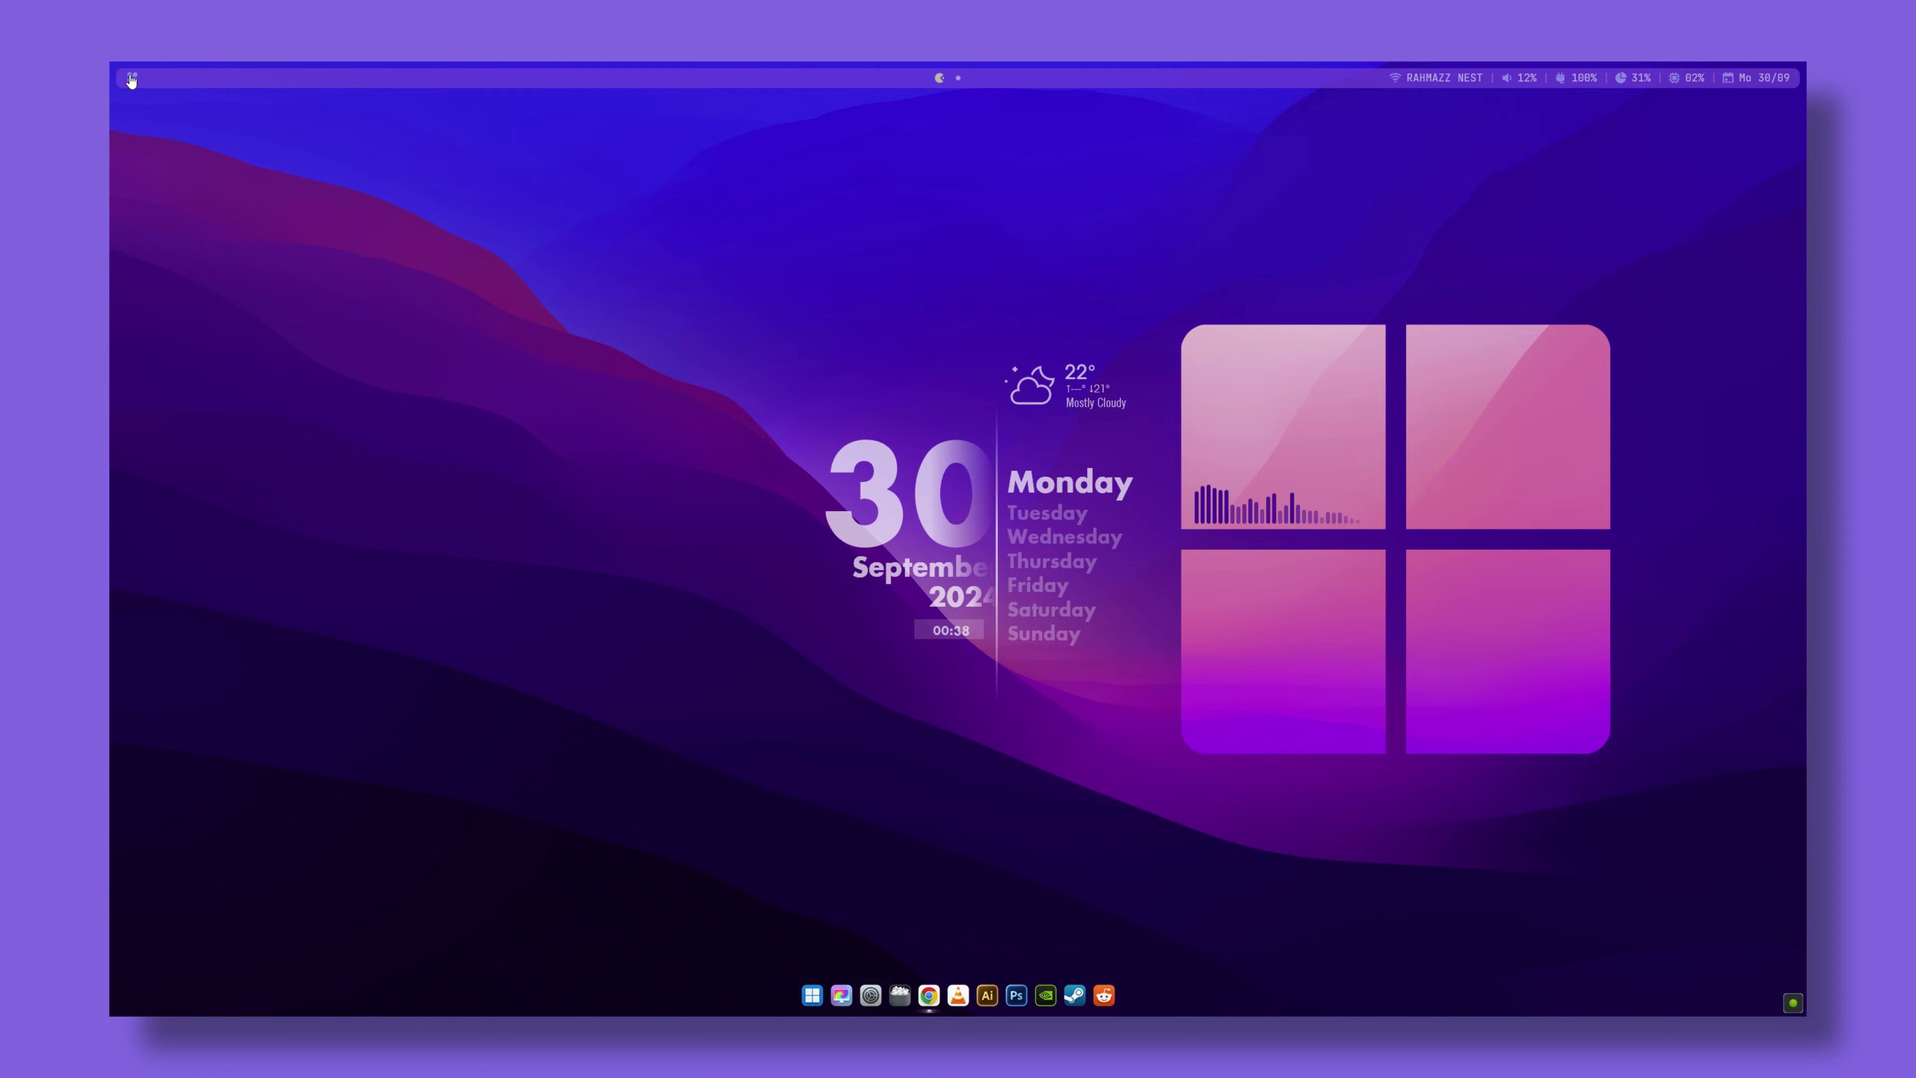
- View the Downloads folder through the desktop's quick-access widget and look at the Start menu, closing each one
{"action": "left_click", "coordinate": [131, 77]}
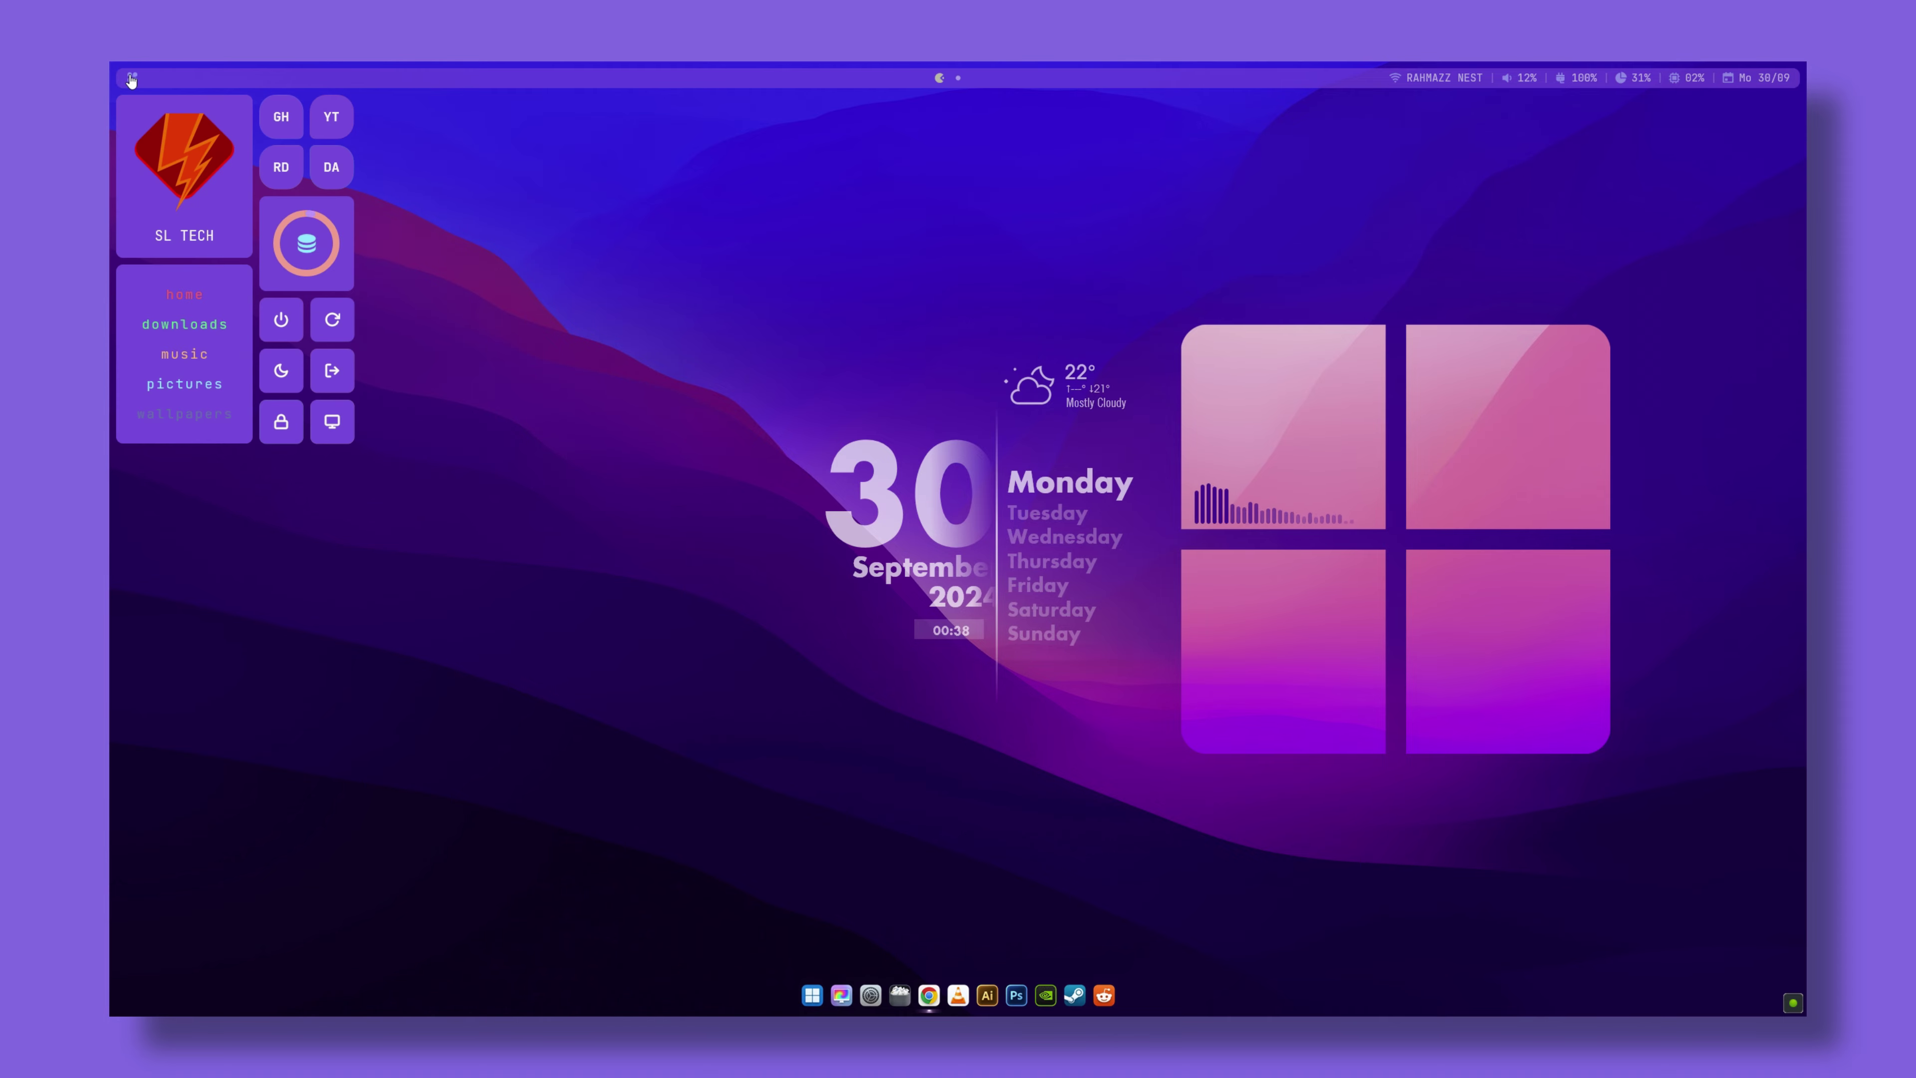
{"action": "left_click", "coordinate": [185, 326]}
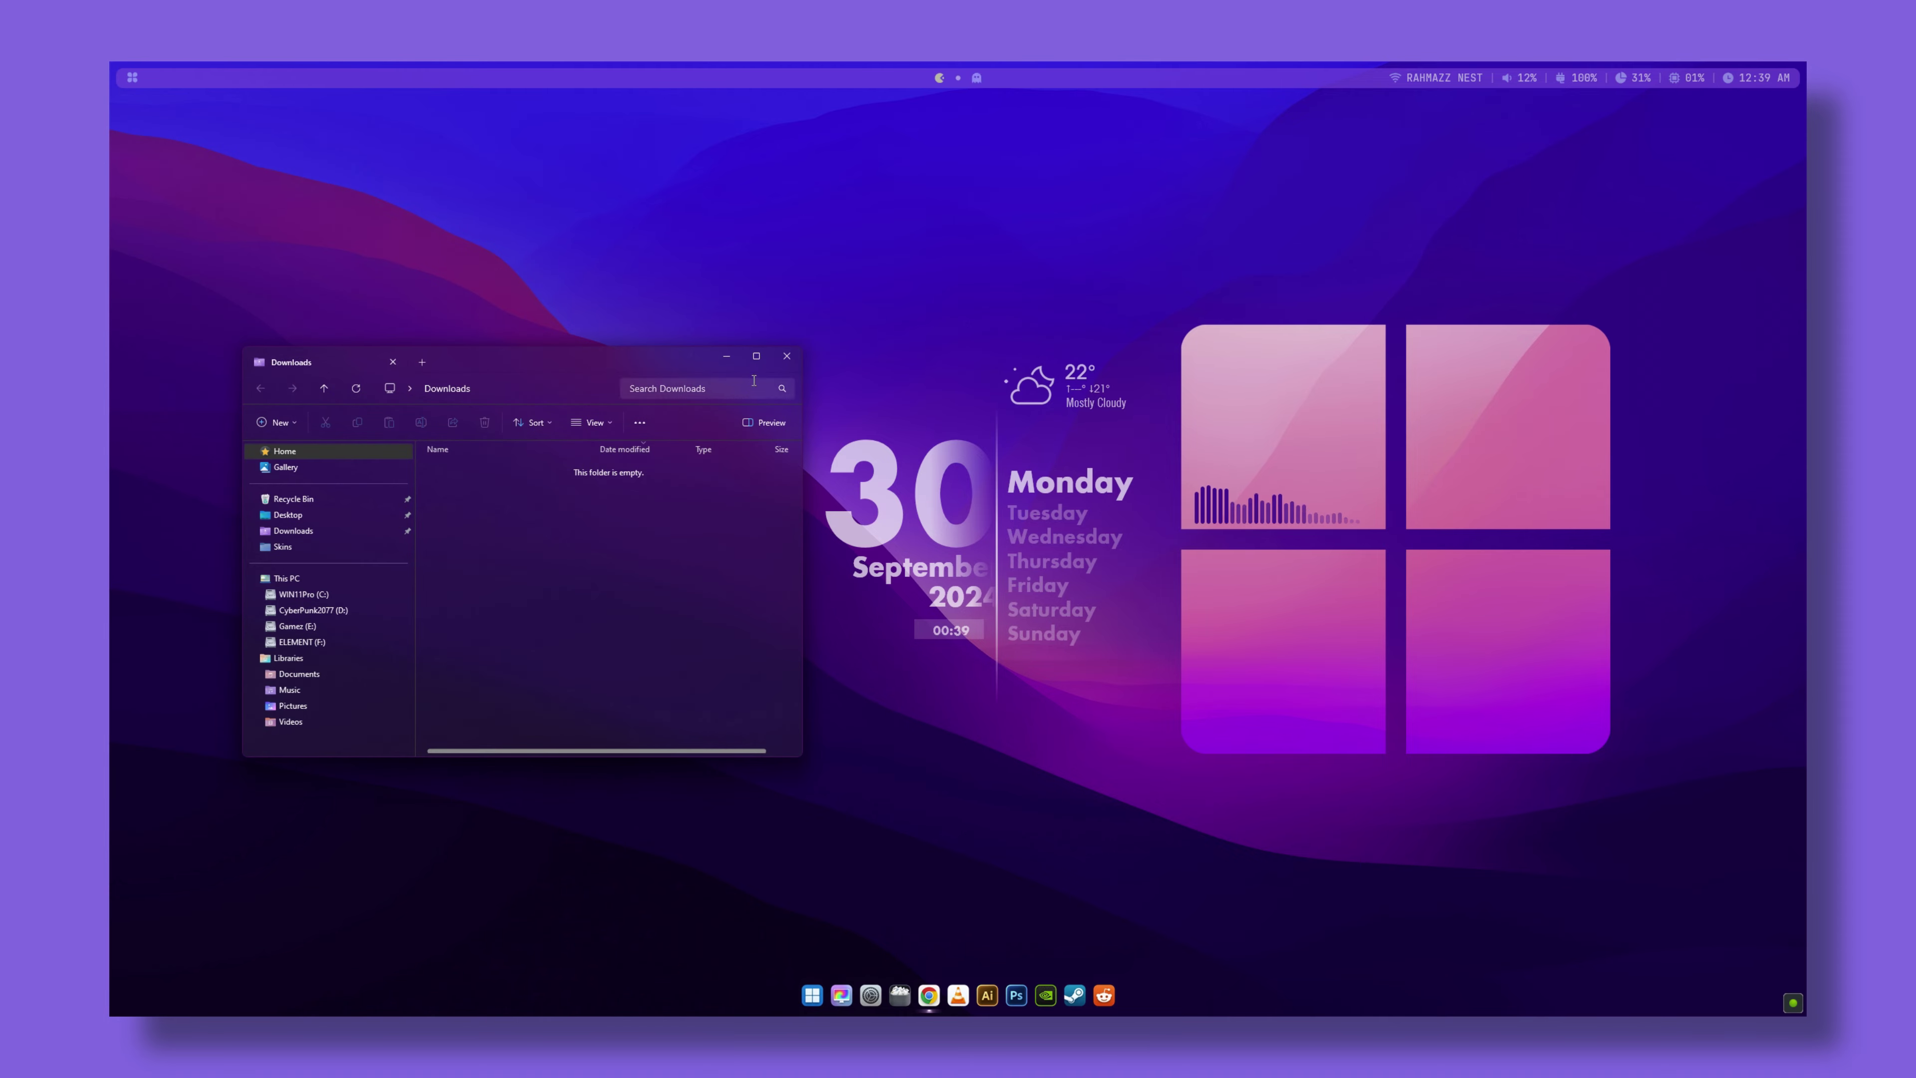
{"action": "left_click", "coordinate": [783, 357]}
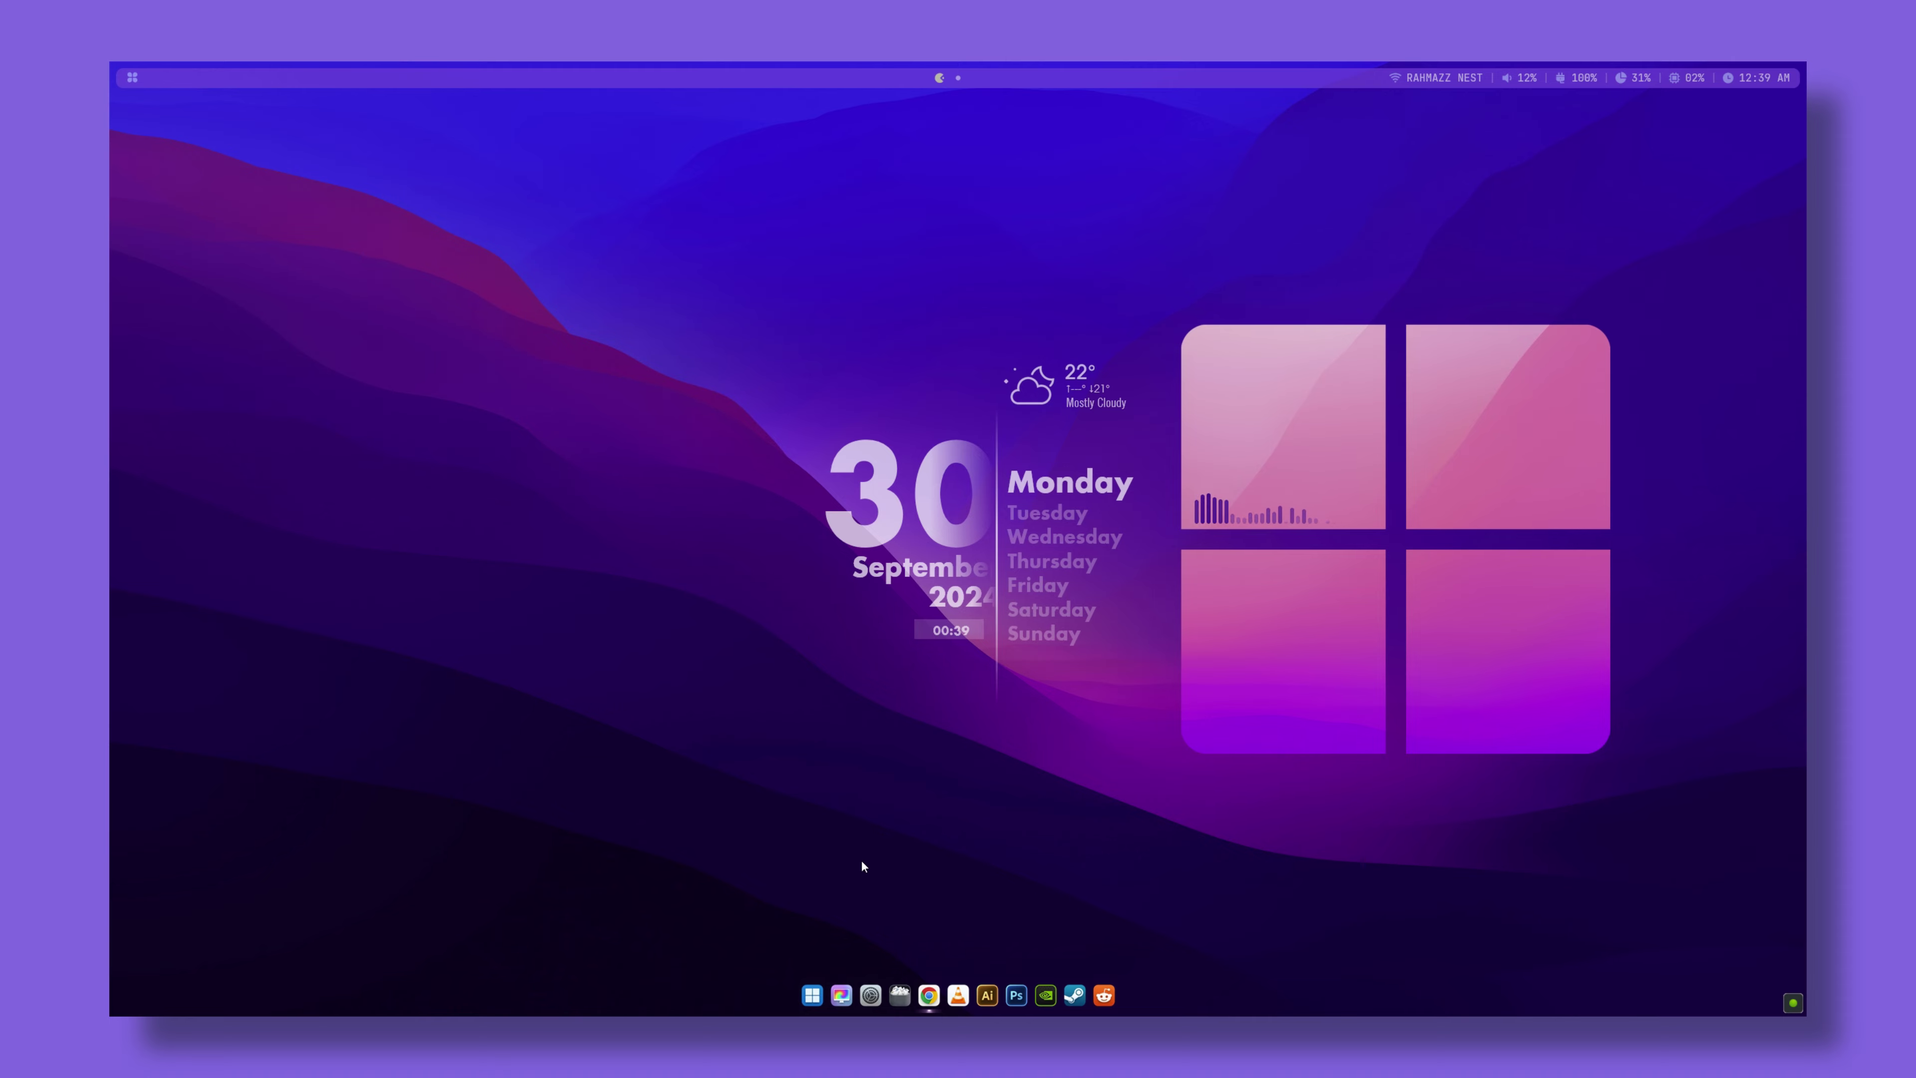
{"action": "left_click", "coordinate": [812, 995]}
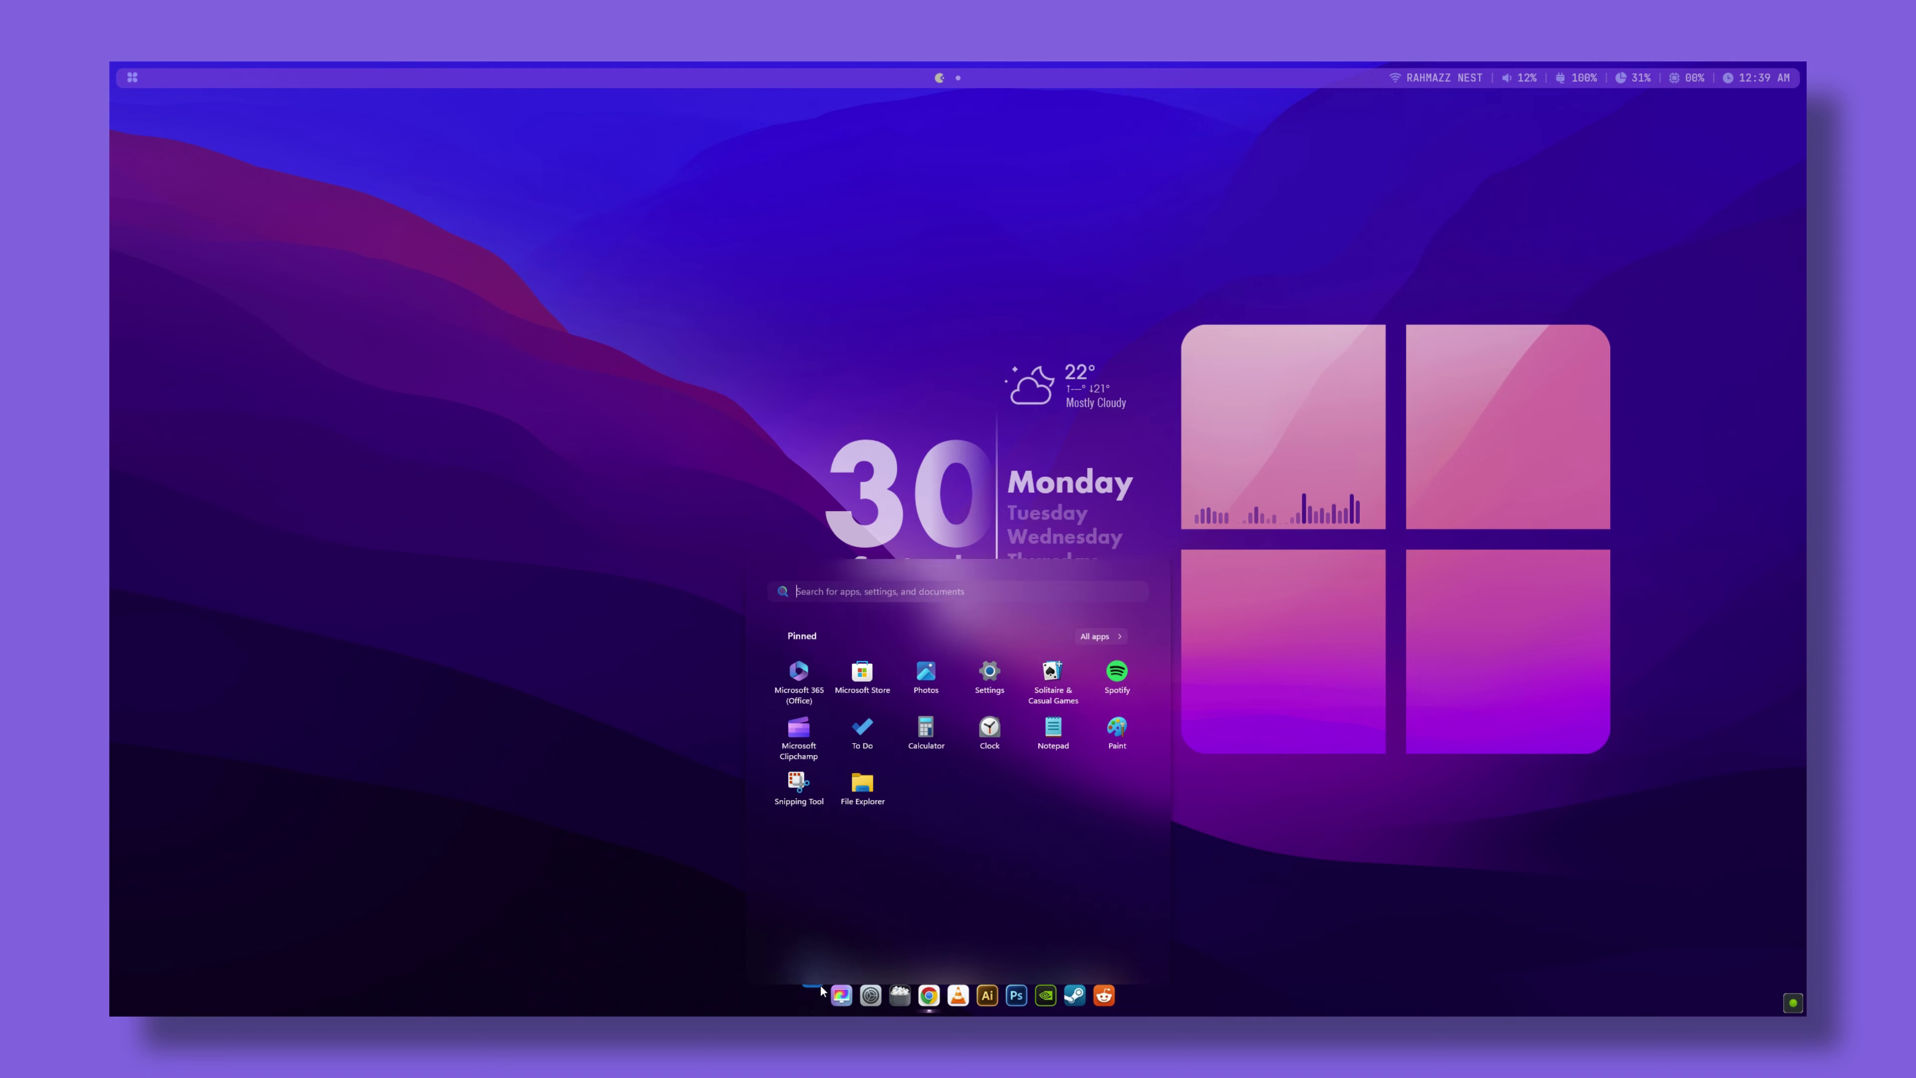
{"action": "left_click", "coordinate": [551, 810]}
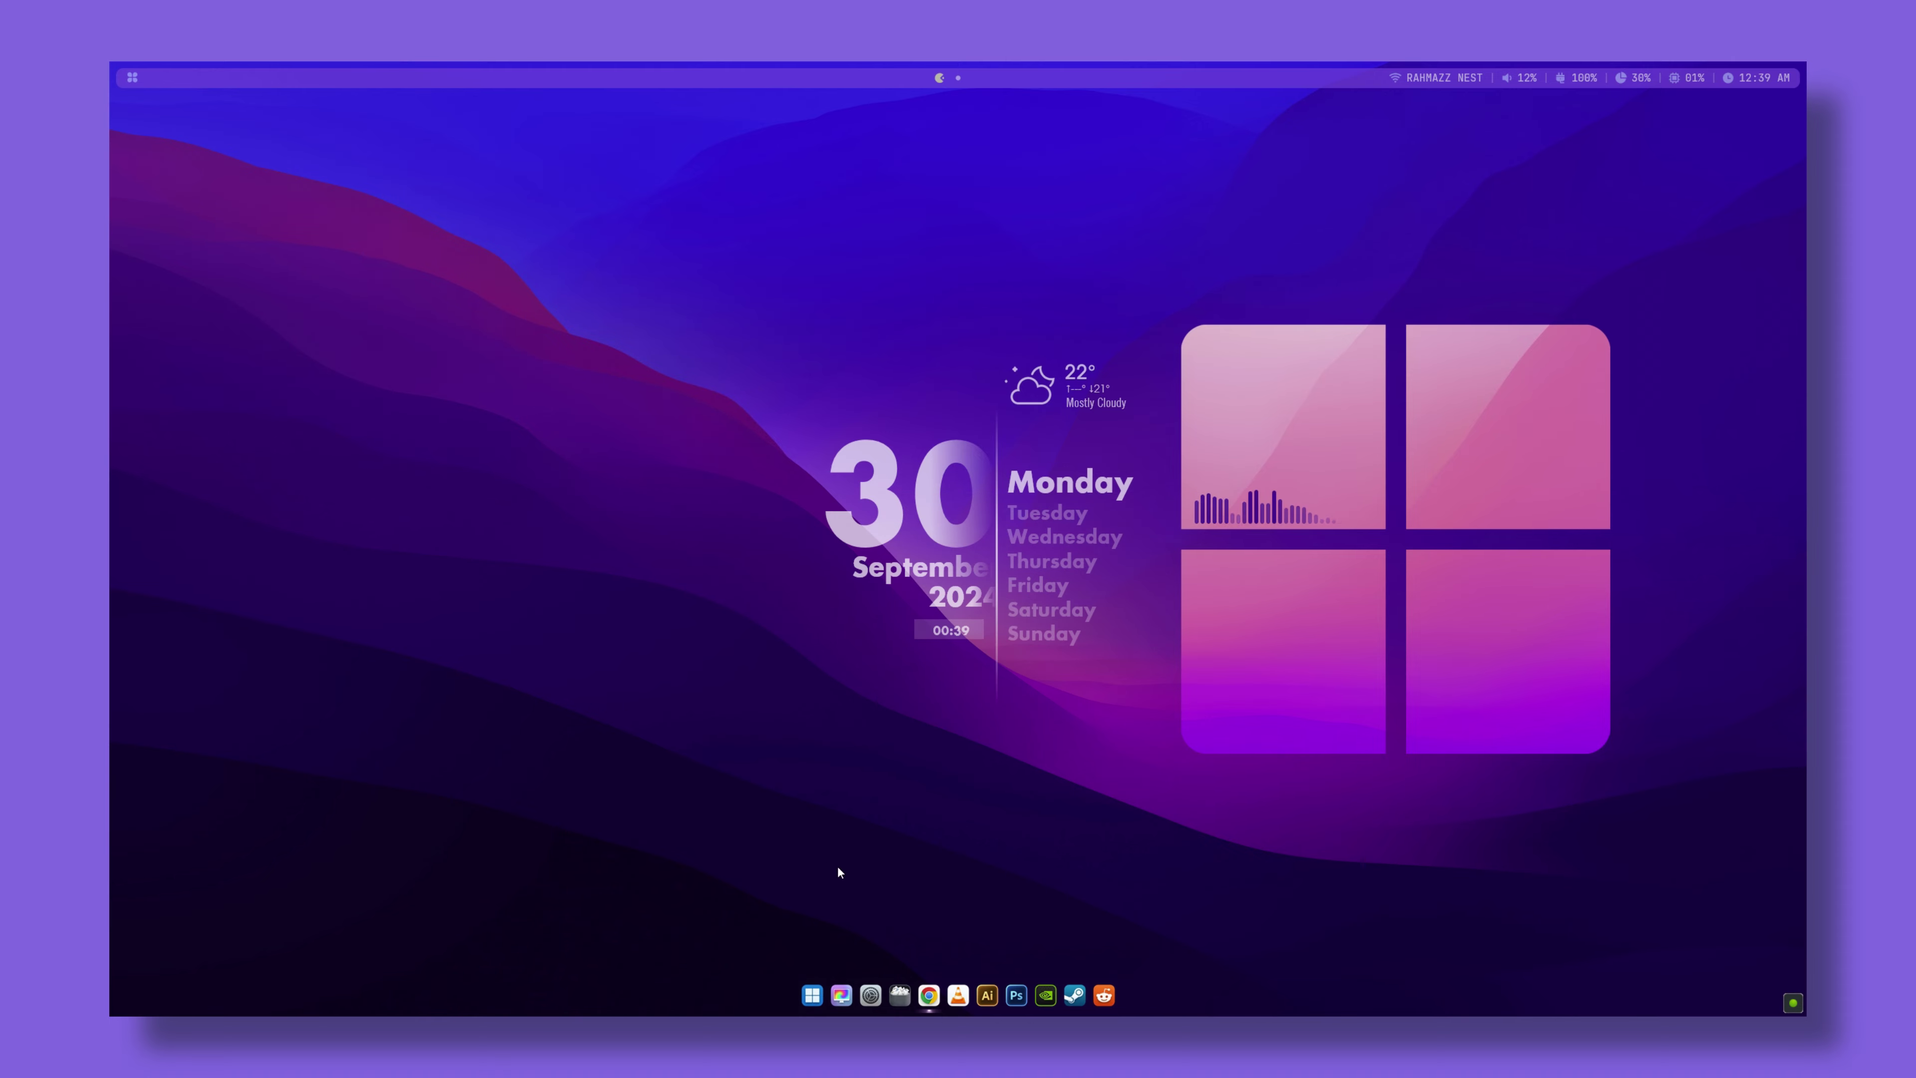
- View This PC and Control Panel from the dock, closing each window after a look
{"action": "left_click", "coordinate": [842, 976]}
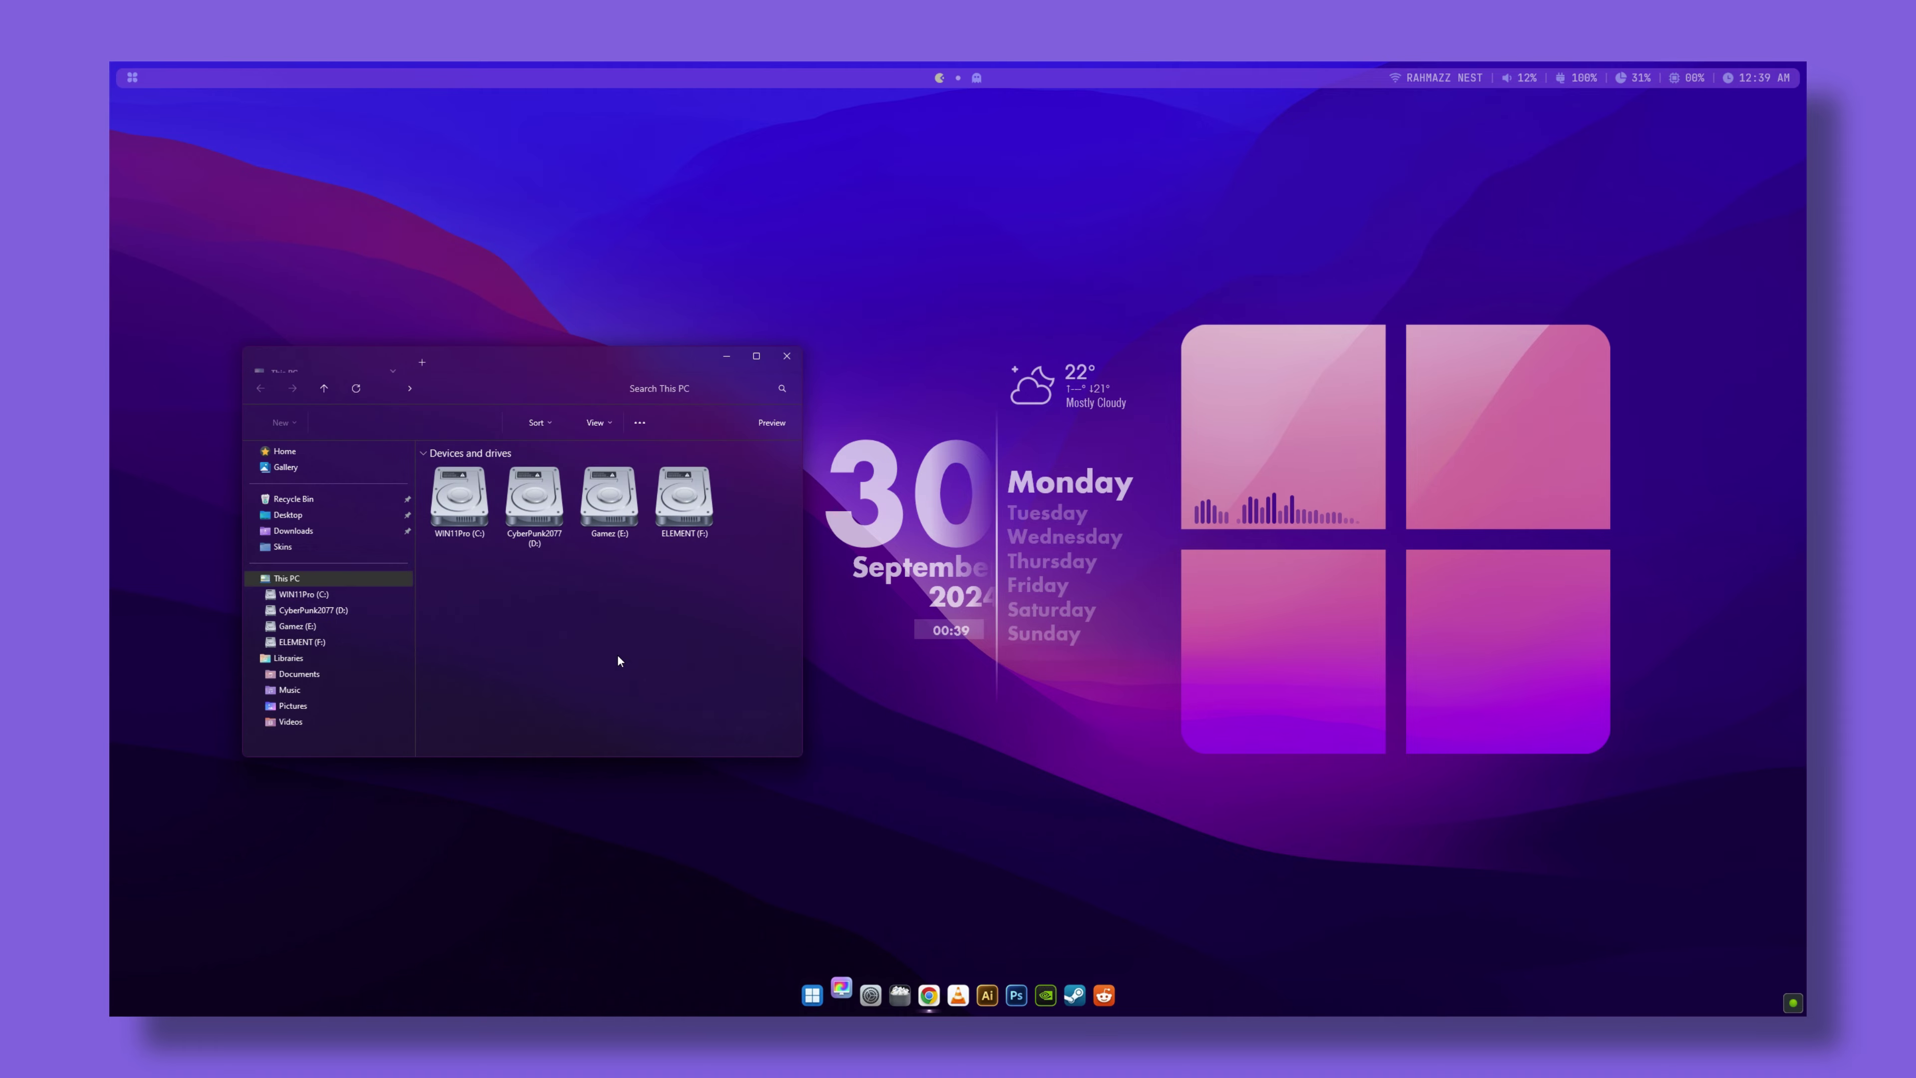
{"action": "key", "text": "alt+shift+3"}
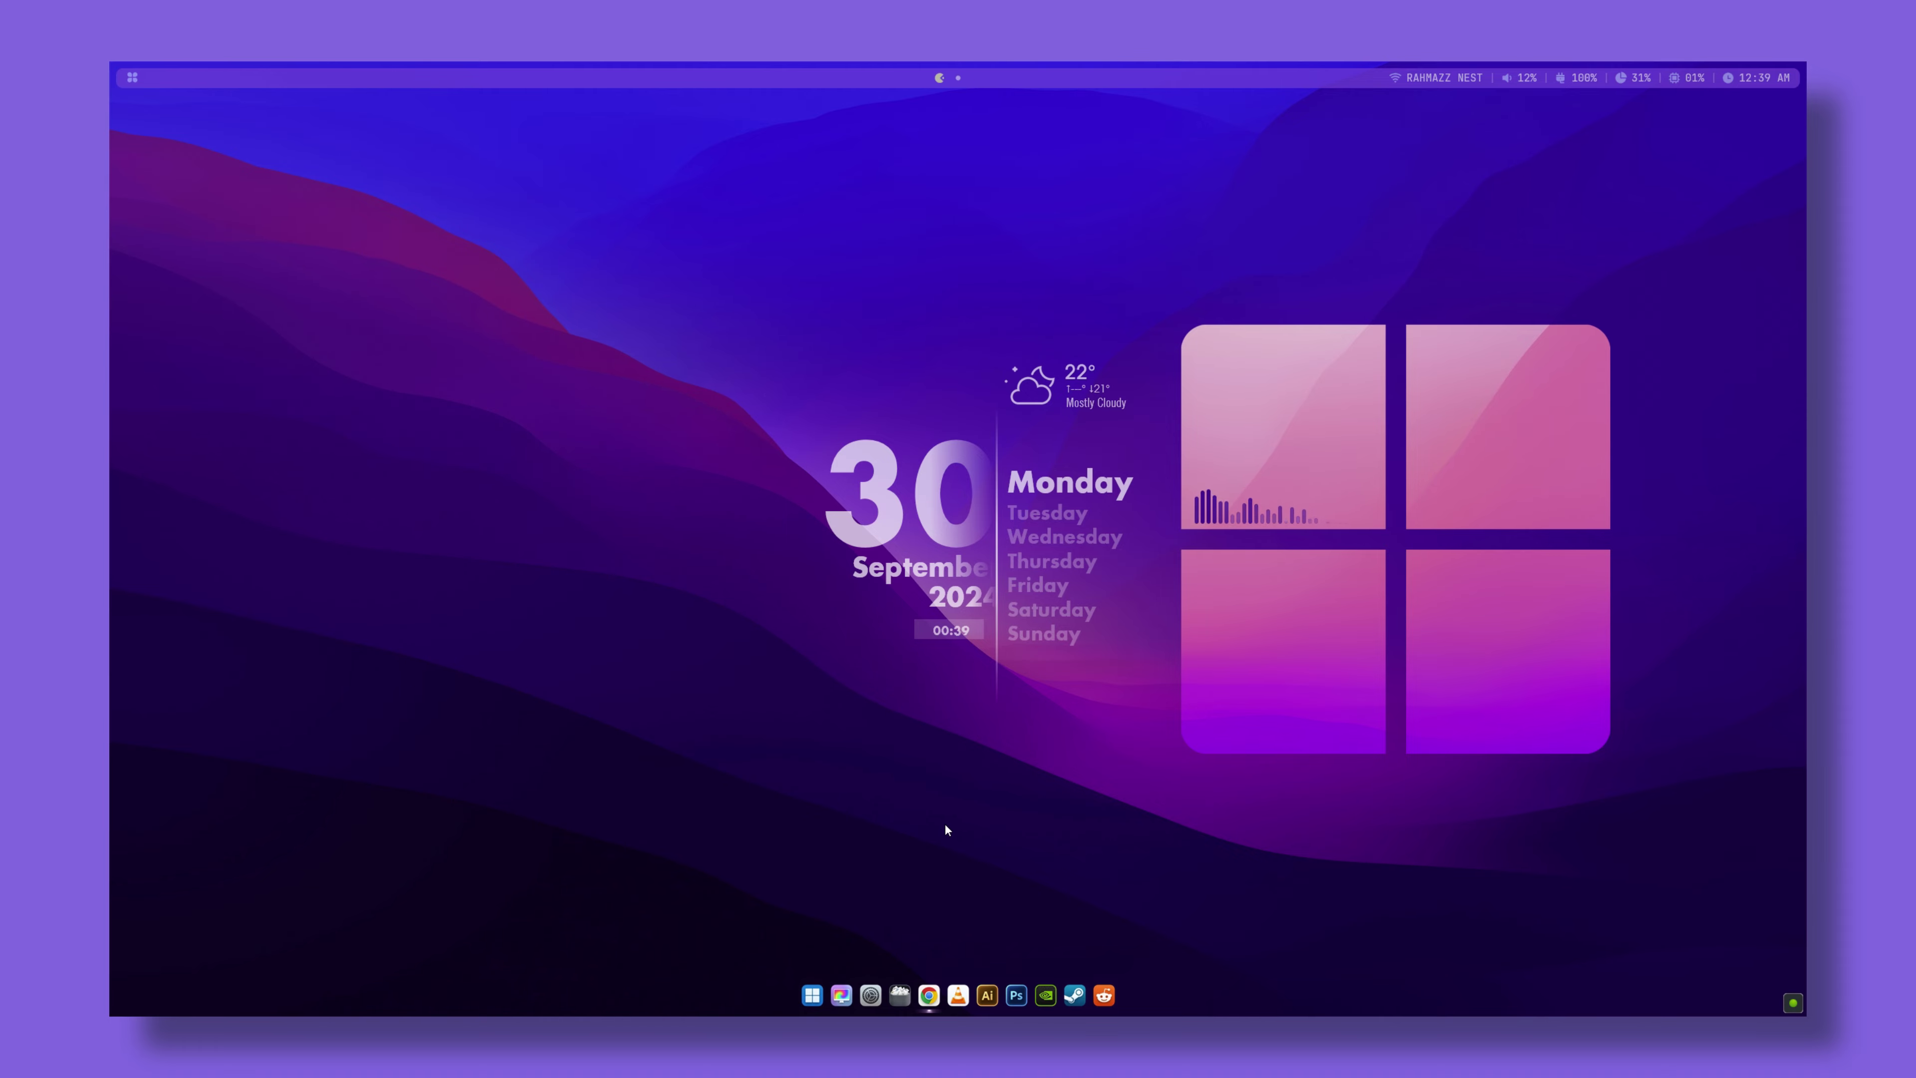
{"action": "left_click", "coordinate": [871, 995]}
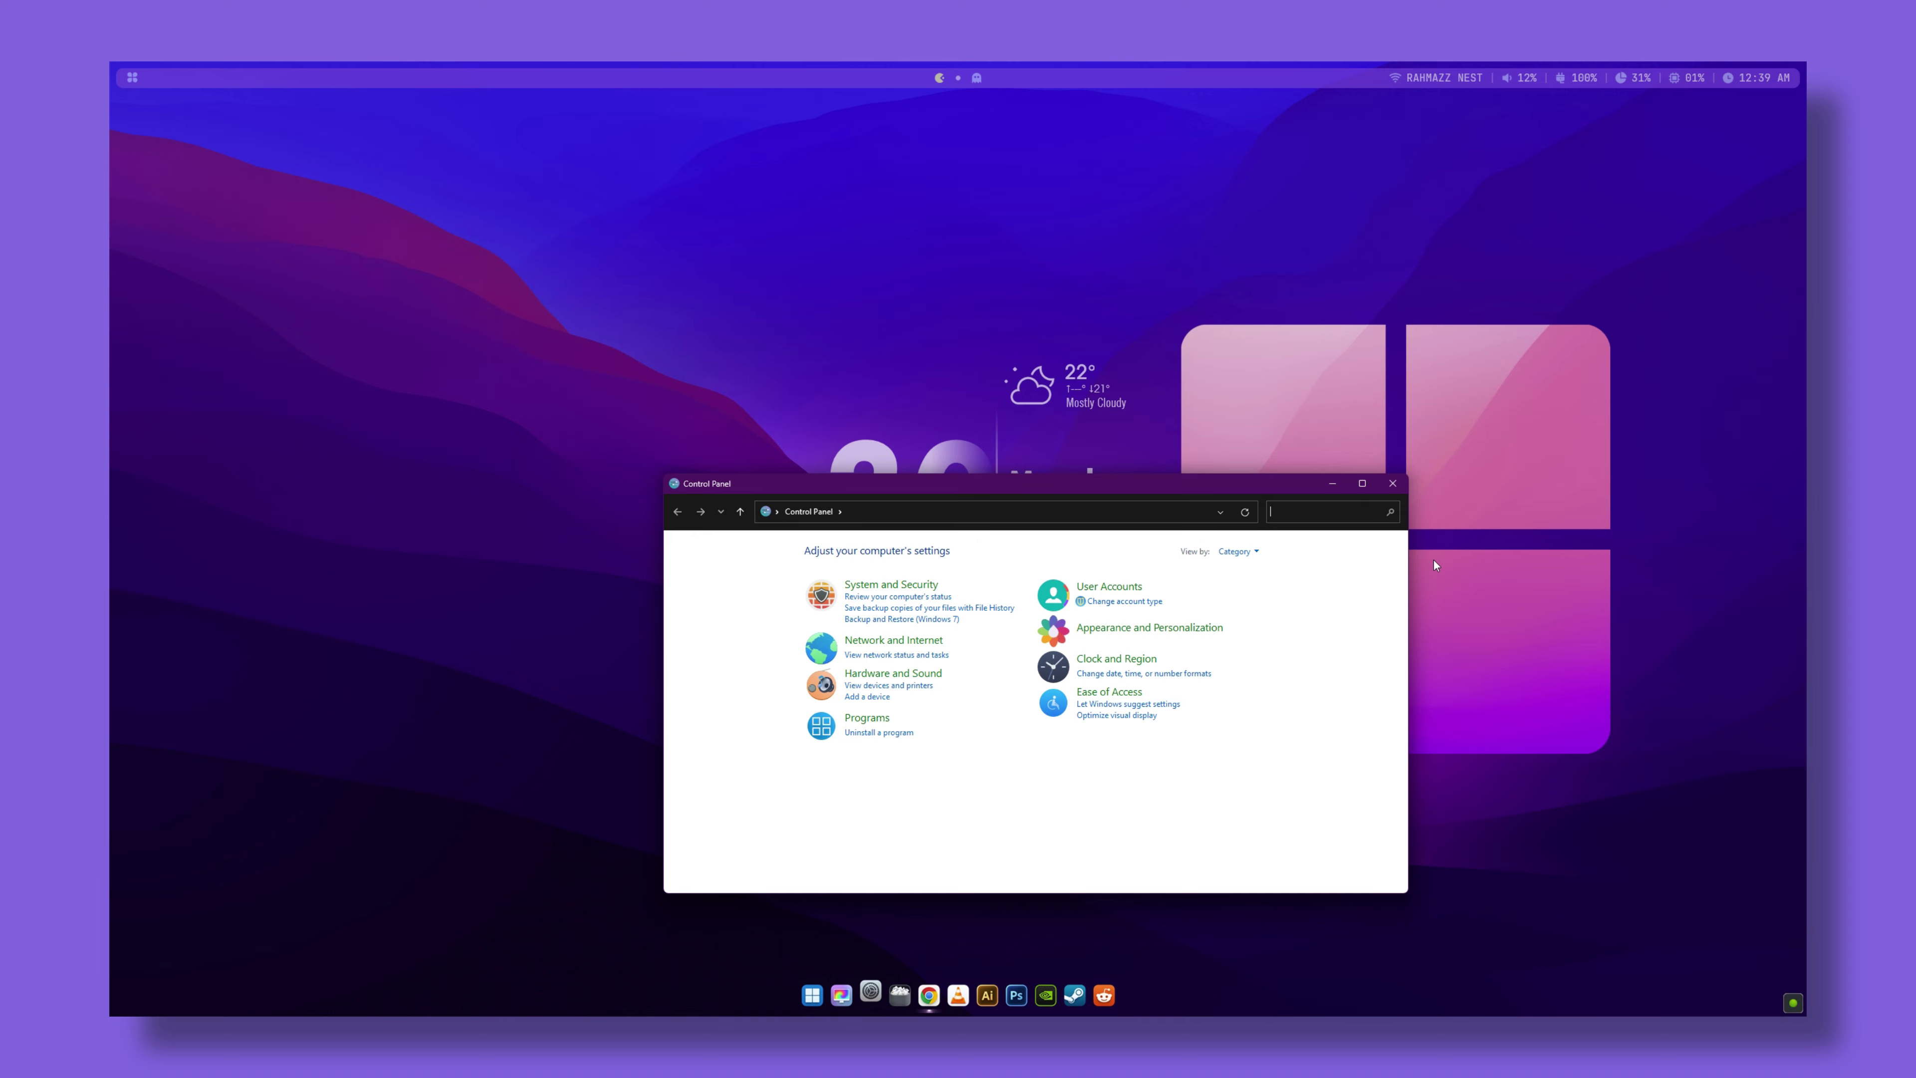
{"action": "key", "text": "alt+shift+3"}
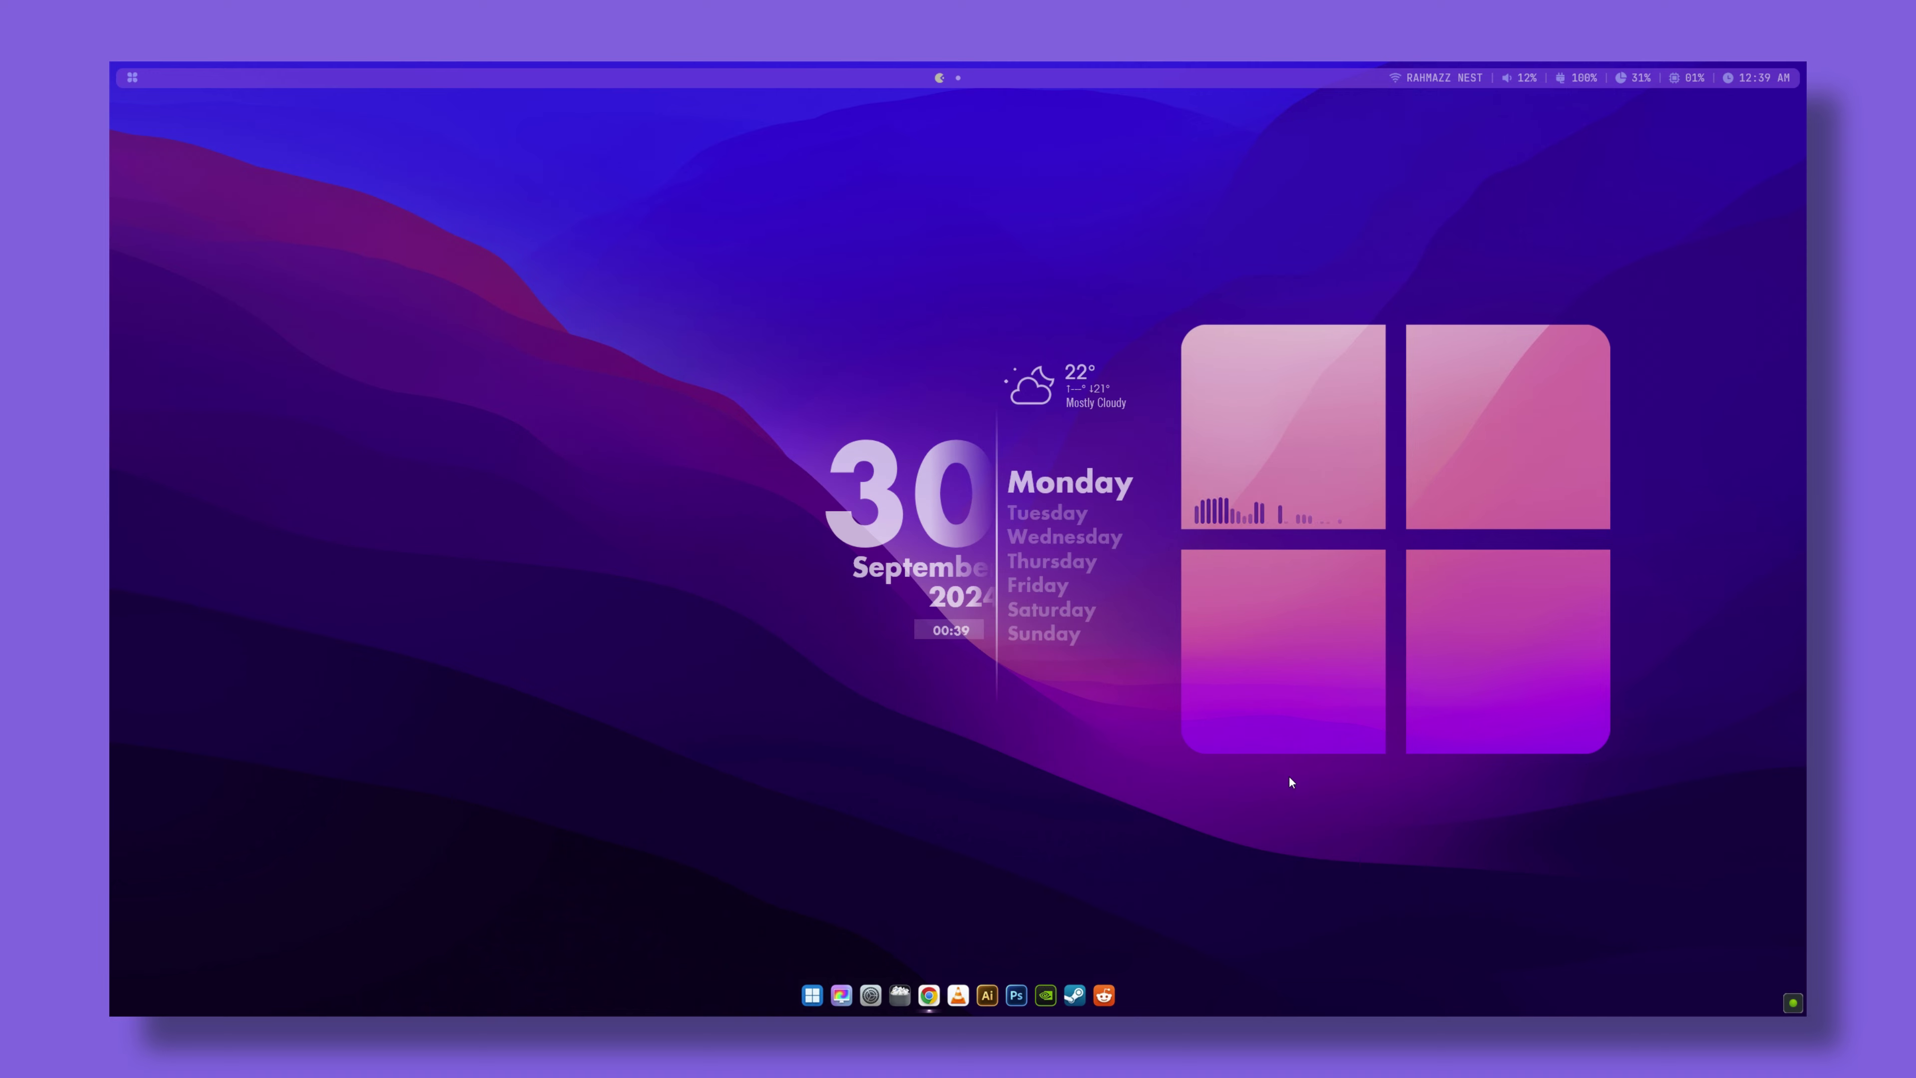
- Permanently empty the Recycle Bin and close its window
{"action": "left_click", "coordinate": [902, 990]}
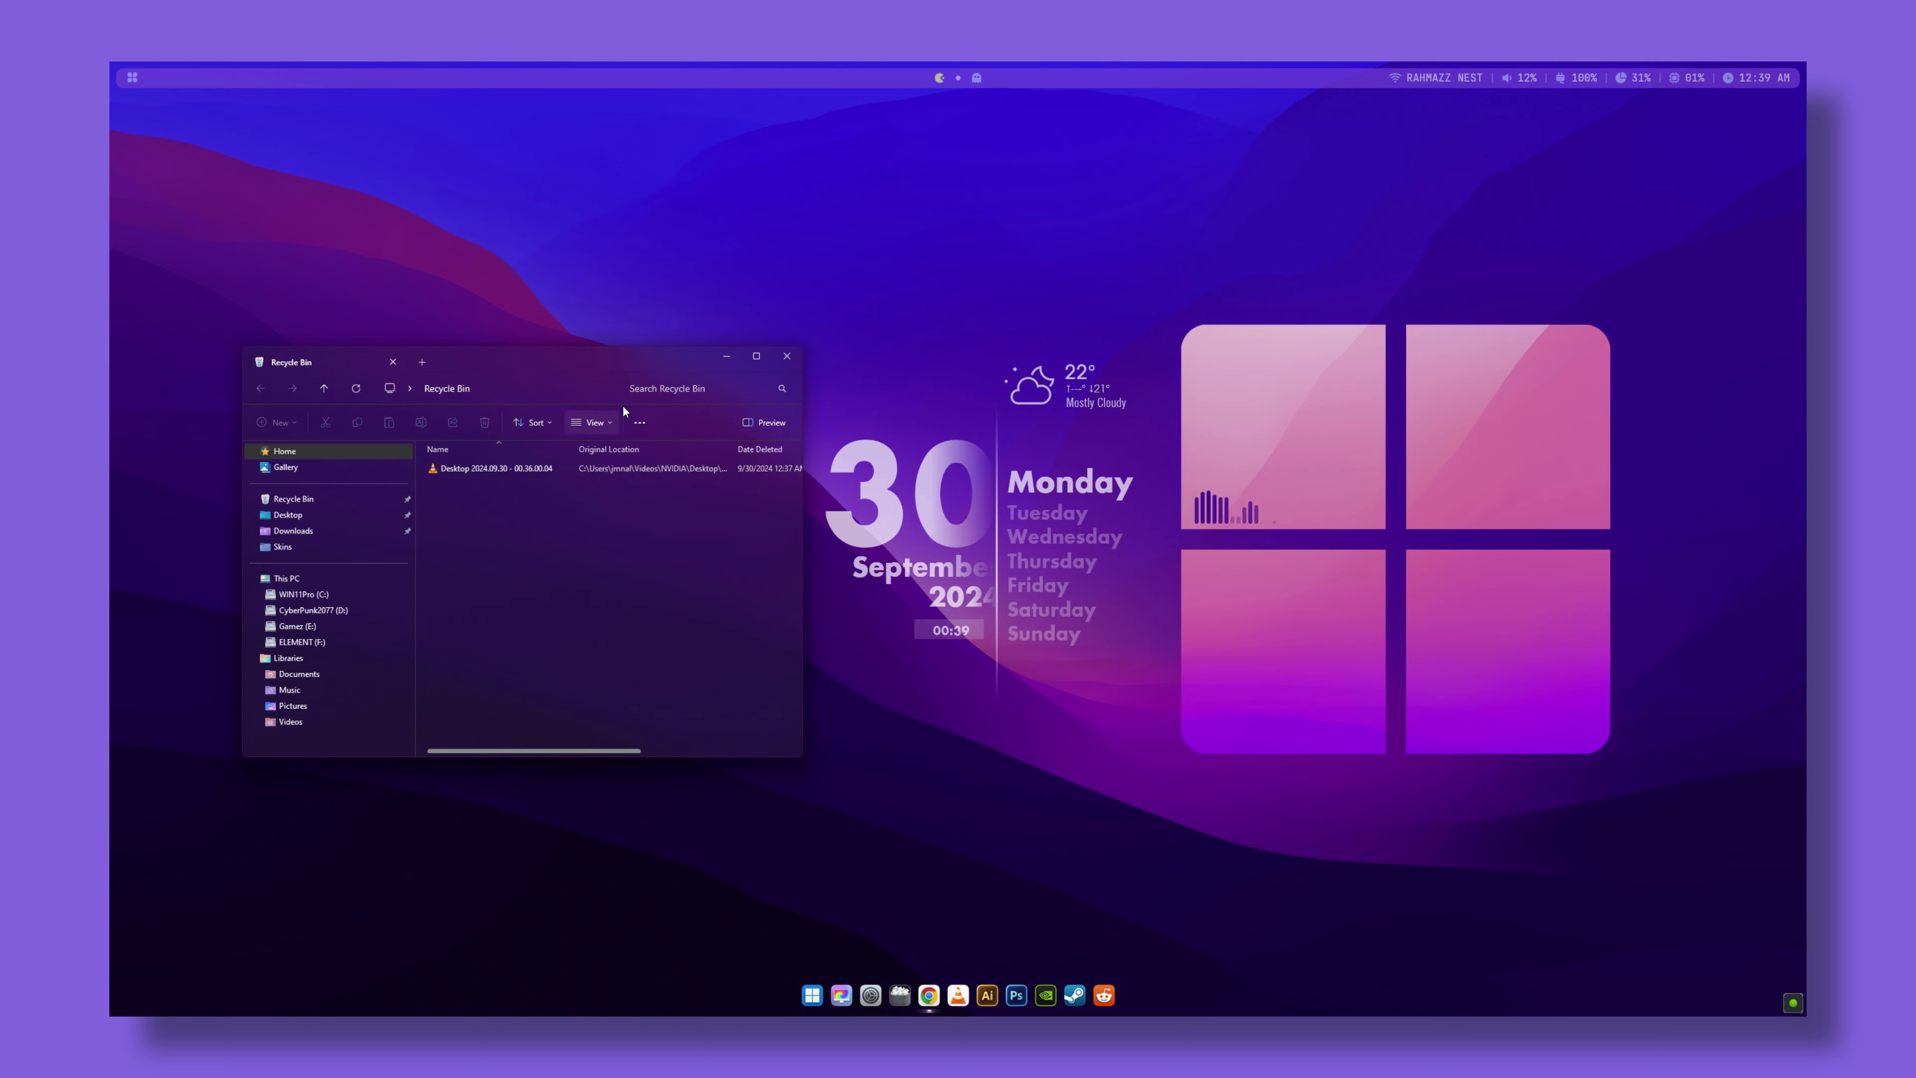
{"action": "left_click", "coordinate": [644, 425]}
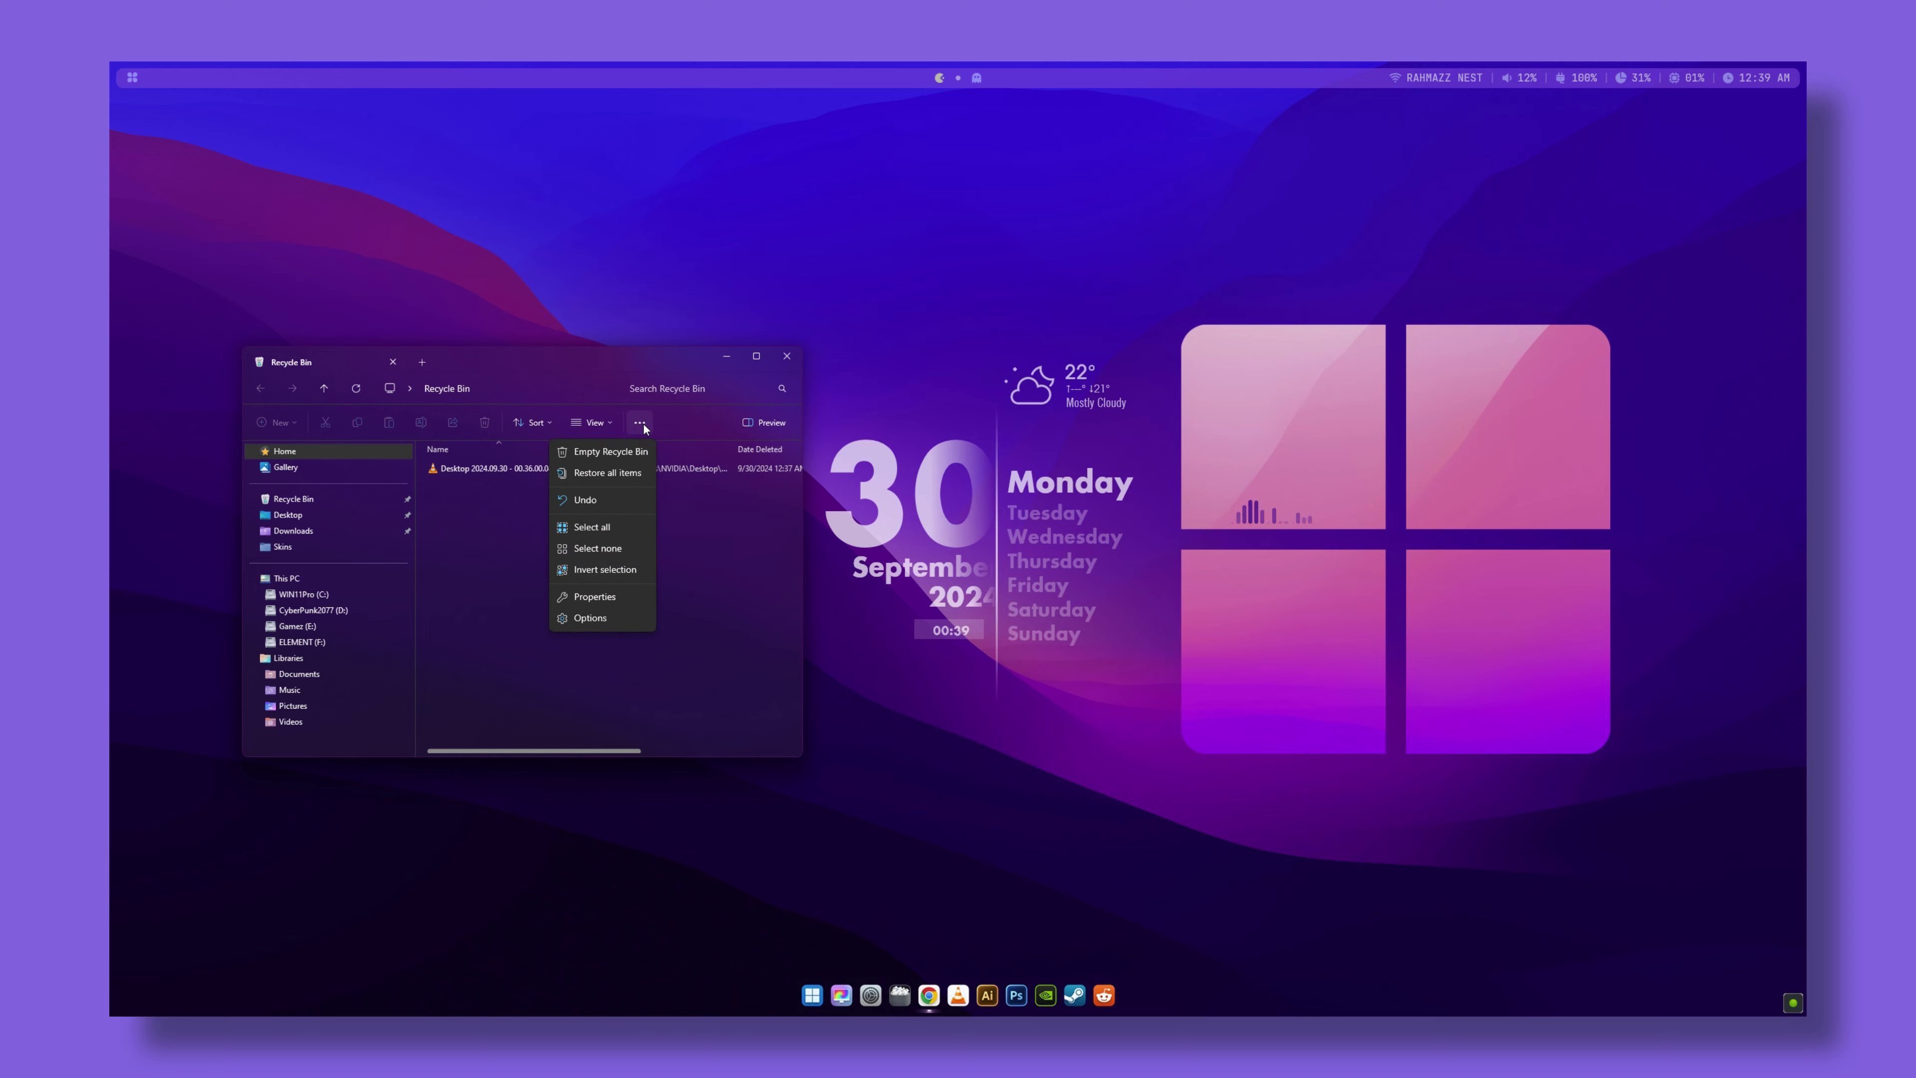
{"action": "left_click", "coordinate": [626, 446]}
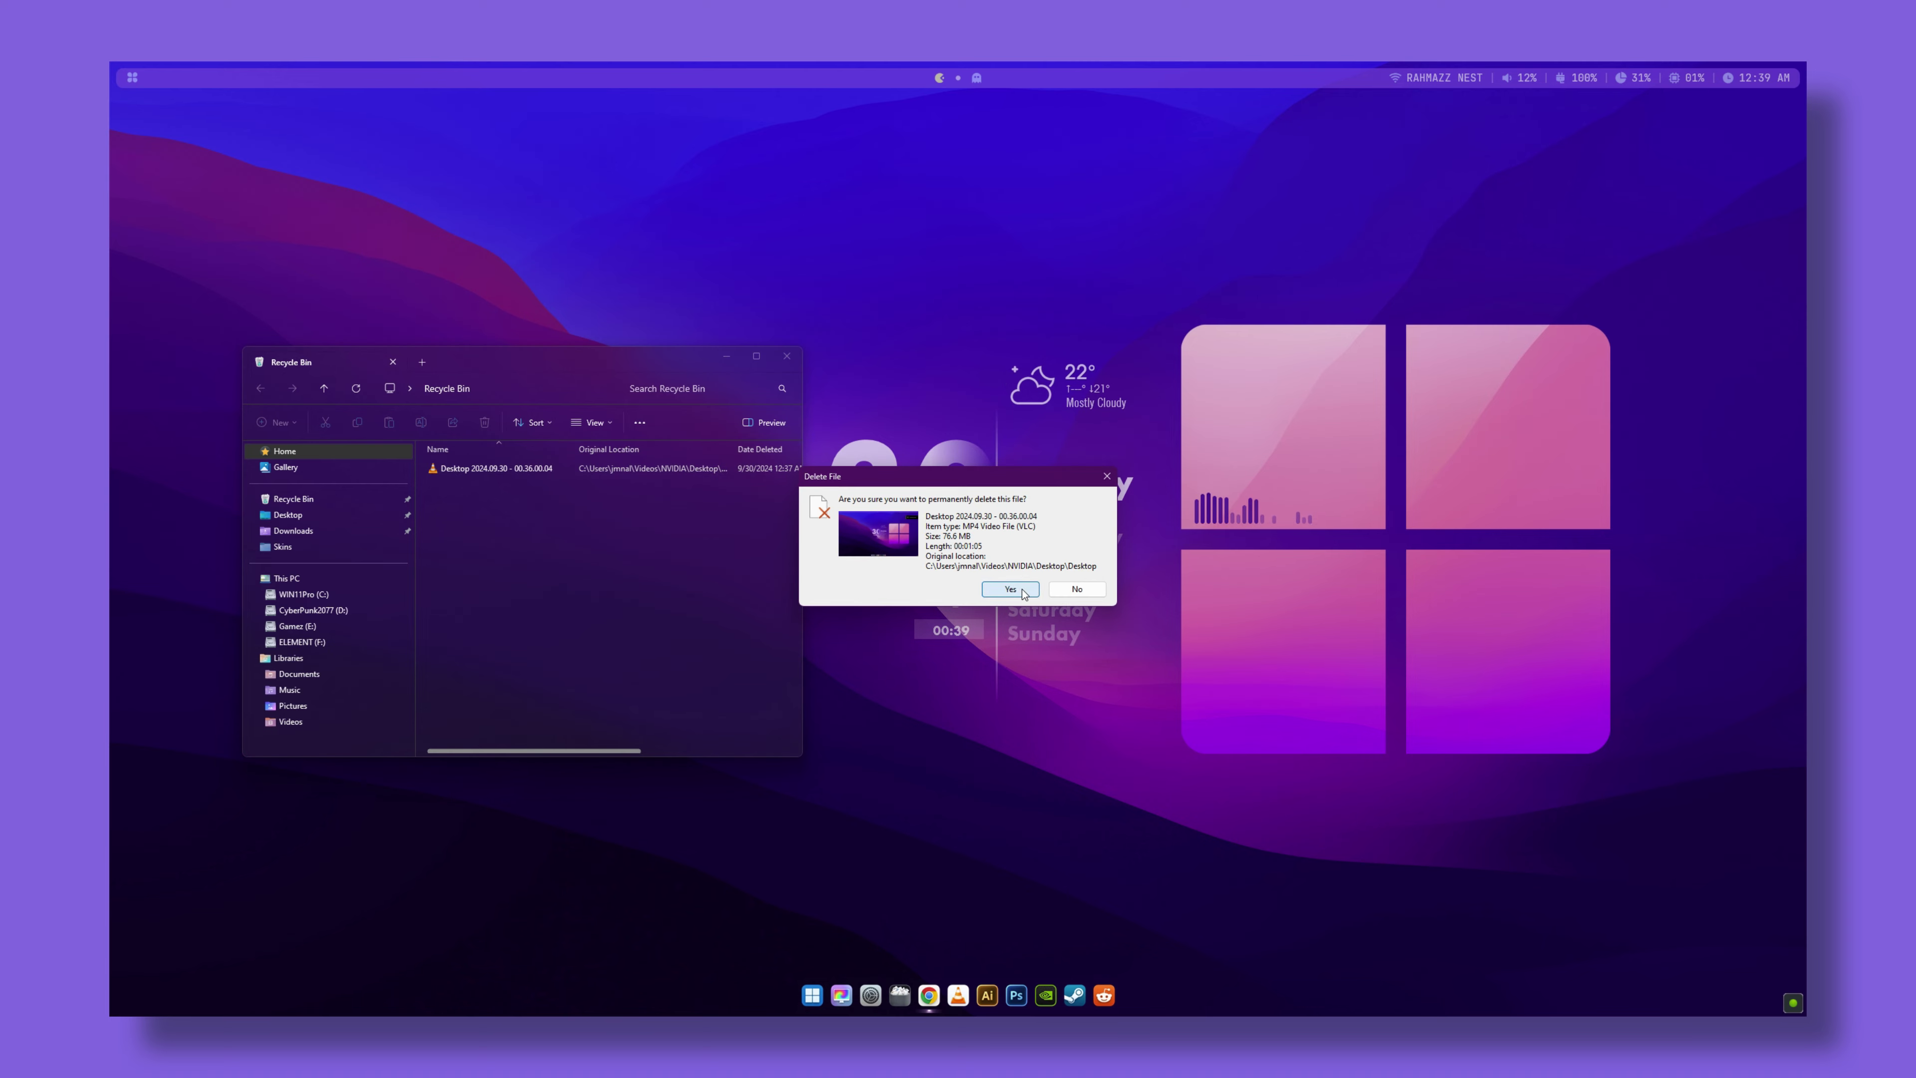
{"action": "left_click", "coordinate": [1019, 589]}
{"action": "left_click", "coordinate": [786, 358]}
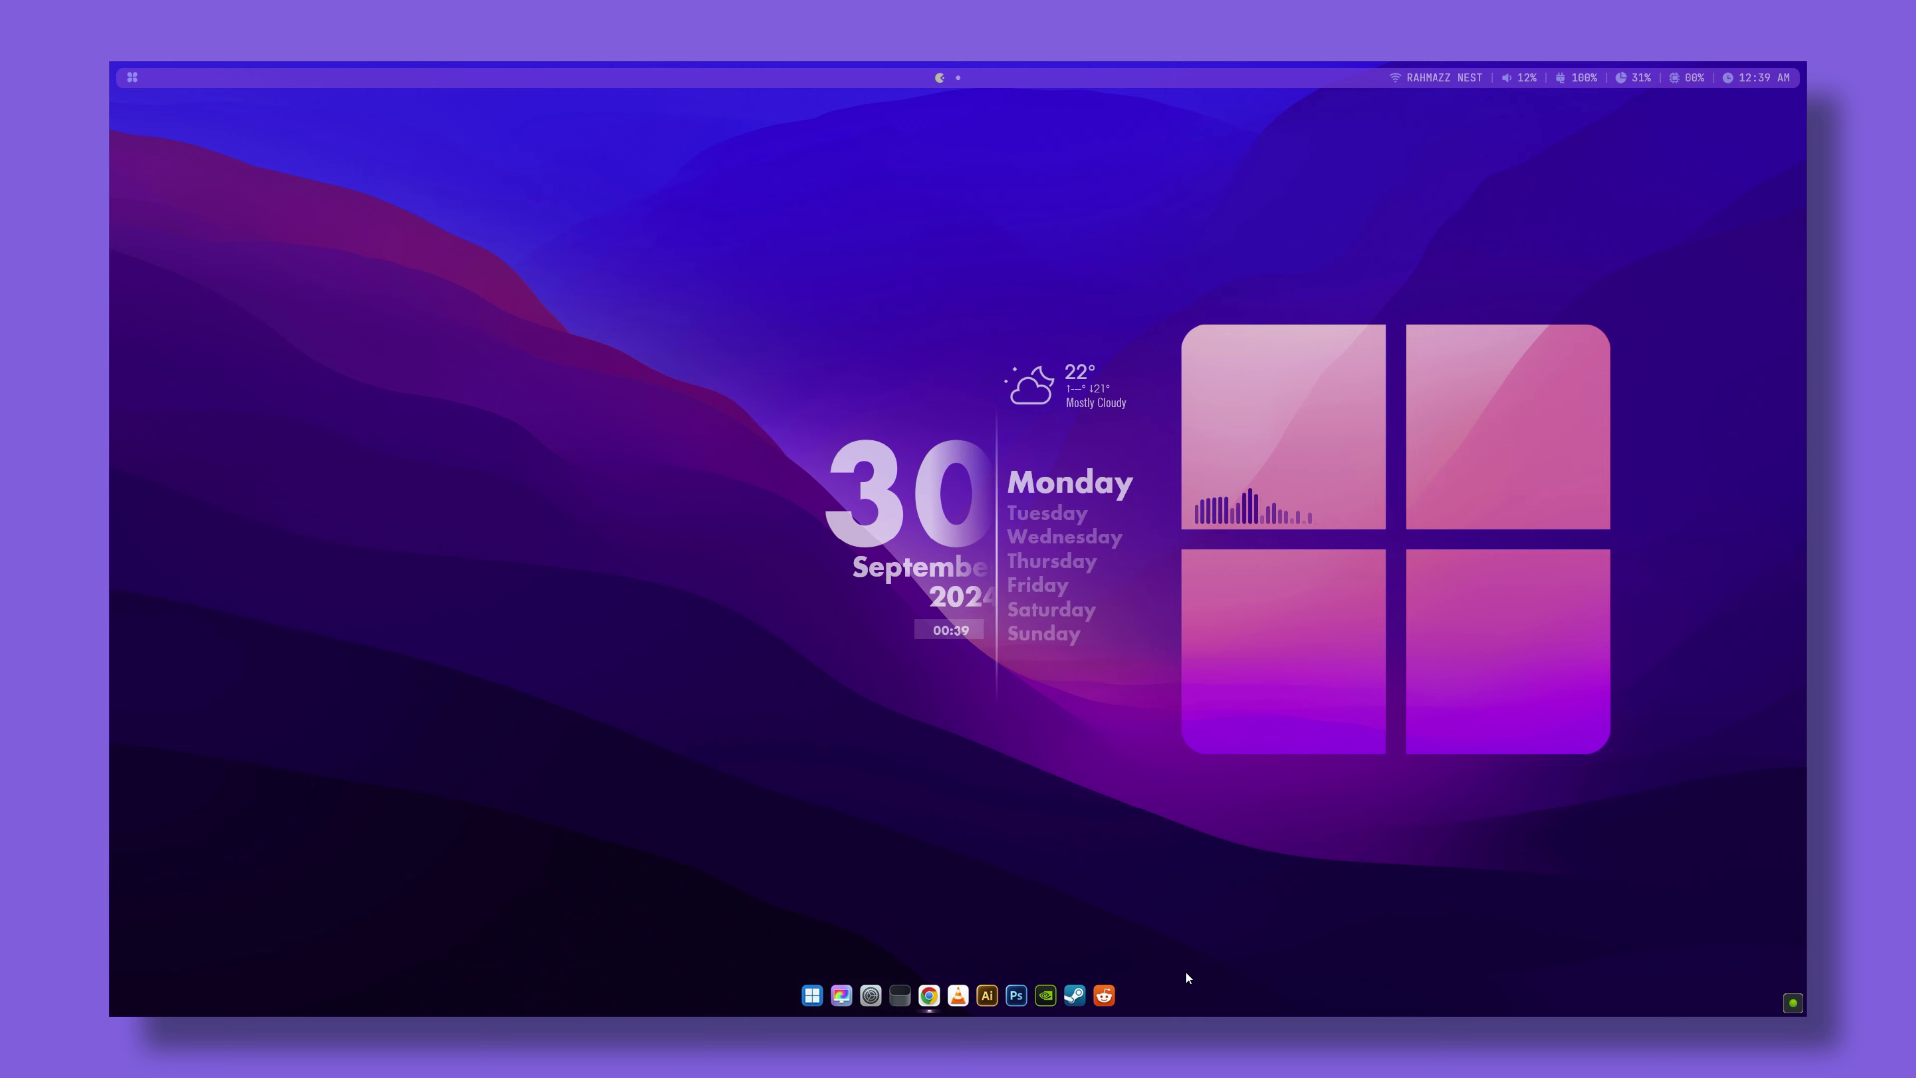
- Launch Steam and the Reddit website from the dock, closing each one after a look
{"action": "left_click", "coordinate": [1062, 994]}
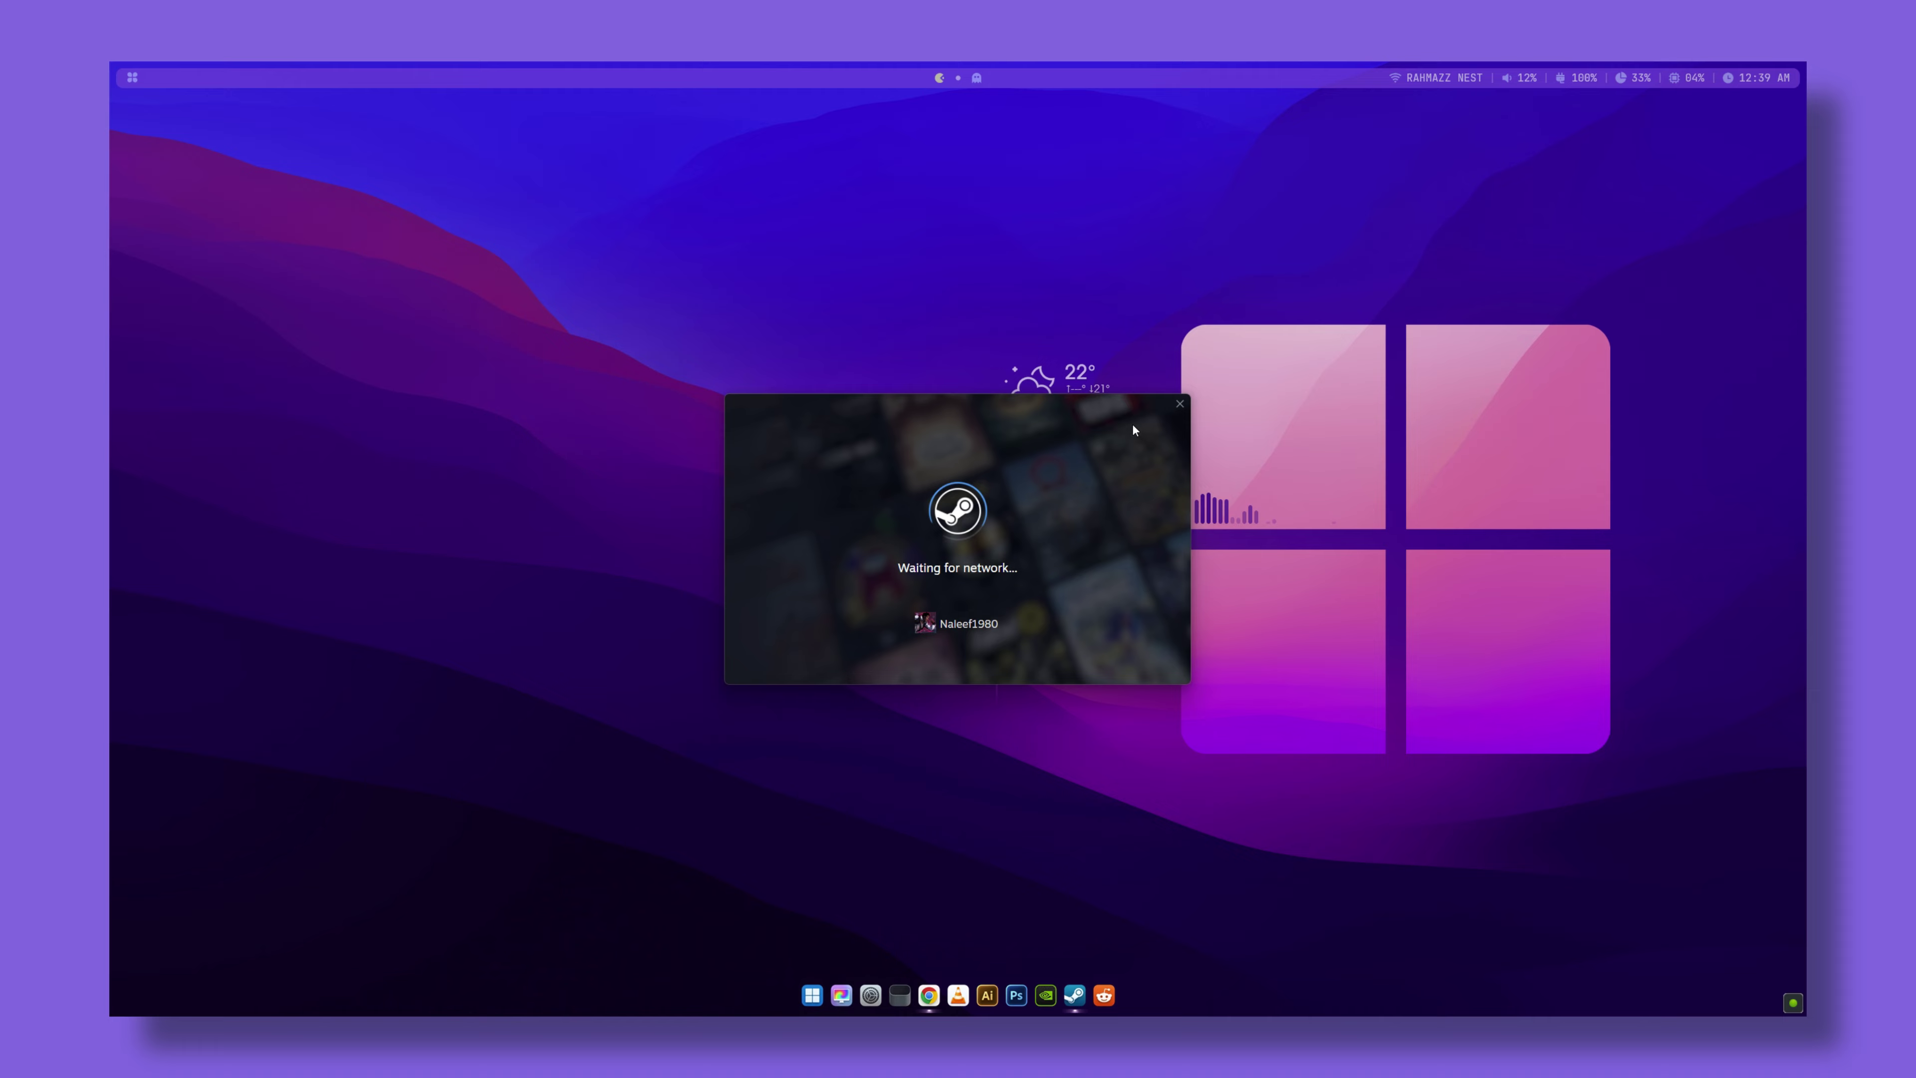
{"action": "left_click", "coordinate": [1177, 403]}
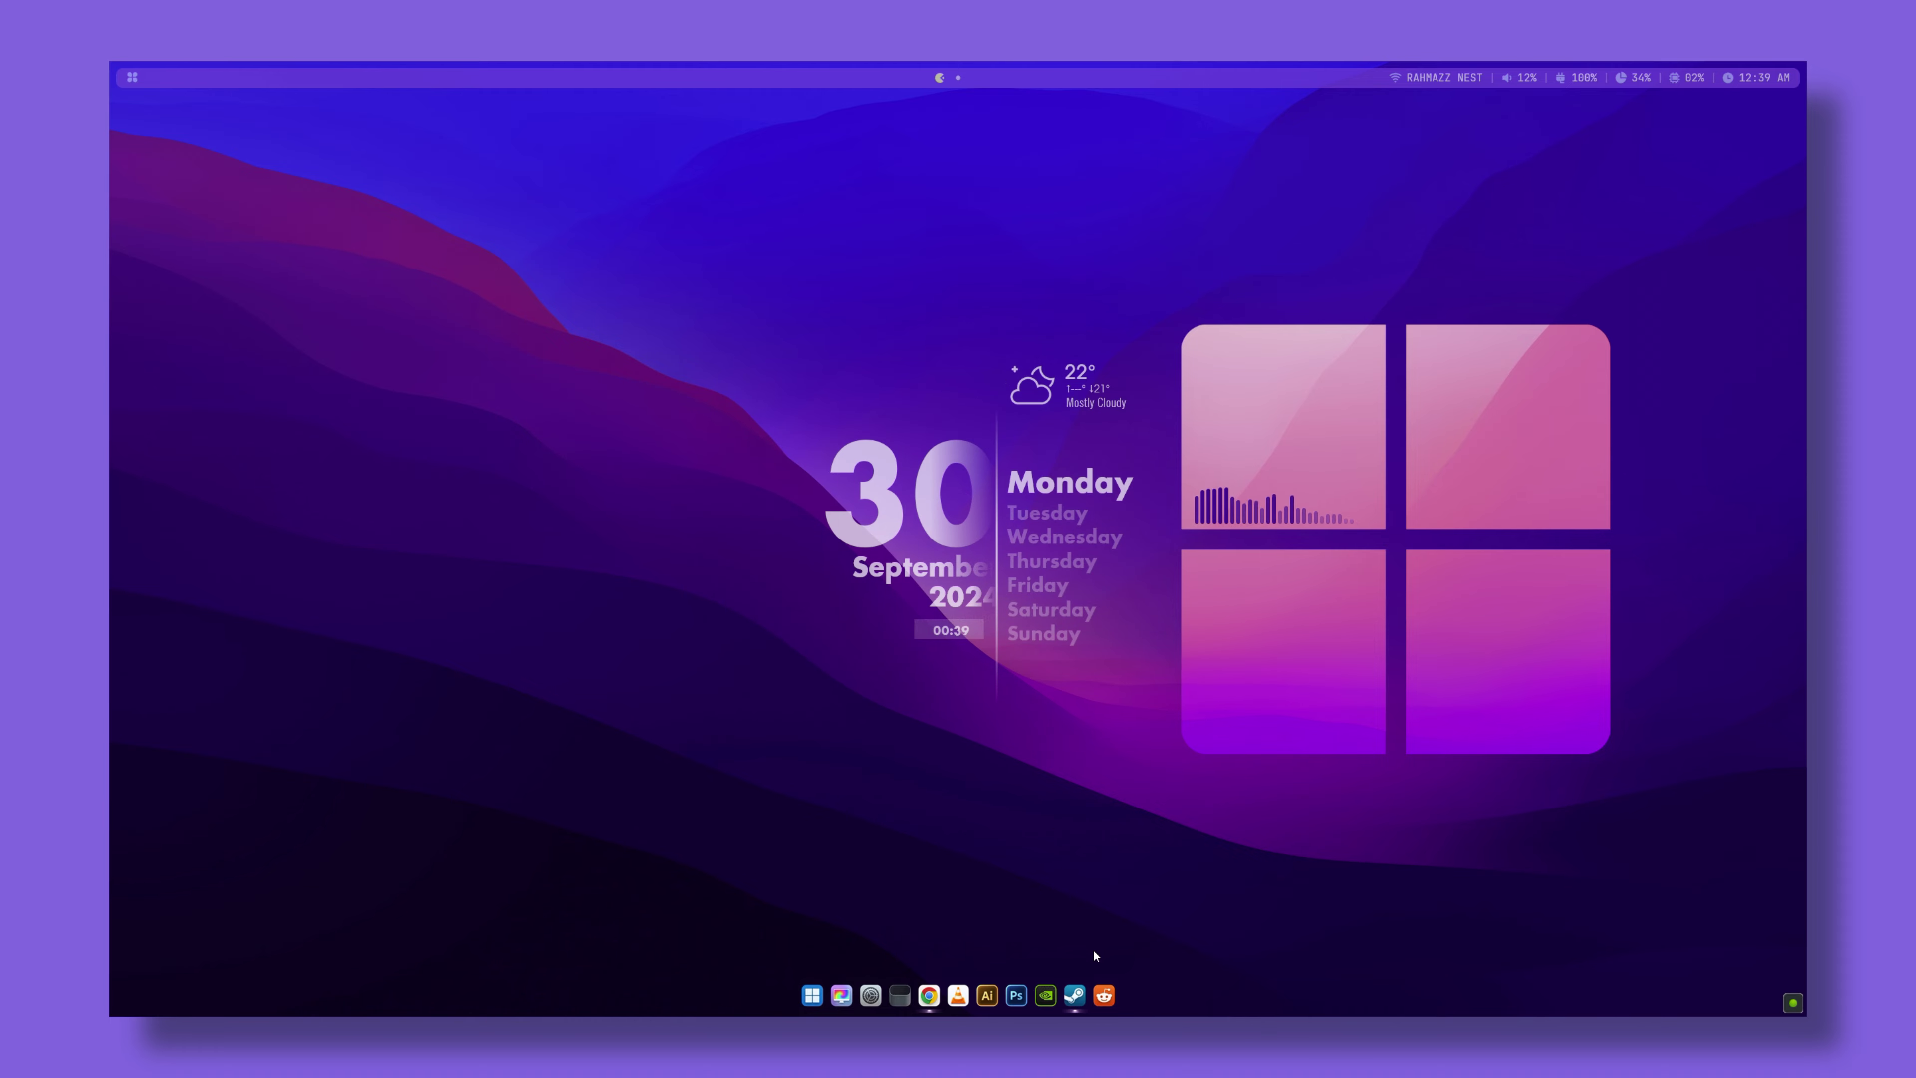
{"action": "left_click", "coordinate": [1103, 995]}
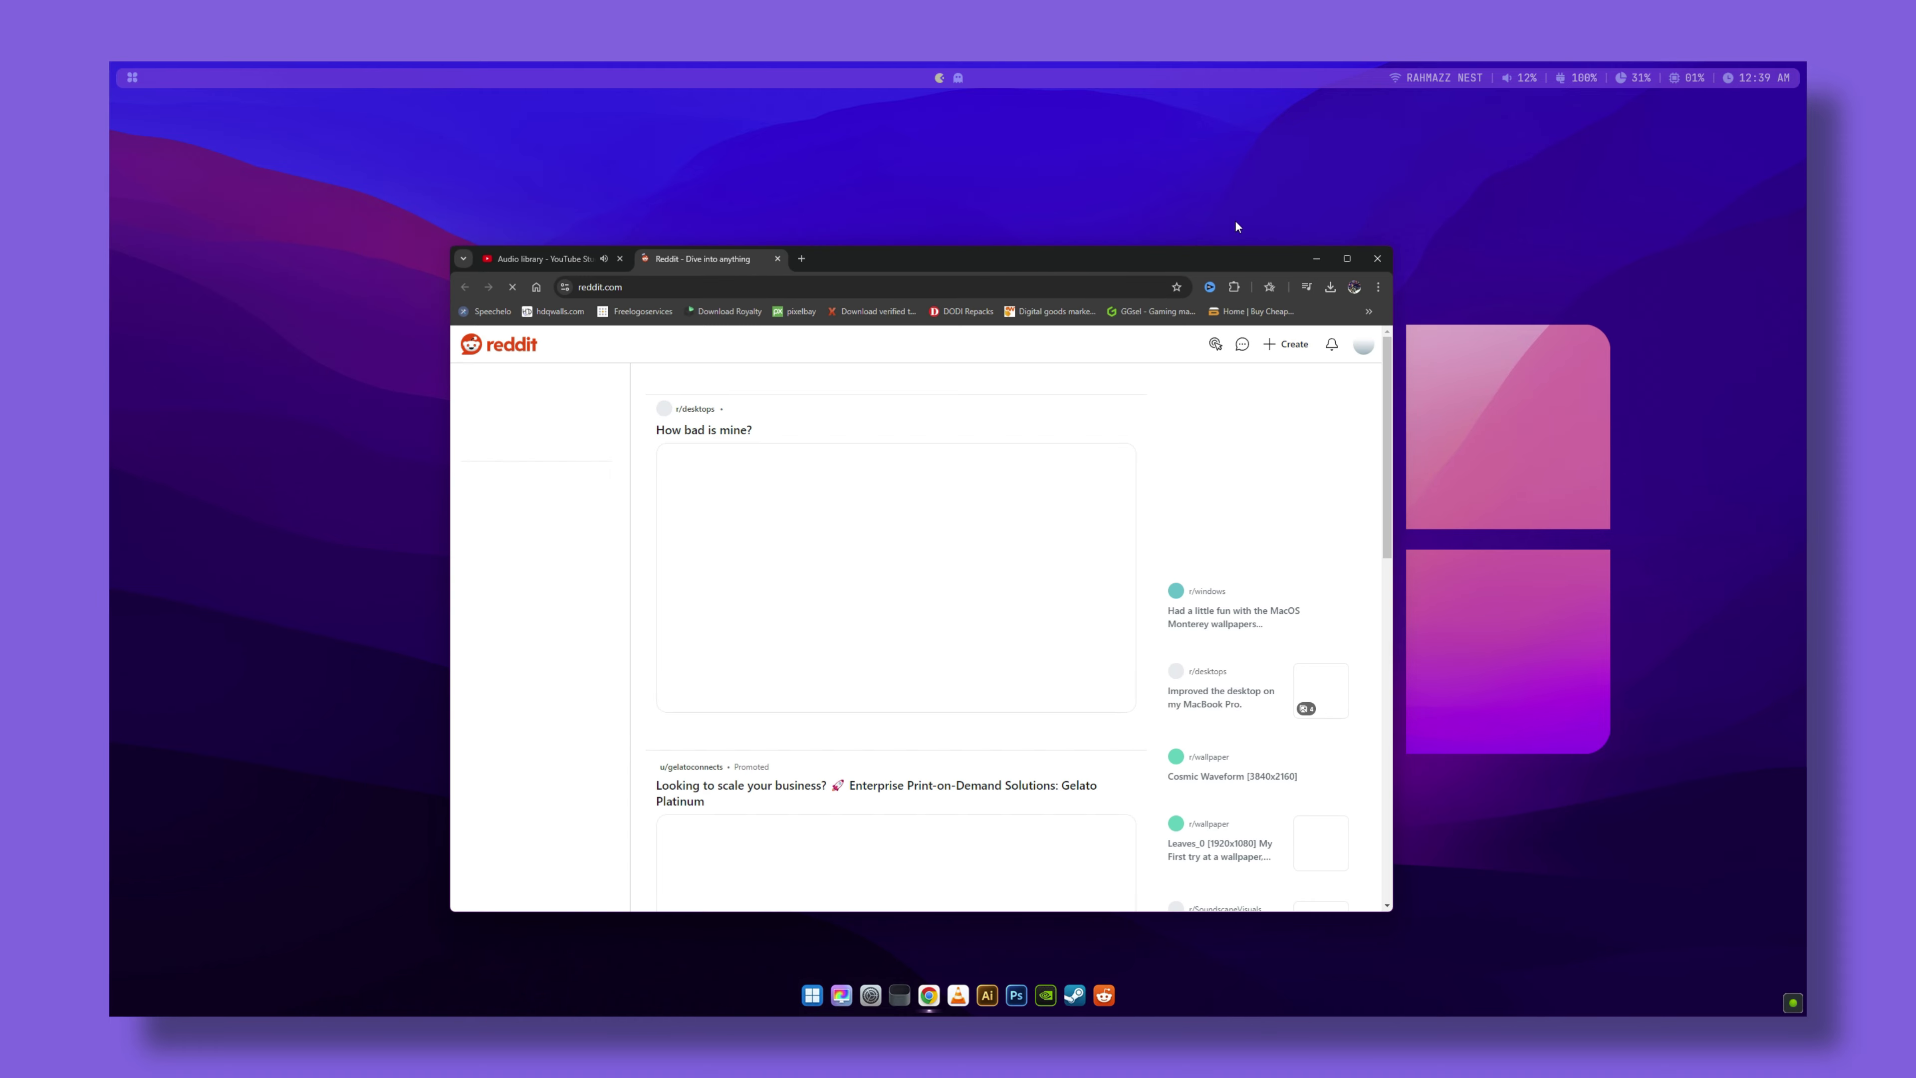
{"action": "left_click", "coordinate": [777, 258]}
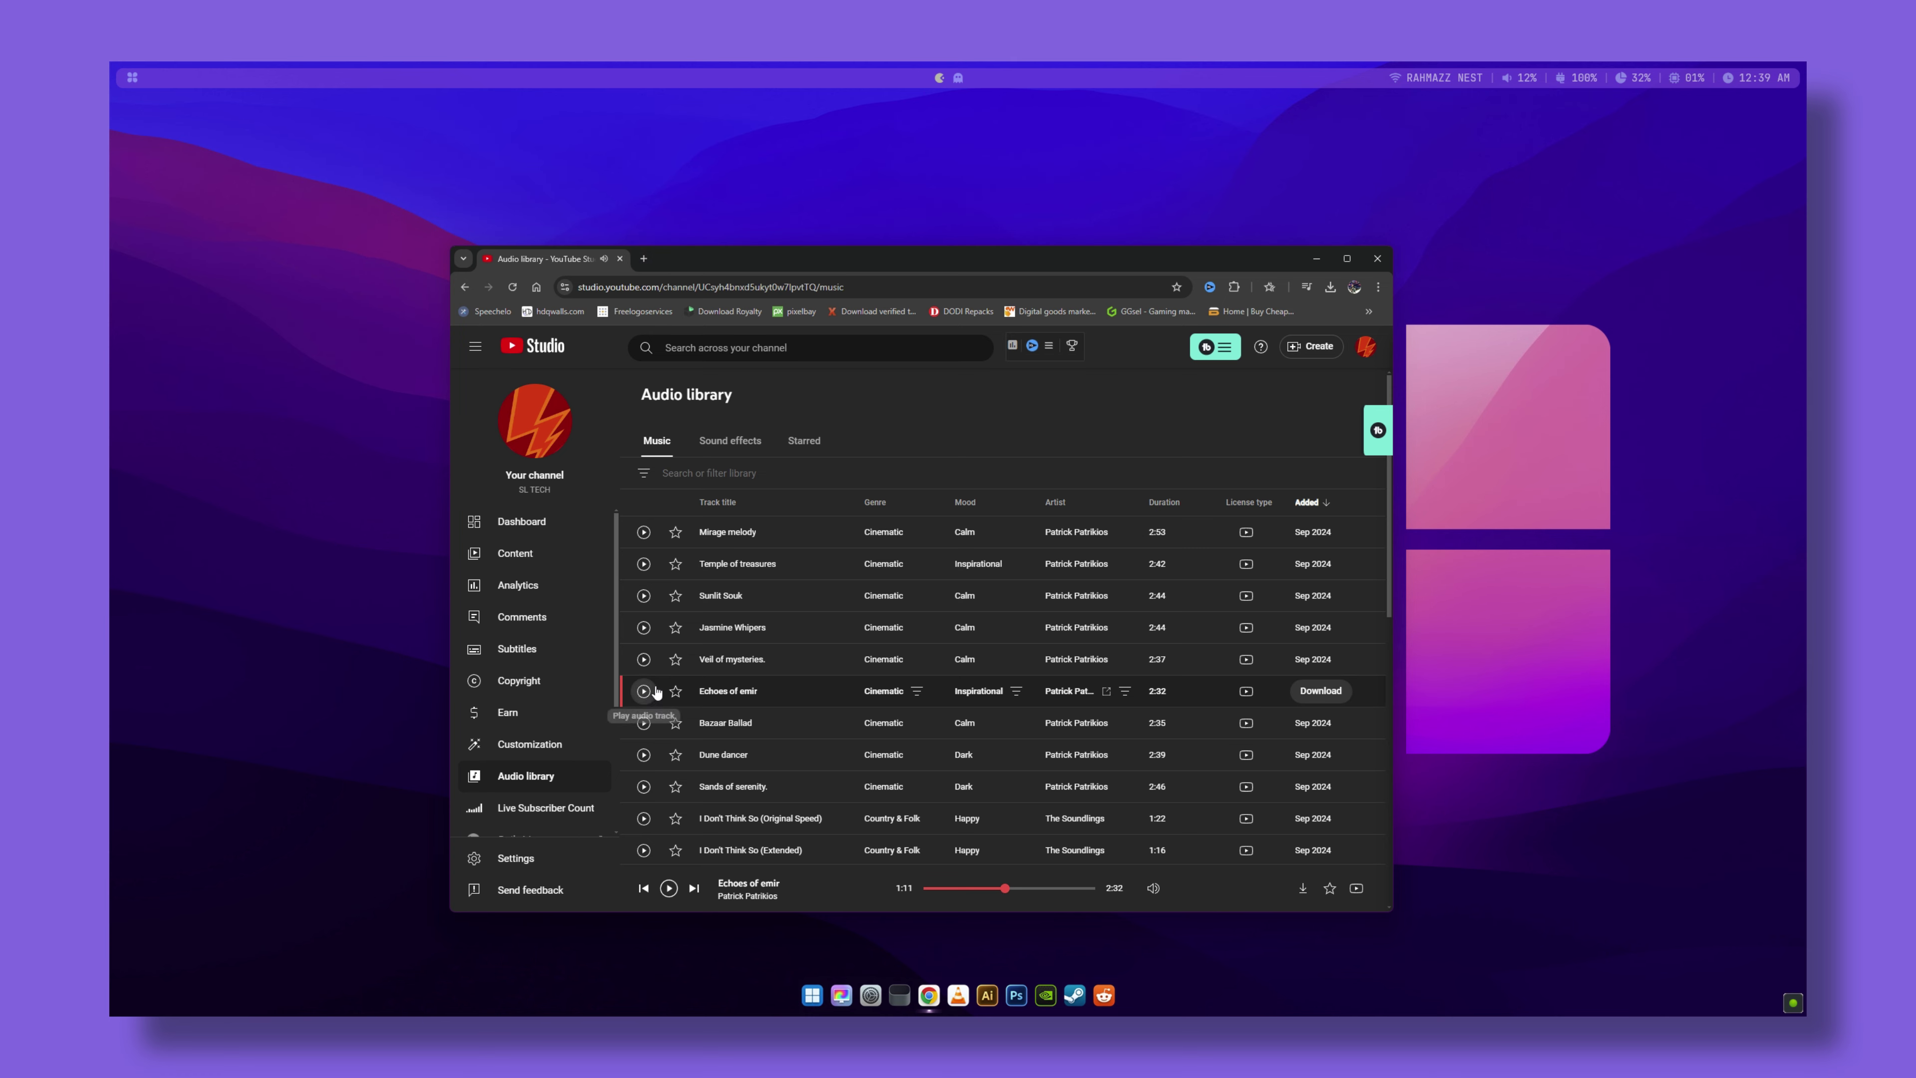
- Toggle playback of the track Echoes of emir in the audio library and show the desktop
{"action": "left_click", "coordinate": [643, 690]}
{"action": "key", "text": "super+d"}
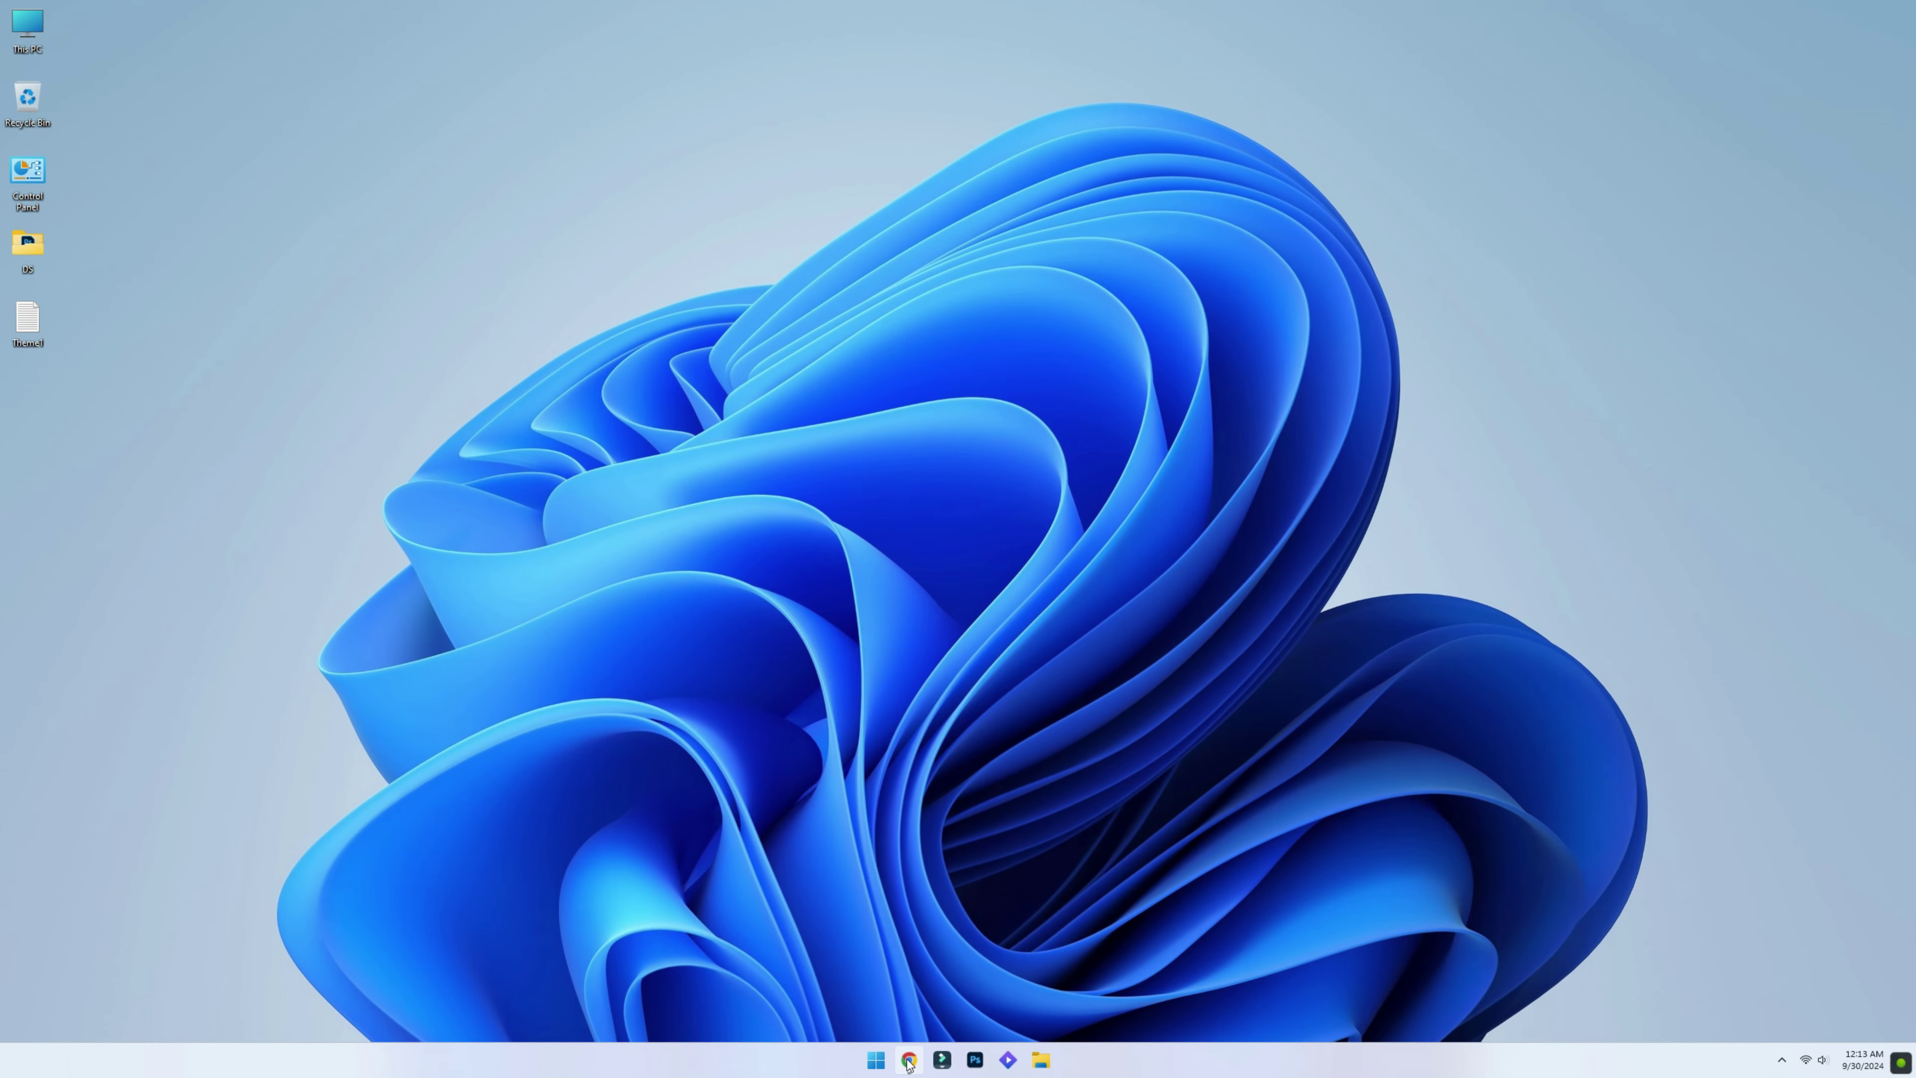
- Switch to Chrome and download the Windhawk installer and the Rainmeter 4.5.20 release
{"action": "left_click", "coordinate": [909, 1060]}
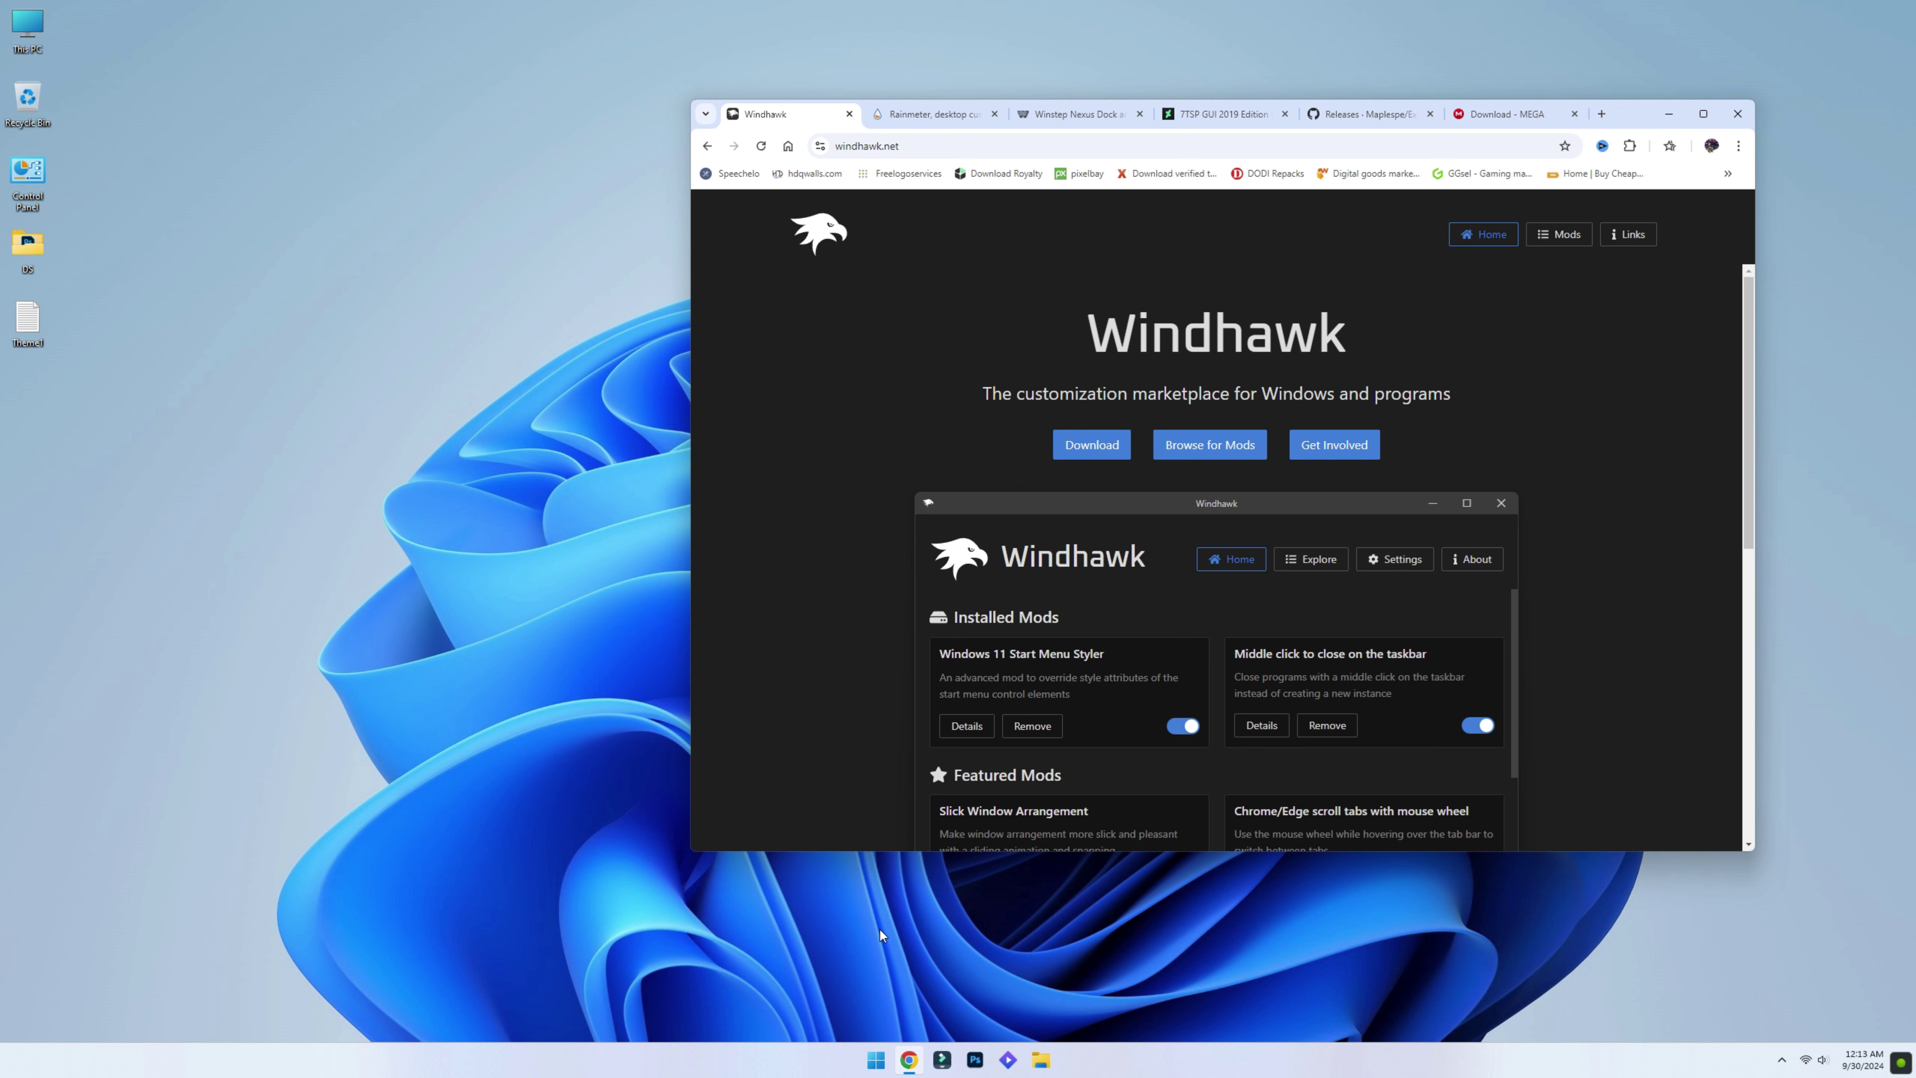
{"action": "left_click", "coordinate": [1087, 446]}
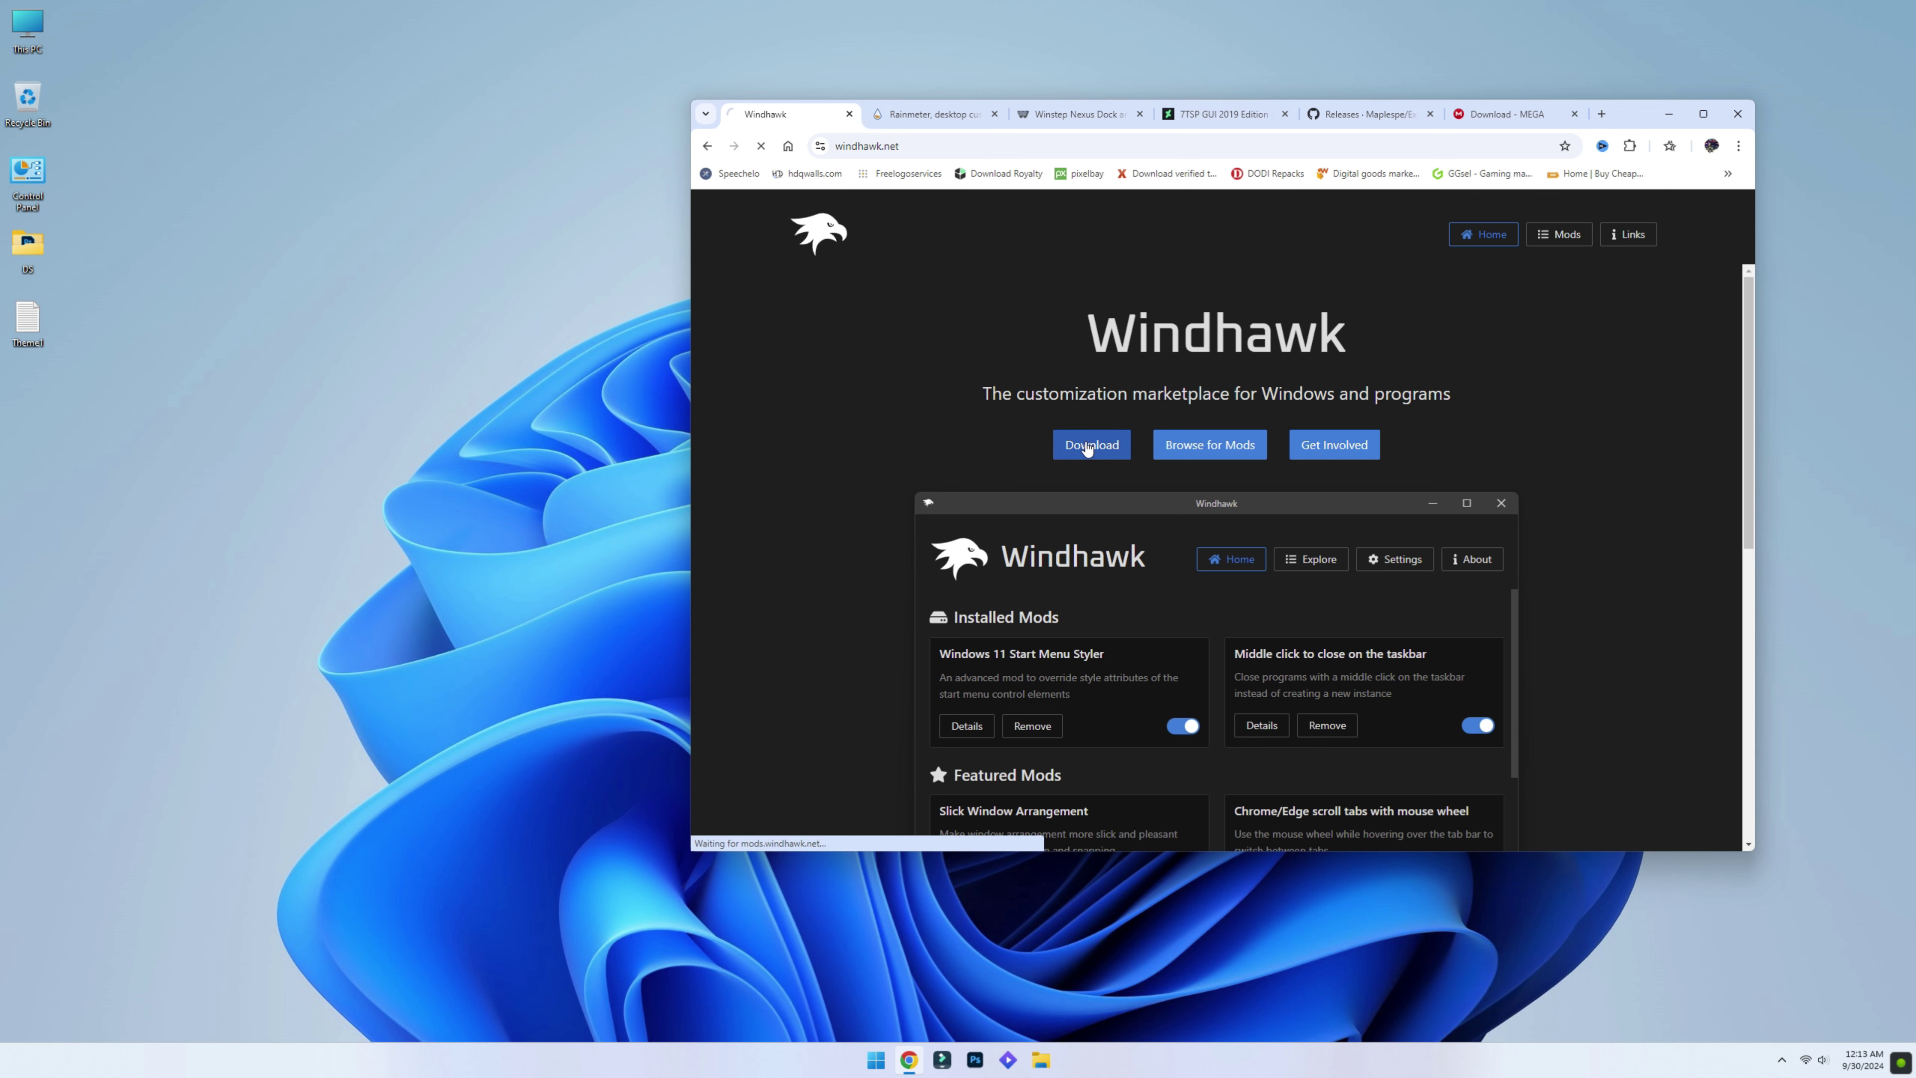
{"action": "left_click", "coordinate": [941, 115]}
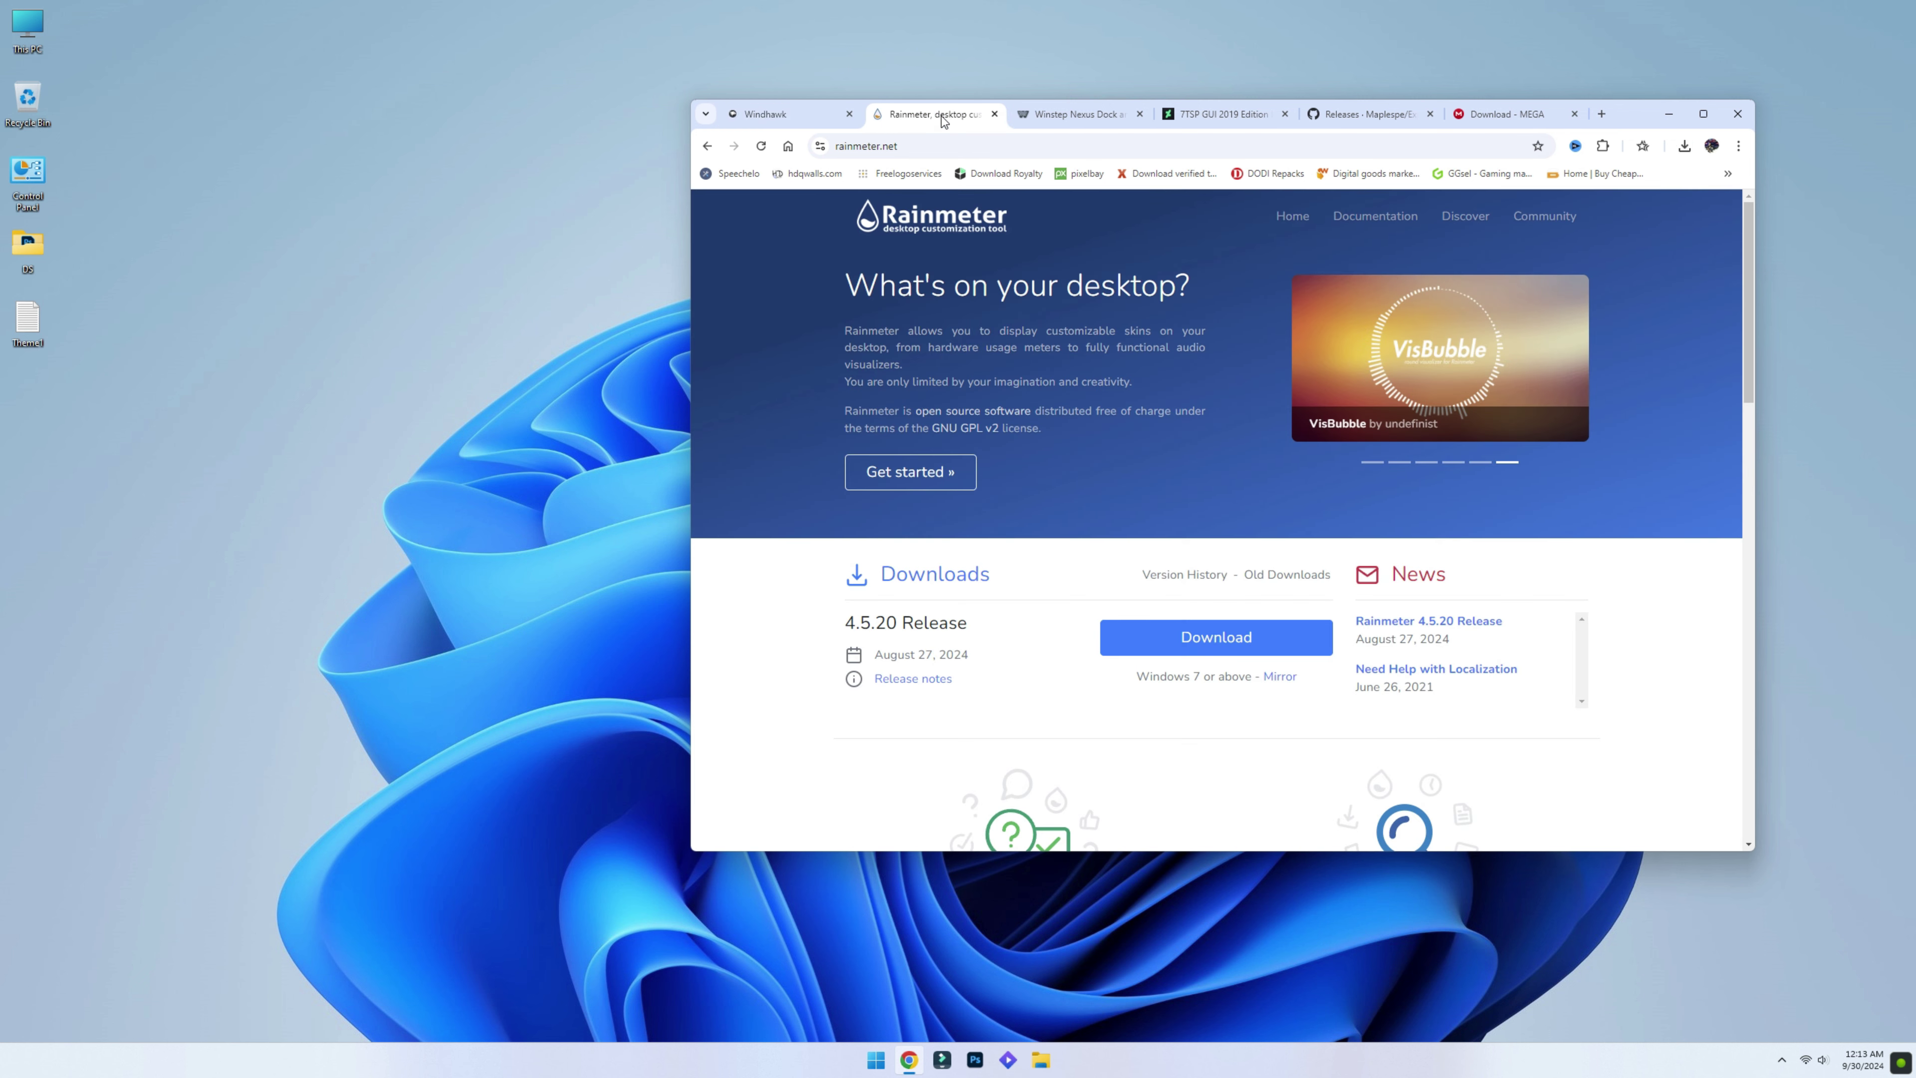
{"action": "left_click", "coordinate": [1154, 638]}
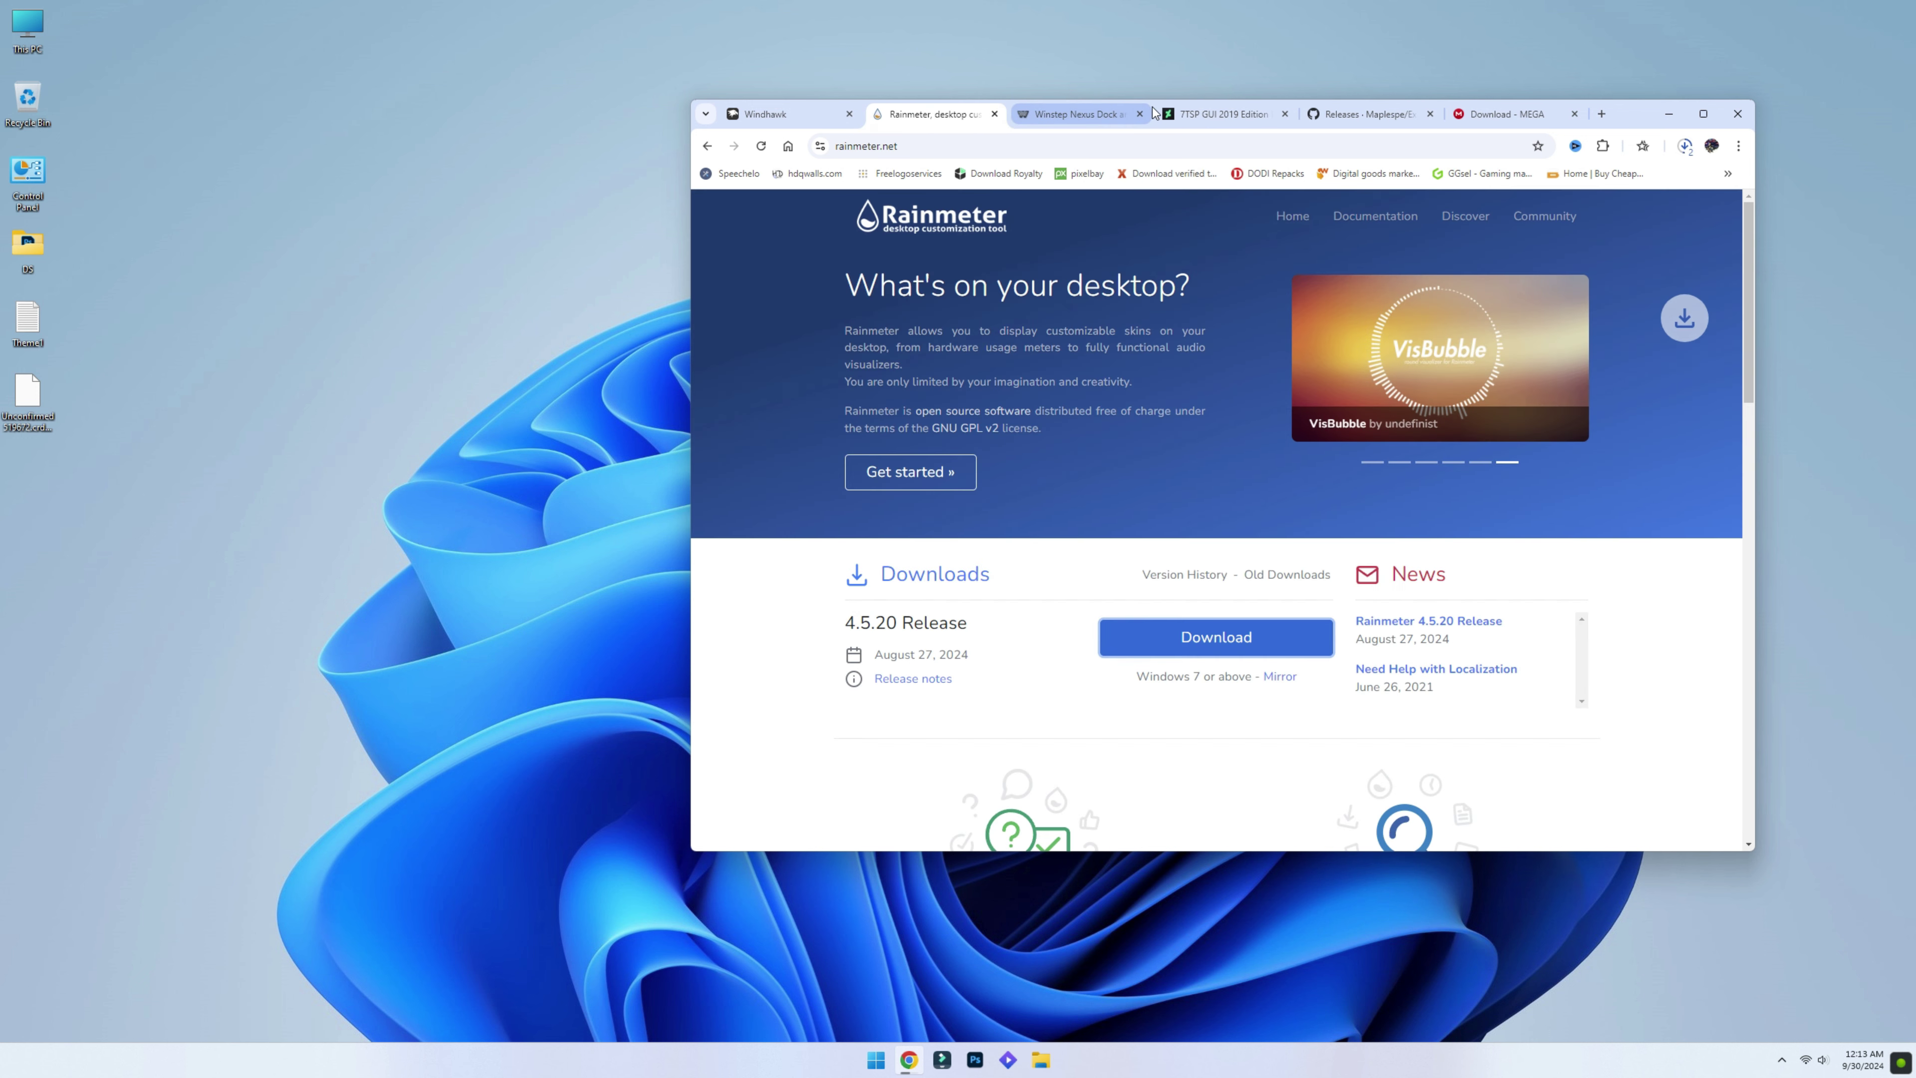
- Download the free edition of Winstep Nexus from the Winstep website
{"action": "left_click", "coordinate": [1101, 115]}
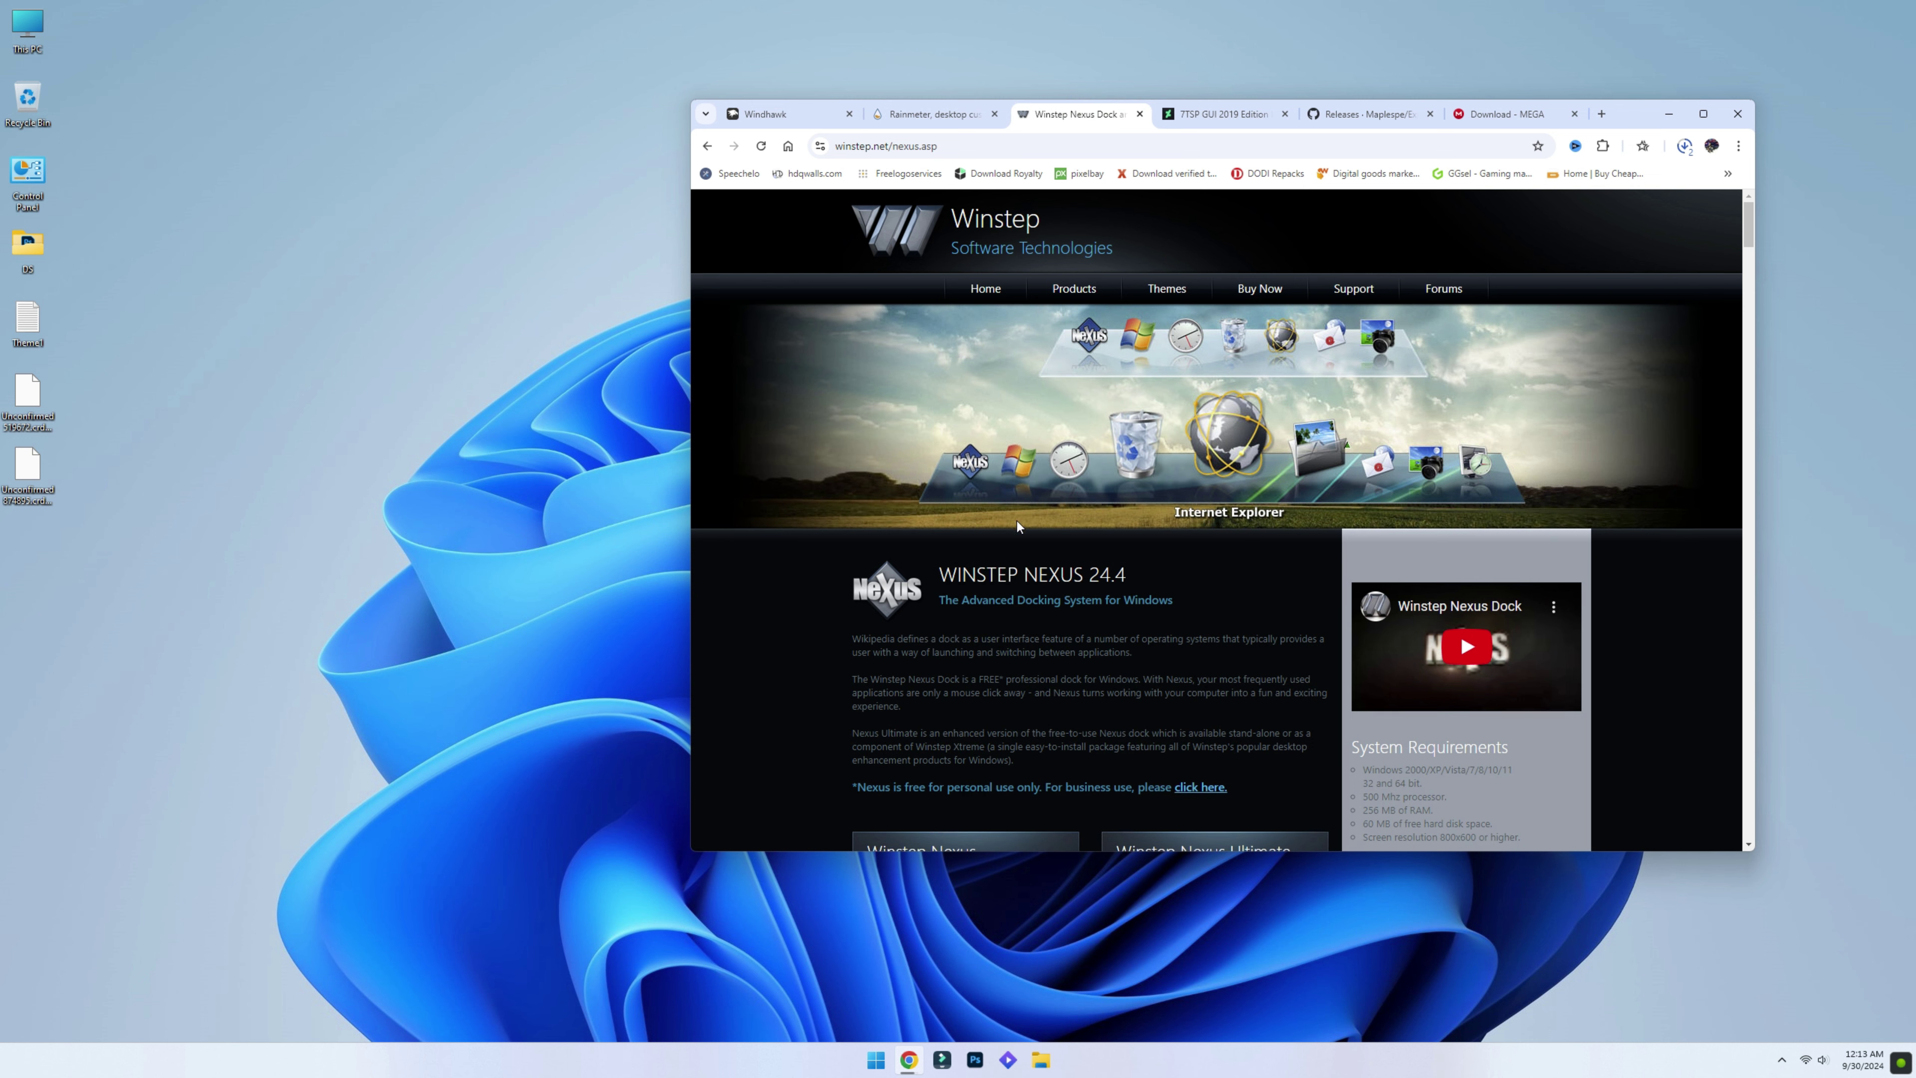
{"action": "scroll", "coordinate": [1016, 521], "scroll_direction": "down", "scroll_amount": 2}
{"action": "scroll", "coordinate": [1016, 521], "scroll_direction": "down", "scroll_amount": 1}
{"action": "left_click", "coordinate": [1027, 664]}
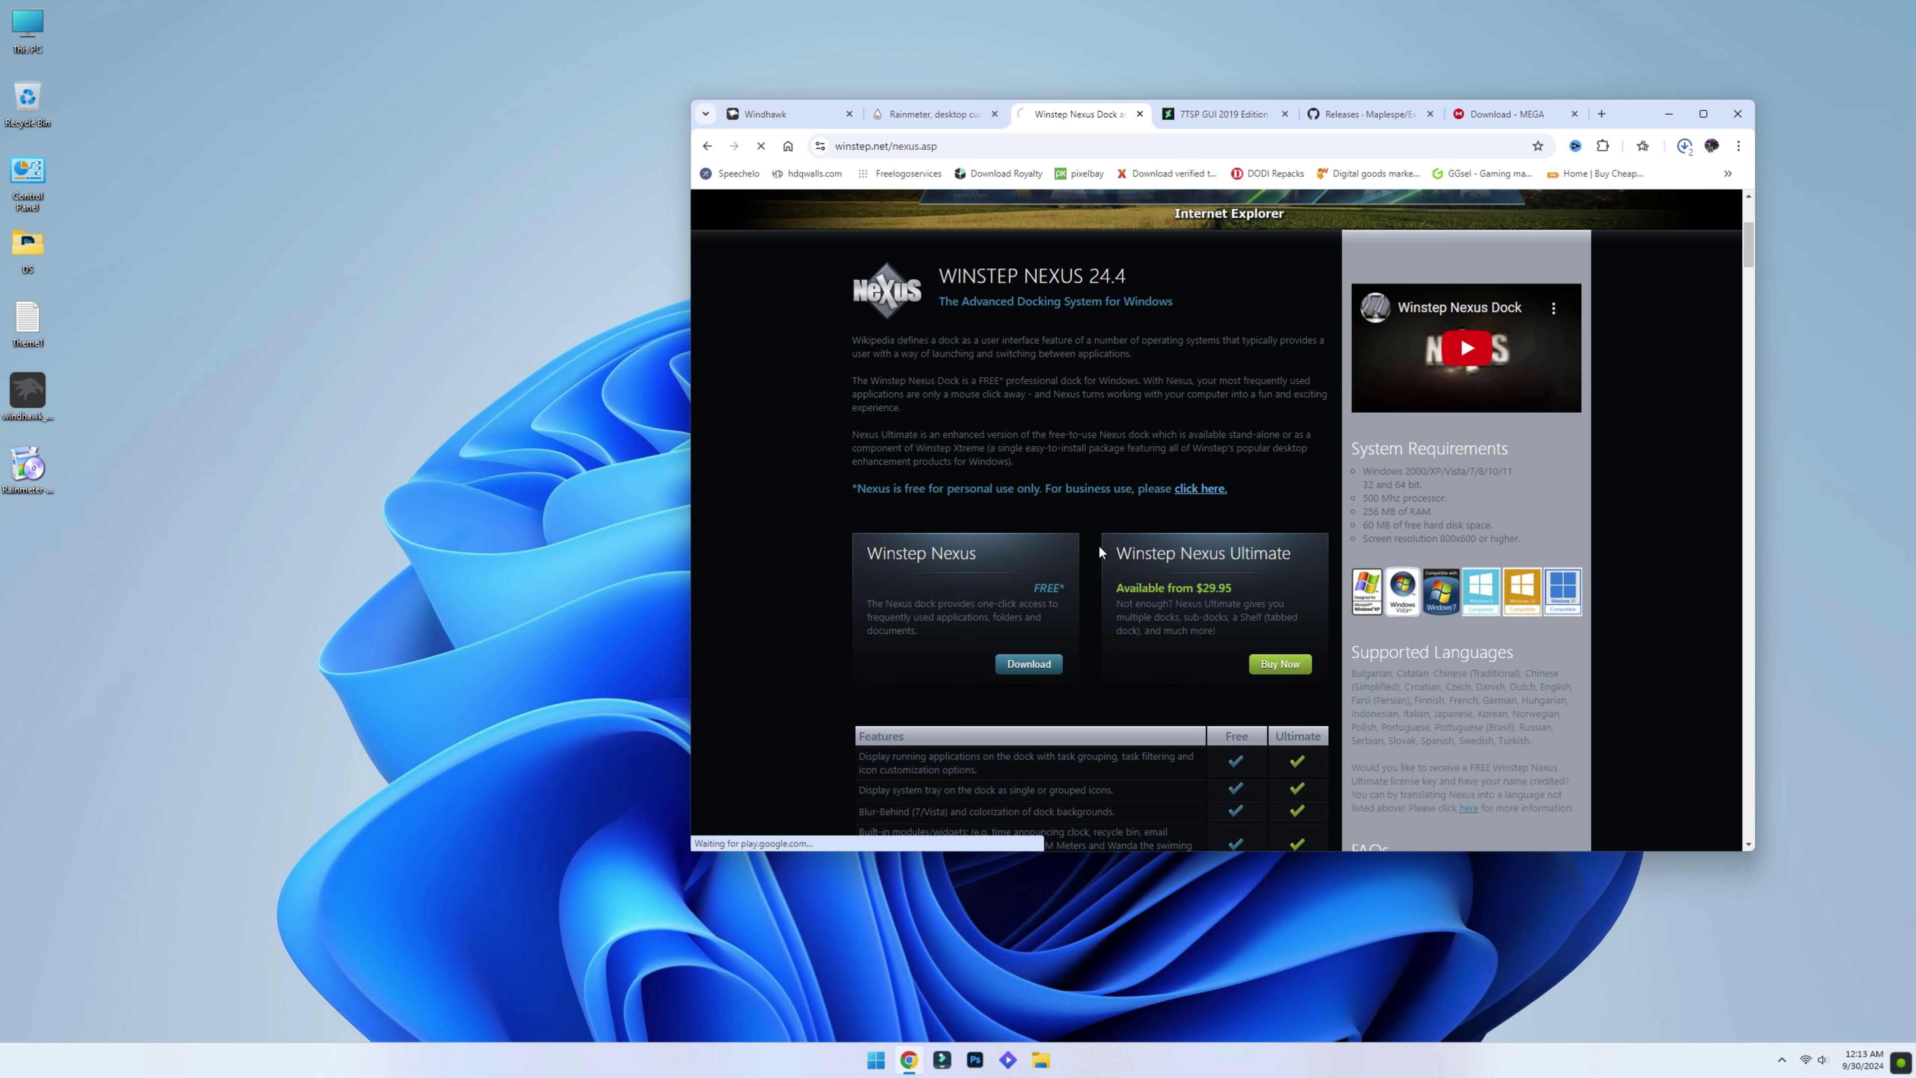
- Download 7TSP GUI 2019 Edition from its DeviantArt page
{"action": "left_click", "coordinate": [1209, 117]}
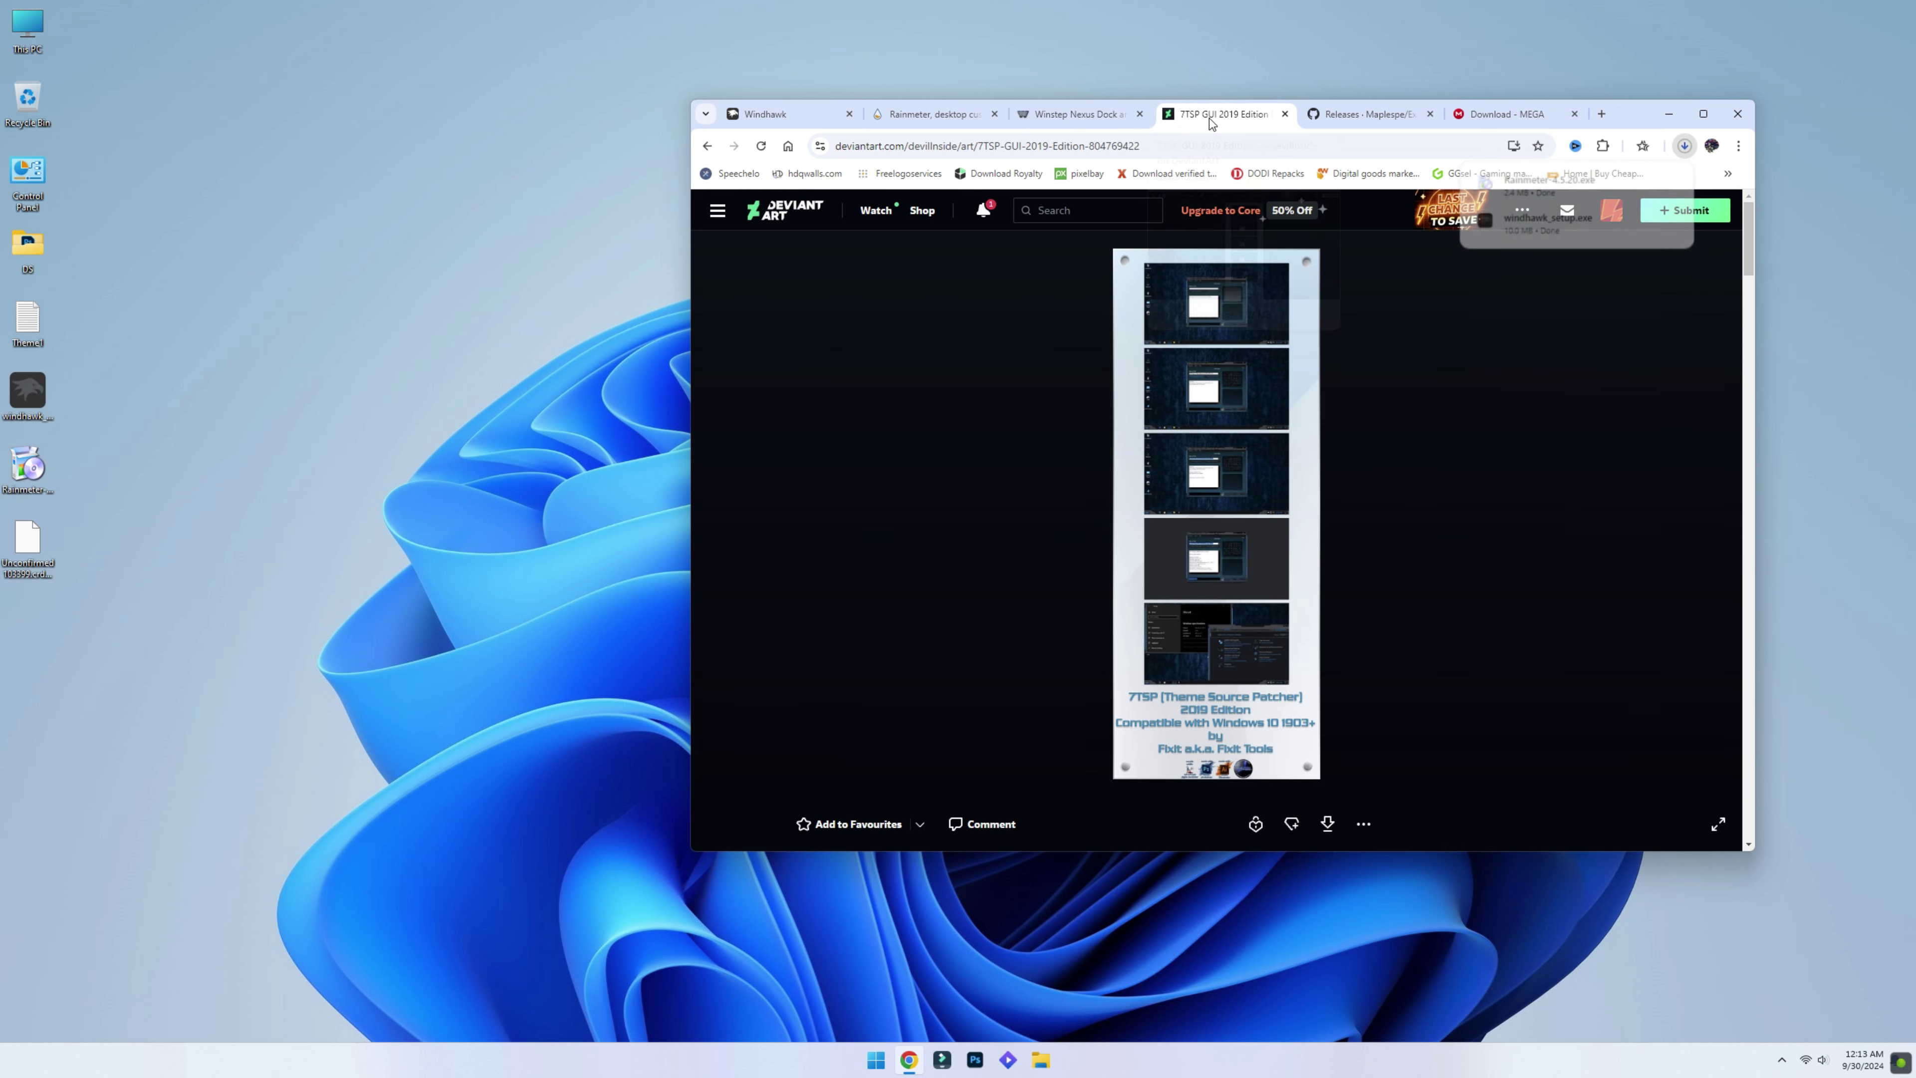
{"action": "scroll", "coordinate": [1258, 503], "scroll_direction": "down", "scroll_amount": 4}
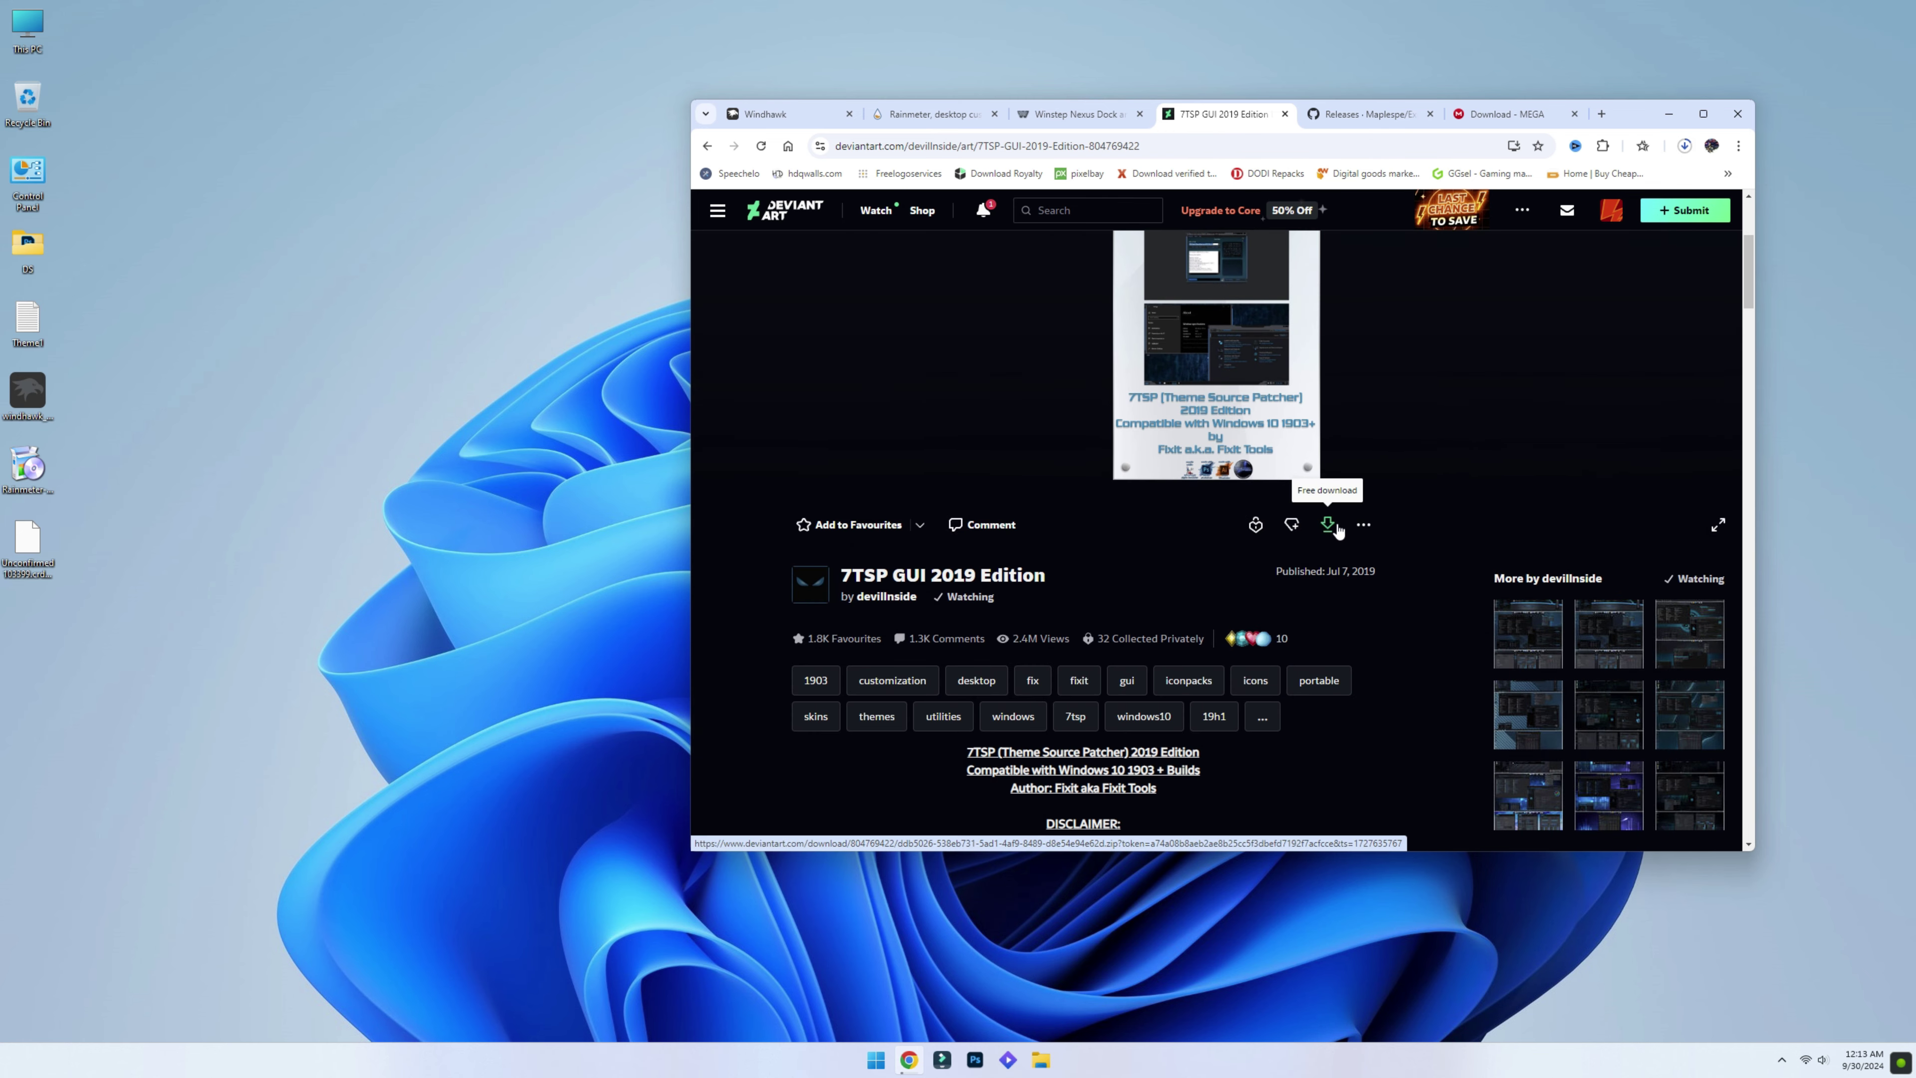
{"action": "left_click", "coordinate": [1329, 525]}
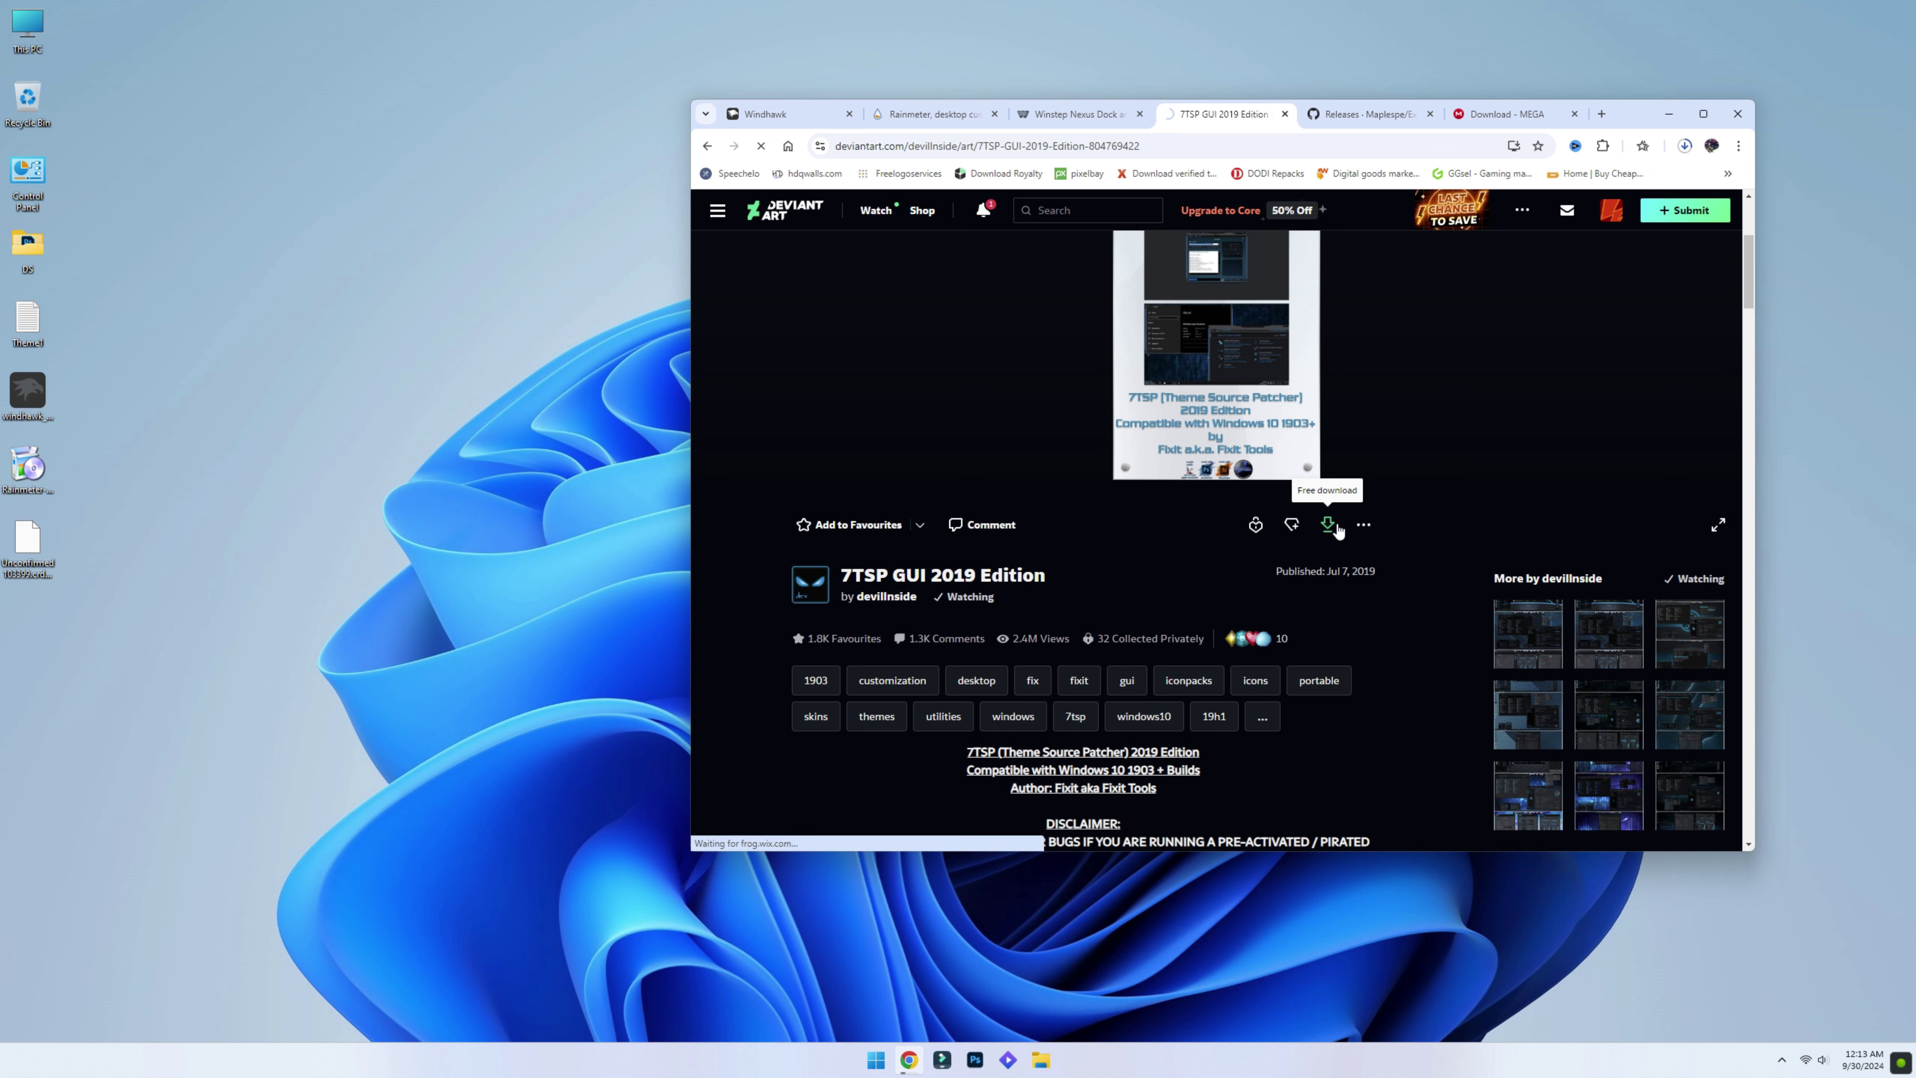
- Download Release_x64.zip from the ExplorerBlurMica releases page on GitHub
{"action": "left_click", "coordinate": [1365, 118]}
{"action": "scroll", "coordinate": [1087, 545], "scroll_direction": "down", "scroll_amount": 1}
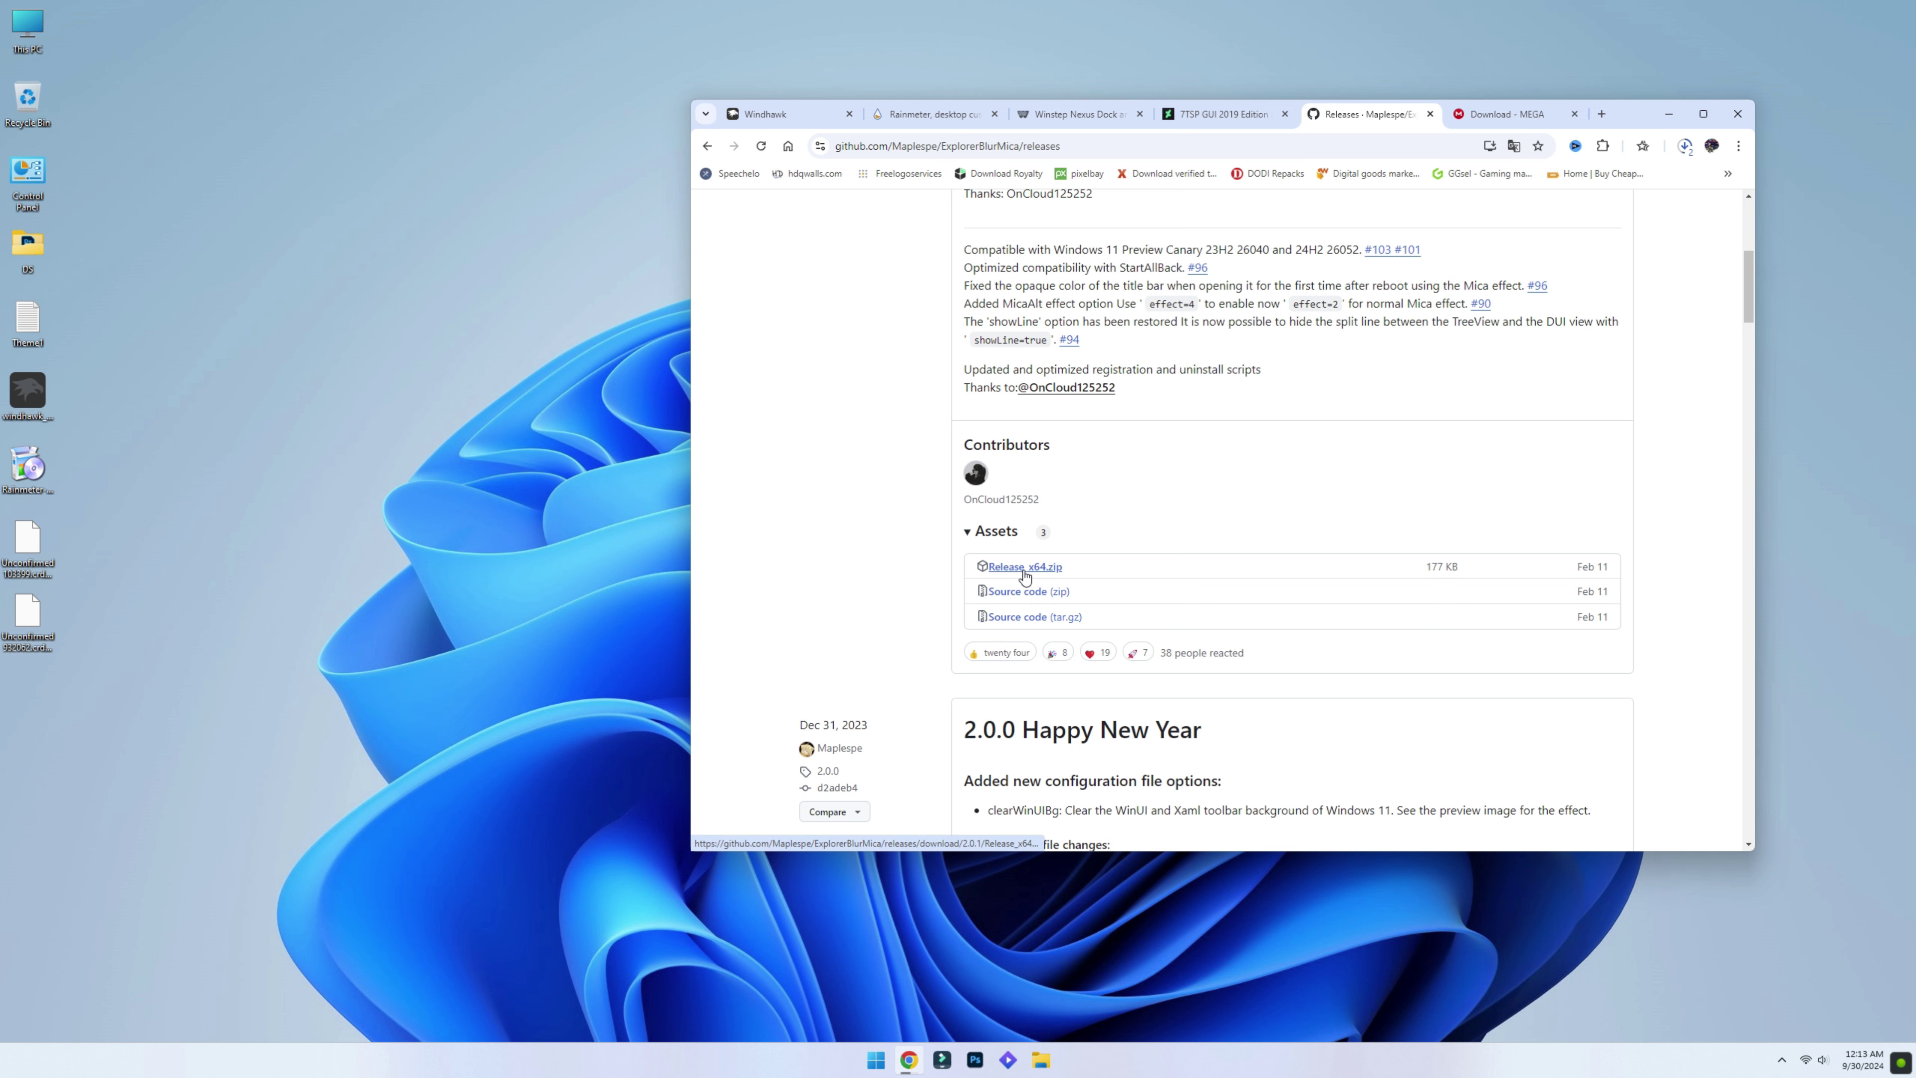
{"action": "left_click", "coordinate": [1026, 567]}
- Download Theme40.zip from MEGA and close the browser
{"action": "left_click", "coordinate": [1516, 112]}
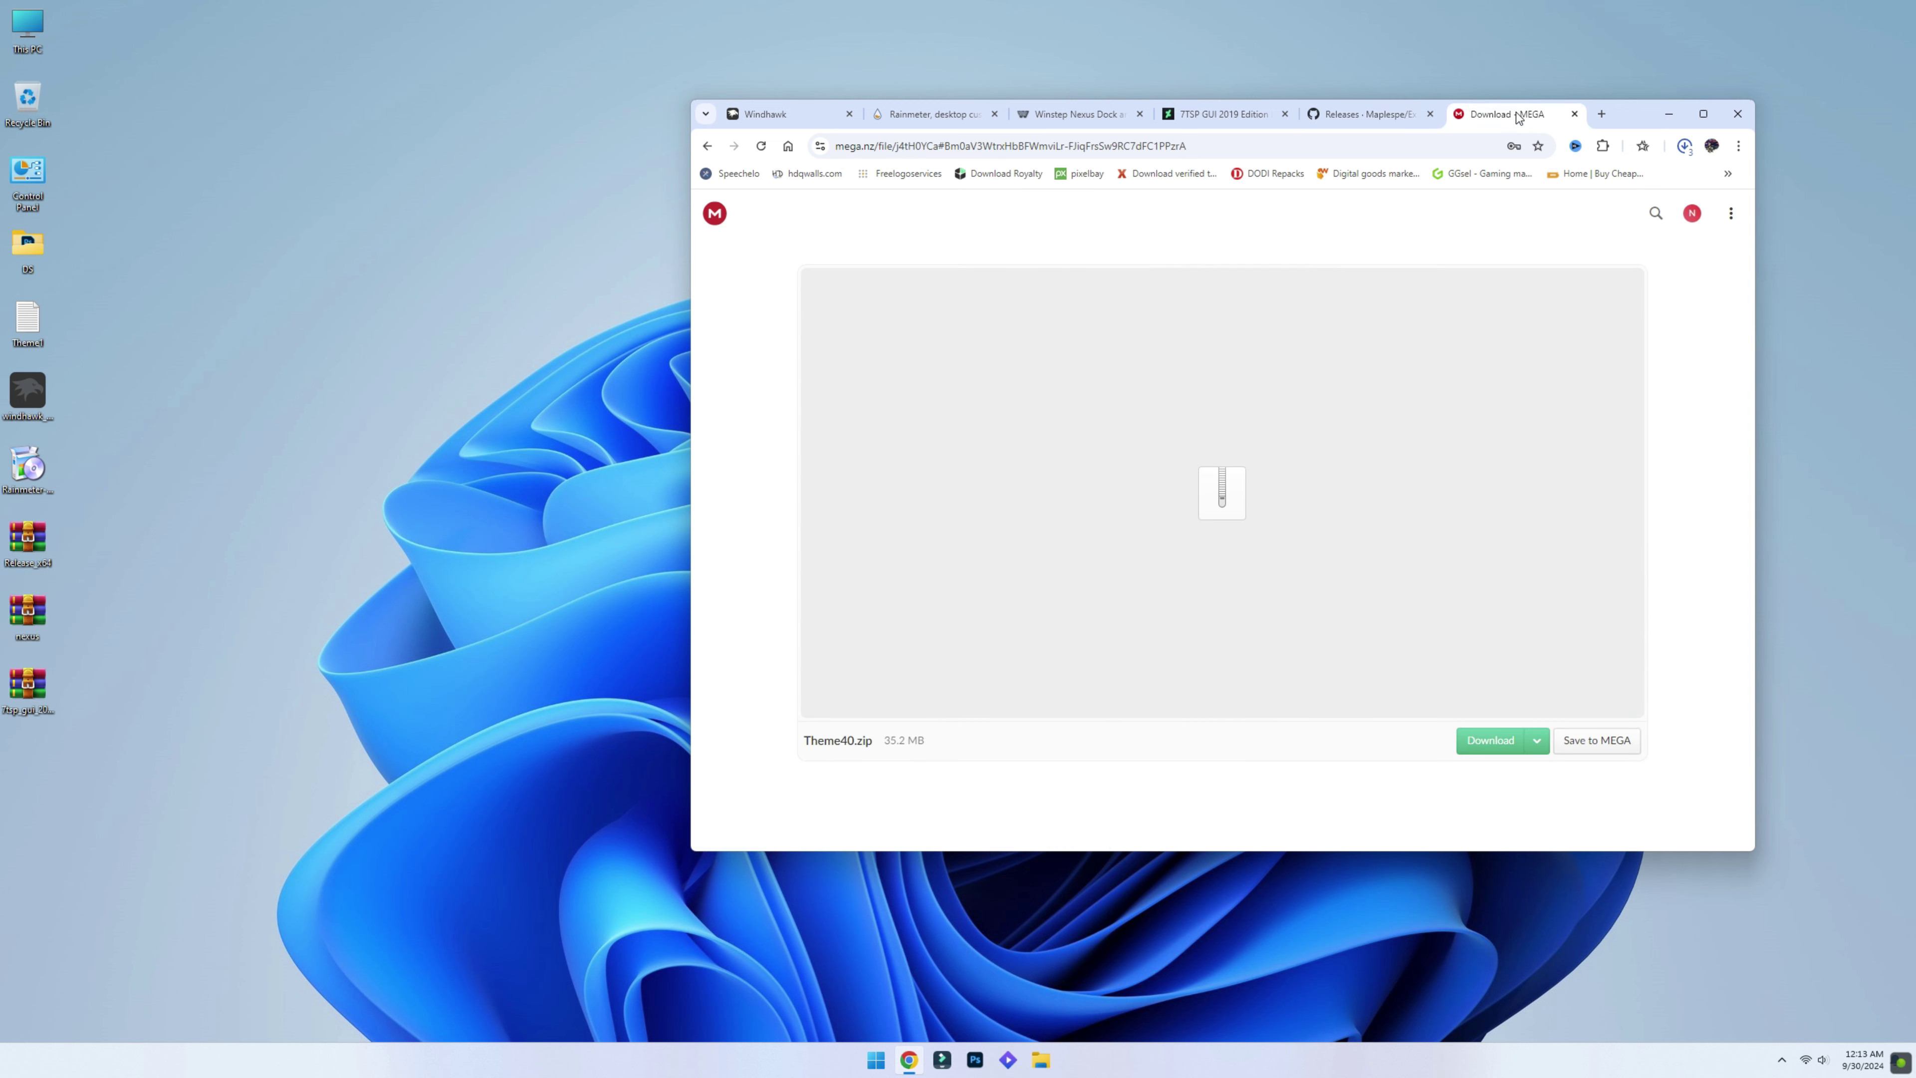
{"action": "left_click", "coordinate": [1478, 740]}
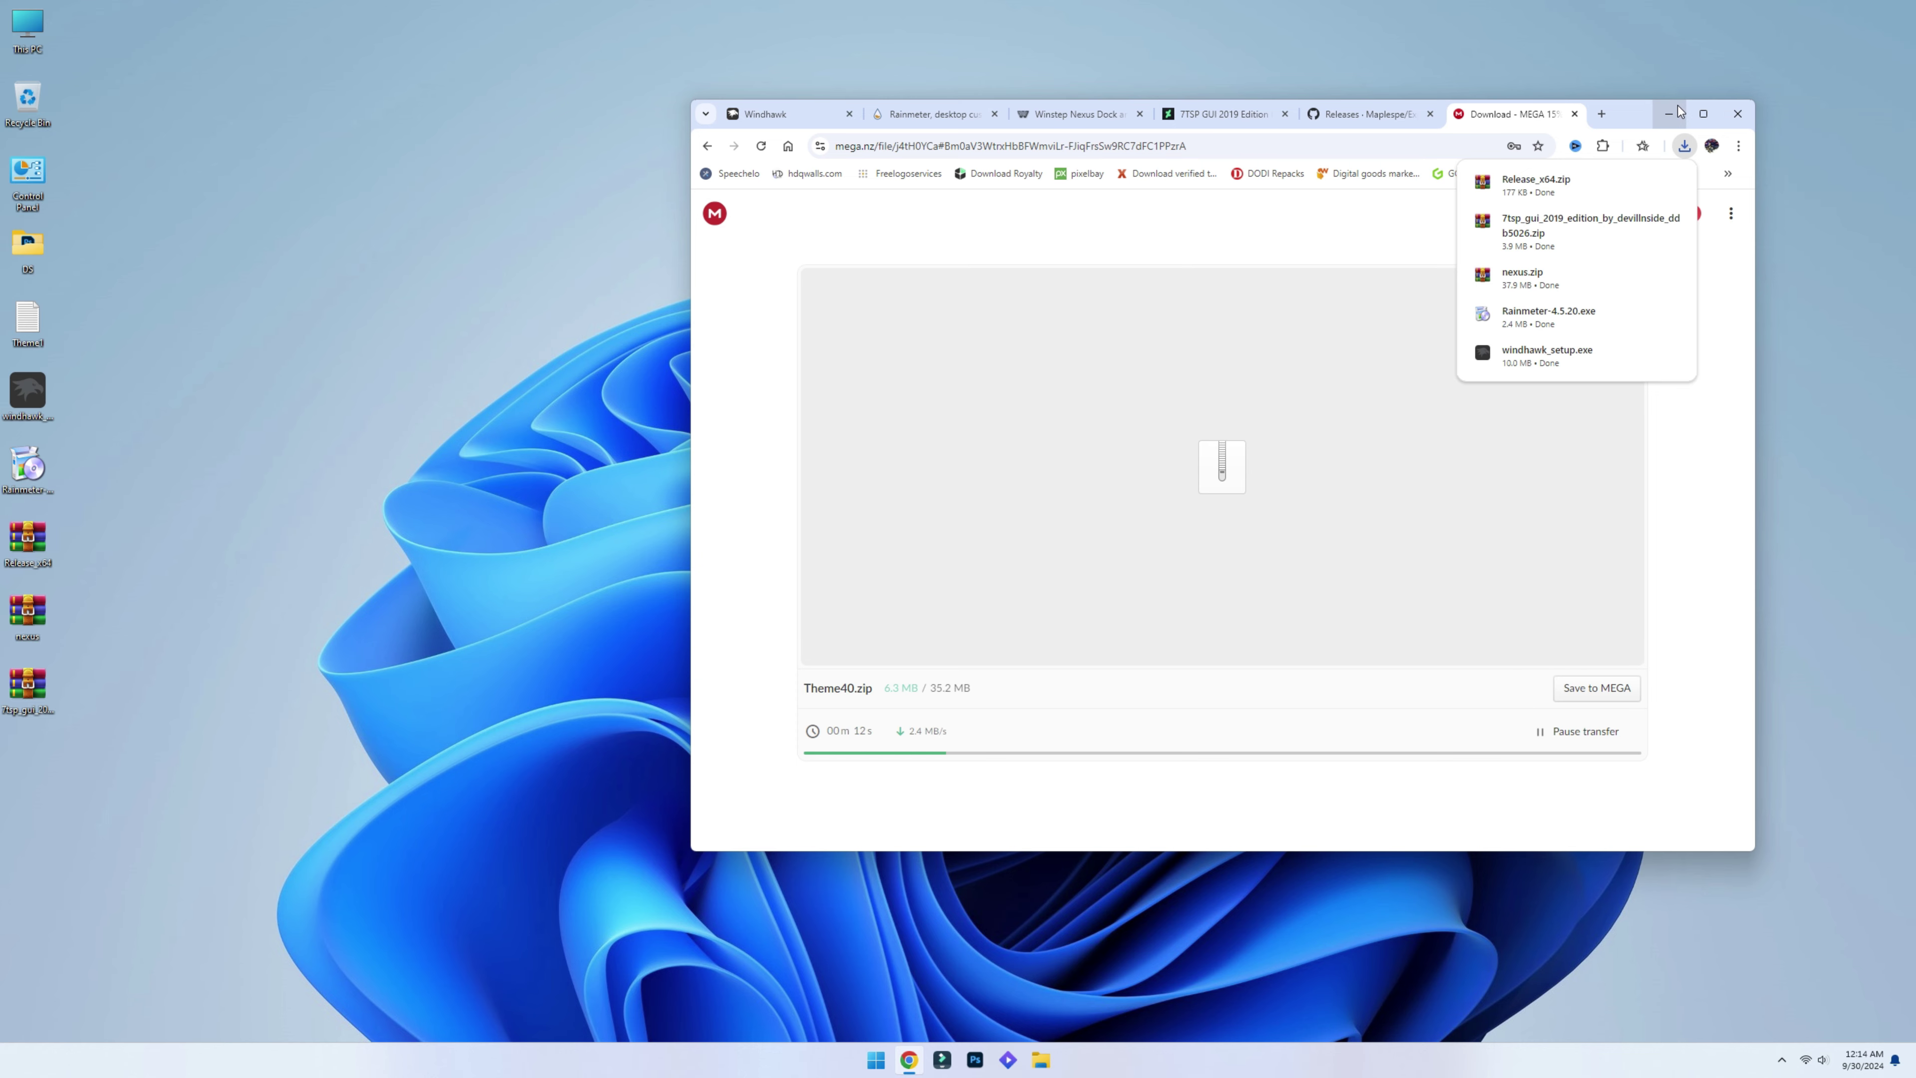
{"action": "left_click", "coordinate": [1738, 112]}
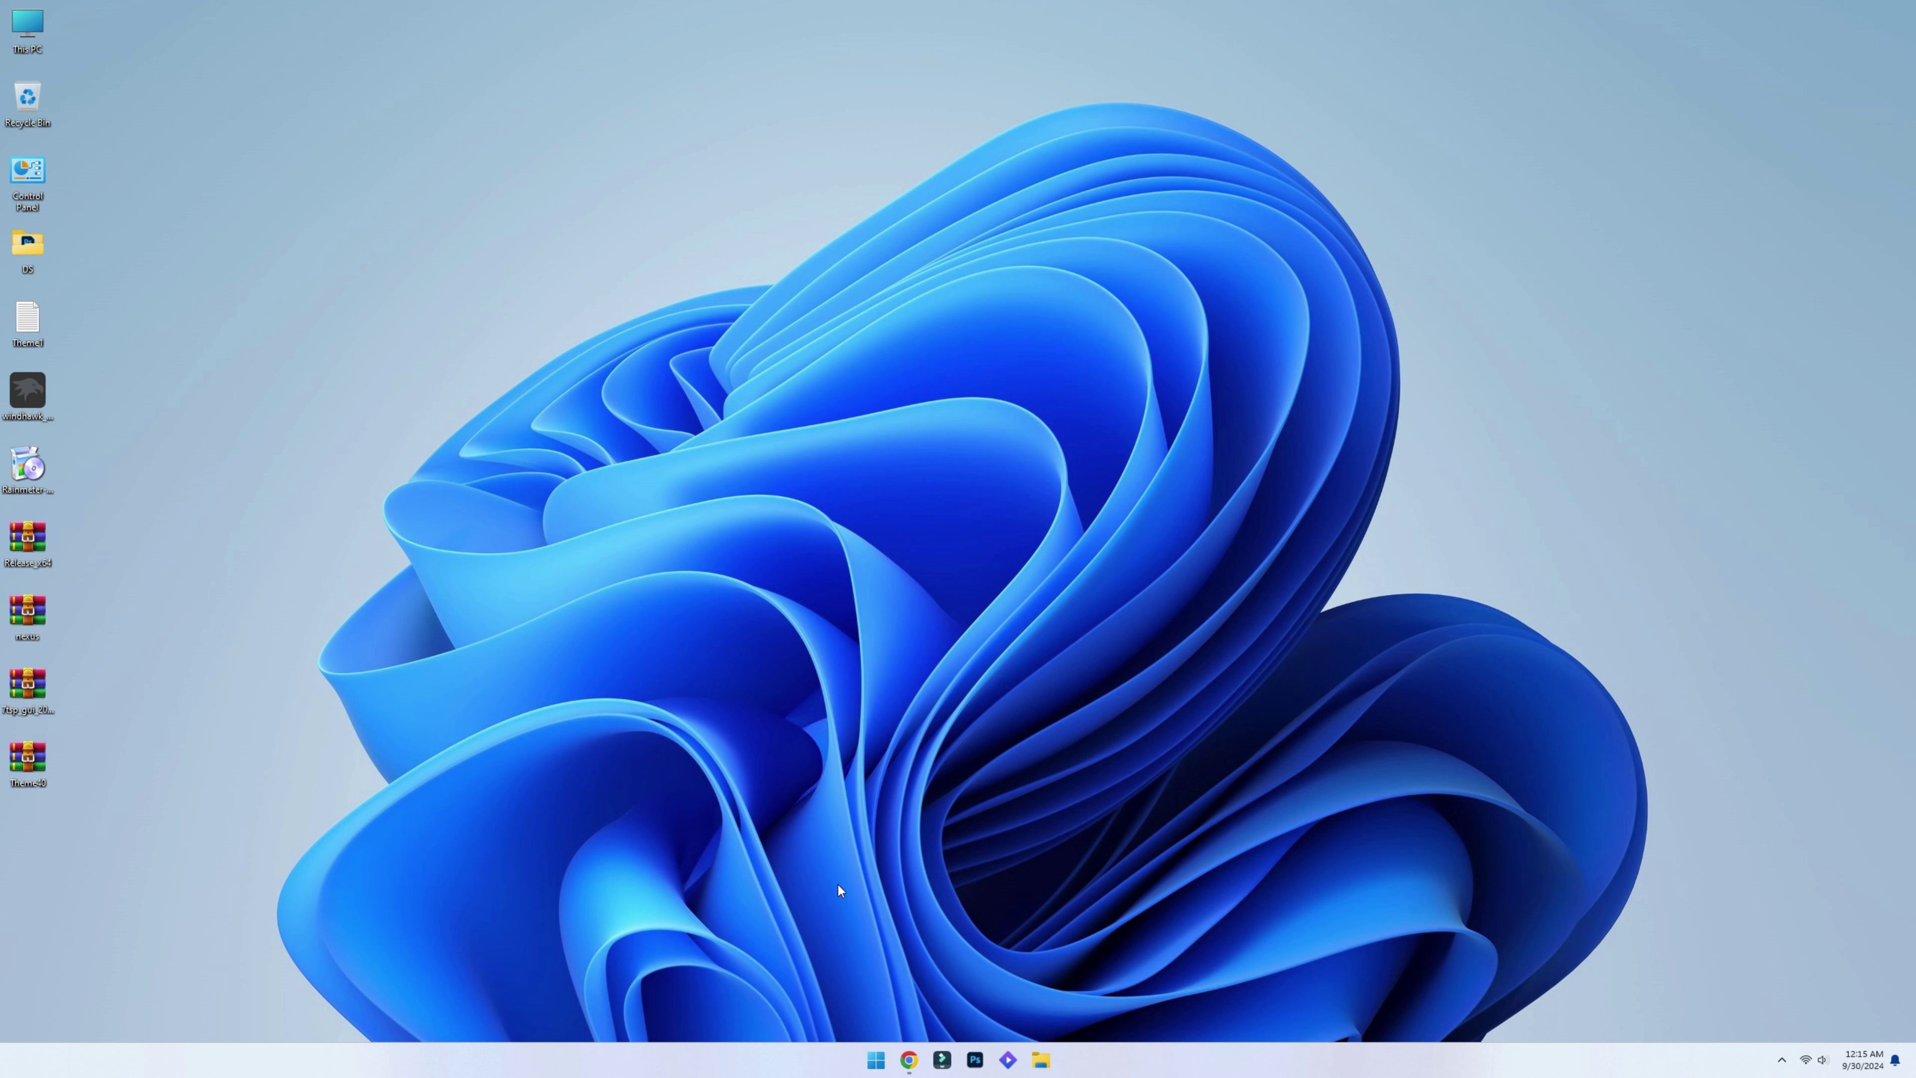
- Extract all contents of the Theme40 archive on the desktop
{"action": "right_click", "coordinate": [34, 762]}
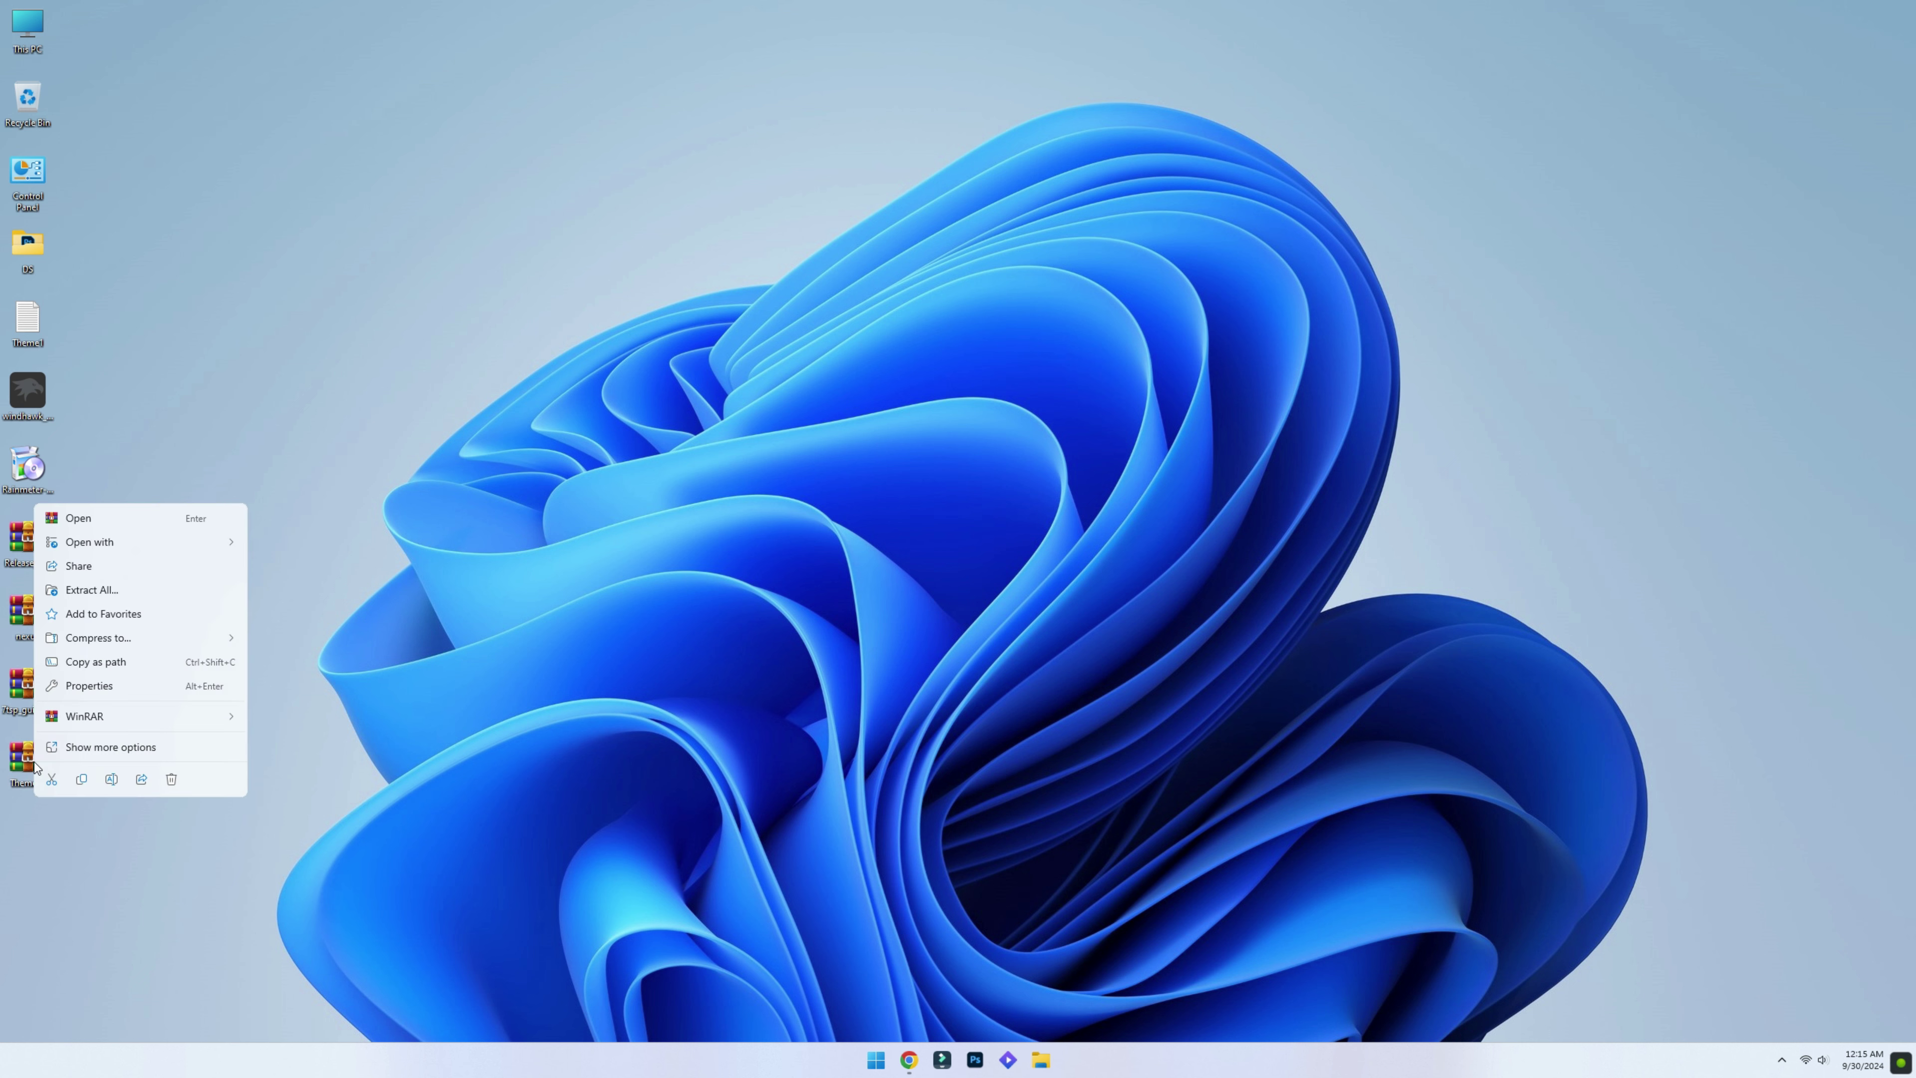
{"action": "left_click", "coordinate": [126, 591]}
{"action": "left_click", "coordinate": [1087, 669]}
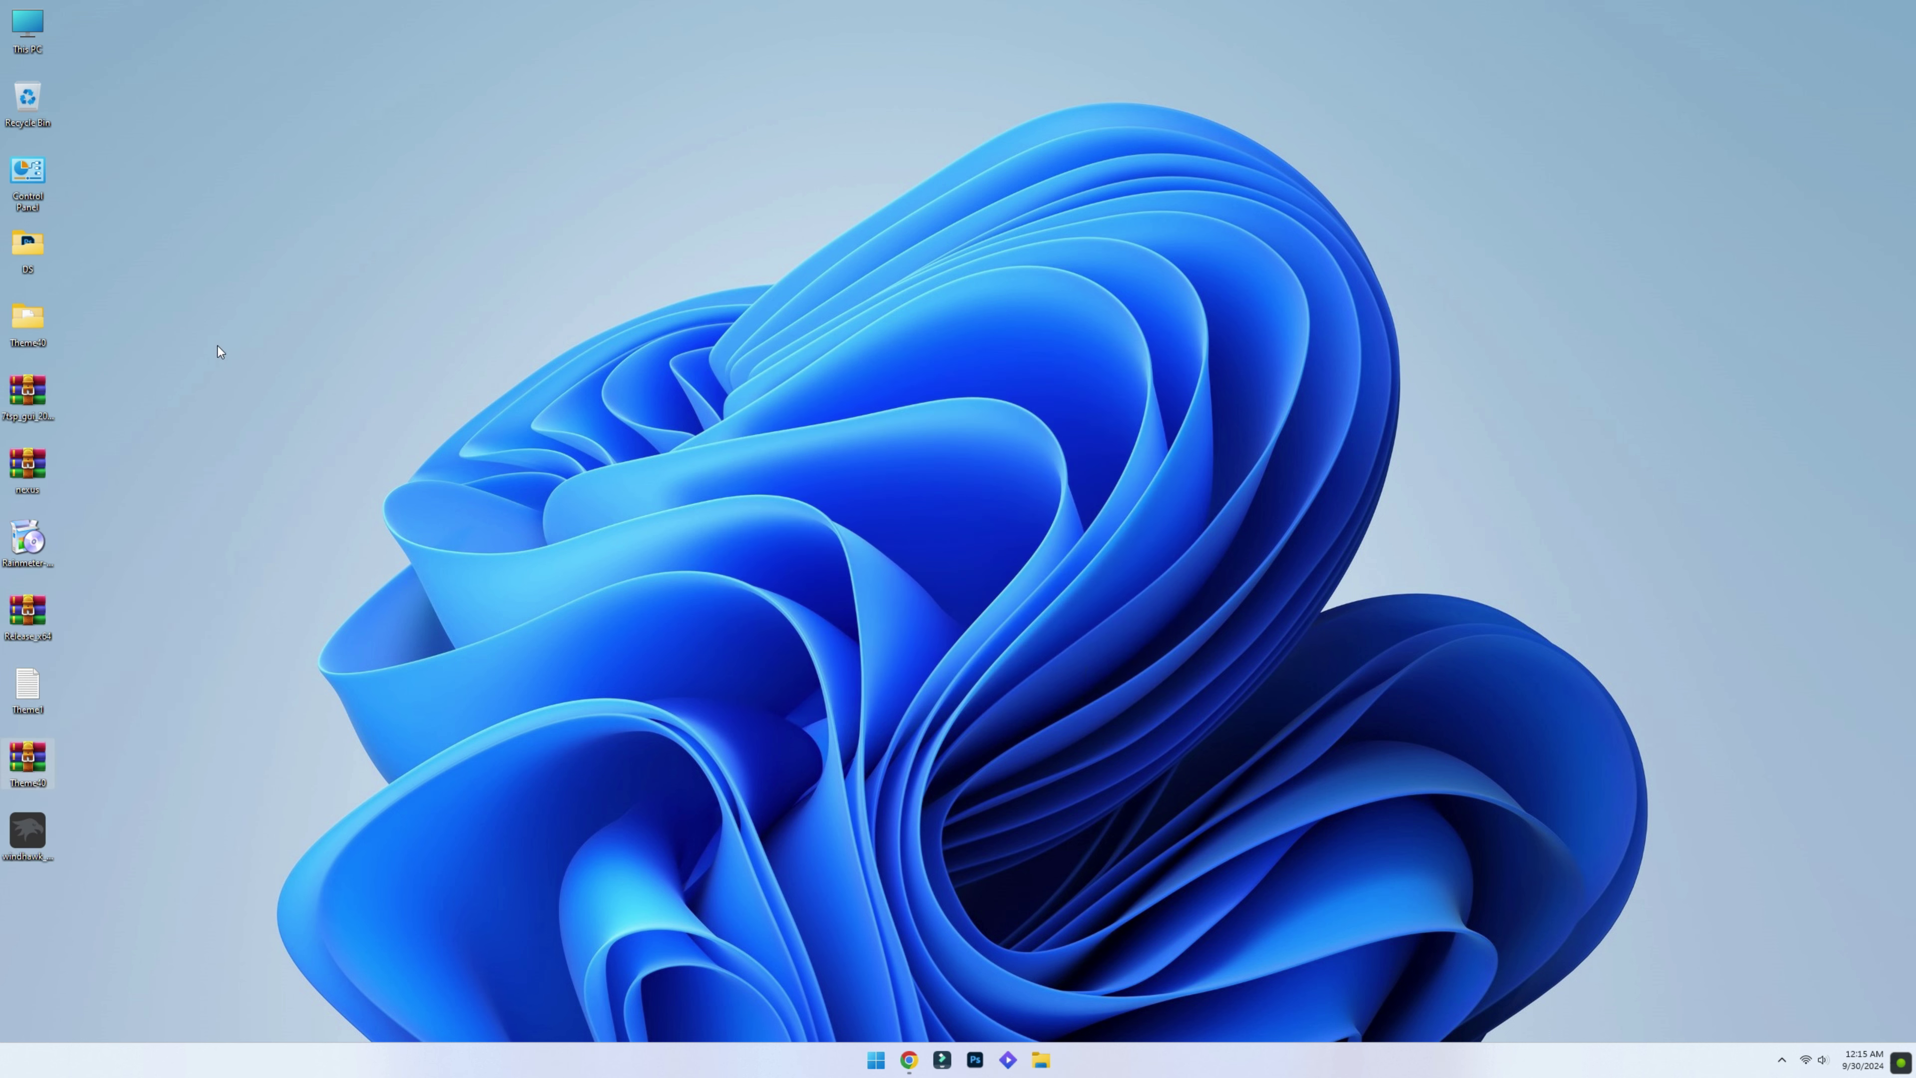
- Set the "windows wall 11 dark right" image from the Theme40 folder as the desktop background and close the folder
{"action": "double_click", "coordinate": [28, 319]}
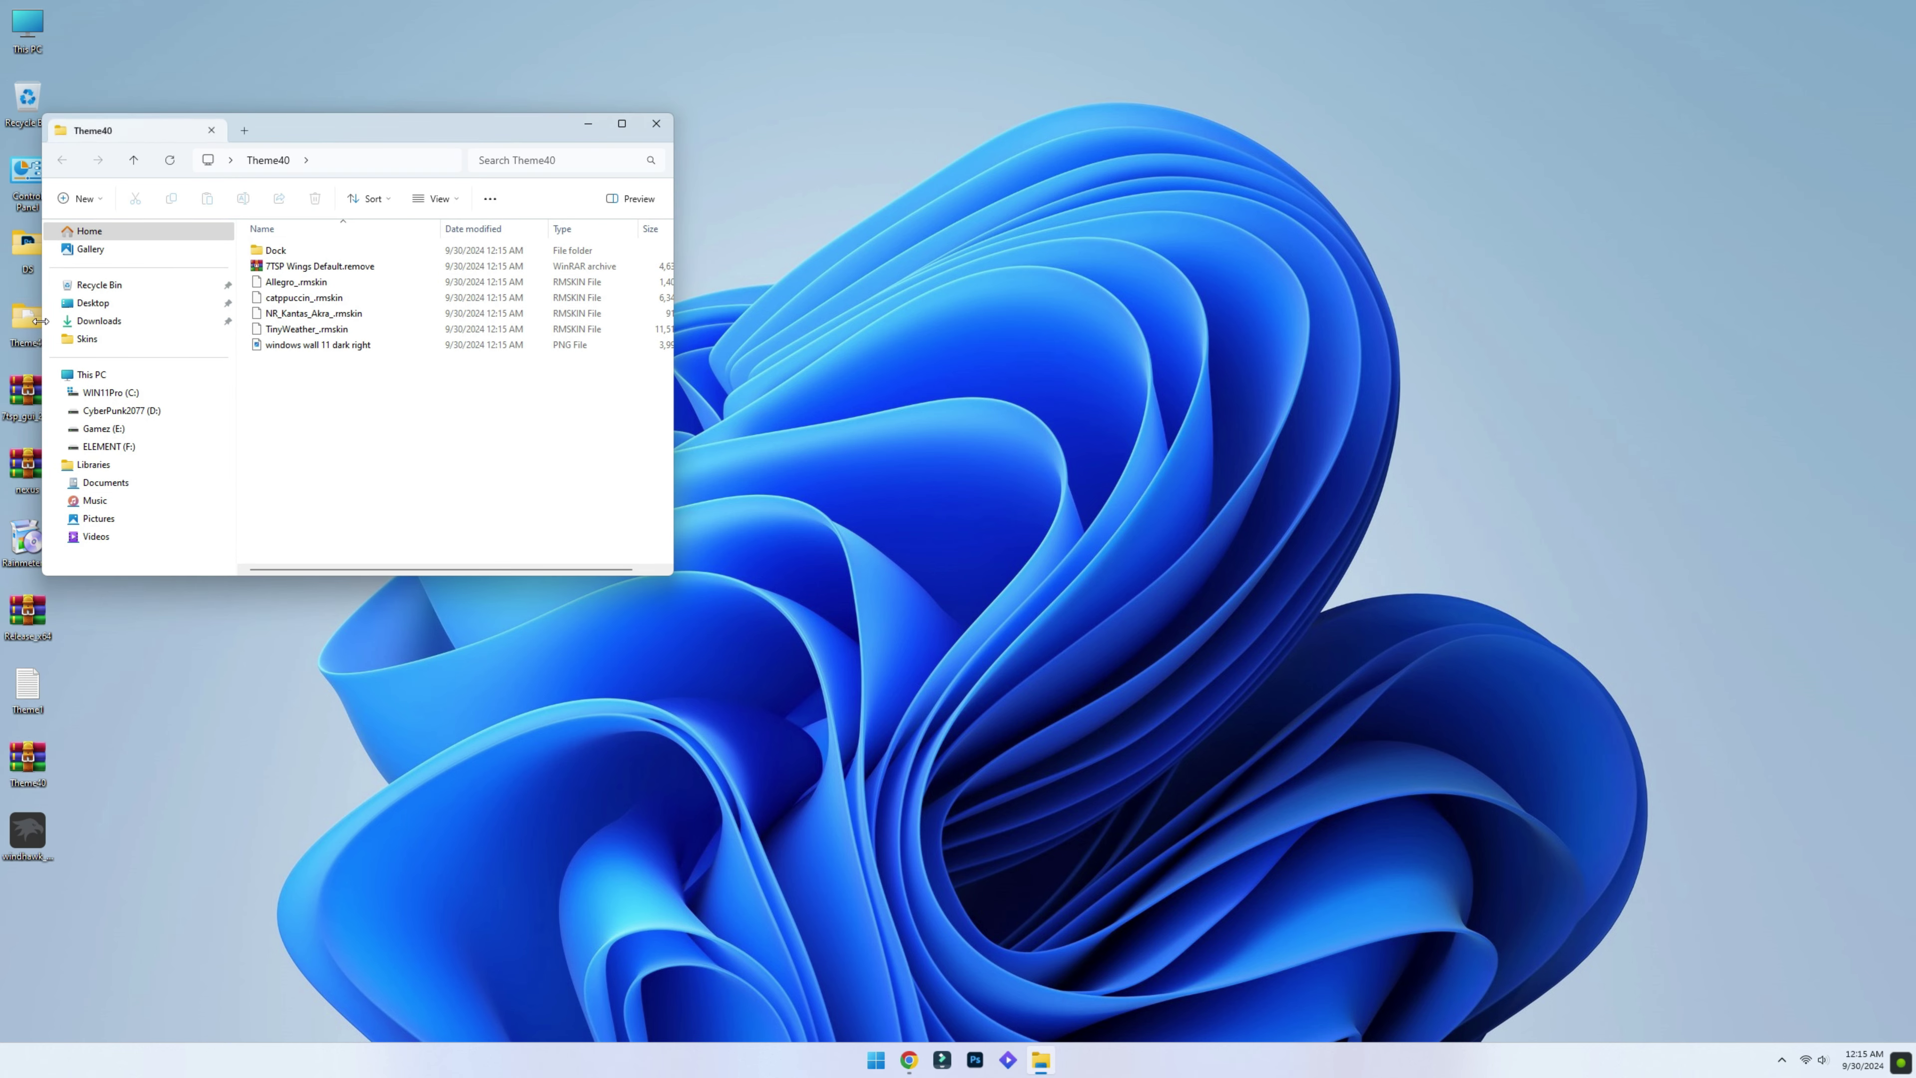
{"action": "left_click", "coordinate": [318, 346]}
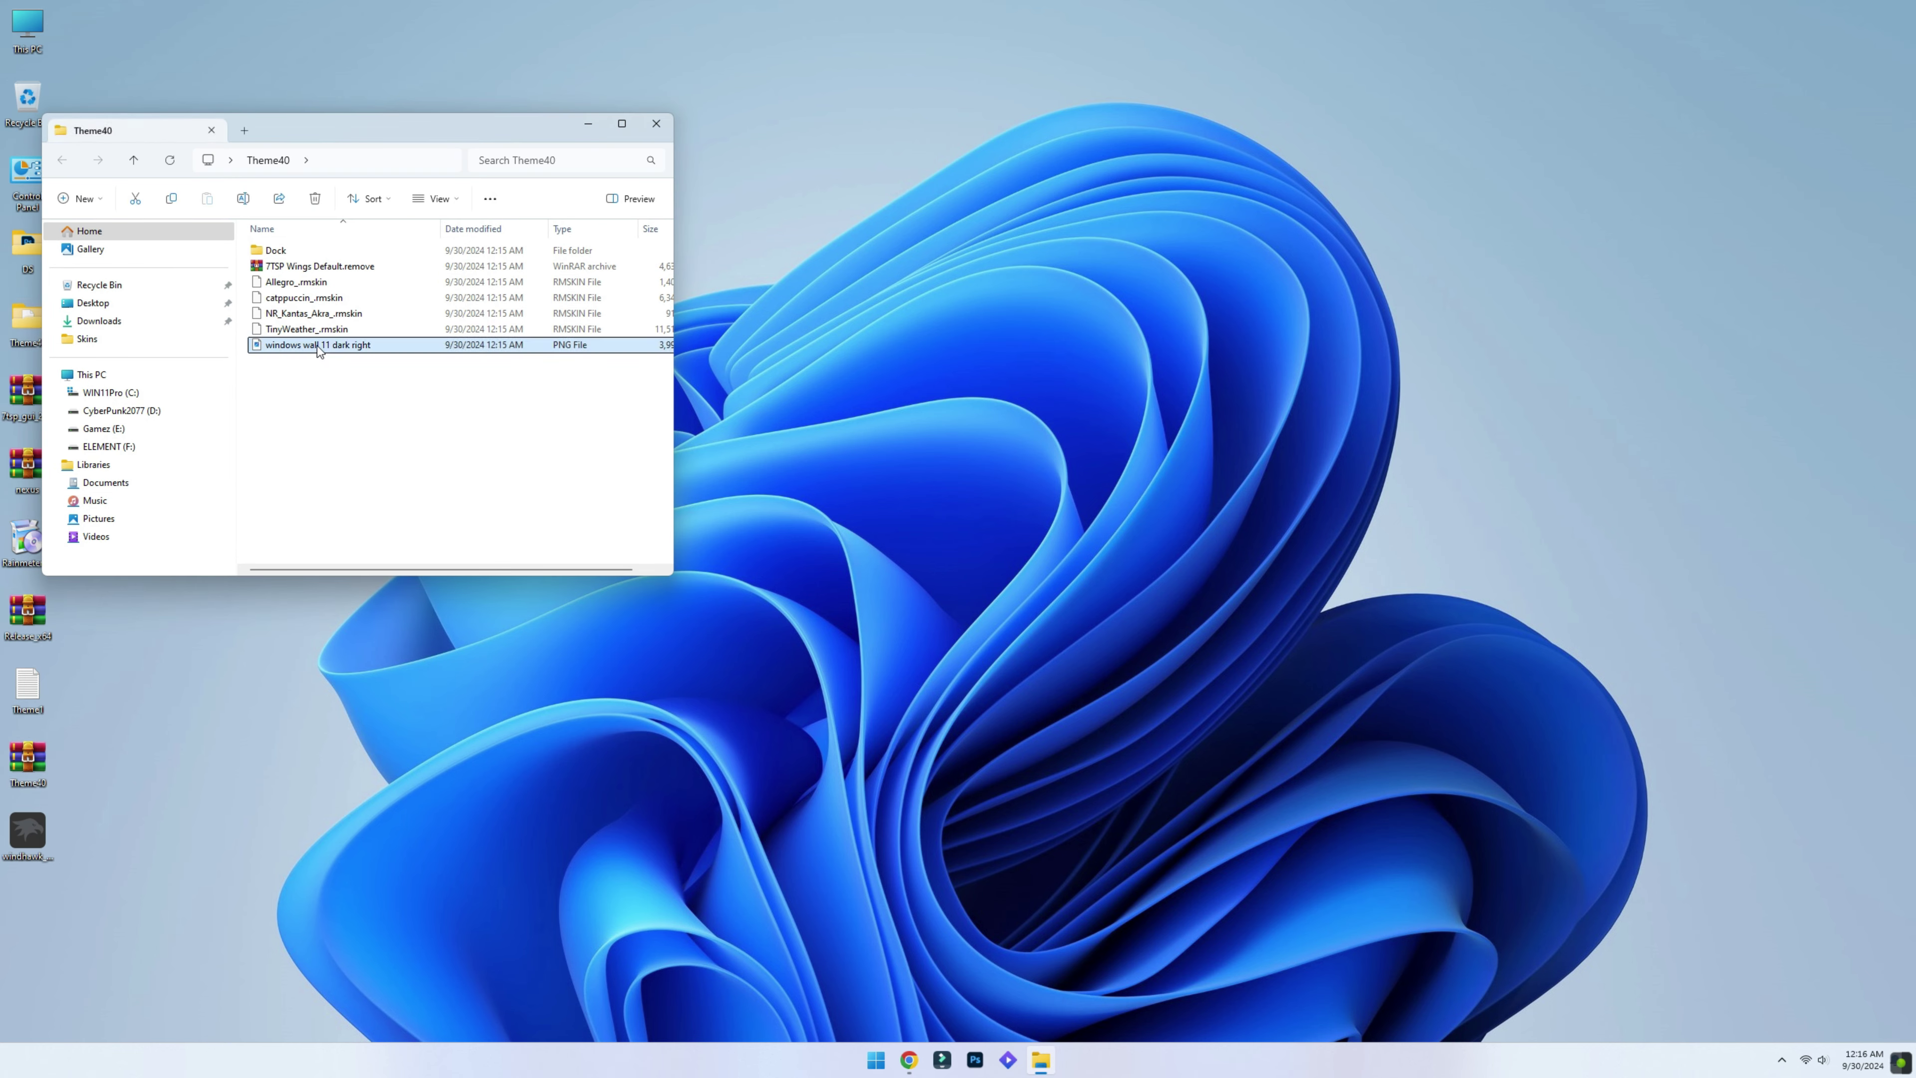
{"action": "right_click", "coordinate": [317, 346]}
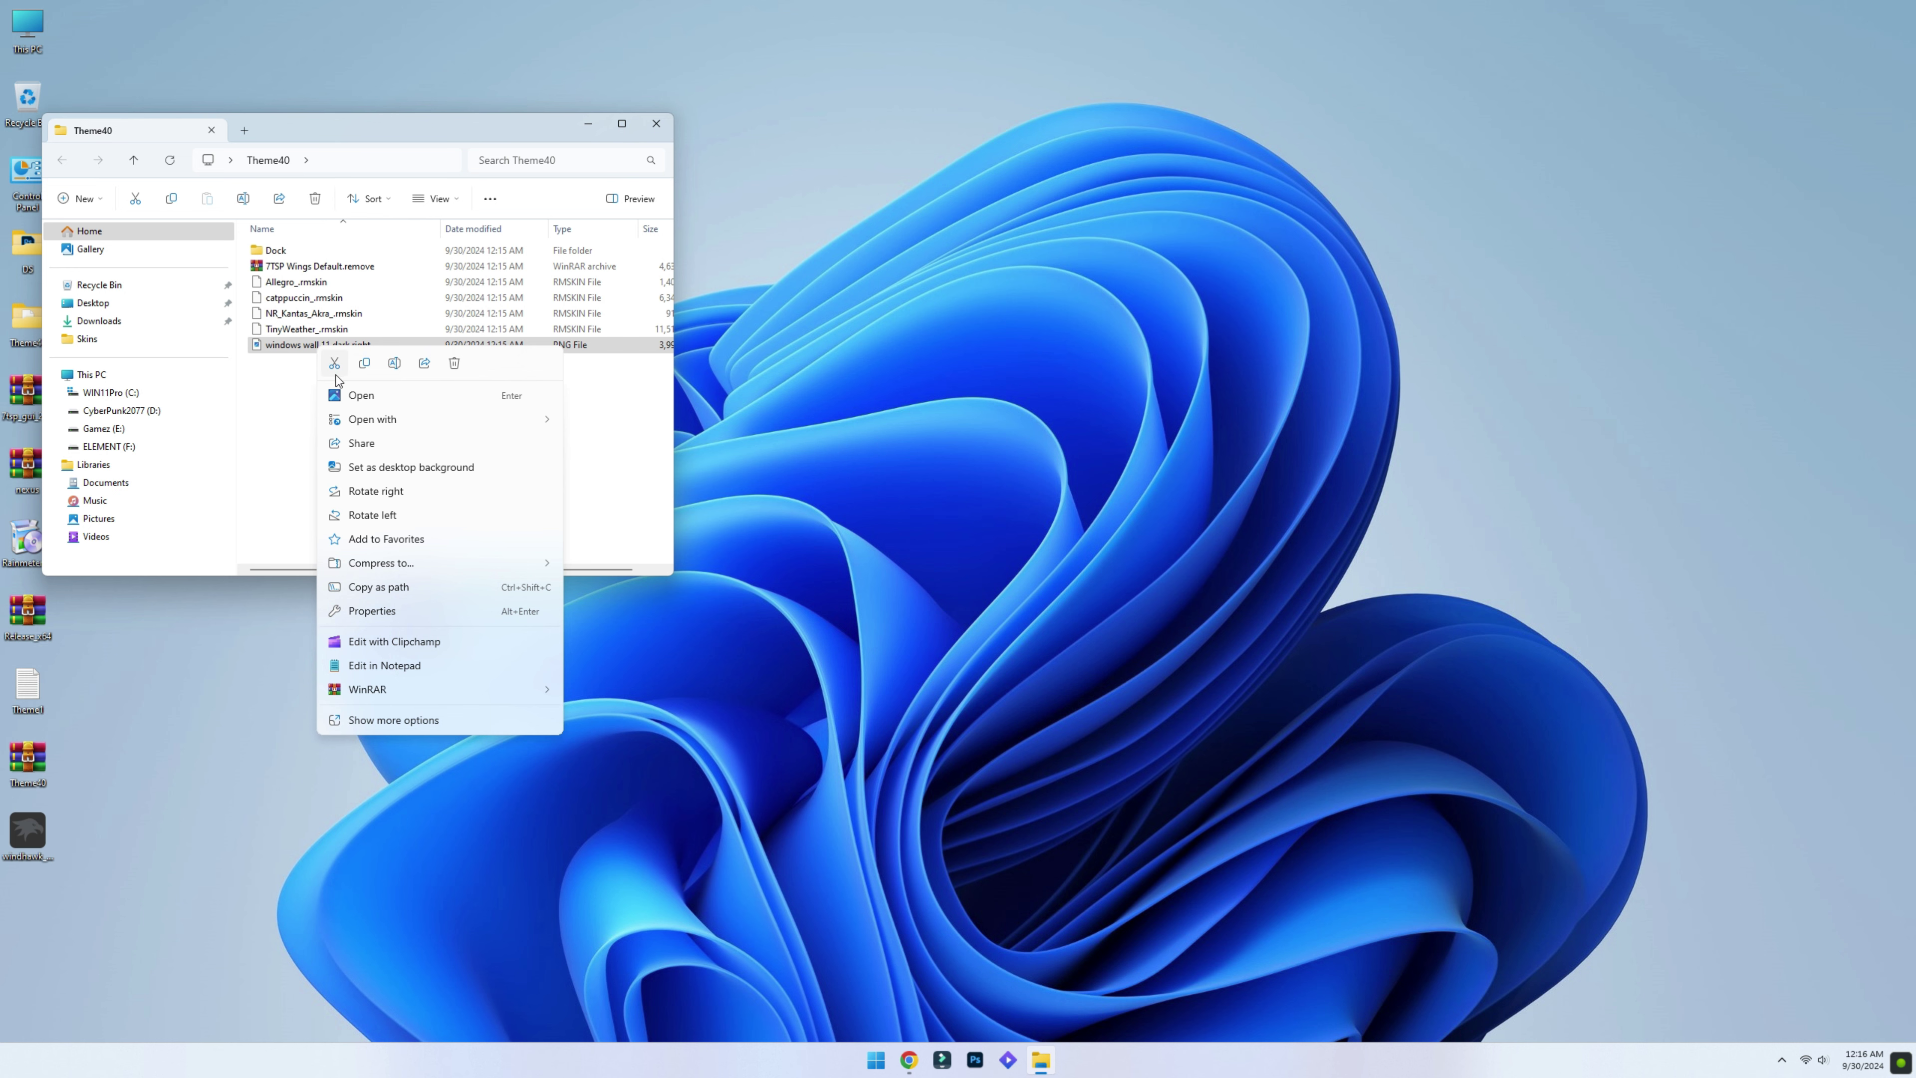
{"action": "left_click", "coordinate": [391, 467]}
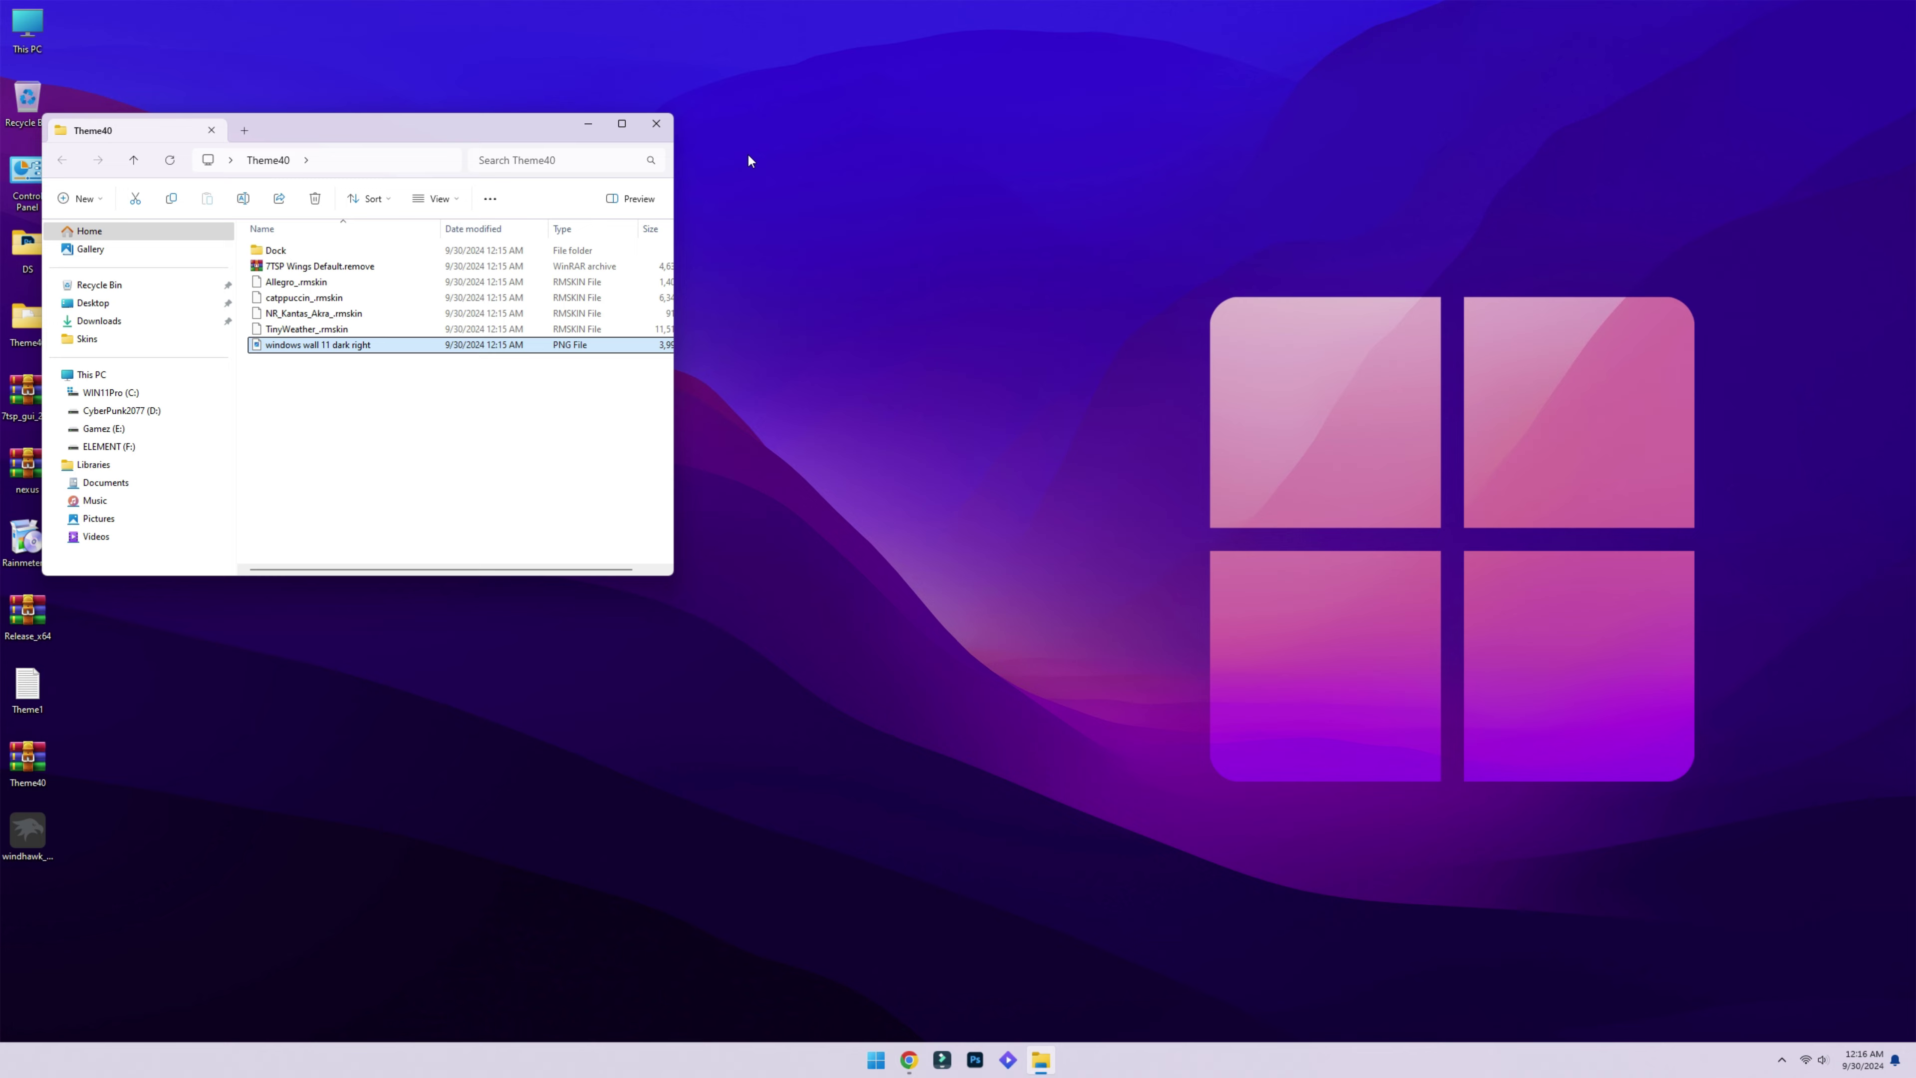
{"action": "left_click", "coordinate": [656, 124]}
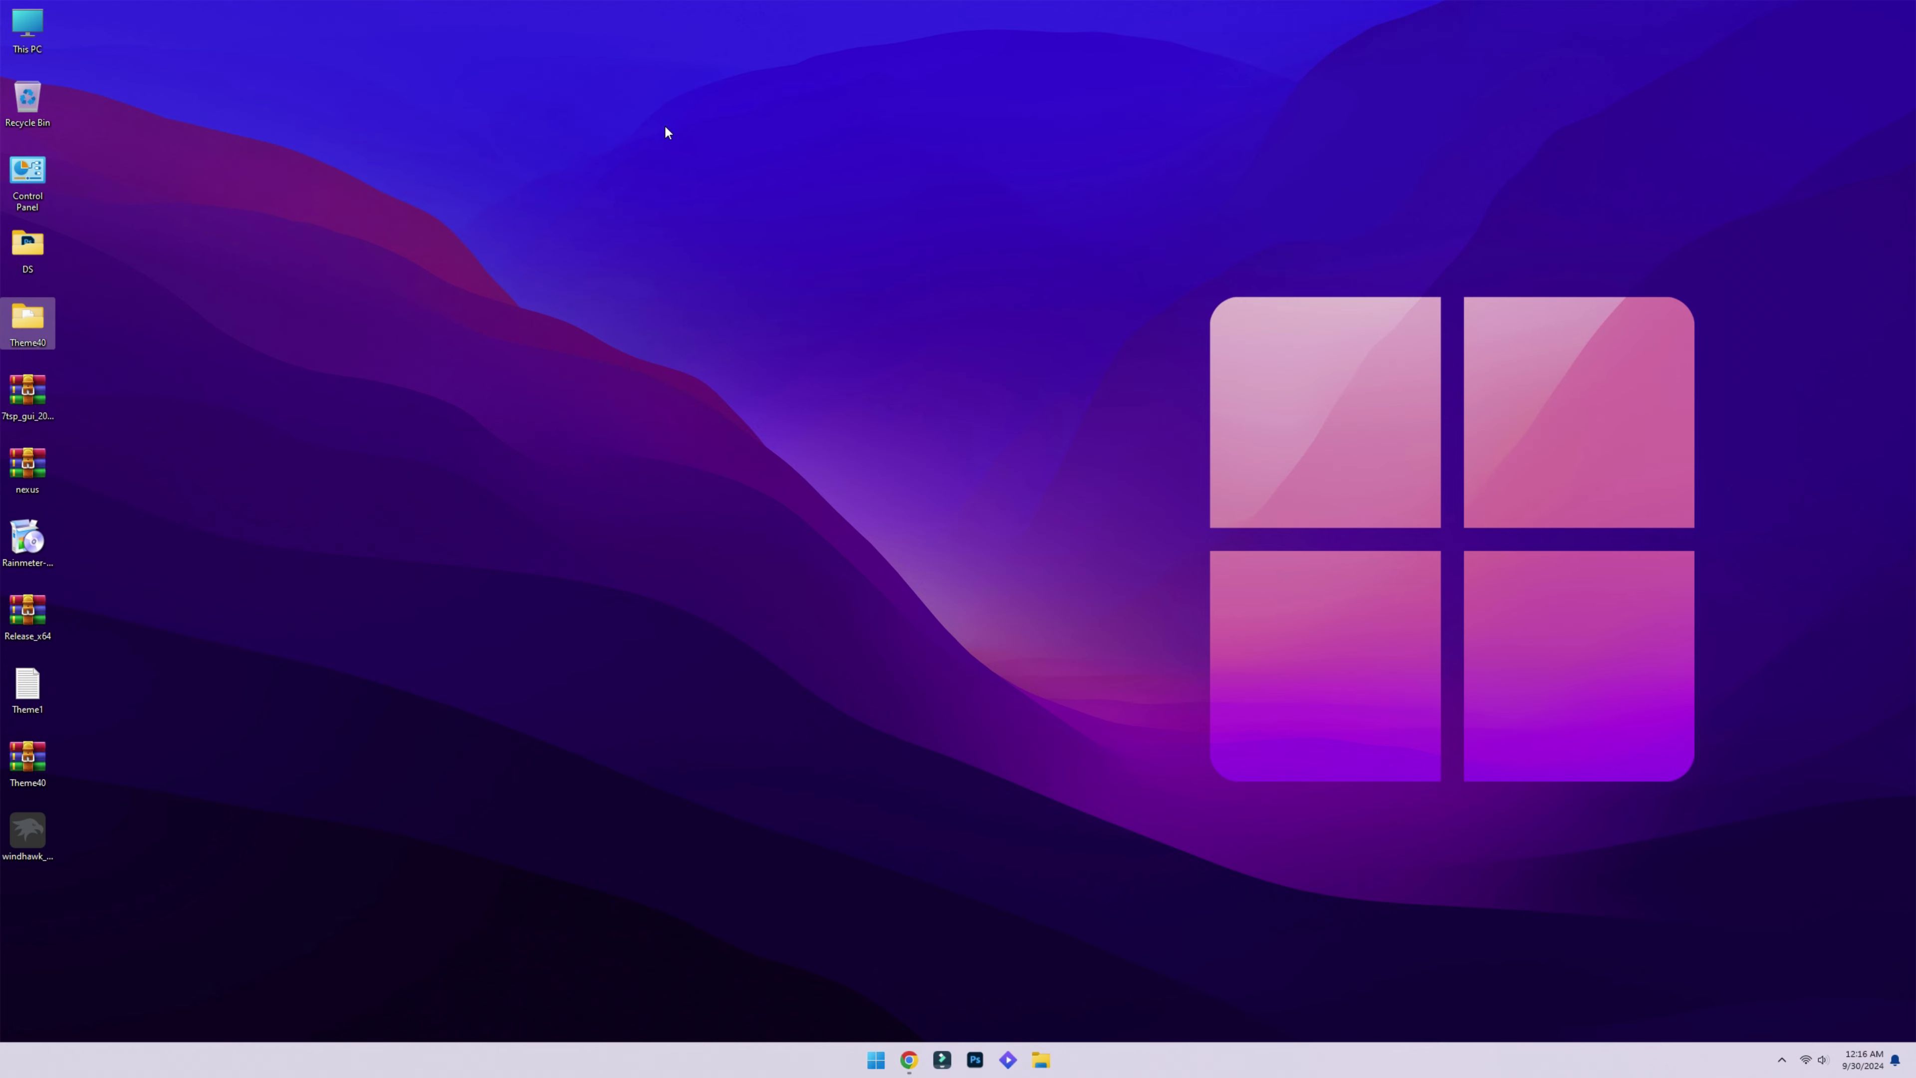
- In the personalization background settings, choose Fill as the fit for the desktop image
{"action": "right_click", "coordinate": [838, 286]}
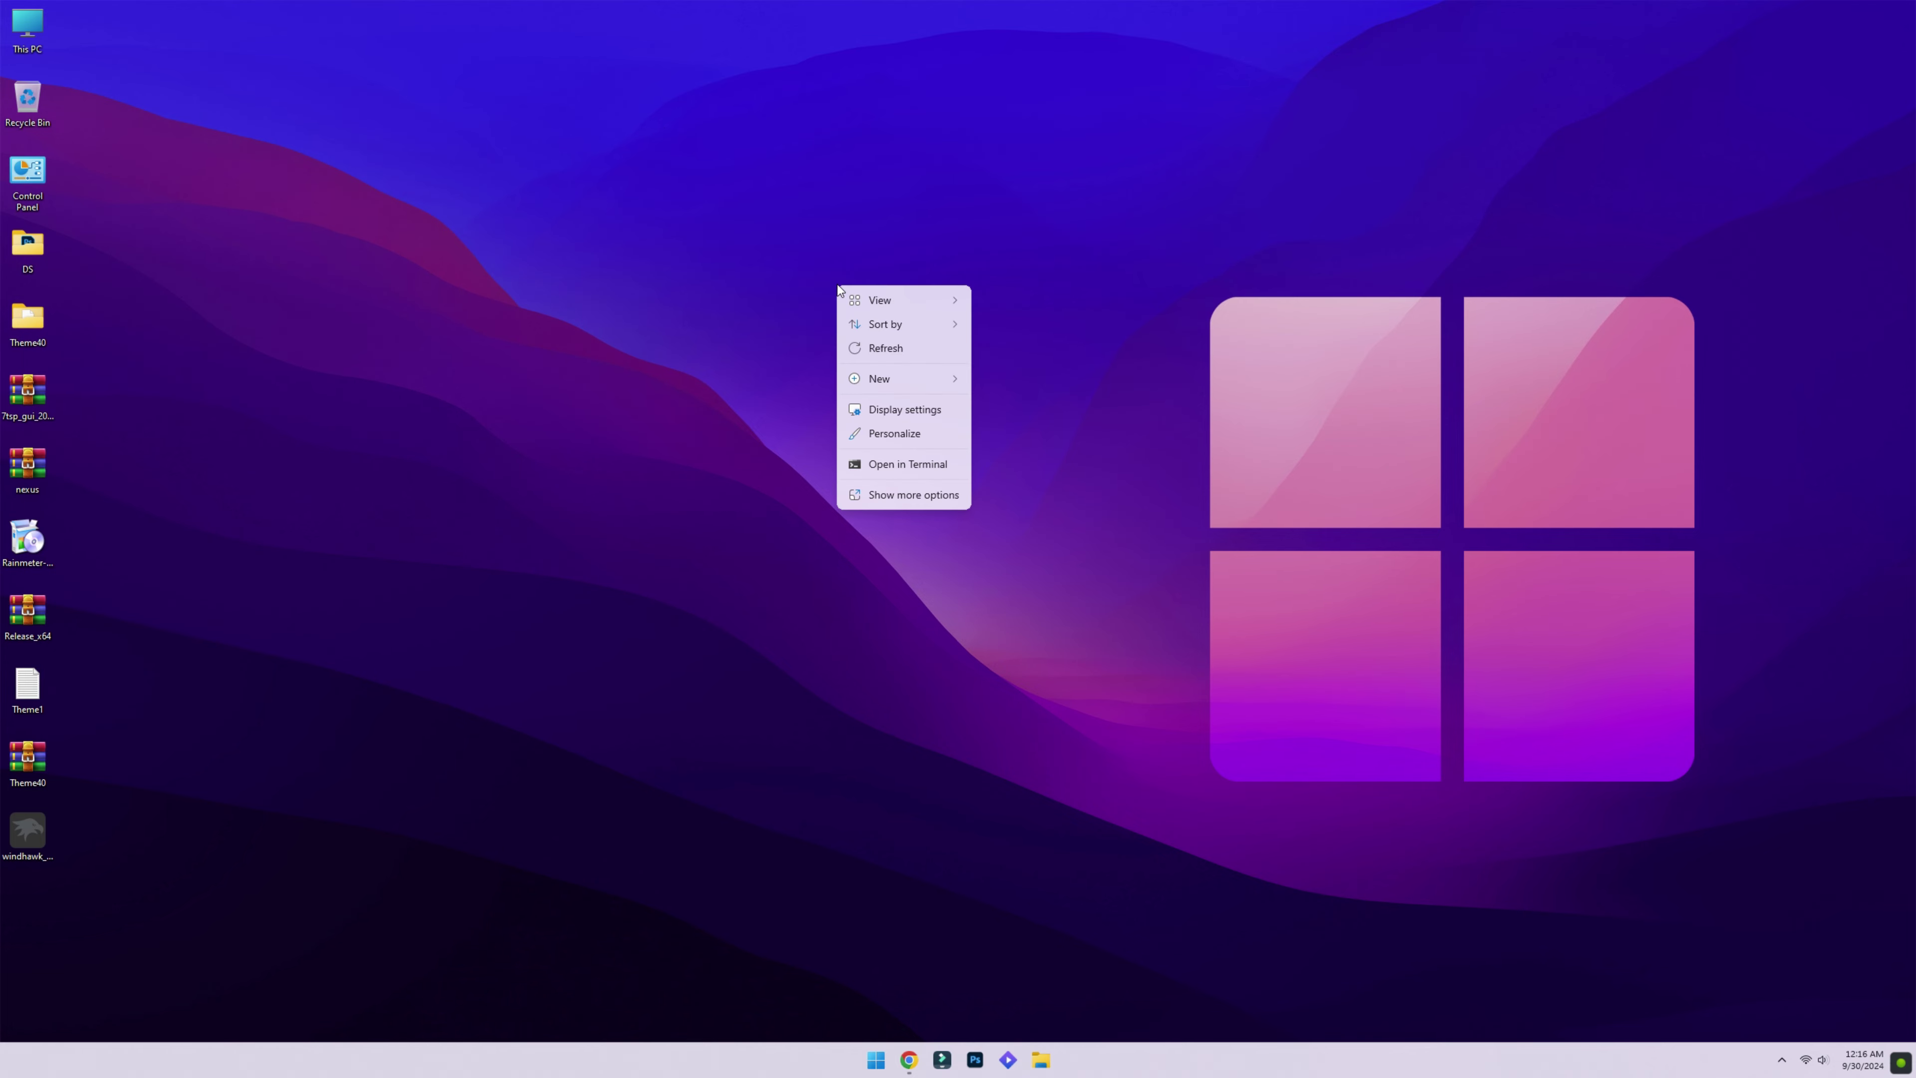
{"action": "left_click", "coordinate": [946, 433]}
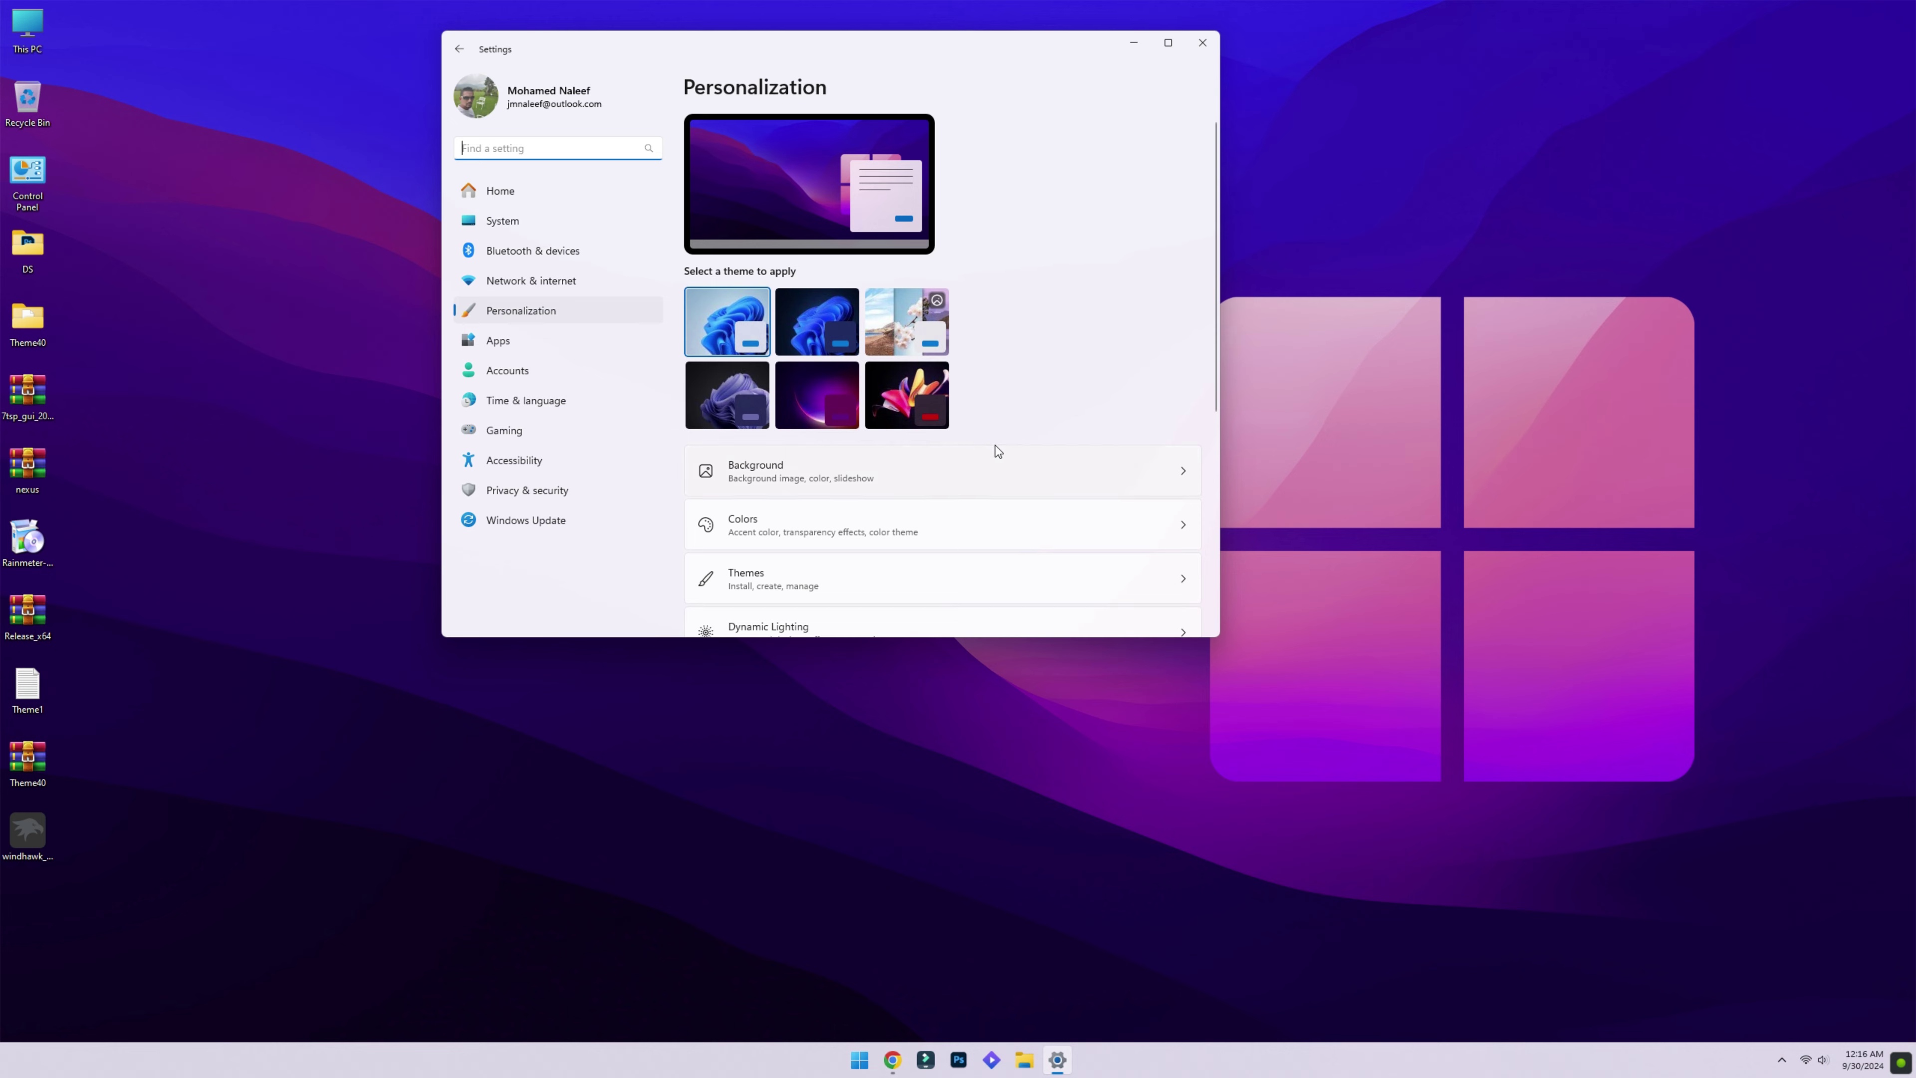
{"action": "left_click", "coordinate": [918, 473]}
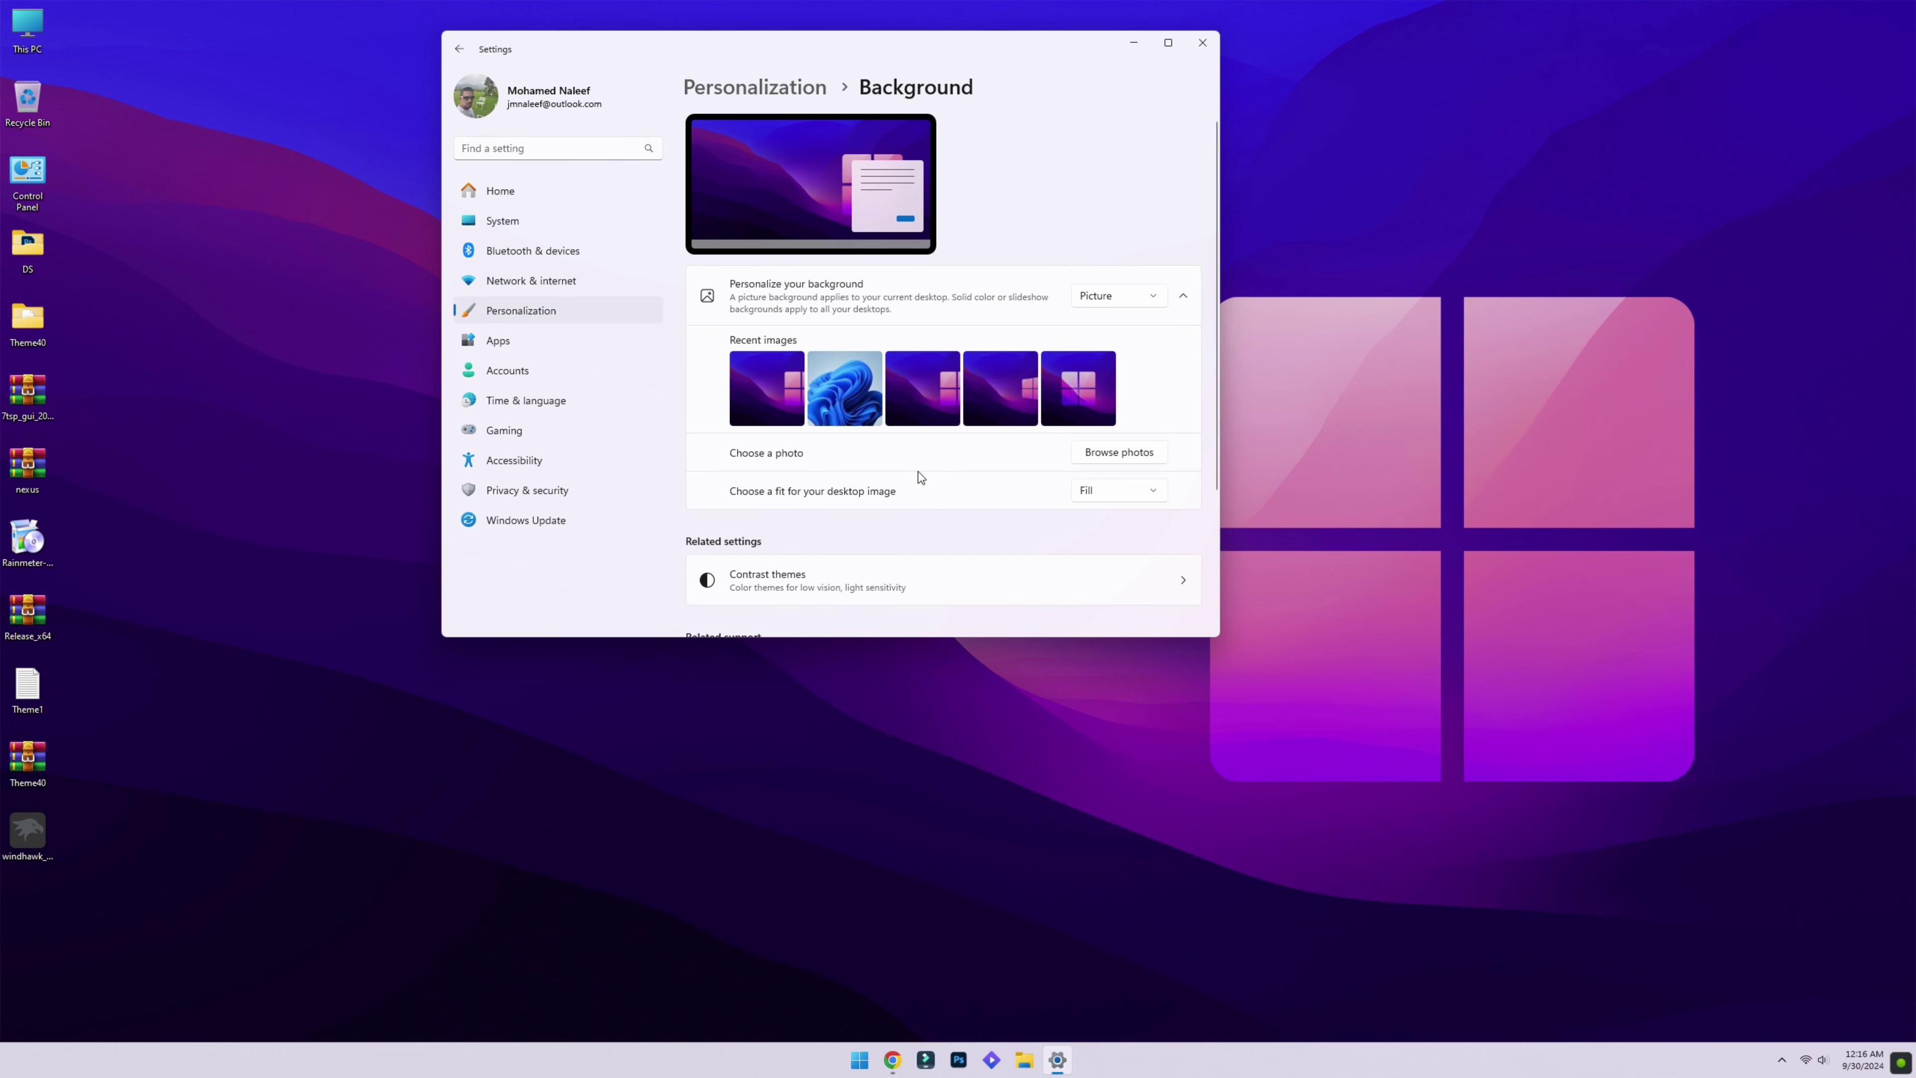
{"action": "left_click", "coordinate": [1111, 491]}
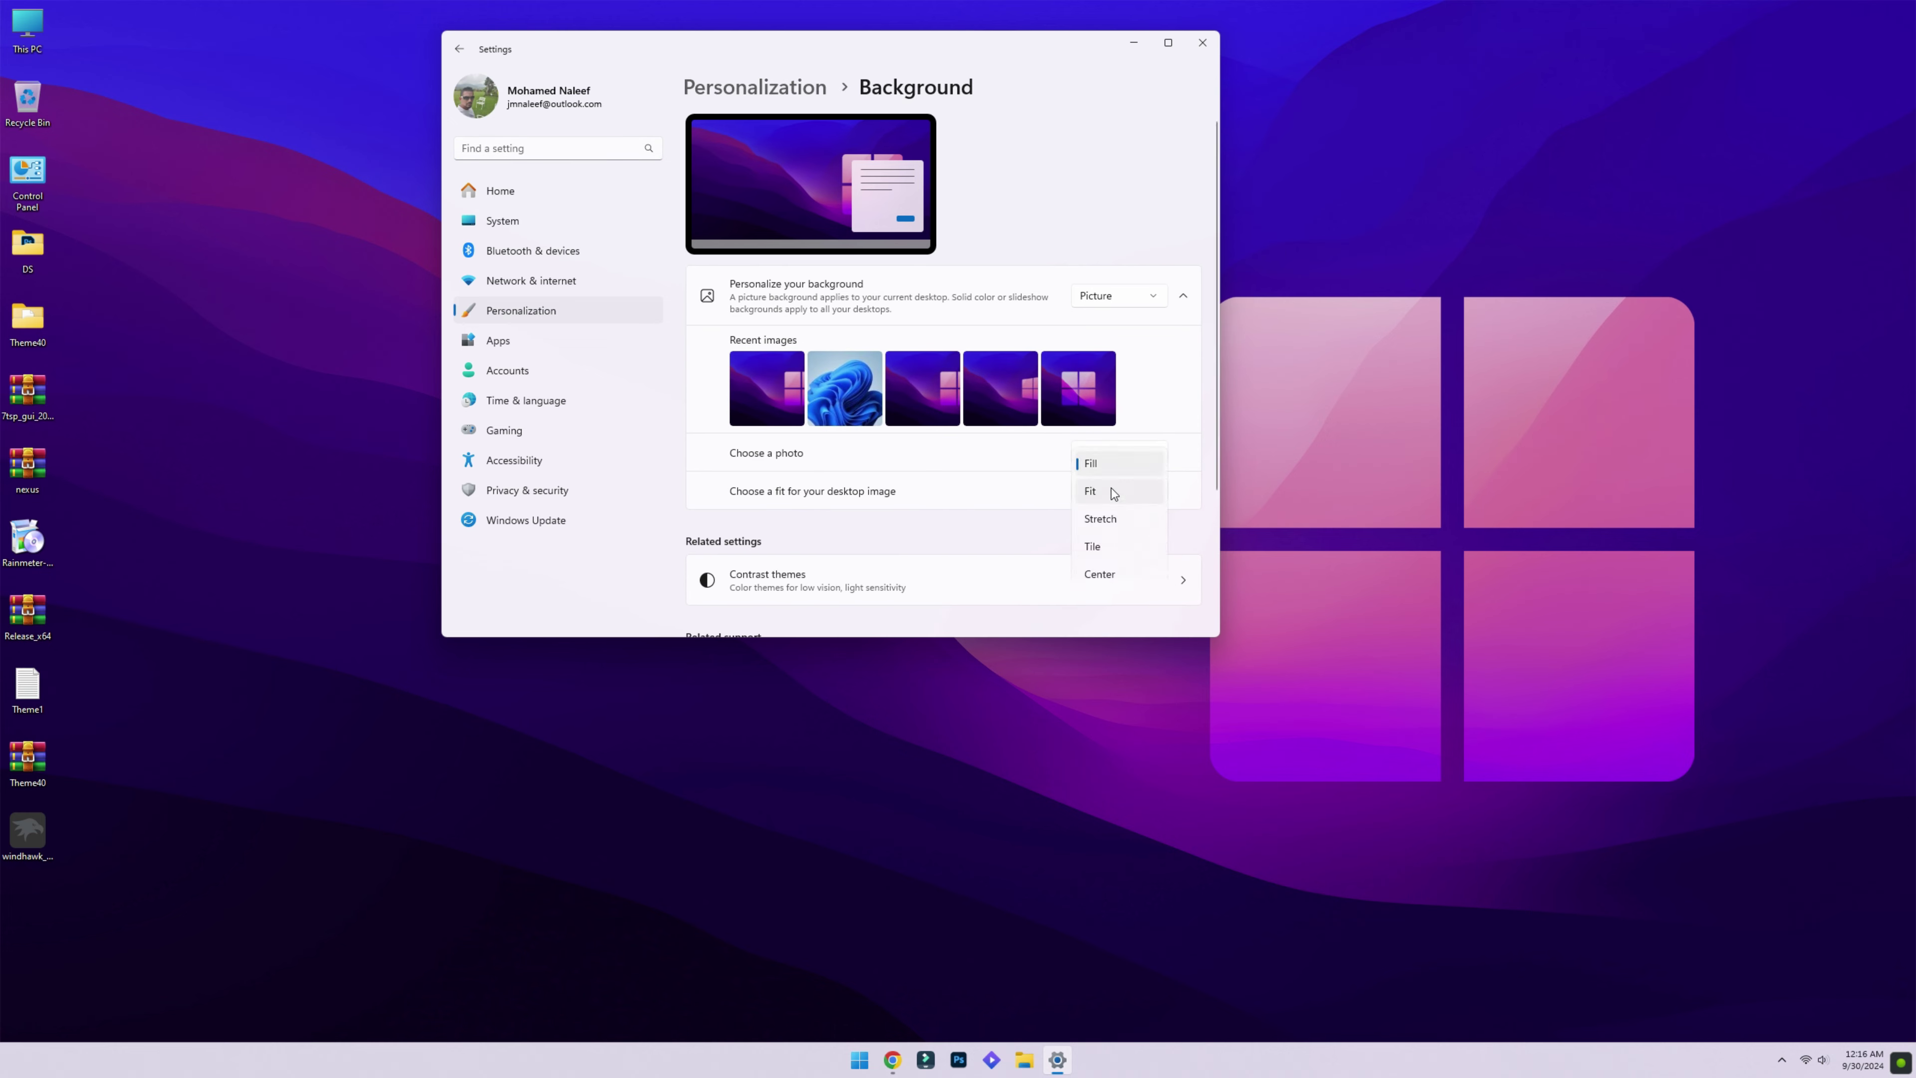
{"action": "left_click", "coordinate": [1093, 465]}
- In the personalization color settings, set the mode to Dark and the accent color to Automatic
{"action": "left_click", "coordinate": [558, 316]}
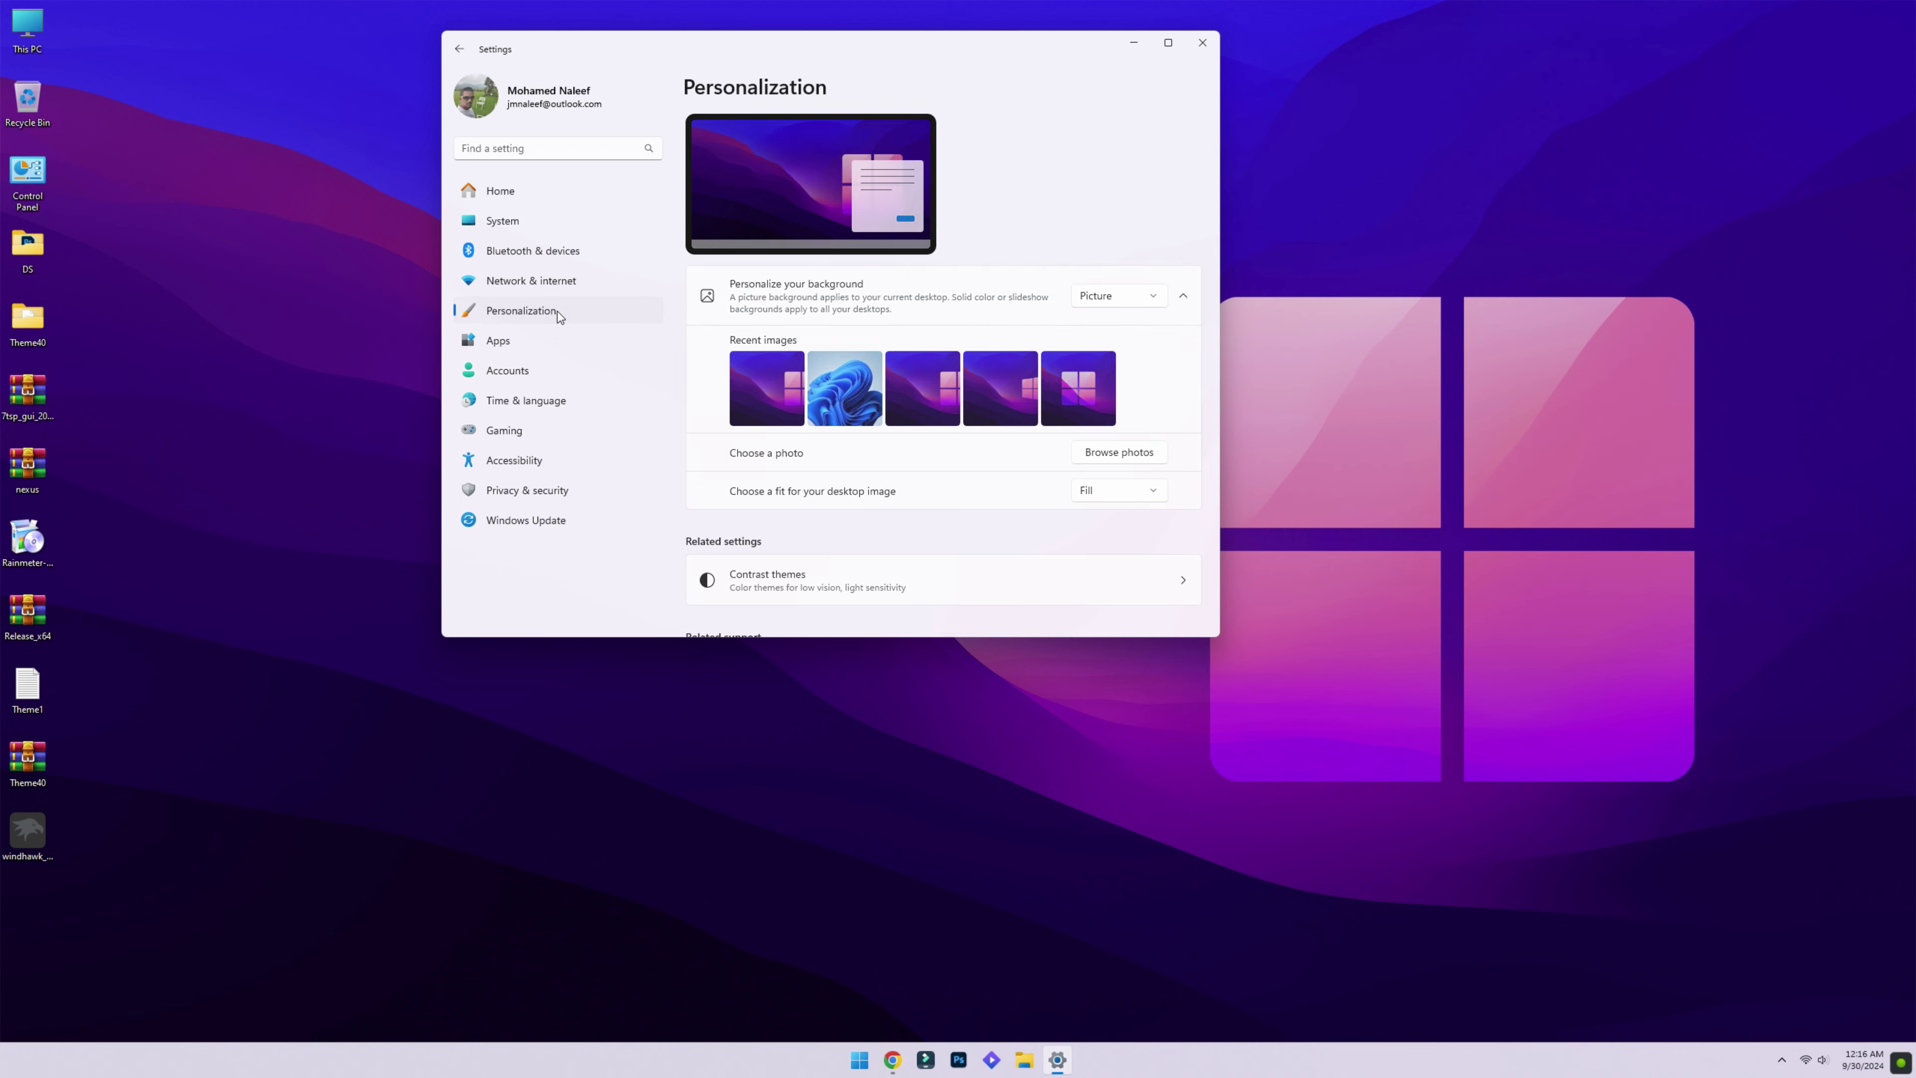
{"action": "left_click", "coordinate": [977, 527]}
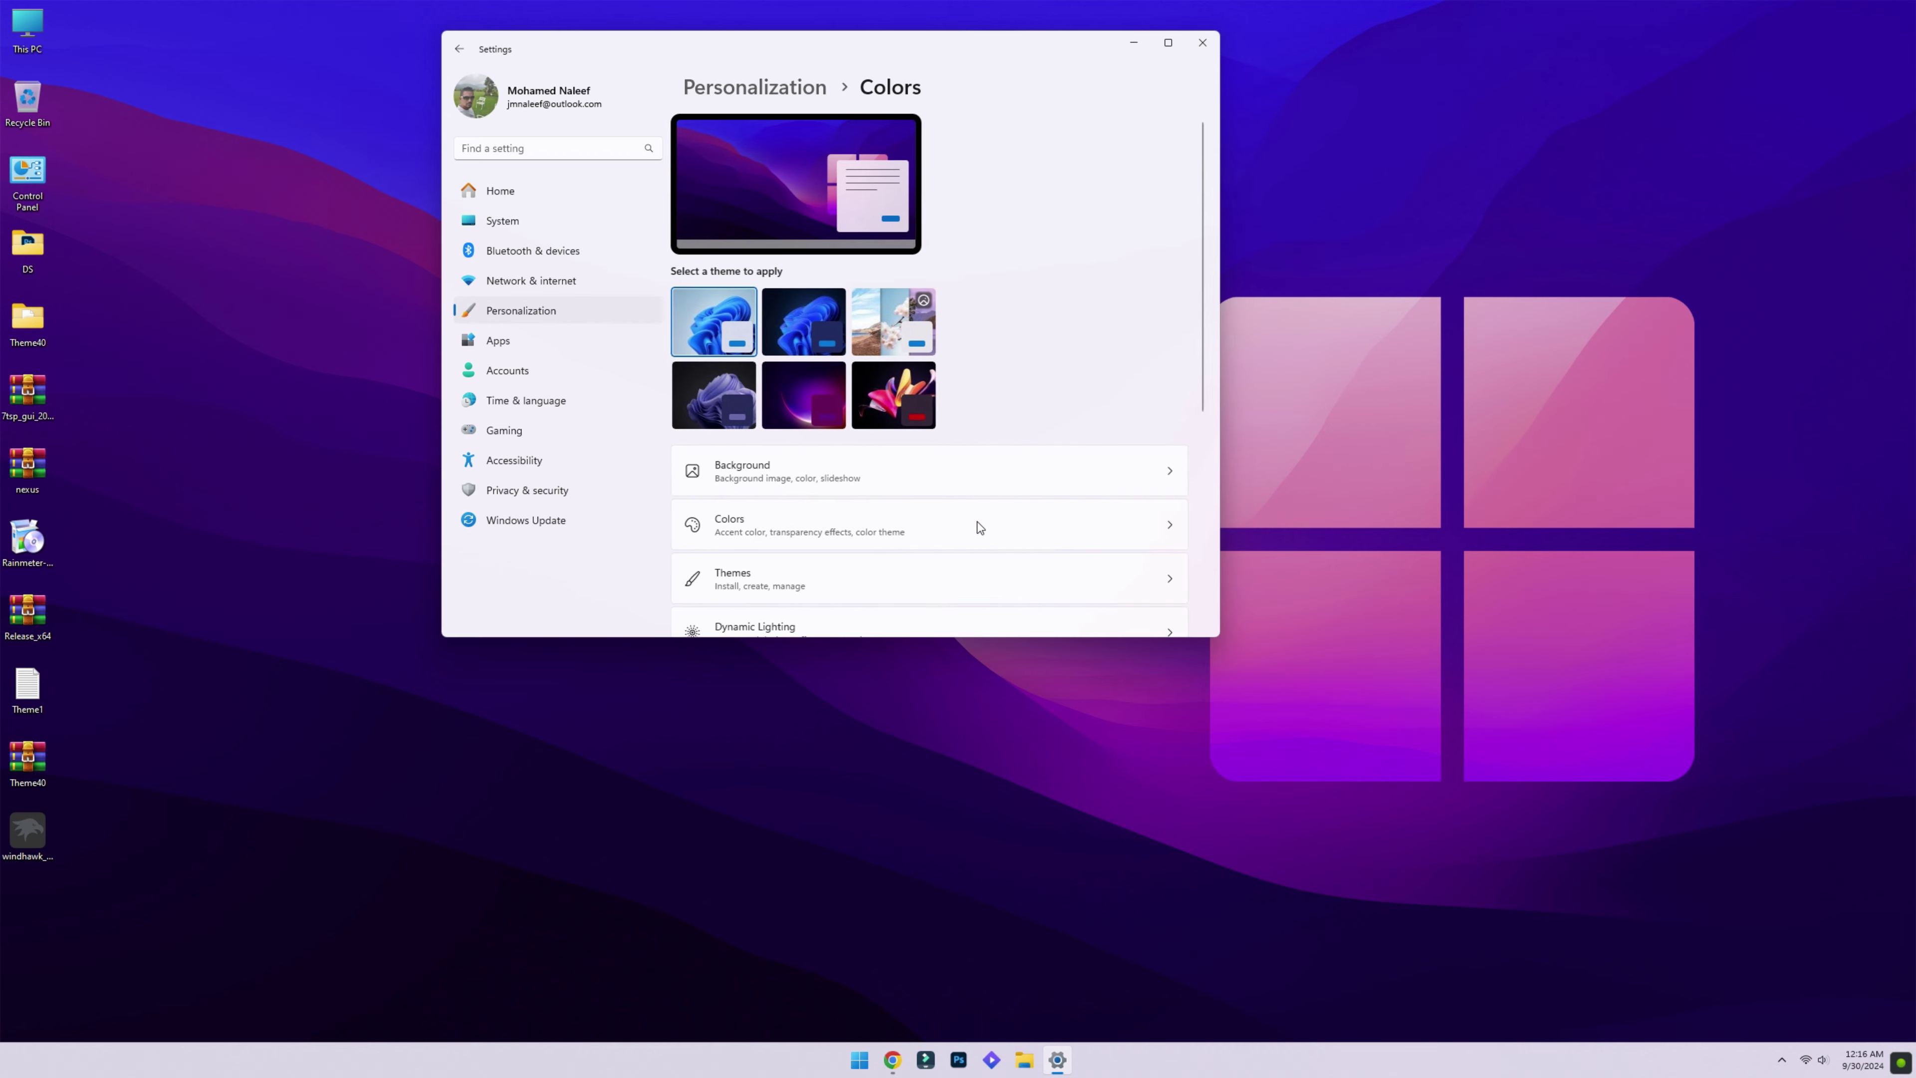
{"action": "left_click", "coordinate": [1151, 299]}
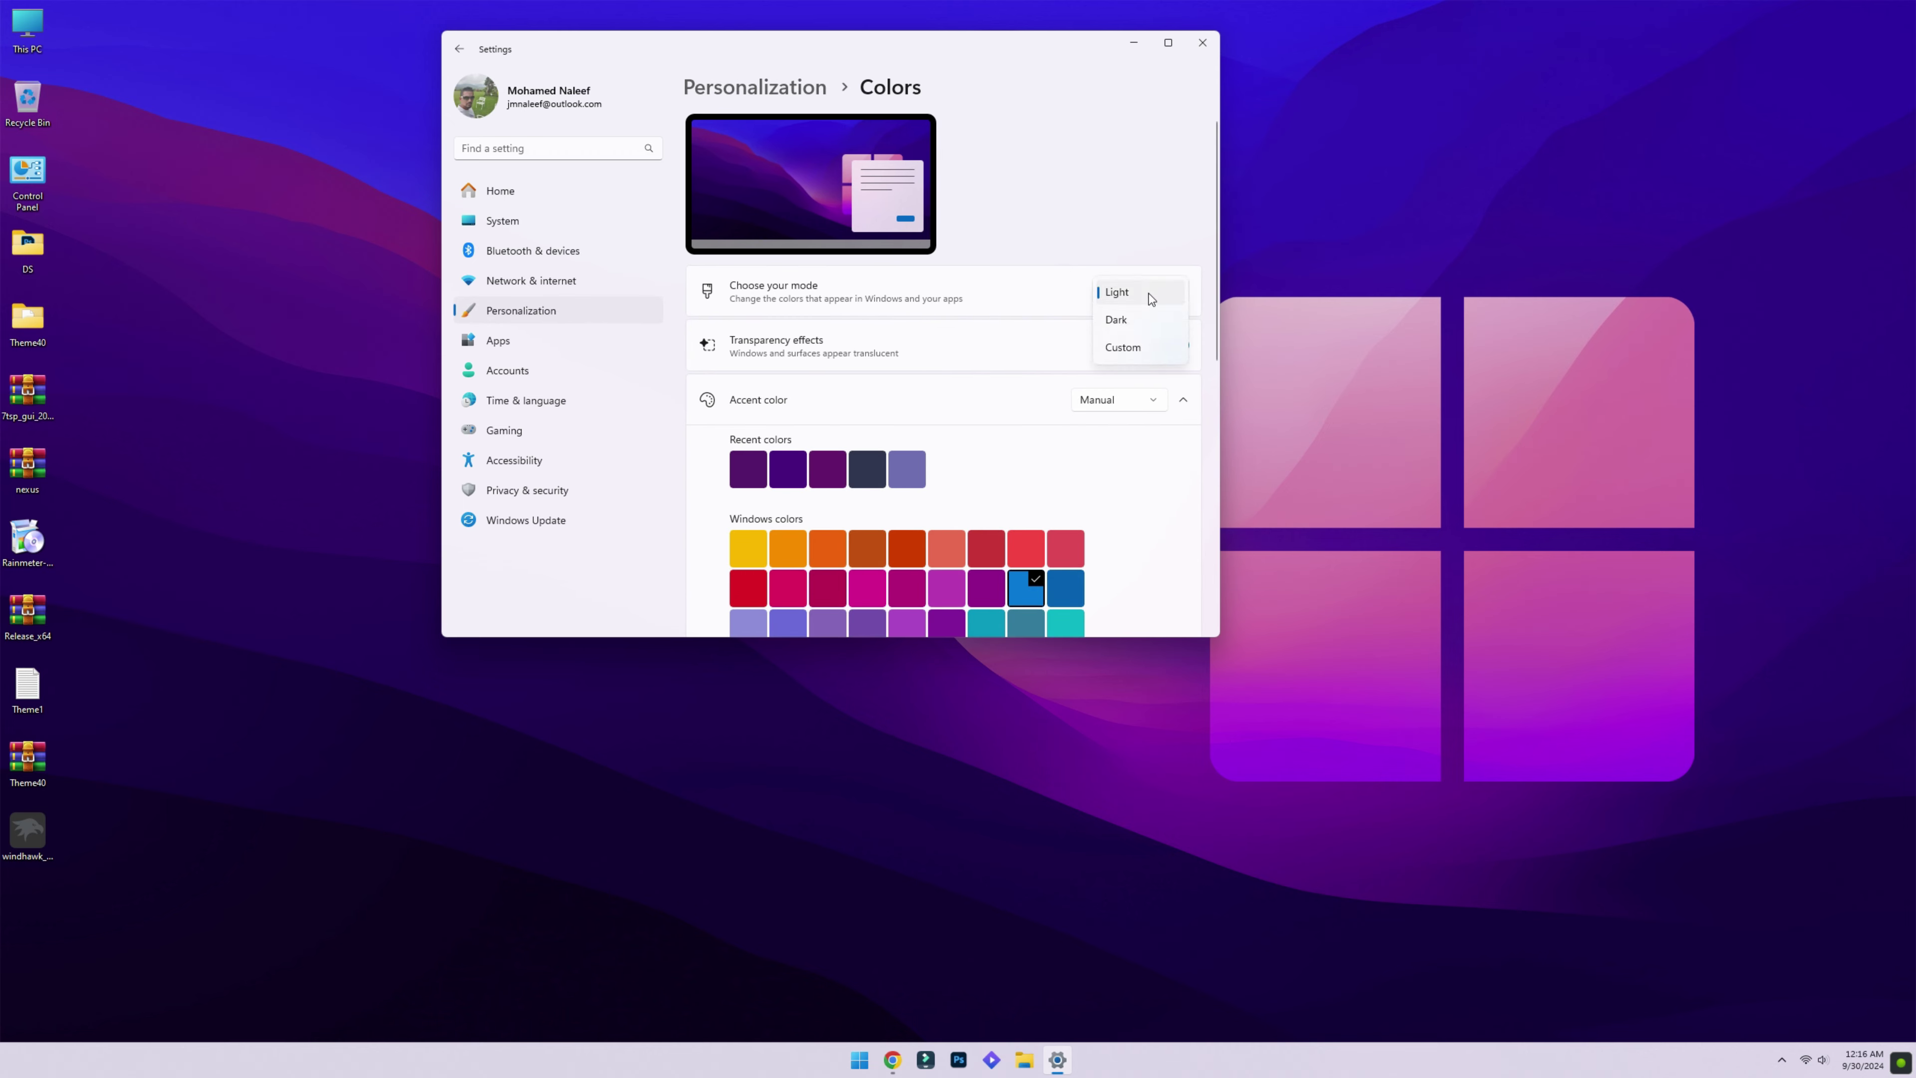
{"action": "left_click", "coordinate": [1147, 321]}
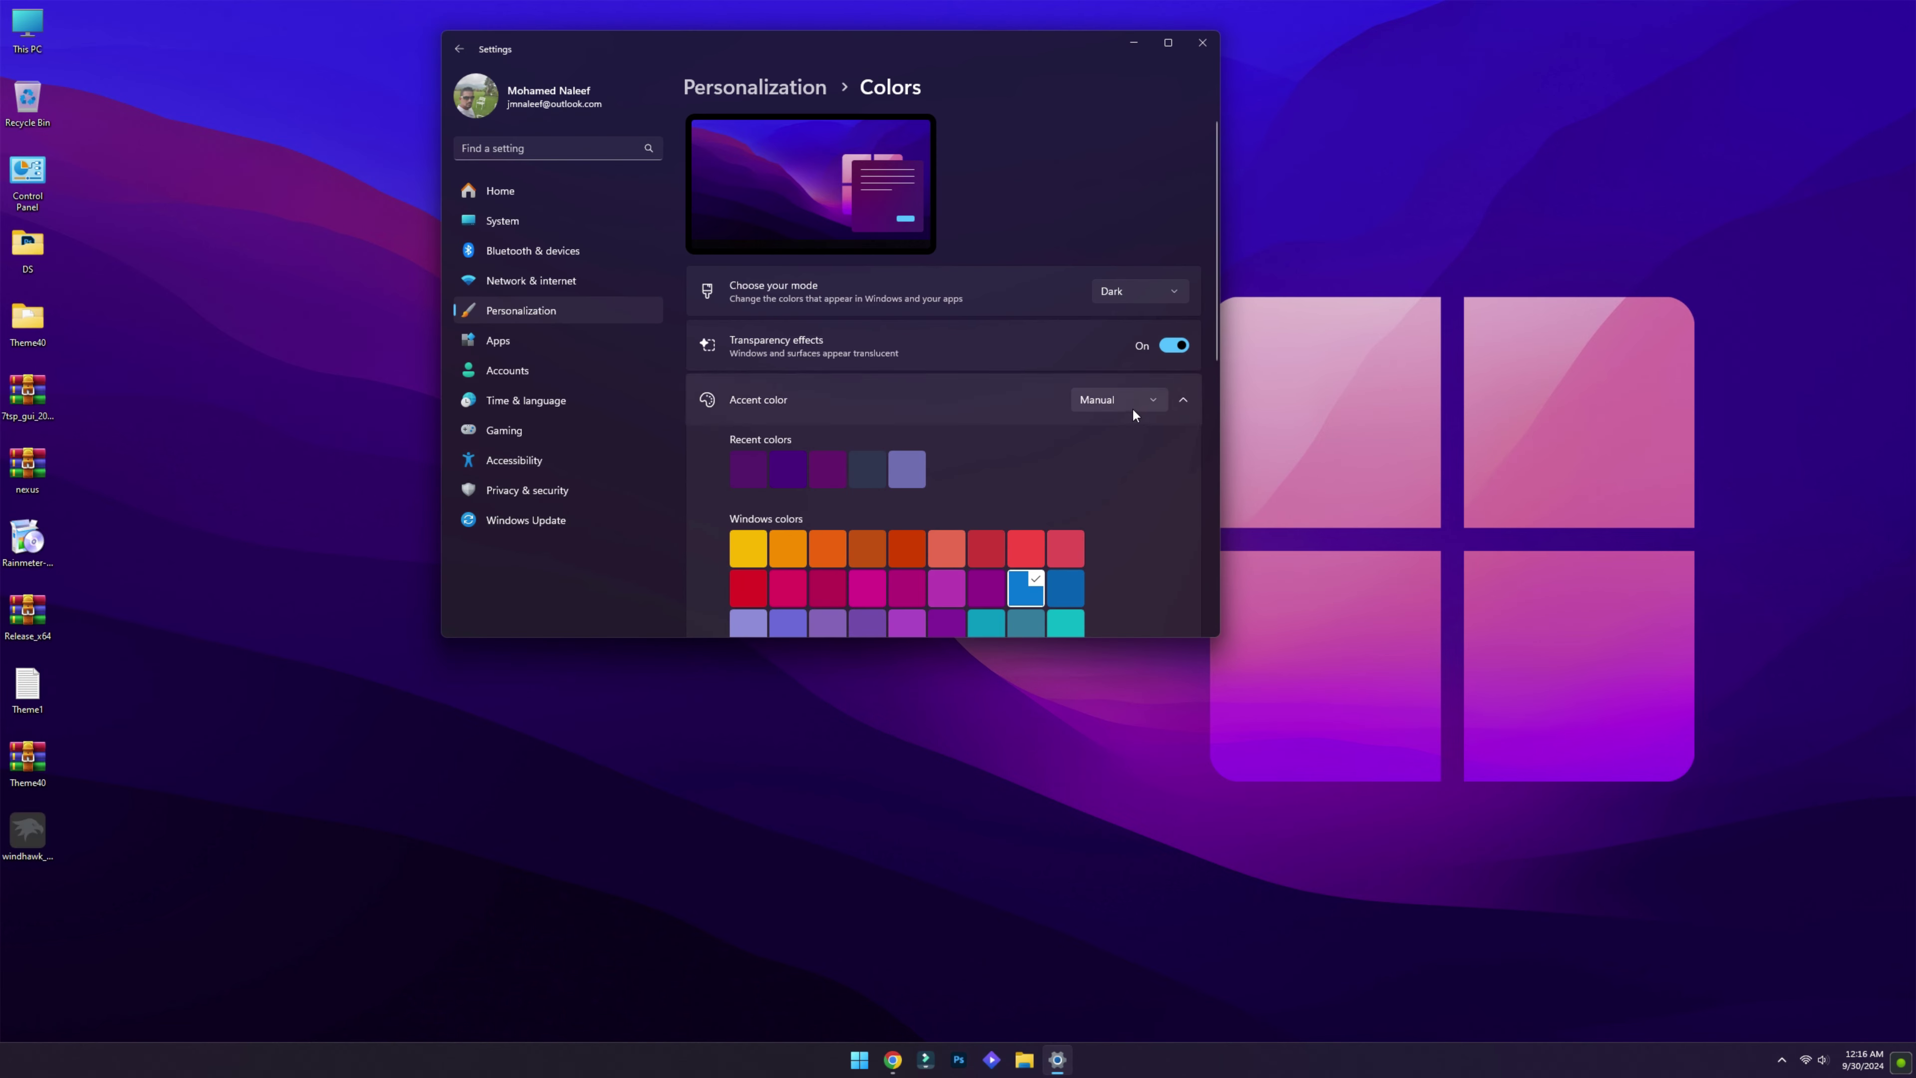
{"action": "left_click", "coordinate": [1119, 373]}
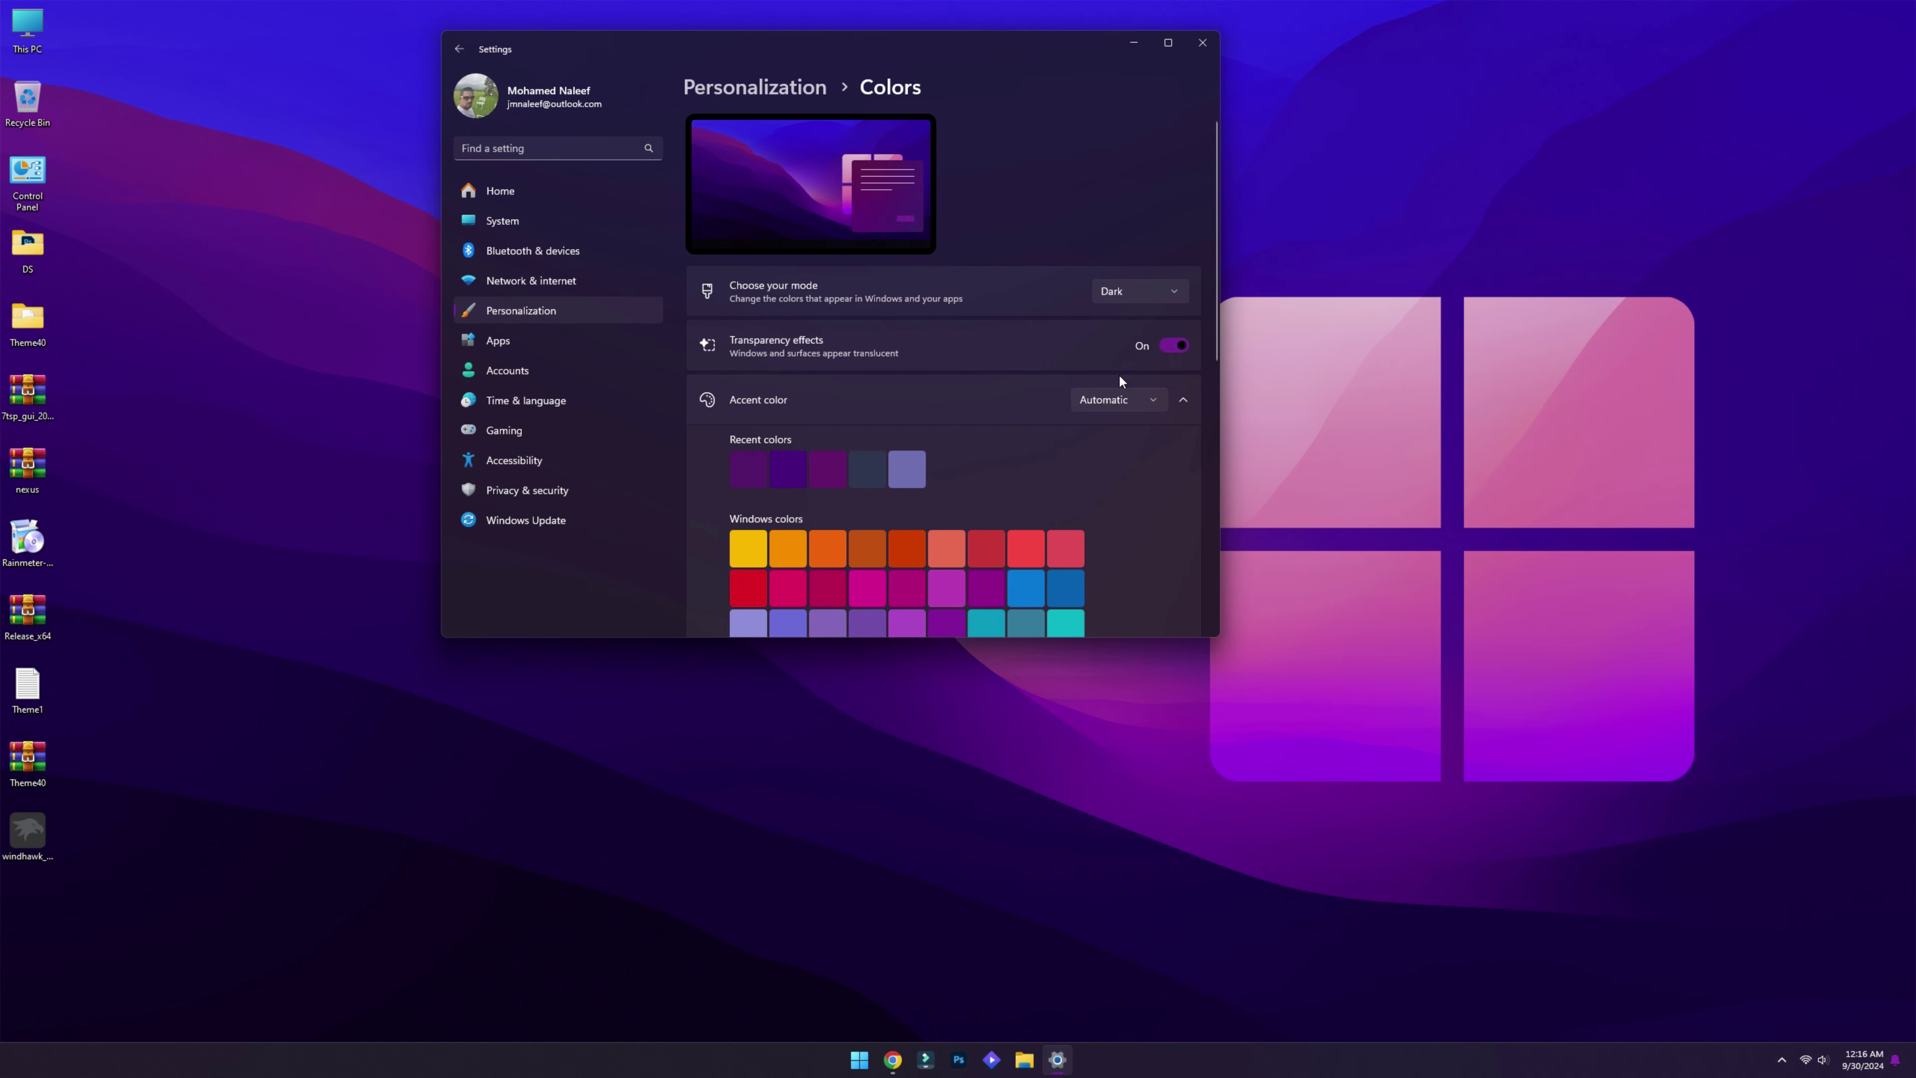
- Turn on the accent color for title bars and window borders, and close Settings
{"action": "scroll", "coordinate": [1123, 467], "scroll_direction": "down", "scroll_amount": 2}
{"action": "scroll", "coordinate": [1123, 467], "scroll_direction": "down", "scroll_amount": 5}
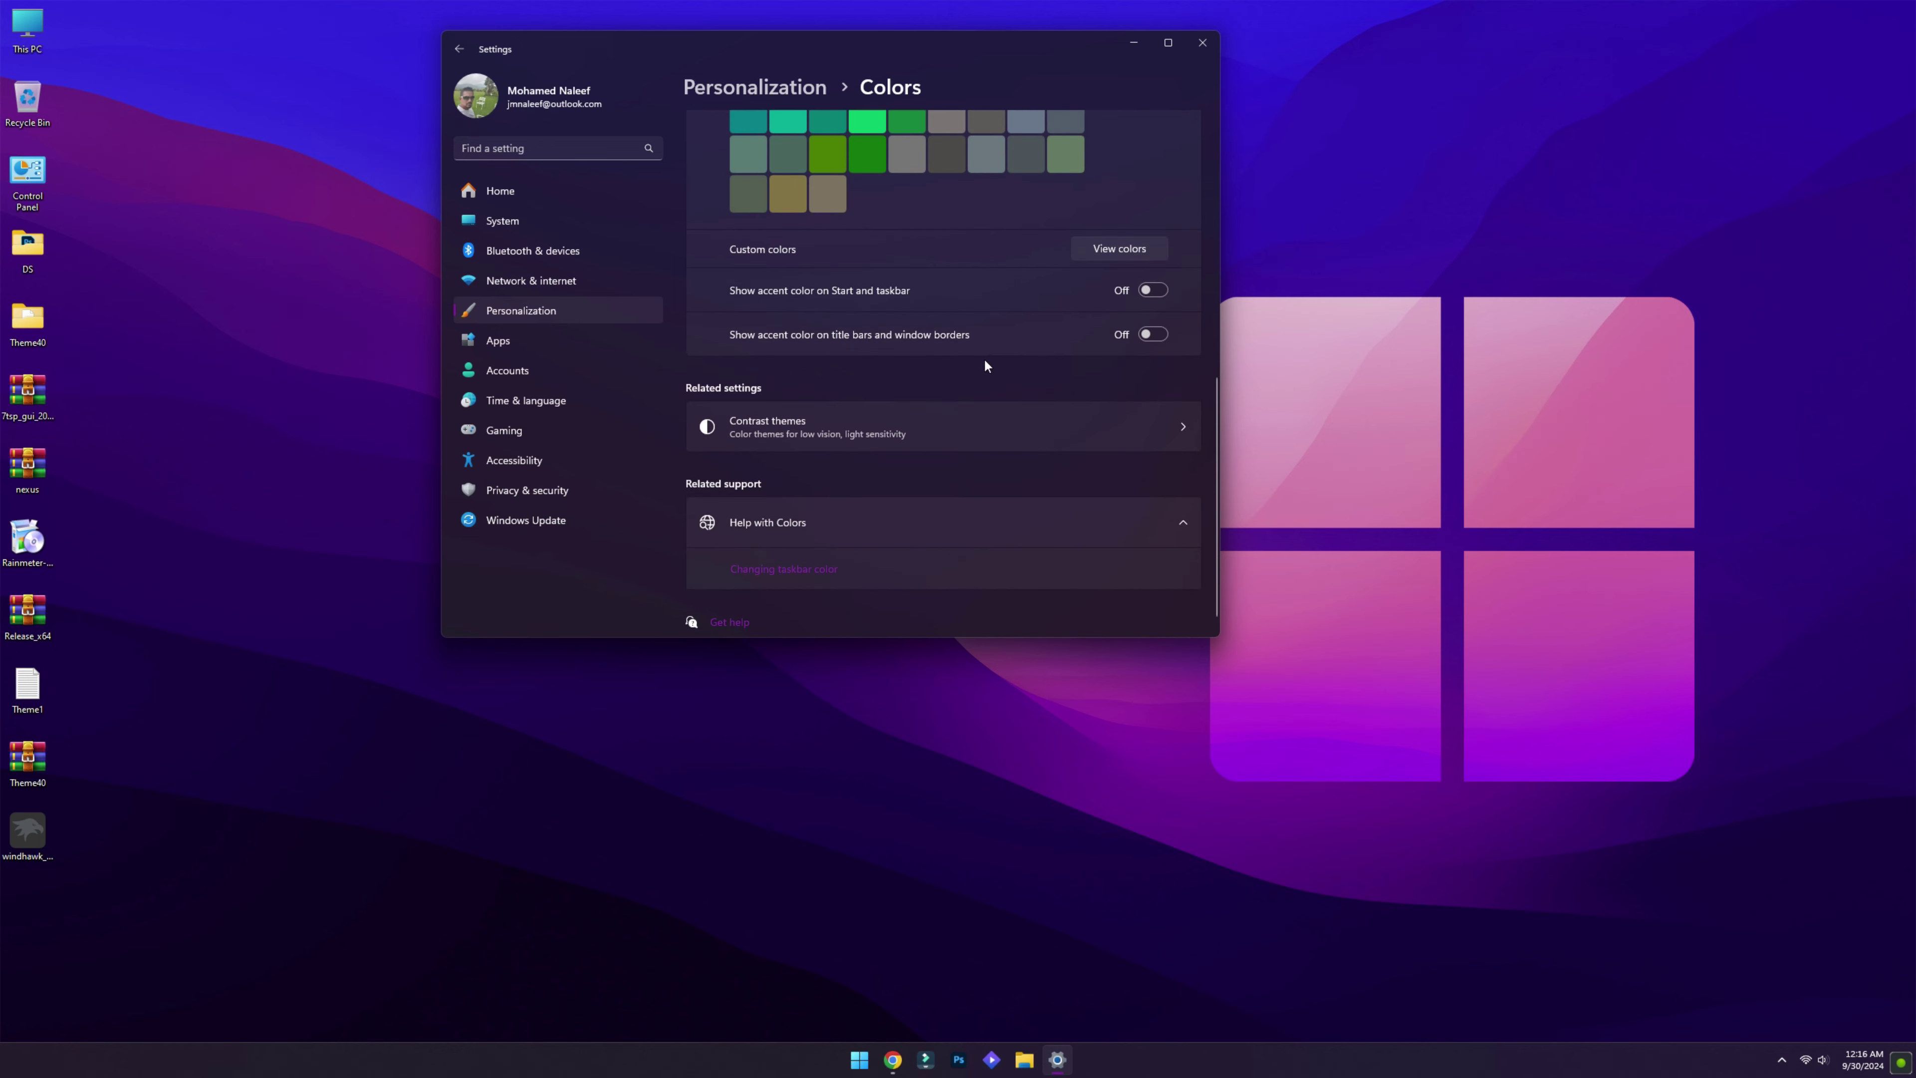
{"action": "left_click", "coordinate": [1153, 334]}
{"action": "left_click", "coordinate": [1204, 56]}
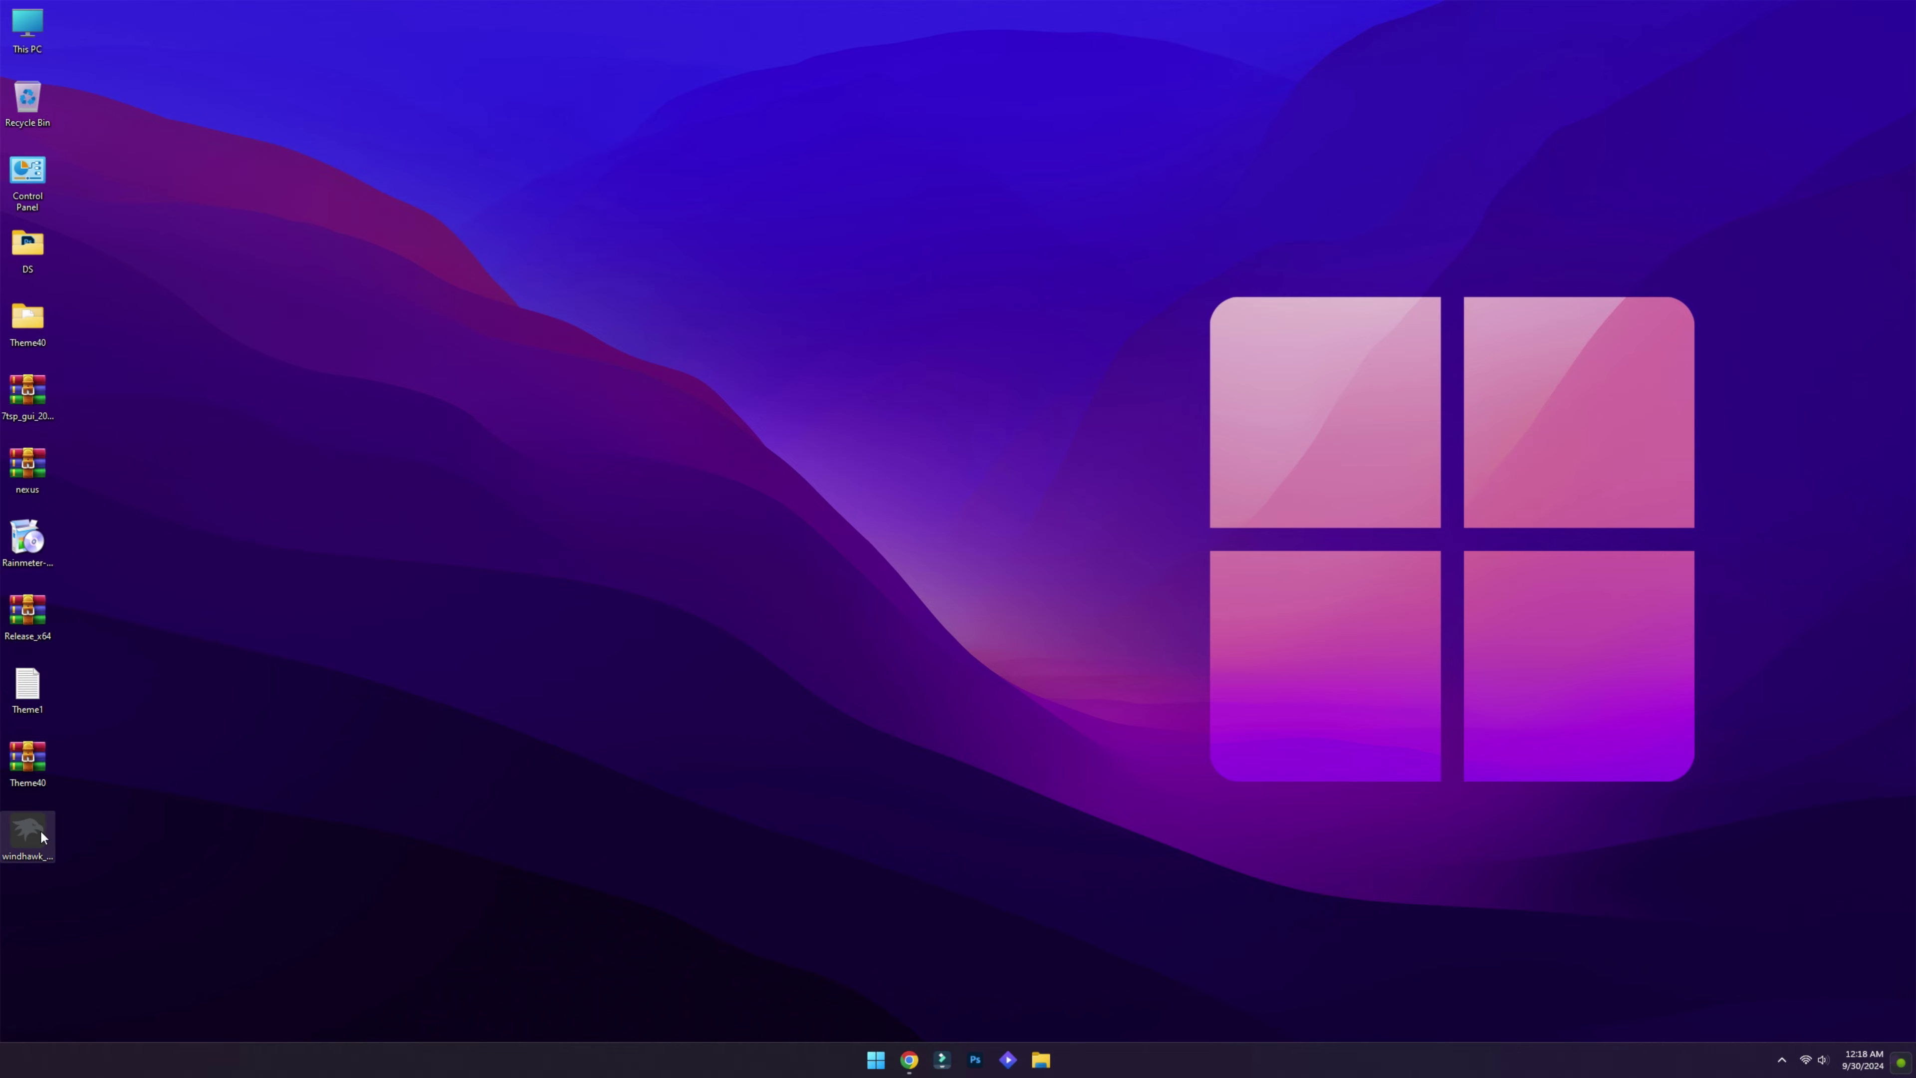
- Install Windhawk in English with the standard installation, default components and default folder, and launch it when setup finishes
{"action": "double_click", "coordinate": [27, 830]}
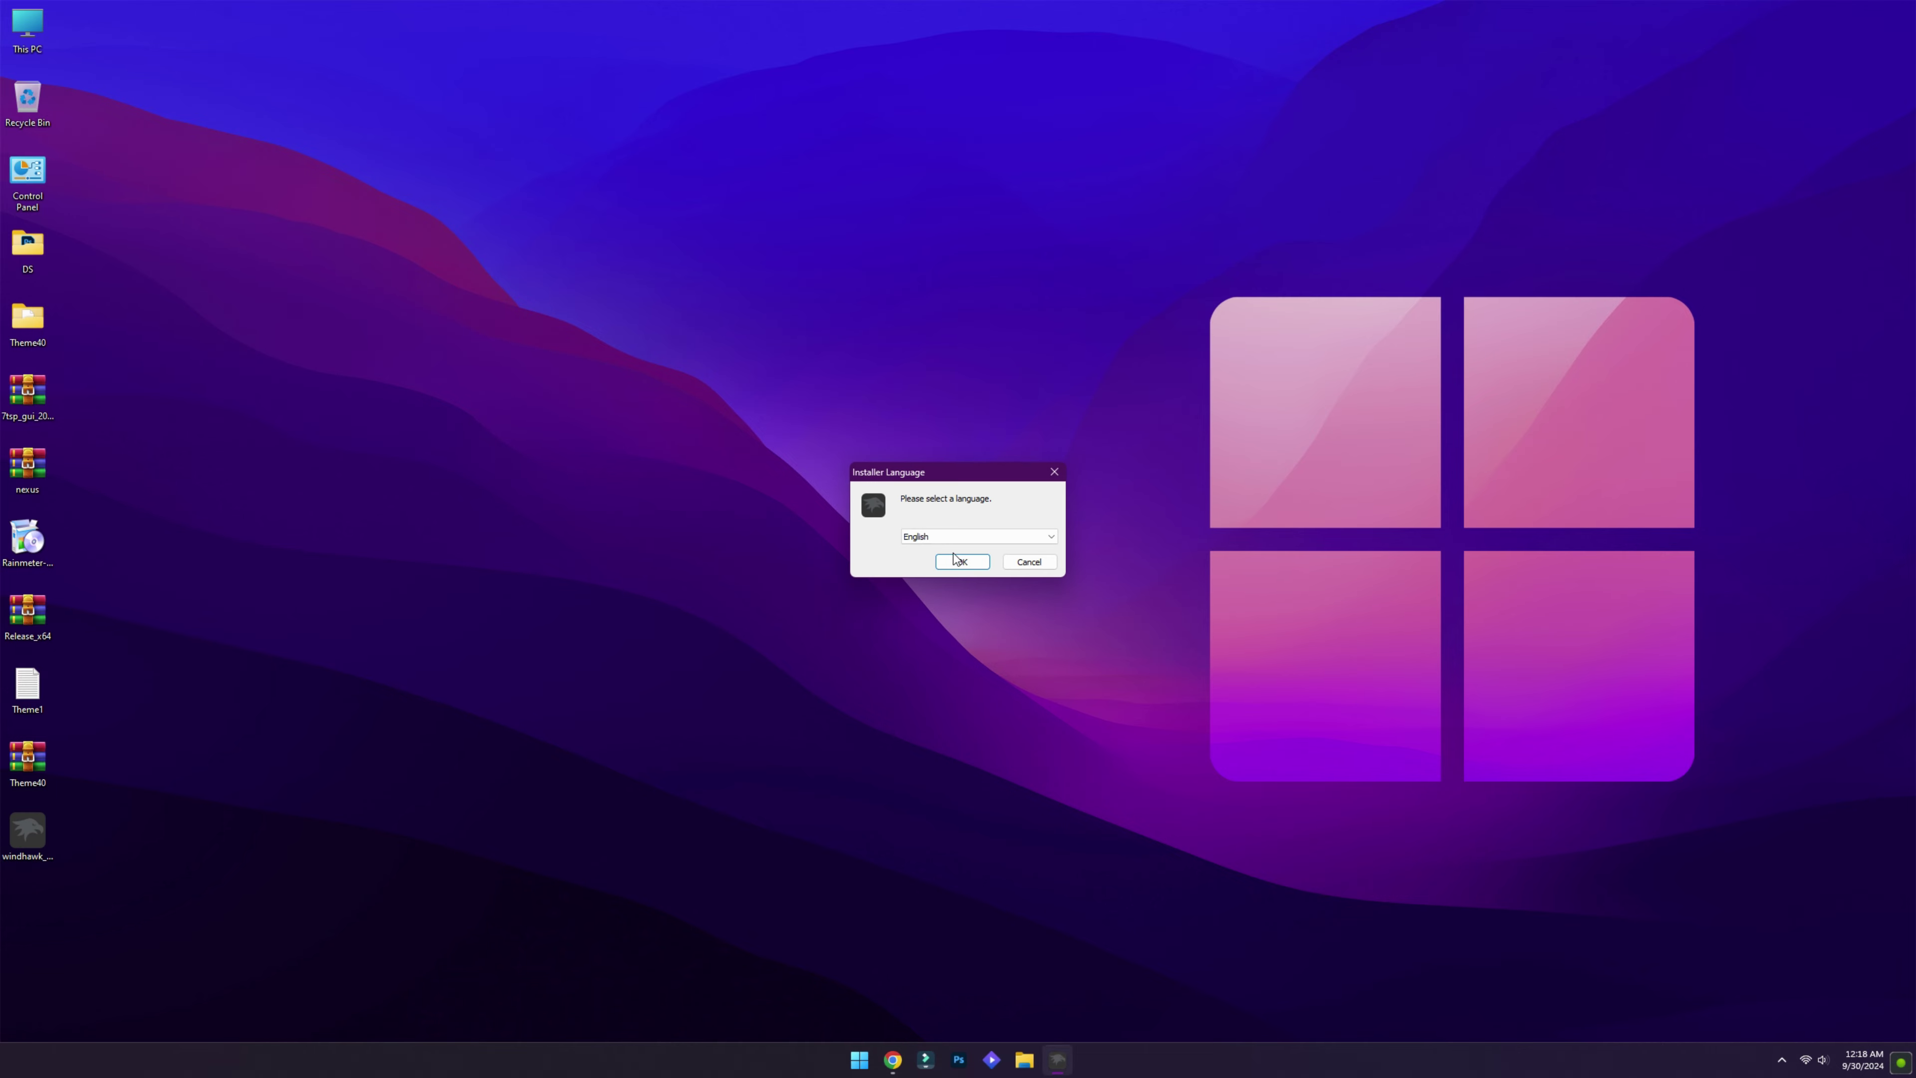
{"action": "left_click", "coordinate": [956, 562]}
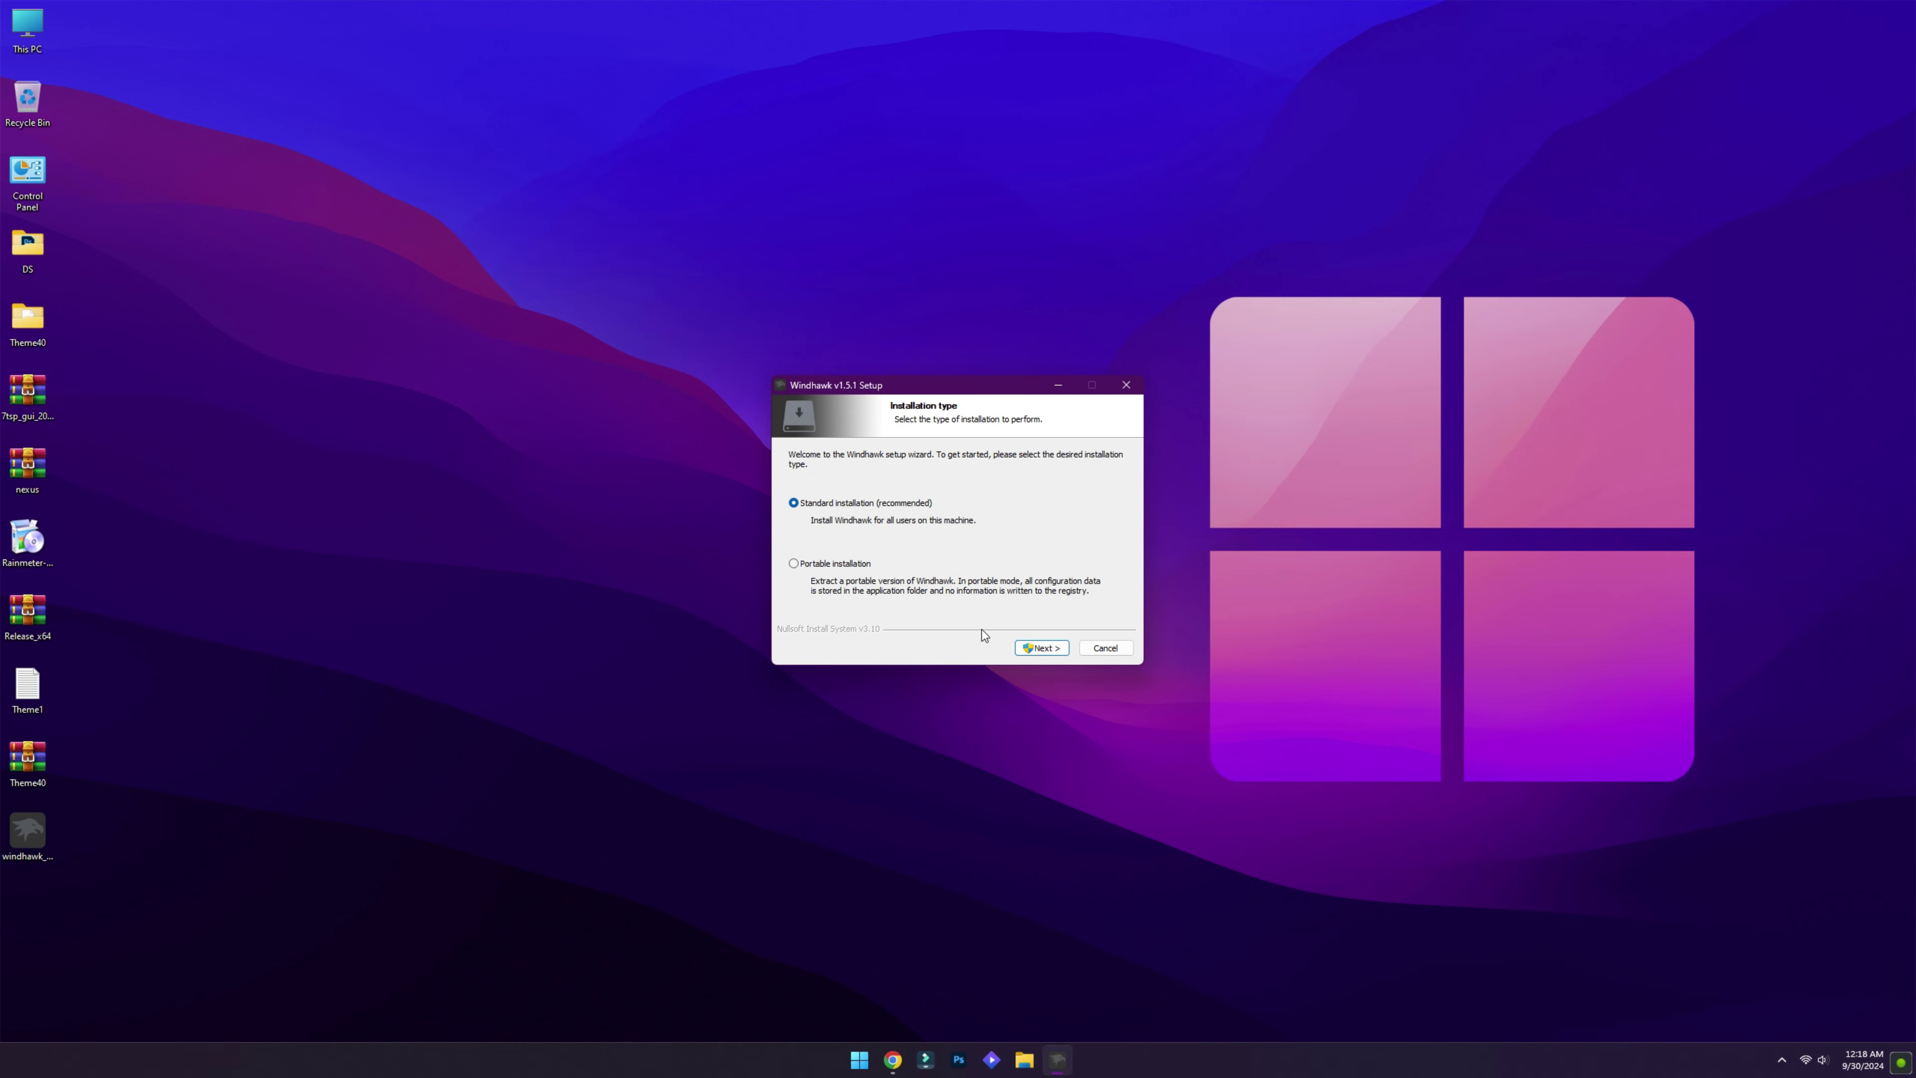
{"action": "left_click", "coordinate": [1040, 647]}
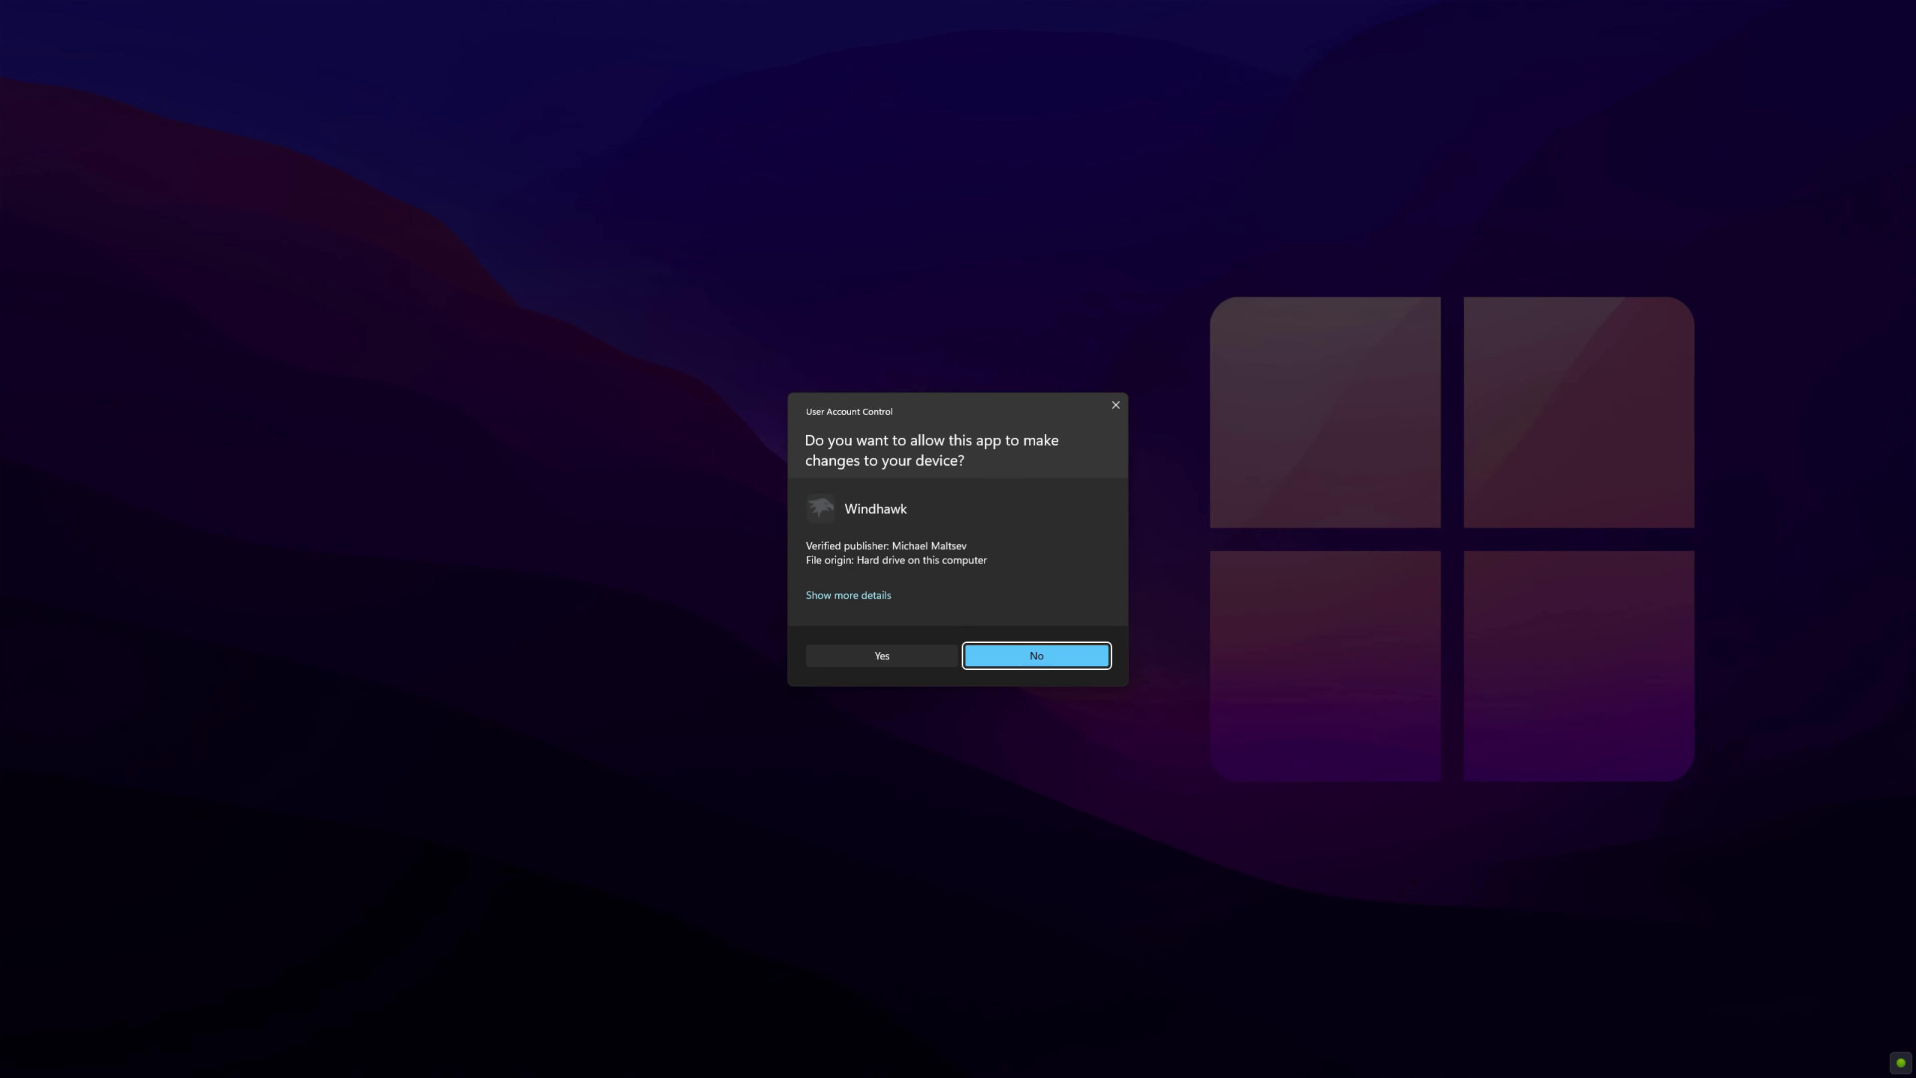
{"action": "left_click", "coordinate": [1055, 655]}
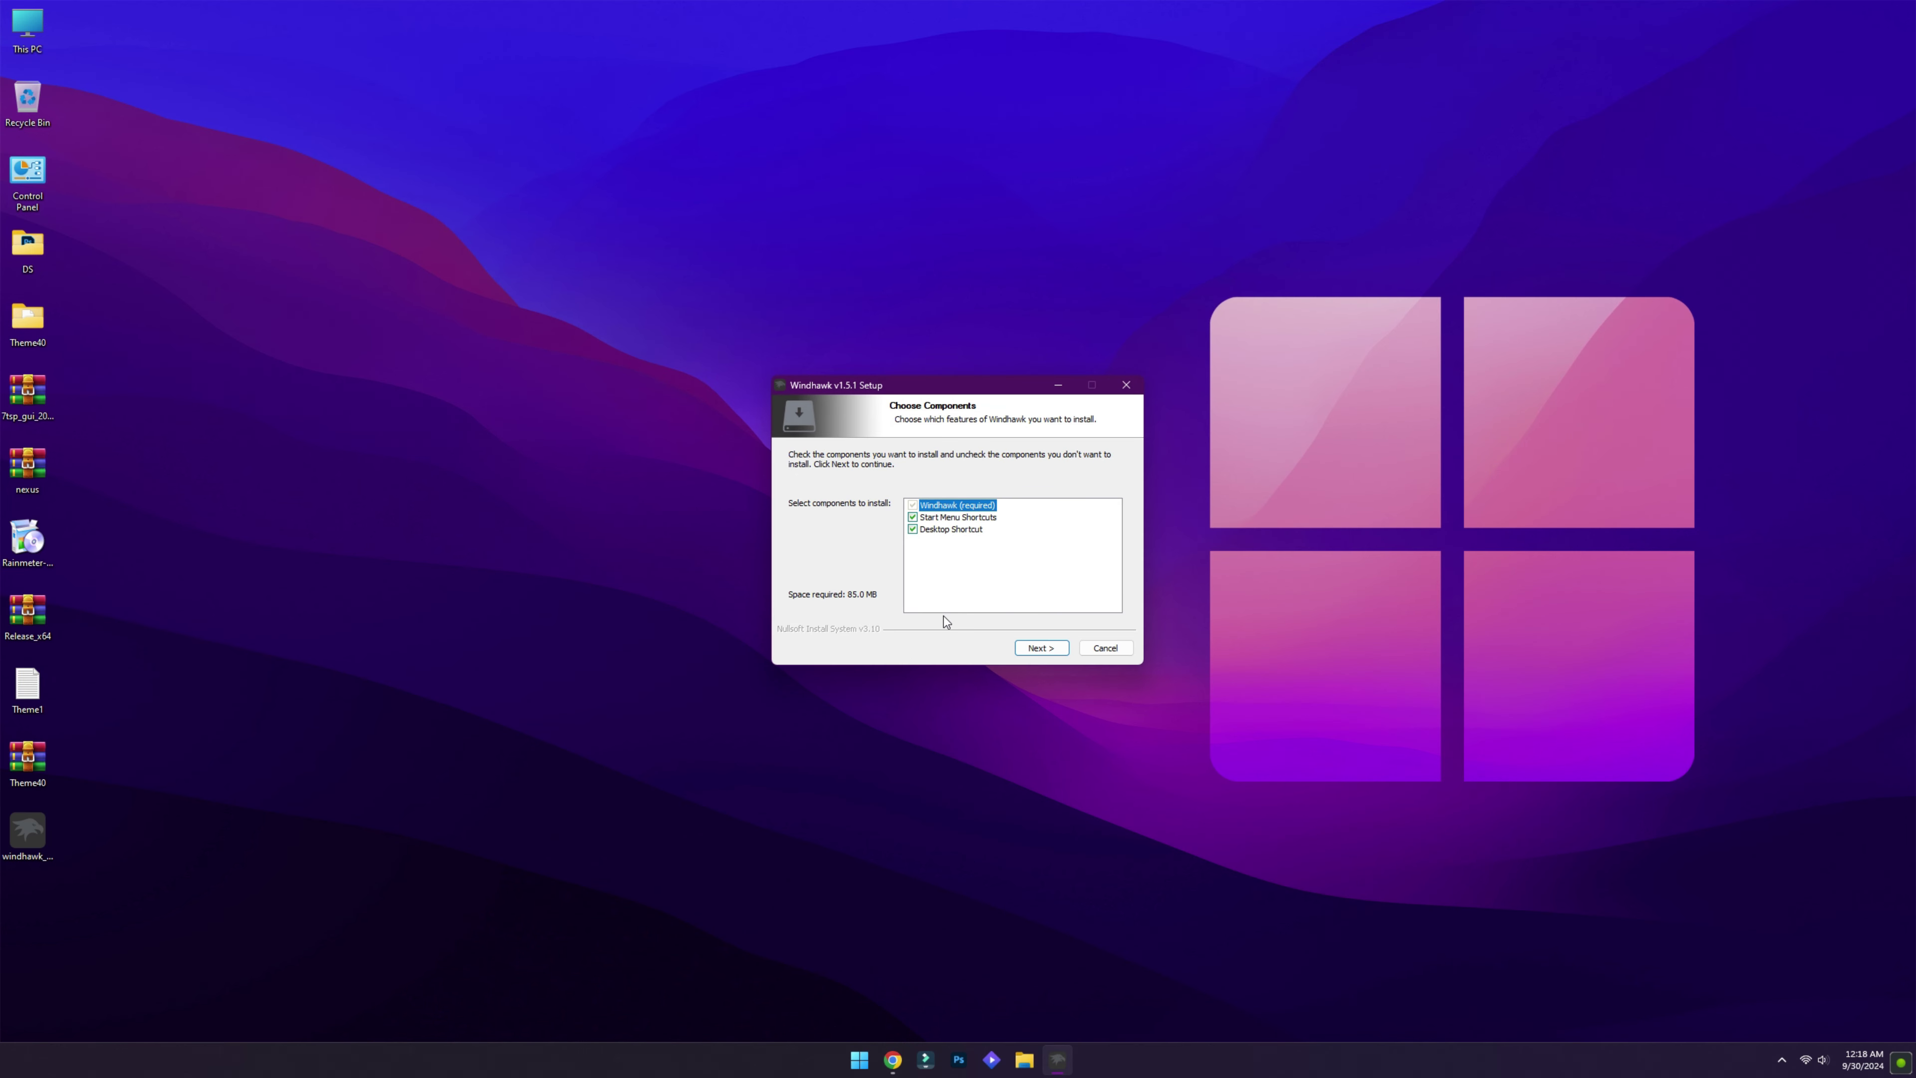
{"action": "left_click", "coordinate": [1050, 649]}
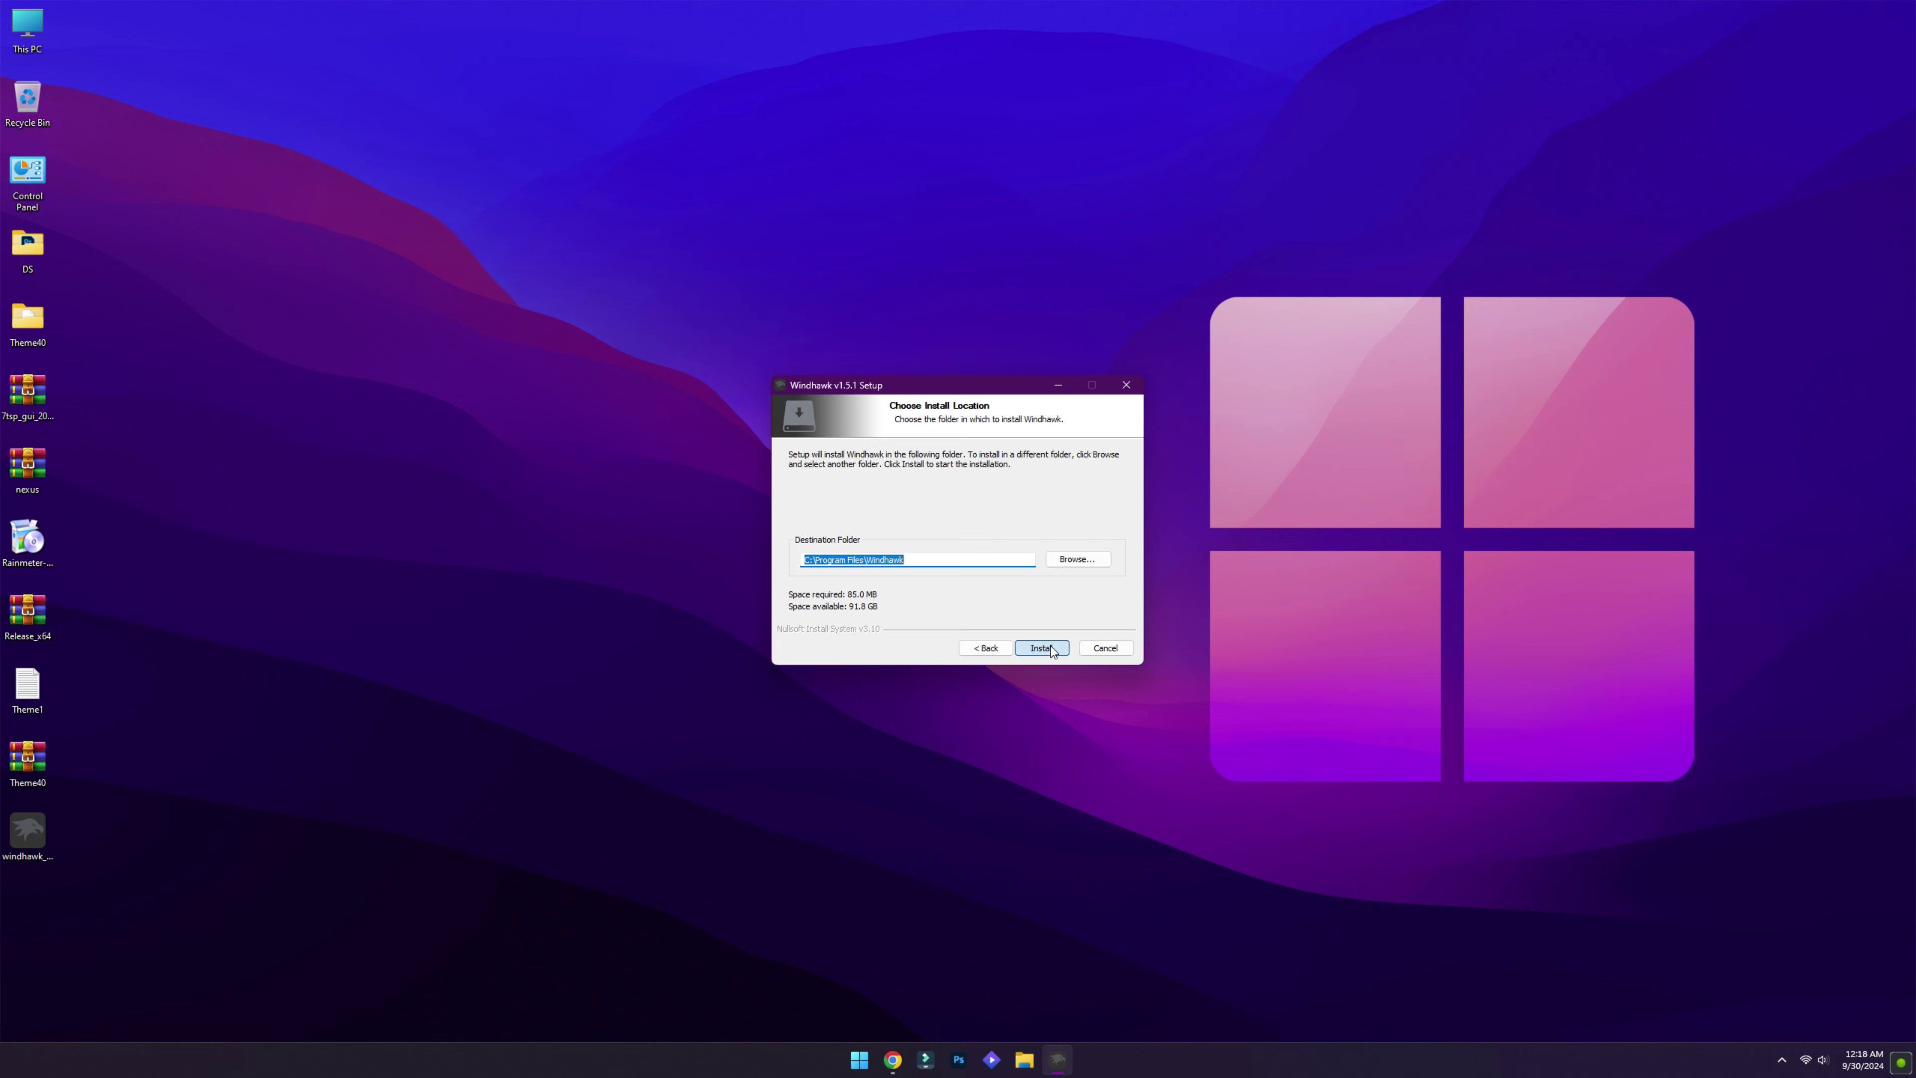
{"action": "left_click", "coordinate": [1048, 649]}
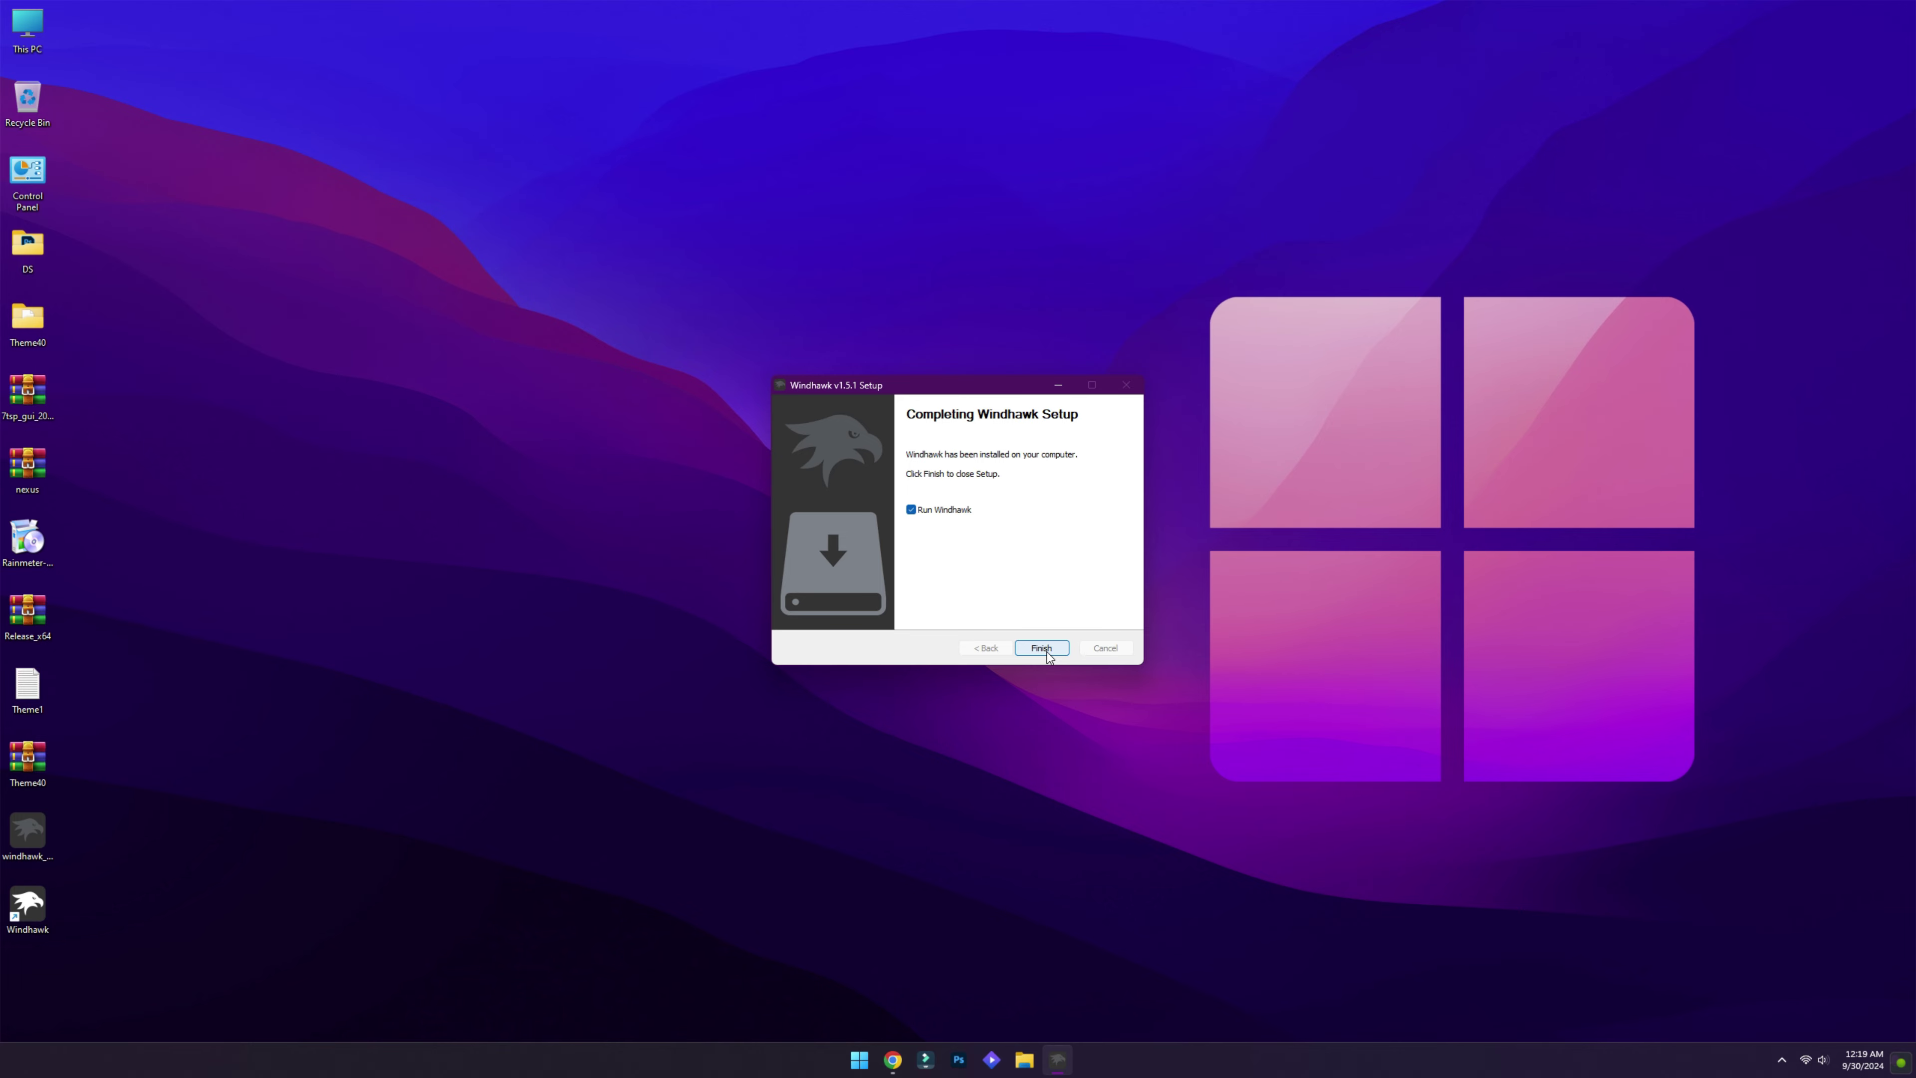
{"action": "left_click", "coordinate": [1046, 651]}
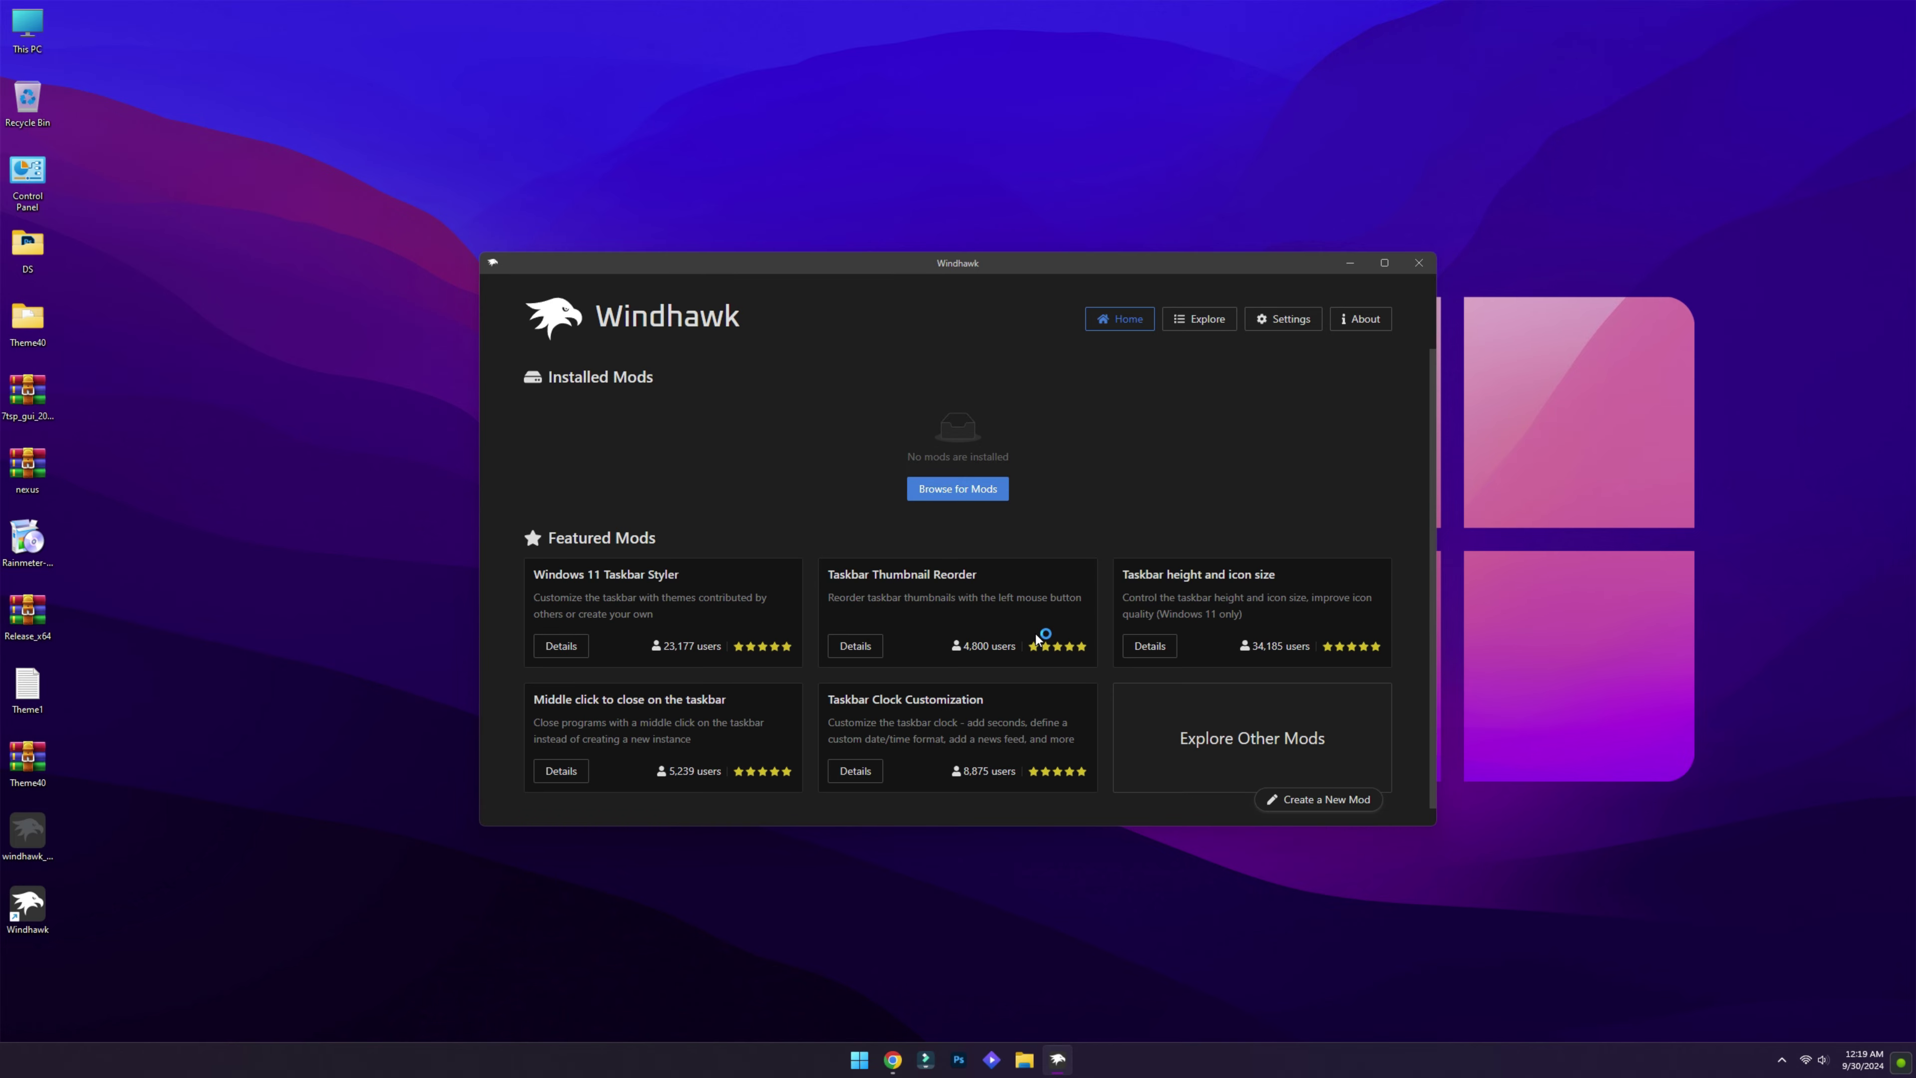
- Search the Windhawk mods for "styler" and install Windows 11 Start Menu Styler, accepting the risk
{"action": "left_click", "coordinate": [1198, 329]}
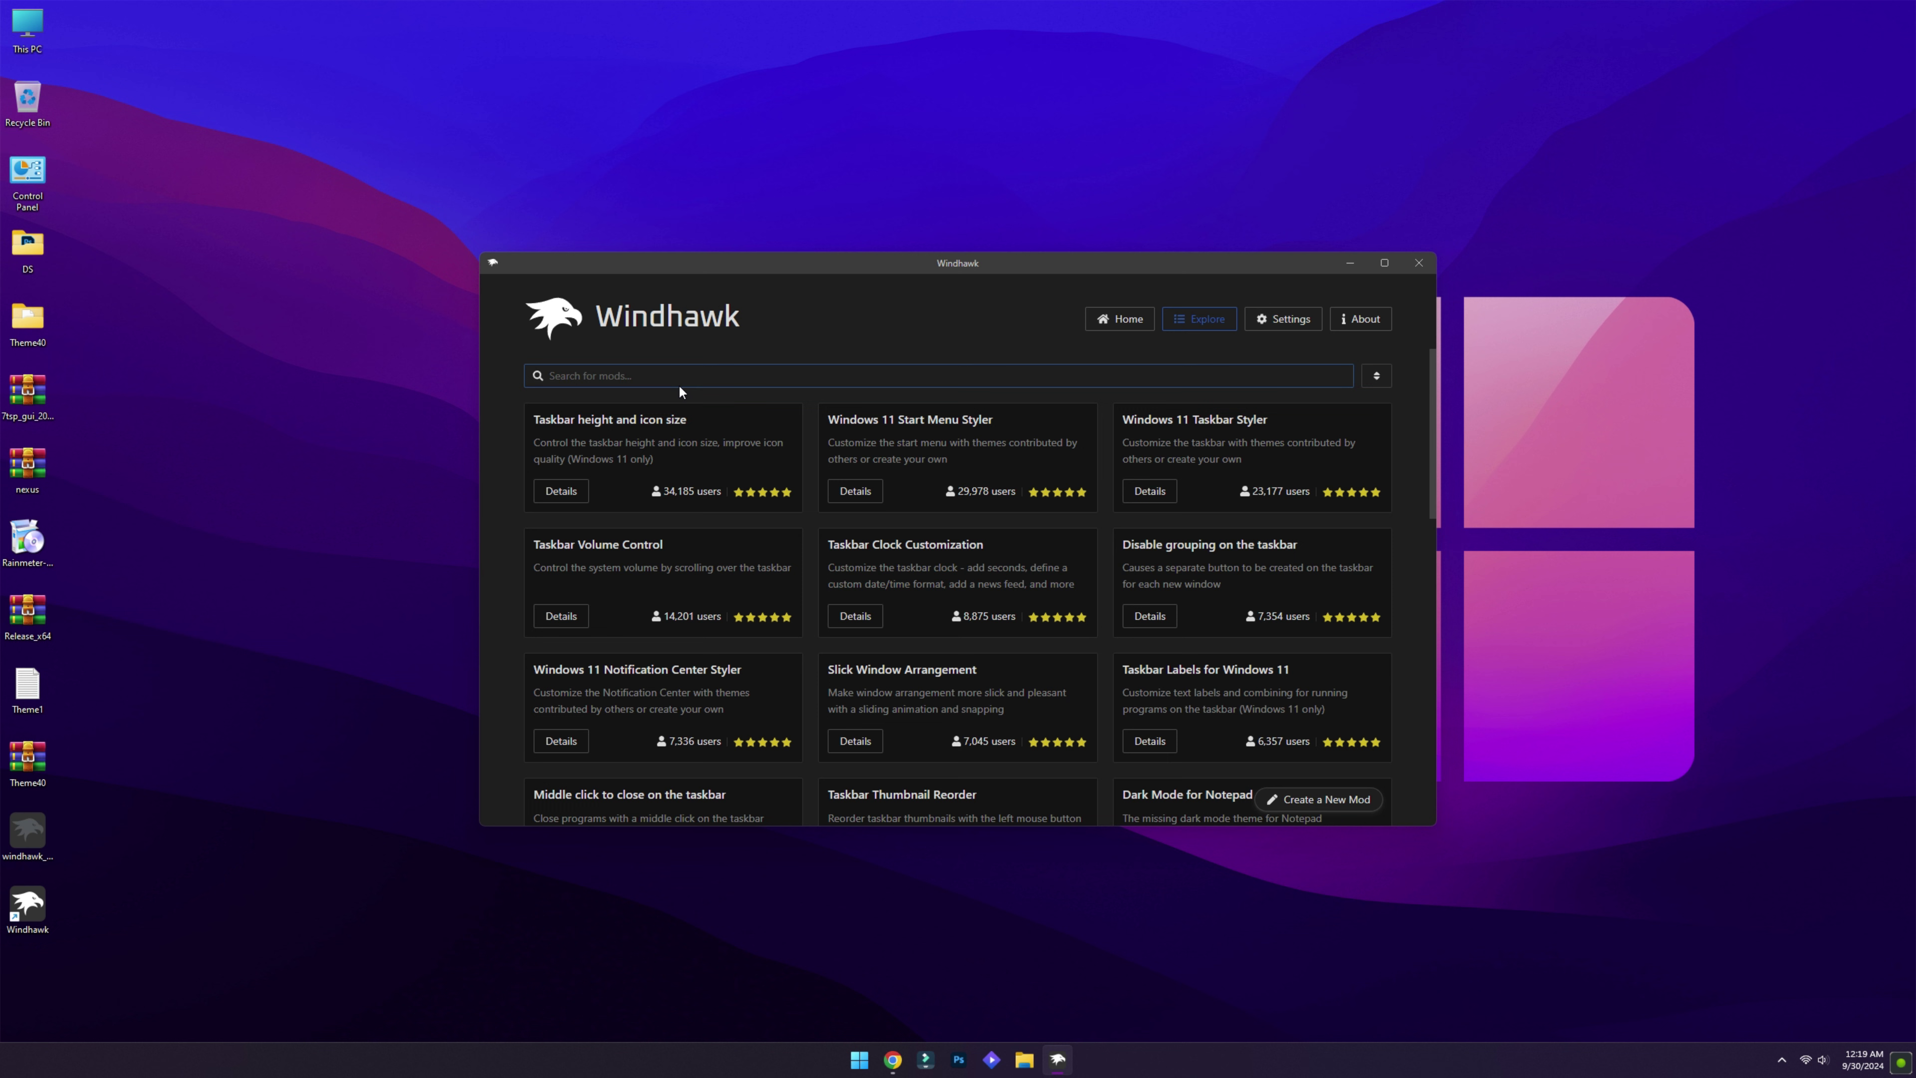
{"action": "type", "text": "sty"}
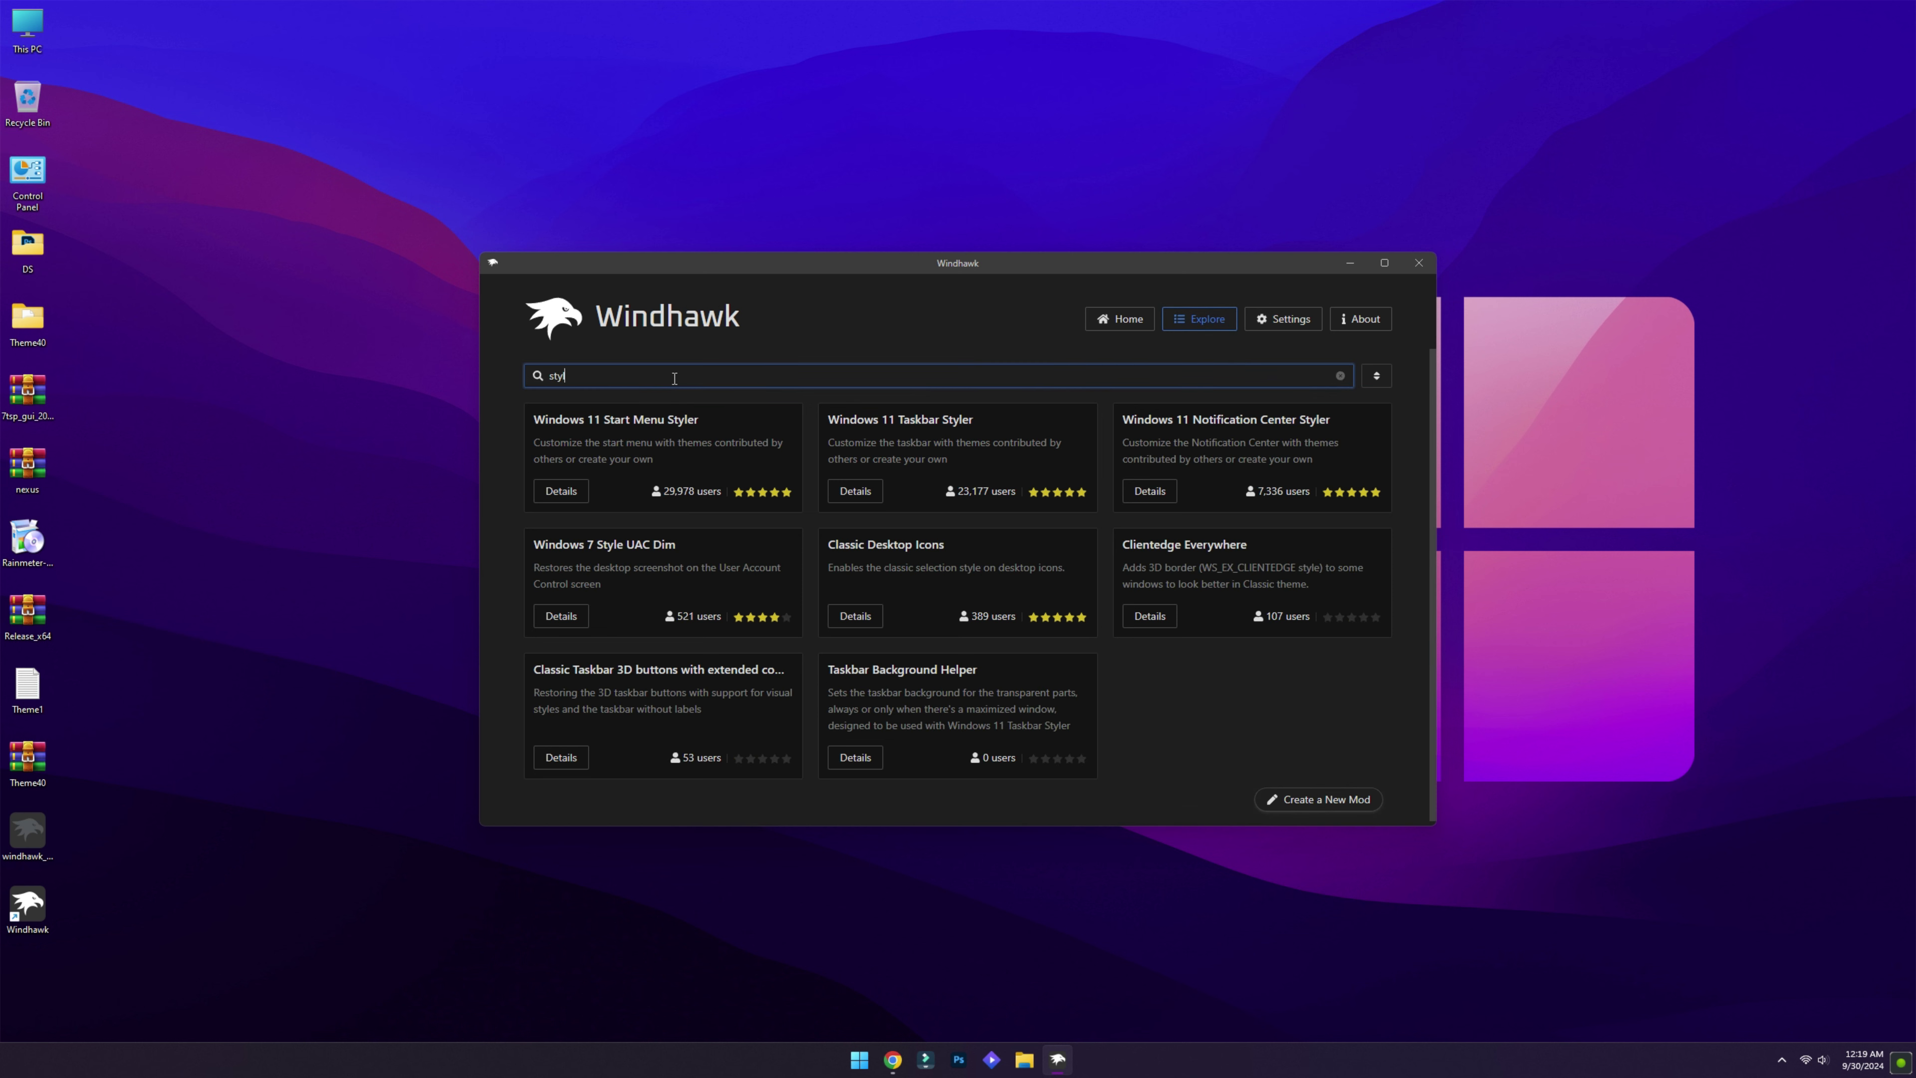
{"action": "type", "text": "ler"}
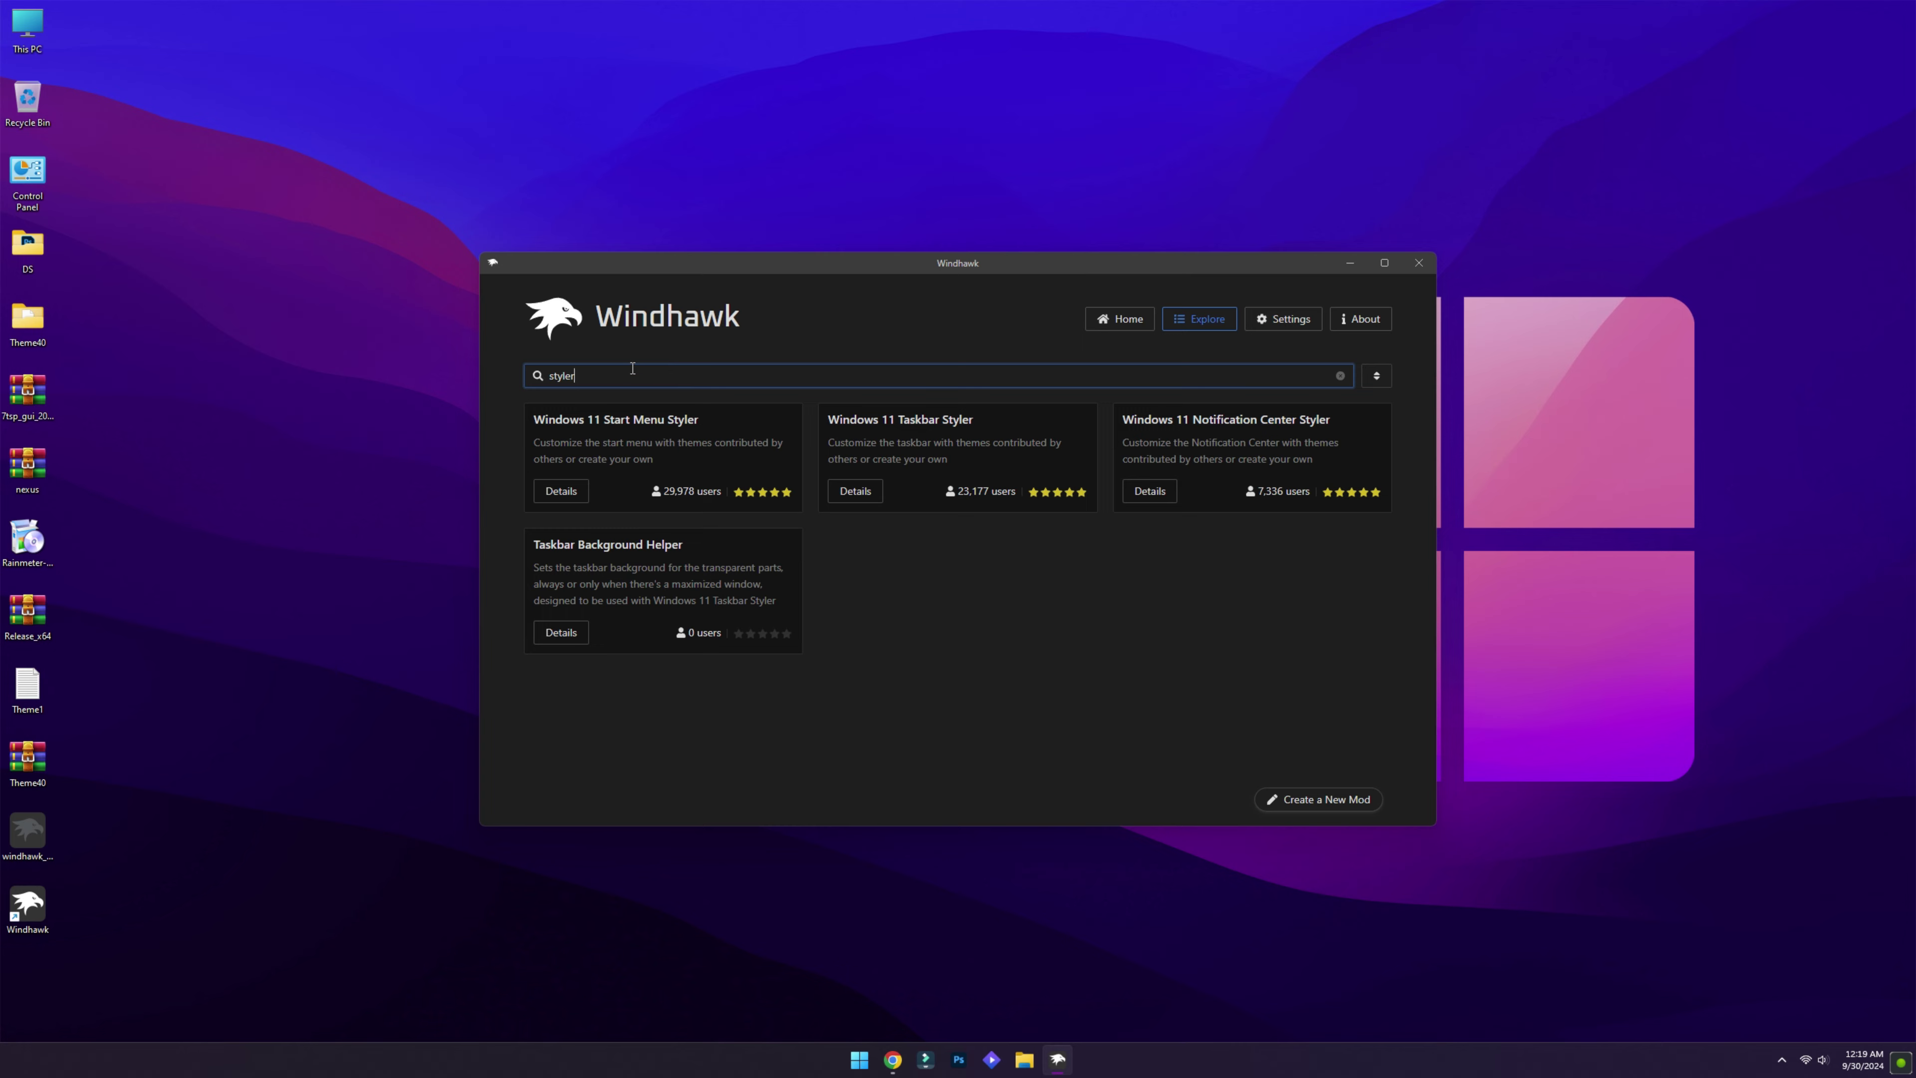
{"action": "left_click", "coordinate": [578, 494]}
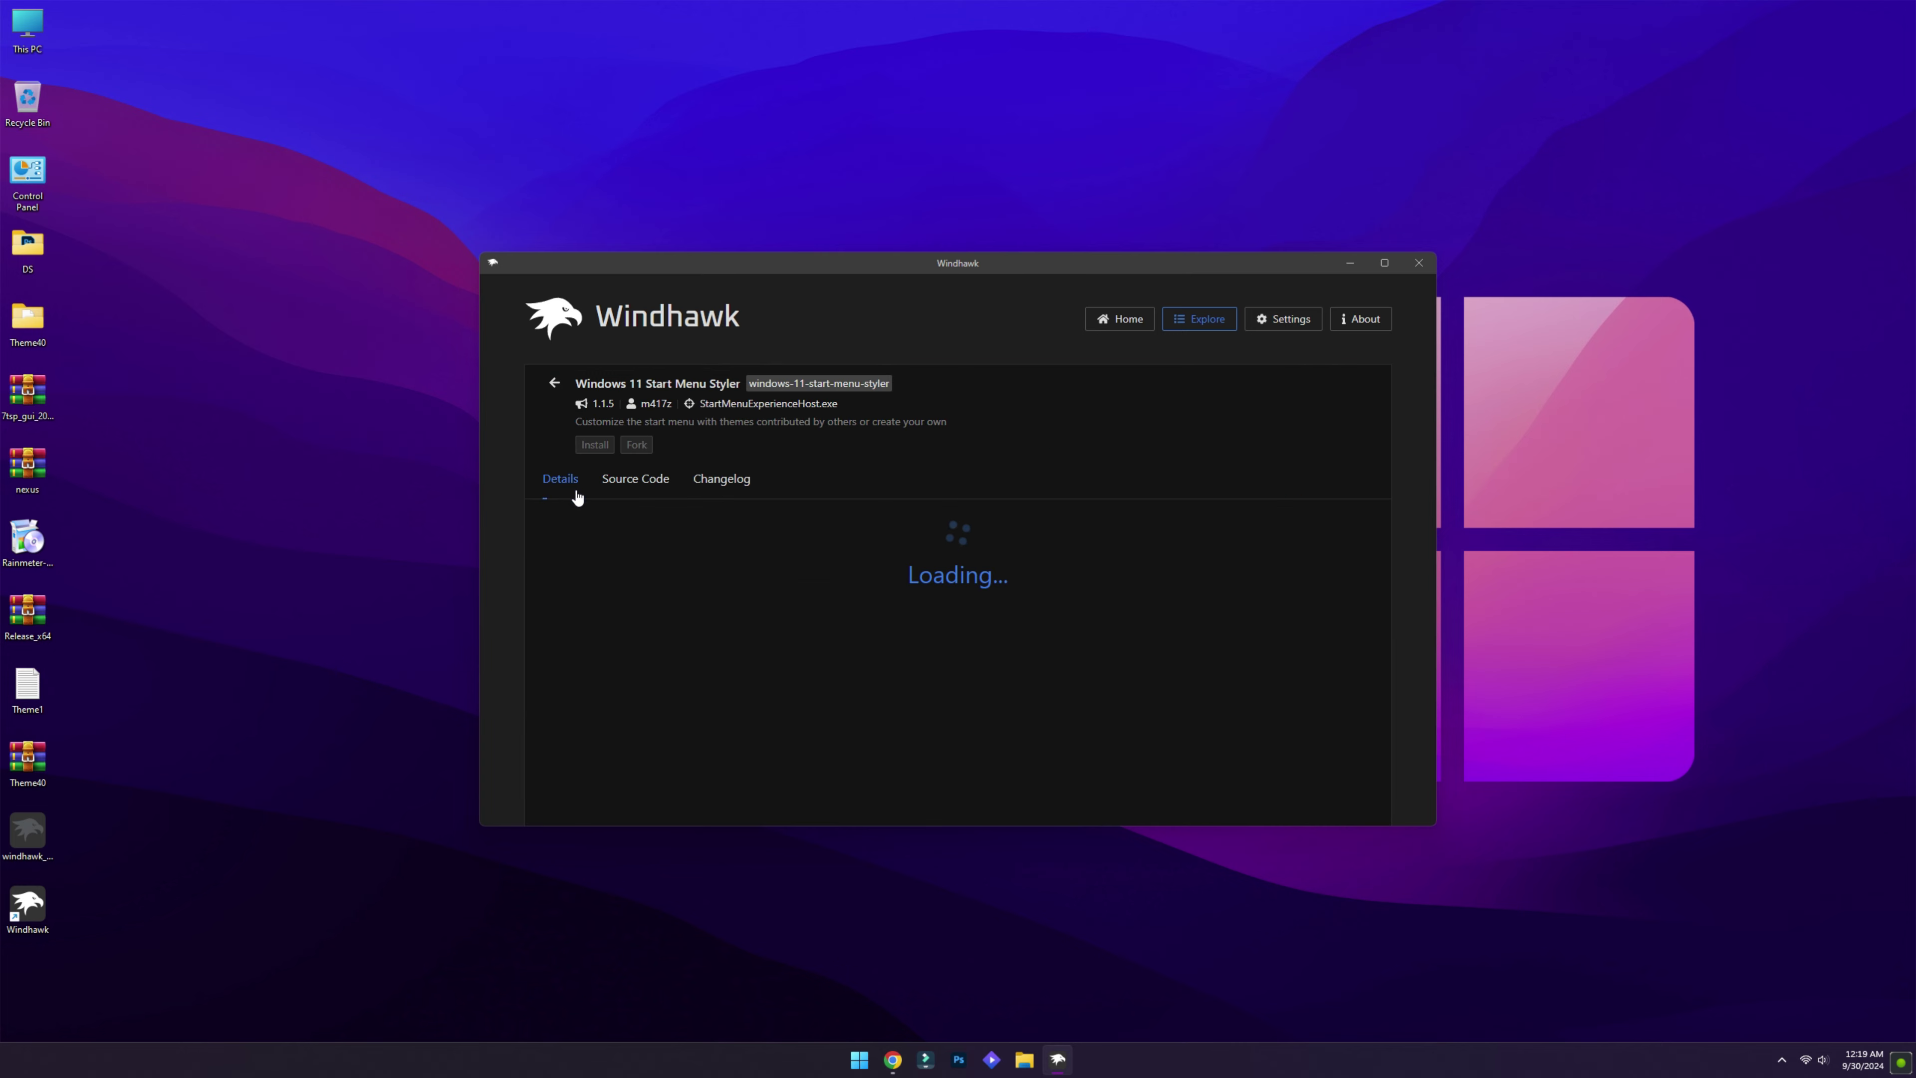
{"action": "left_click", "coordinate": [586, 447]}
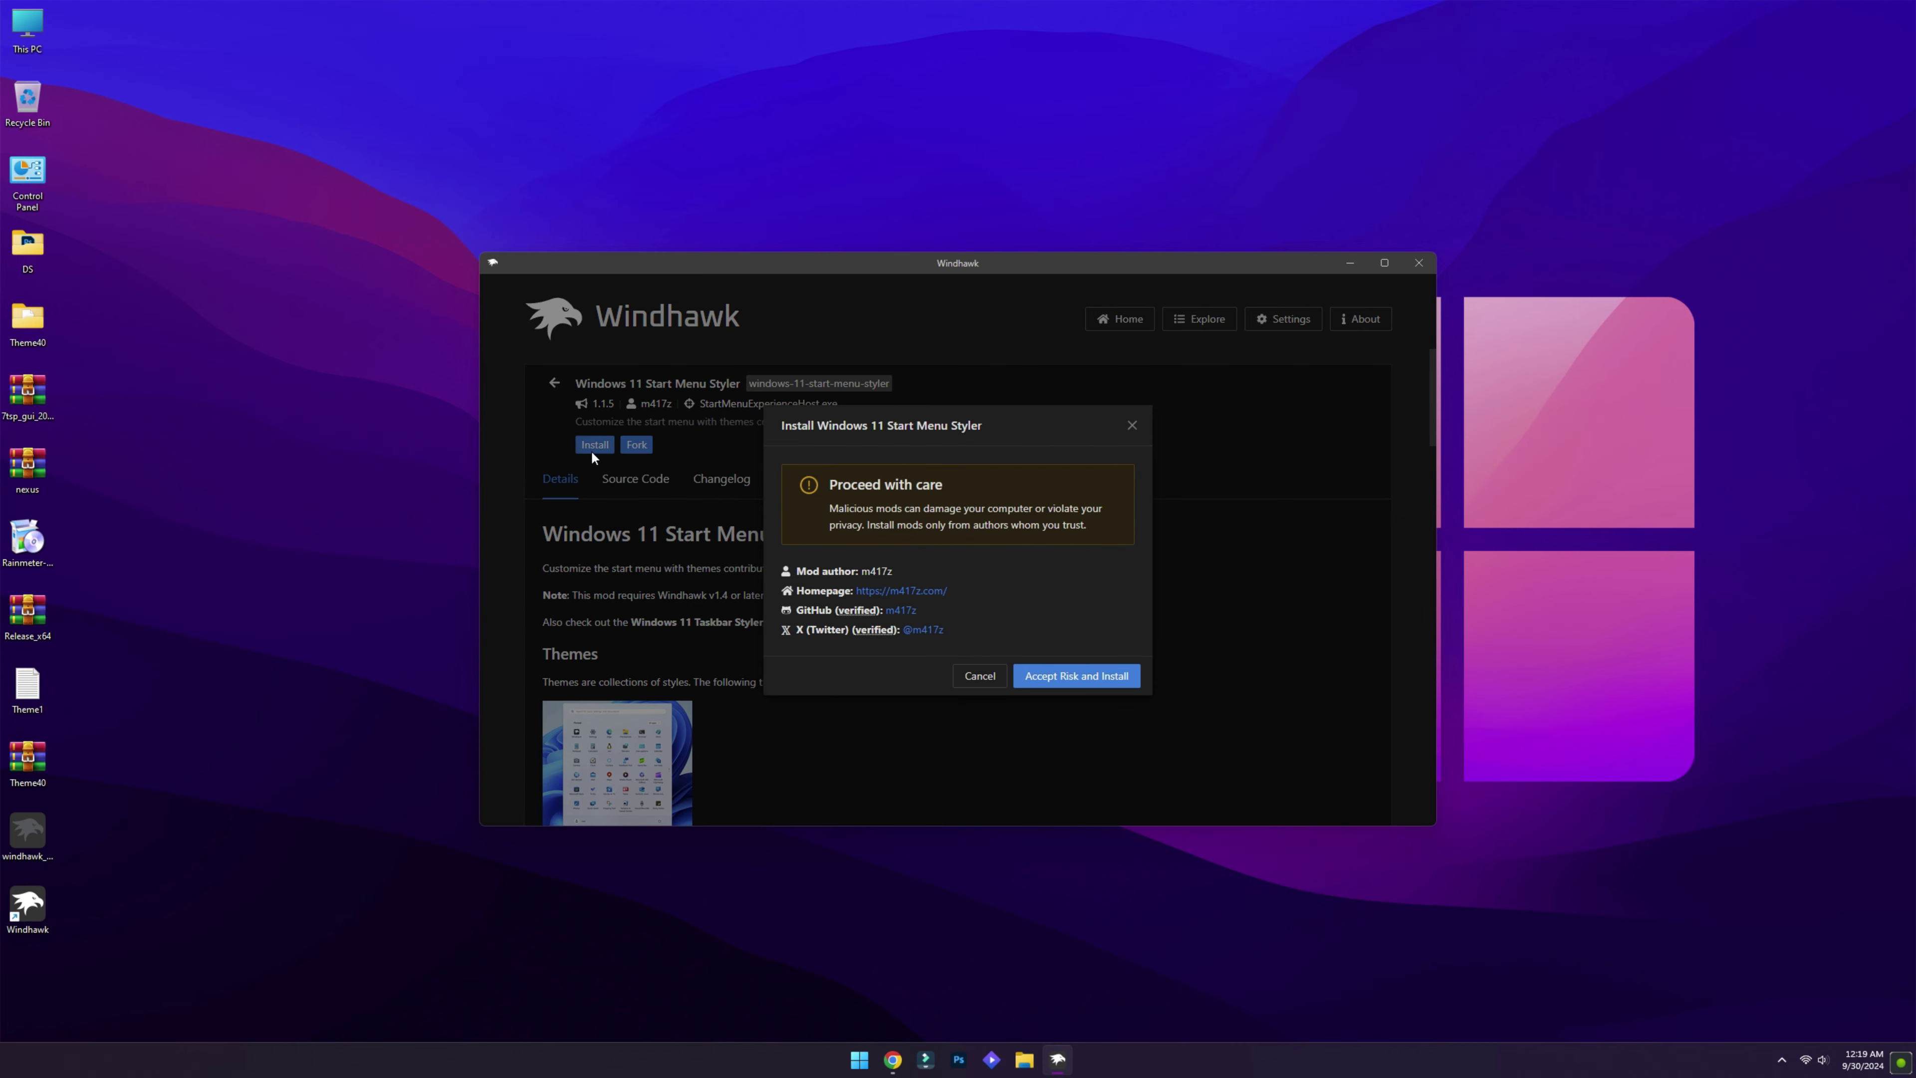
{"action": "left_click", "coordinate": [1077, 671]}
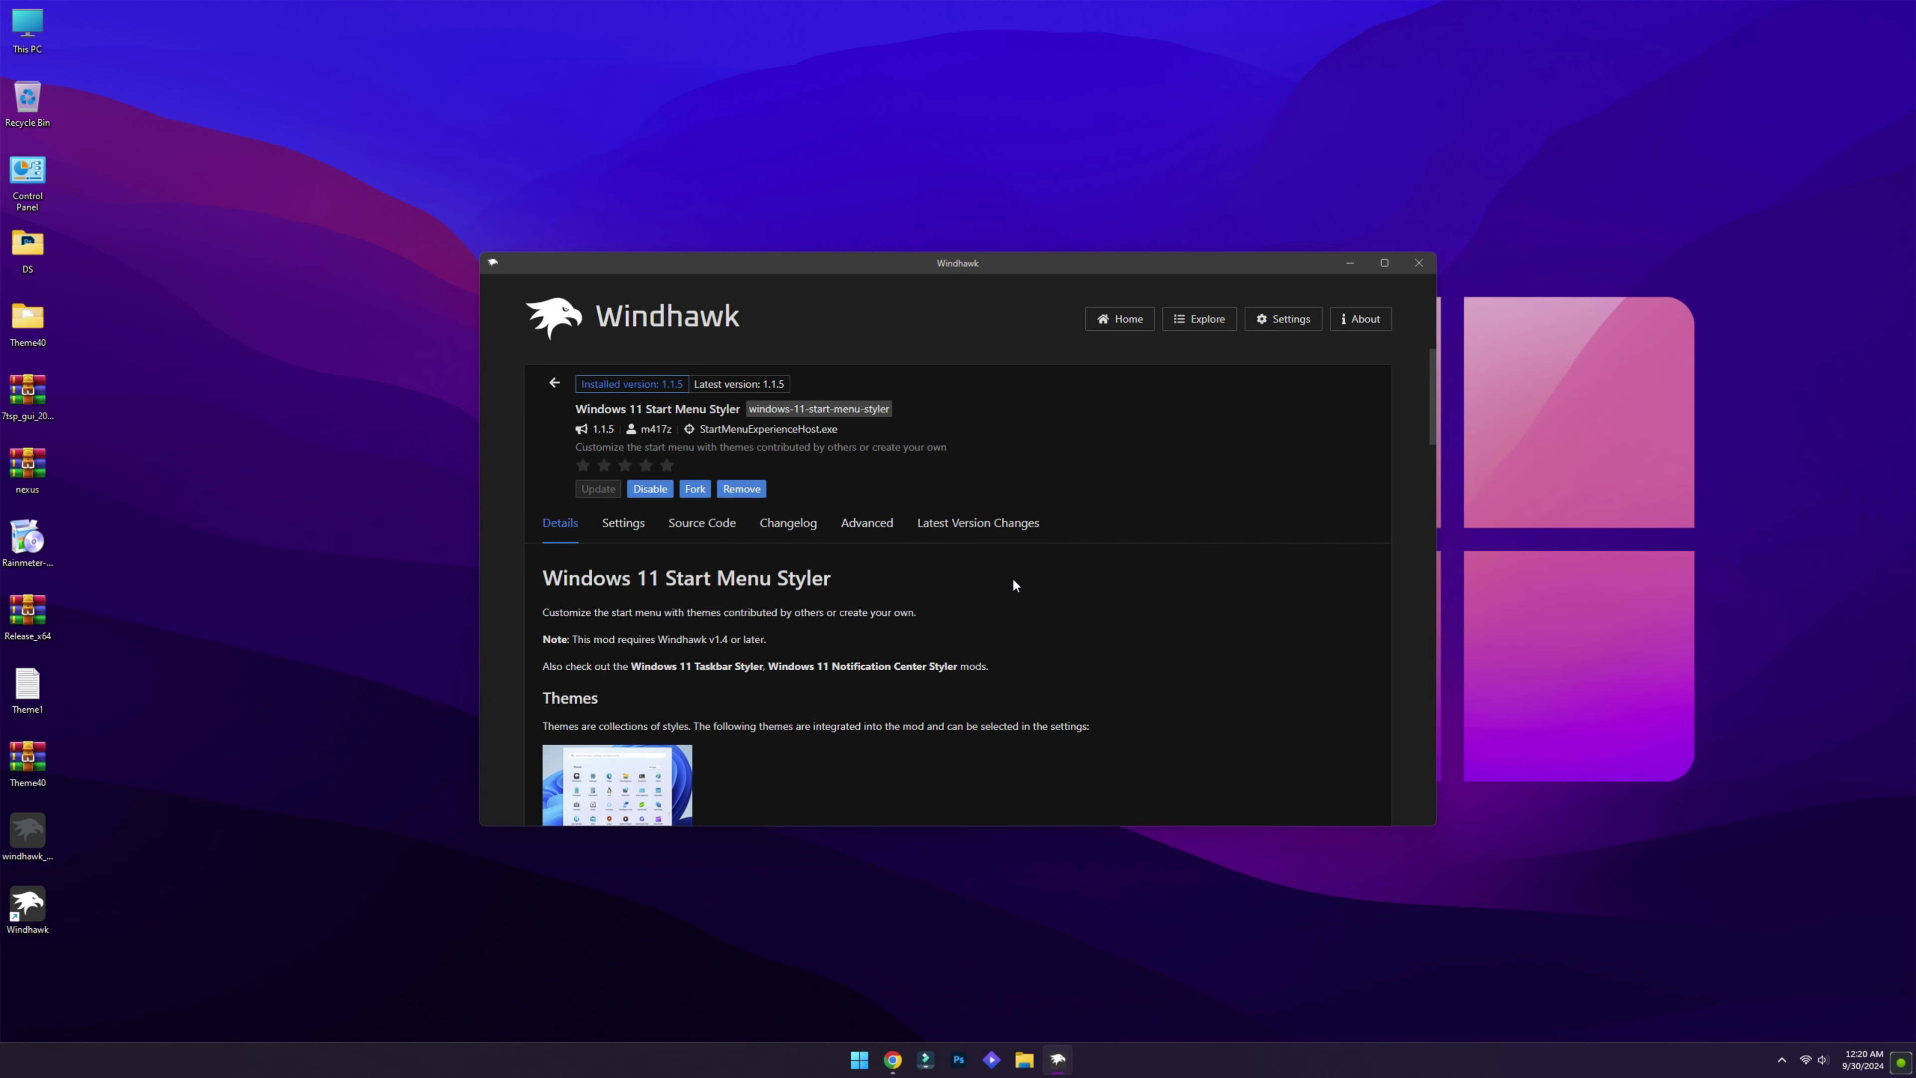
- Set the Start Menu Styler theme to TranslucentStartMenu and save the mod settings
{"action": "left_click", "coordinate": [623, 525]}
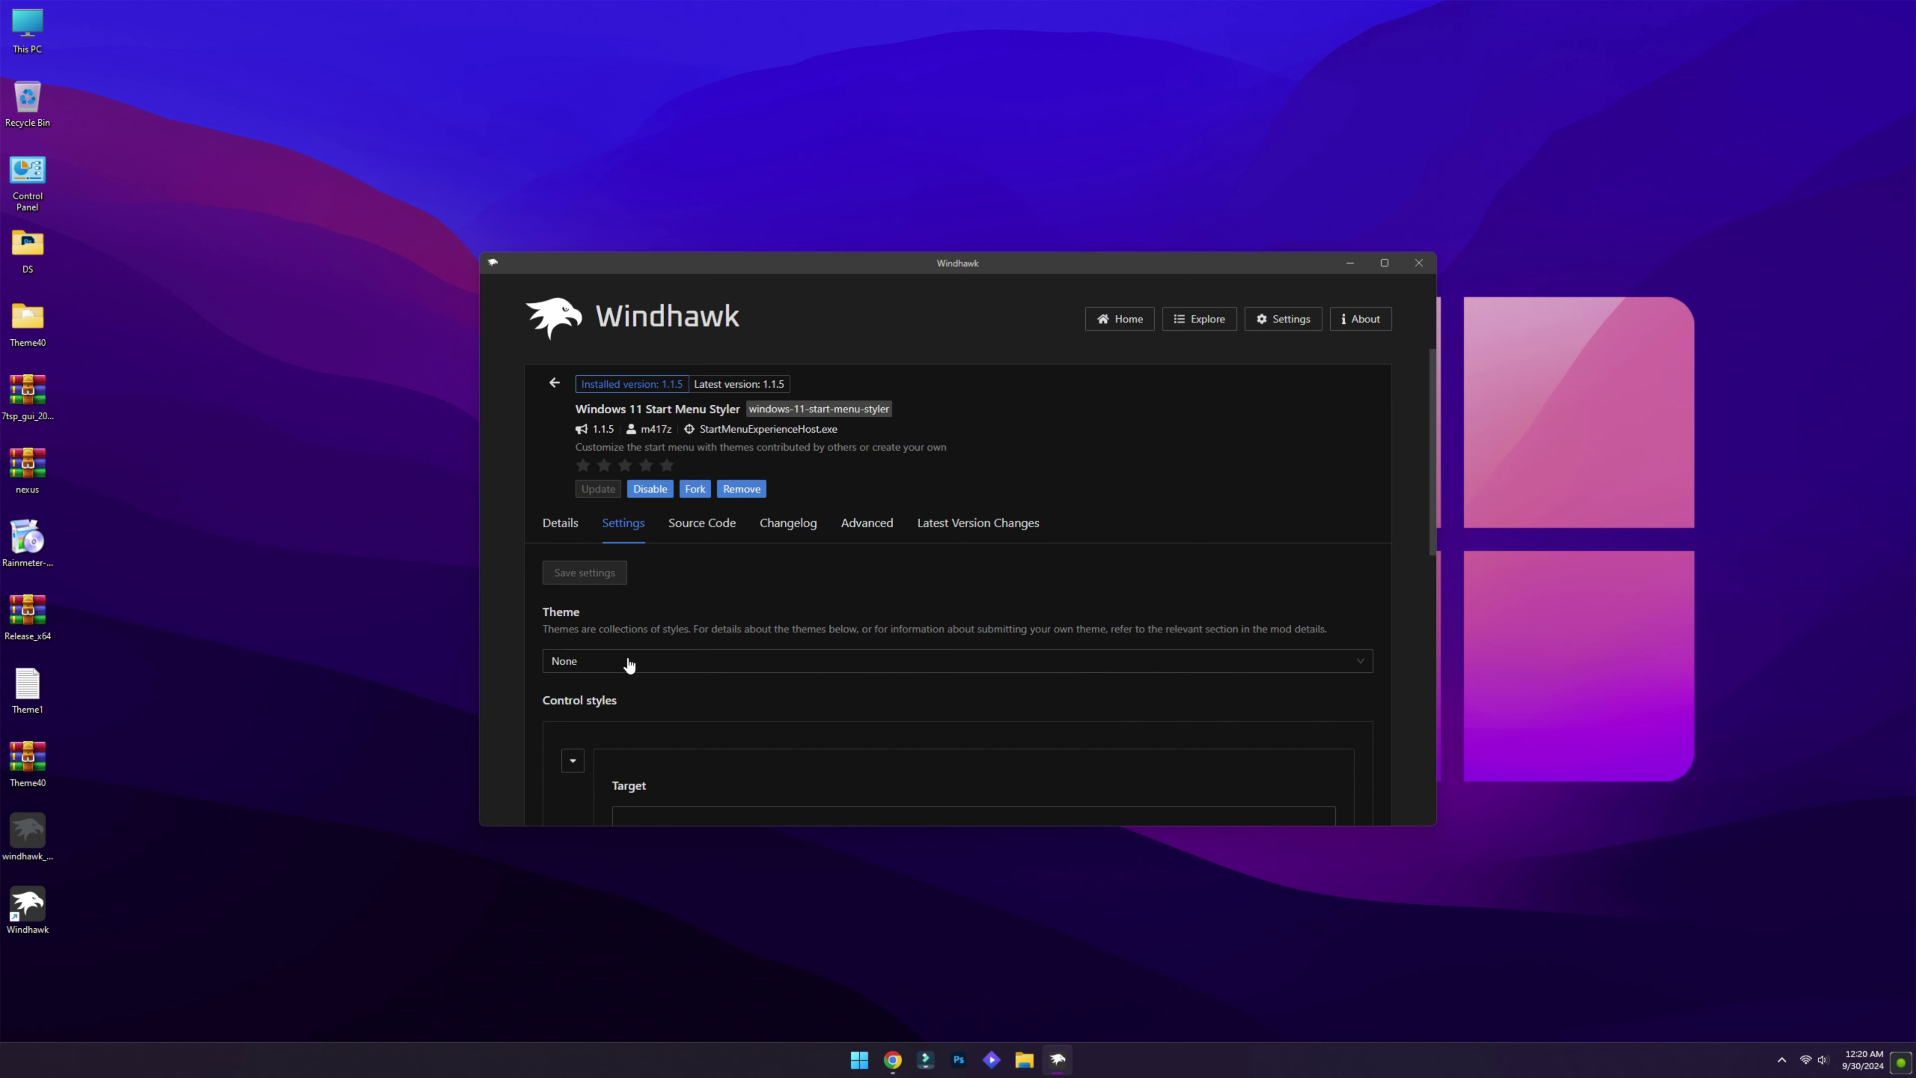
{"action": "left_click", "coordinate": [616, 668]}
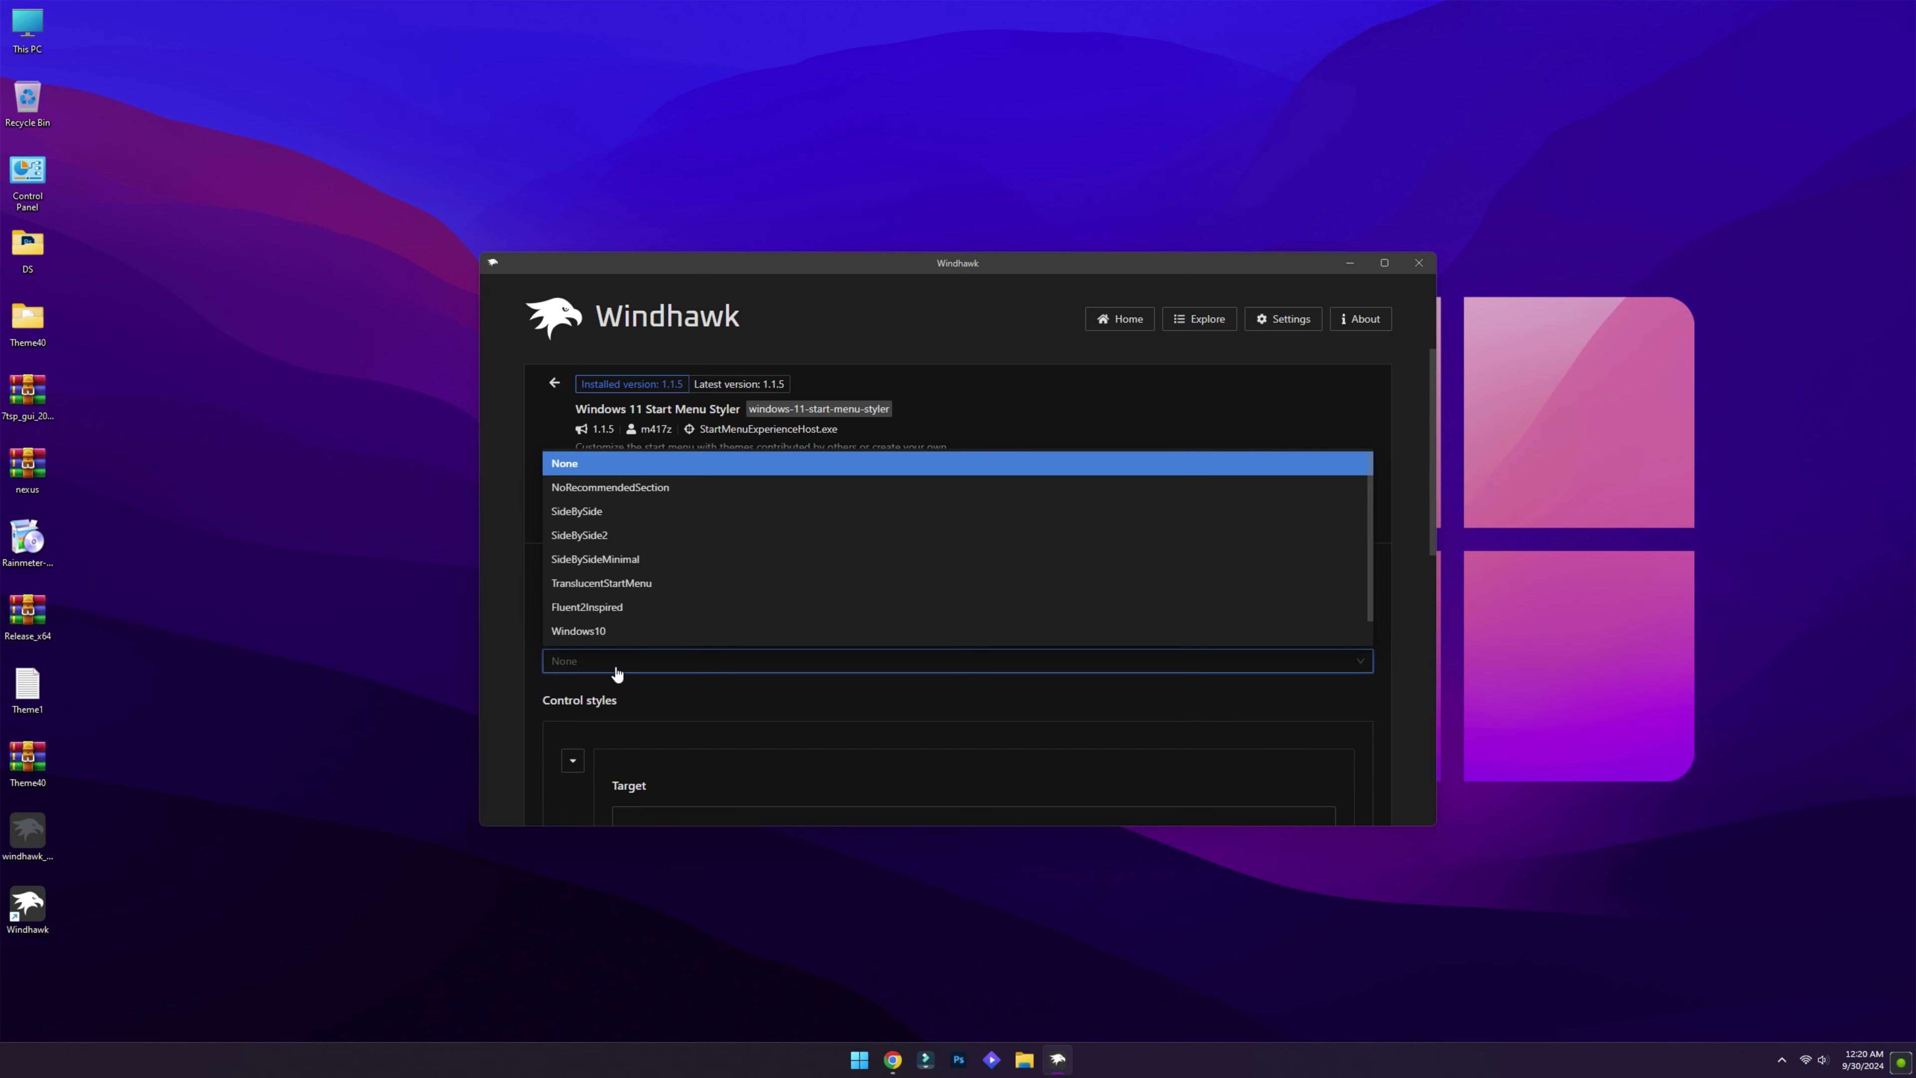
{"action": "left_click", "coordinate": [617, 587]}
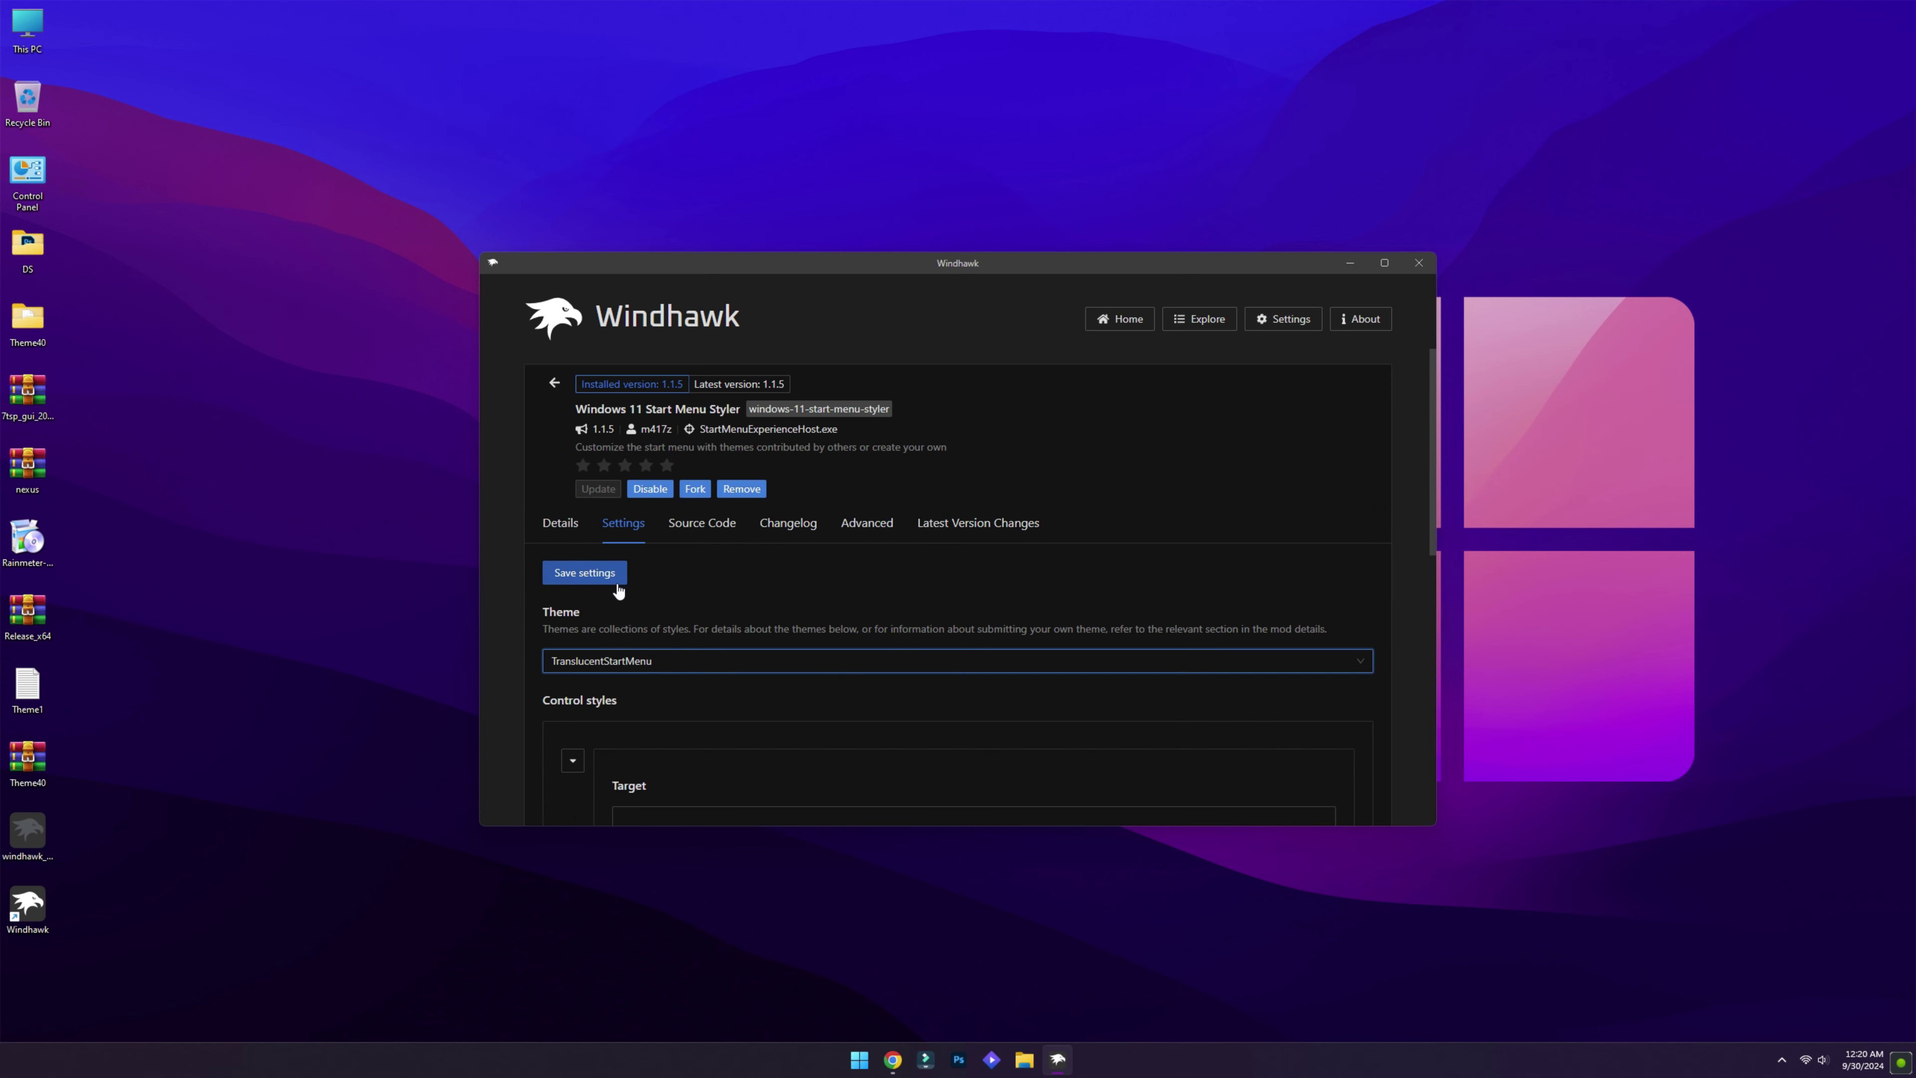
{"action": "left_click", "coordinate": [585, 572]}
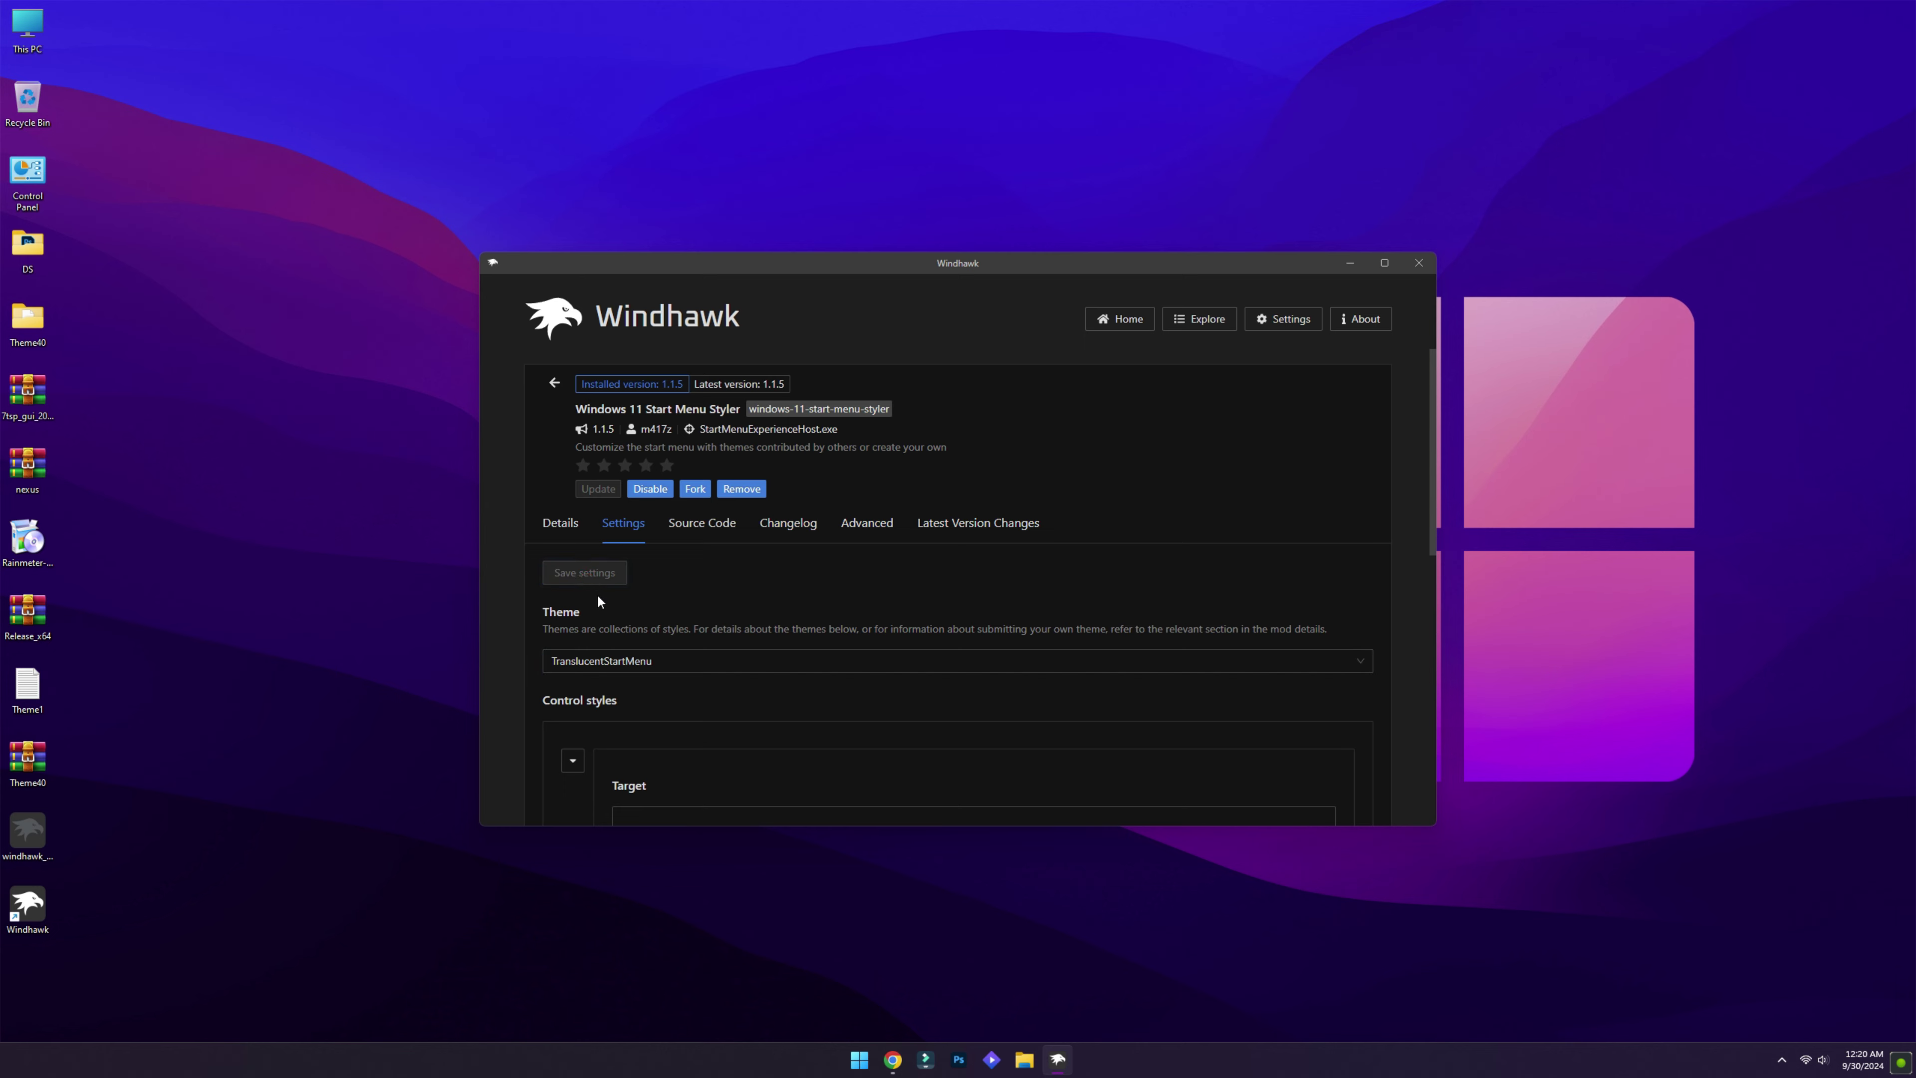
- Check the restyled Start menu against the desktop wallpaper, moving the Windhawk window up out of the way
{"action": "left_click", "coordinate": [866, 1058]}
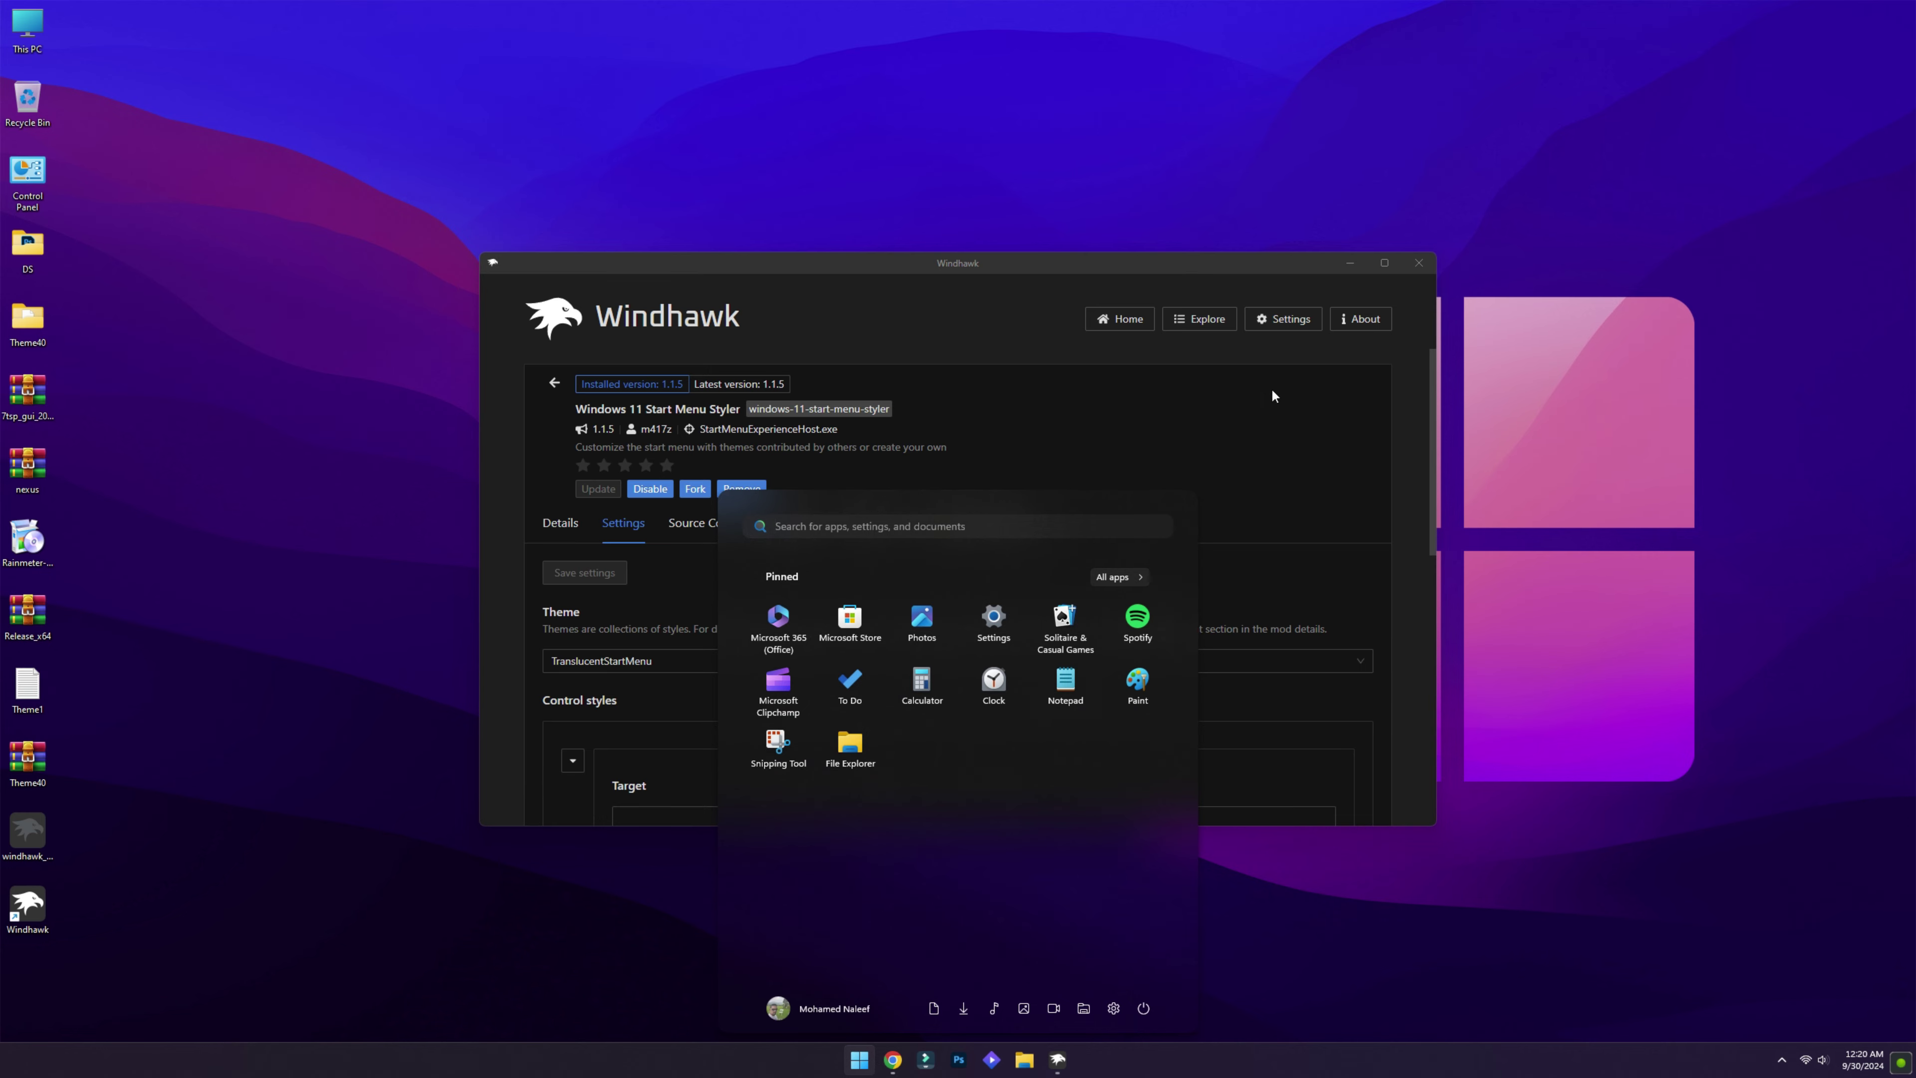
{"action": "left_click_drag", "start_coordinate": [1125, 277], "coordinate": [1147, 69]}
{"action": "left_click", "coordinate": [859, 1059]}
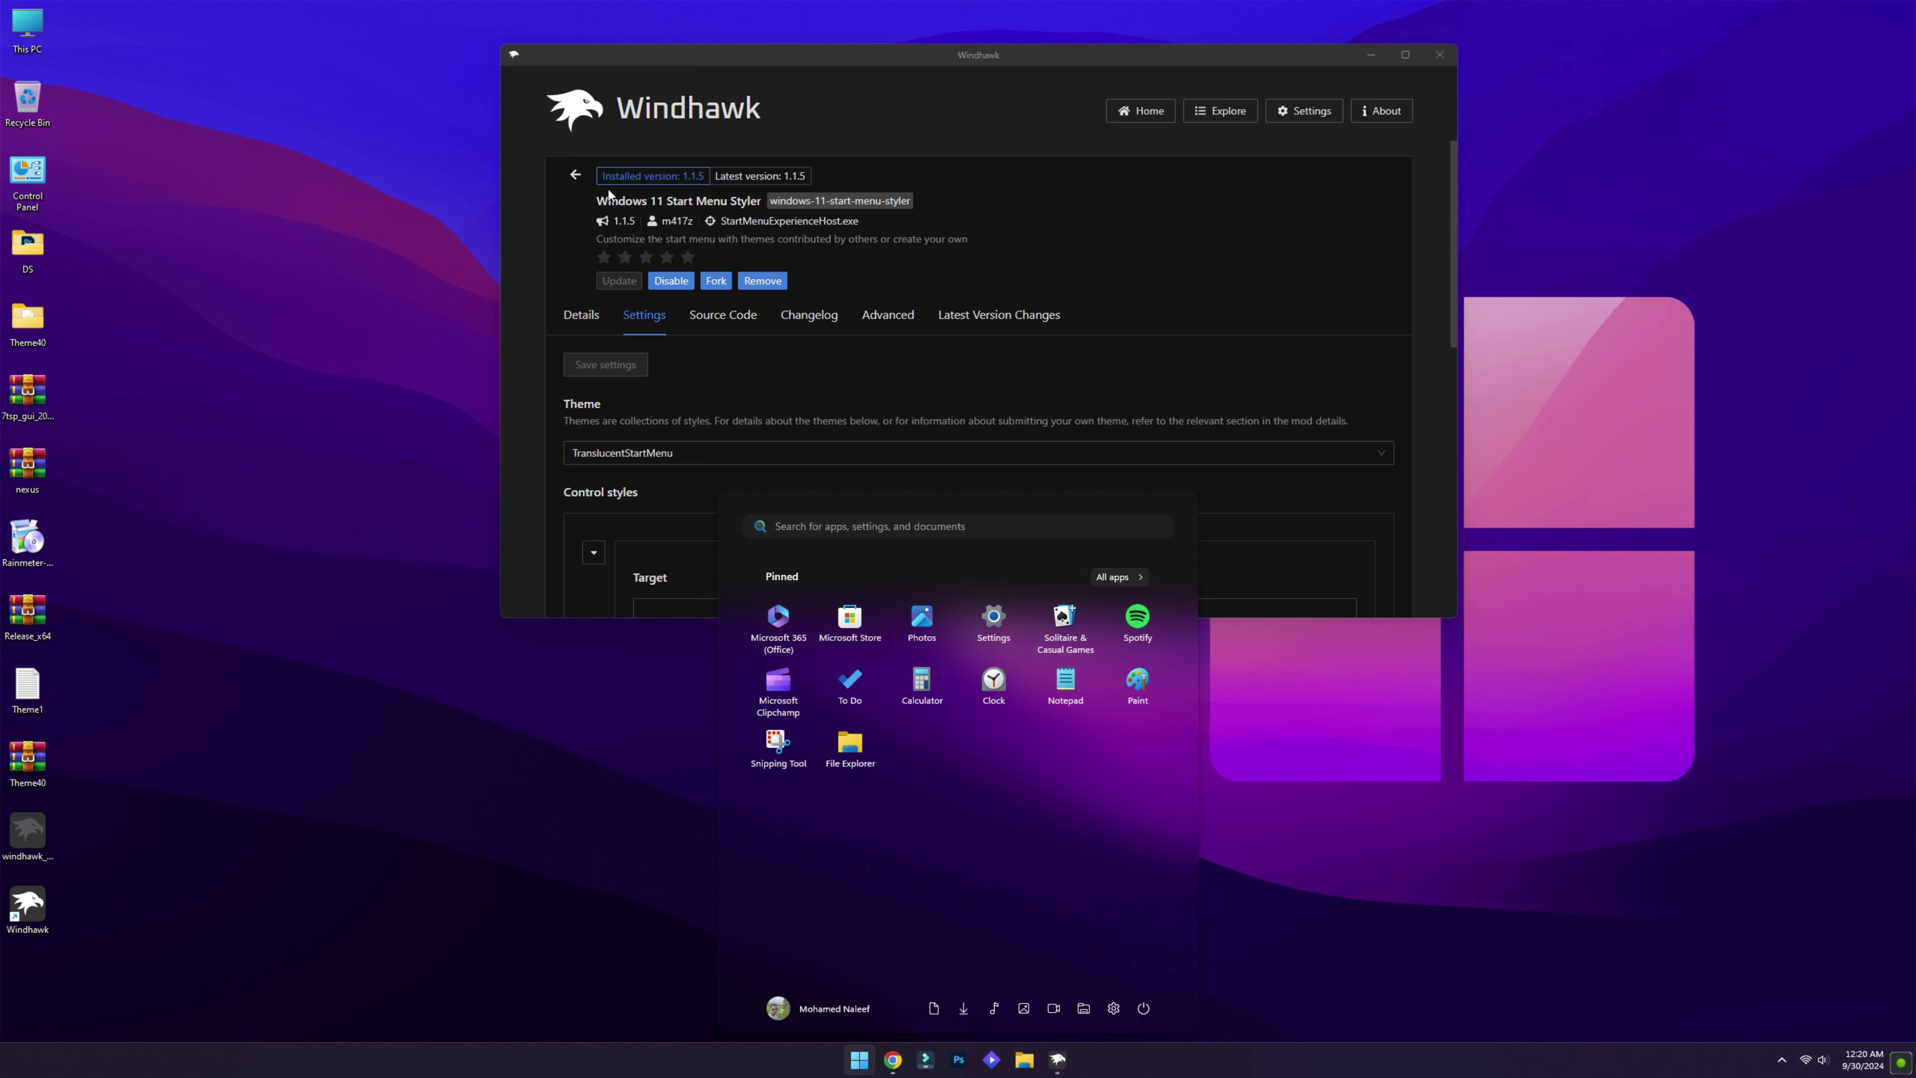
- Return to the styler search results and install Windows 11 Notification Center Styler, accepting the risk
{"action": "left_click", "coordinate": [578, 178]}
{"action": "left_click", "coordinate": [578, 177]}
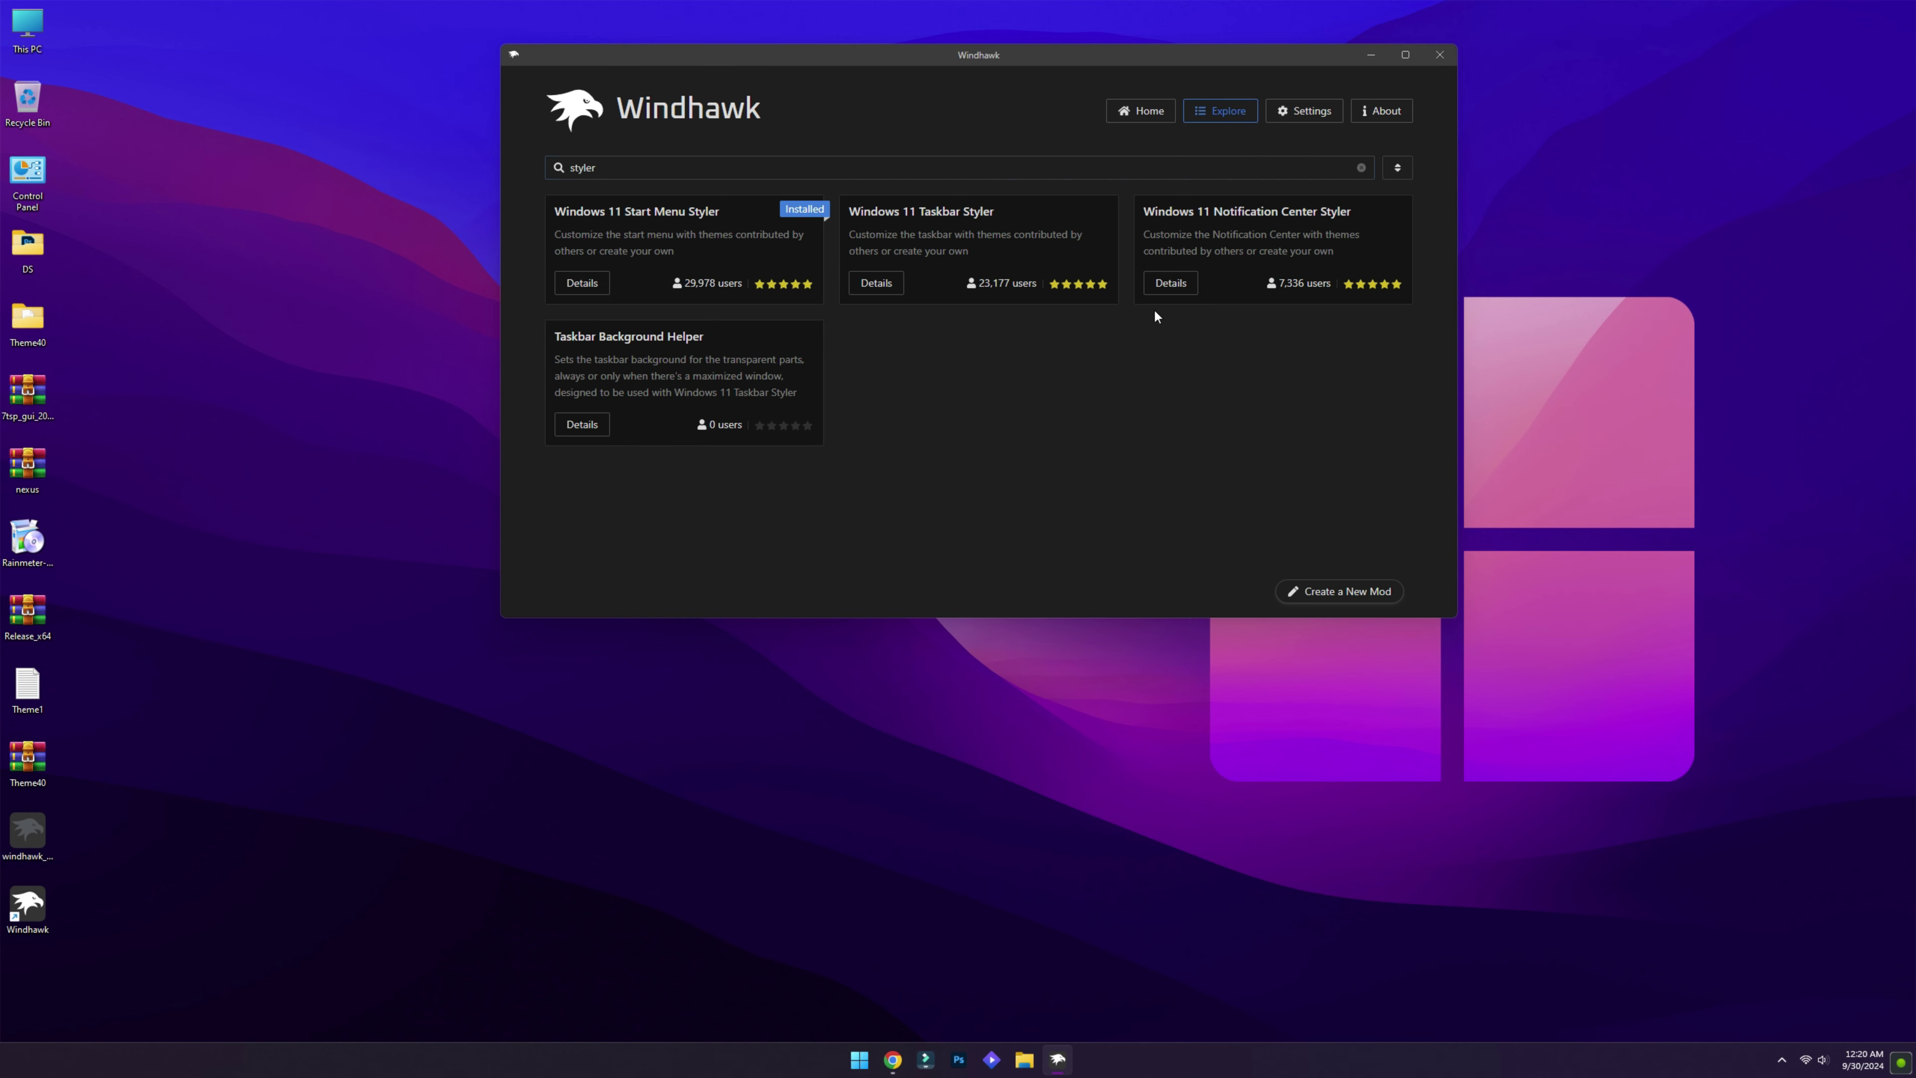
{"action": "left_click", "coordinate": [1163, 281]}
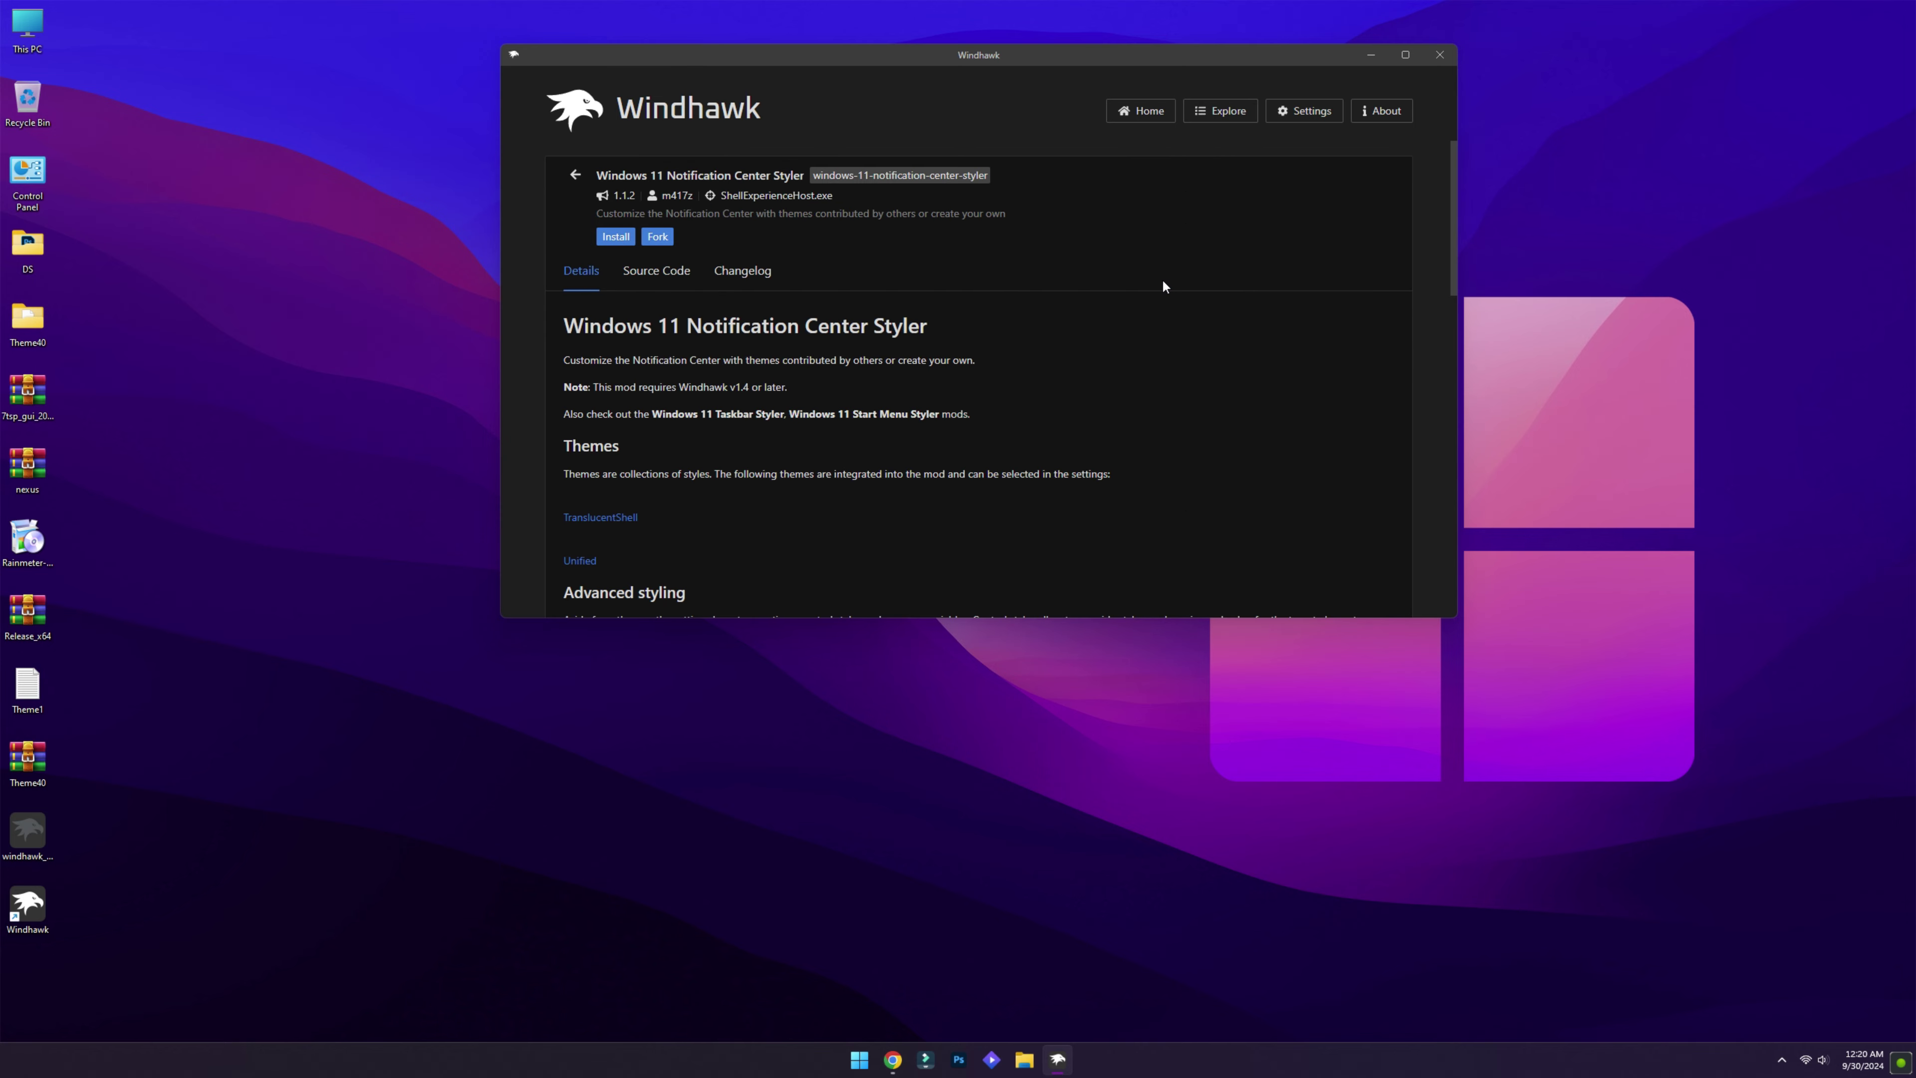
{"action": "left_click", "coordinate": [618, 237]}
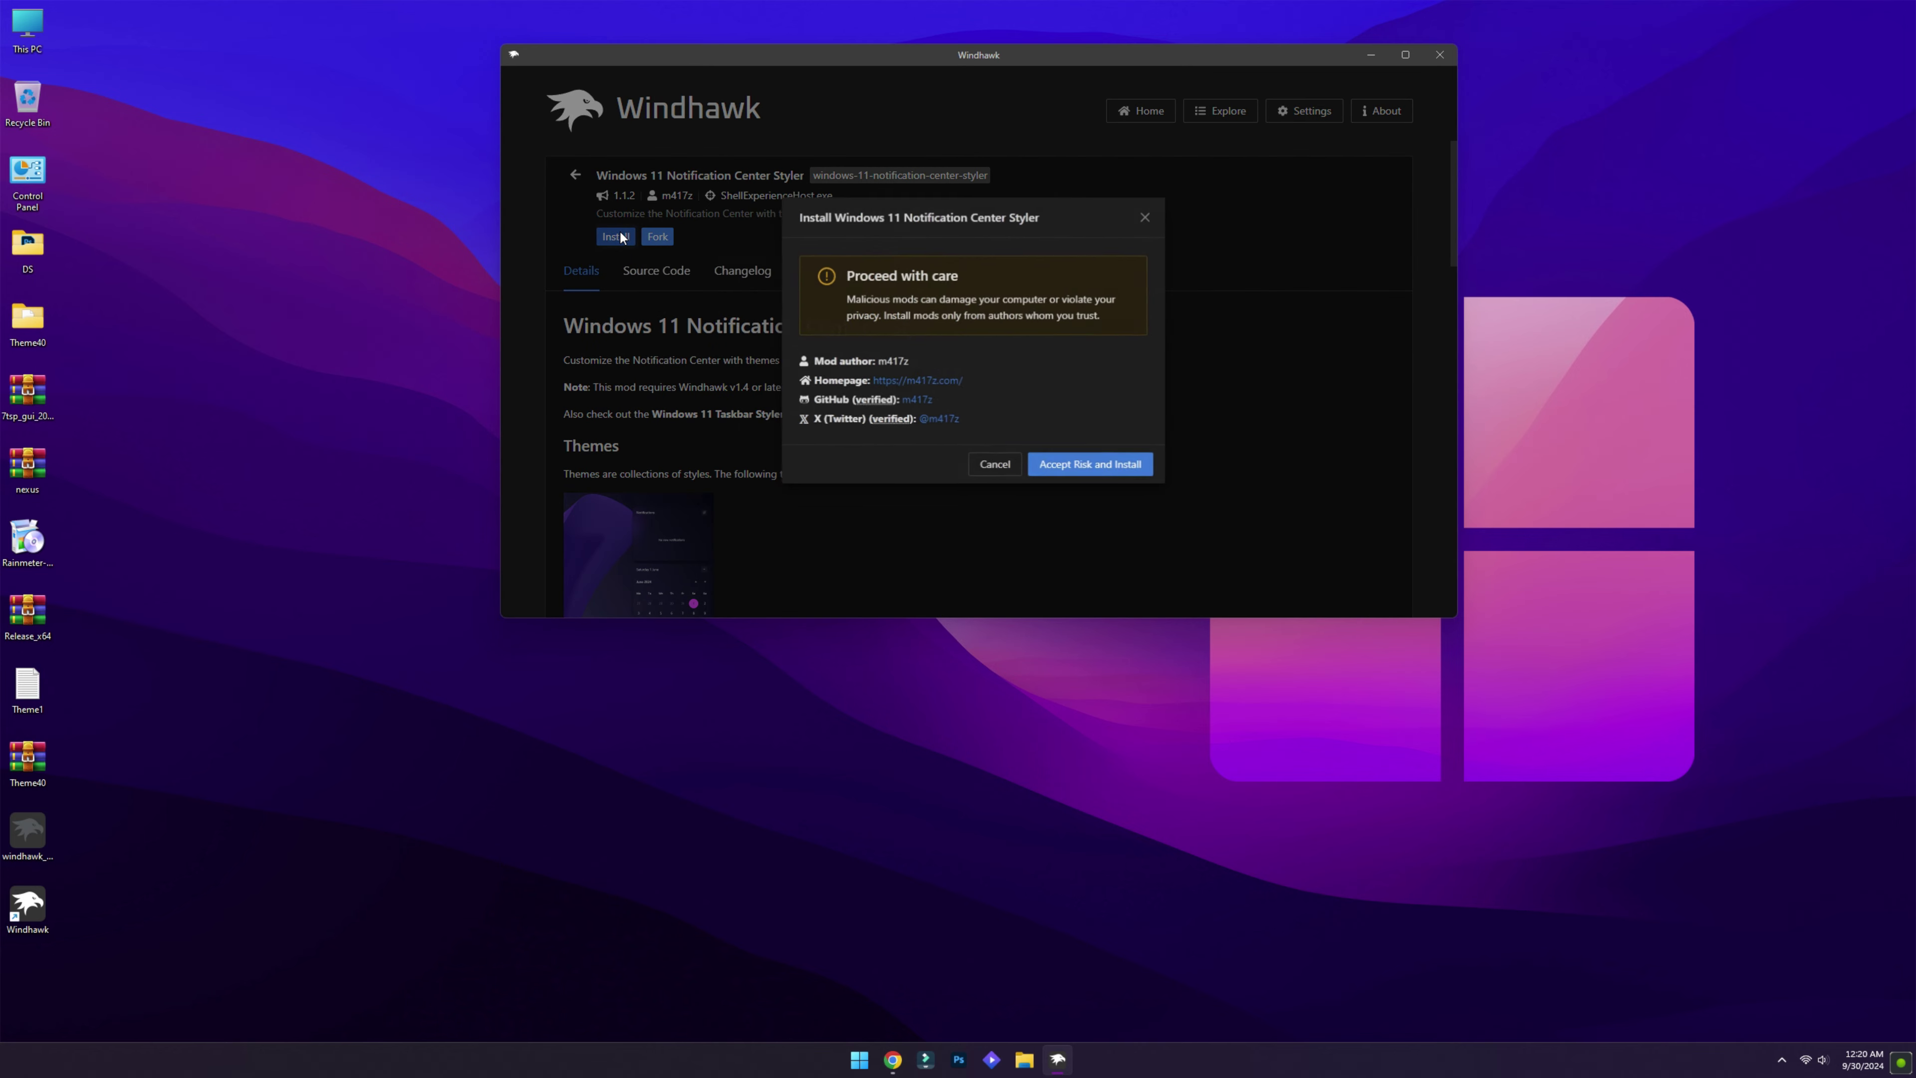
{"action": "left_click", "coordinate": [1082, 468]}
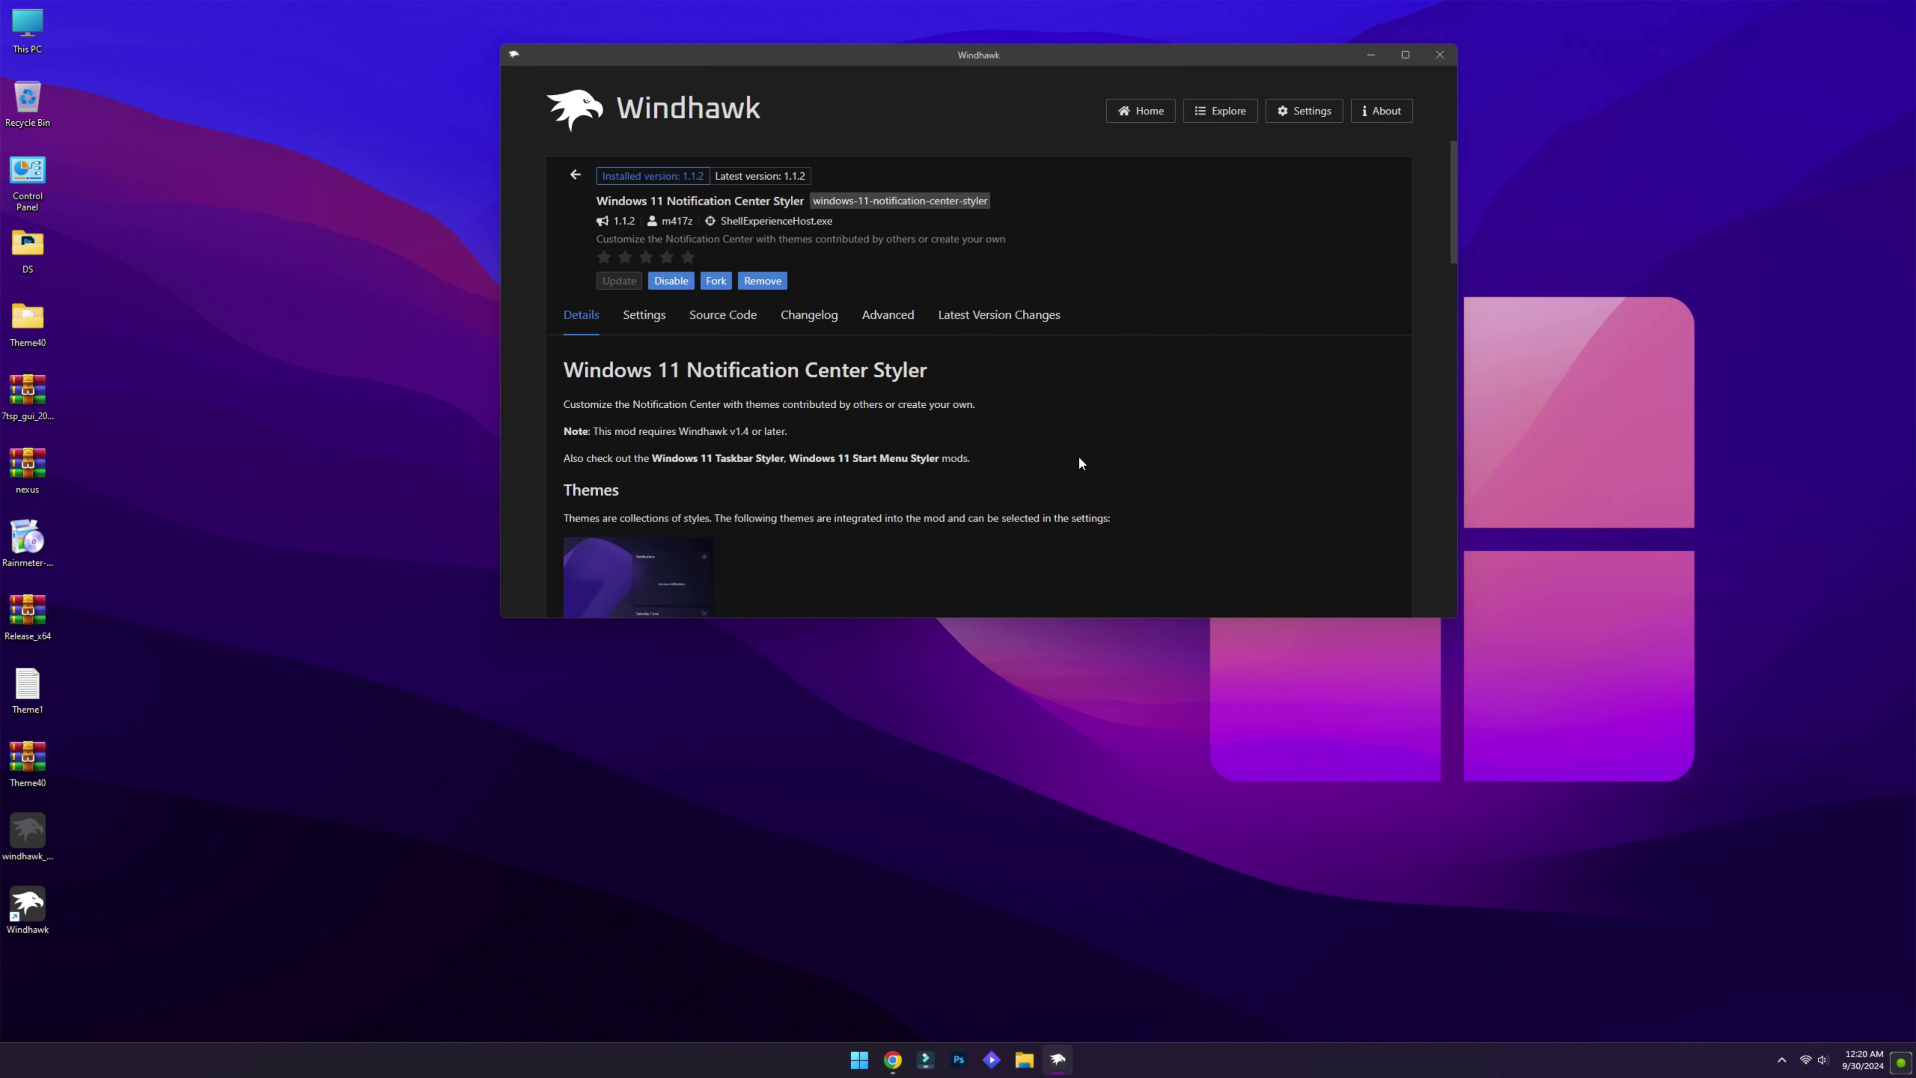
- Set the Notification Center Styler theme to TranslucentShell, save the mod settings and close Windhawk
{"action": "left_click", "coordinate": [655, 323]}
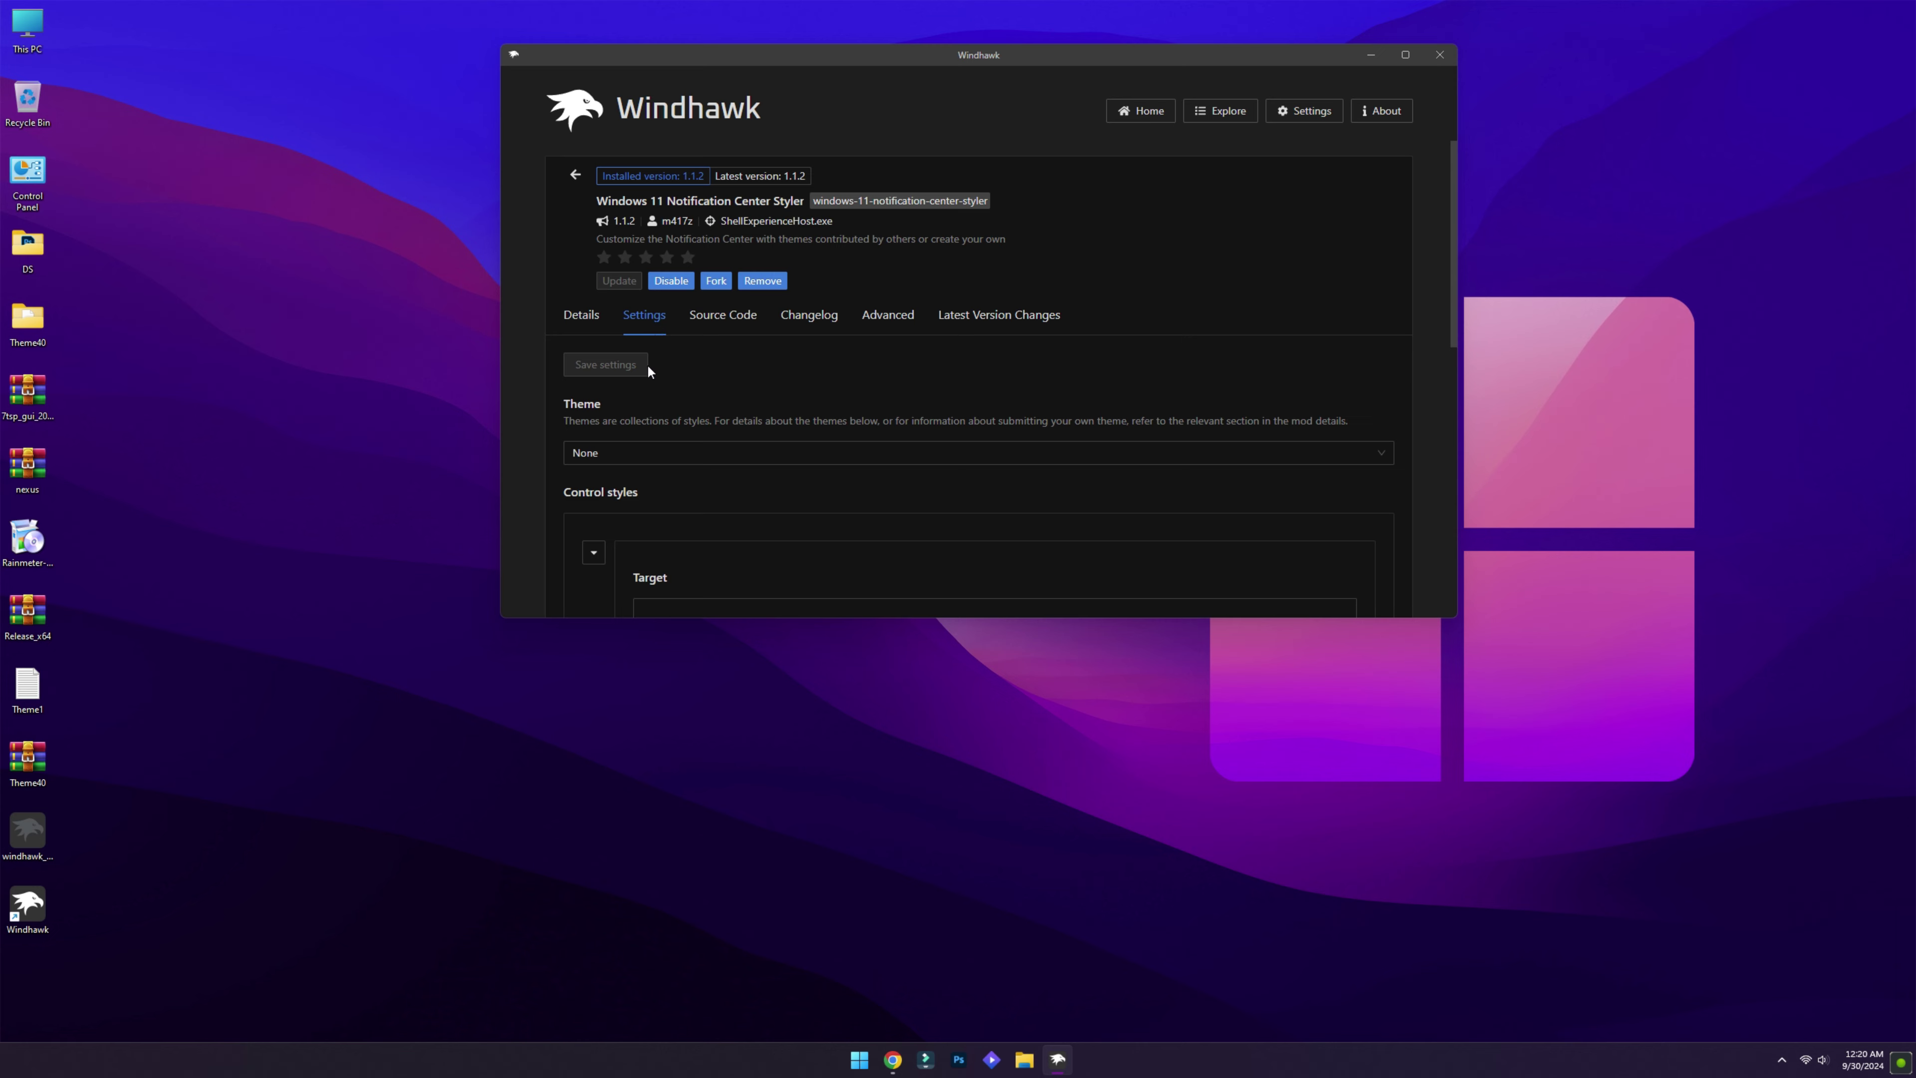
{"action": "left_click", "coordinate": [620, 452]}
{"action": "left_click", "coordinate": [617, 505]}
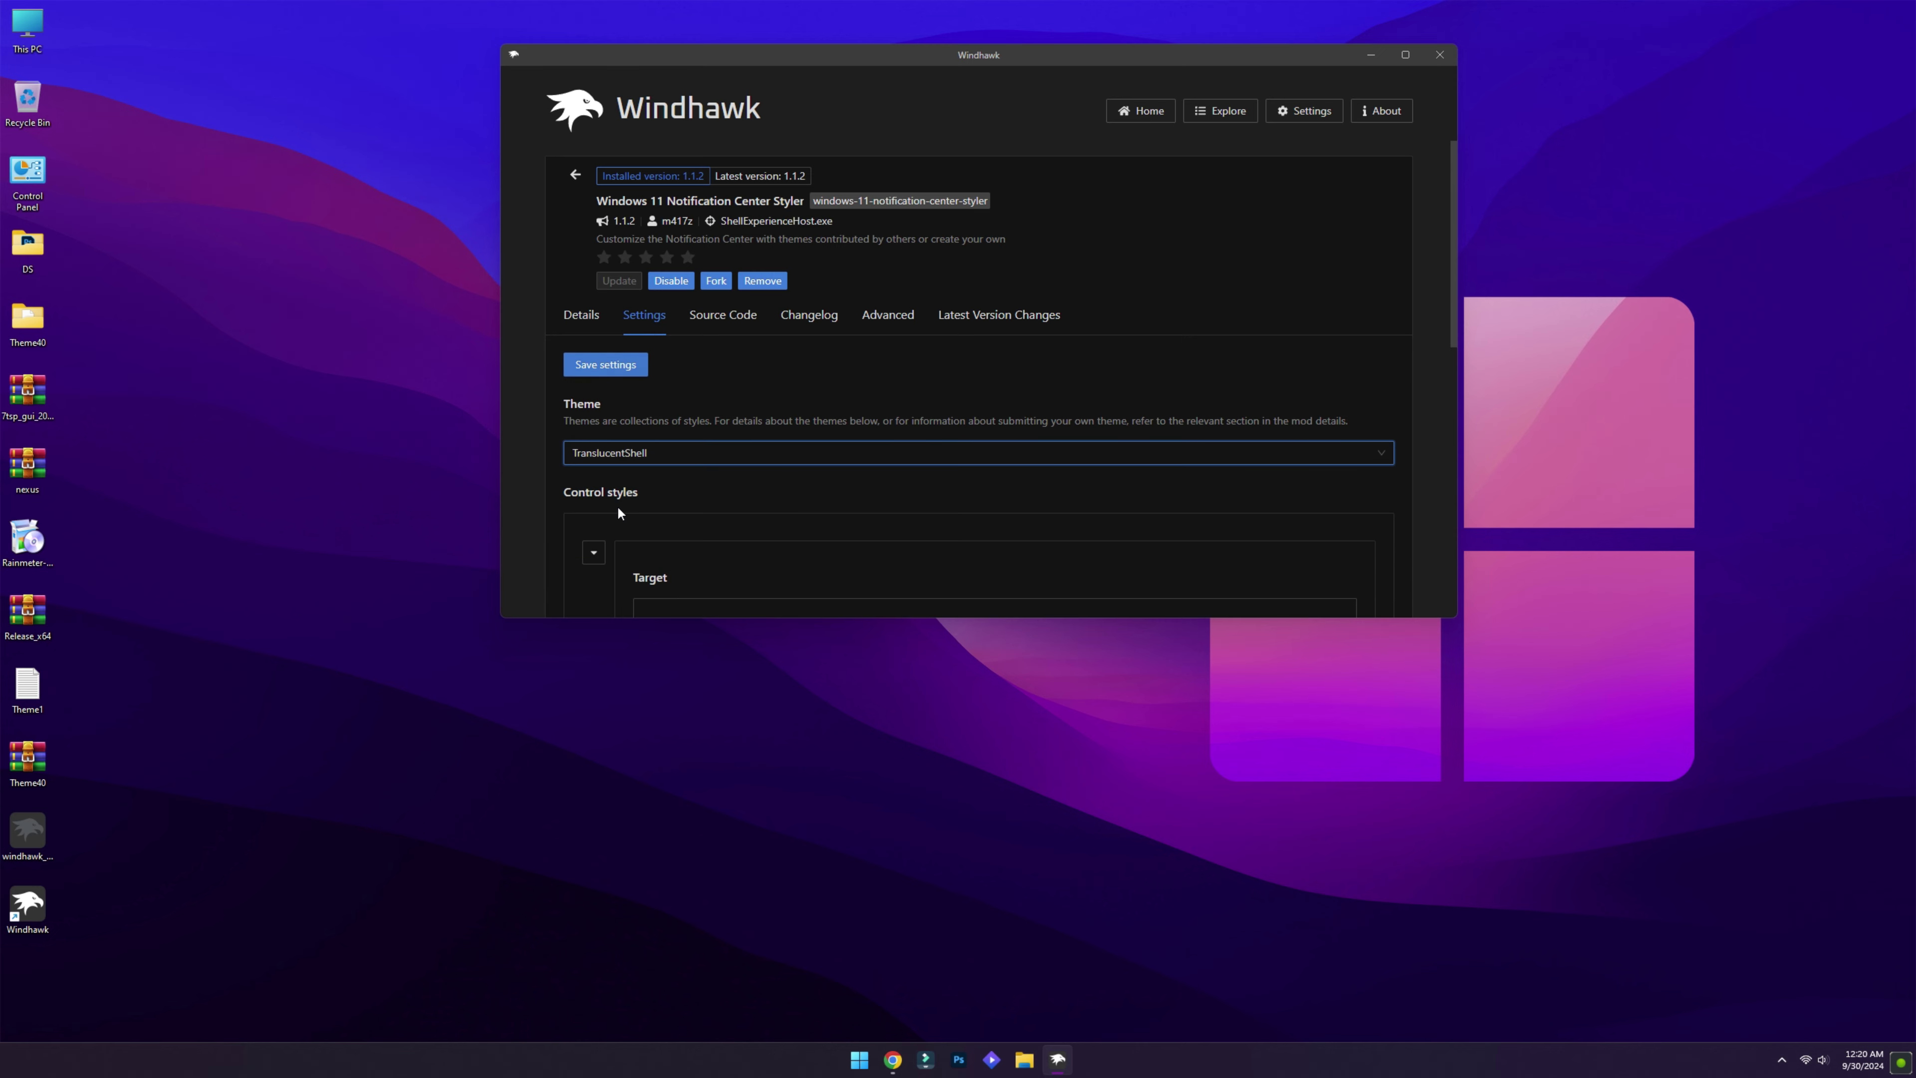
{"action": "left_click", "coordinate": [626, 365]}
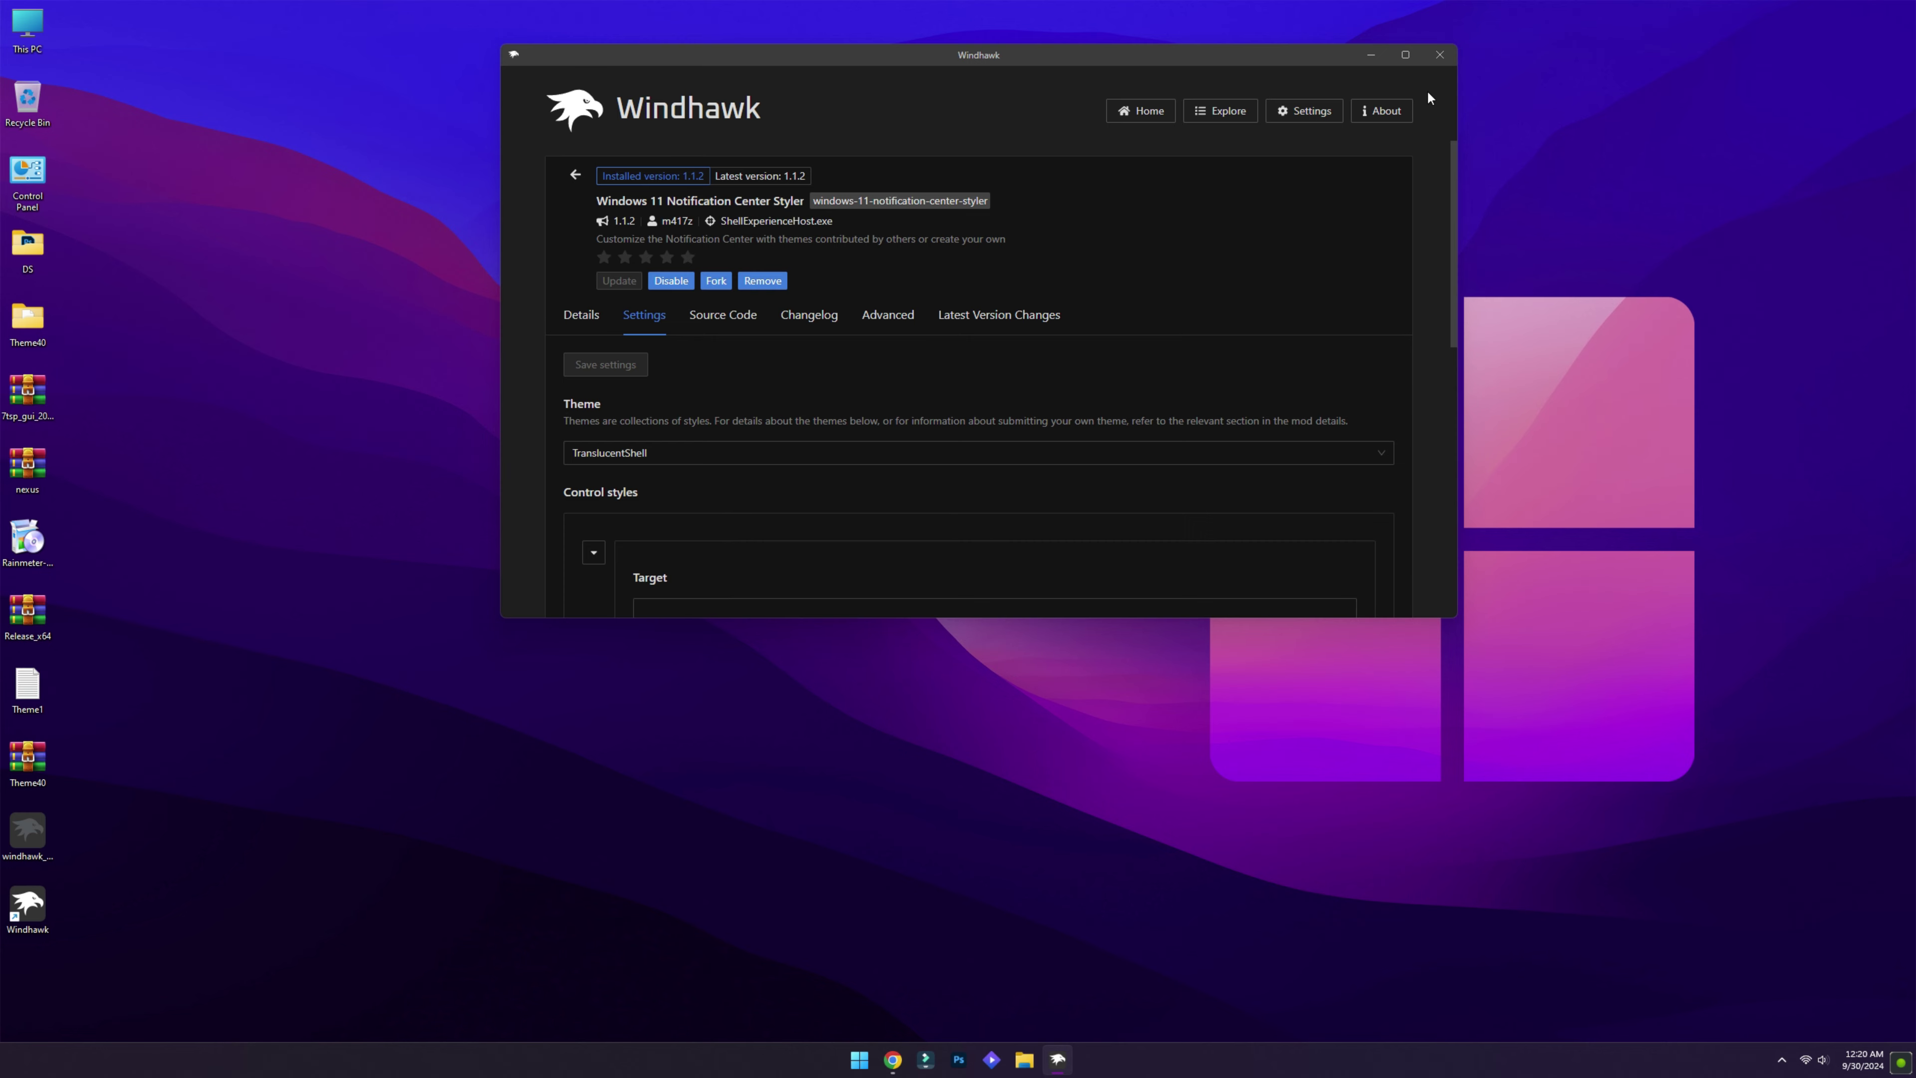
{"action": "left_click", "coordinate": [1440, 54]}
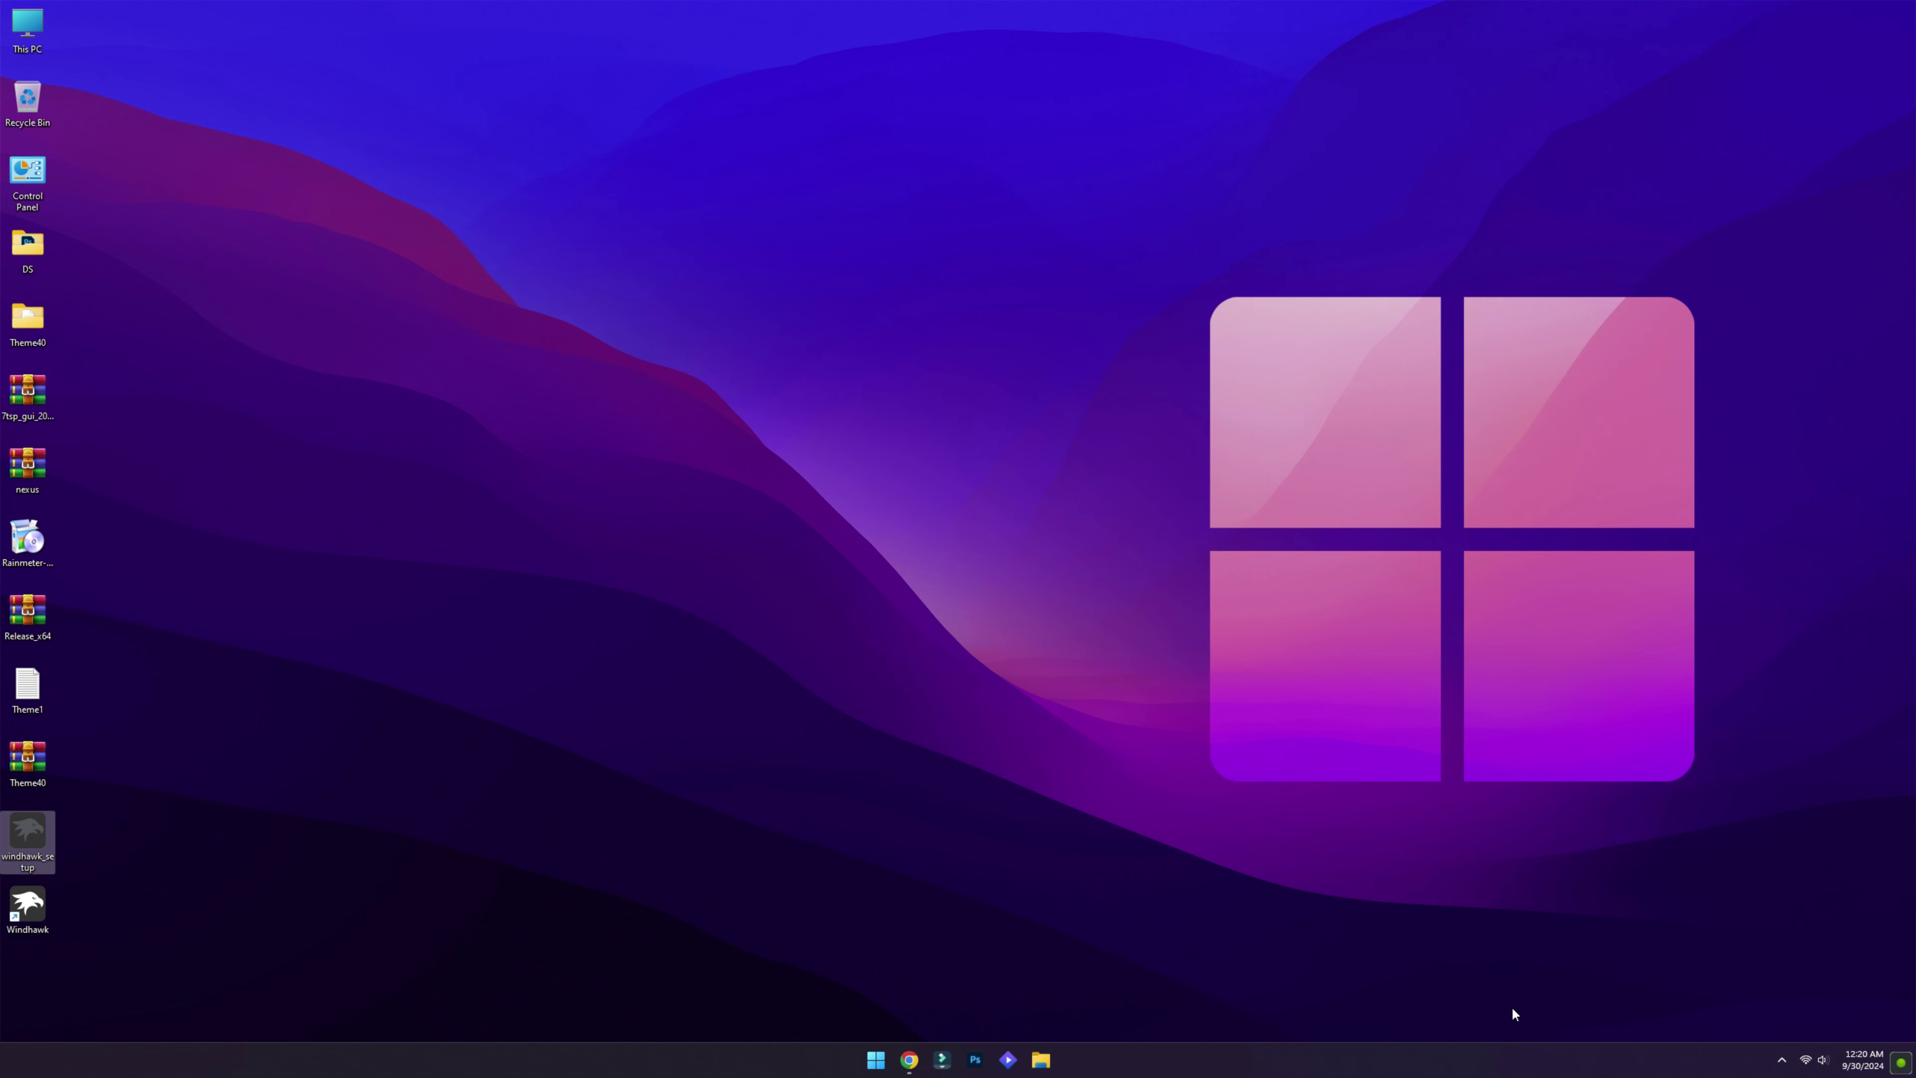
- Check the restyled notification center on the desktop and clear all of its notifications
{"action": "left_click", "coordinate": [1860, 1060]}
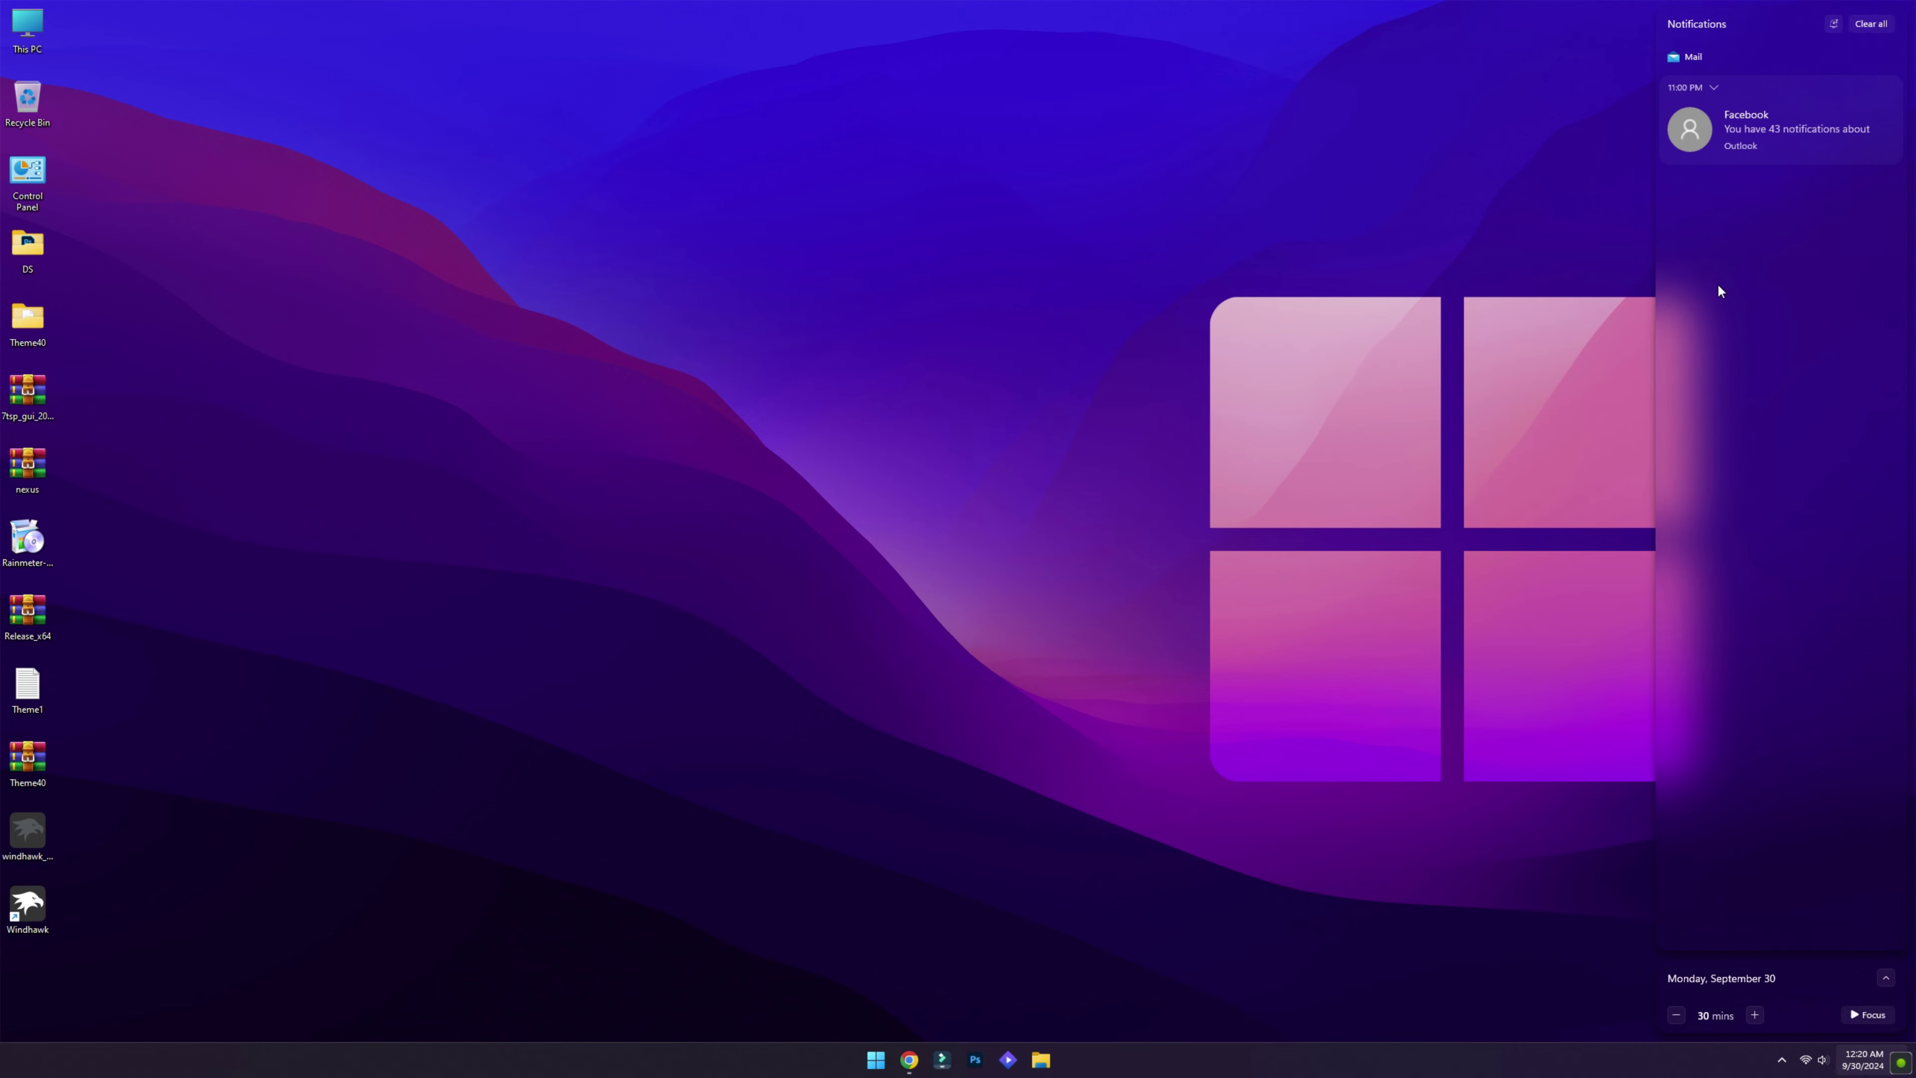
{"action": "left_click", "coordinate": [1870, 24]}
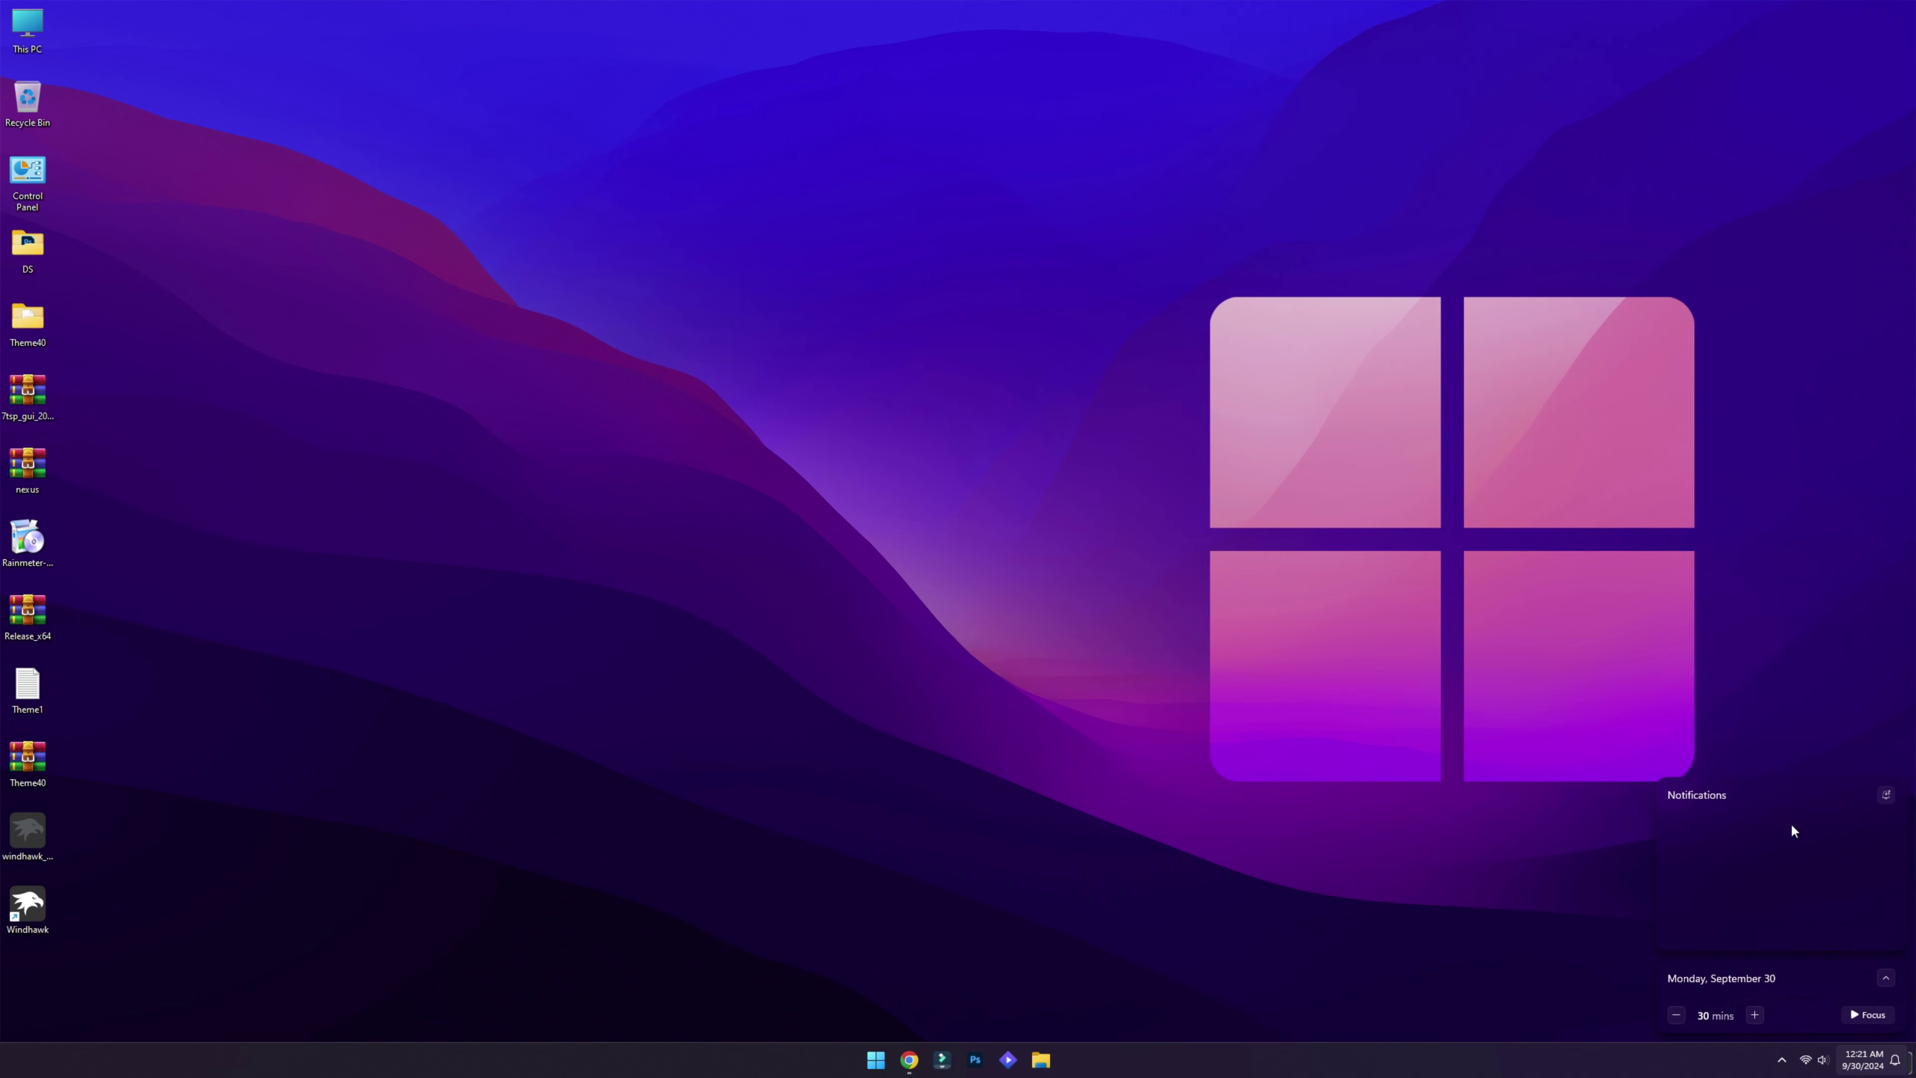
{"action": "left_click", "coordinate": [1006, 866]}
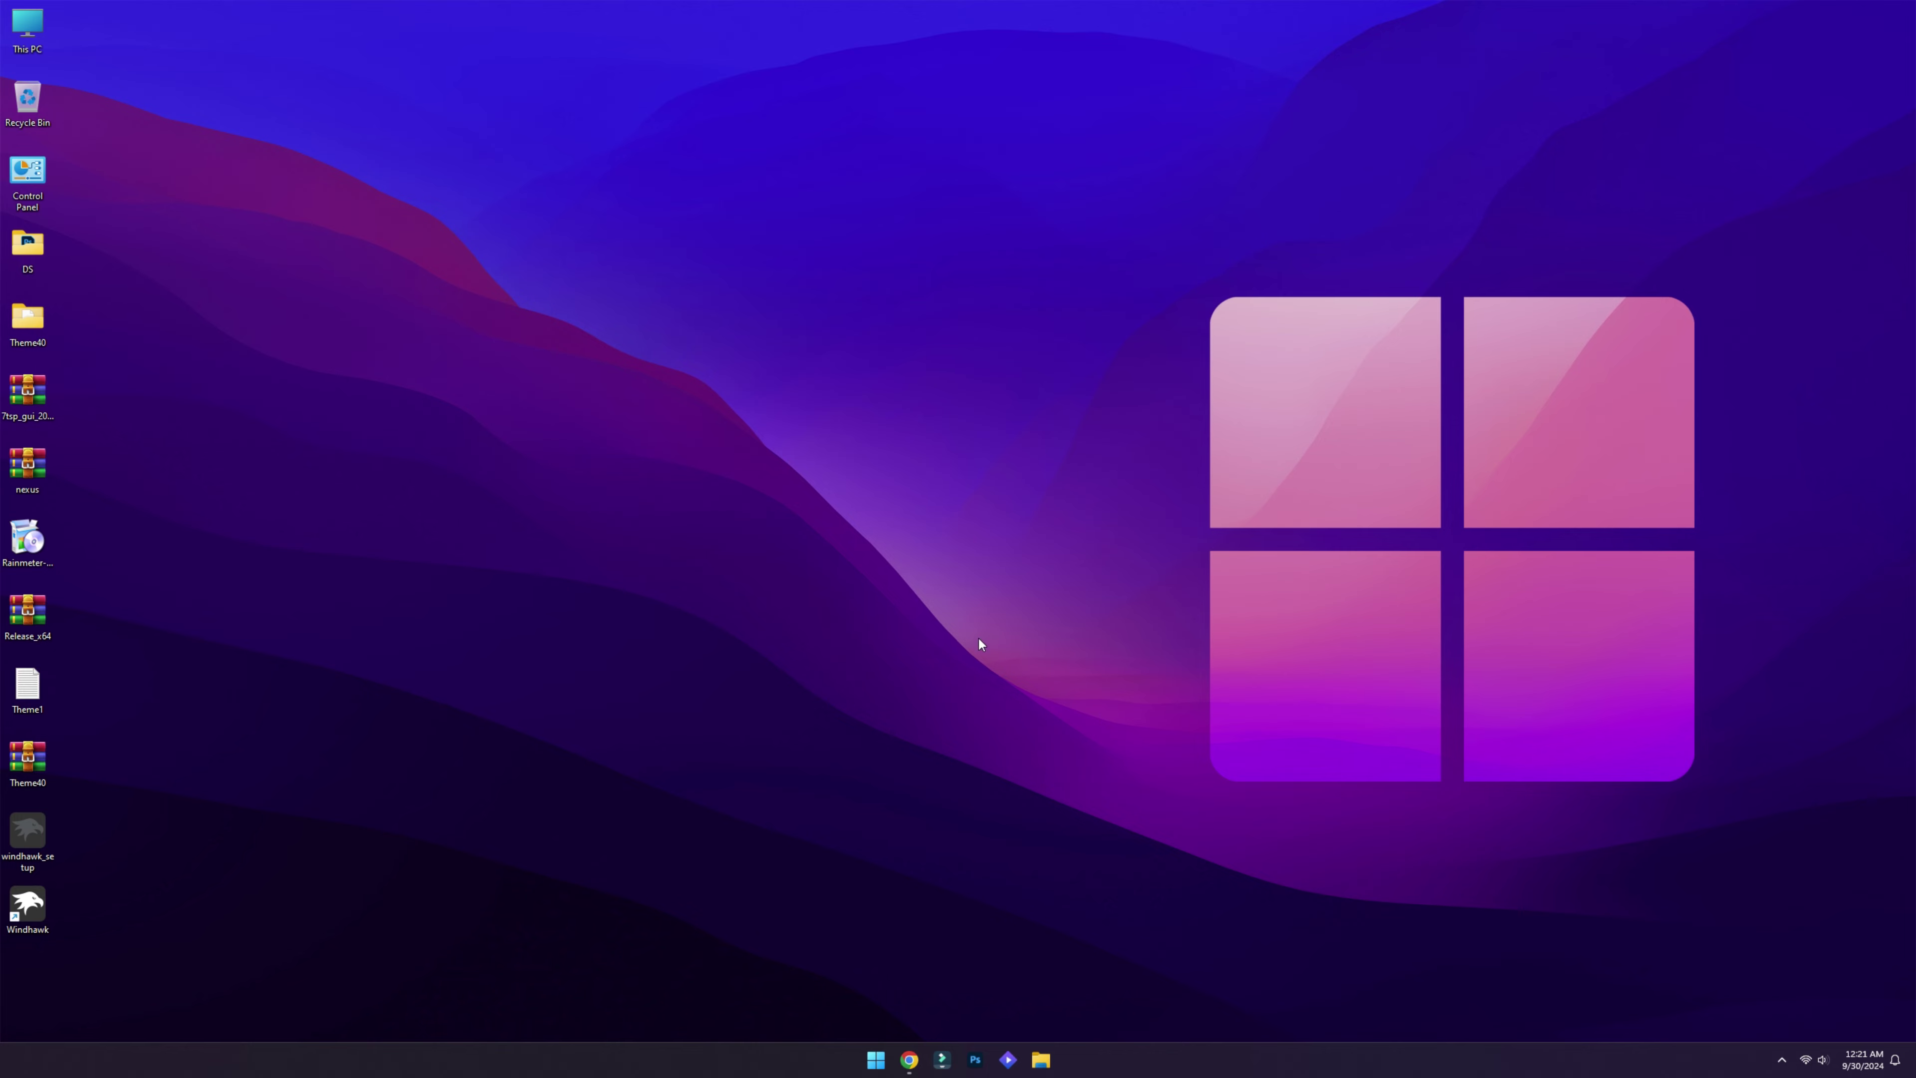
- Extract the Release_x64 archive to a folder on the desktop
{"action": "right_click", "coordinate": [37, 618]}
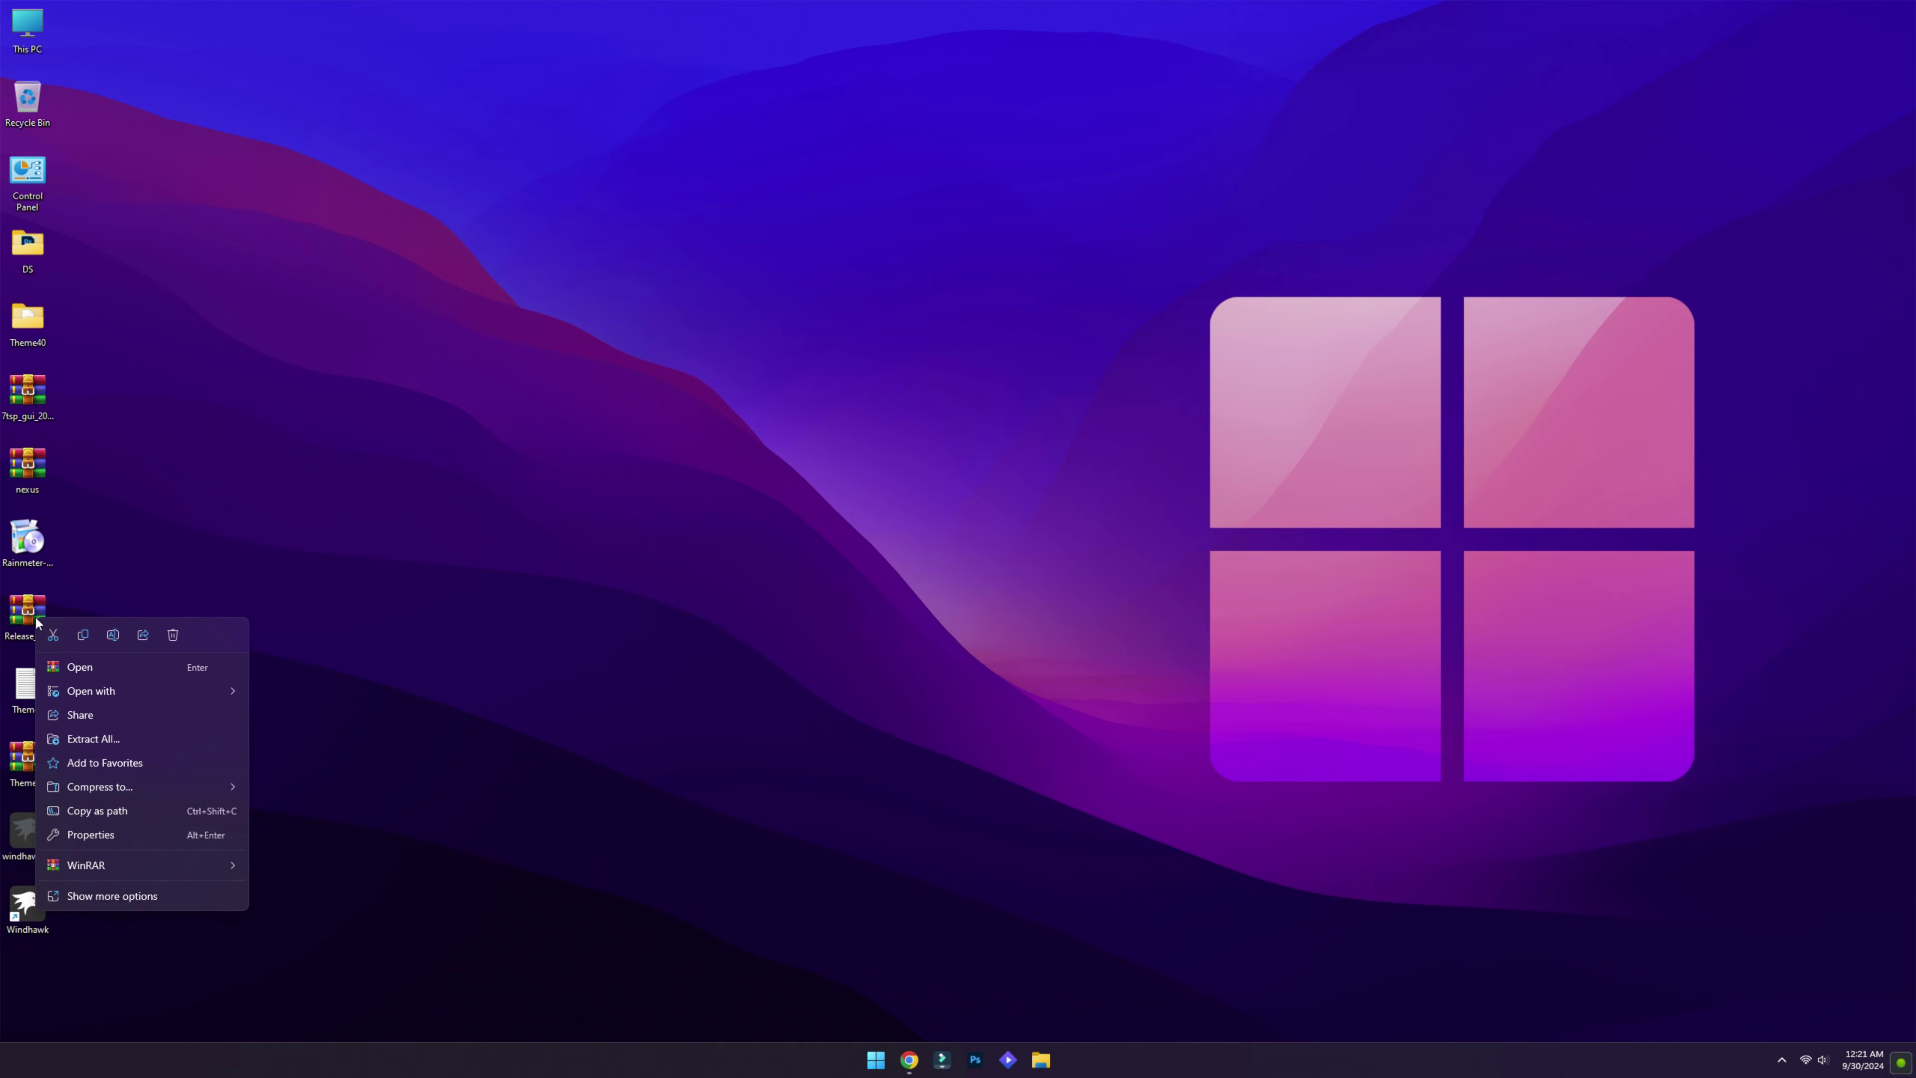
{"action": "left_click", "coordinate": [97, 737]}
{"action": "left_click", "coordinate": [1100, 677]}
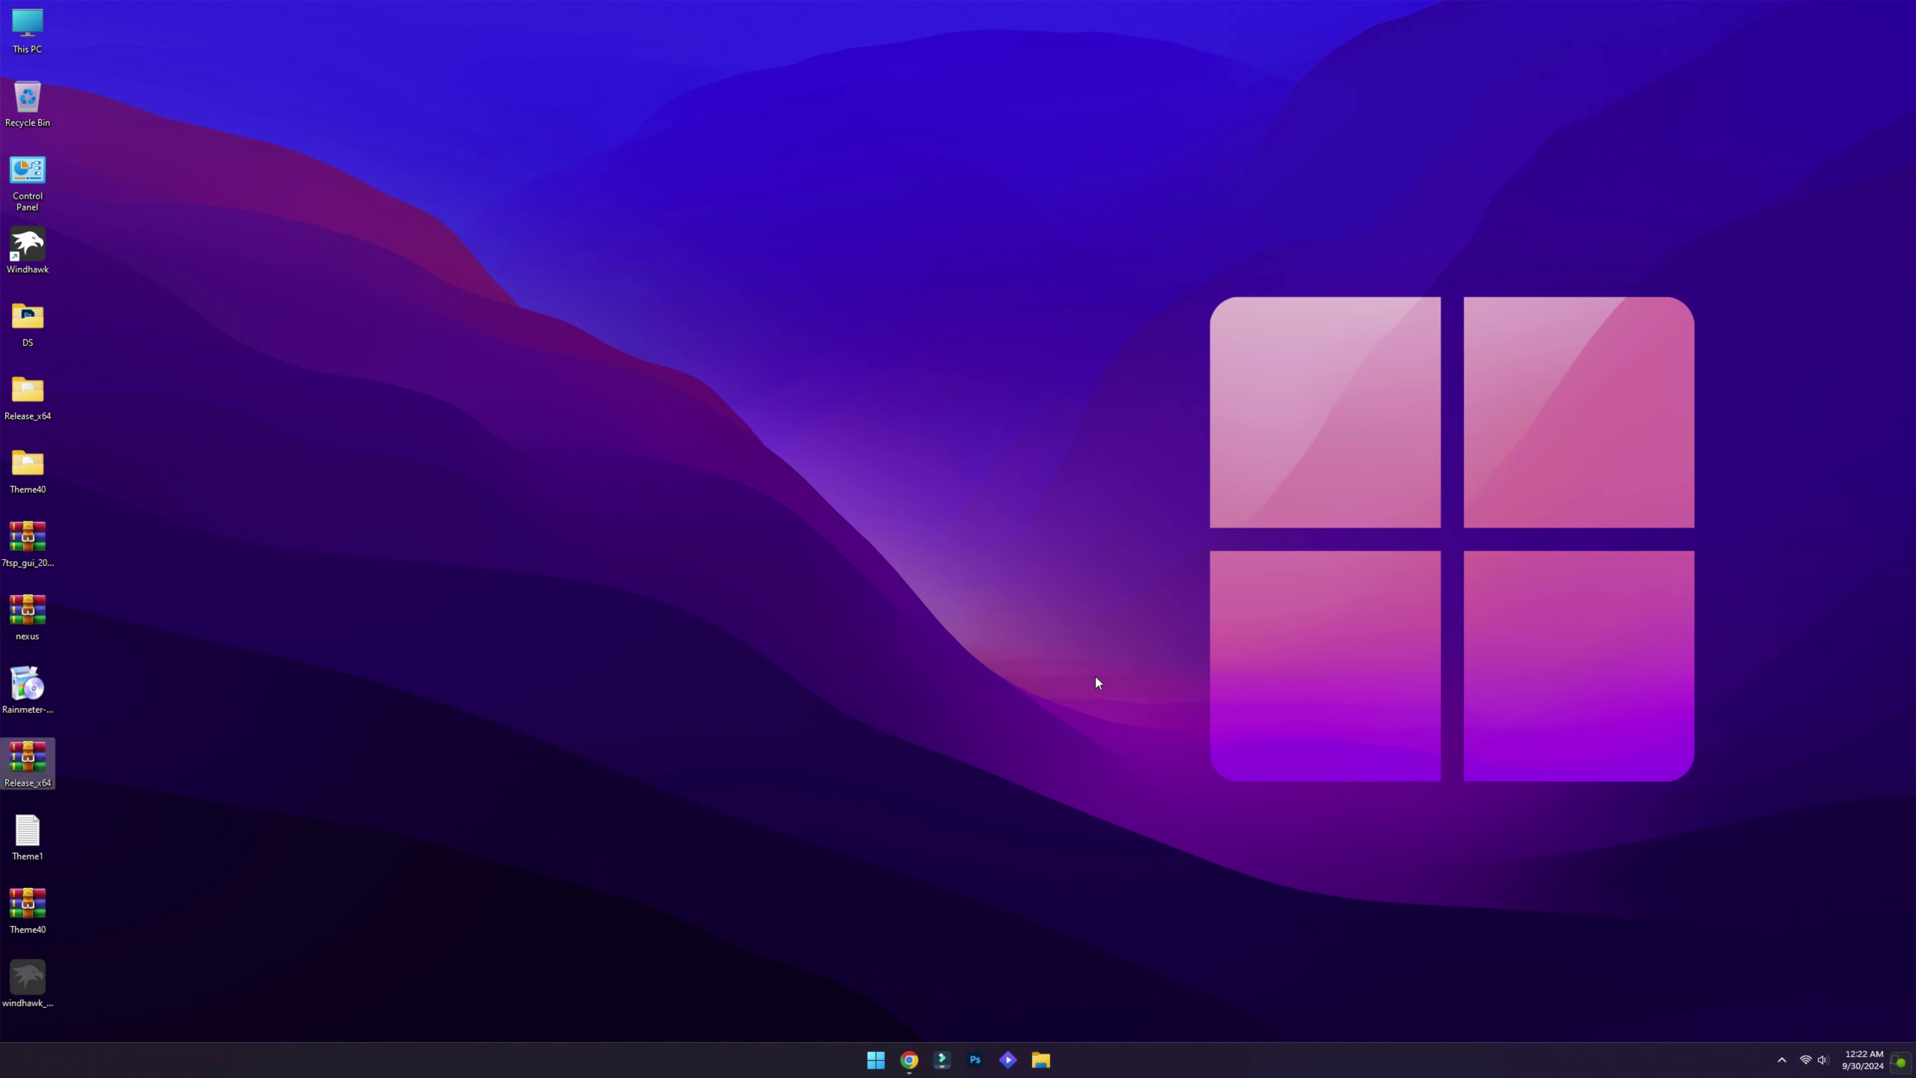
- Move the extracted Release_x64 folder from the desktop to the root of the WIN11Pro (C:) drive
{"action": "right_click", "coordinate": [28, 397]}
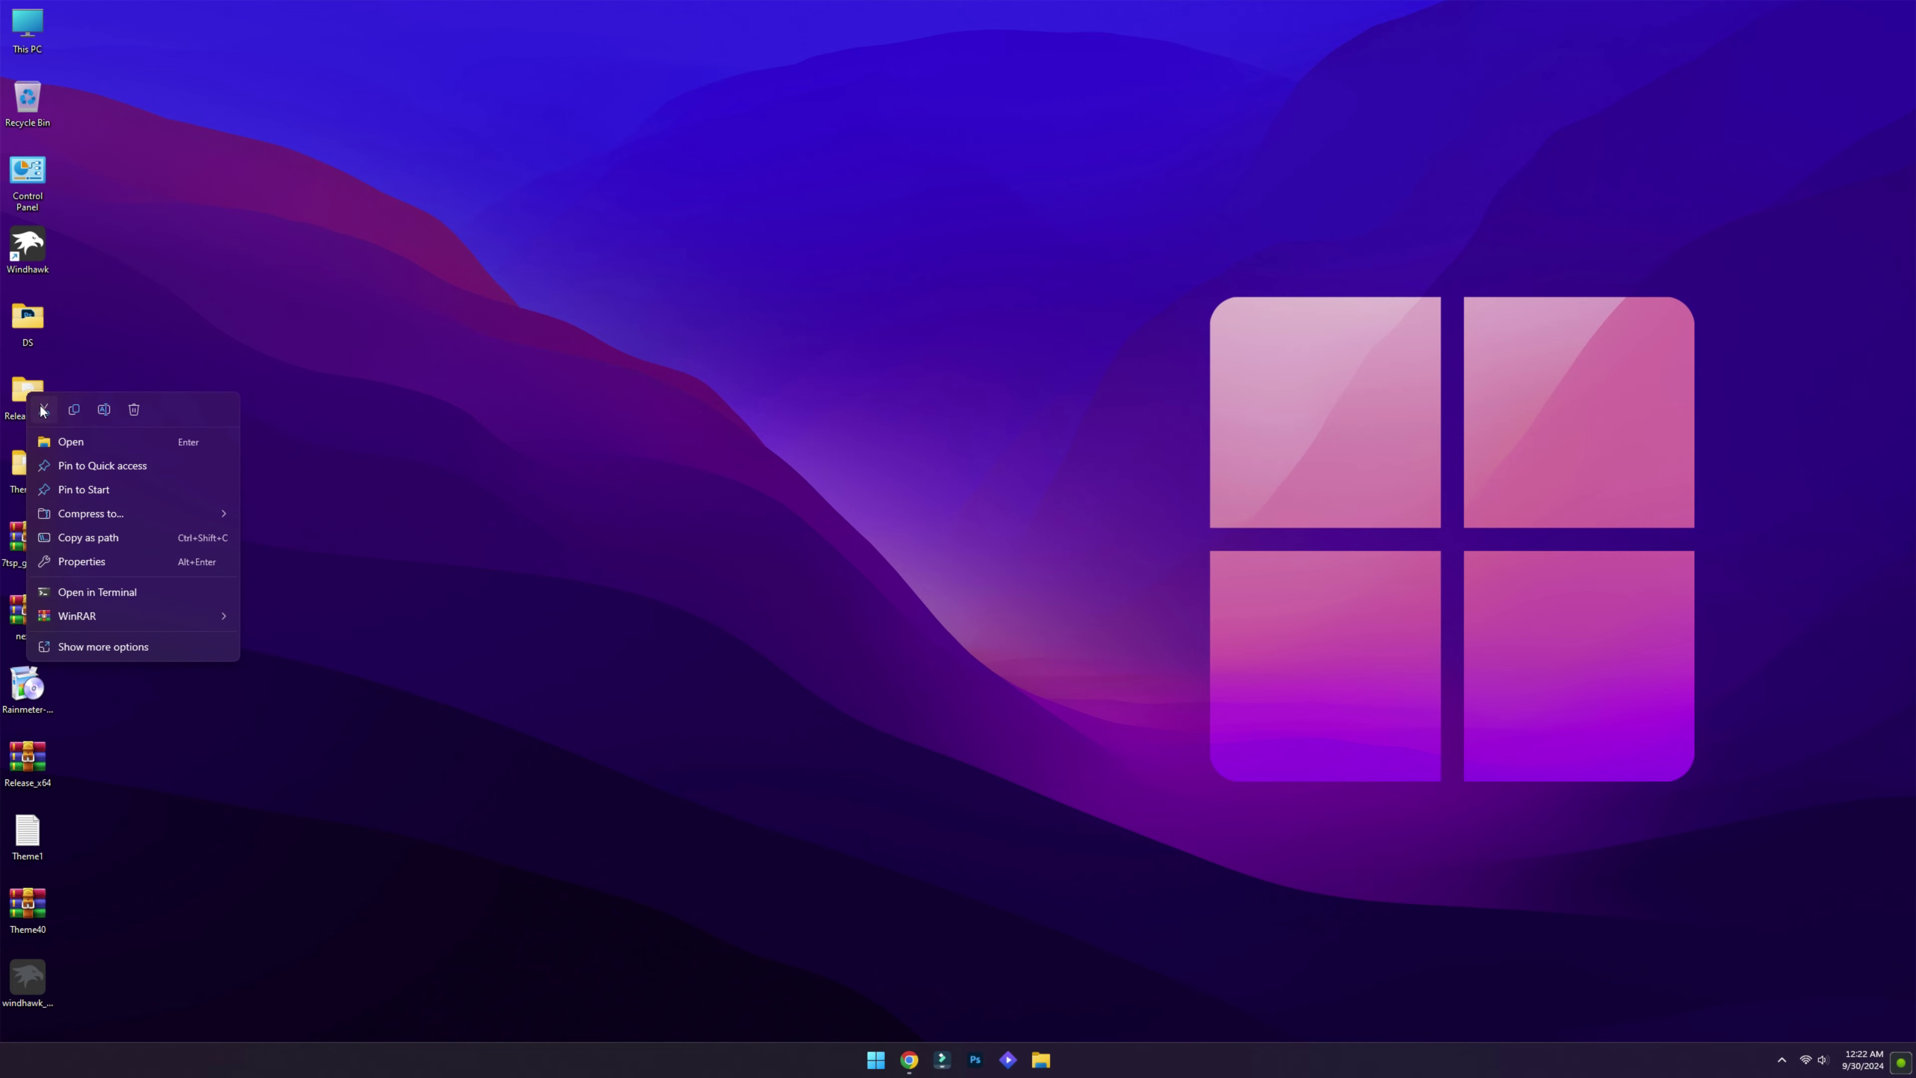
{"action": "left_click", "coordinate": [43, 410]}
{"action": "double_click", "coordinate": [30, 21]}
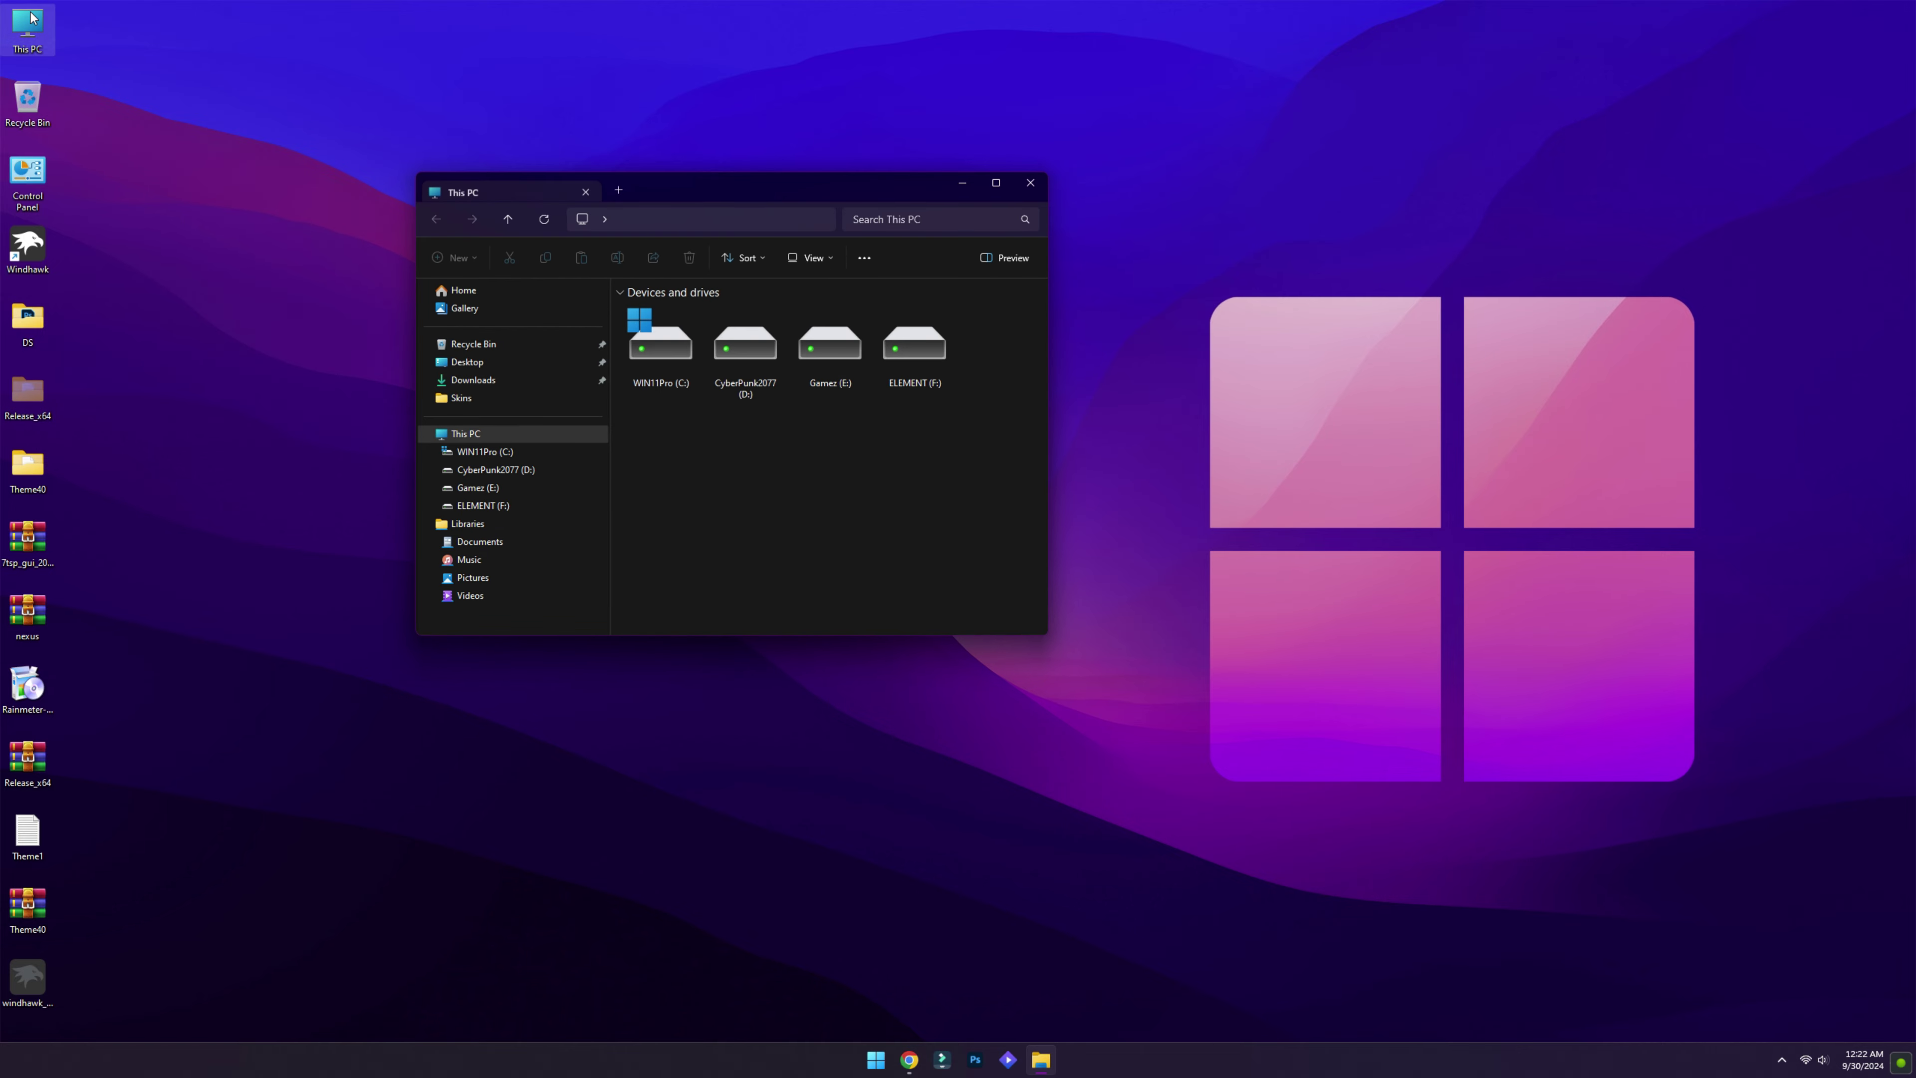
{"action": "double_click", "coordinate": [641, 345]}
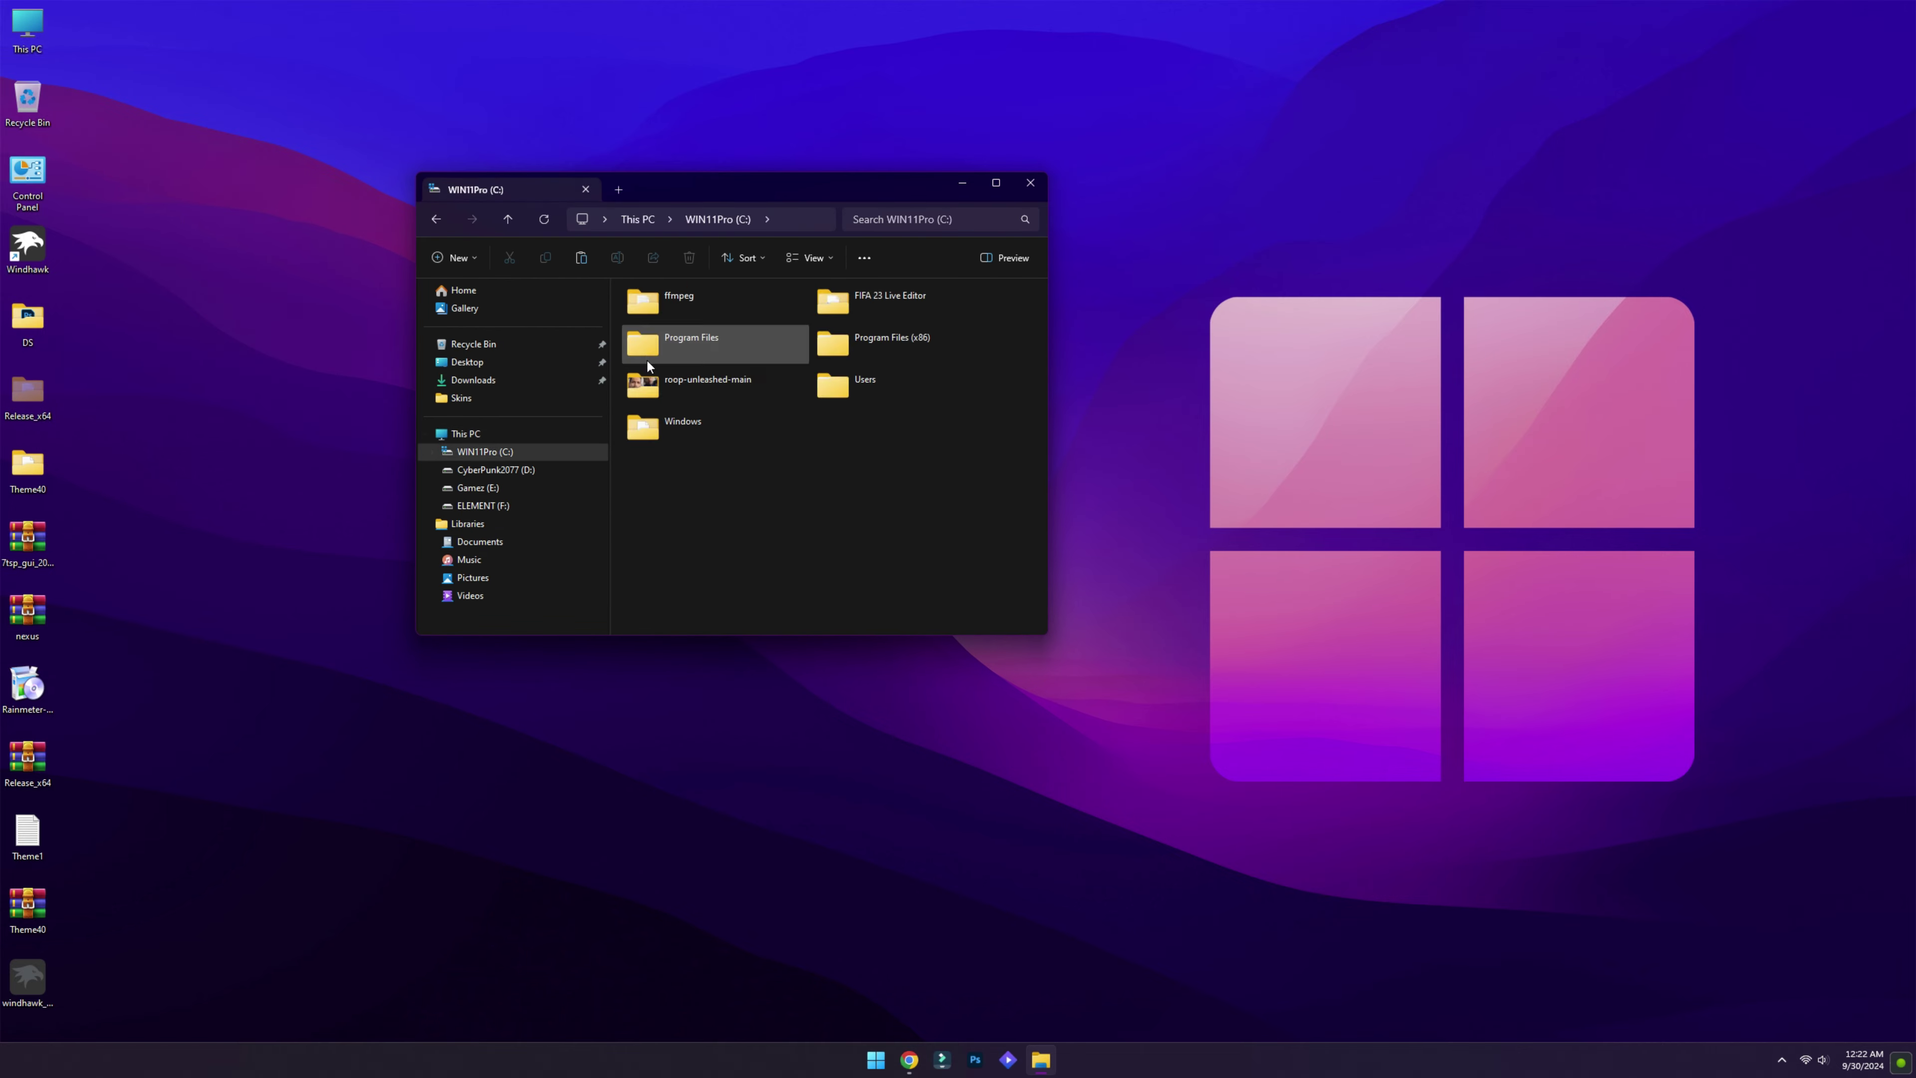
{"action": "right_click", "coordinate": [777, 532]}
{"action": "left_click", "coordinate": [795, 548]}
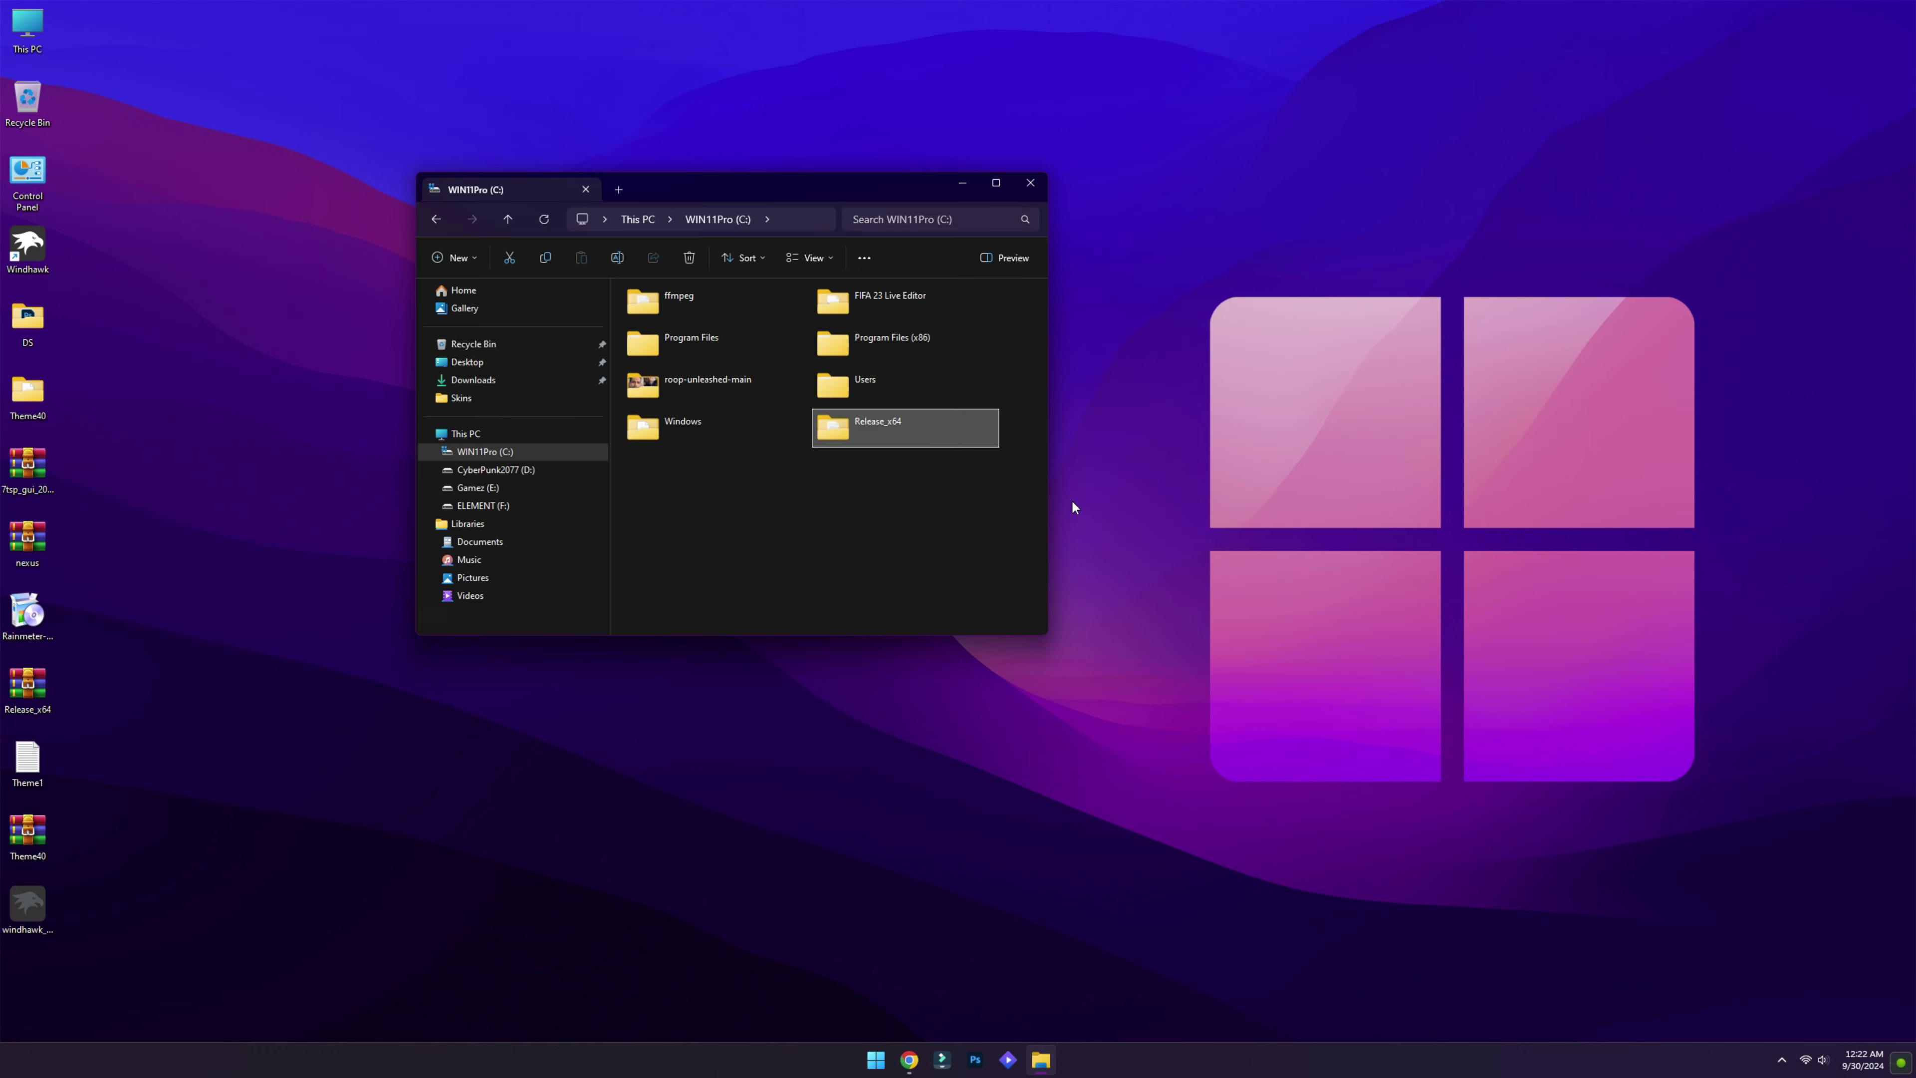
- In the Release folder's config file, set the dark section's a value to 80, save it and close it
{"action": "double_click", "coordinate": [914, 438]}
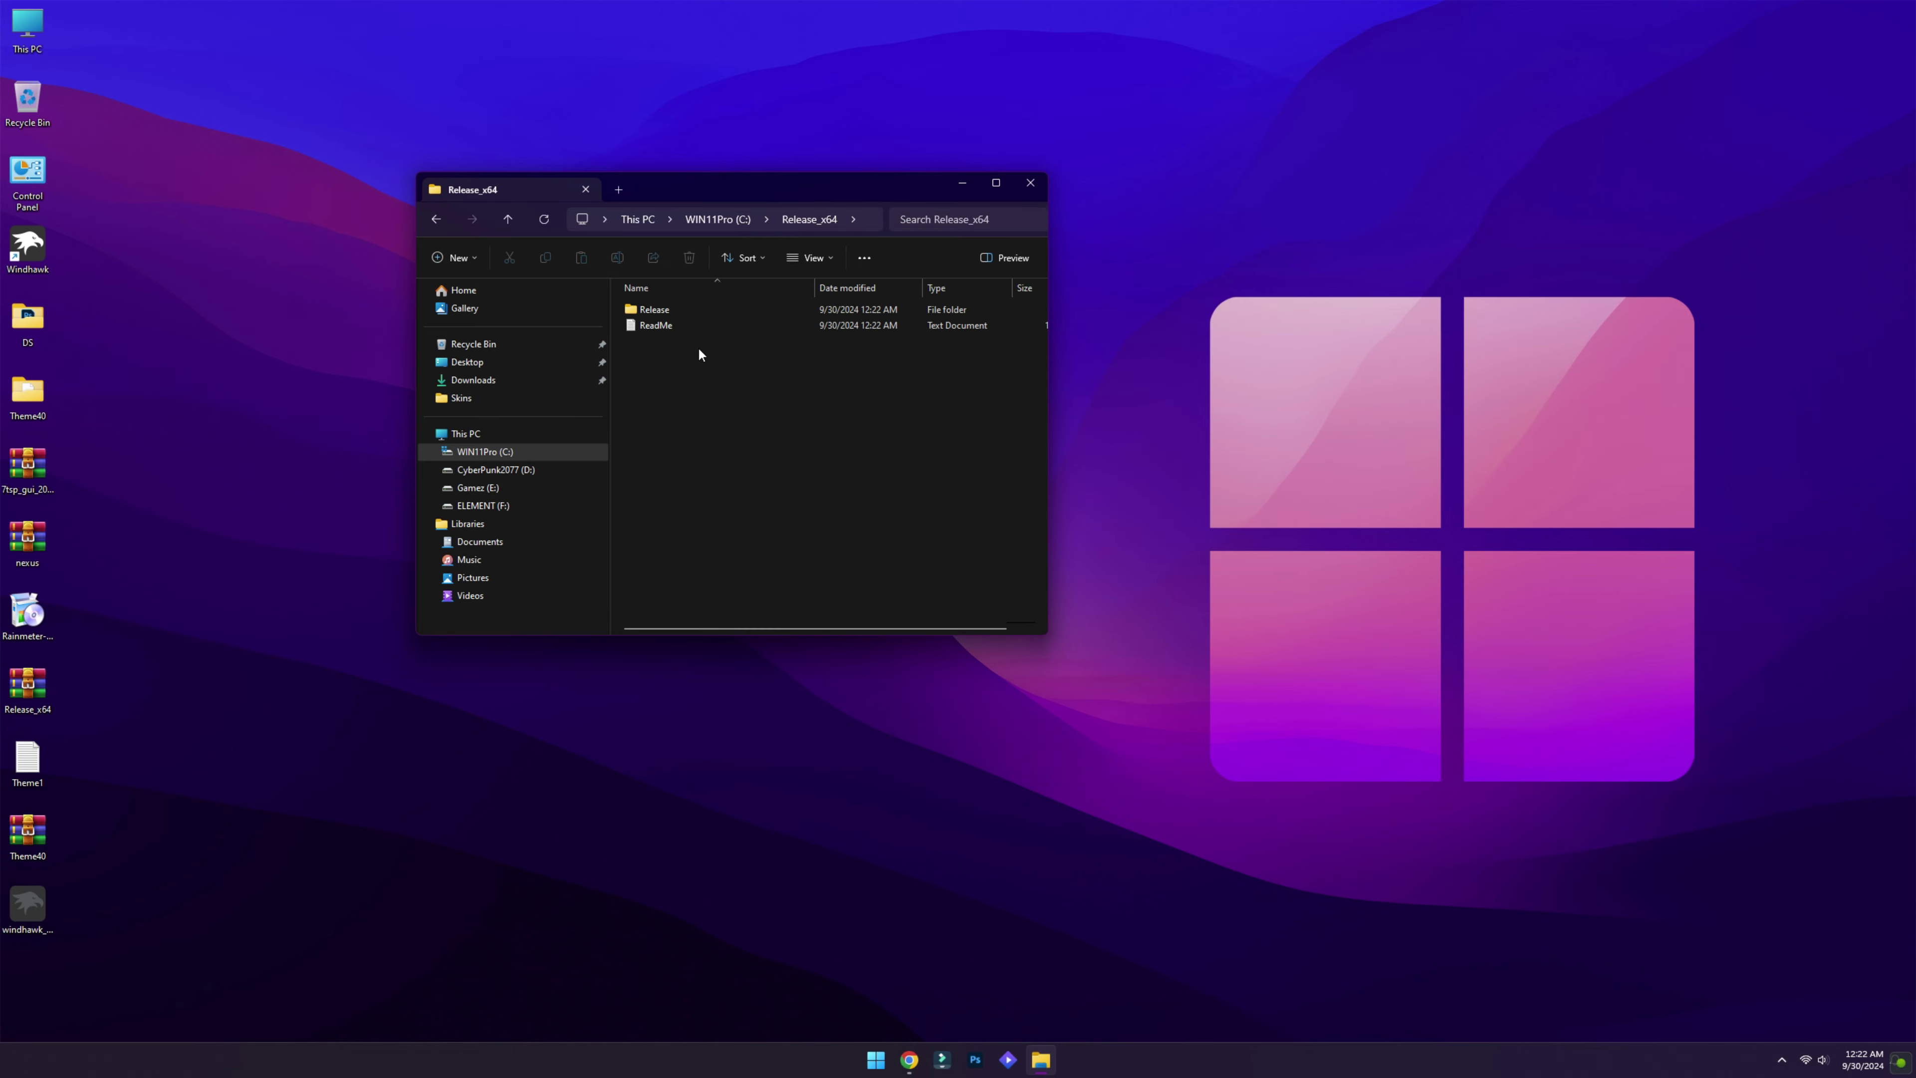
{"action": "double_click", "coordinate": [652, 308]}
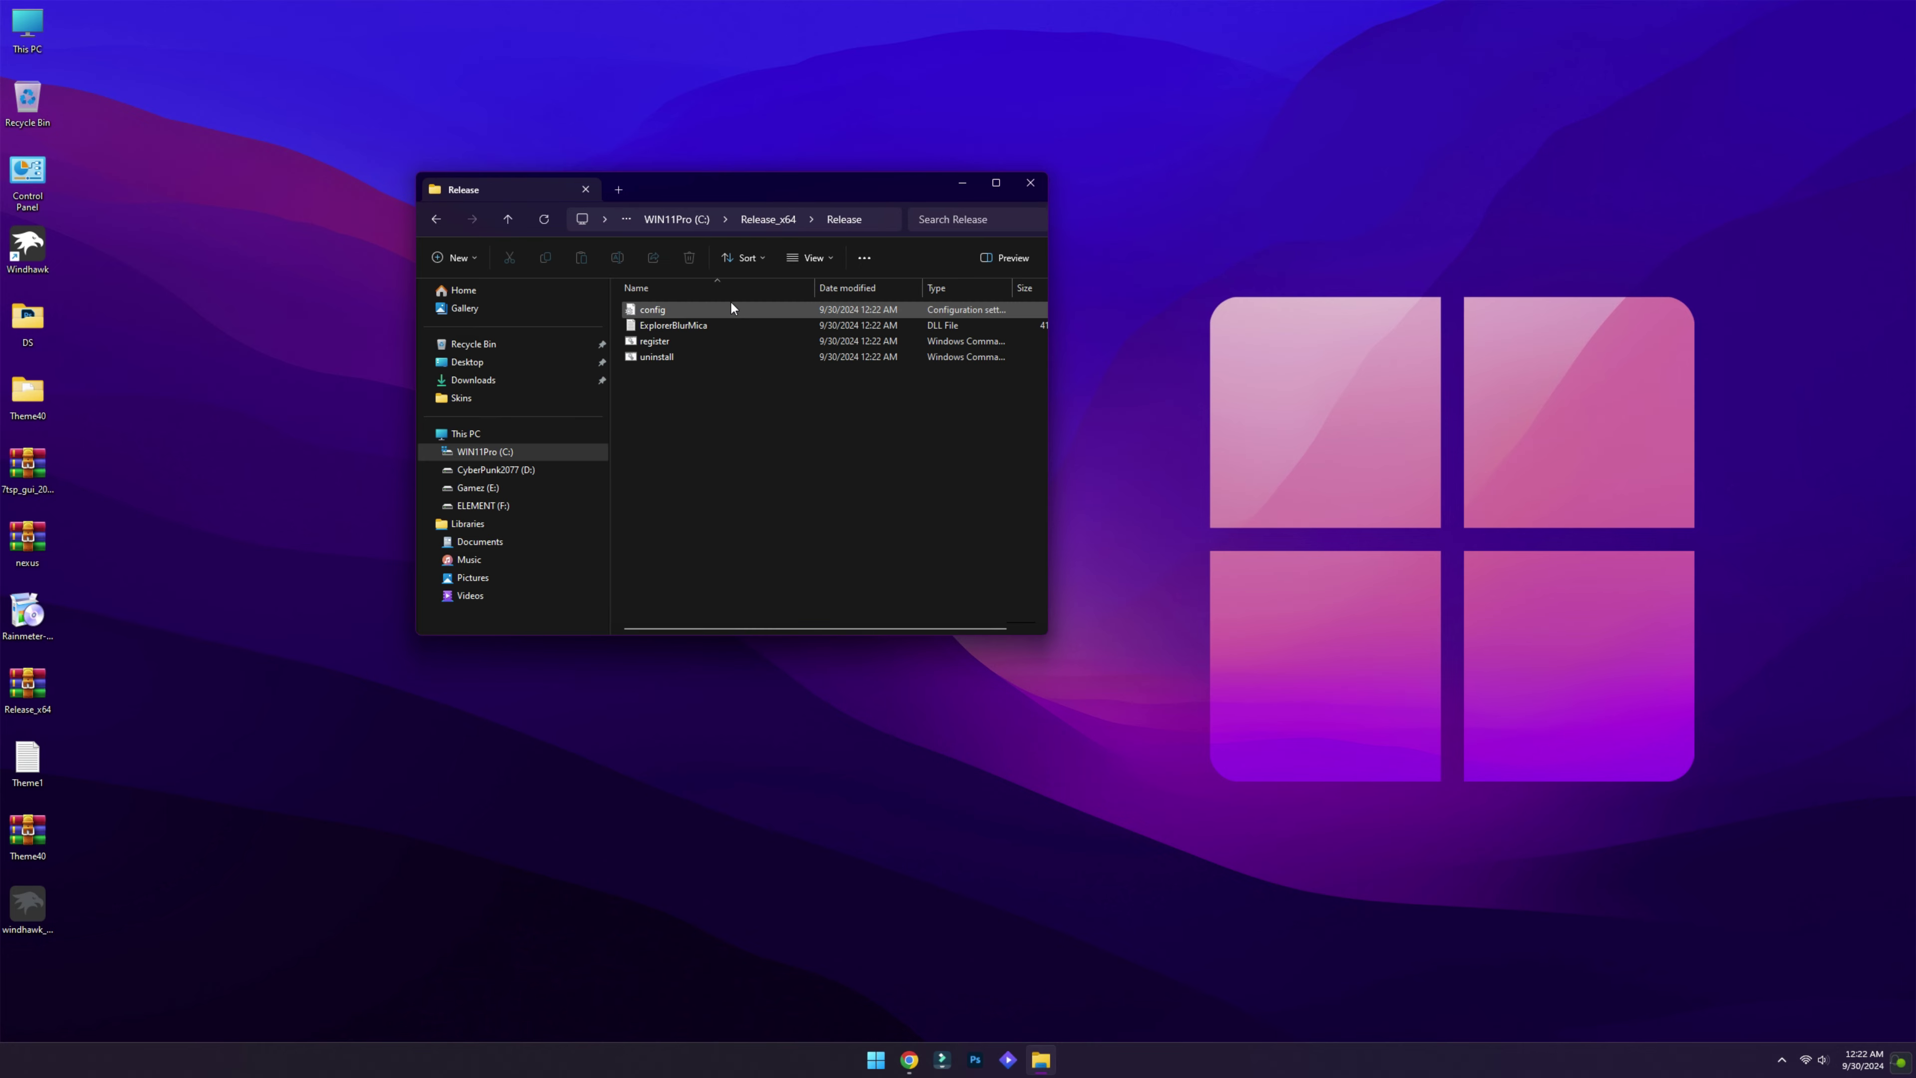
{"action": "double_click", "coordinate": [664, 309]}
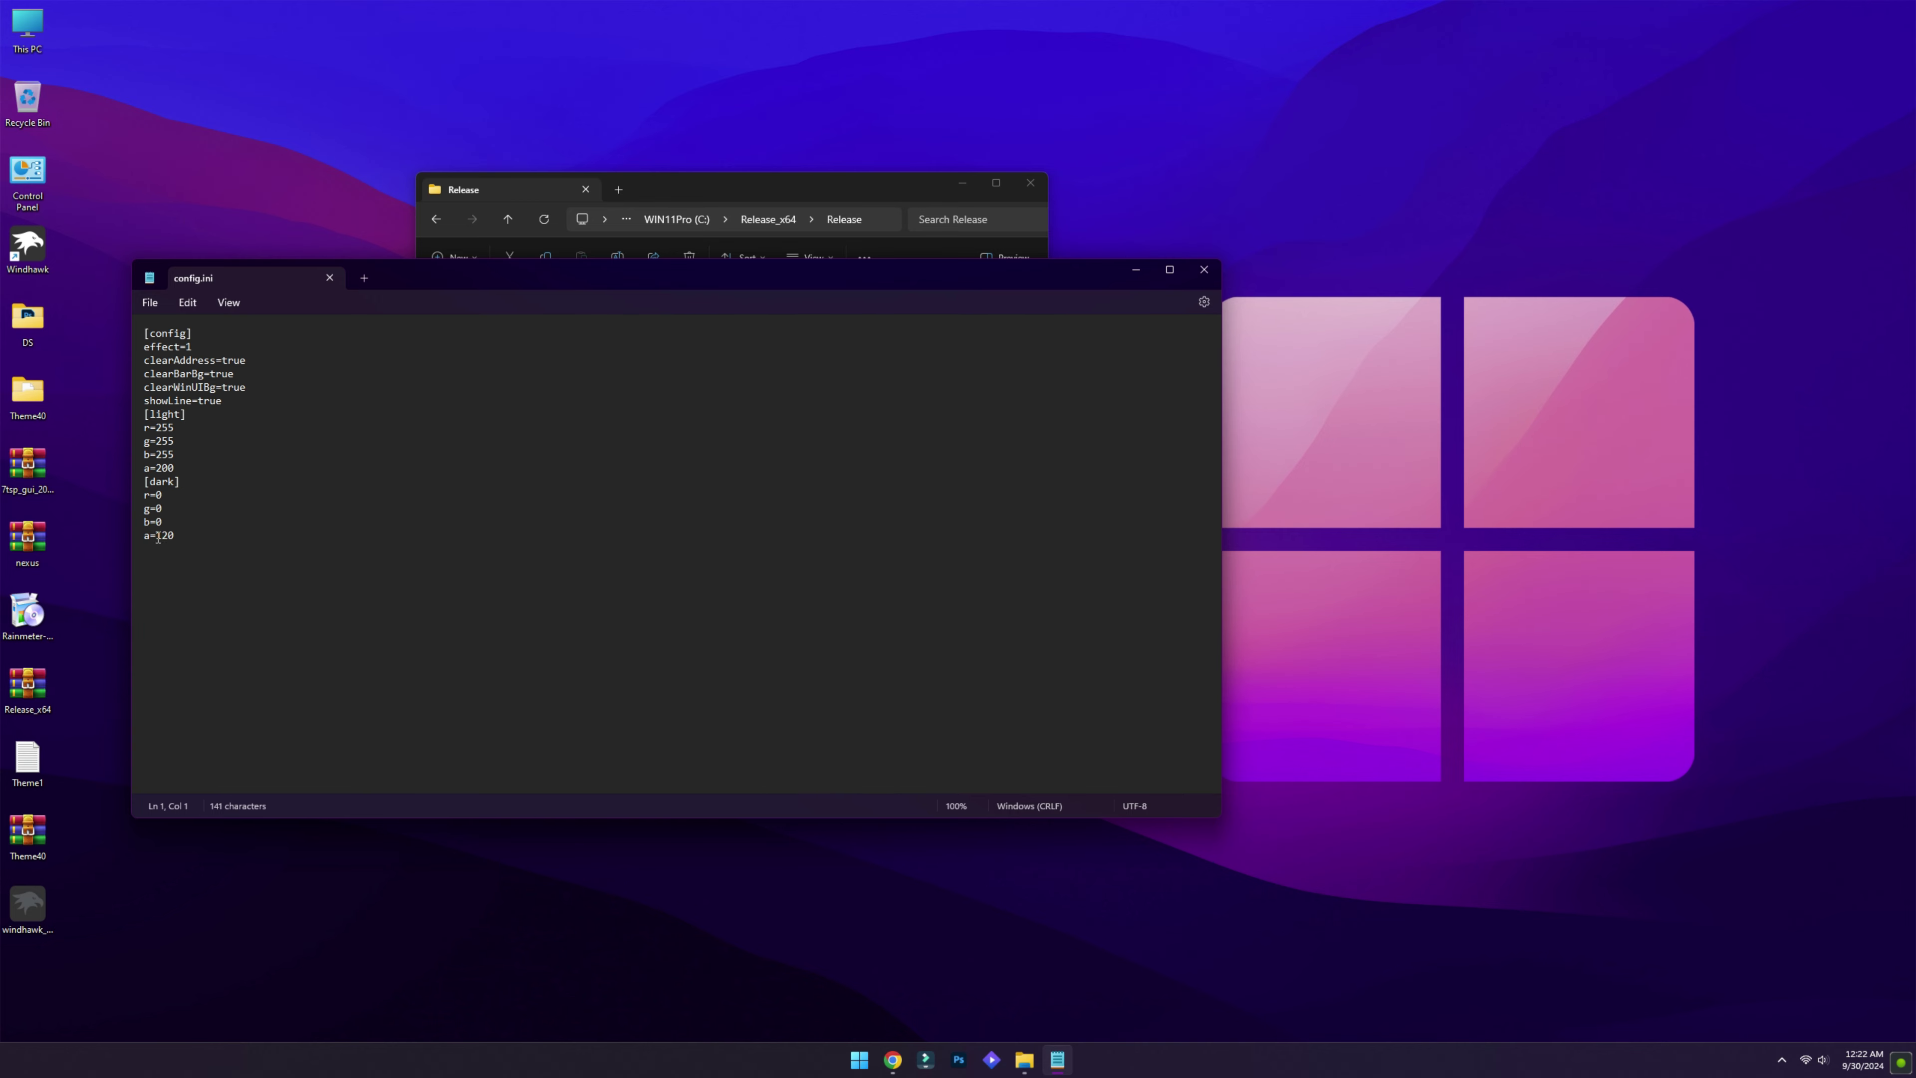
{"action": "left_click_drag", "start_coordinate": [157, 536], "coordinate": [178, 541]}
{"action": "type", "text": "80"}
{"action": "left_click", "coordinate": [149, 301]}
{"action": "left_click", "coordinate": [162, 408]}
{"action": "left_click", "coordinate": [328, 276]}
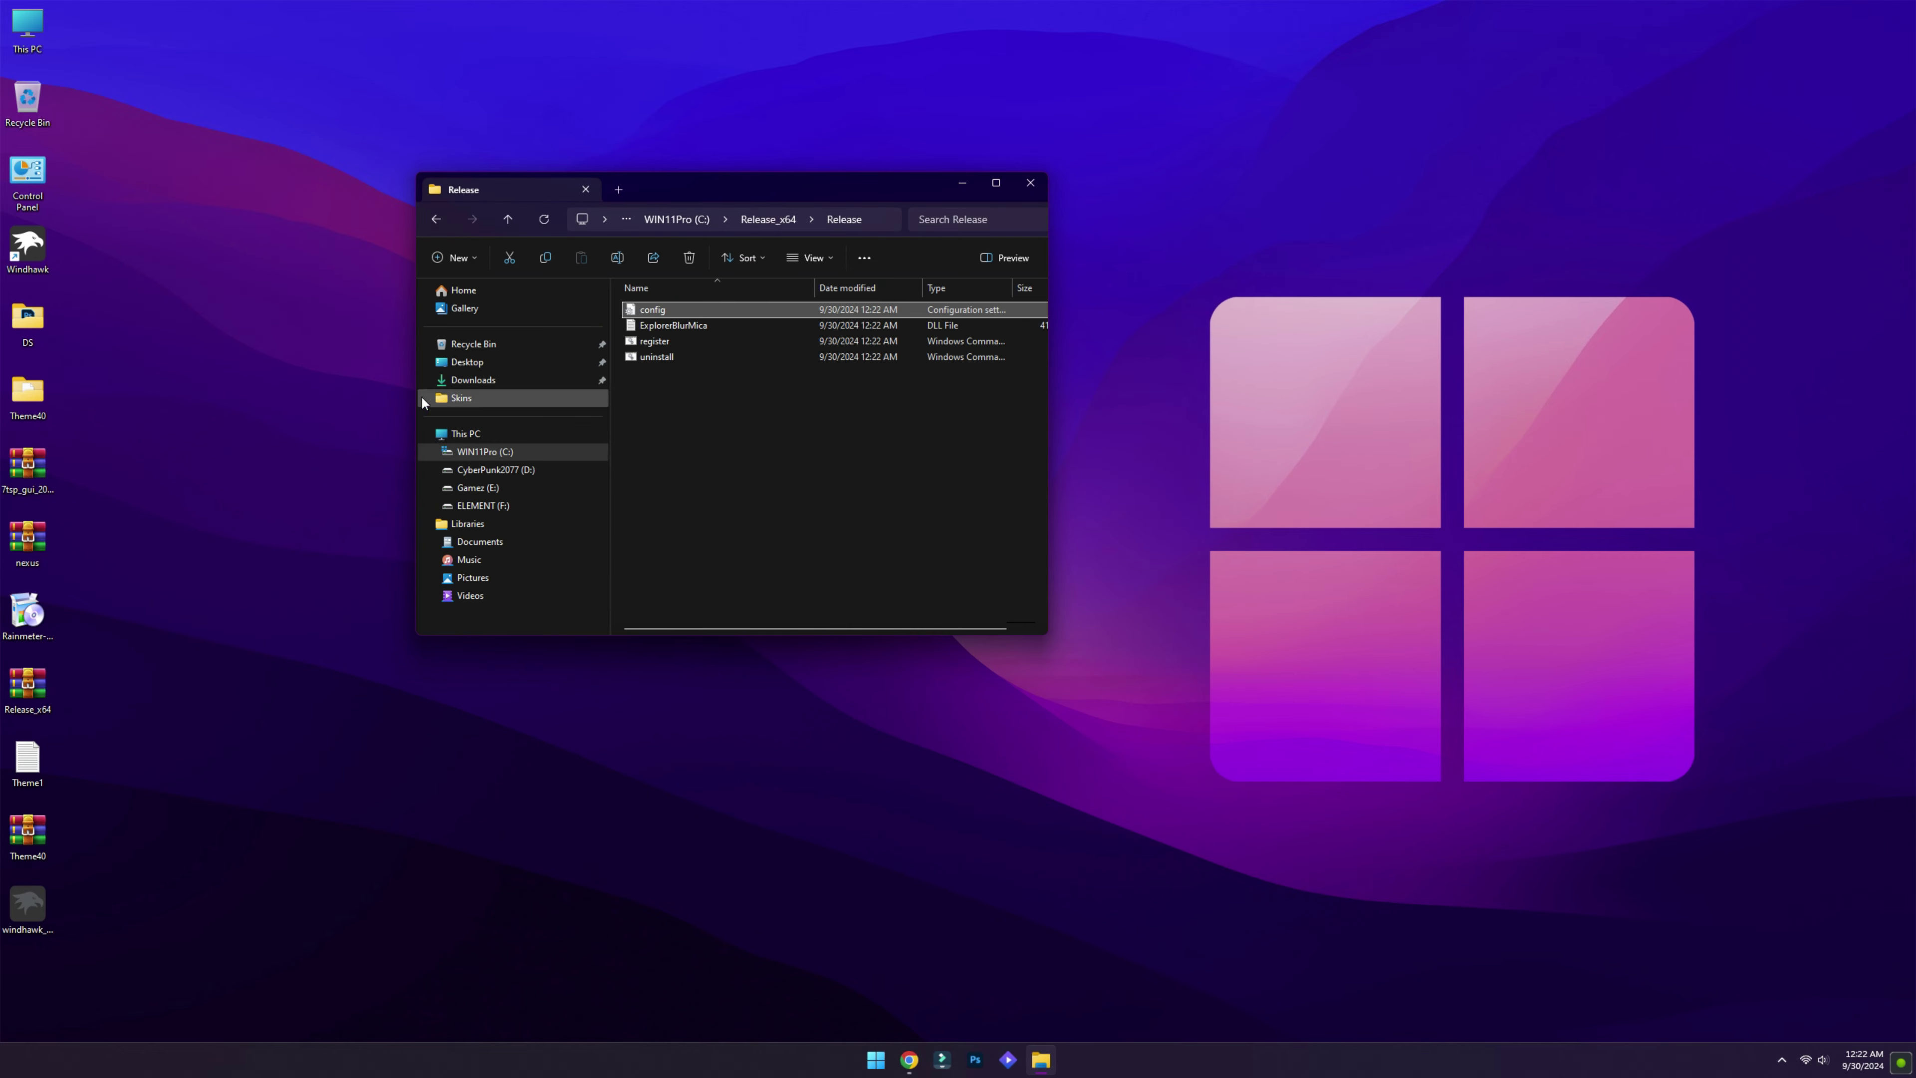
- Run the register script past SmartScreen with administrator rights, and close its console window when it finishes
{"action": "left_click", "coordinate": [655, 342]}
{"action": "double_click", "coordinate": [655, 341]}
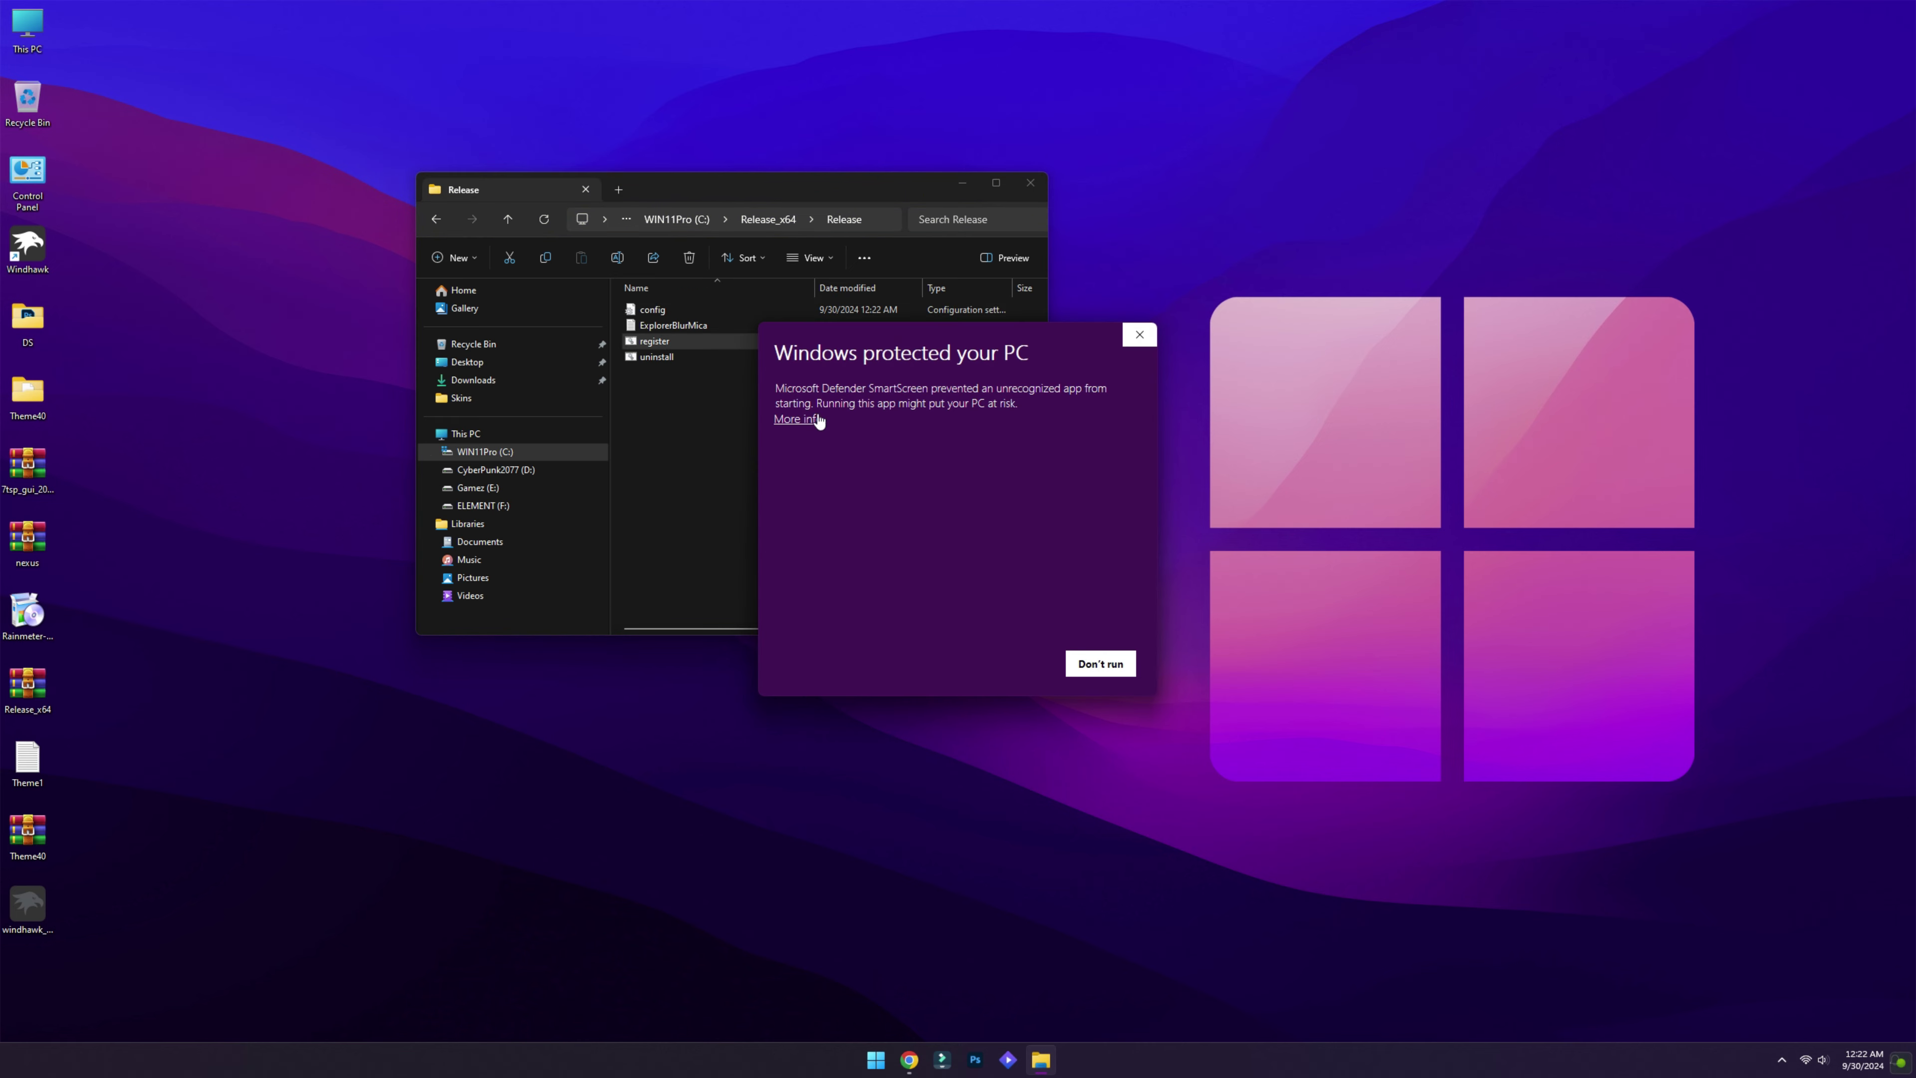
{"action": "left_click", "coordinate": [818, 420]}
{"action": "left_click", "coordinate": [996, 663]}
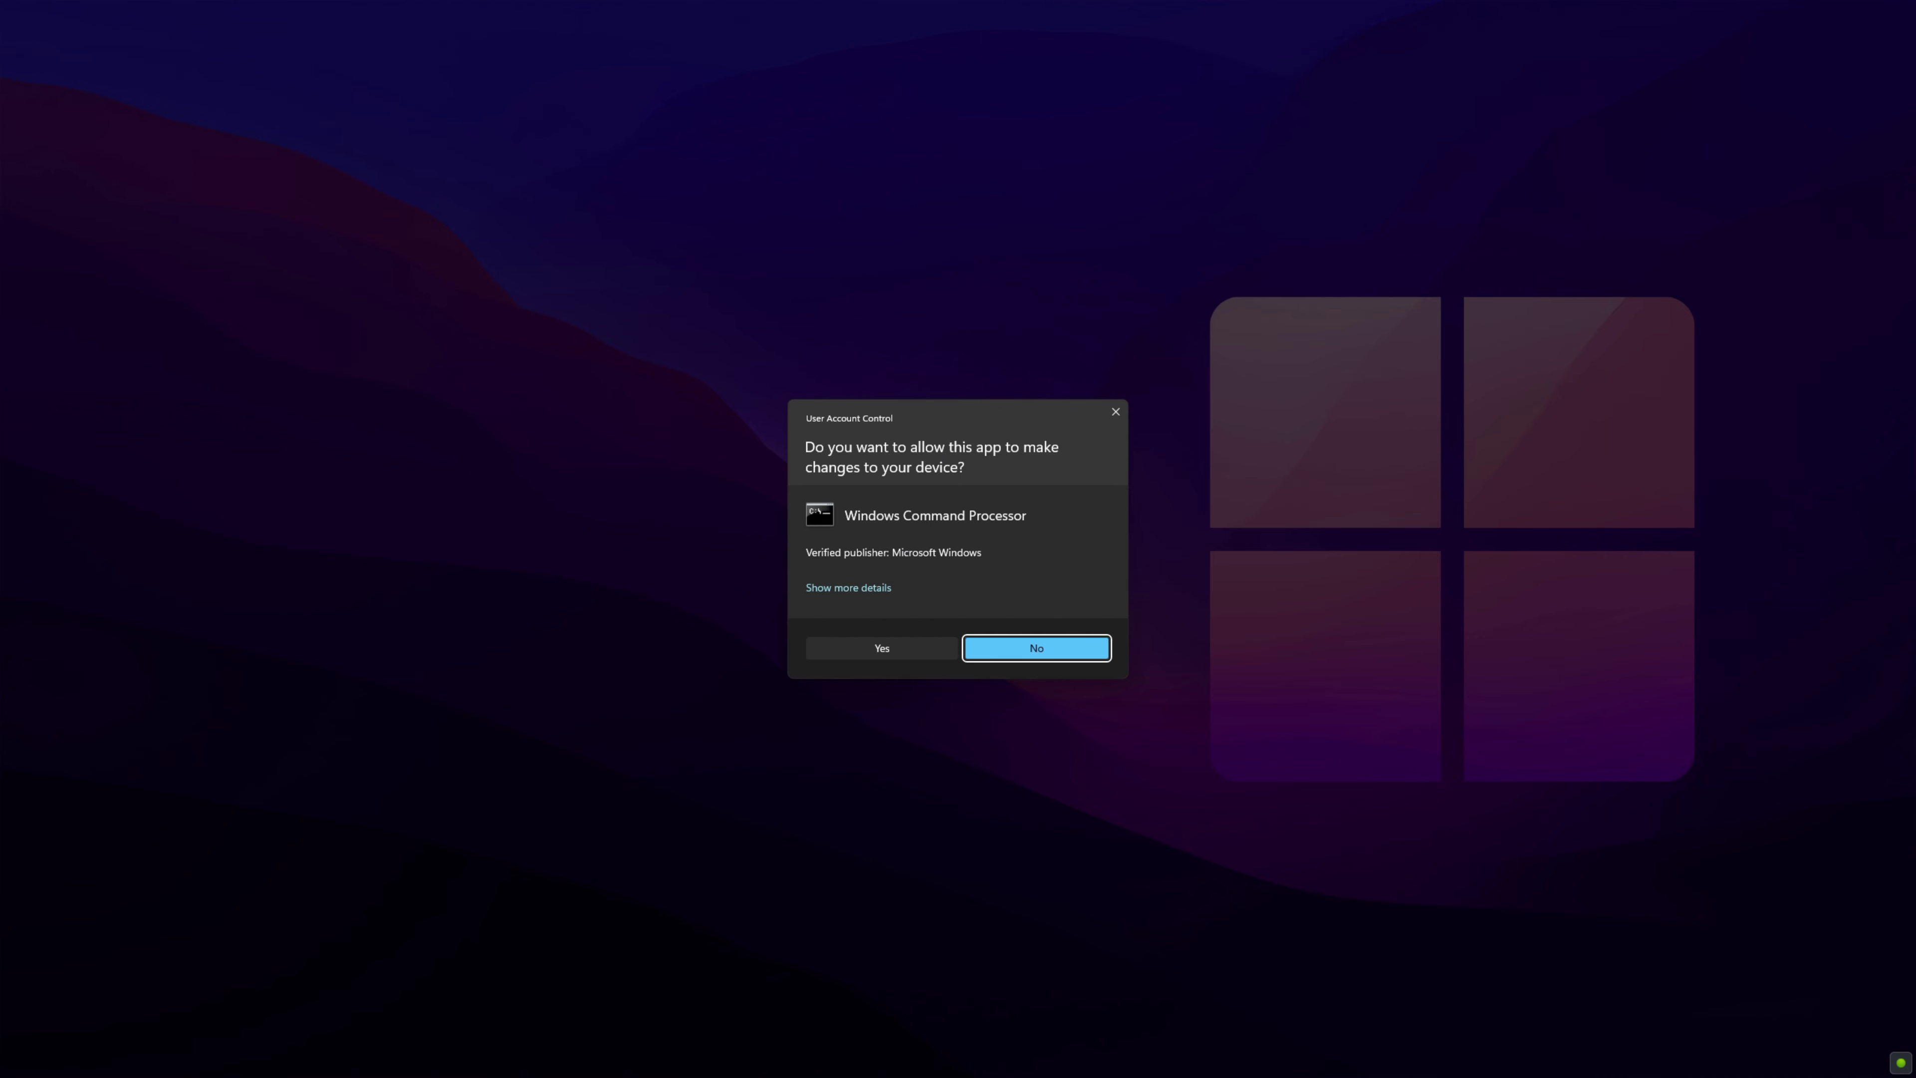
{"action": "left_click", "coordinate": [881, 647]}
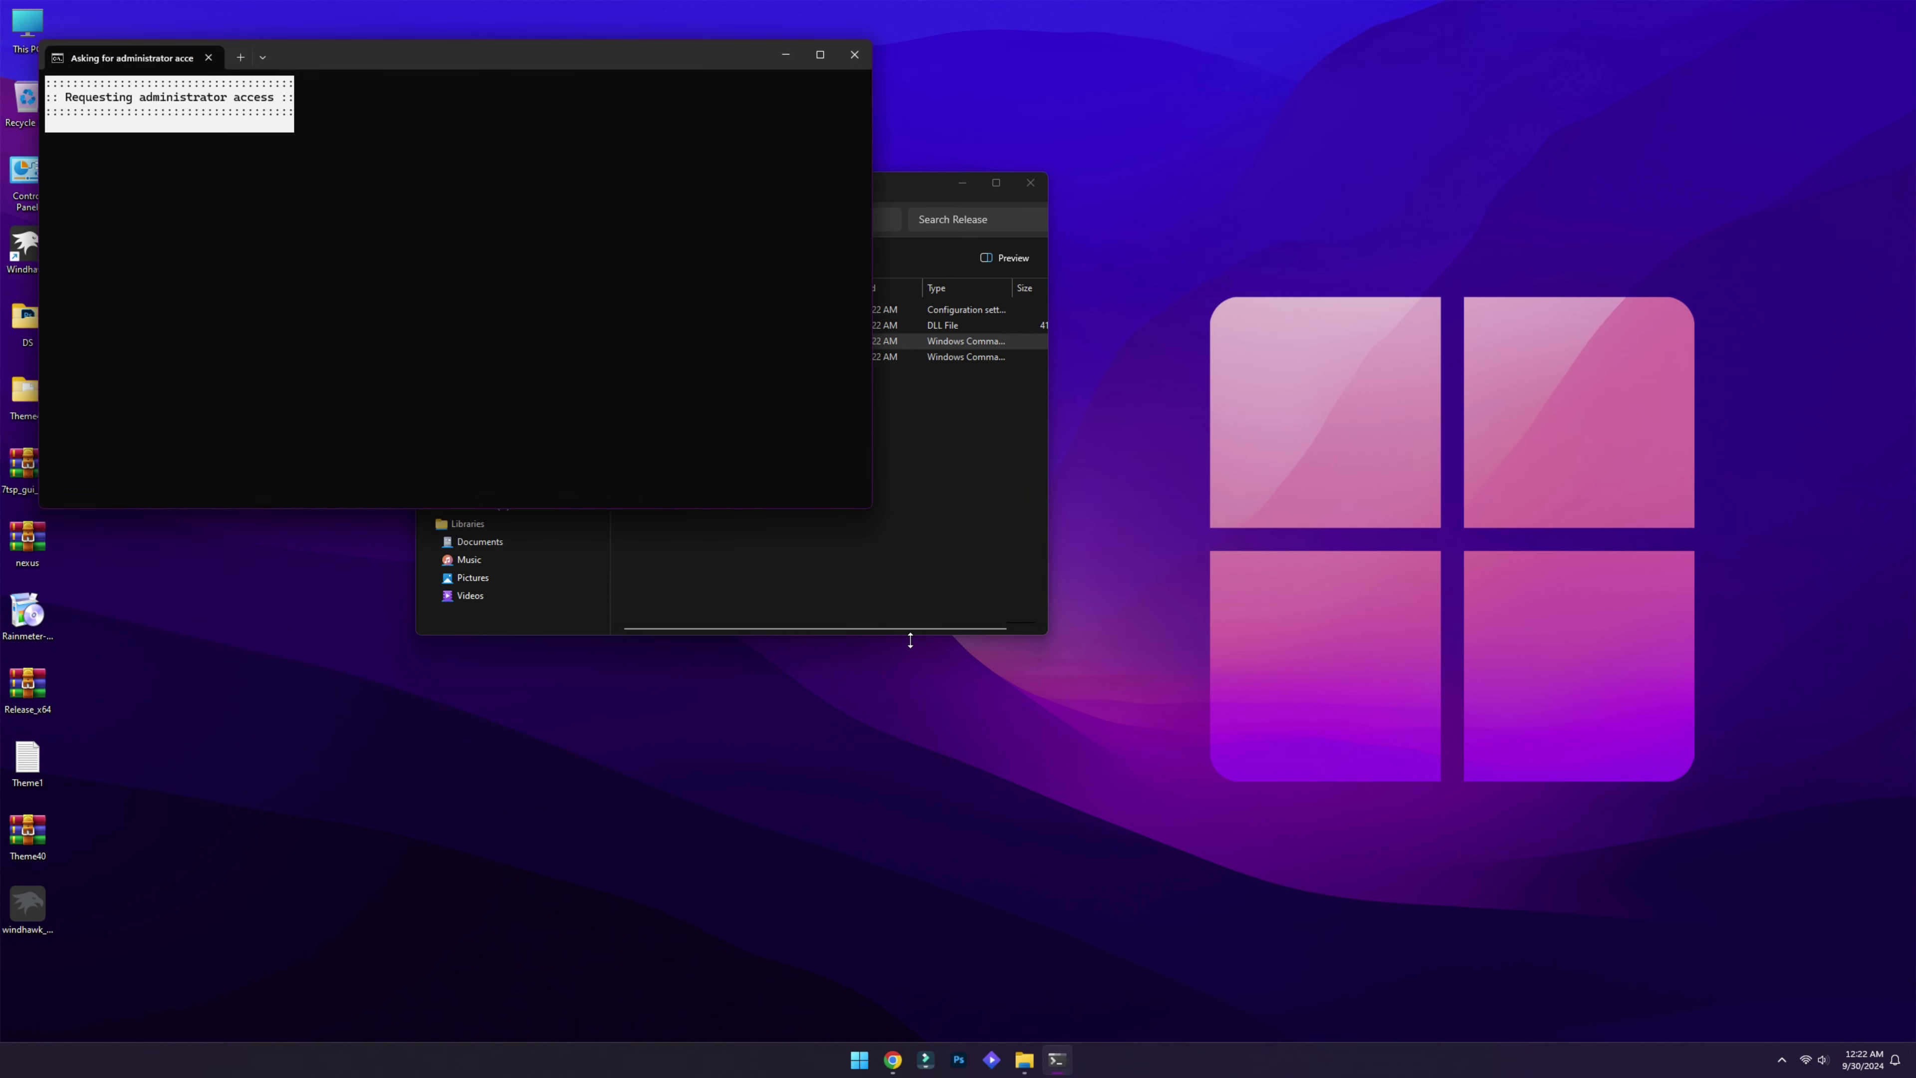
{"action": "left_click", "coordinate": [1076, 581]}
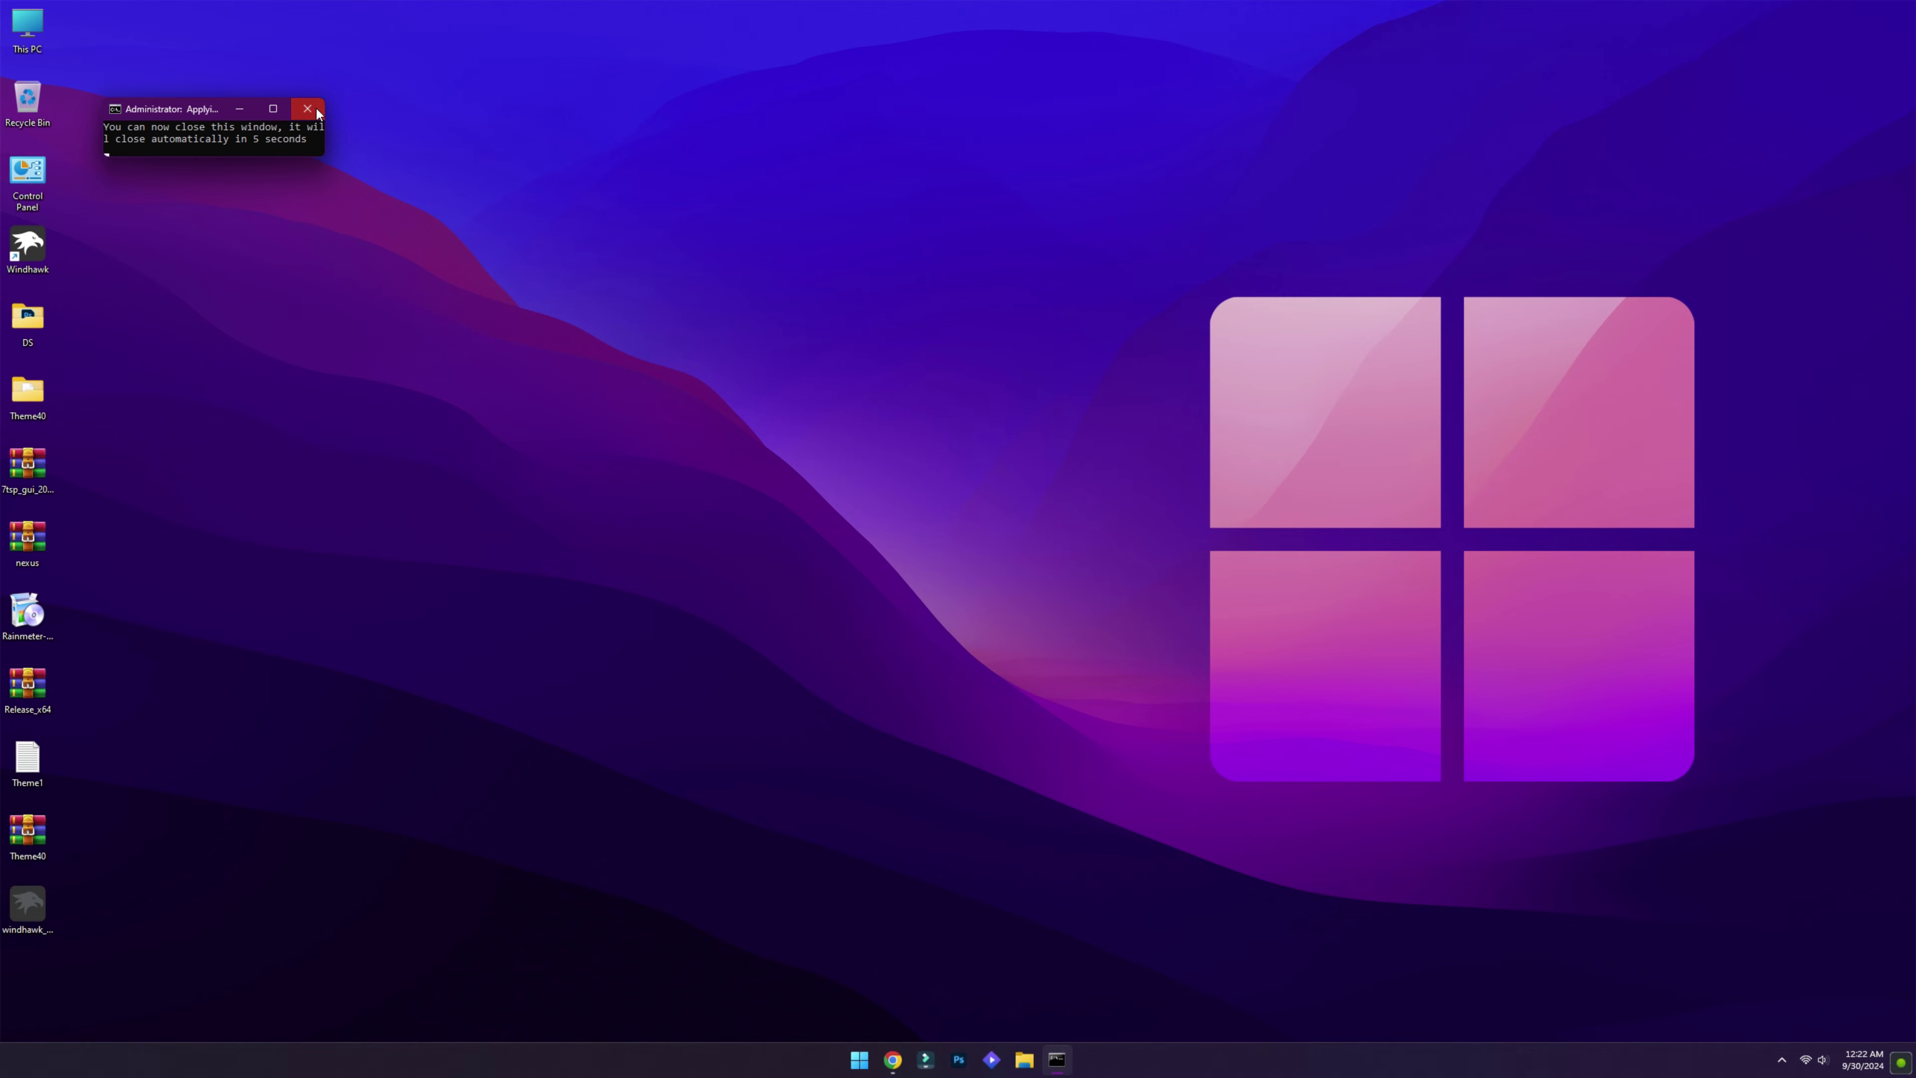
{"action": "left_click", "coordinate": [316, 110]}
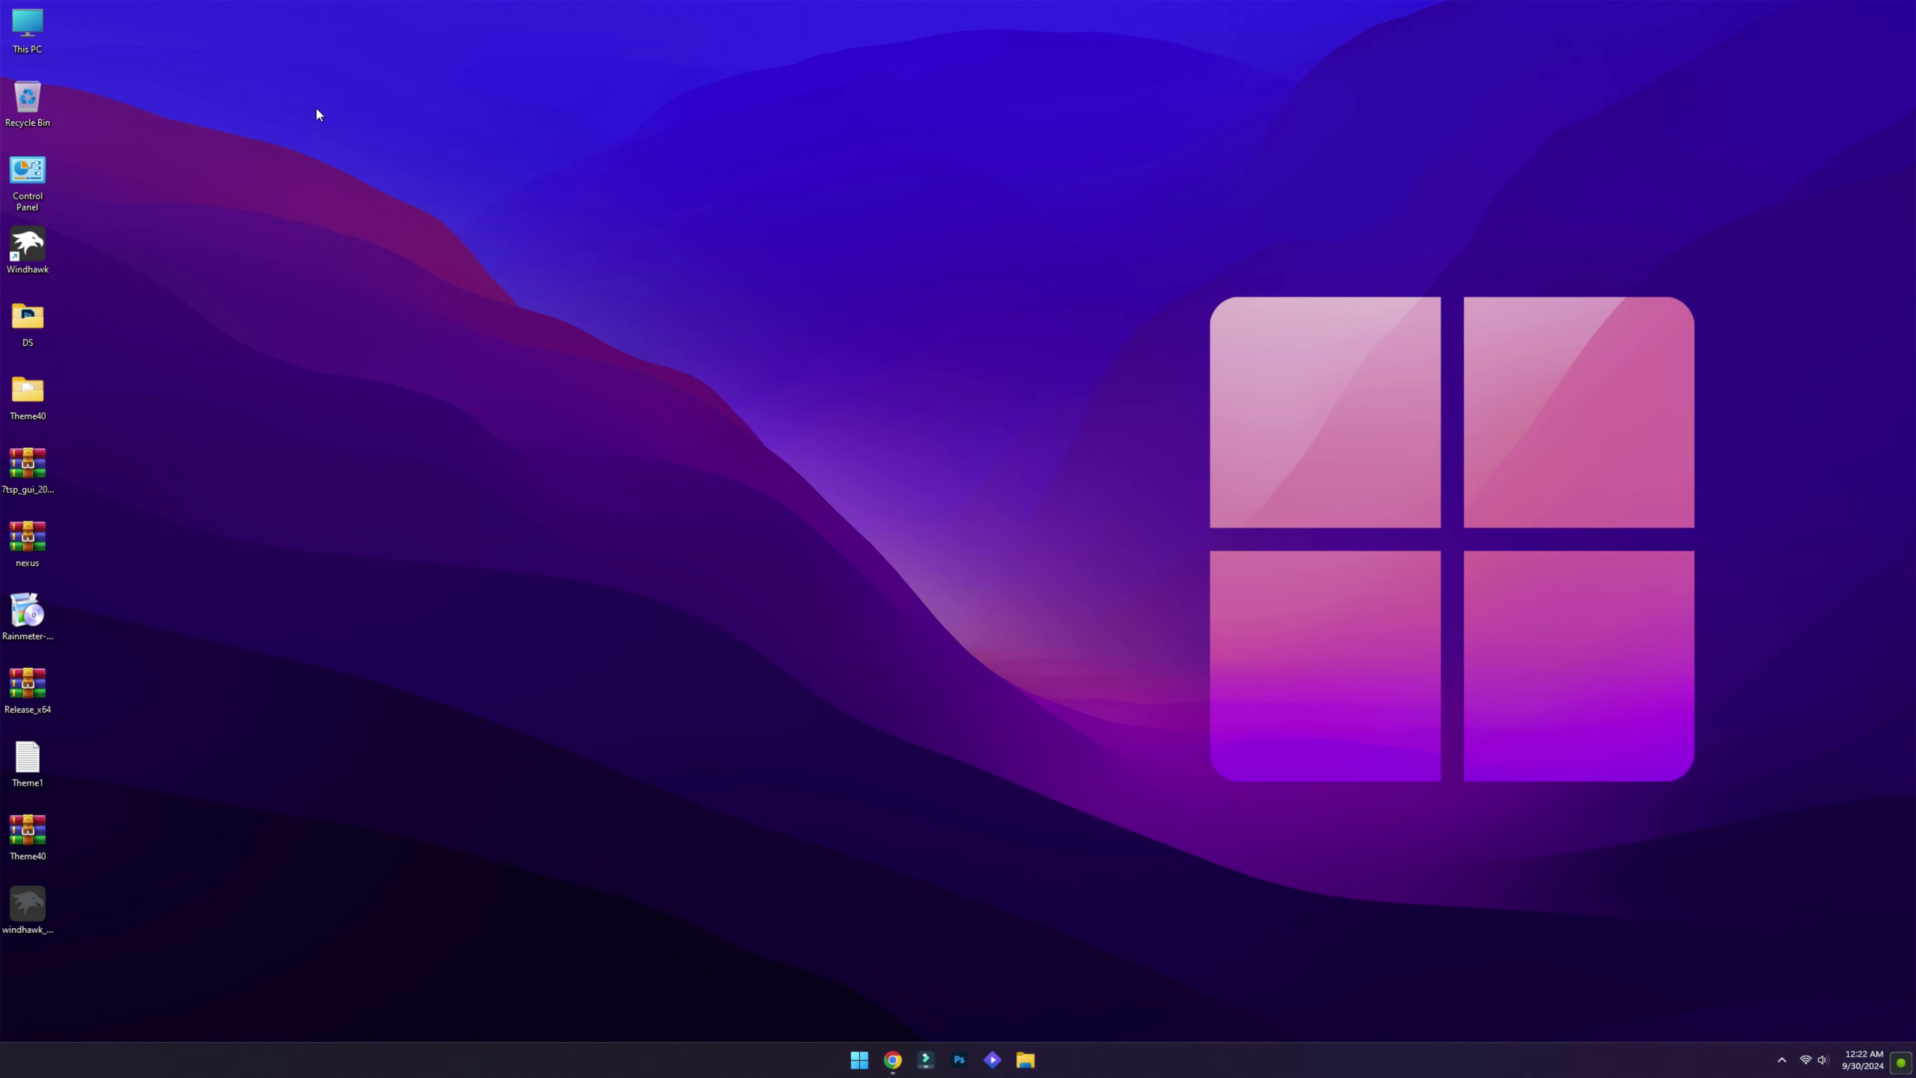
- Open This PC and move its window over the wallpaper to examine the Explorer blur effect, and close it
{"action": "double_click", "coordinate": [38, 32]}
{"action": "left_click_drag", "start_coordinate": [684, 202], "coordinate": [919, 227]}
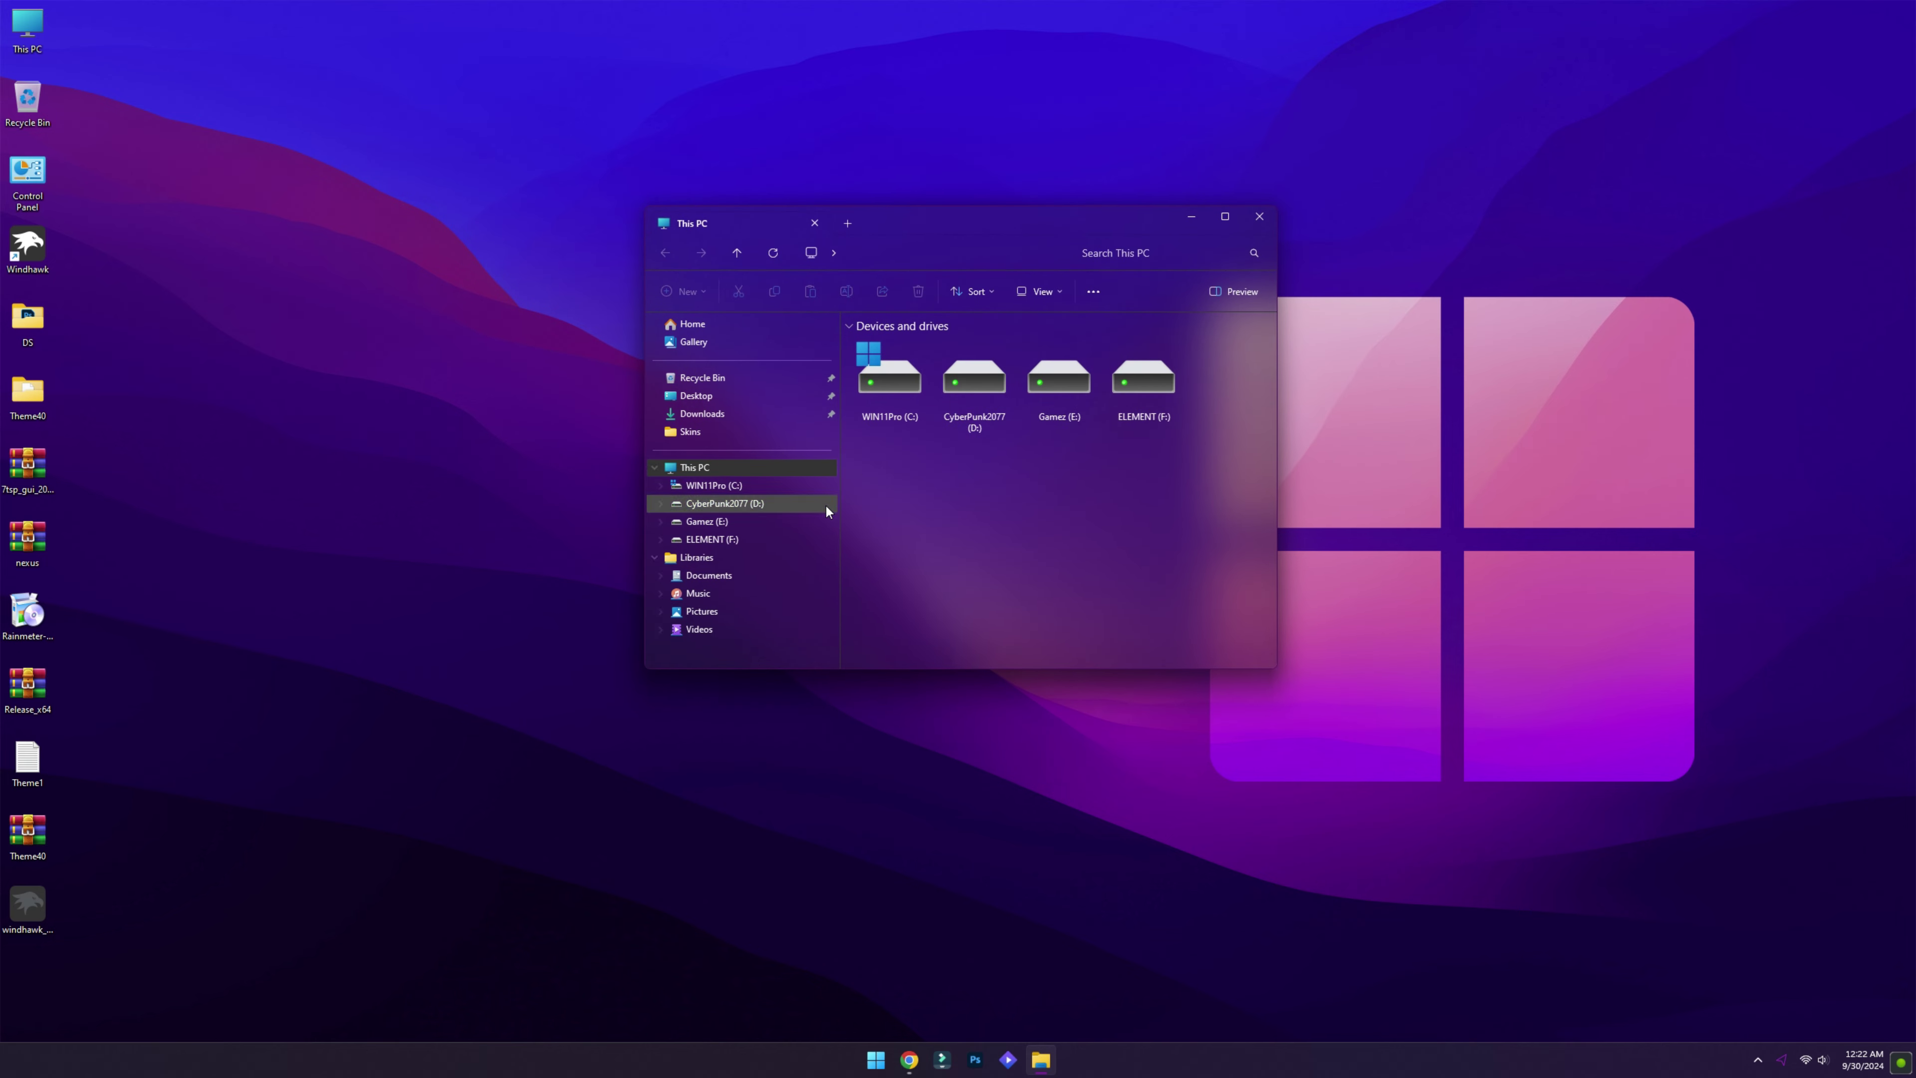
{"action": "left_click", "coordinate": [1259, 217]}
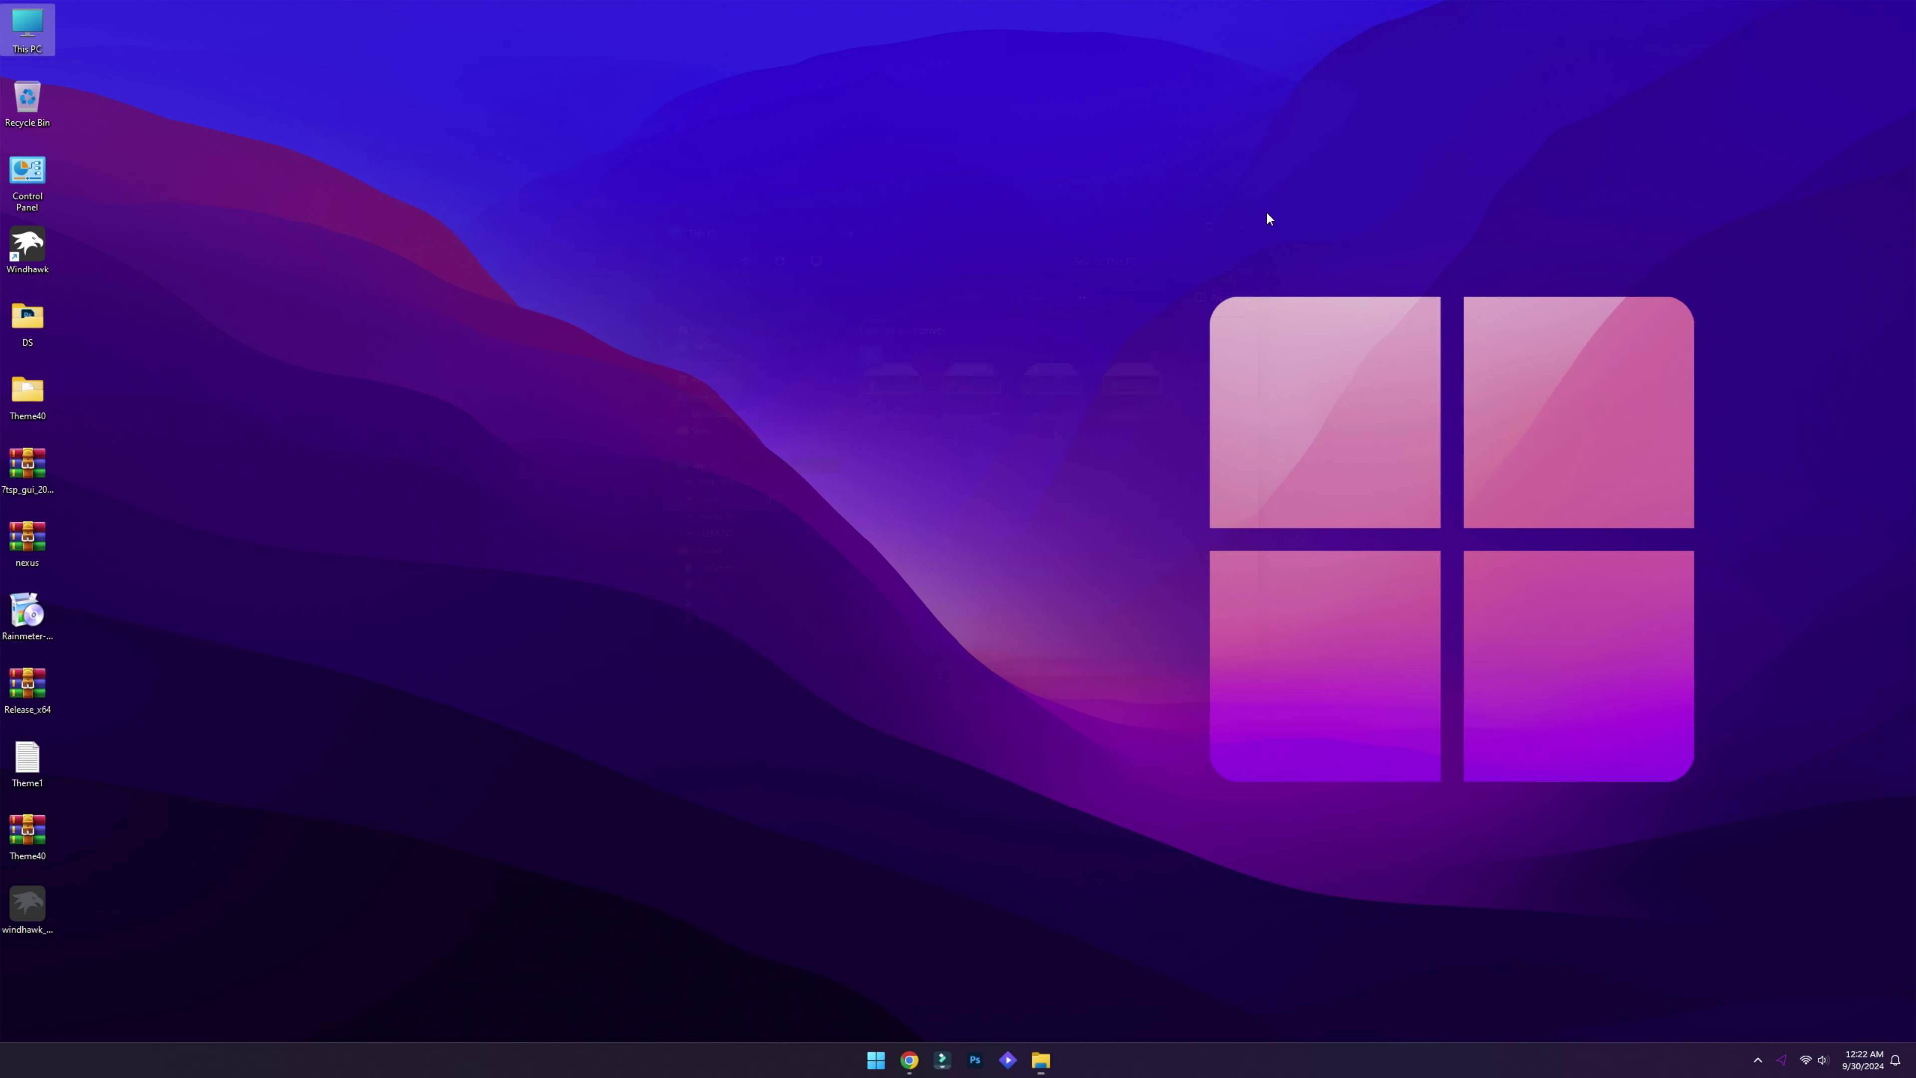
{"action": "left_click", "coordinate": [986, 640]}
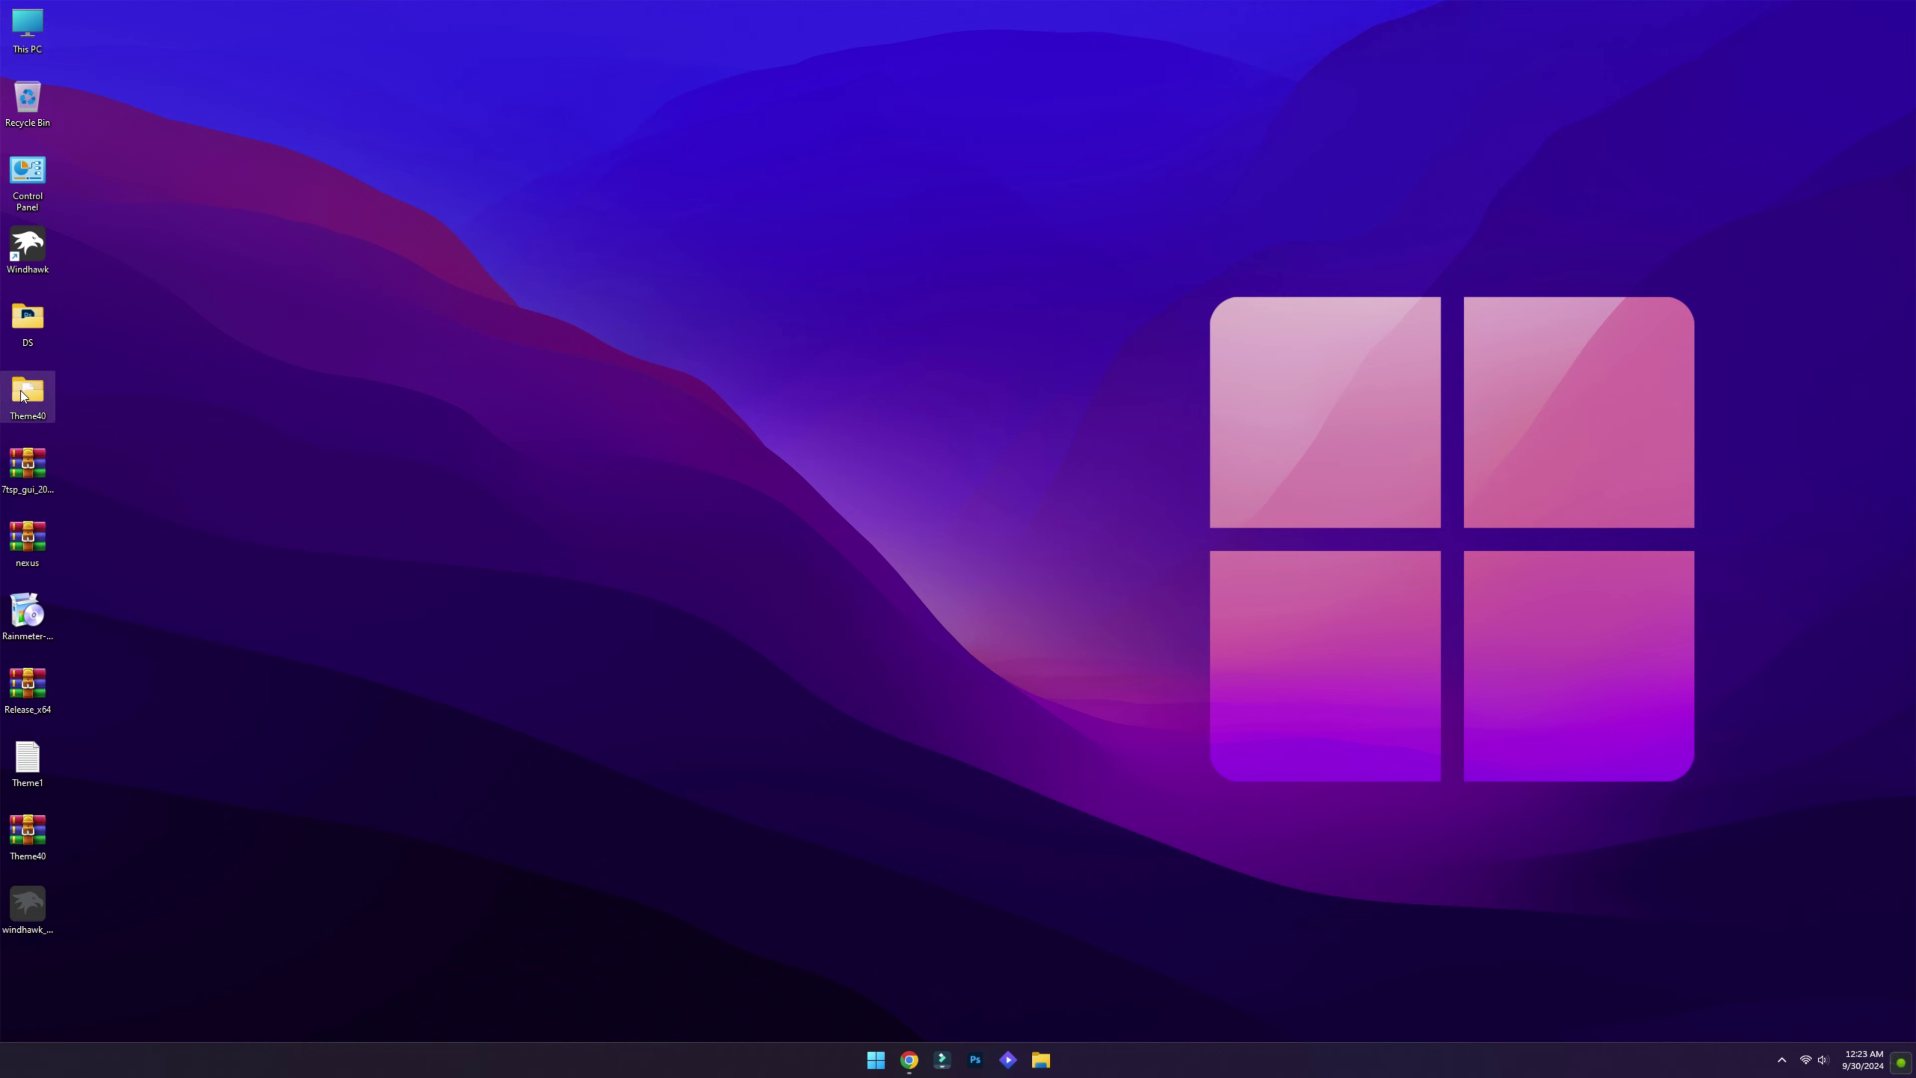
- In the Theme40 folder, rename the 7TSP Wings archive as 7TSP Wings Default by removing the .remove suffix, and close the folder
{"action": "double_click", "coordinate": [33, 400]}
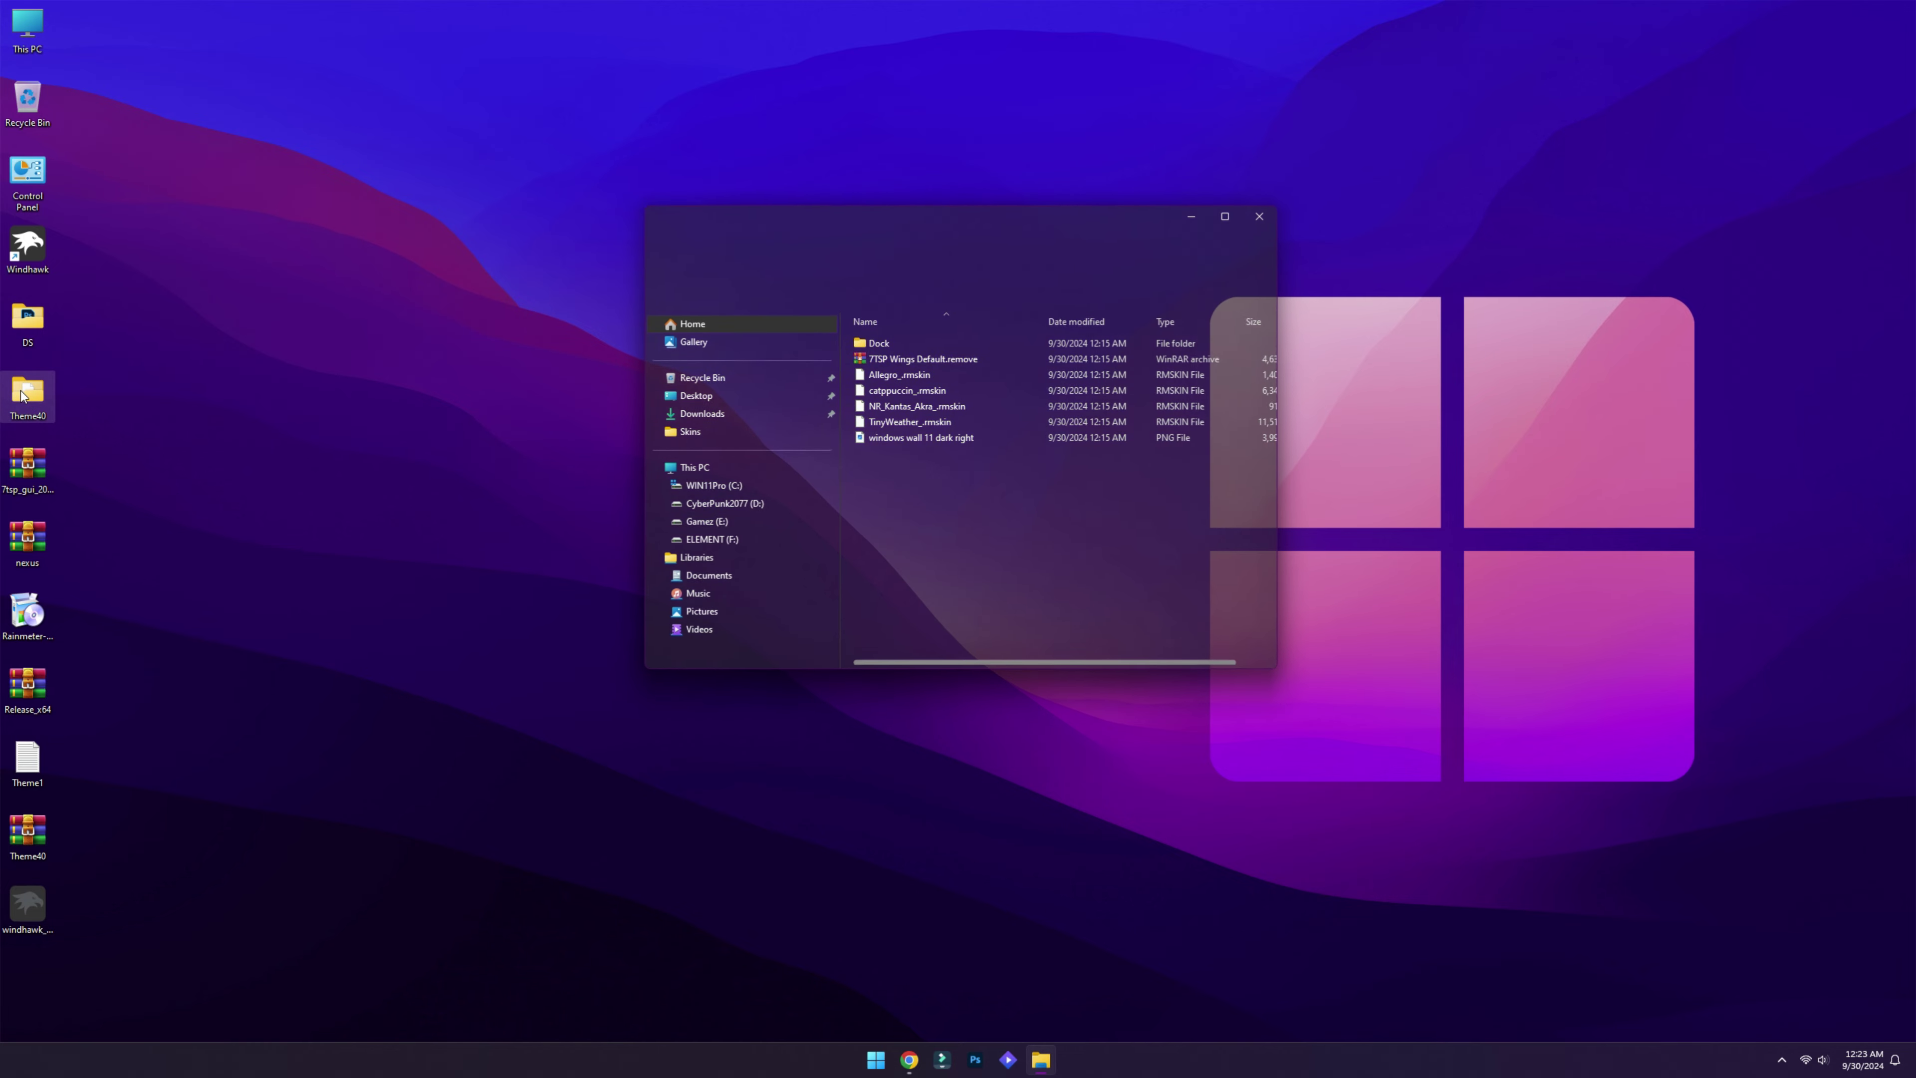
{"action": "left_click", "coordinate": [911, 360]}
{"action": "right_click", "coordinate": [911, 359]}
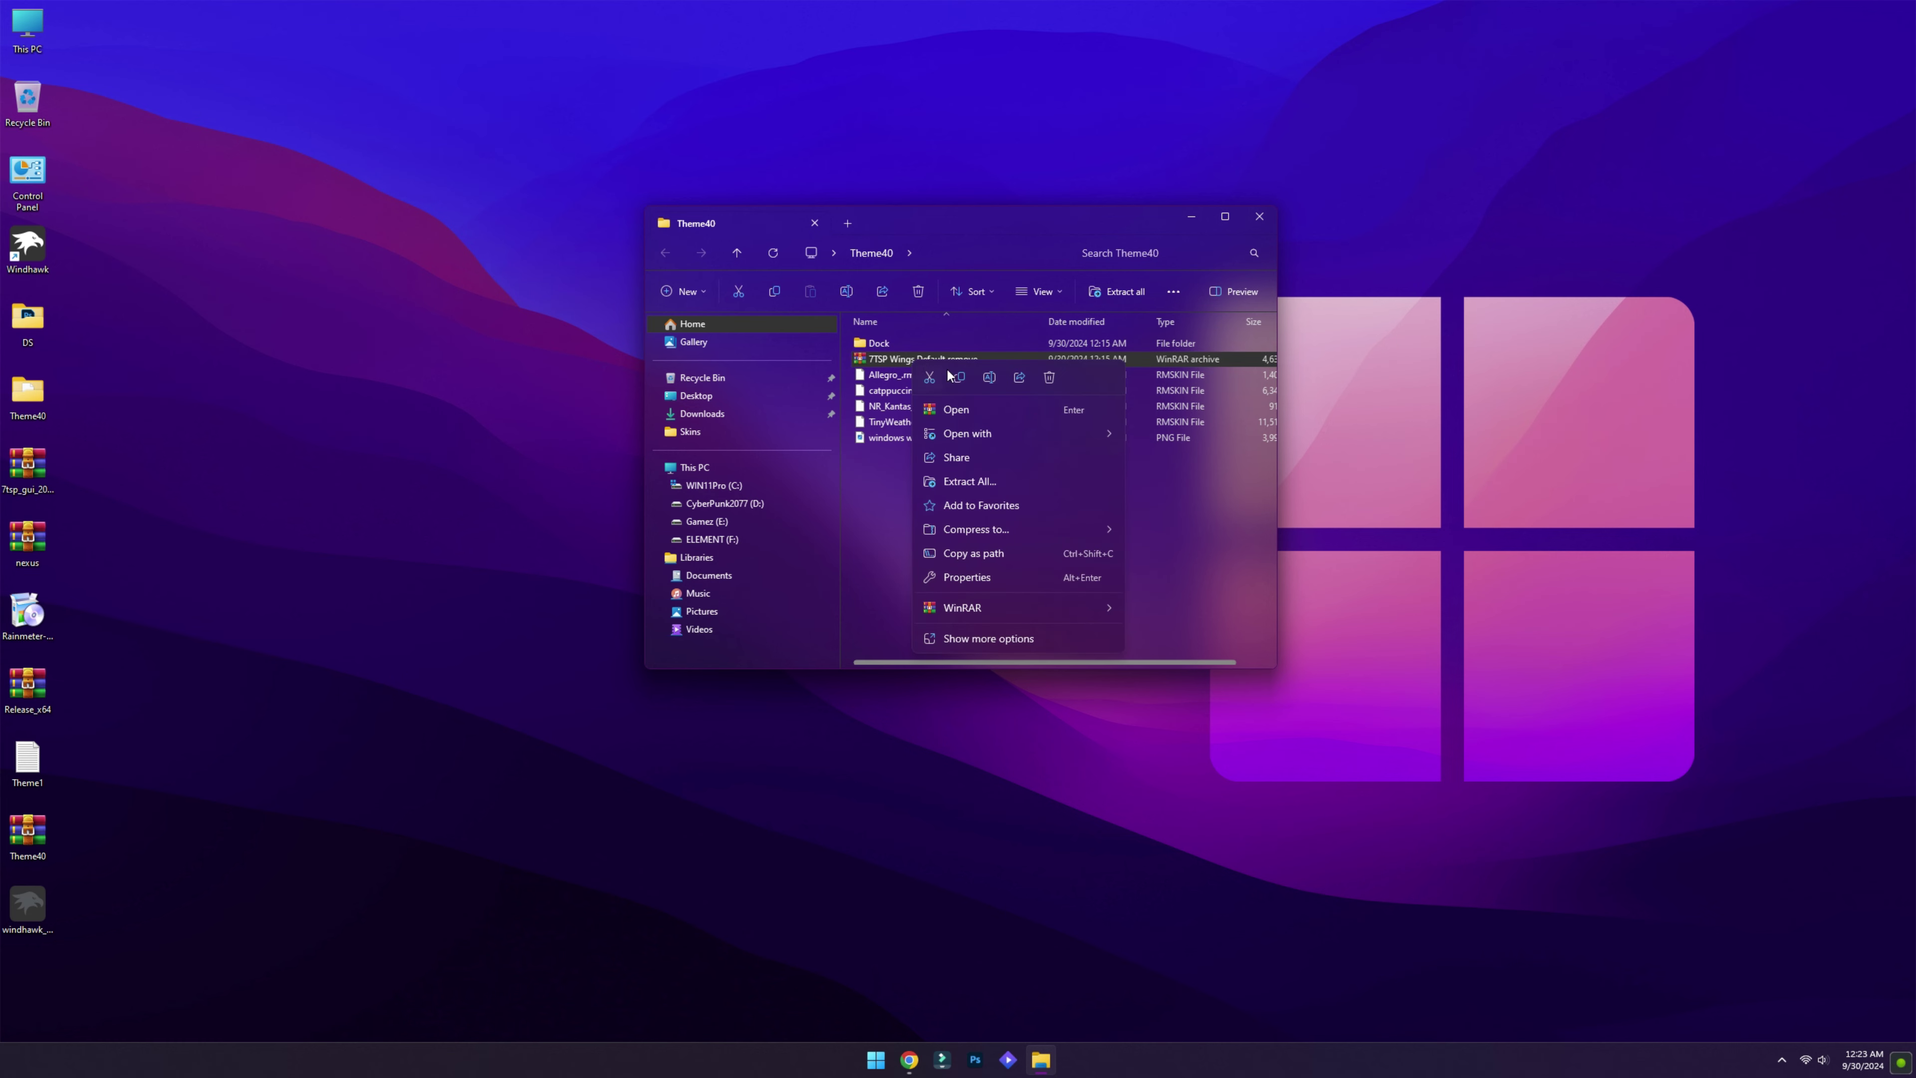
{"action": "left_click", "coordinate": [986, 377]}
{"action": "left_click", "coordinate": [986, 359]}
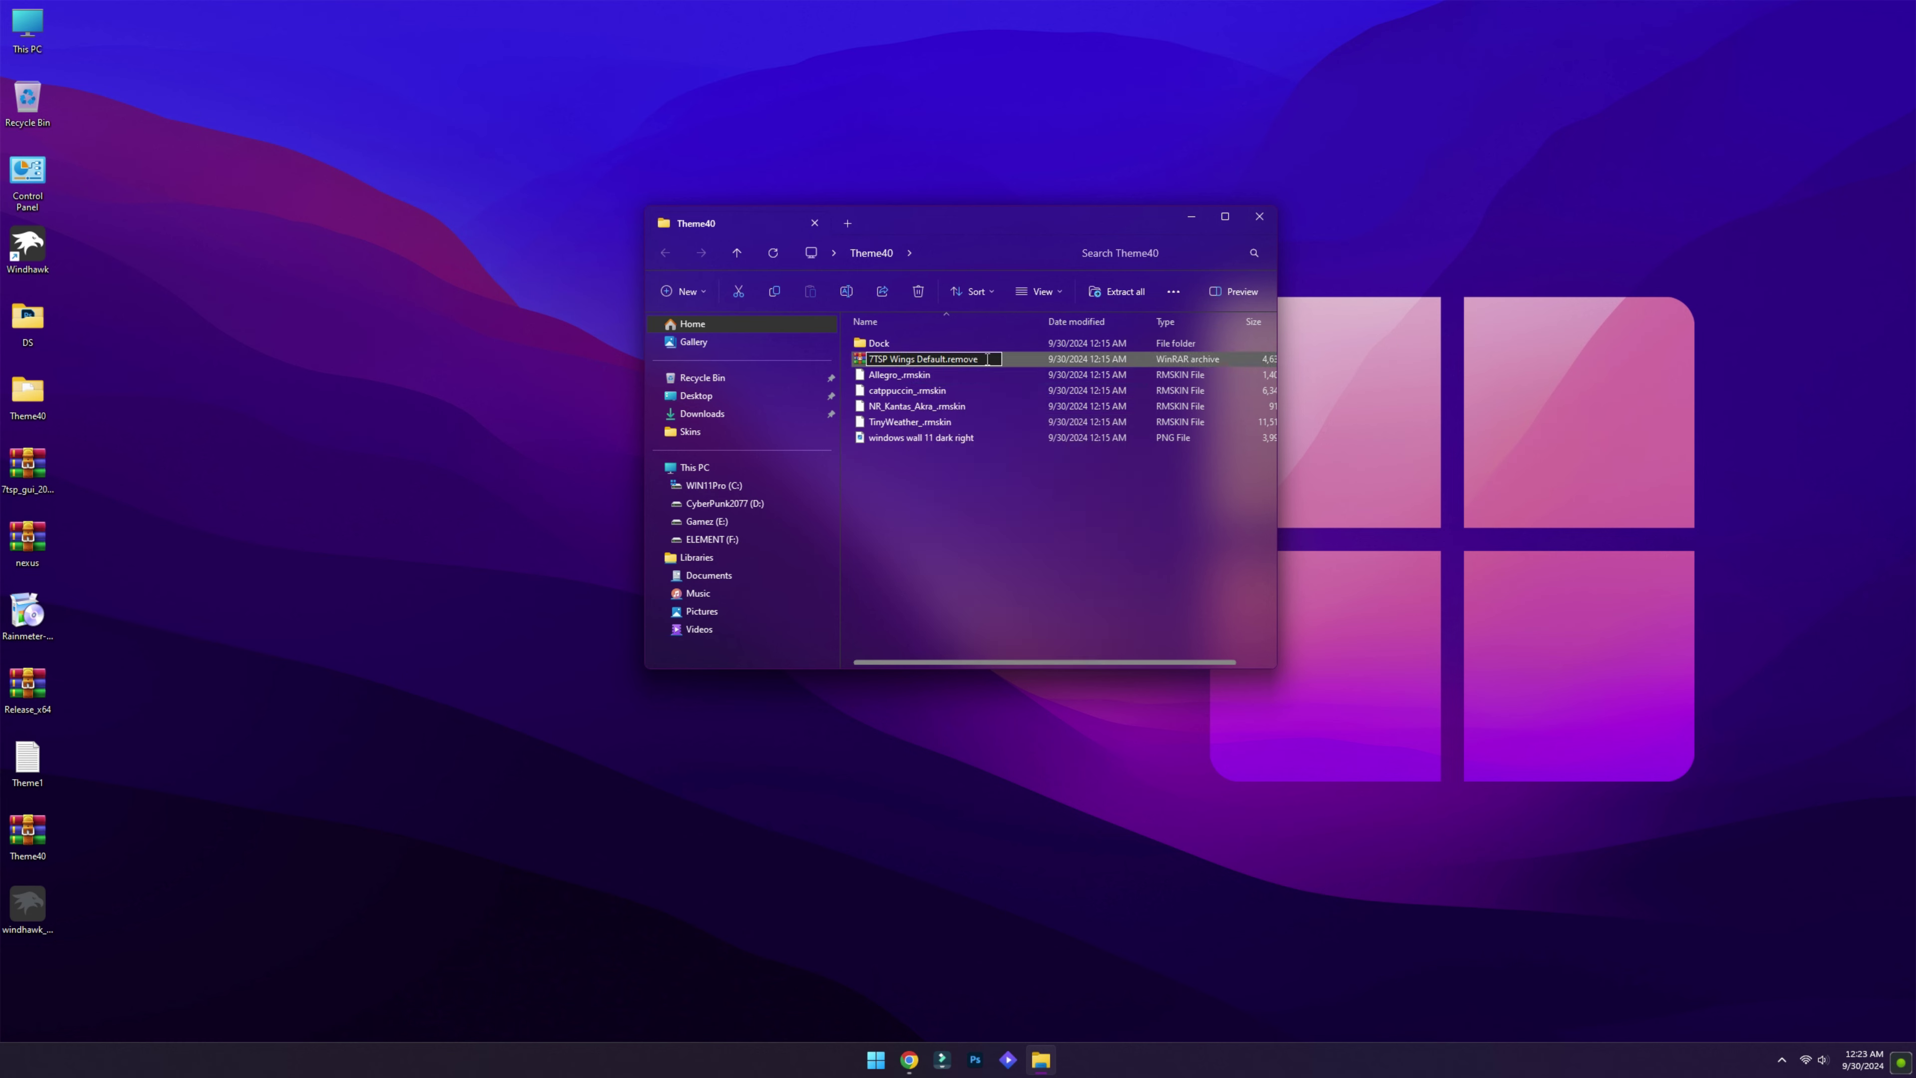
{"action": "key", "text": "BackSpace"}
{"action": "key", "text": "BackSpace"}
{"action": "key", "text": "BackSpace"}
{"action": "key", "text": "BackSpace"}
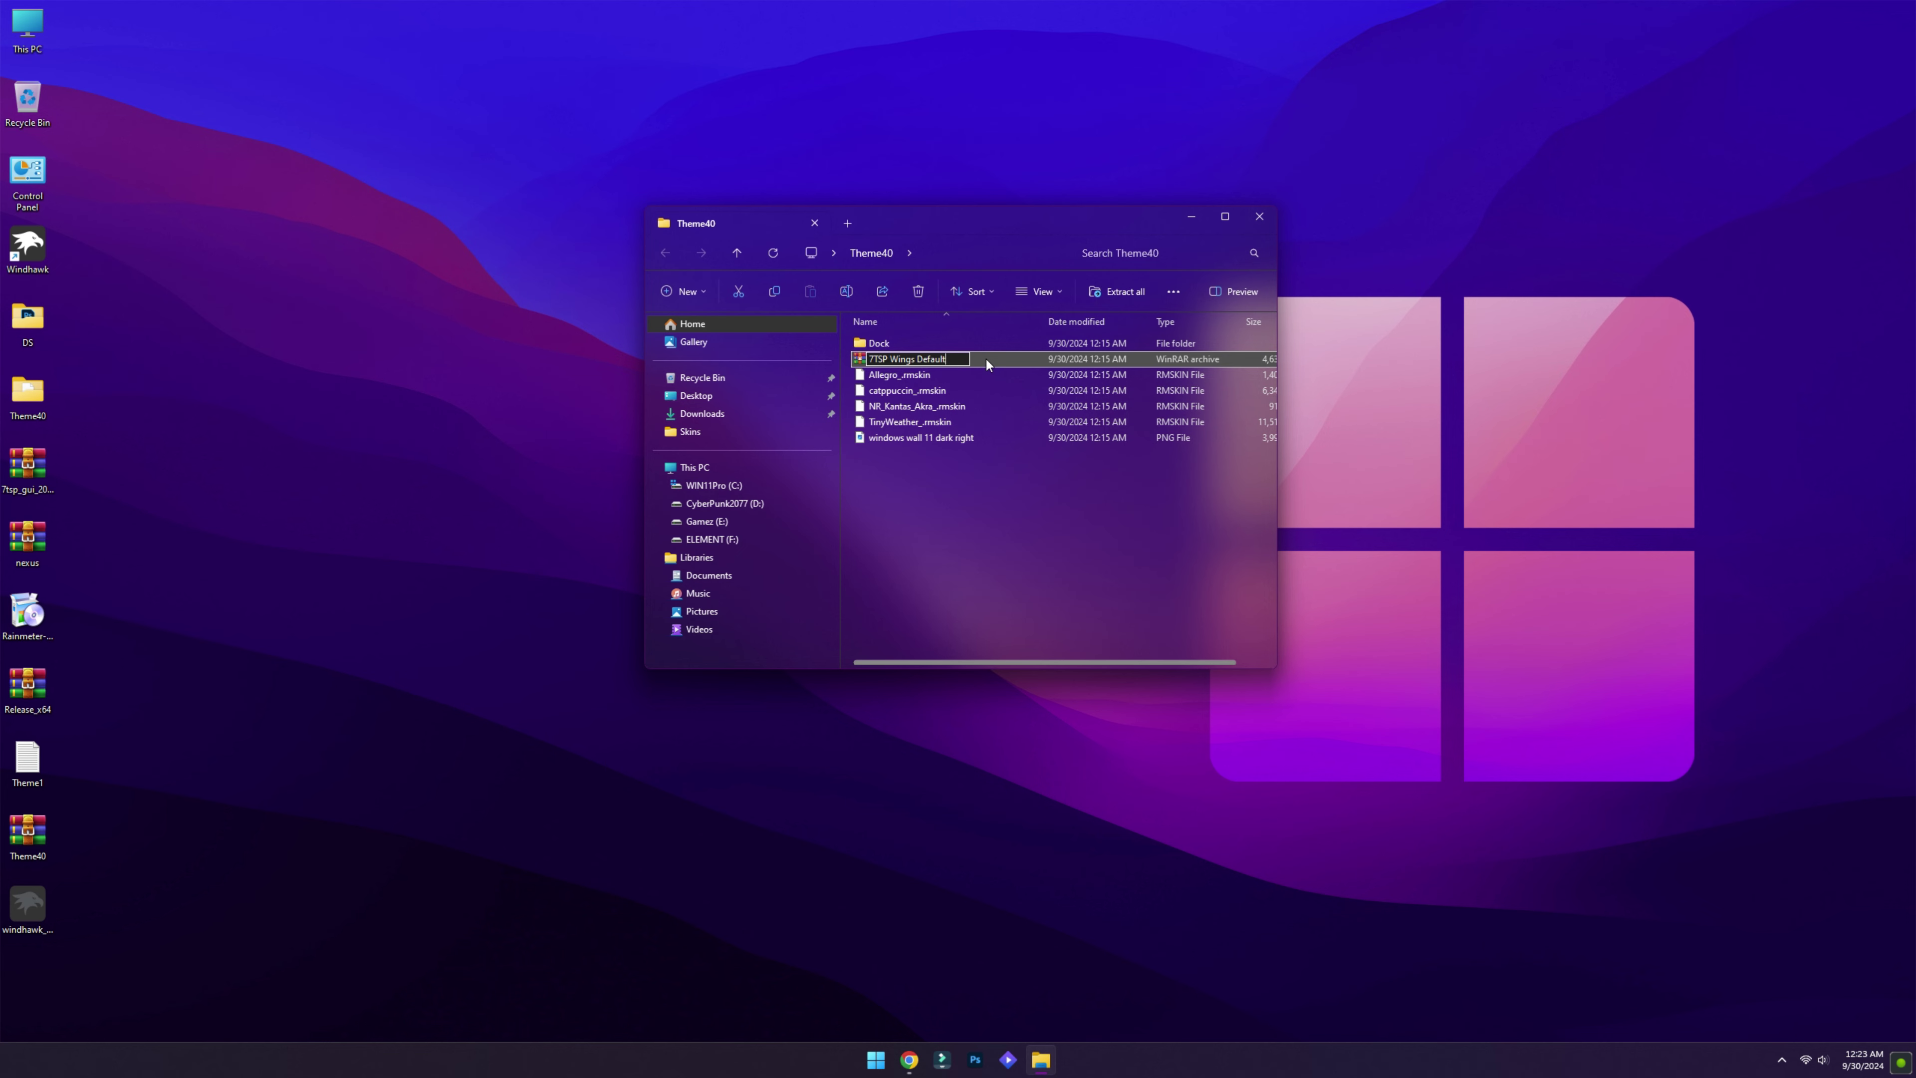
{"action": "left_click", "coordinate": [1267, 224]}
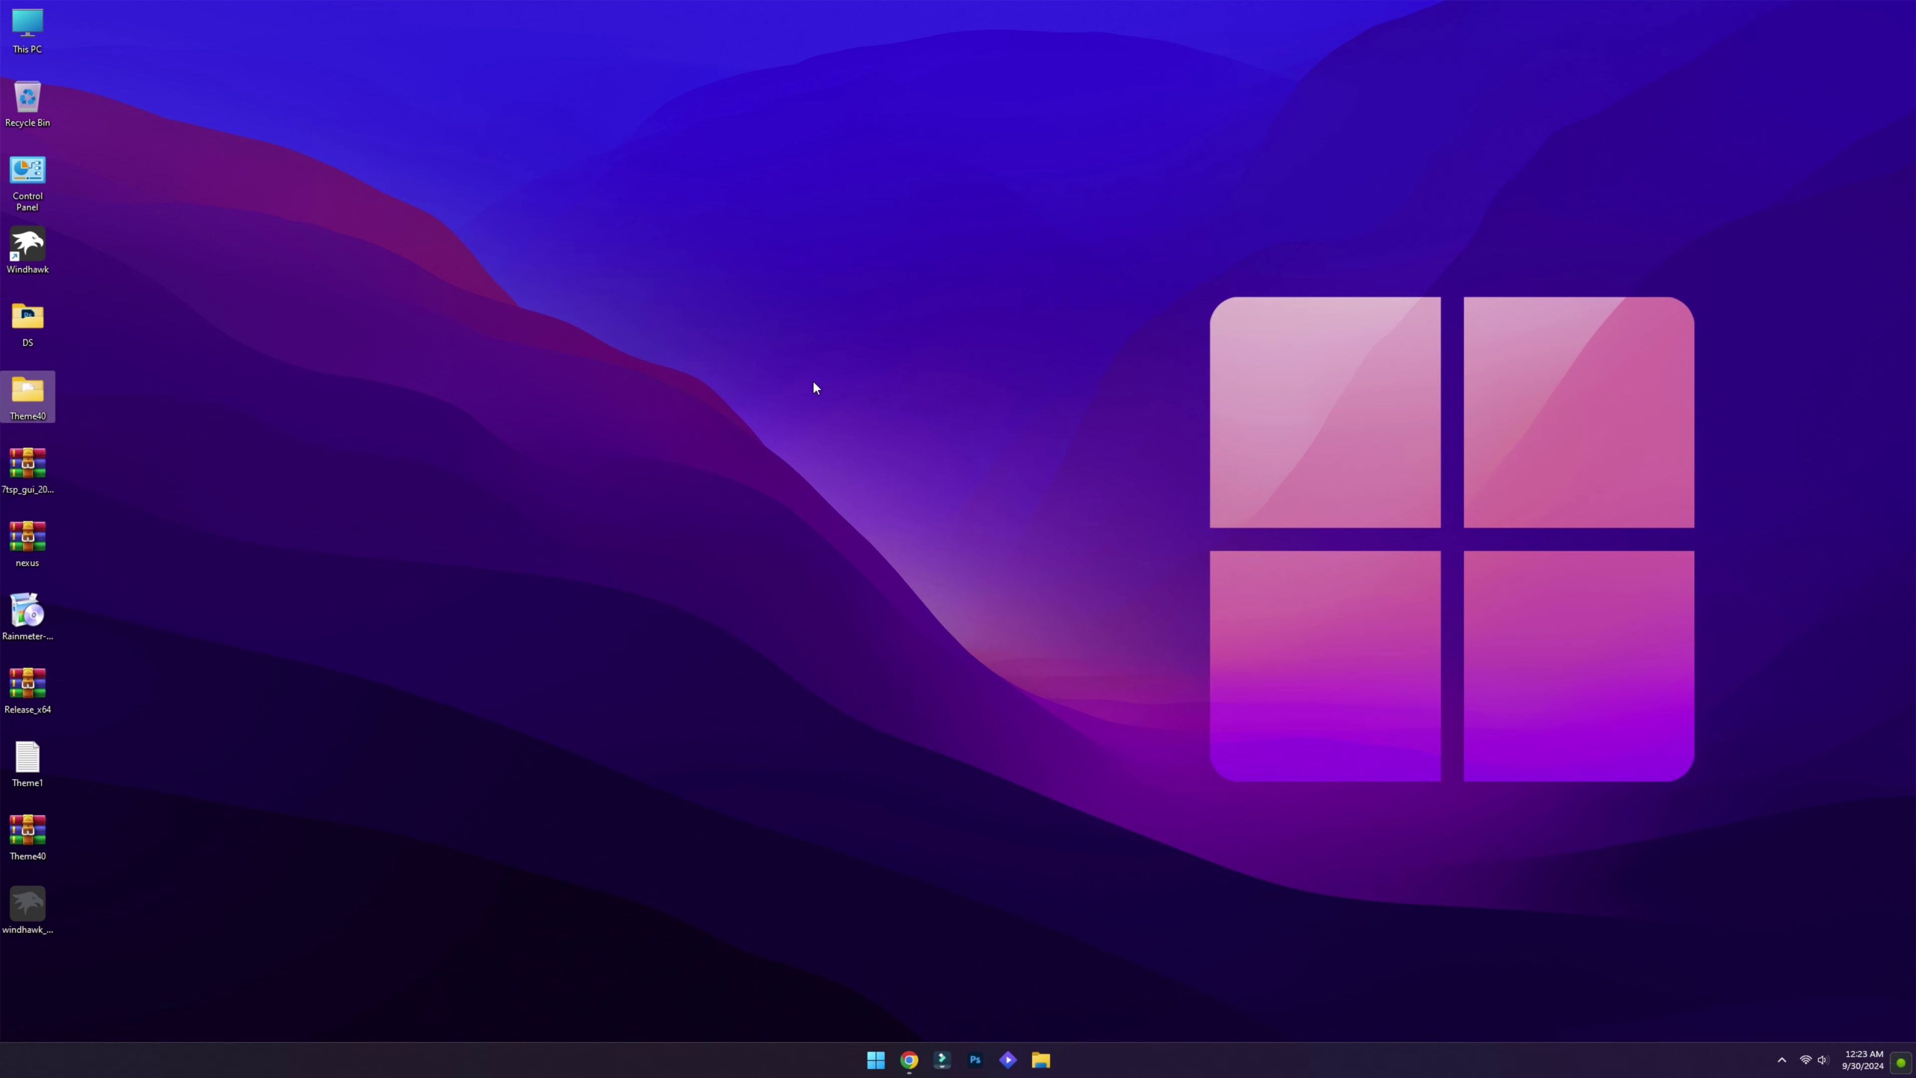
- Extract the 7tsp_gui_2019_edition archive to its default desktop folder and open the extracted folder
{"action": "right_click", "coordinate": [23, 459]}
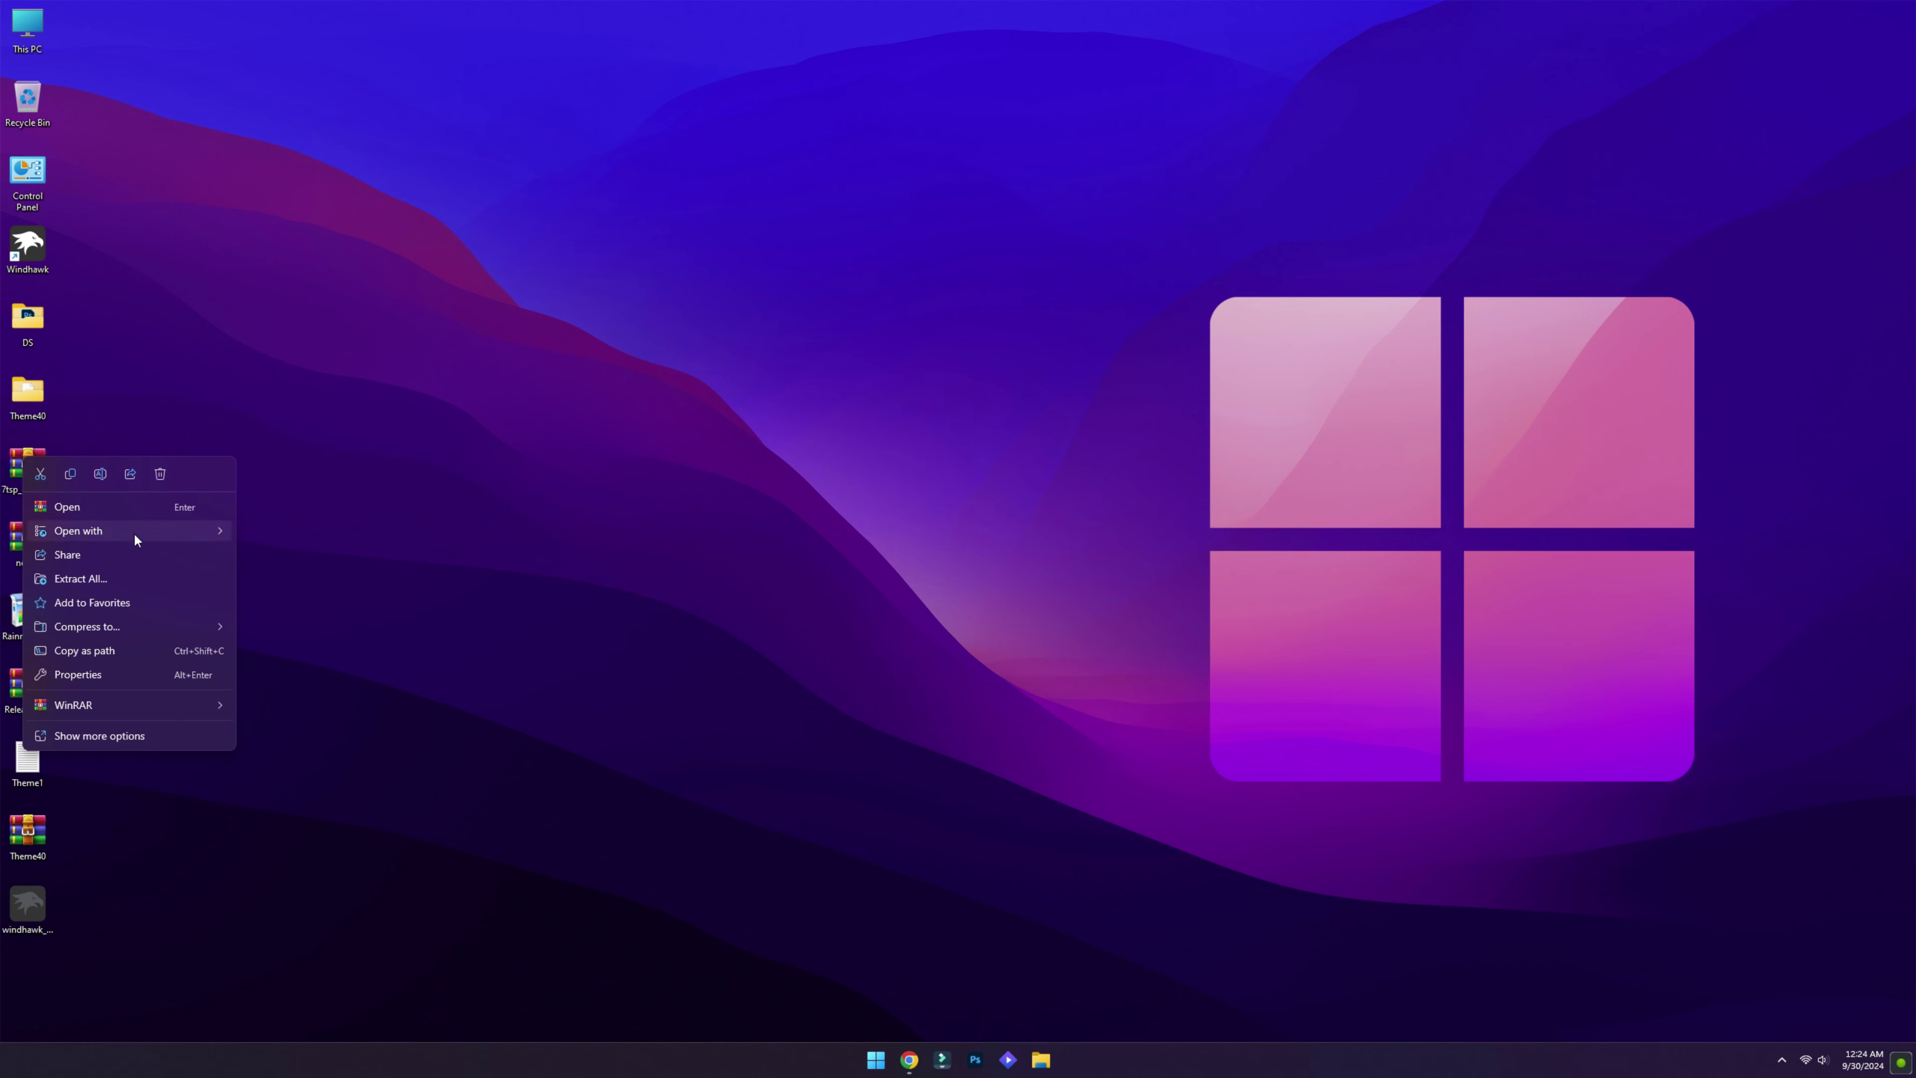
{"action": "left_click", "coordinate": [124, 577]}
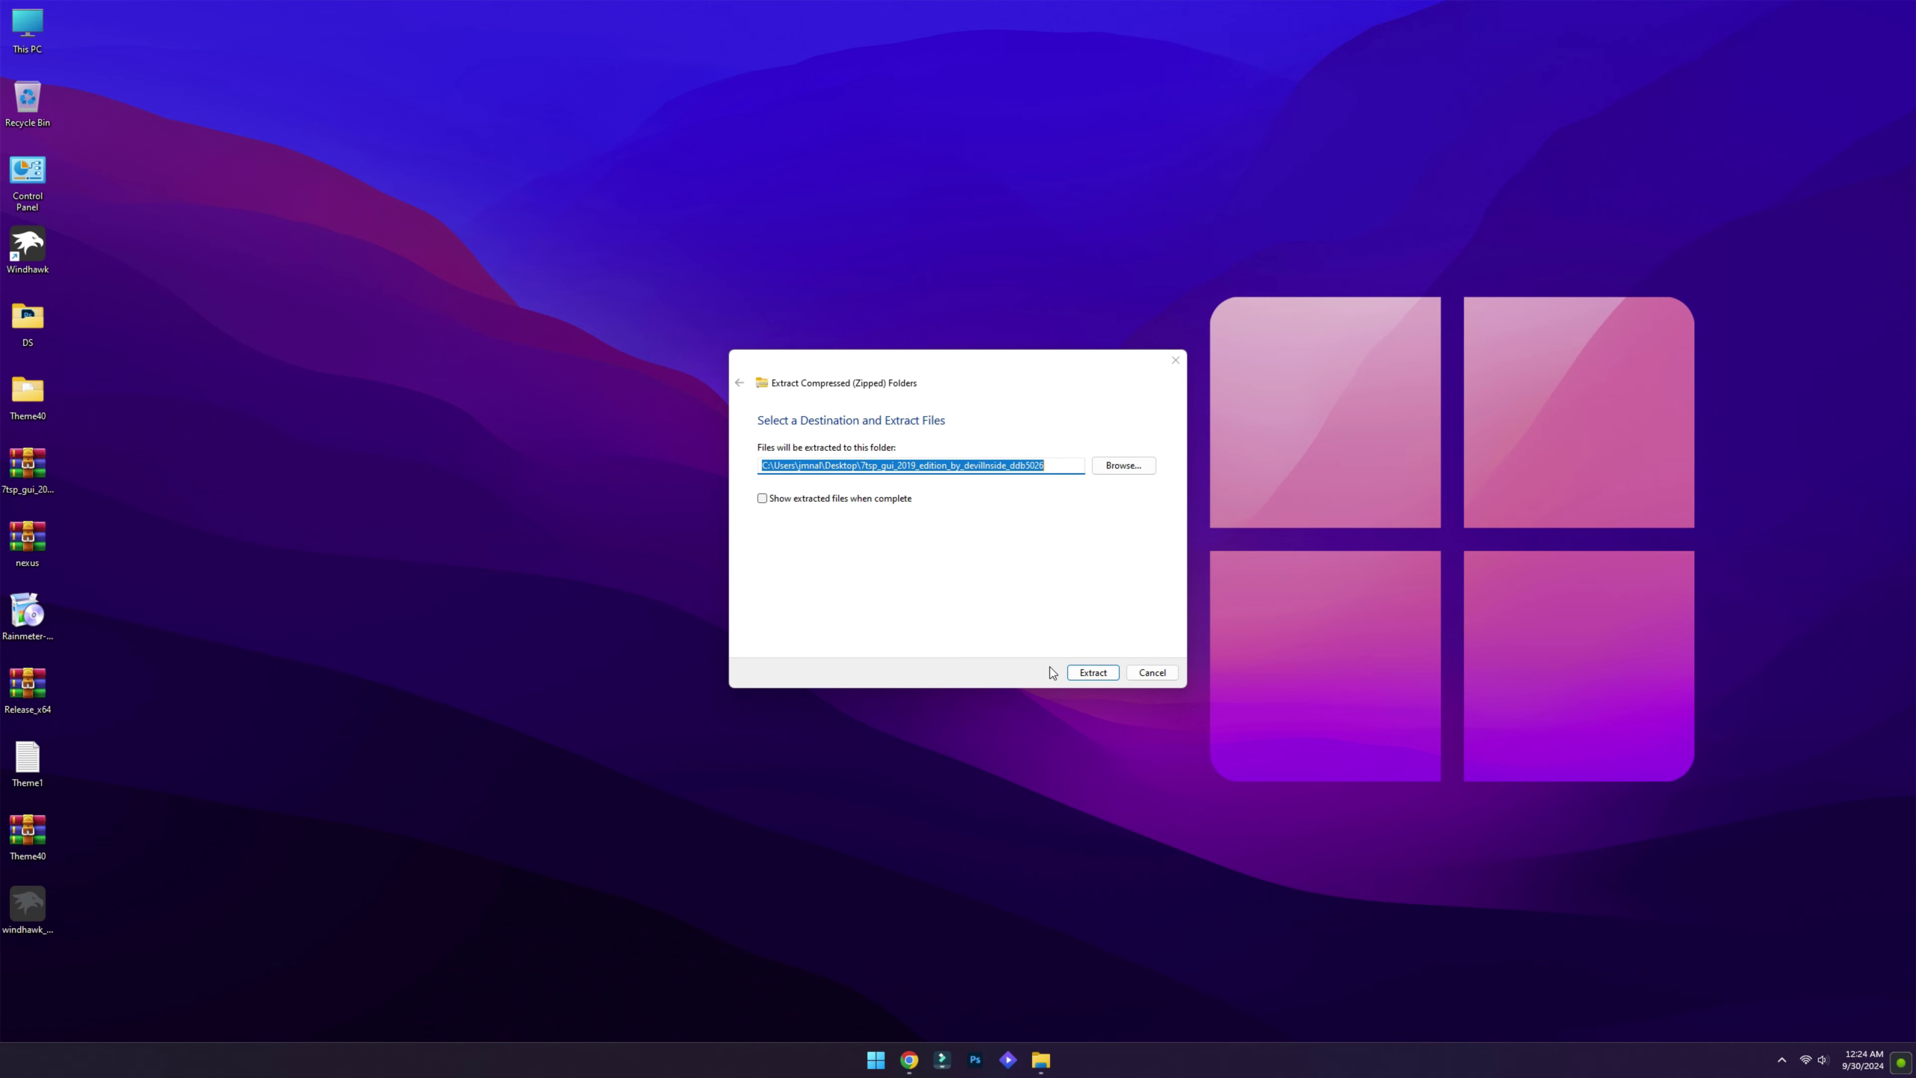
{"action": "left_click", "coordinate": [1092, 672]}
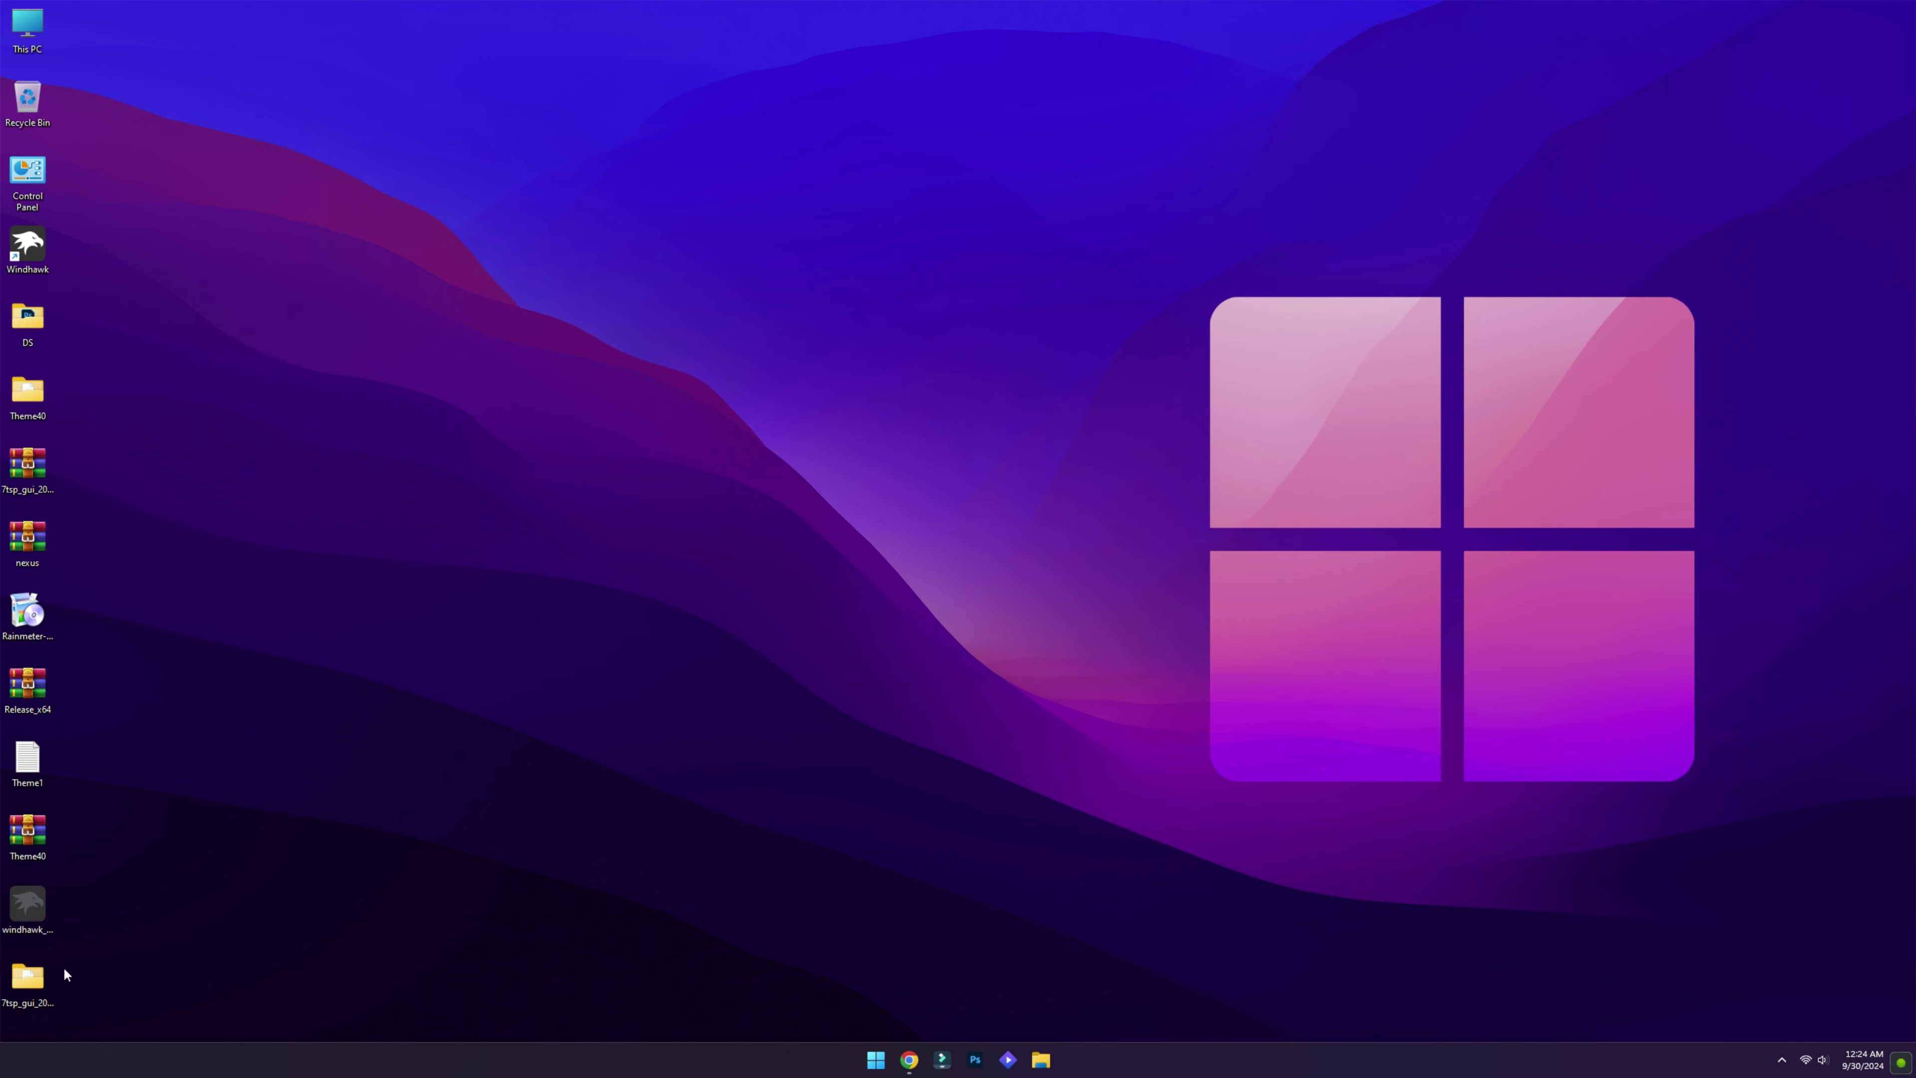
{"action": "double_click", "coordinate": [42, 978]}
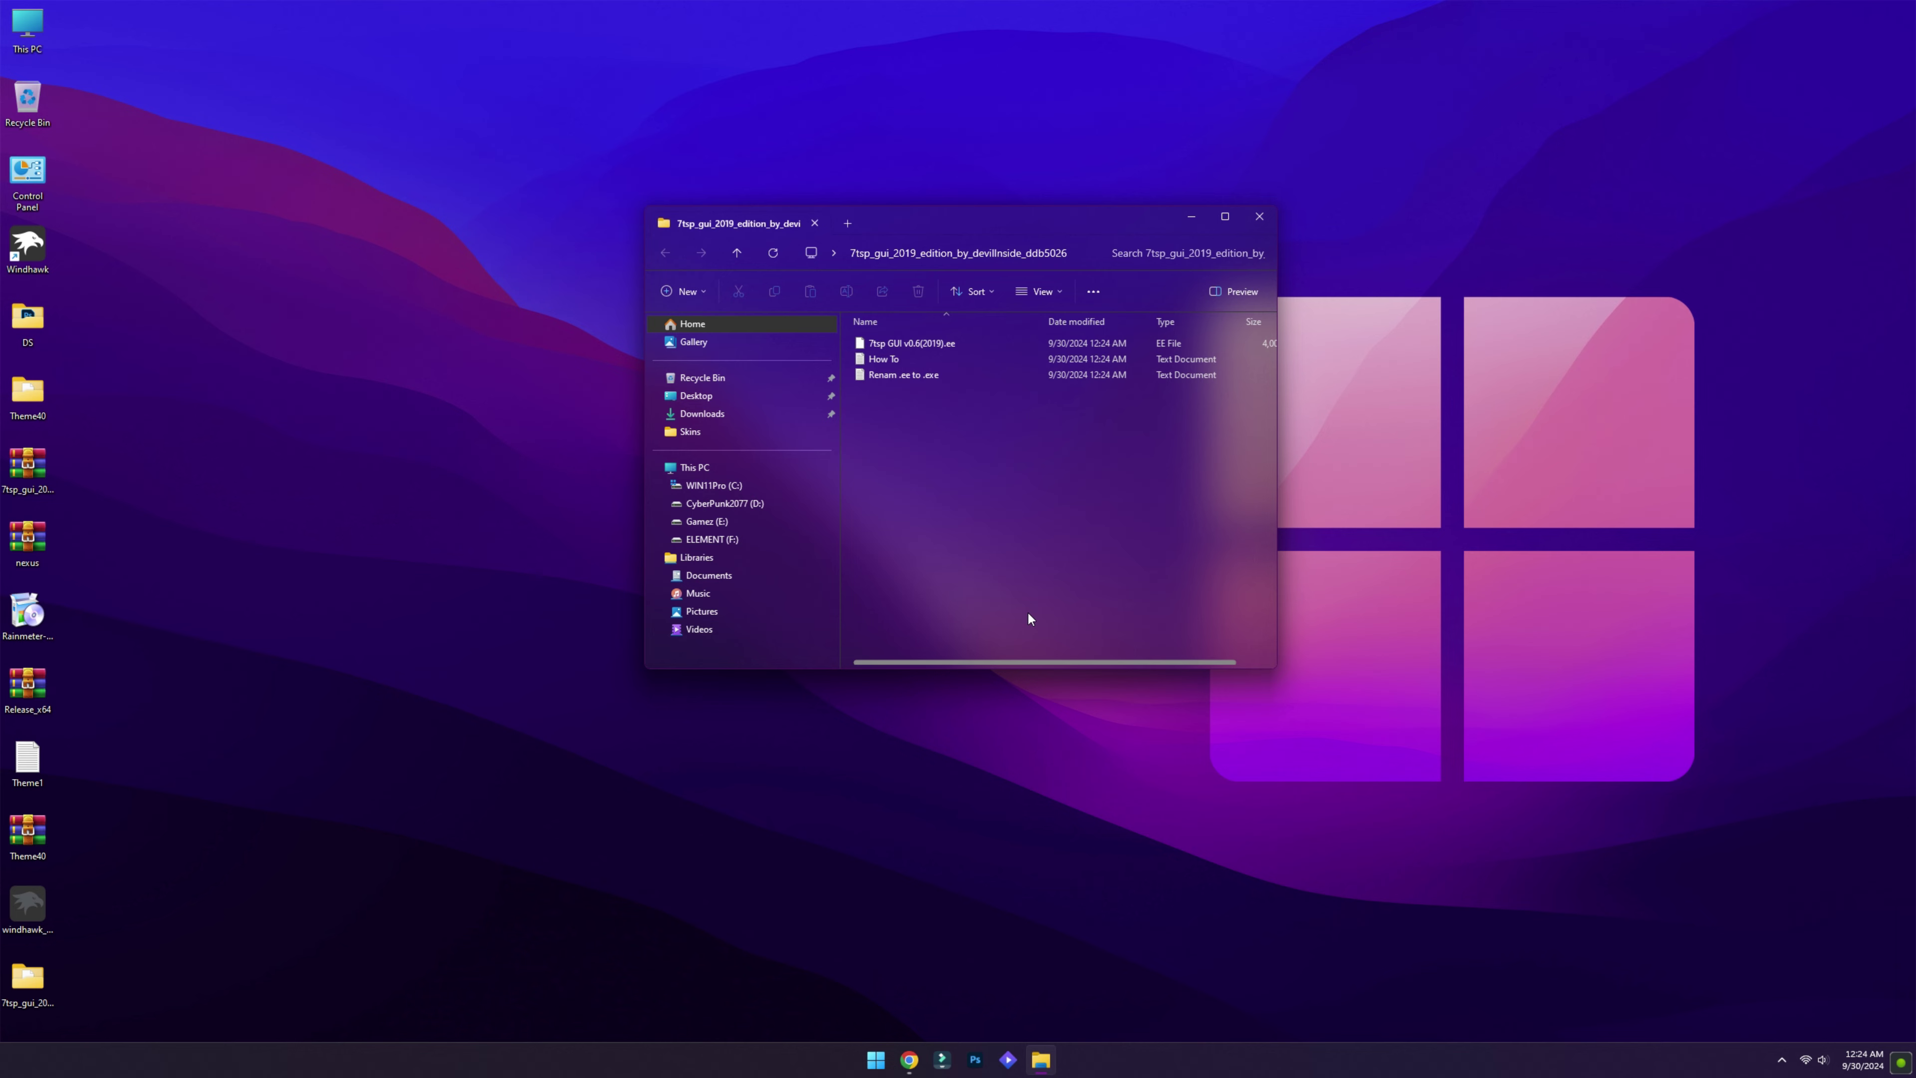
- Rename the 7tsp GUI v0.6(2019) file so its extension is .exe, and accept the extension change
{"action": "right_click", "coordinate": [940, 343]}
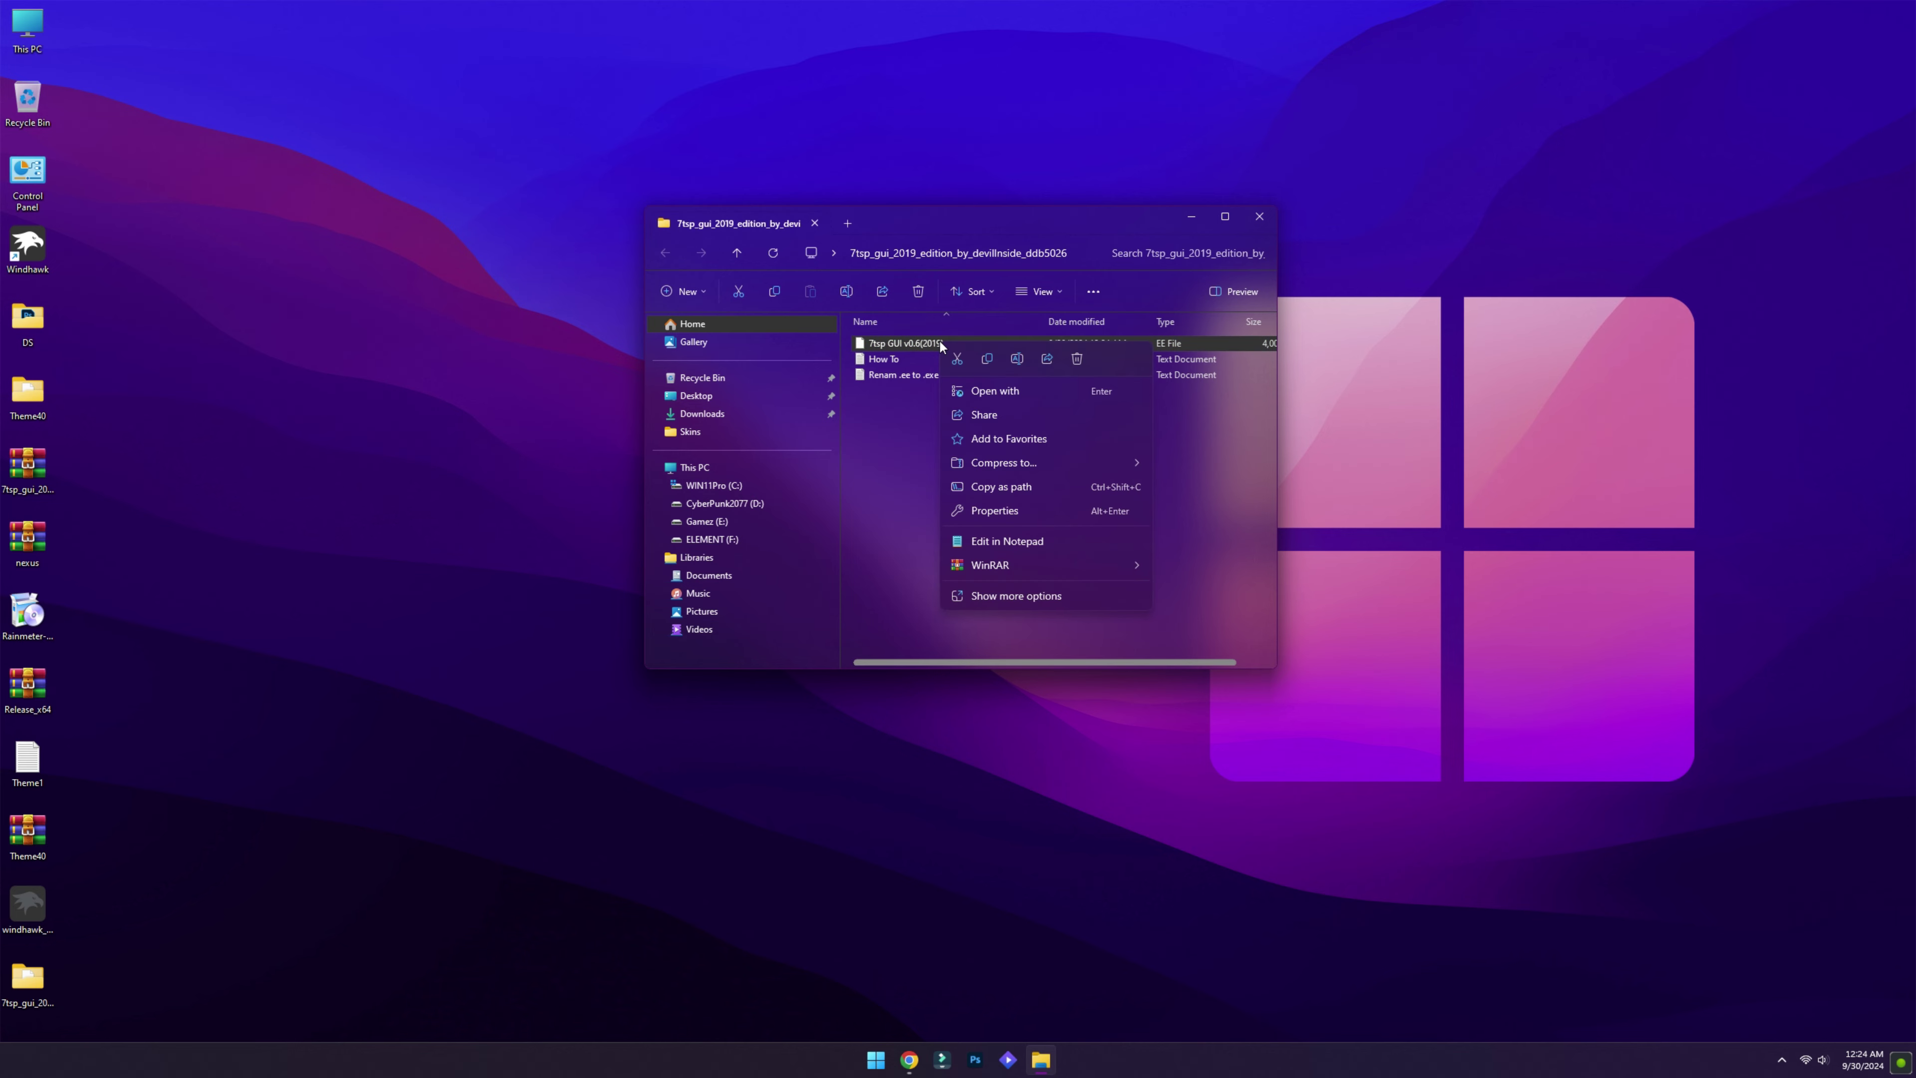
{"action": "left_click", "coordinate": [1016, 359]}
{"action": "left_click", "coordinate": [971, 343]}
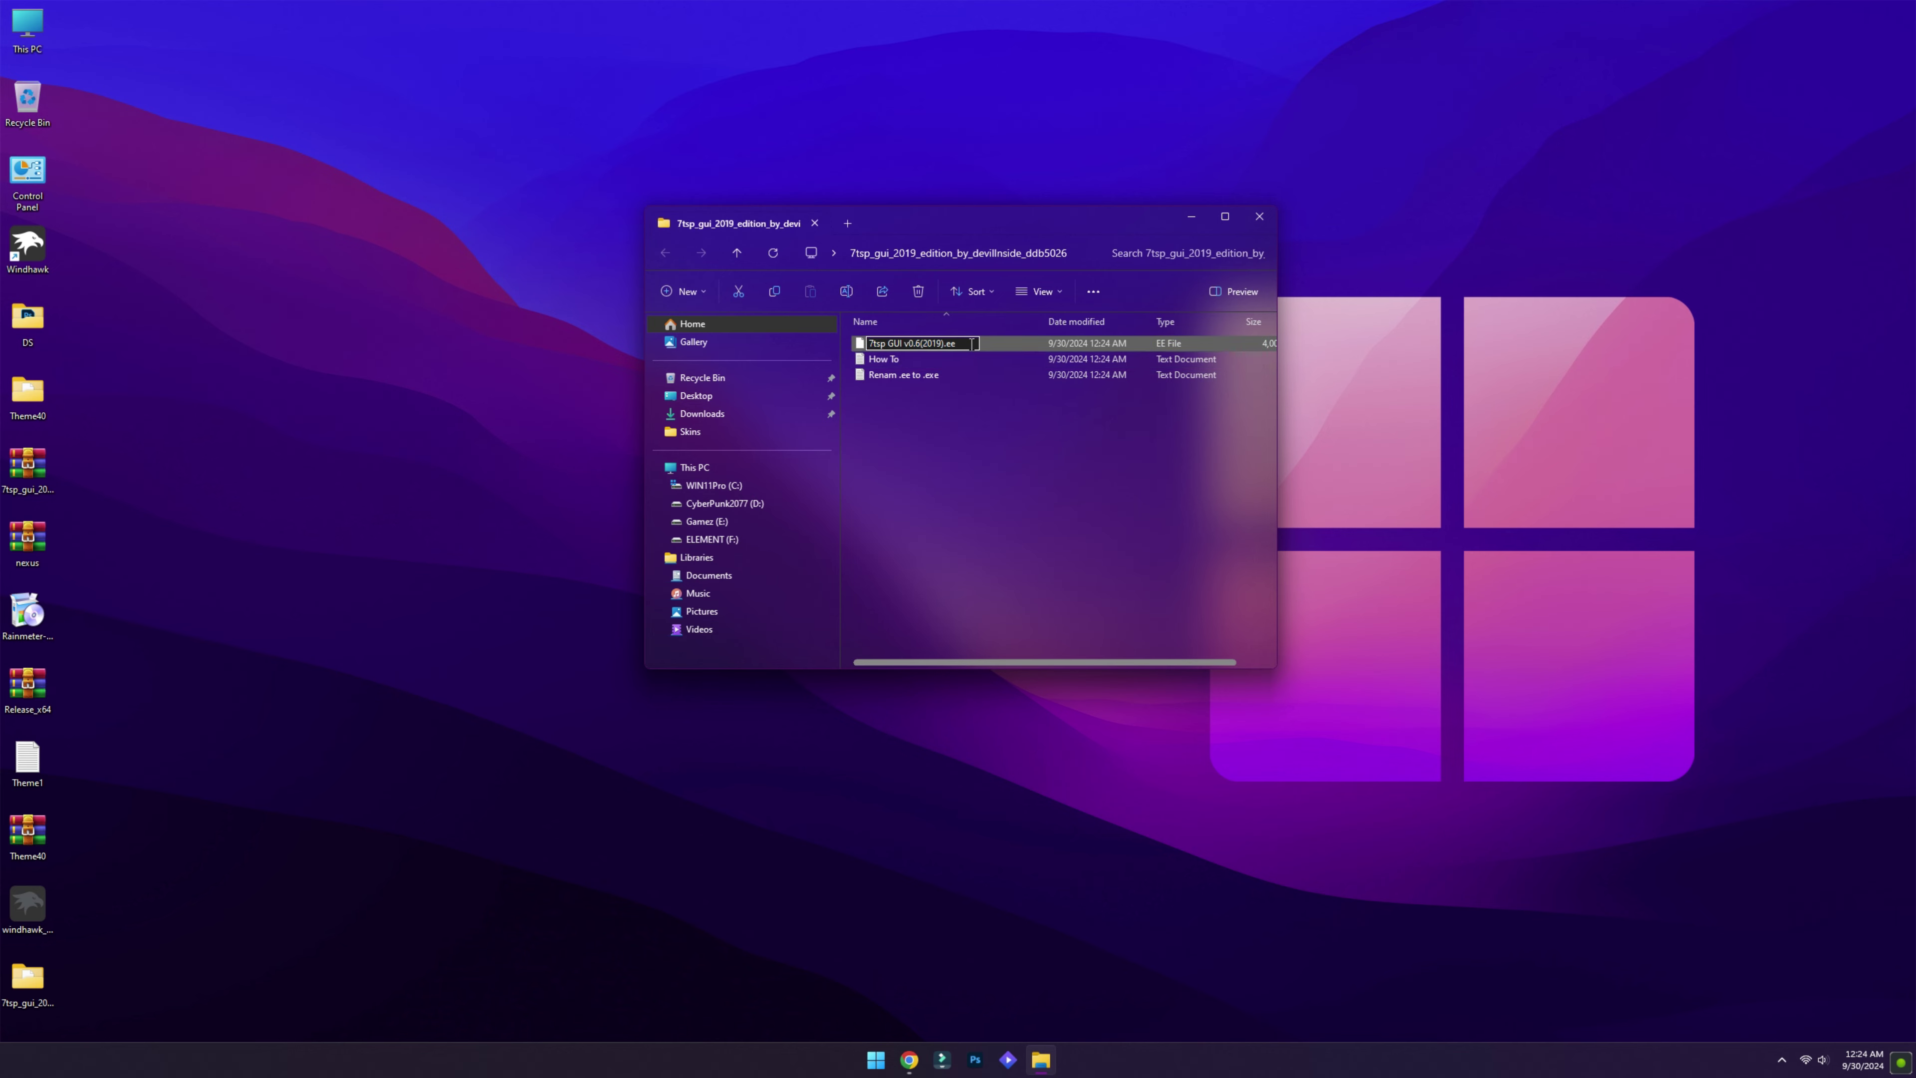
{"action": "key", "text": "BackSpace"}
{"action": "type", "text": "xe"}
{"action": "key", "text": "Return"}
{"action": "left_click", "coordinate": [1020, 530]}
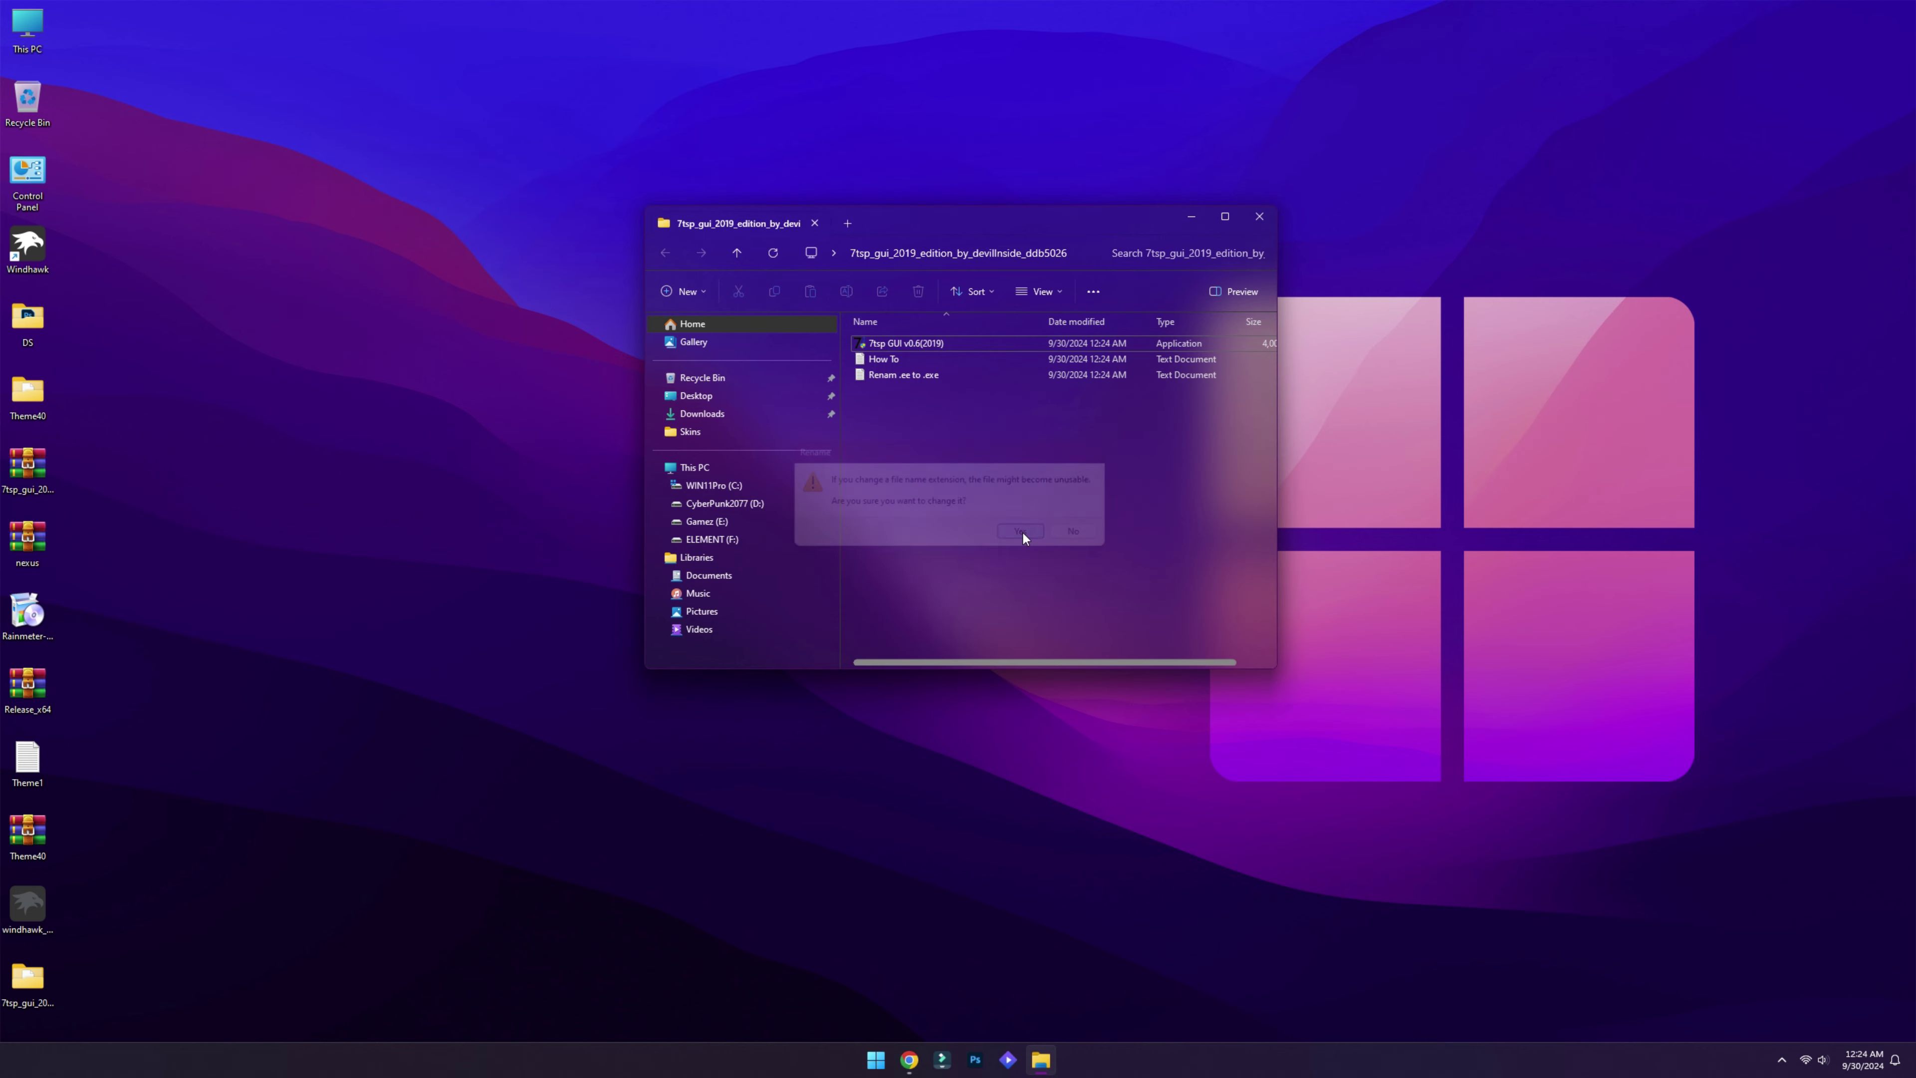
- Run 7tsp GUI v0.6(2019) with administrator rights
{"action": "left_click", "coordinate": [920, 344]}
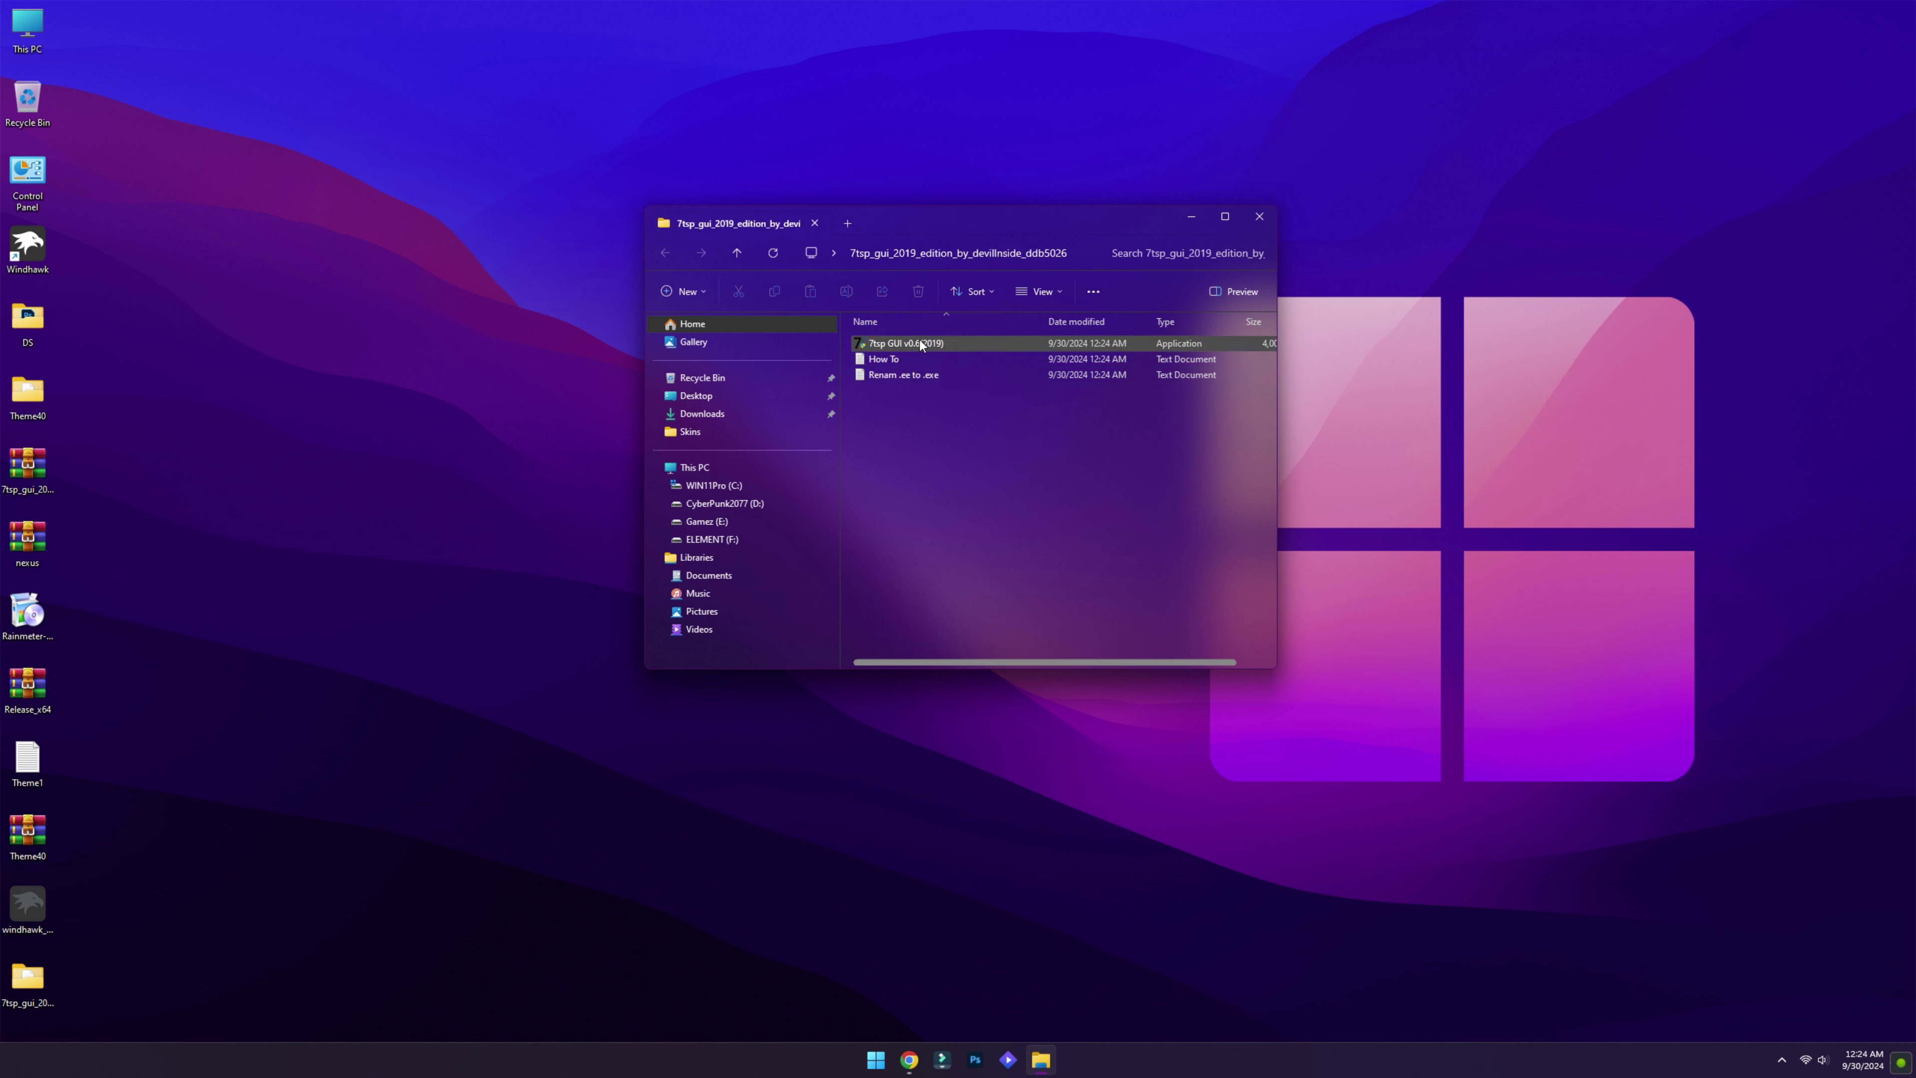
{"action": "double_click", "coordinate": [920, 344]}
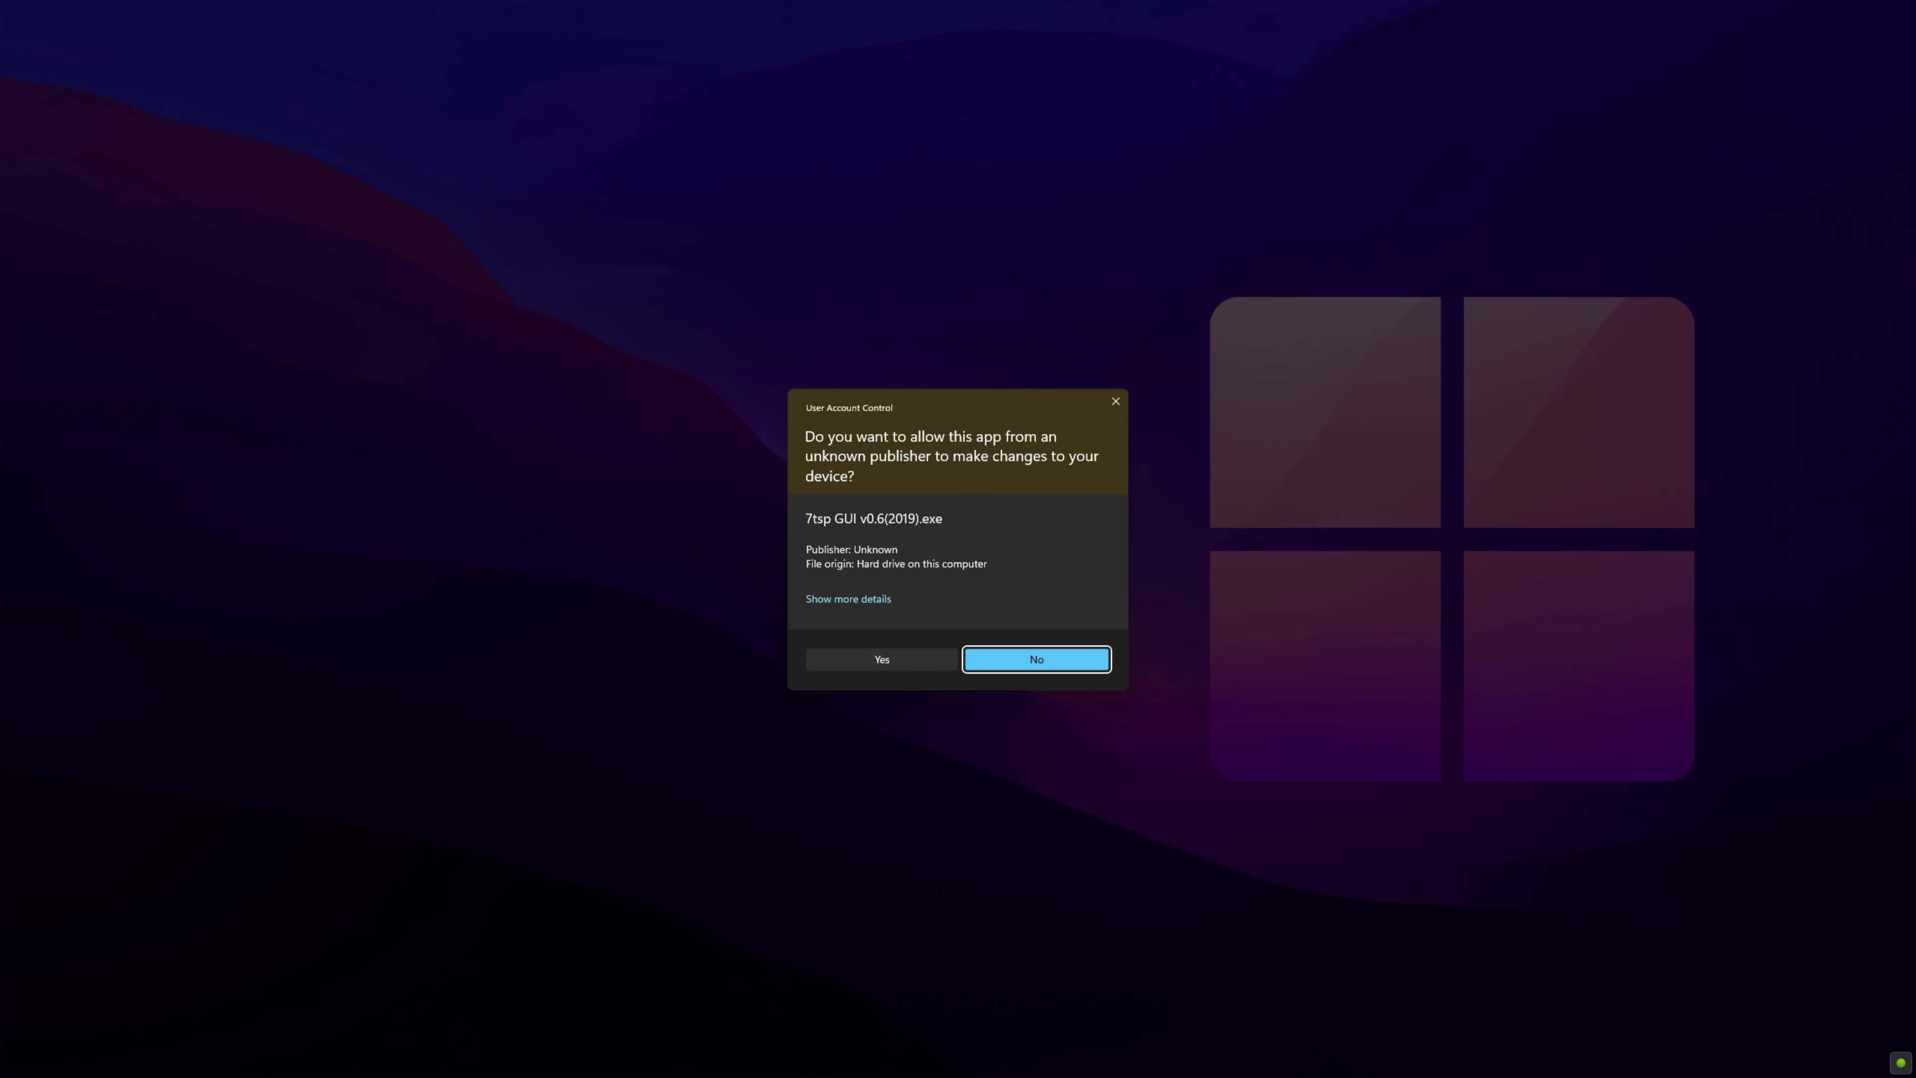
{"action": "left_click", "coordinate": [892, 656]}
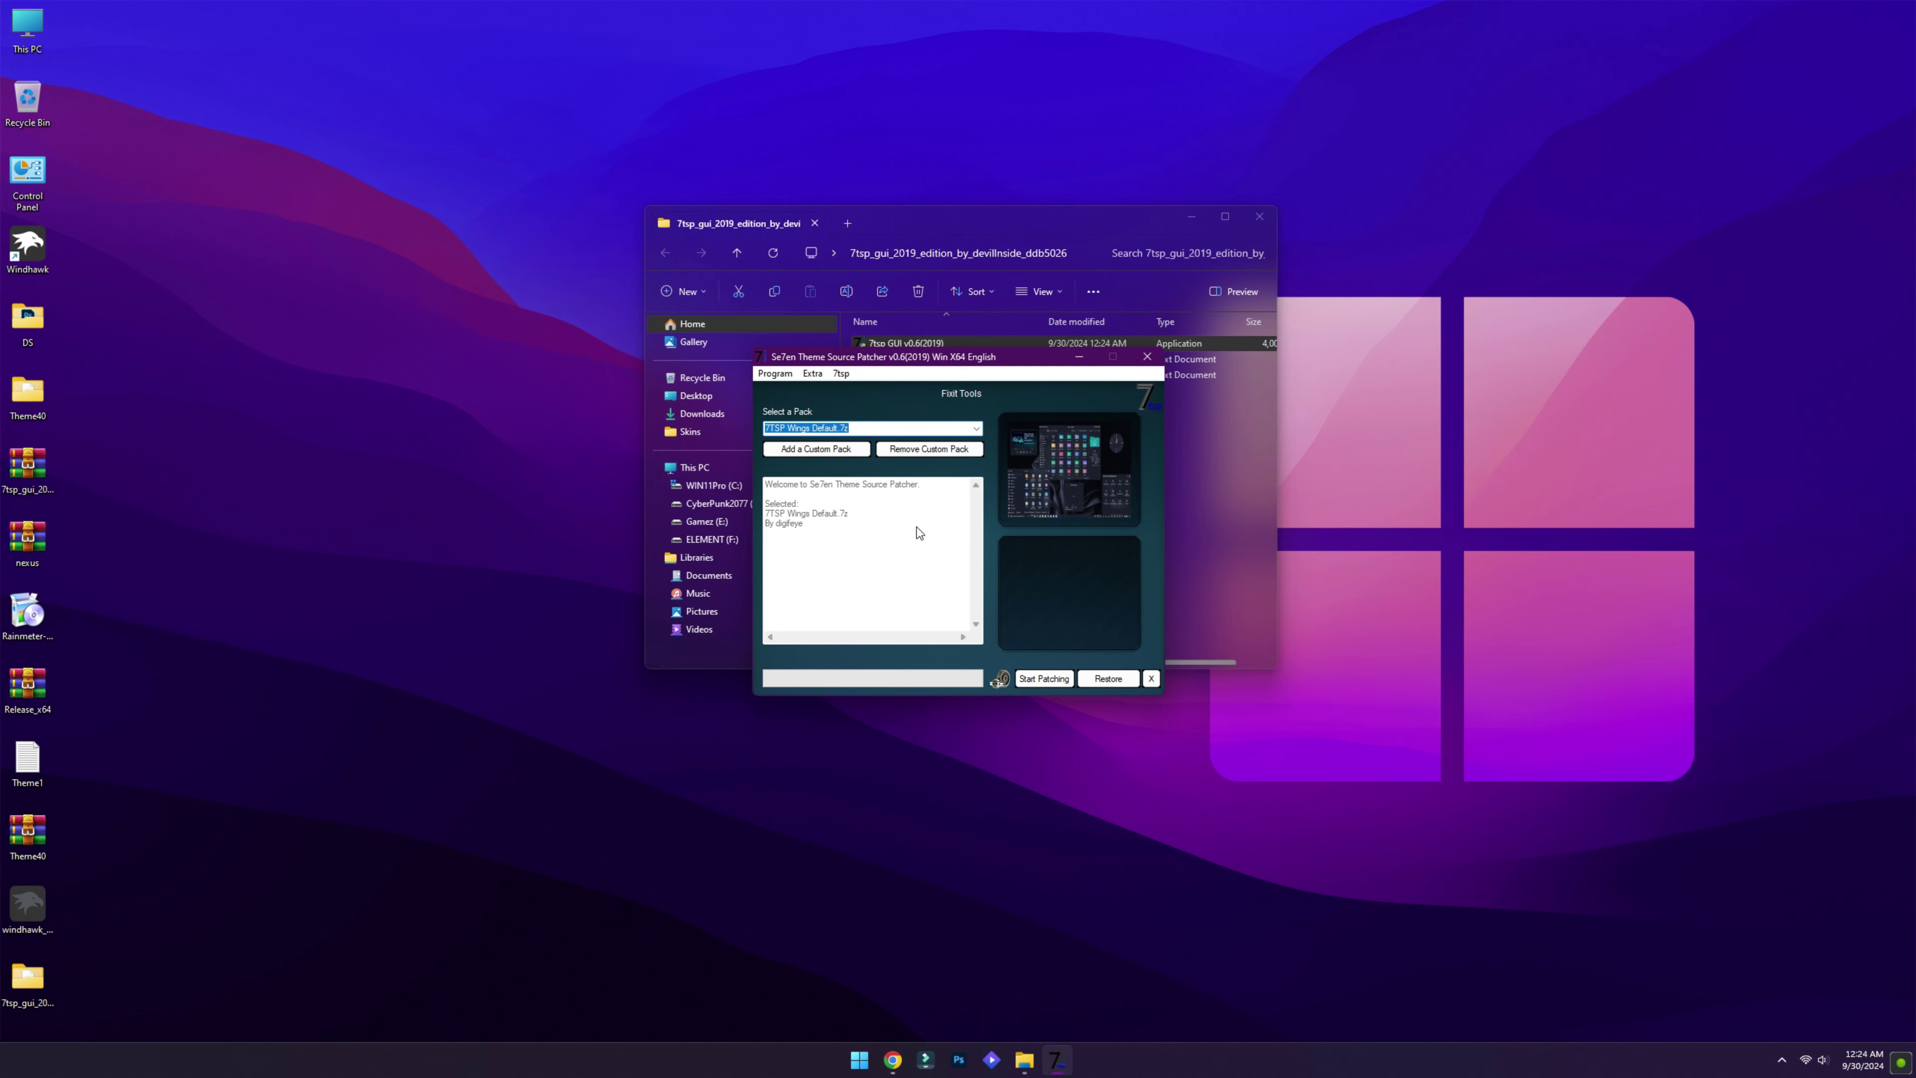
- Add the 7TSP Wings Default archive from the Theme40 folder as a custom pack, overwriting the existing pack
{"action": "left_click", "coordinate": [829, 448]}
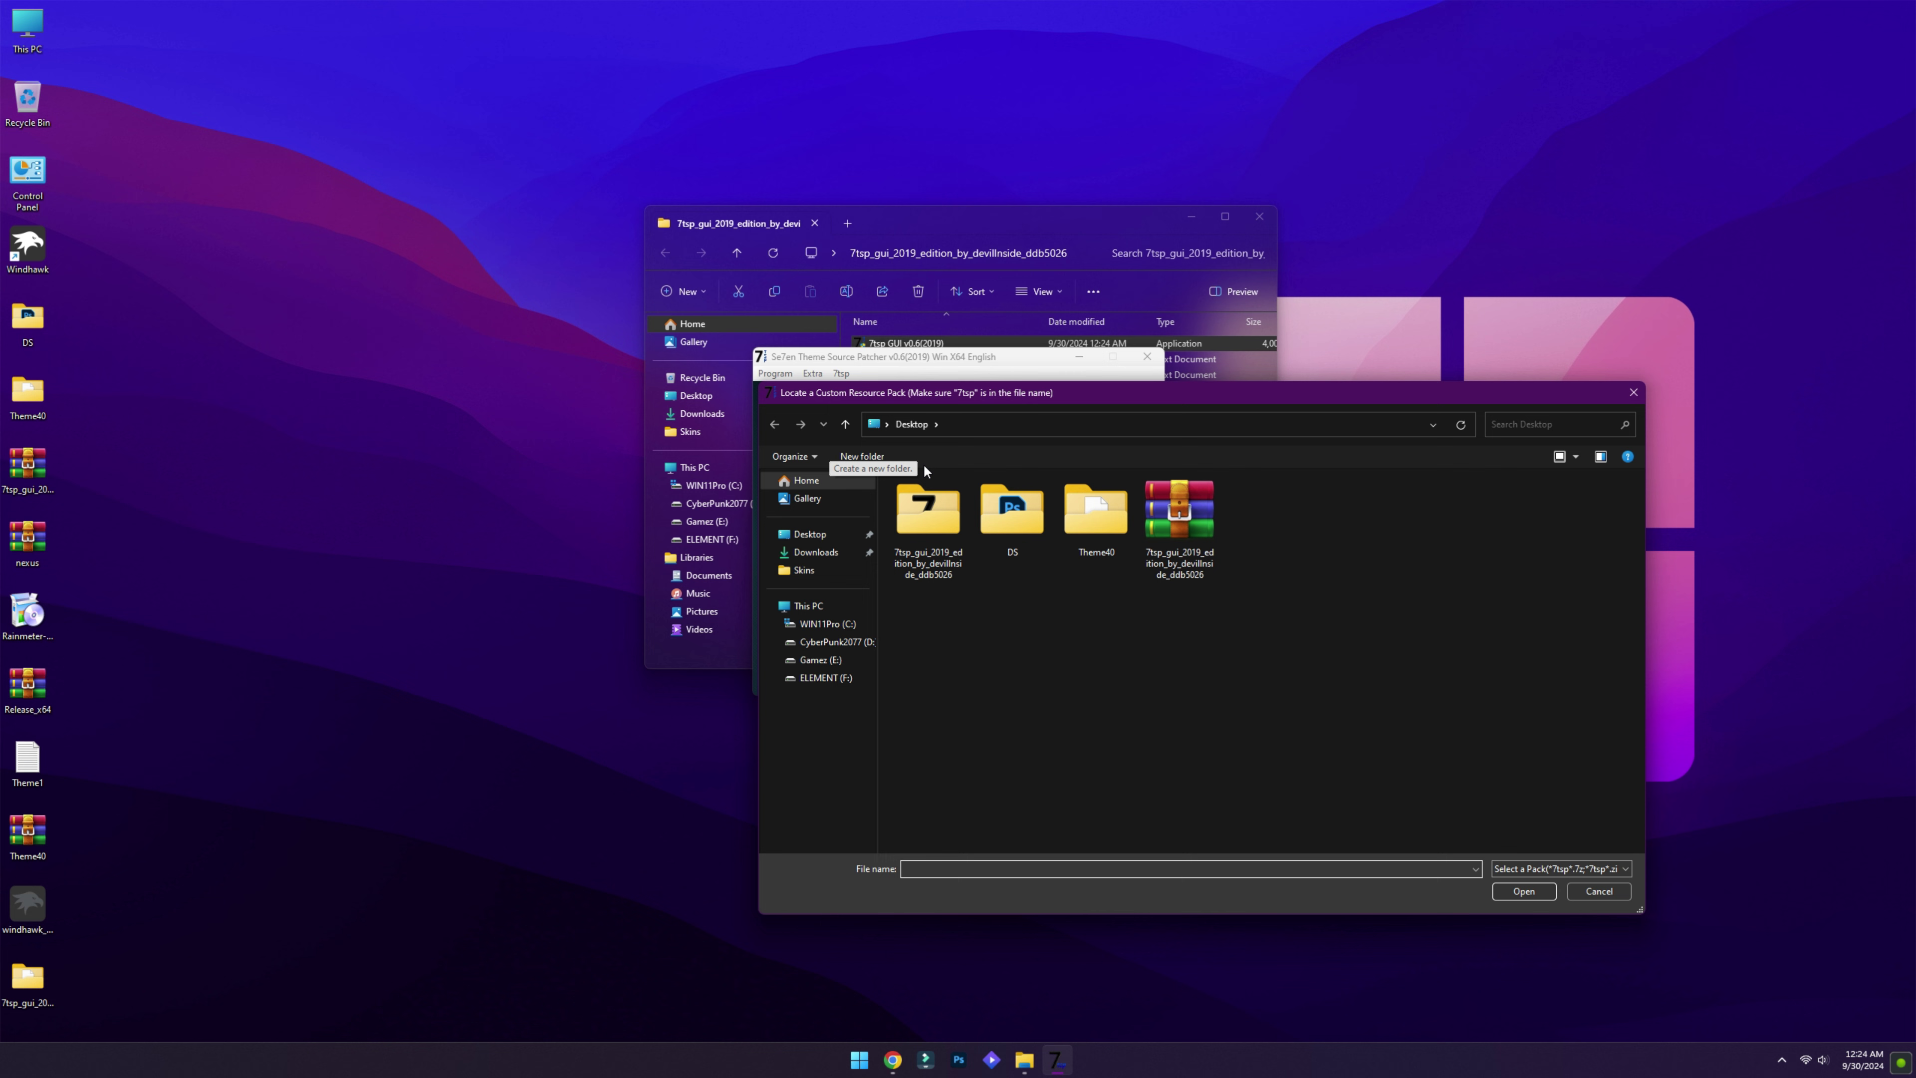
{"action": "double_click", "coordinate": [1091, 531]}
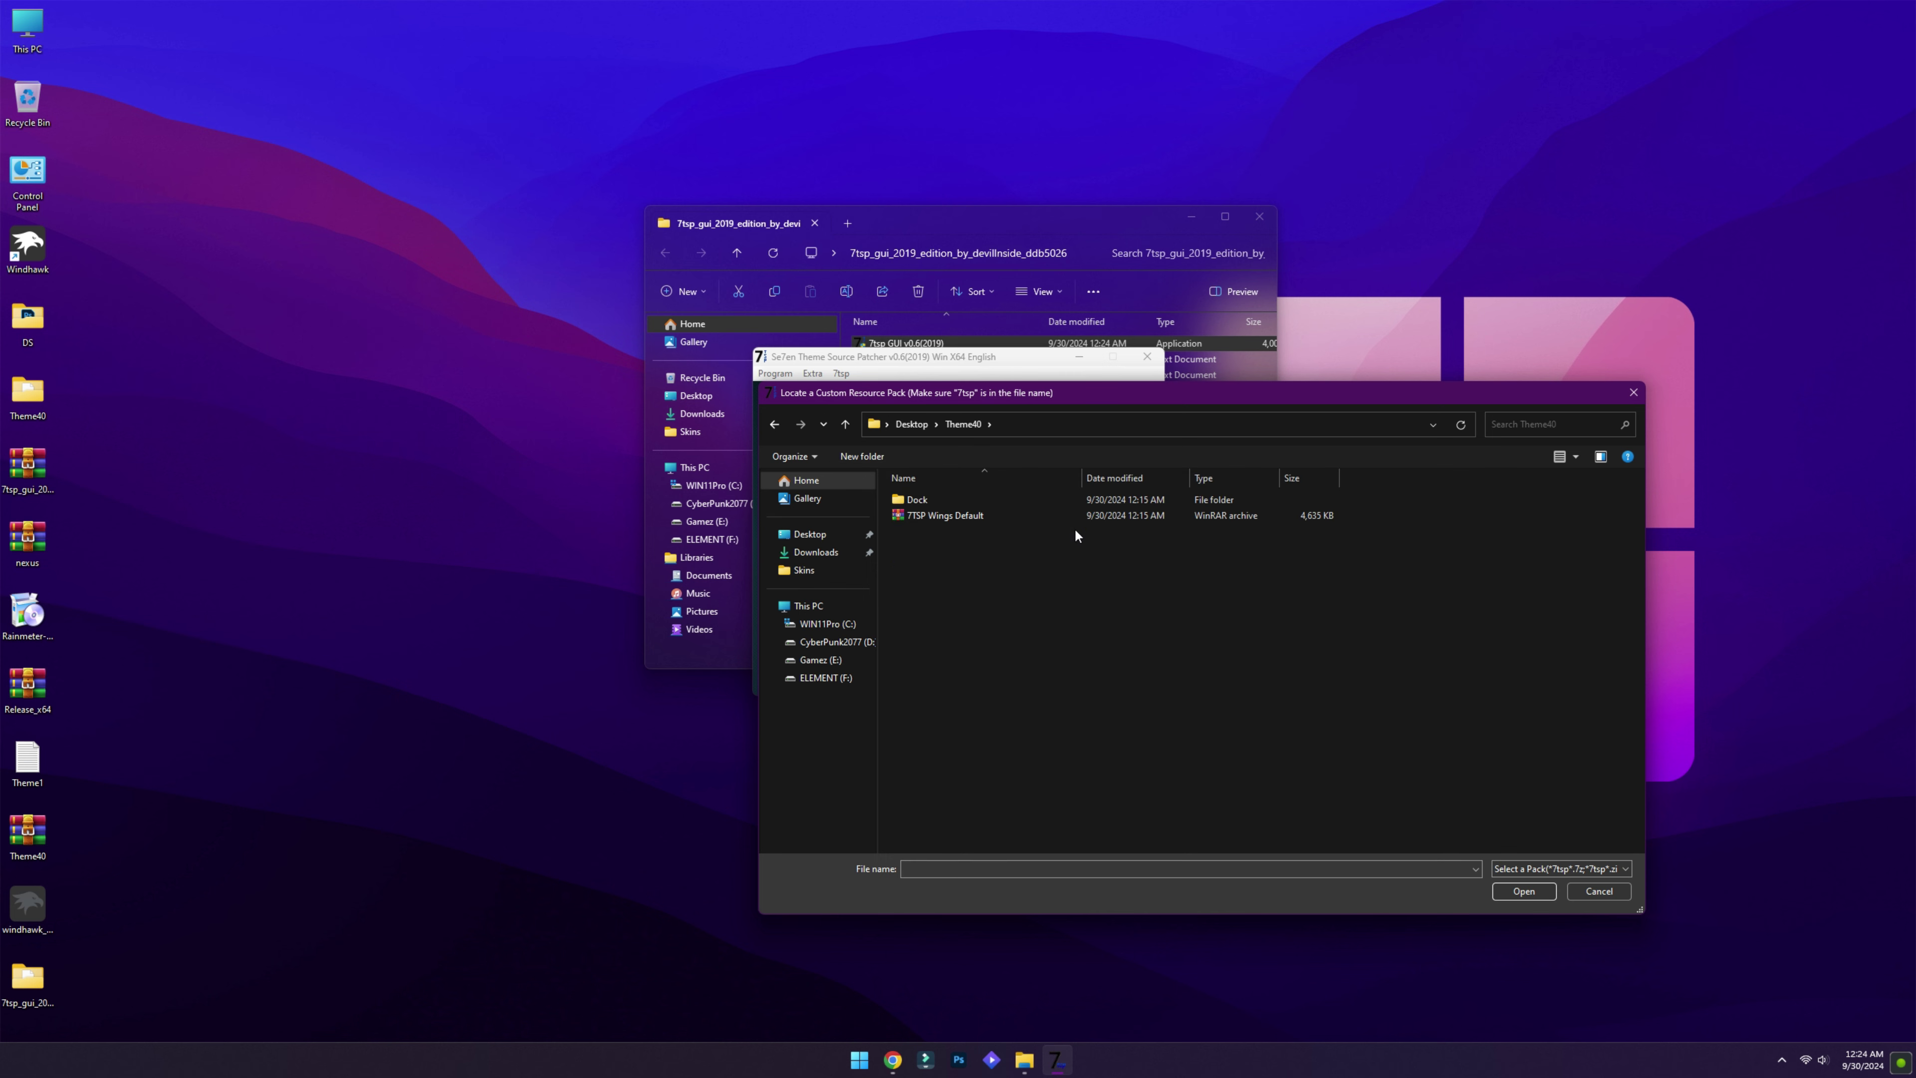
{"action": "left_click", "coordinate": [974, 517]}
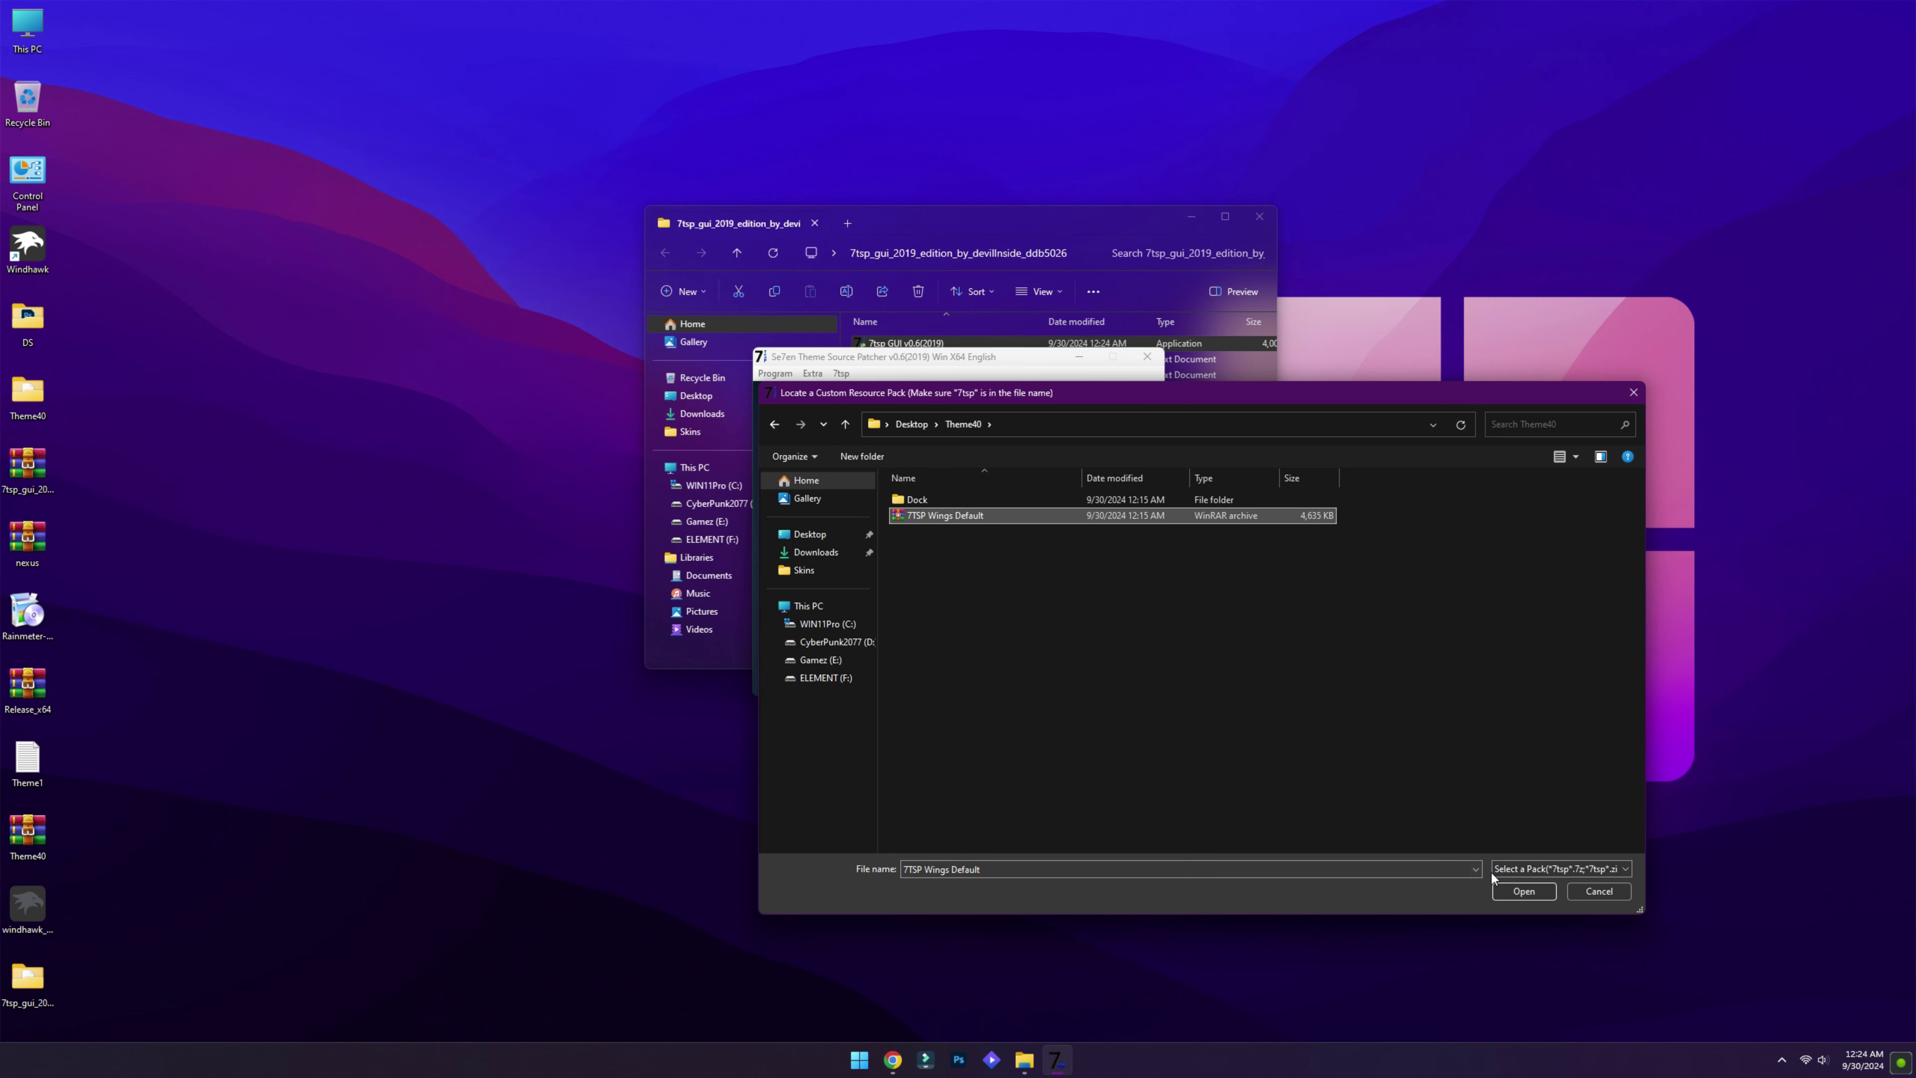
{"action": "left_click", "coordinate": [1522, 890]}
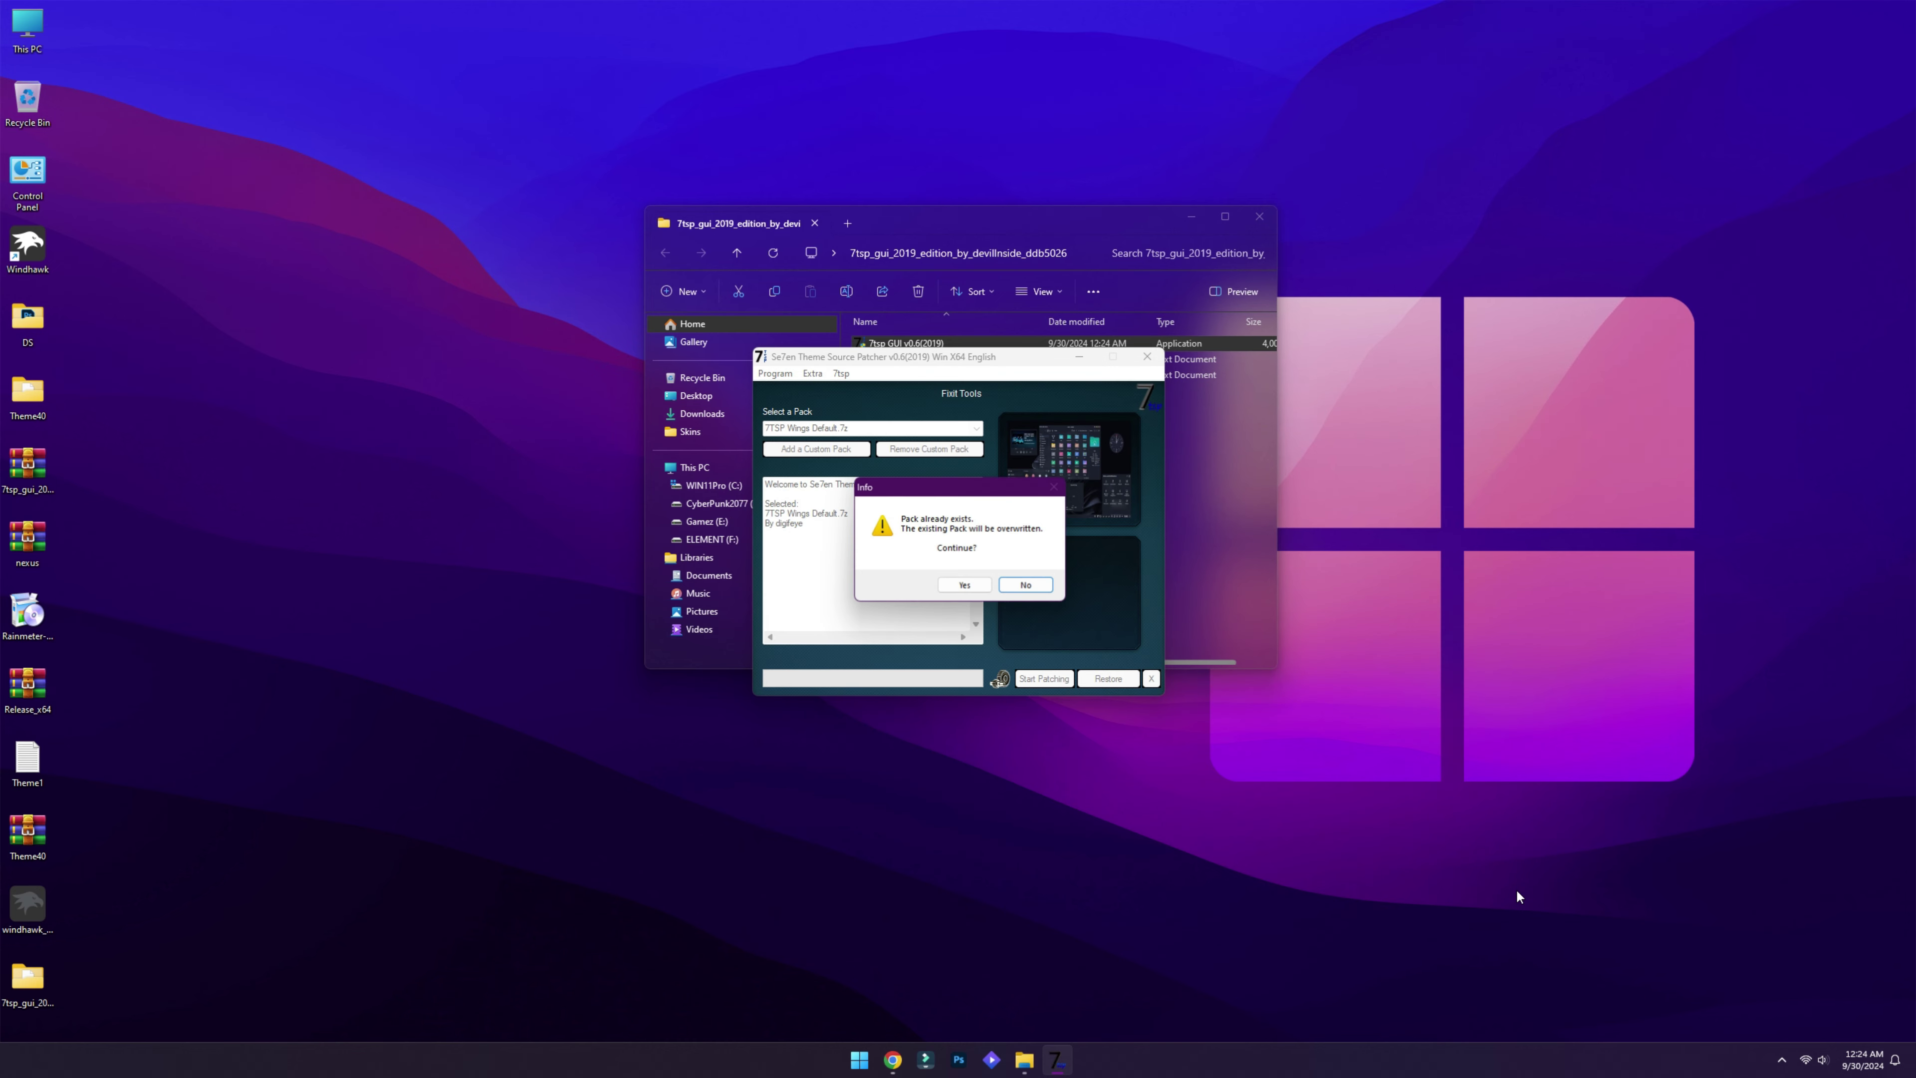
{"action": "left_click", "coordinate": [964, 587]}
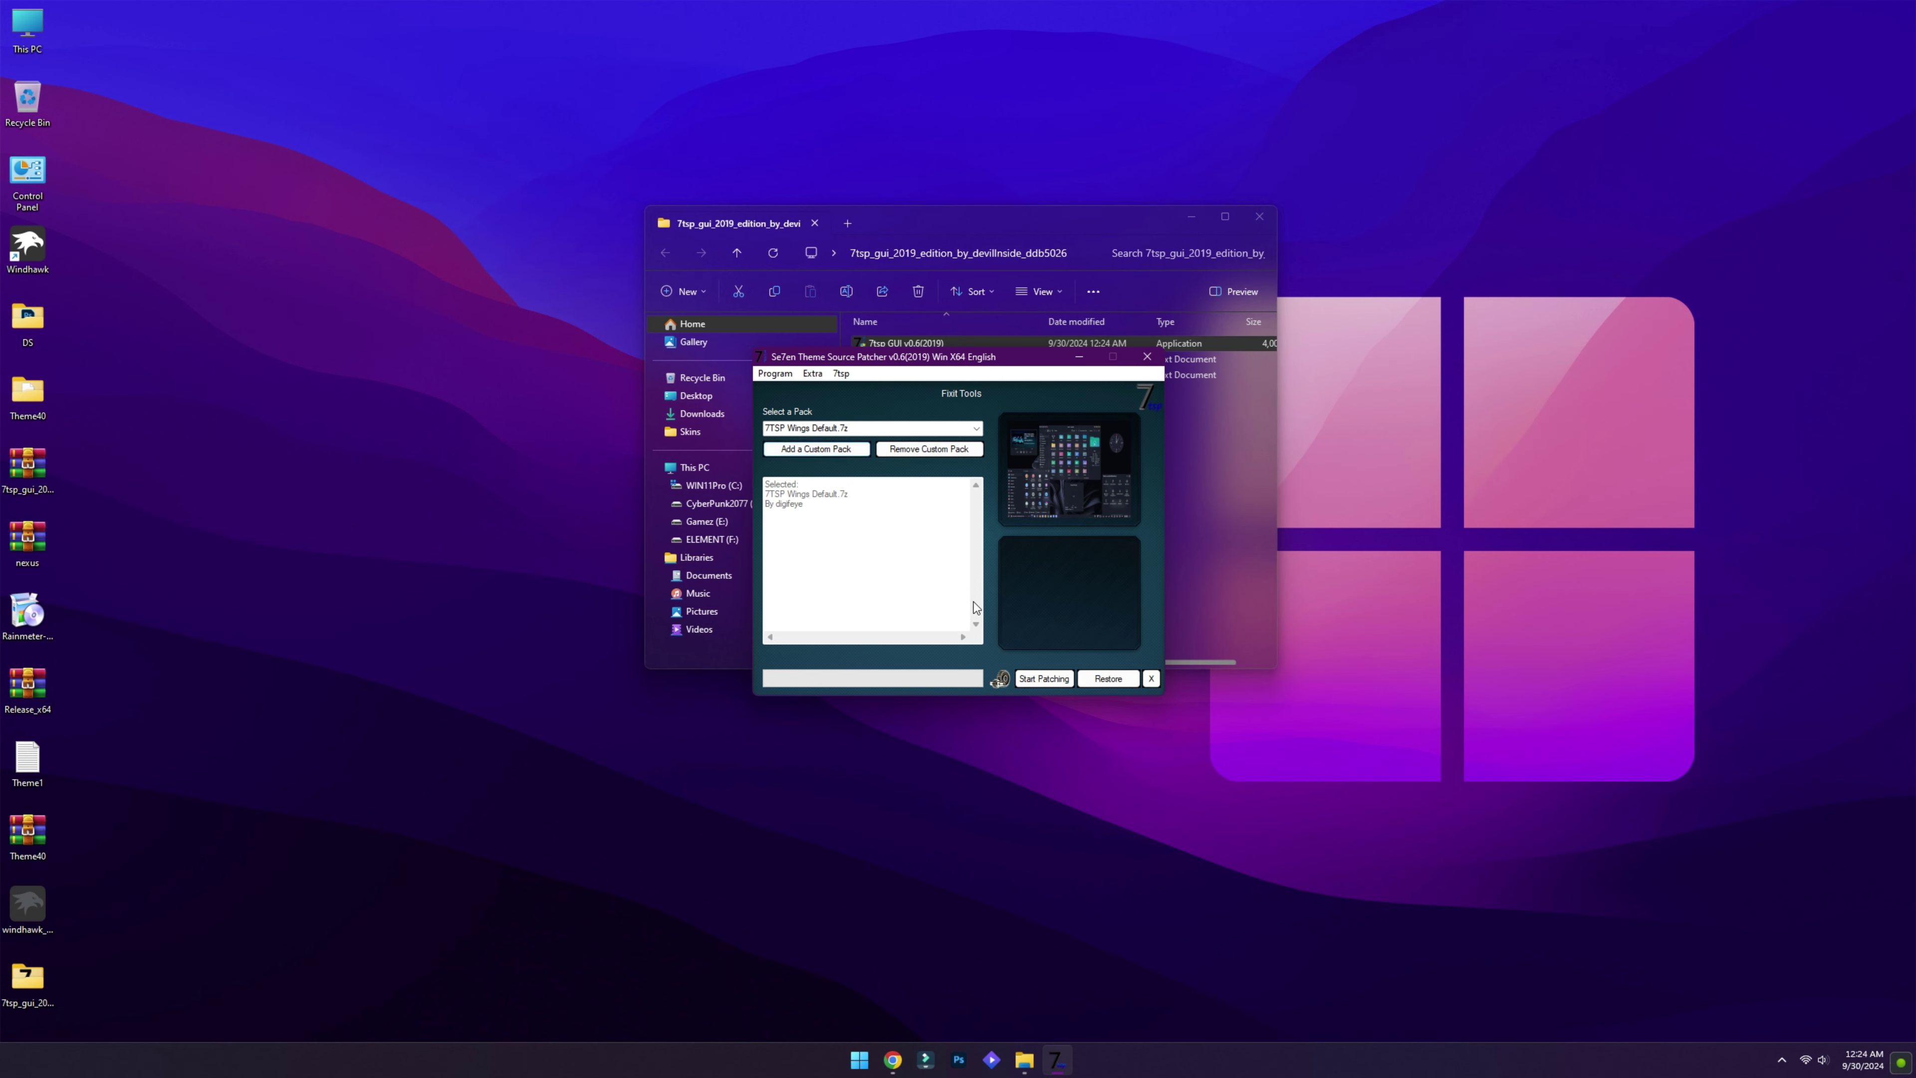
- Patch the system with the 7TSP Wings Default pack and dismiss the completion message
{"action": "left_click", "coordinate": [1054, 674]}
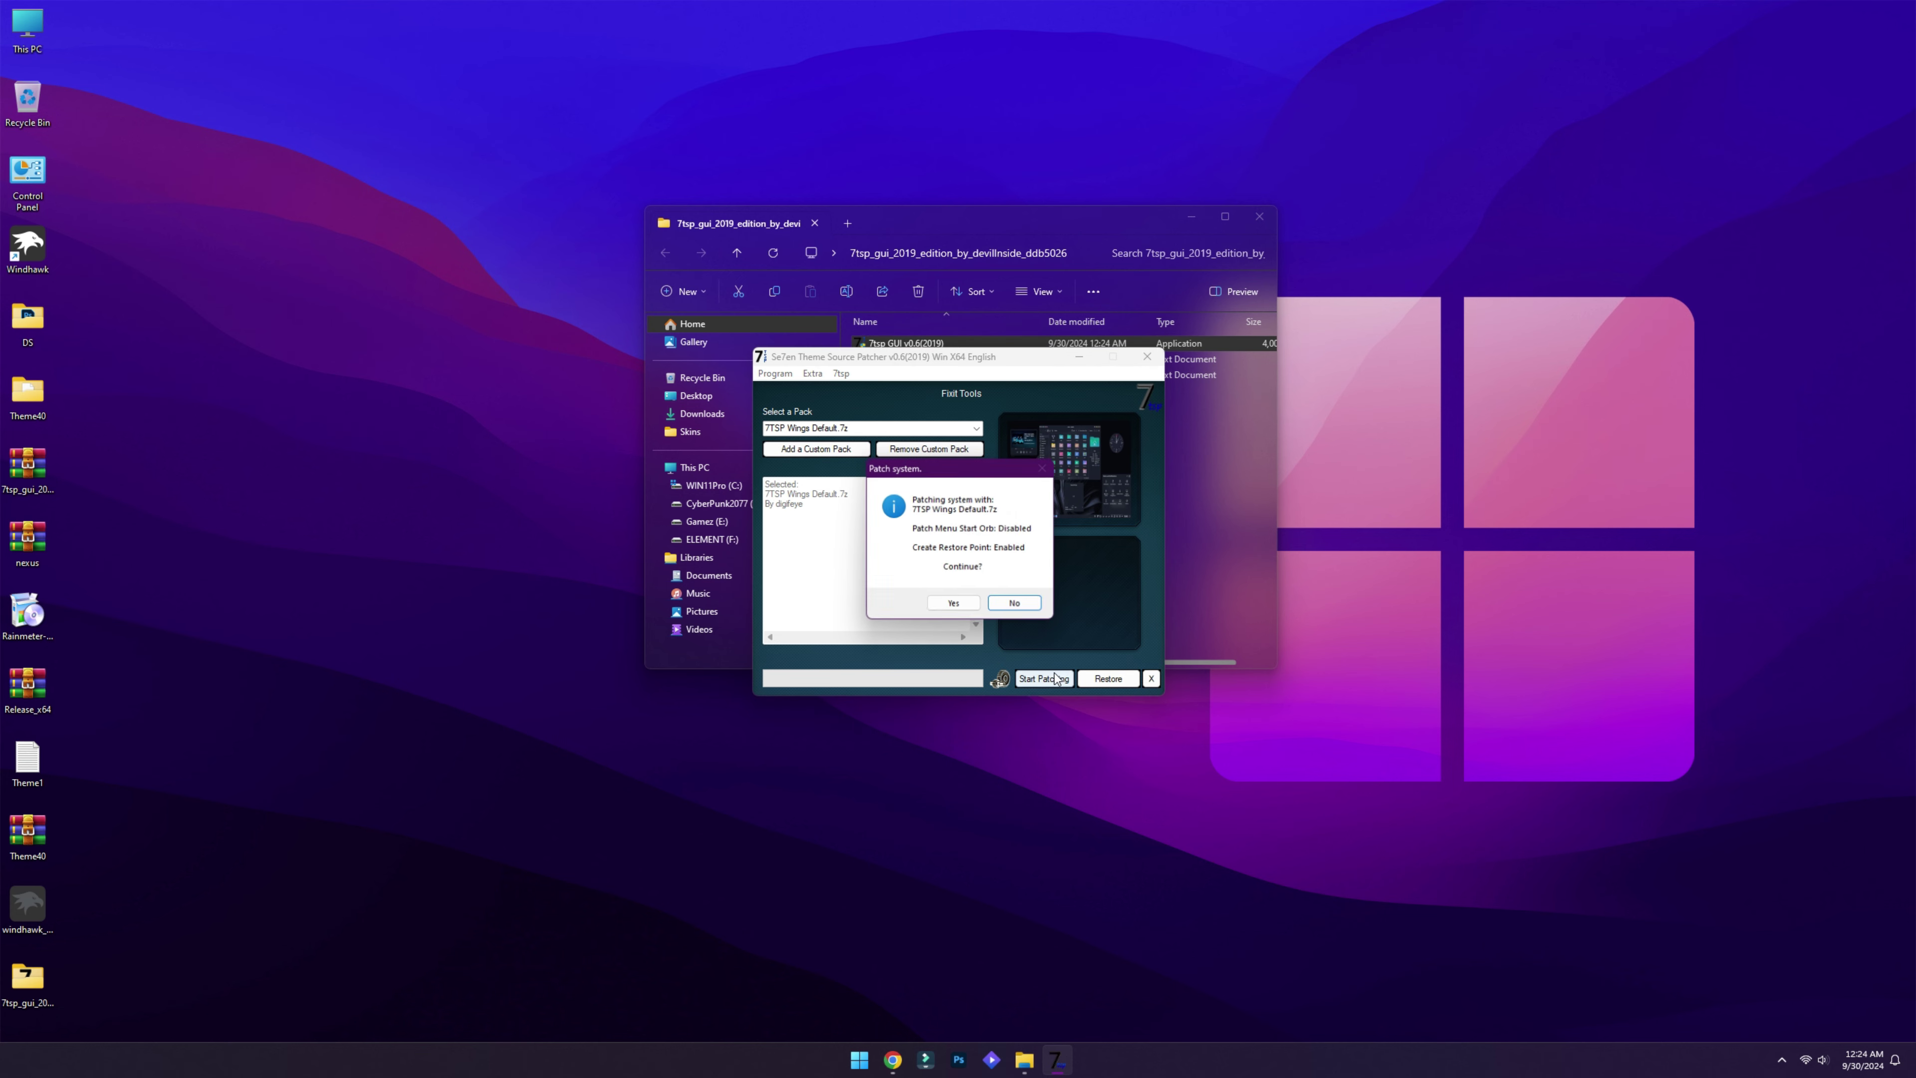
{"action": "left_click", "coordinate": [968, 606]}
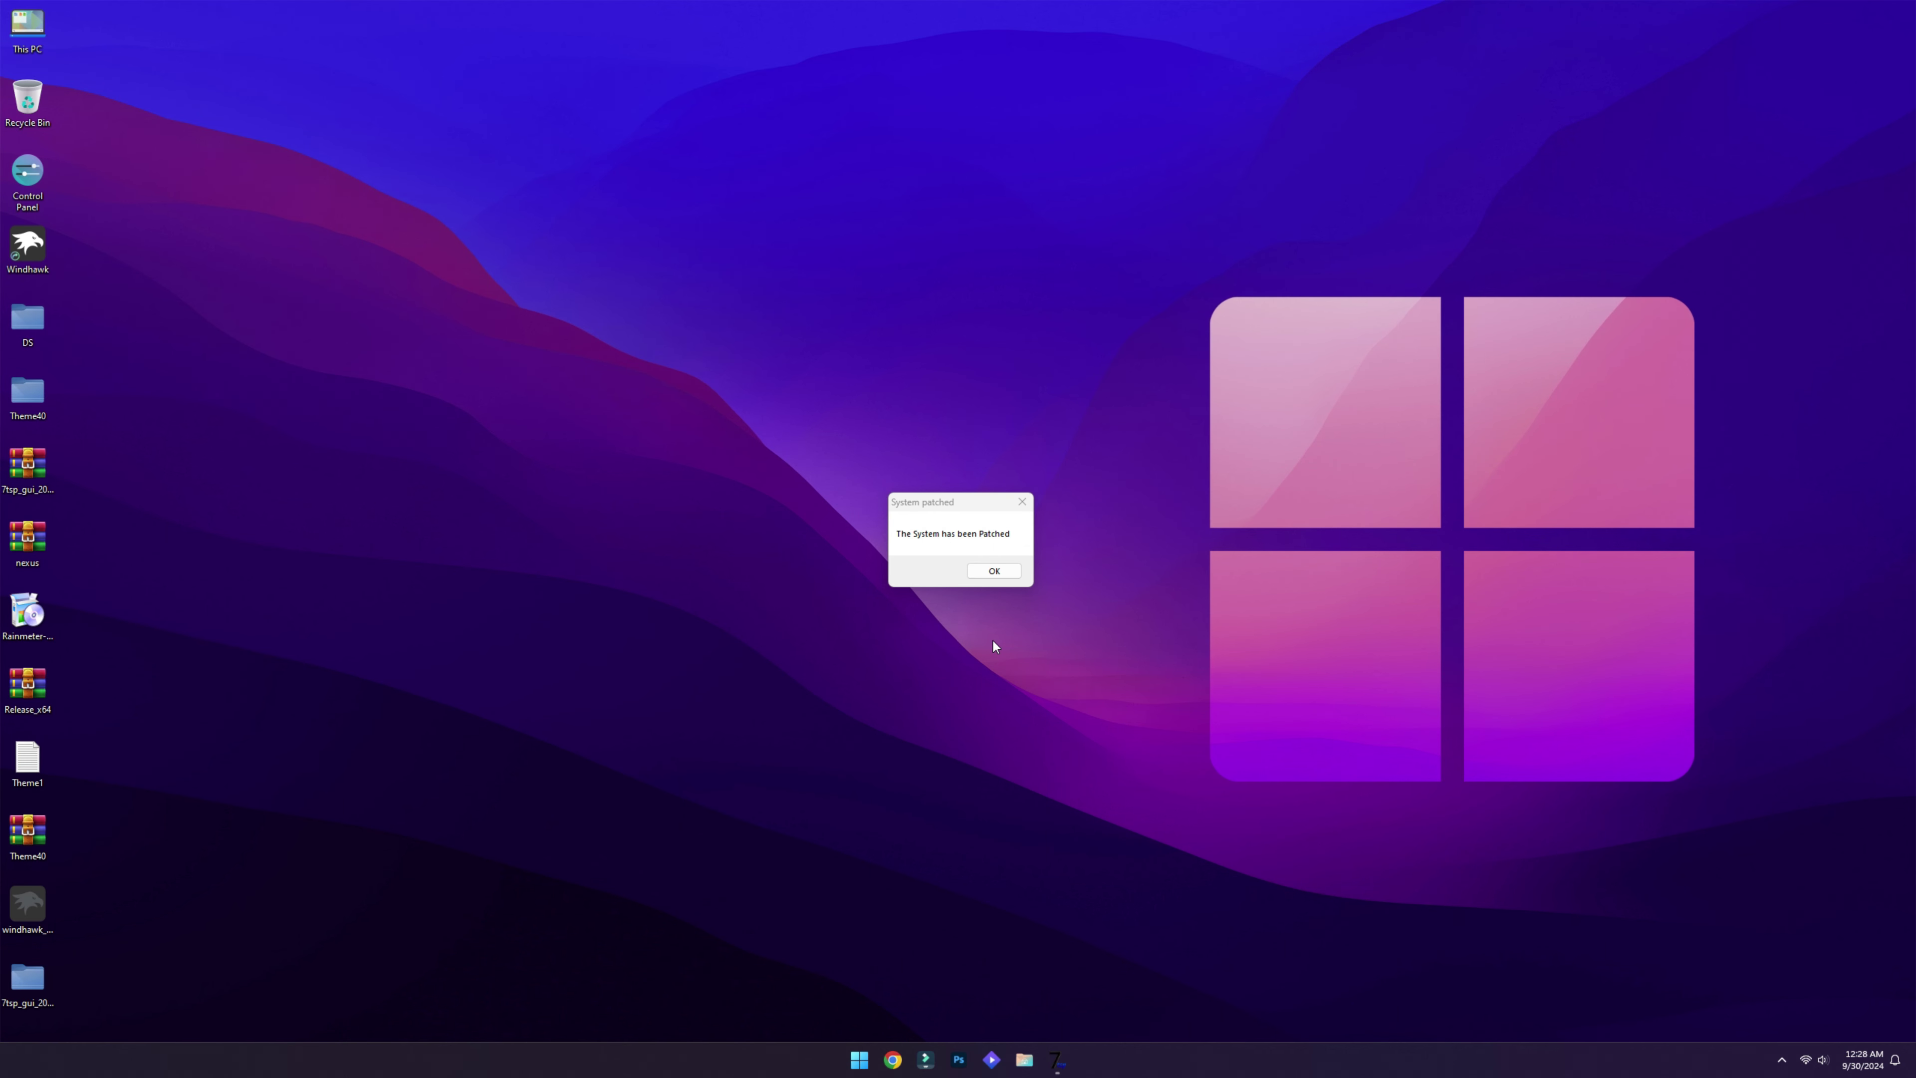
{"action": "left_click", "coordinate": [994, 571]}
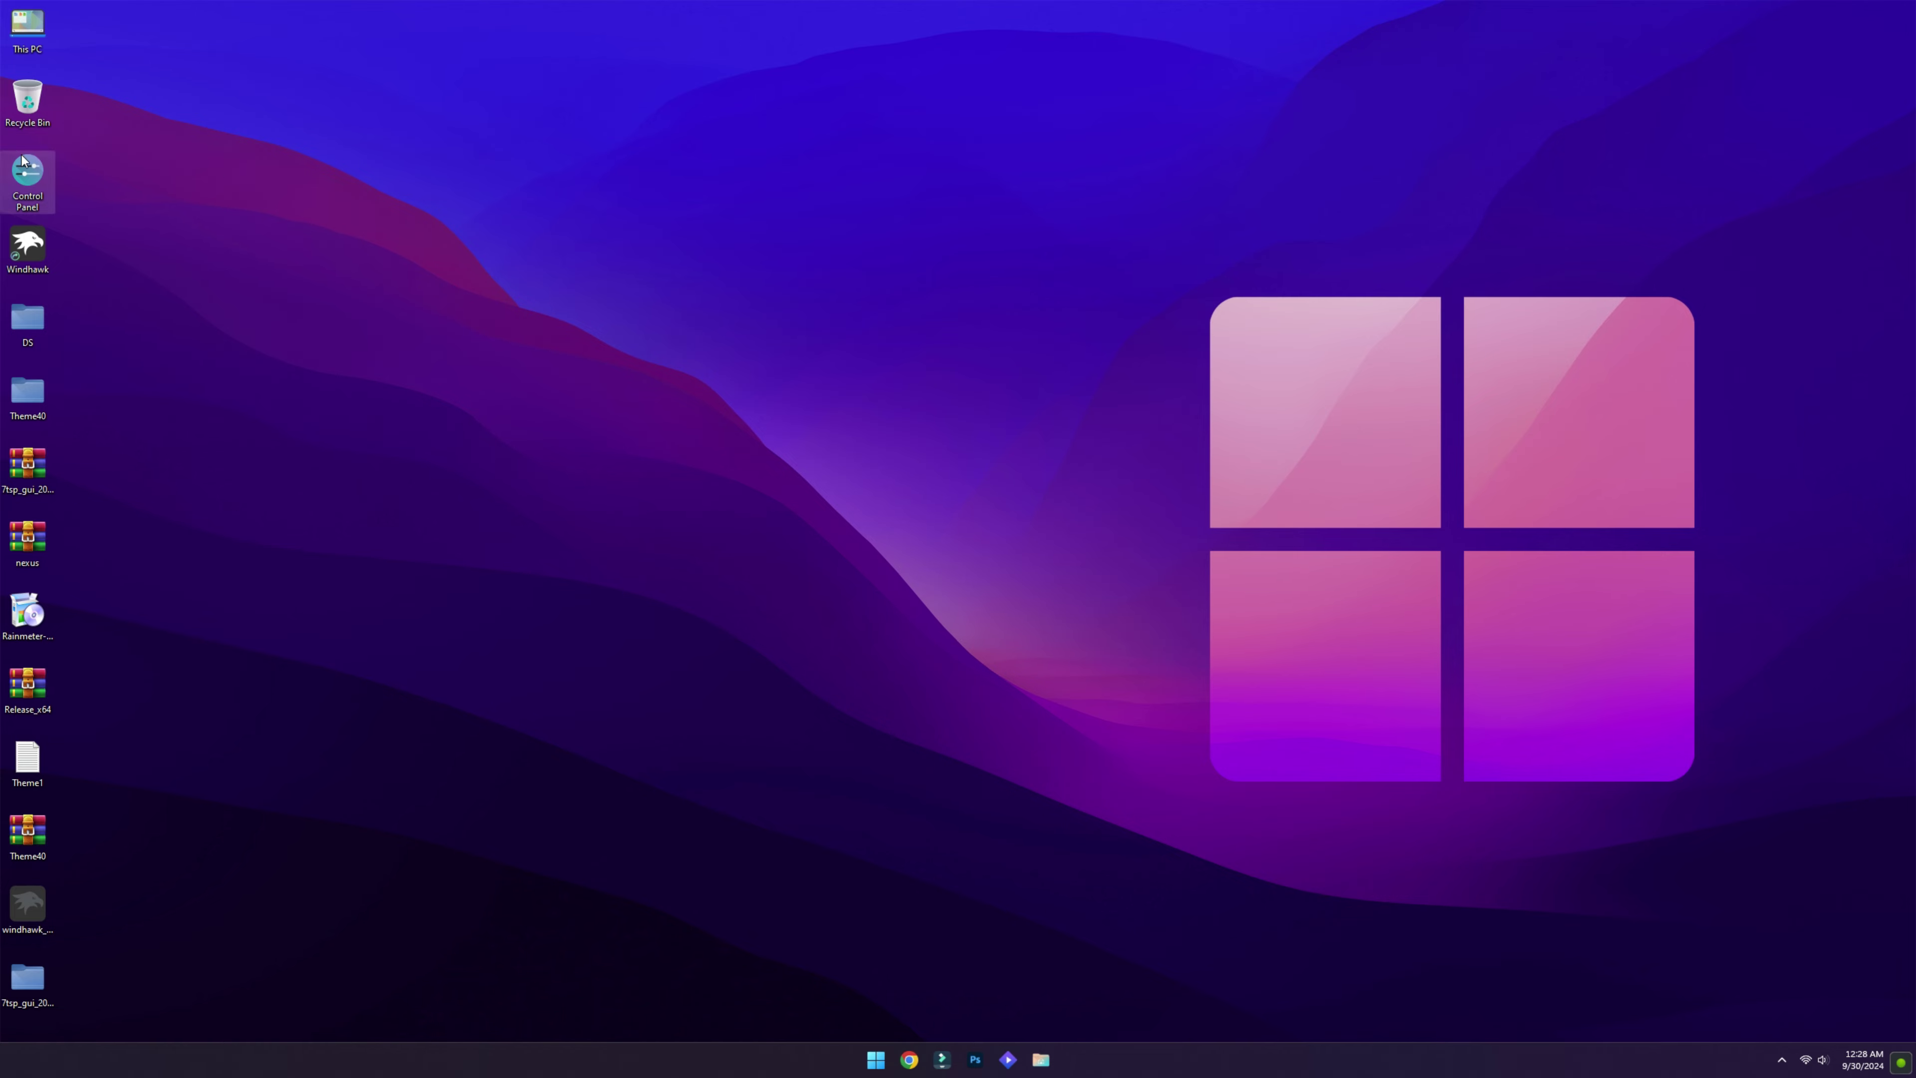
- Open This PC to examine the patched drive and folder icons, and close its window
{"action": "double_click", "coordinate": [36, 31]}
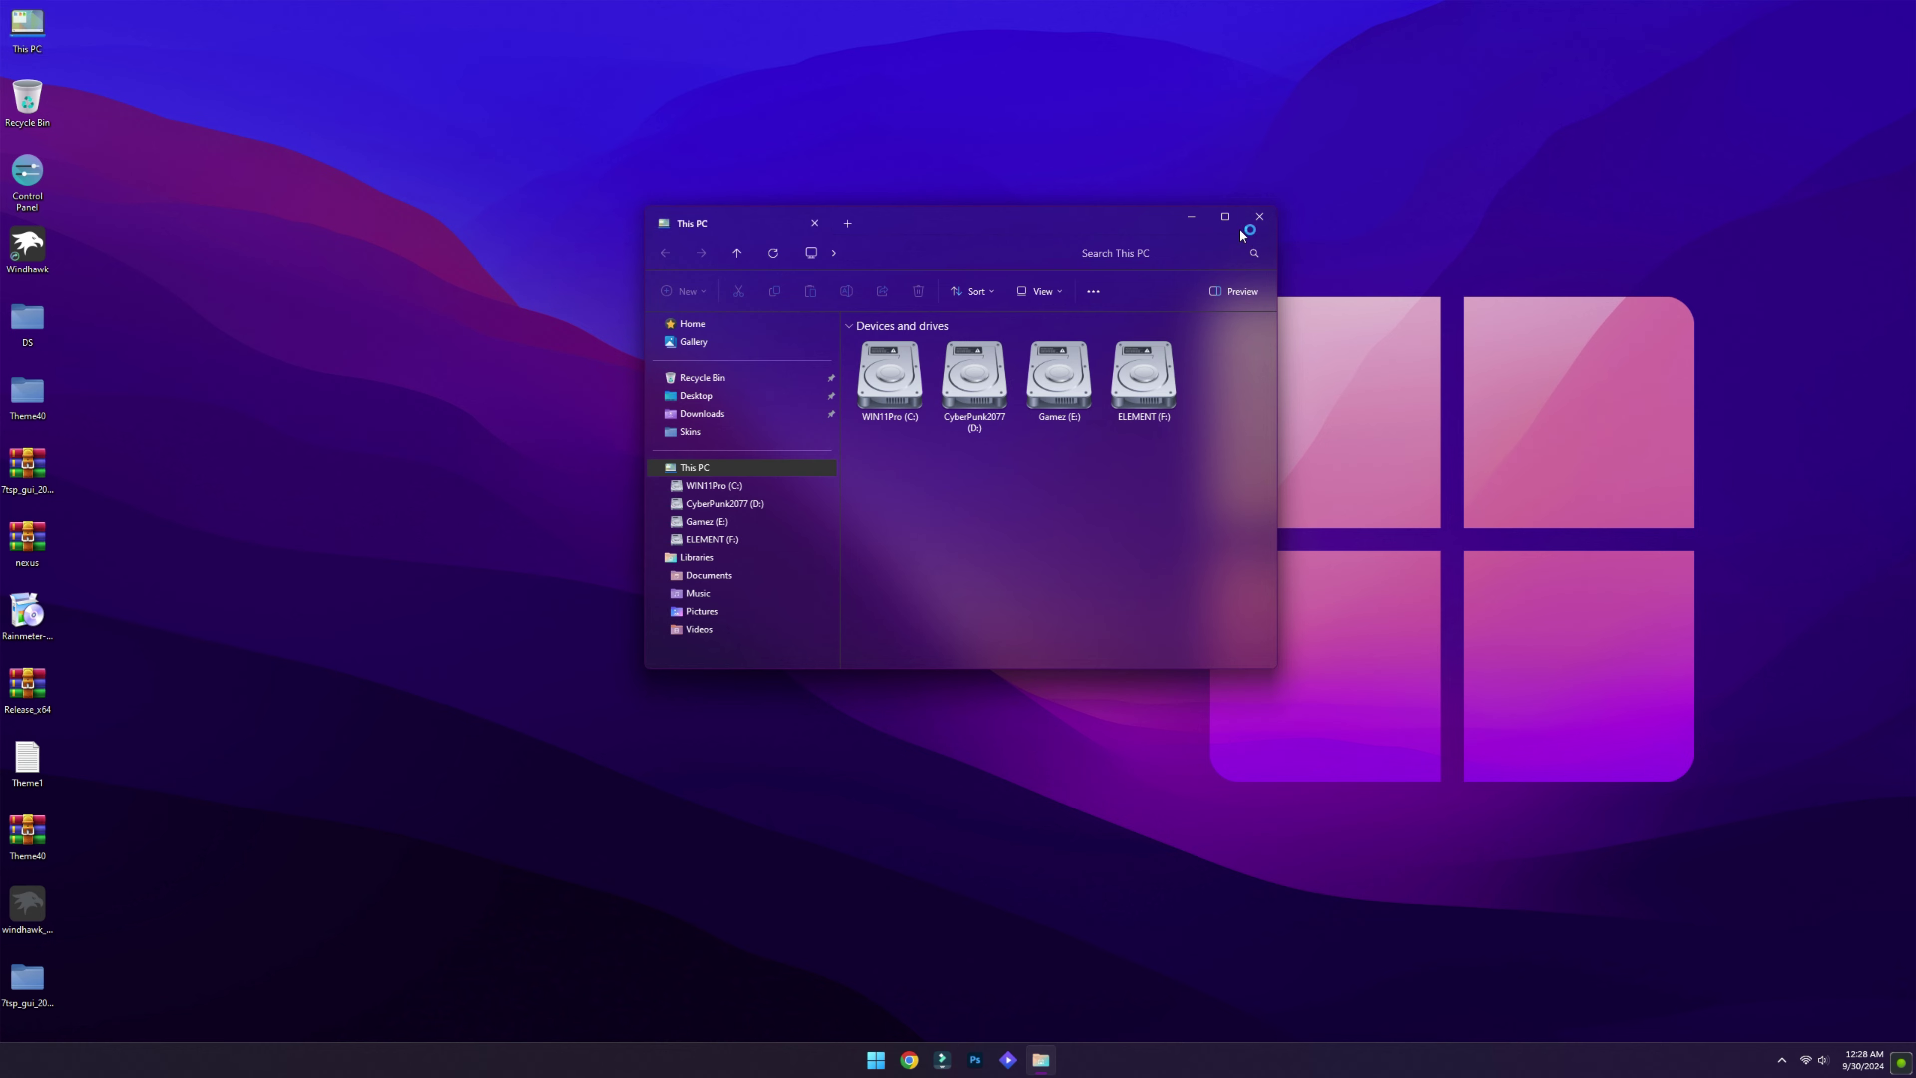
{"action": "left_click", "coordinate": [1258, 216]}
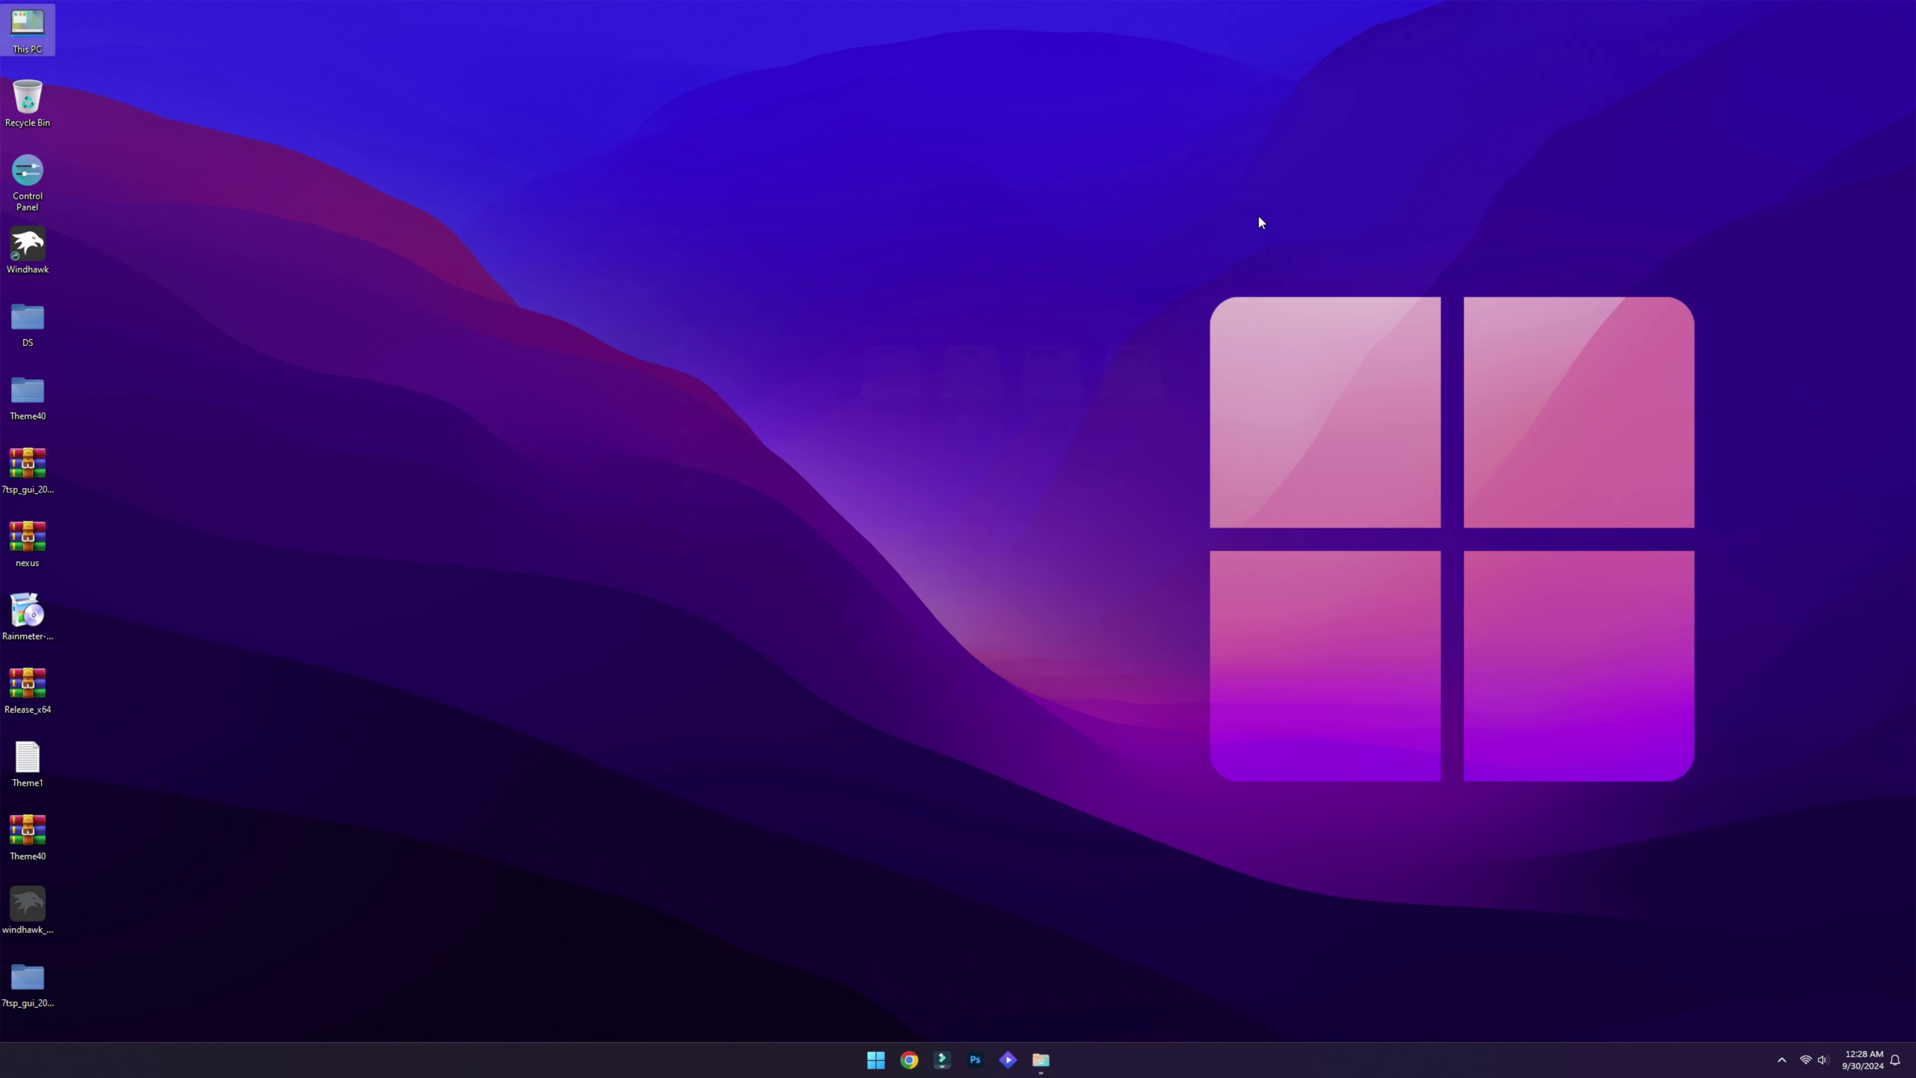
{"action": "left_click", "coordinate": [985, 648]}
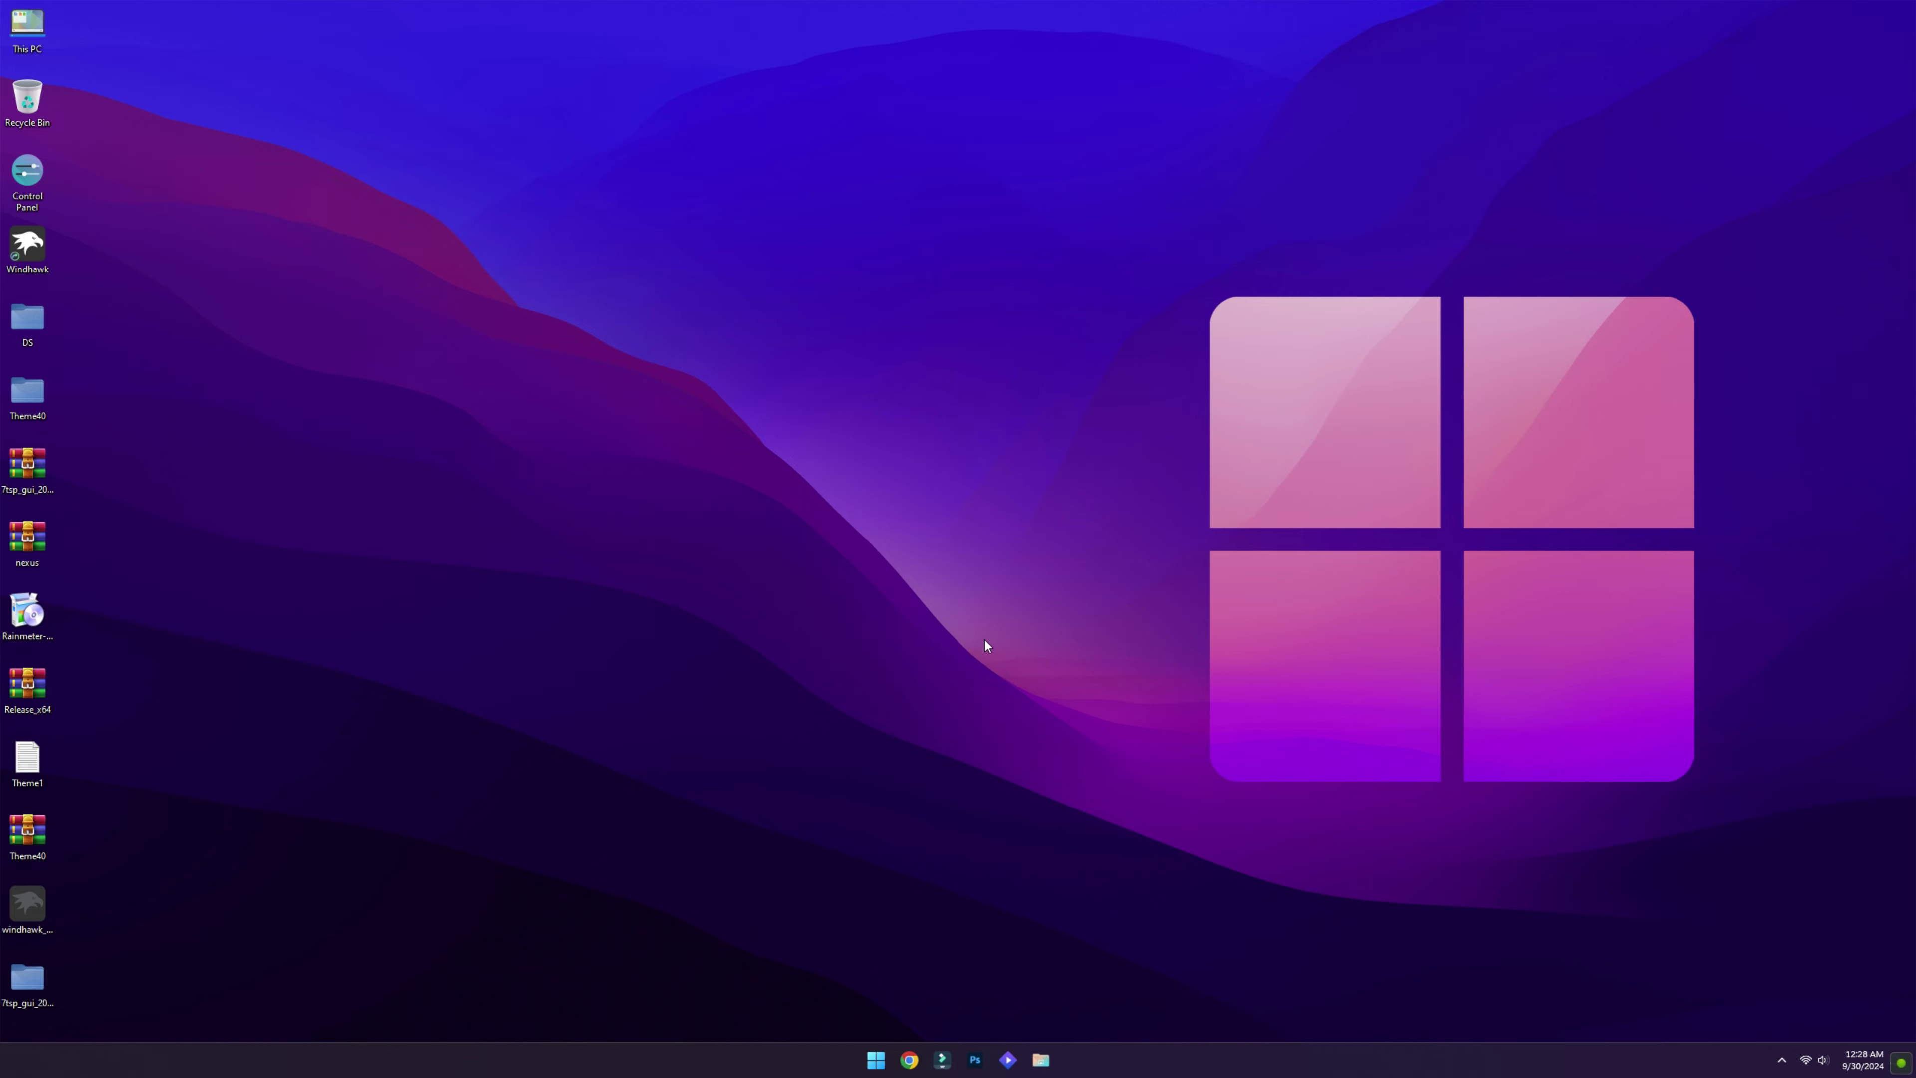
- Install Rainmeter in English with the standard installation and administrator rights, and finish setup with Run Rainmeter enabled
{"action": "double_click", "coordinate": [48, 618]}
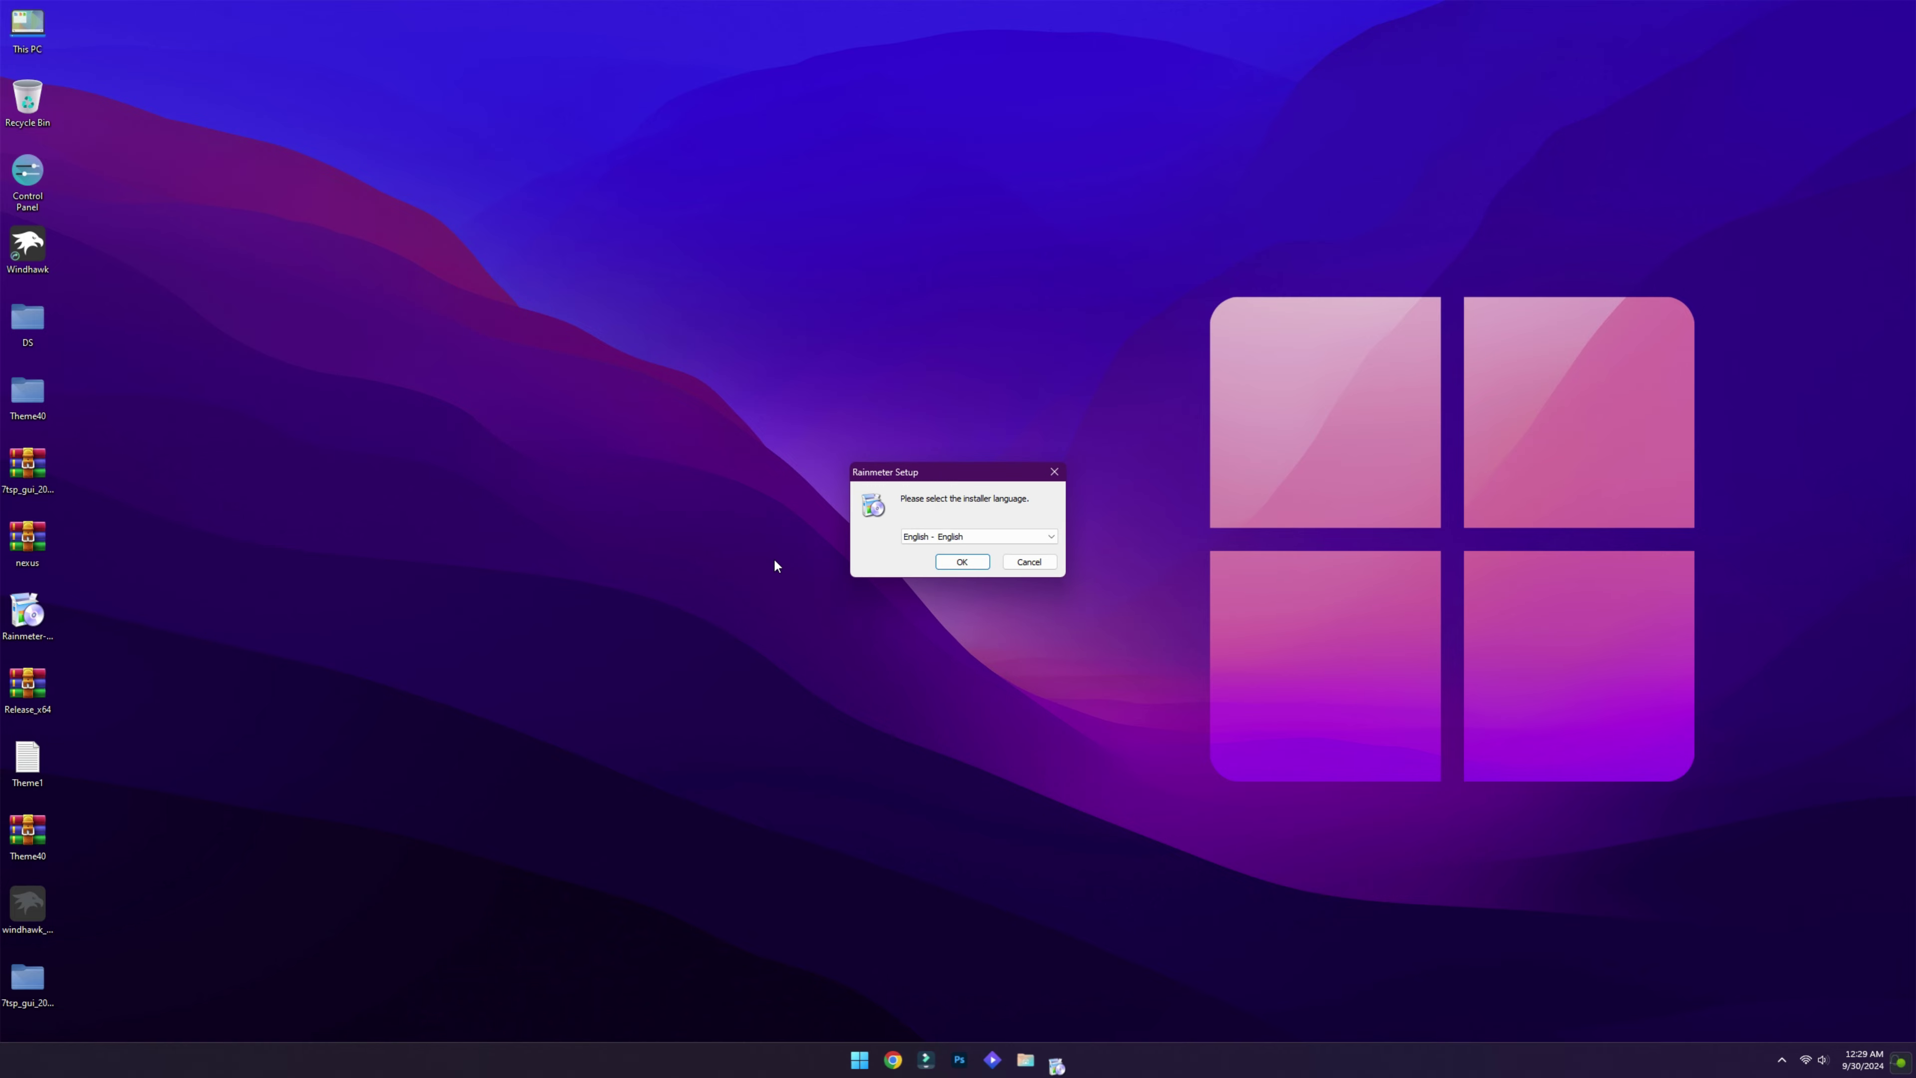
{"action": "left_click", "coordinate": [958, 564]}
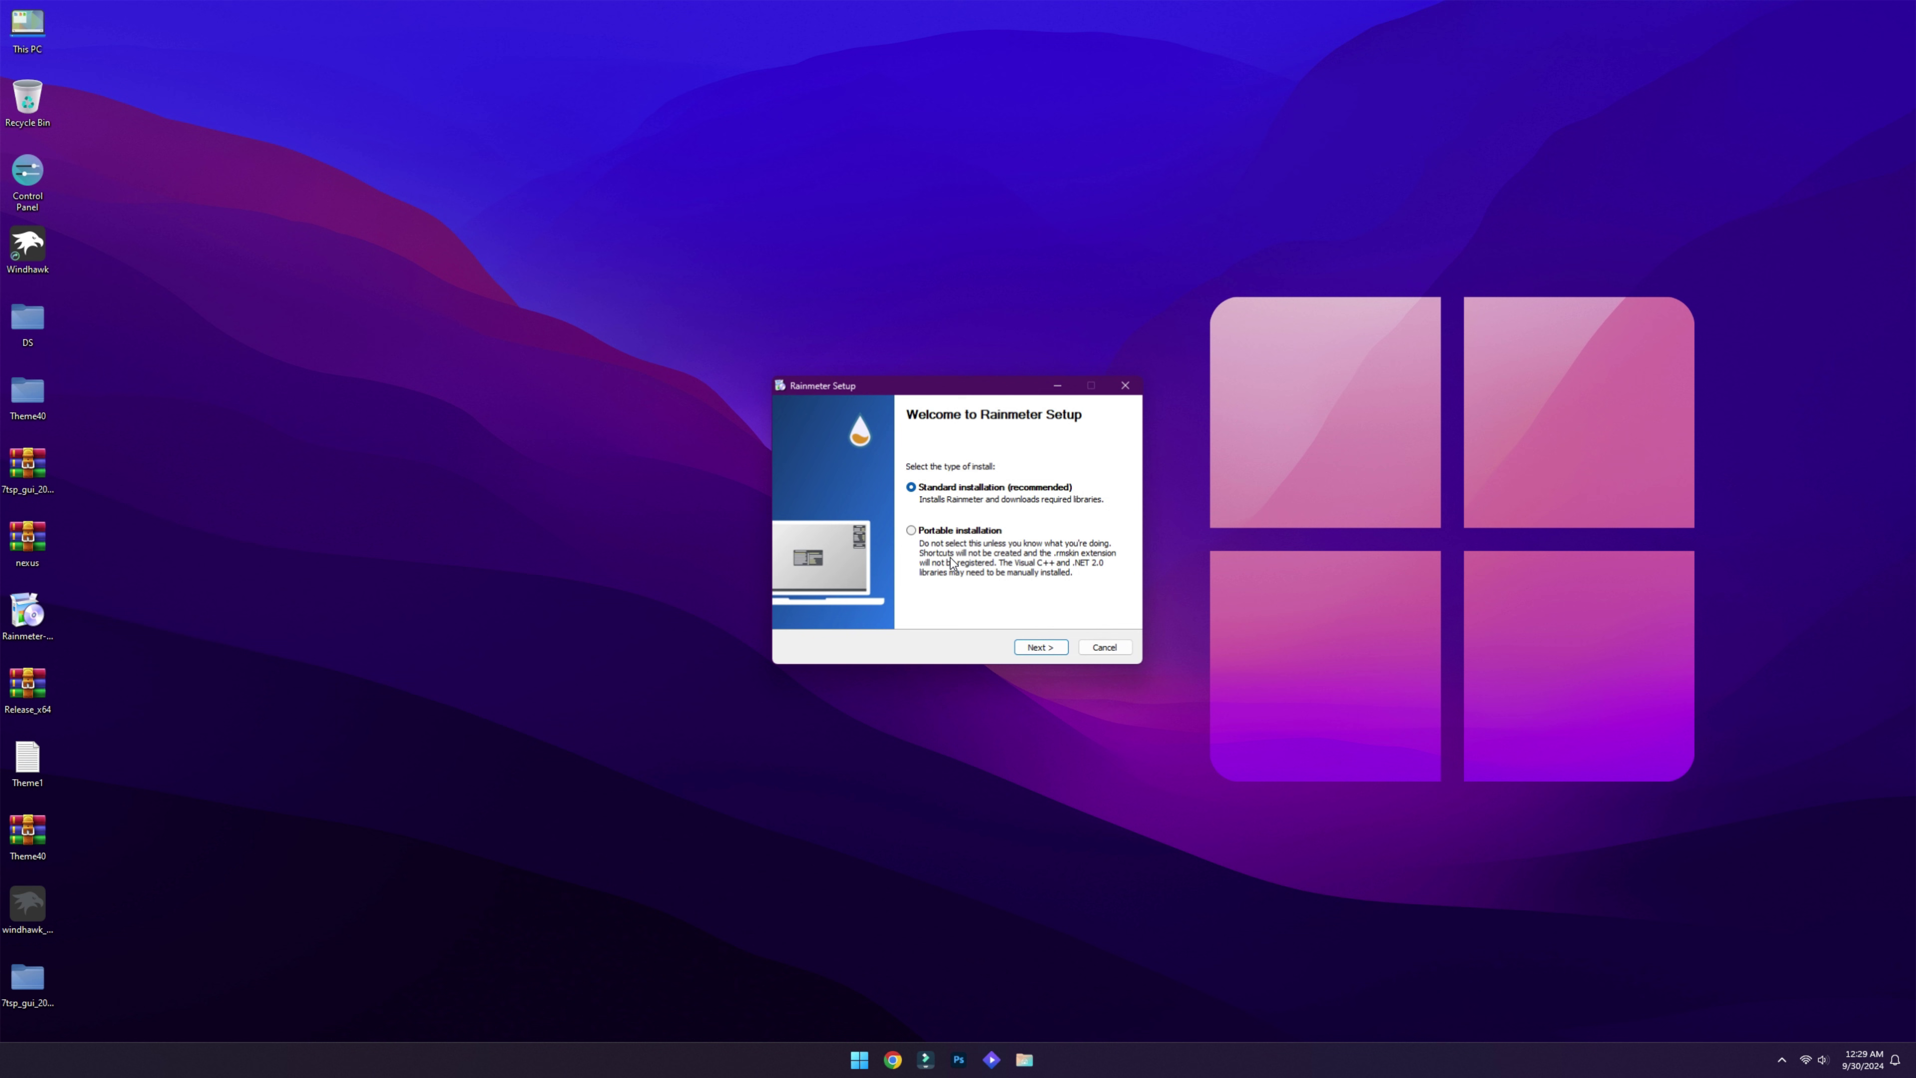
{"action": "left_click", "coordinate": [1038, 646]}
{"action": "left_click", "coordinate": [1037, 647]}
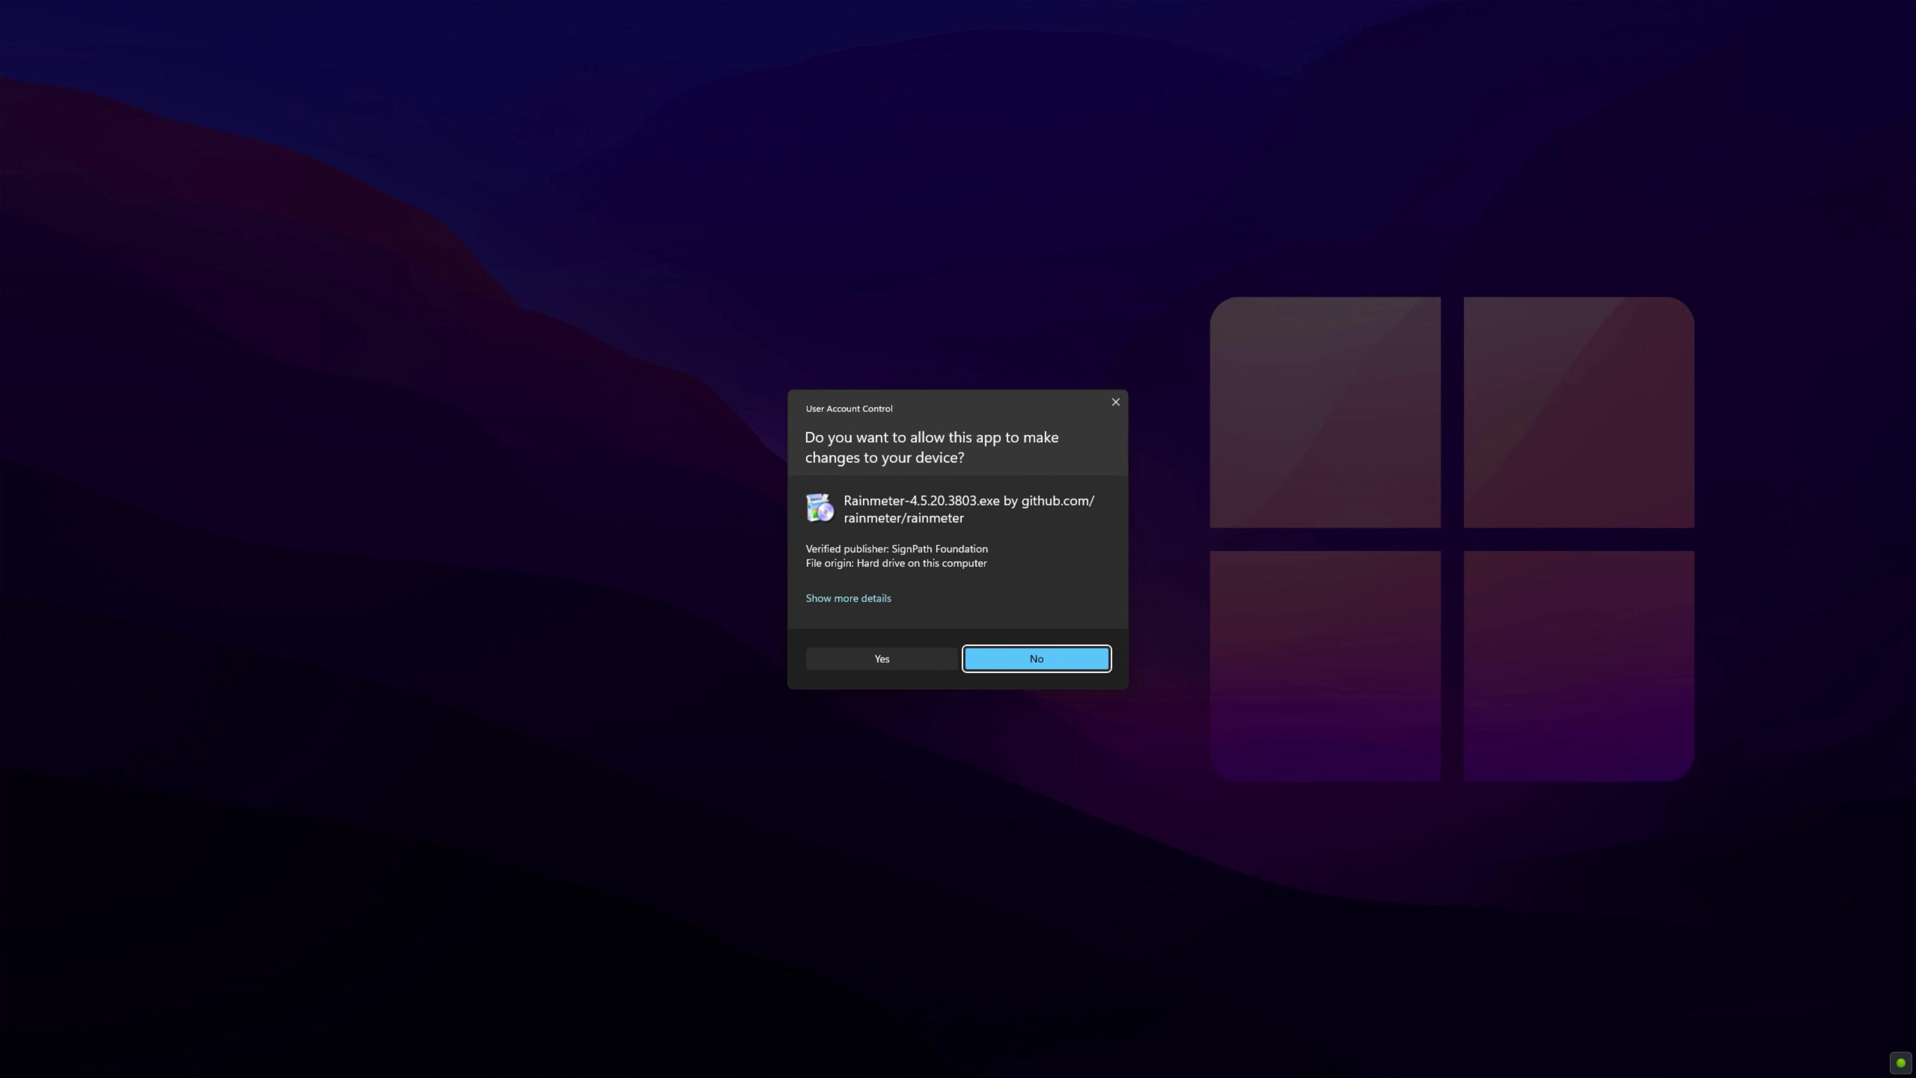
{"action": "left_click", "coordinate": [862, 662]}
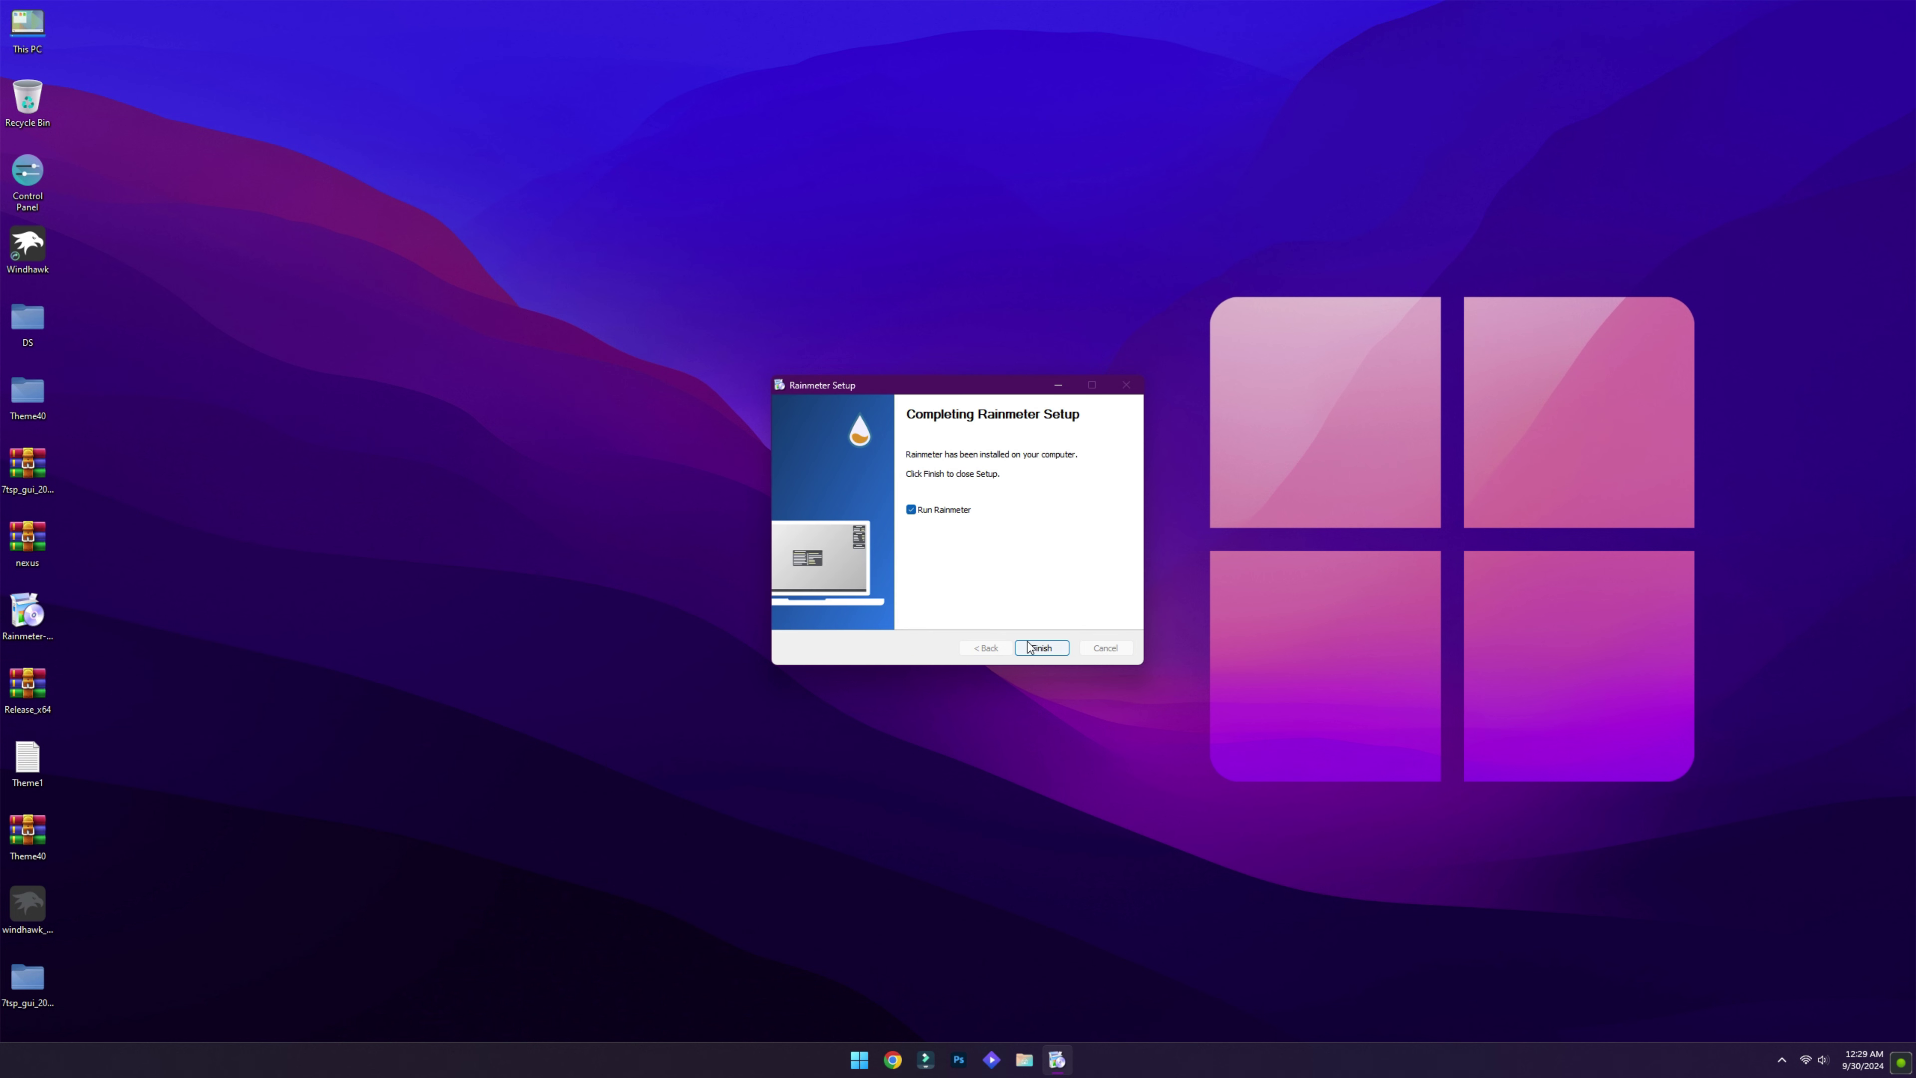
{"action": "left_click", "coordinate": [1030, 647]}
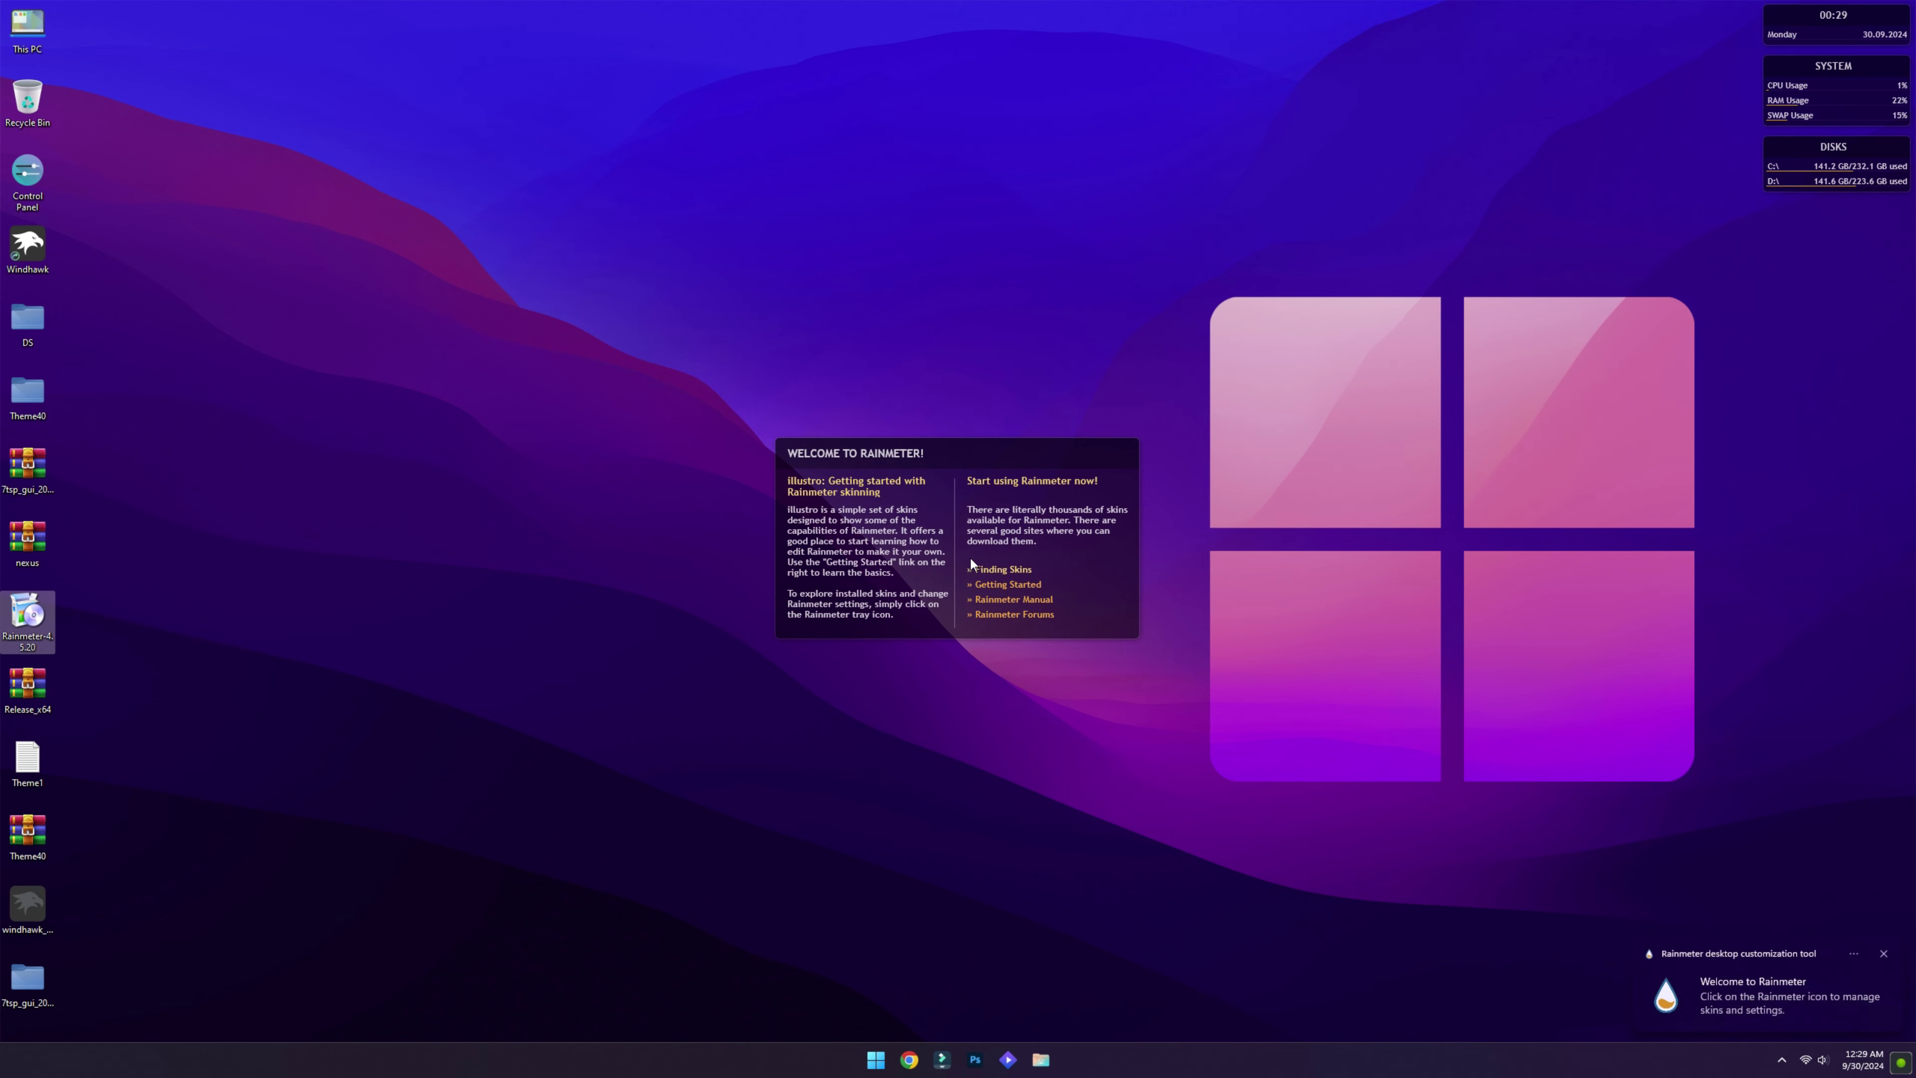
- Unload Rainmeter's default welcome, disks, system and clock skins from the desktop
{"action": "right_click", "coordinate": [952, 521]}
{"action": "left_click", "coordinate": [975, 691]}
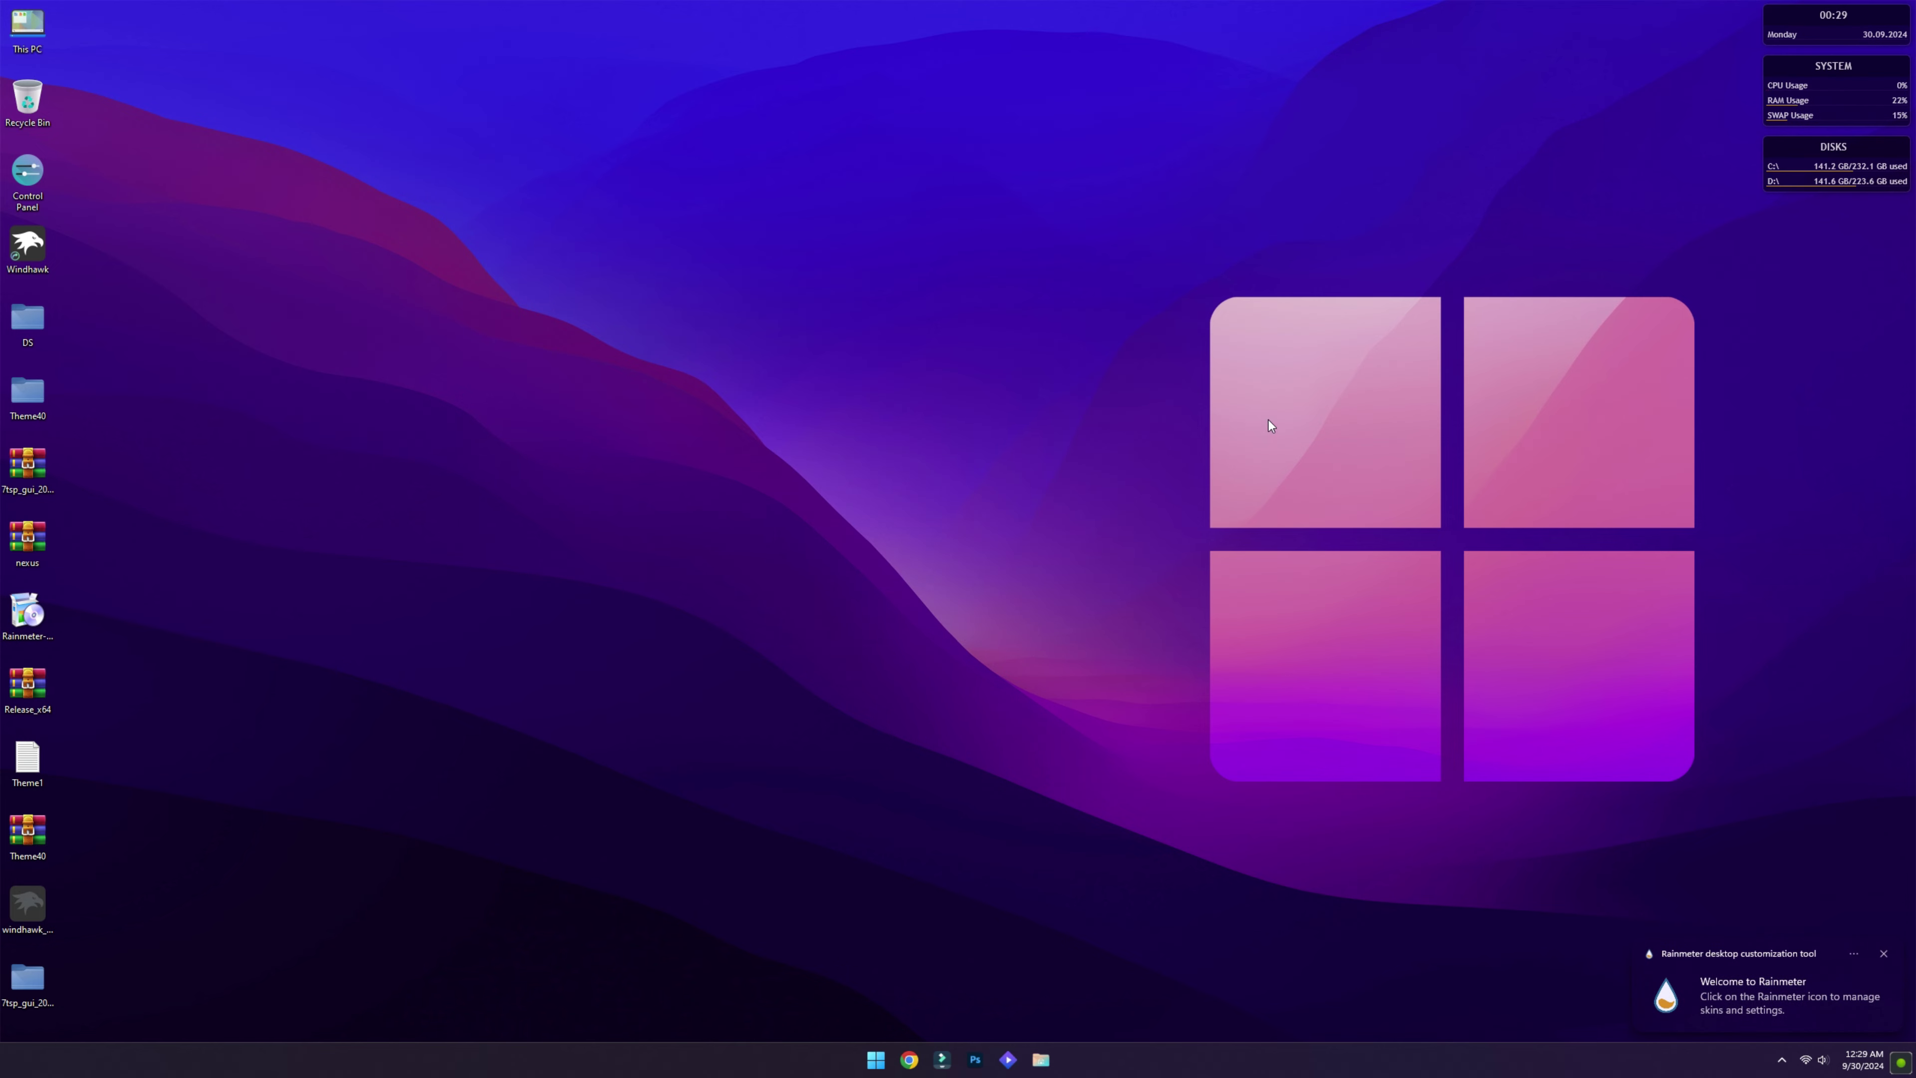
{"action": "right_click", "coordinate": [1867, 158]}
{"action": "left_click", "coordinate": [1844, 330]}
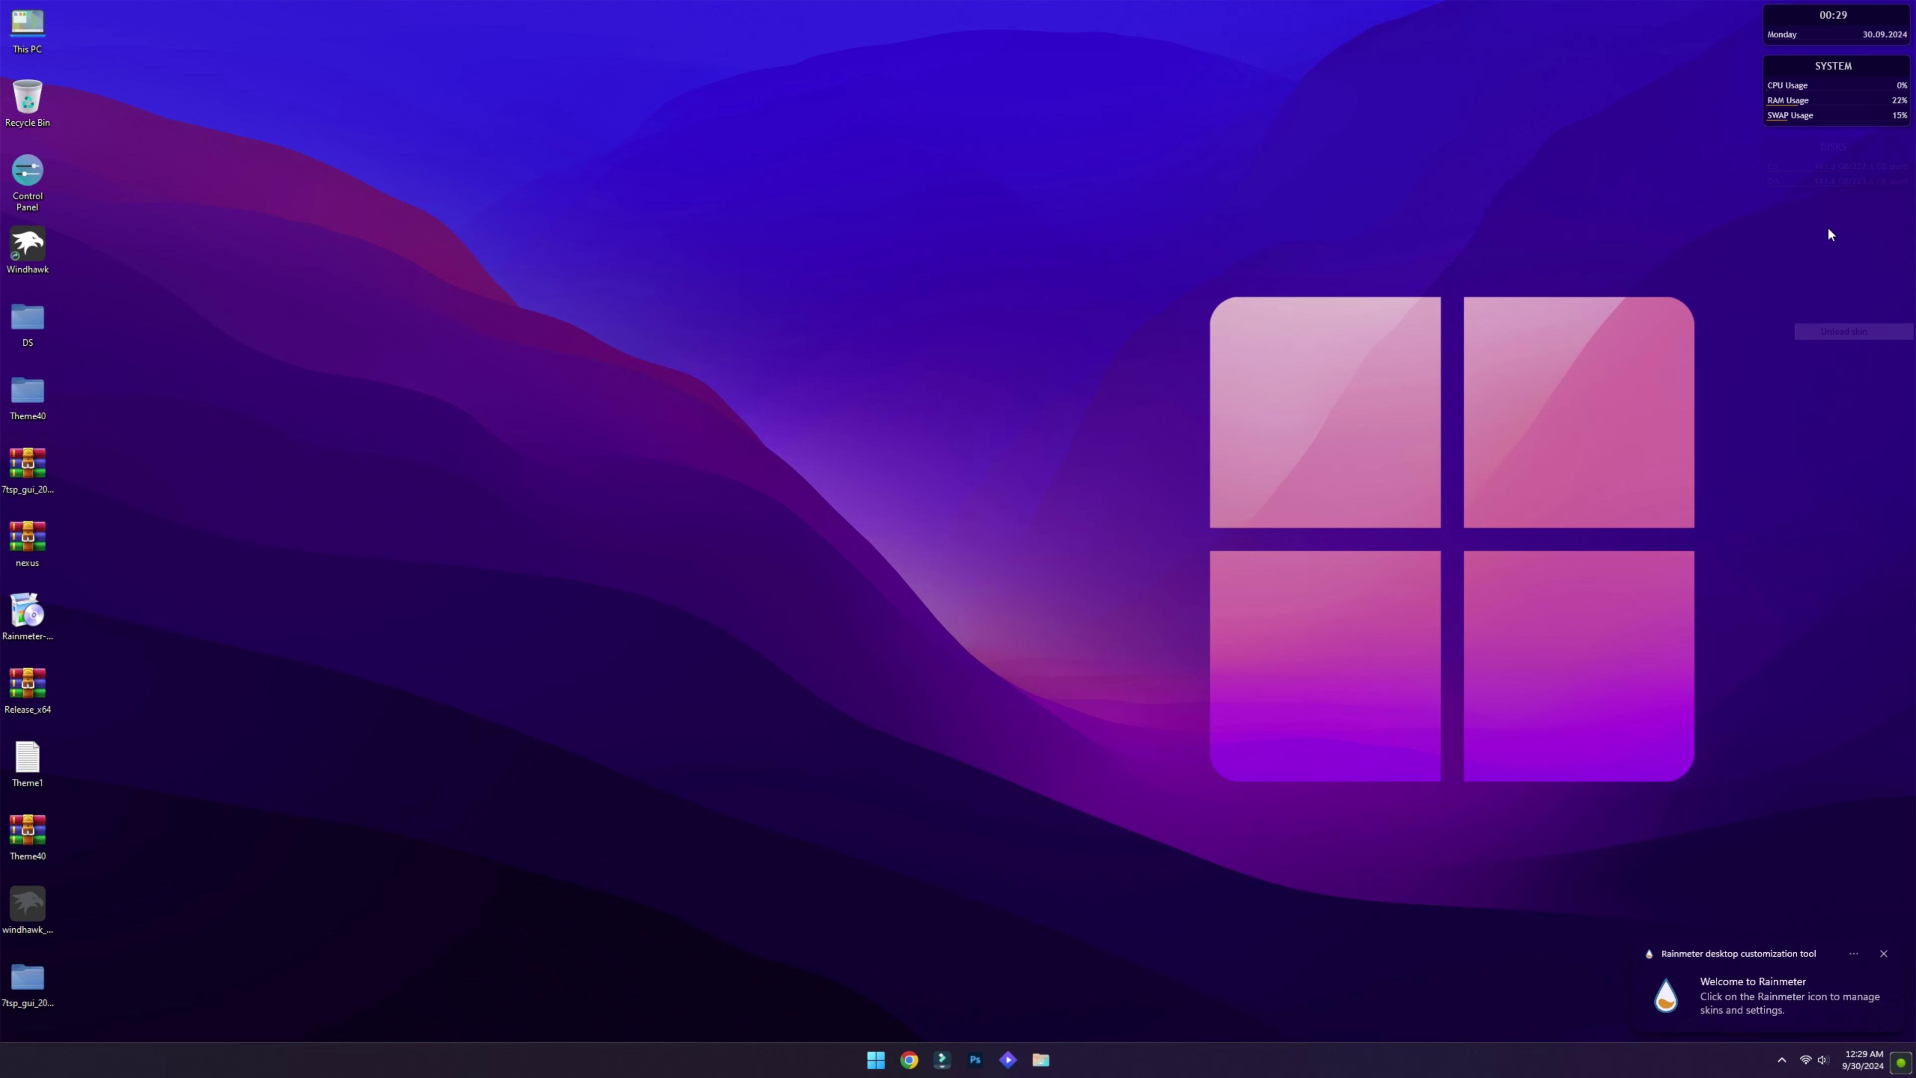
{"action": "right_click", "coordinate": [1780, 112]}
{"action": "left_click", "coordinate": [1840, 287]}
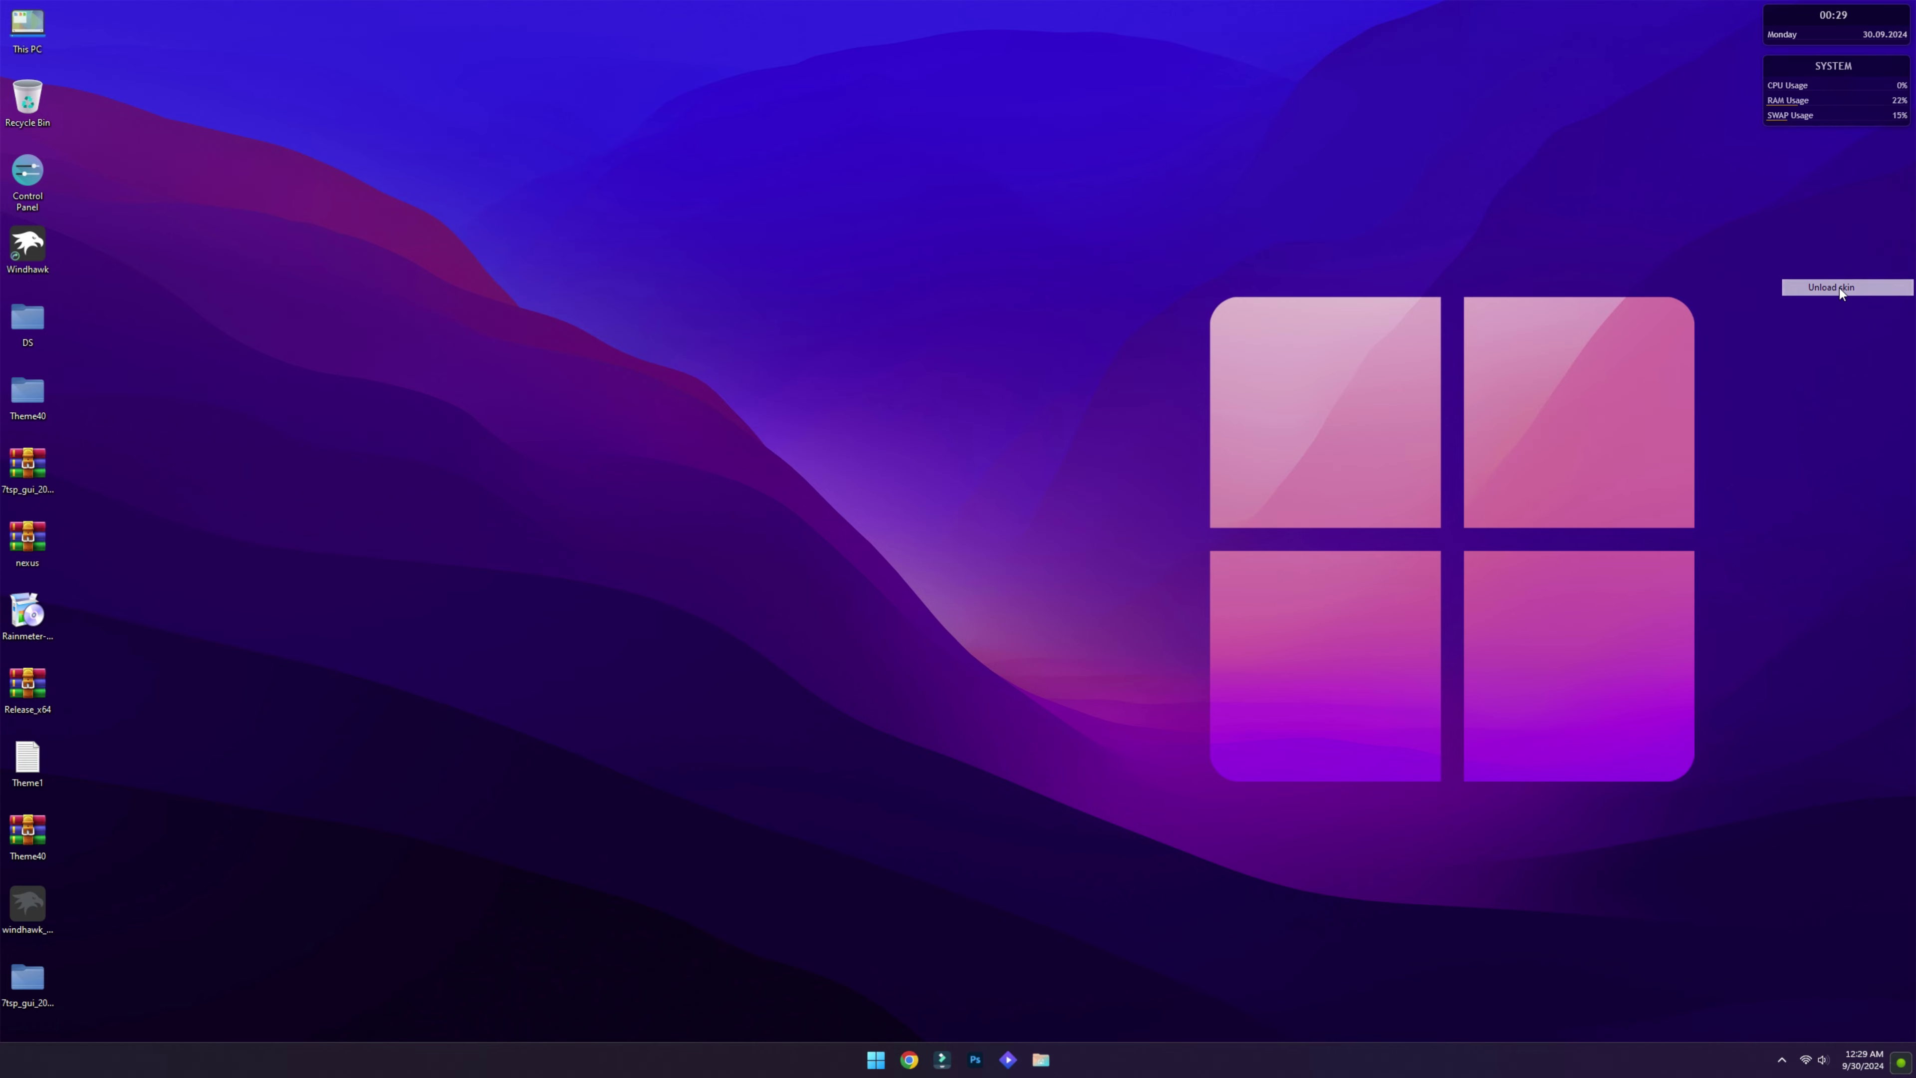
{"action": "right_click", "coordinate": [1838, 41]}
{"action": "left_click", "coordinate": [1859, 203]}
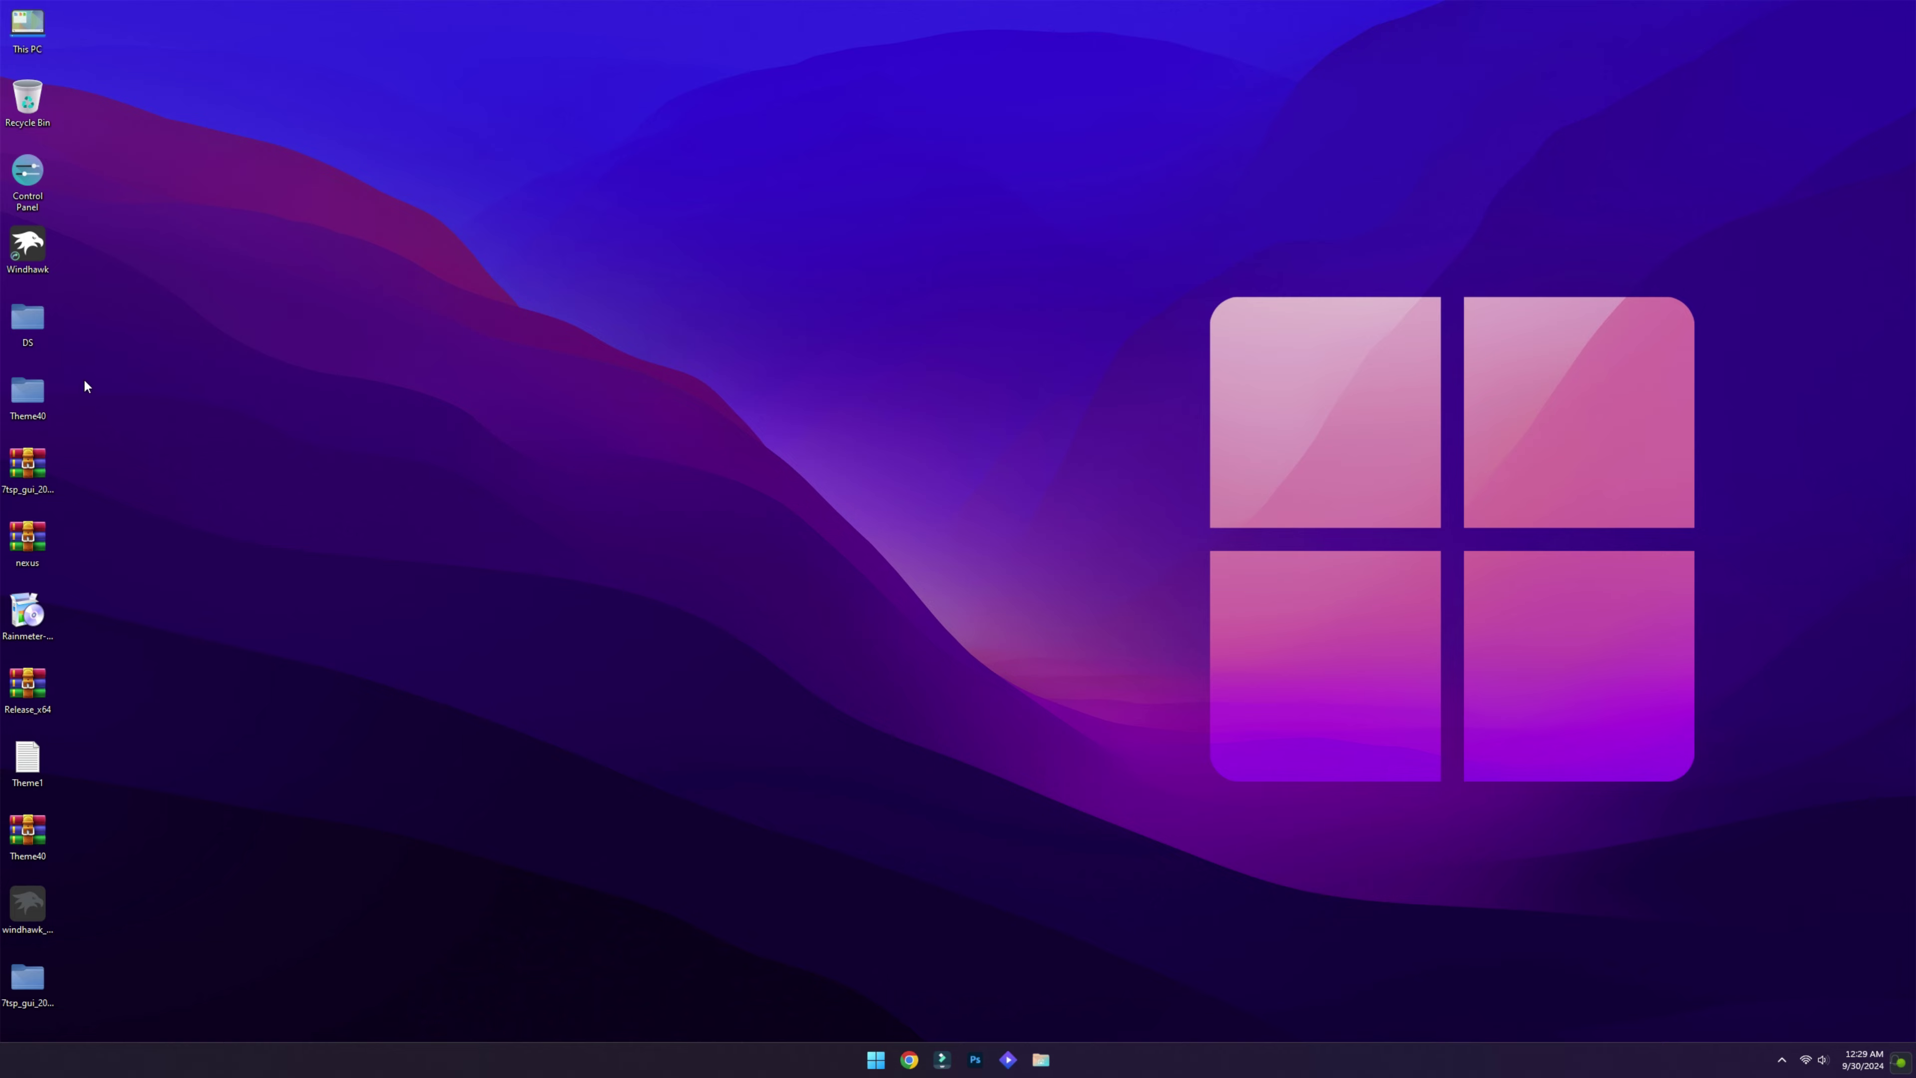
- Install the Allegro and catppuccin Rainmeter skin packages from the Theme40 folder with all their components
{"action": "double_click", "coordinate": [28, 392]}
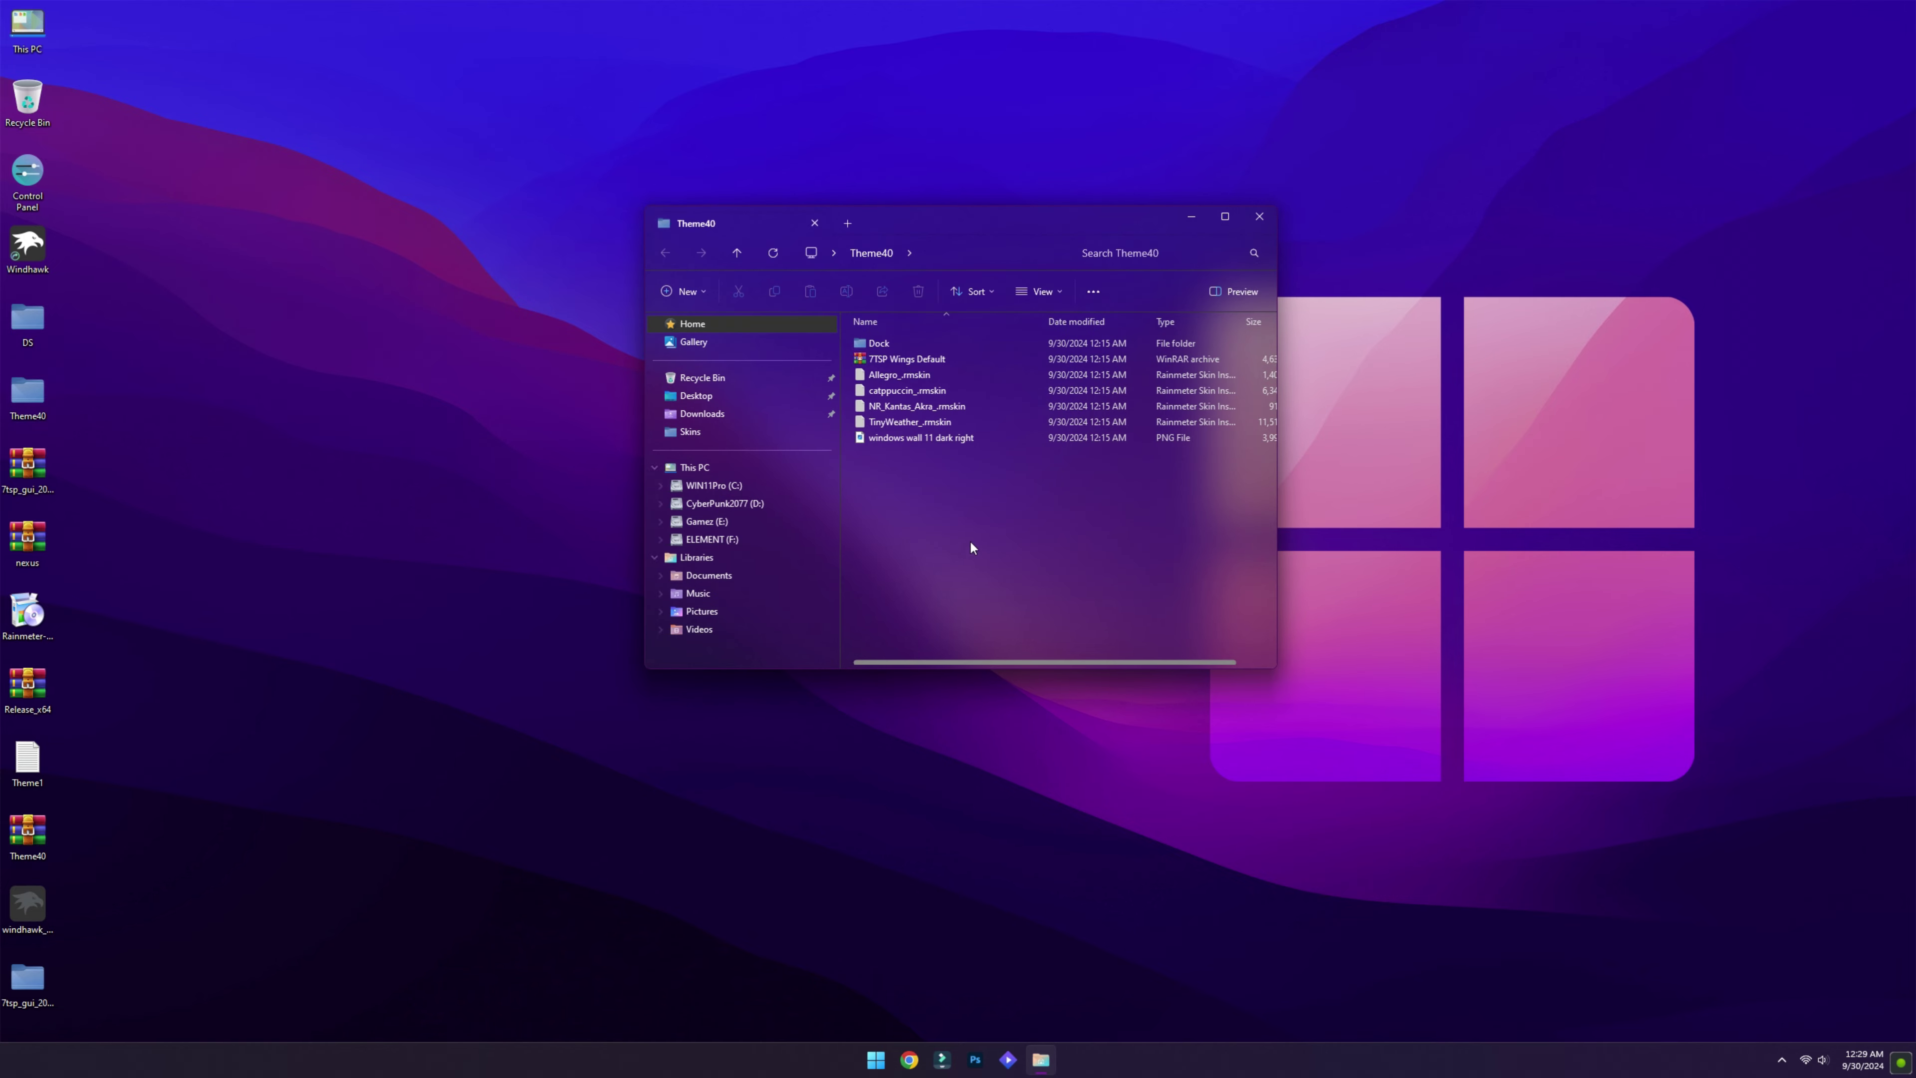
{"action": "double_click", "coordinate": [896, 373]}
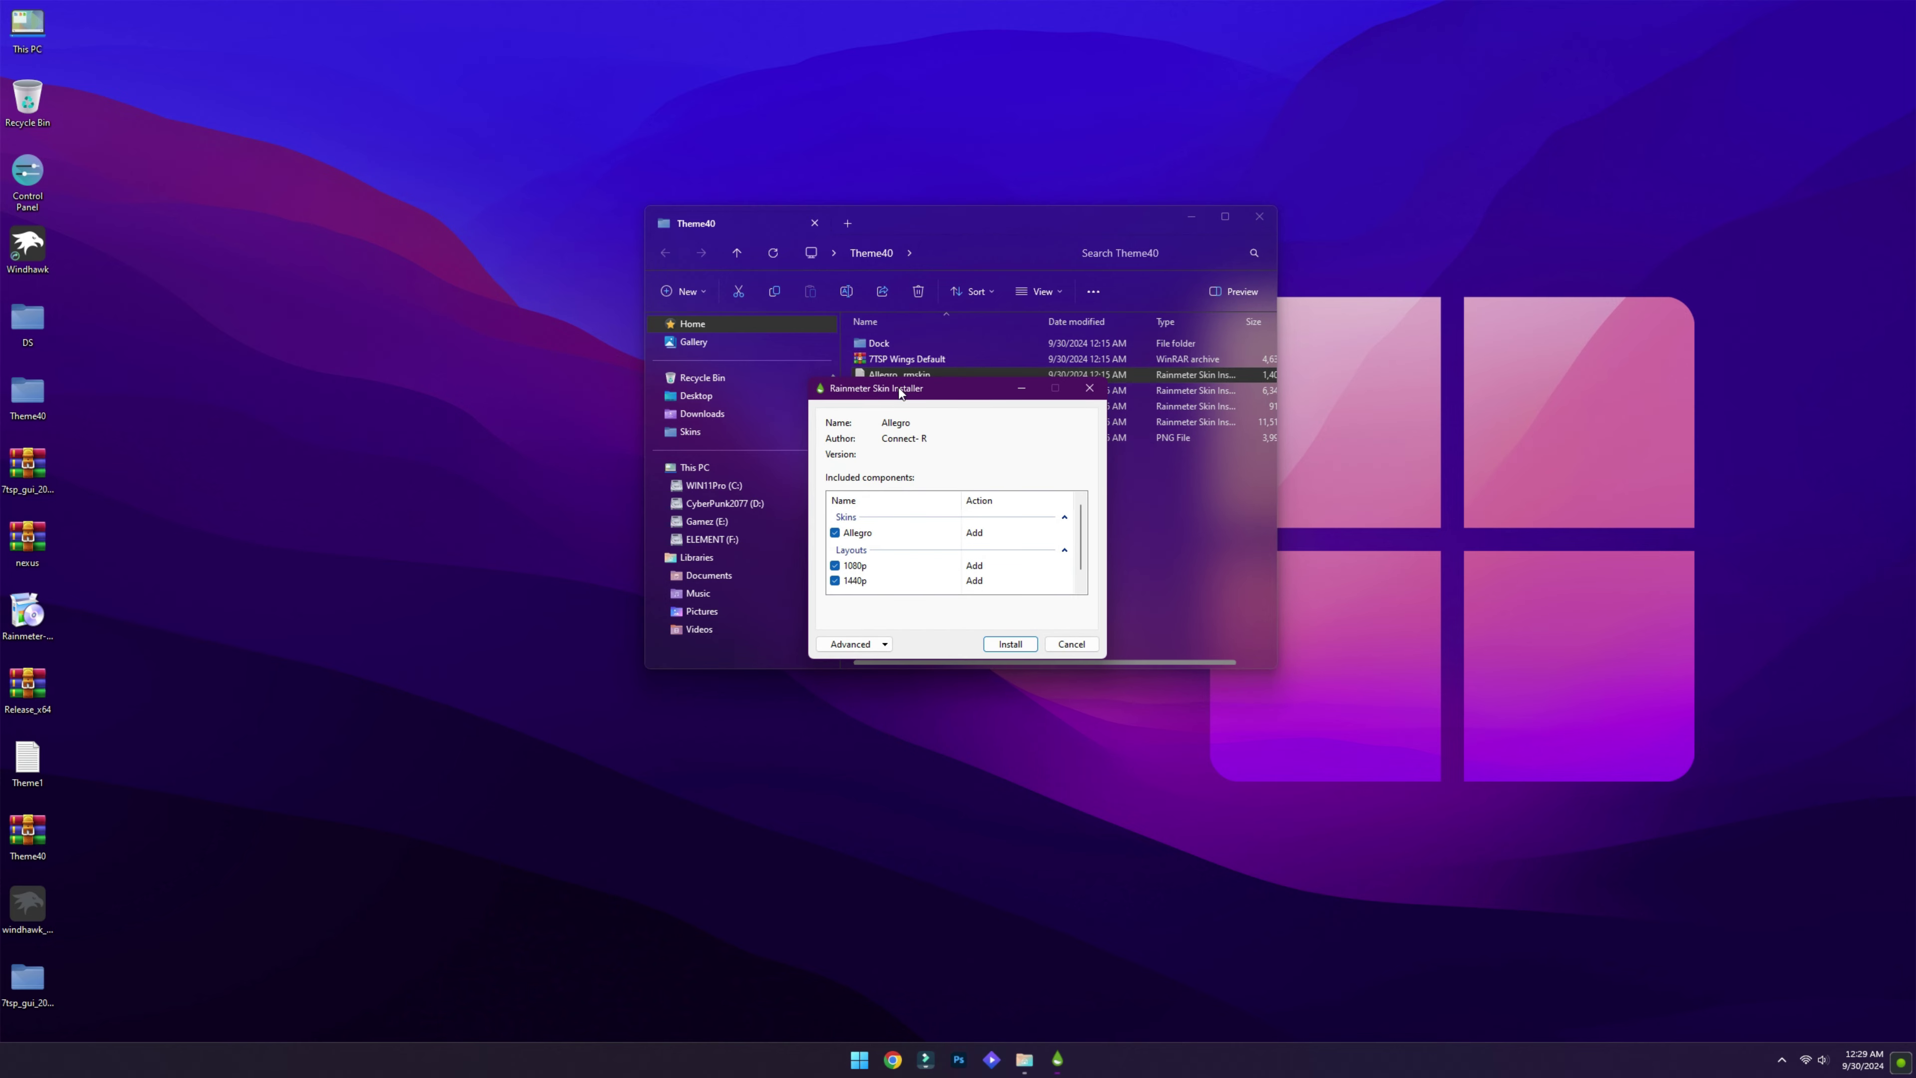
{"action": "left_click", "coordinate": [1003, 645]}
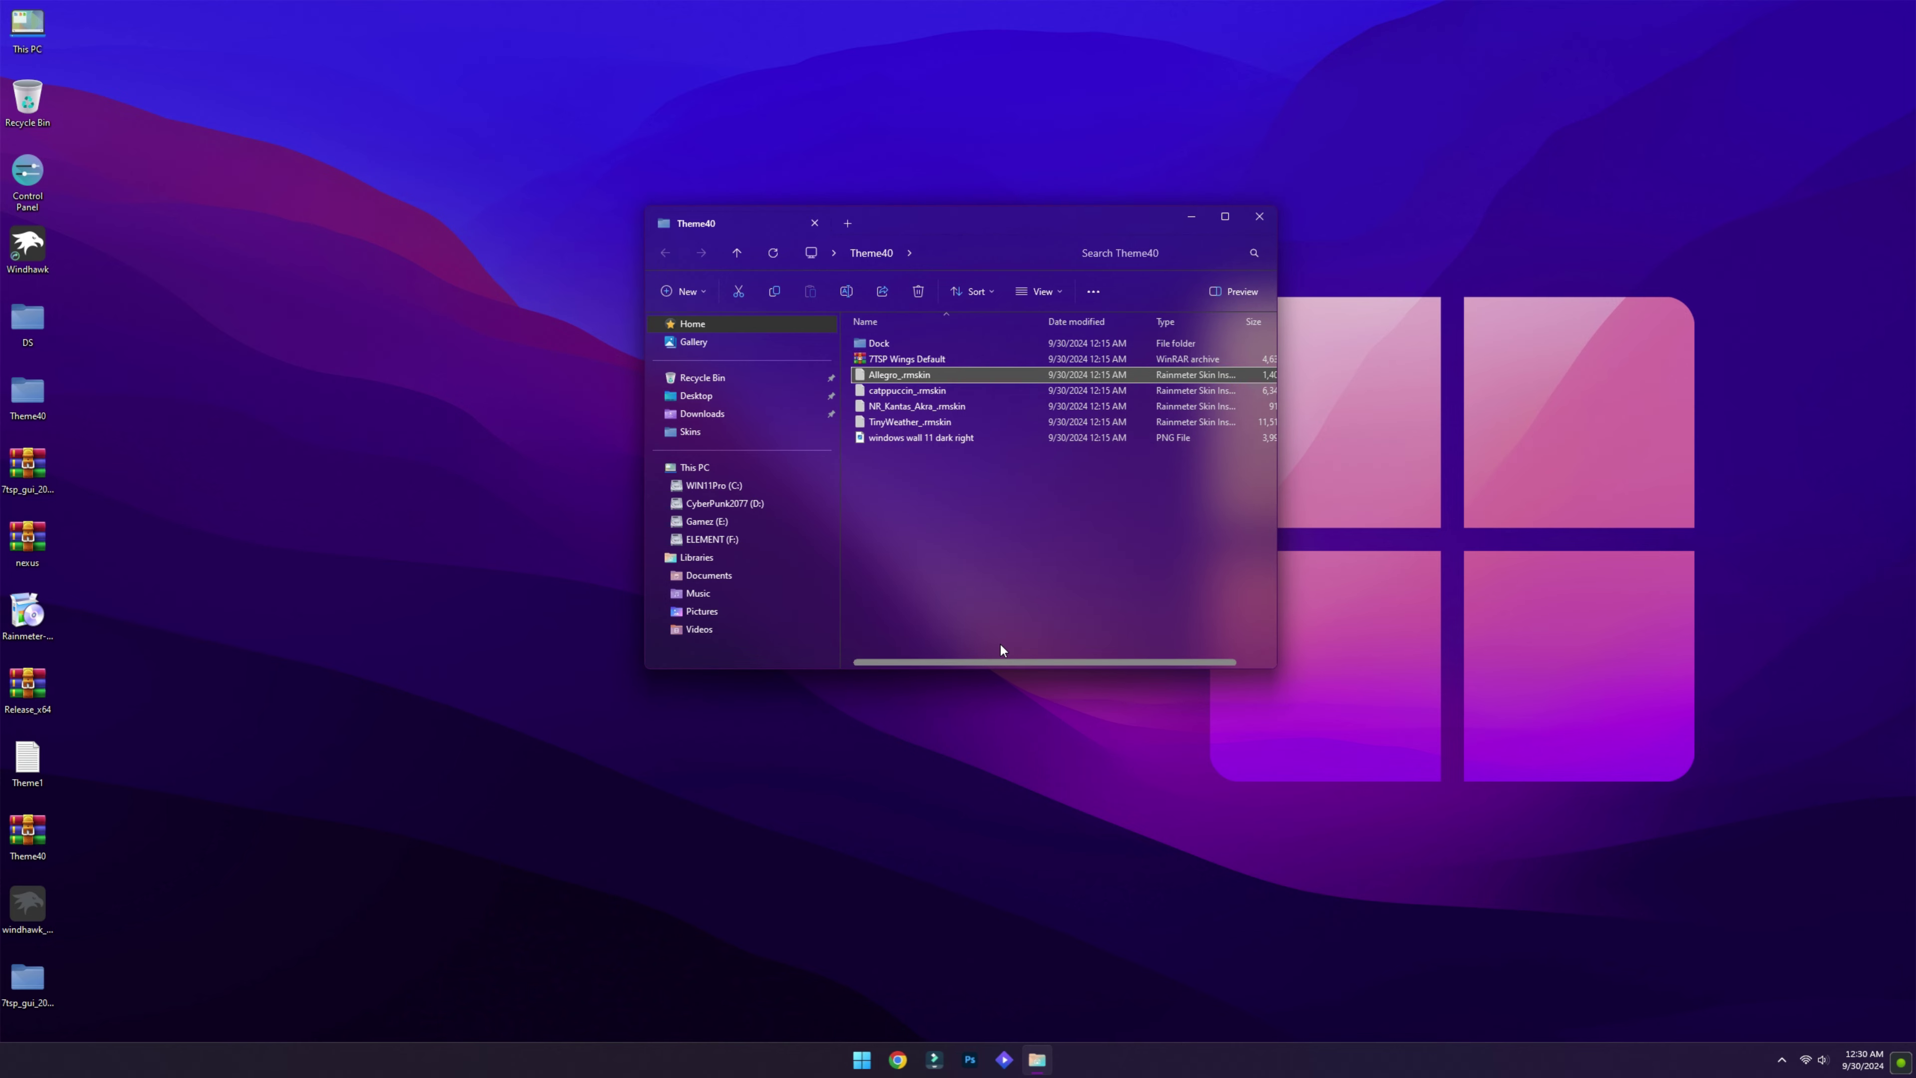
{"action": "double_click", "coordinate": [906, 390]}
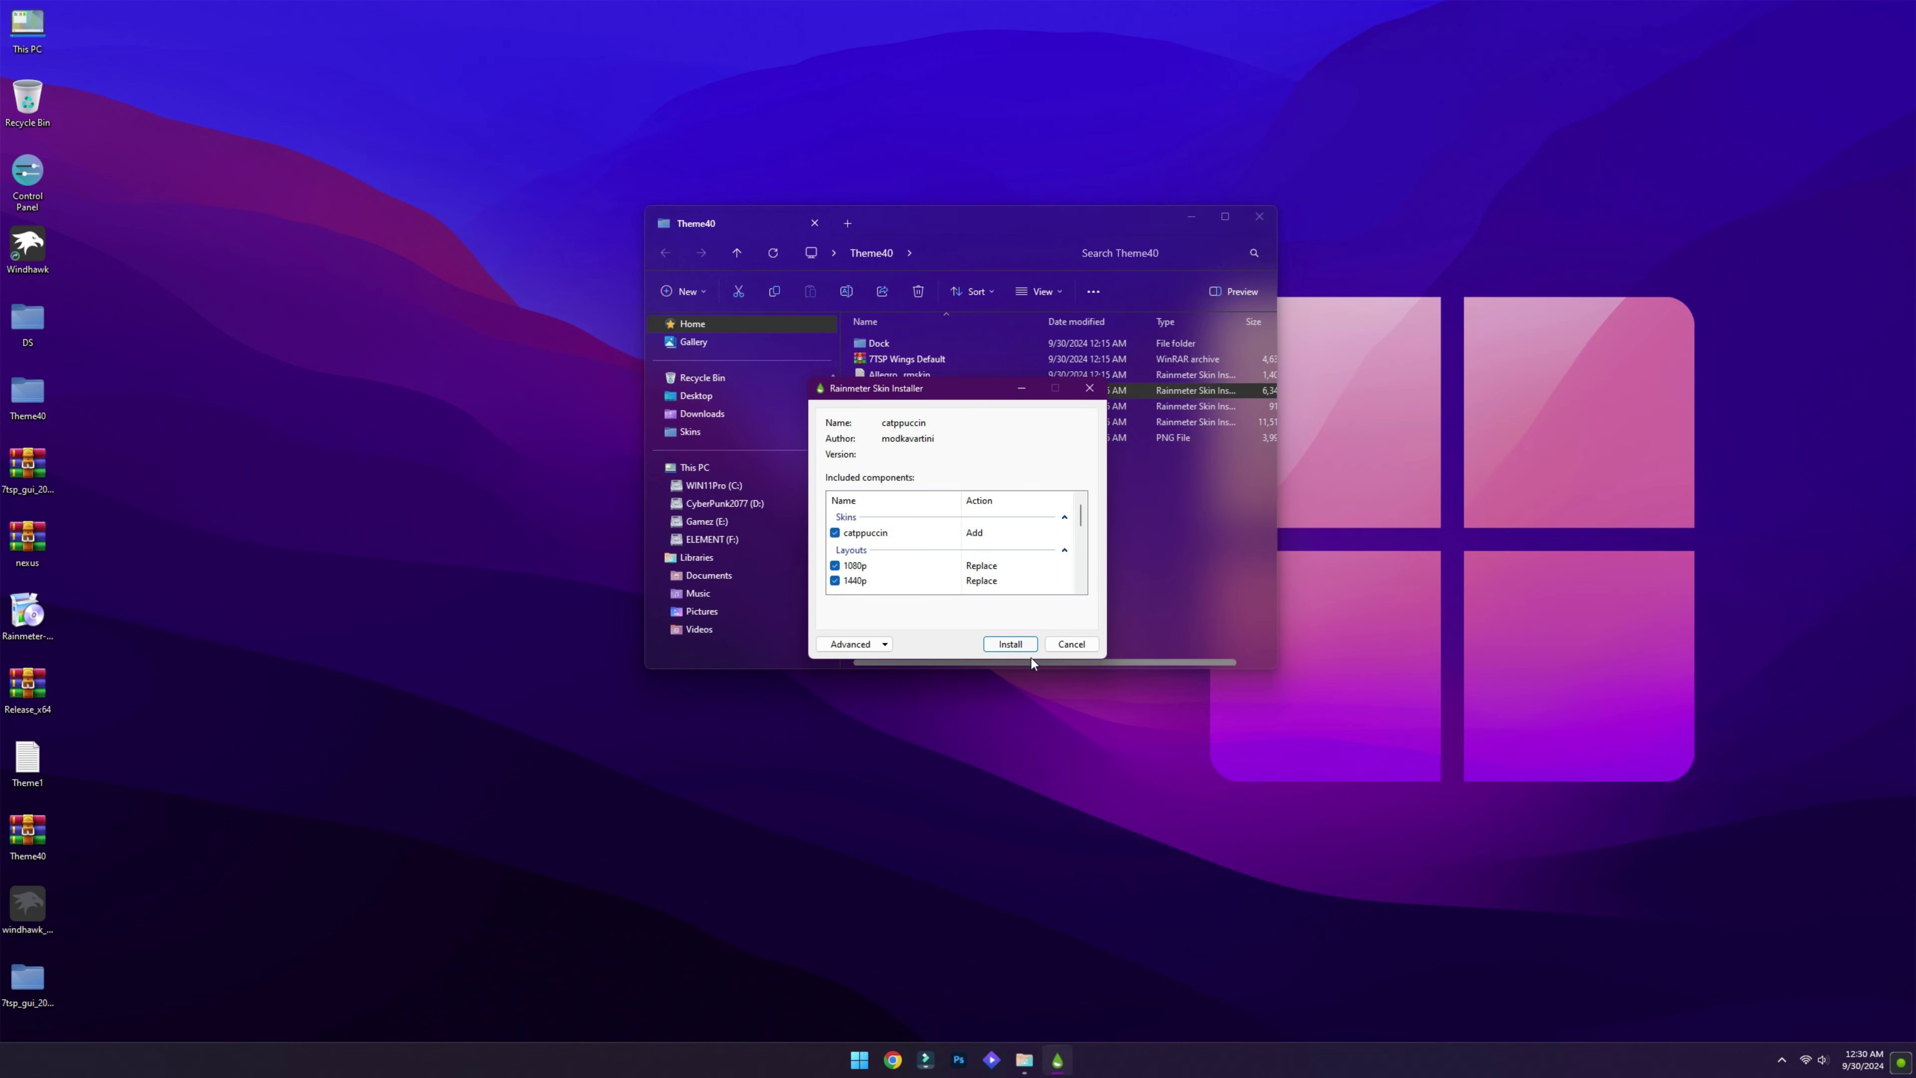
{"action": "left_click", "coordinate": [1010, 644]}
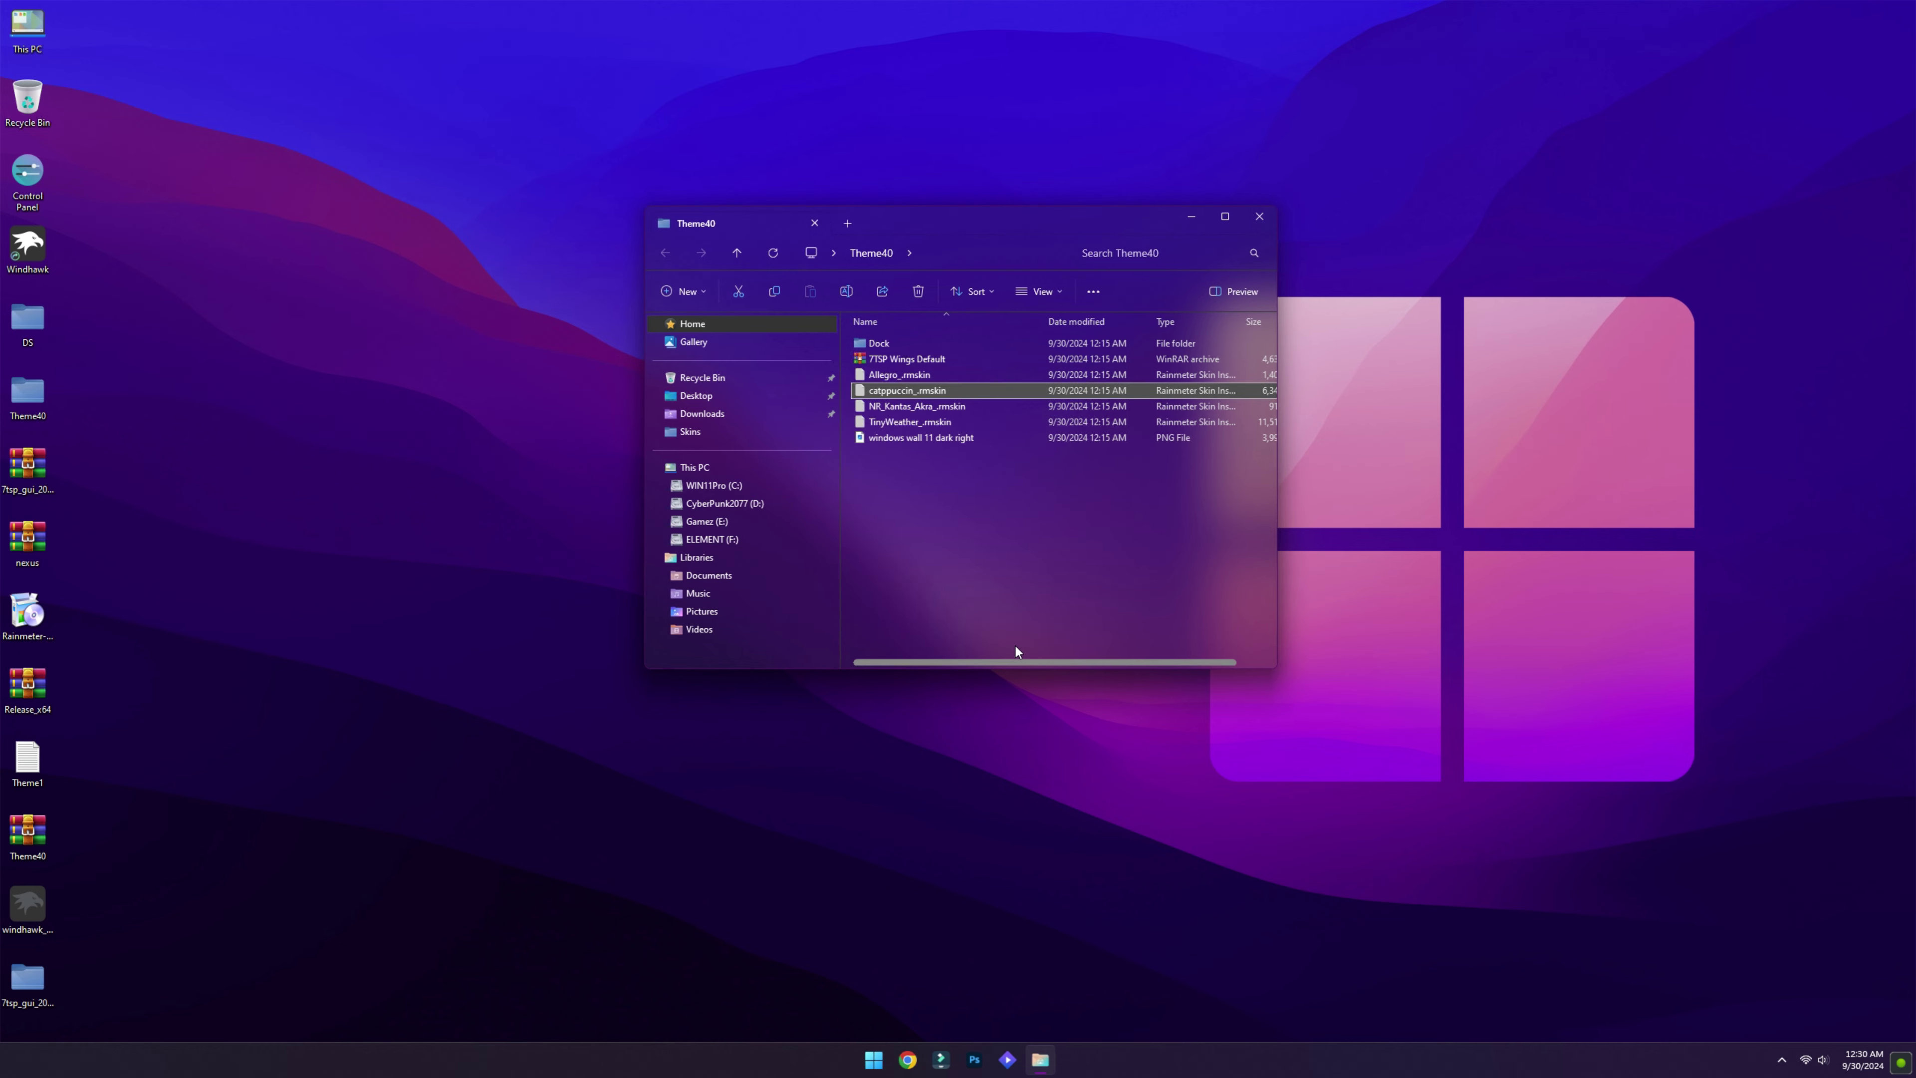
- Install the NR_Kantas_Akra and TinyWeather Rainmeter skin packages with all their components, and close the Theme40 folder
{"action": "double_click", "coordinate": [903, 407]}
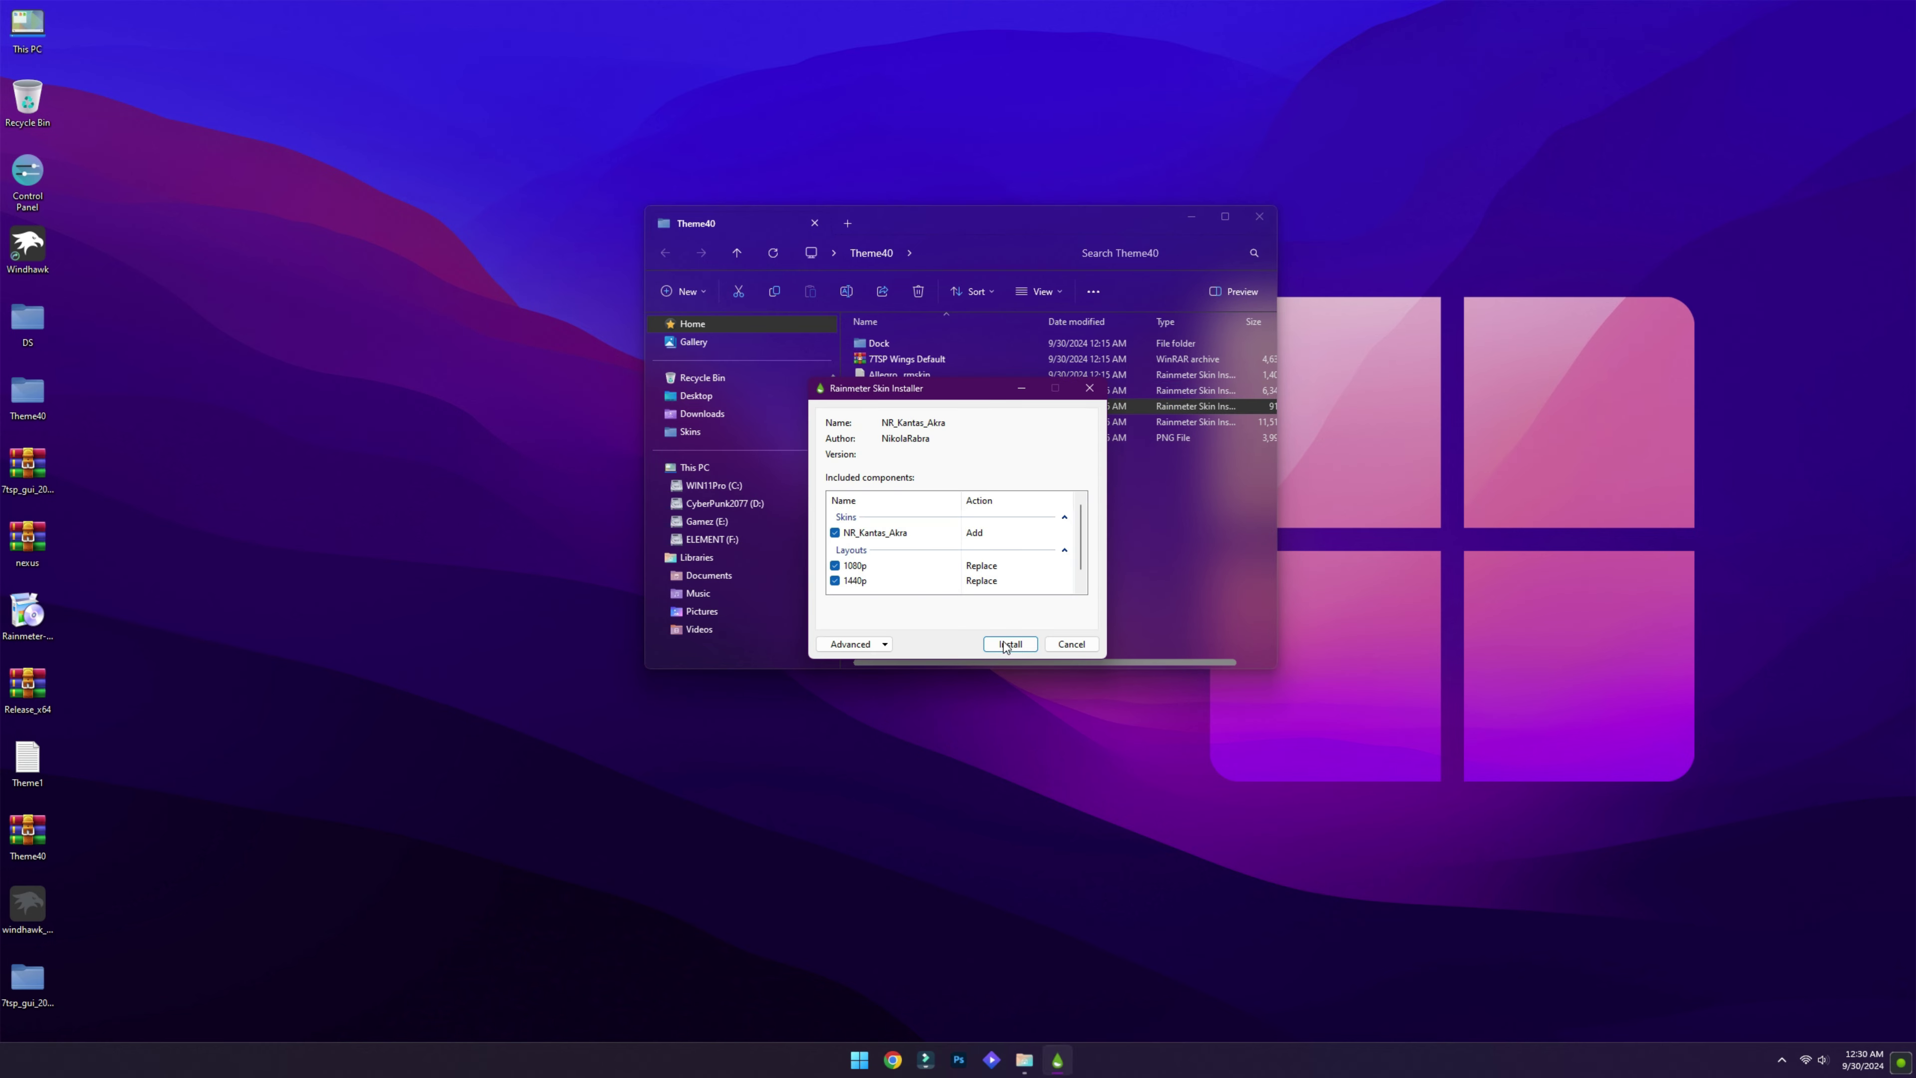
{"action": "left_click", "coordinate": [1009, 645]}
{"action": "double_click", "coordinate": [918, 422]}
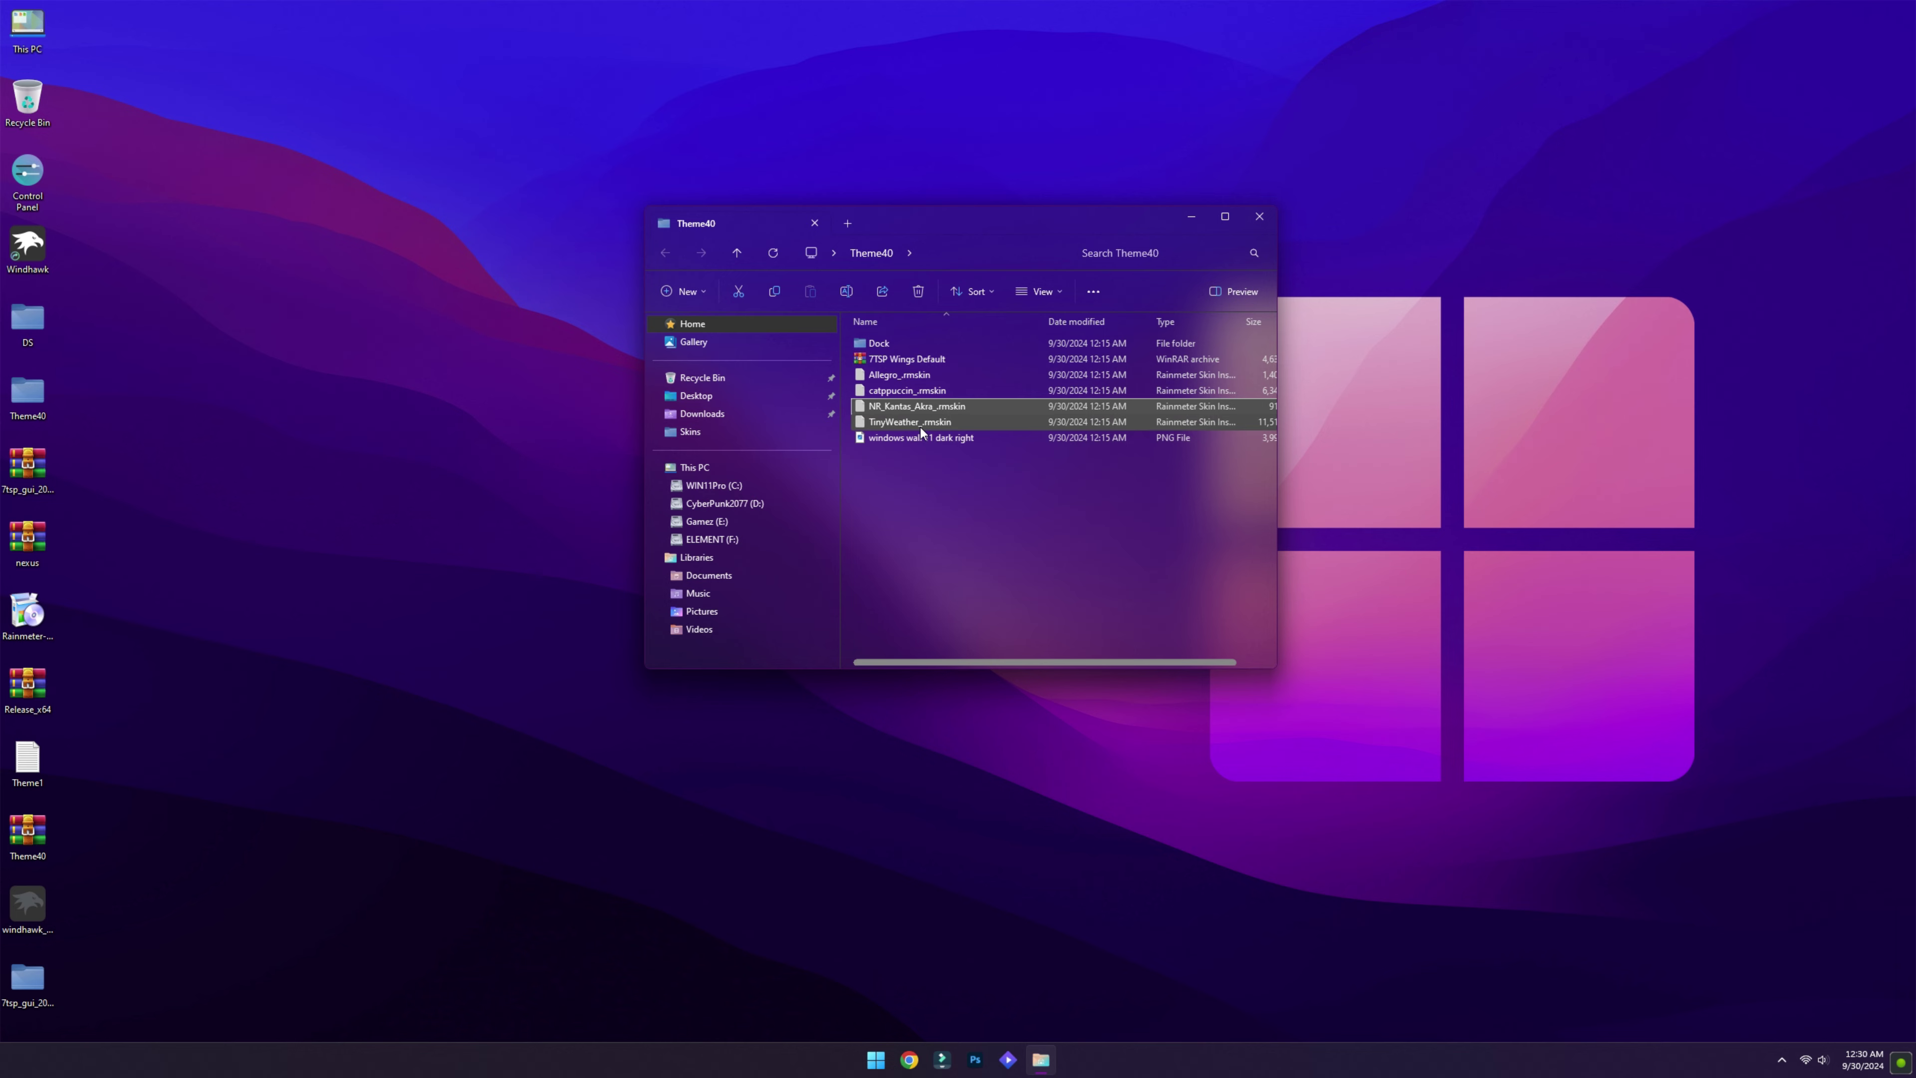
{"action": "left_click", "coordinate": [1010, 643]}
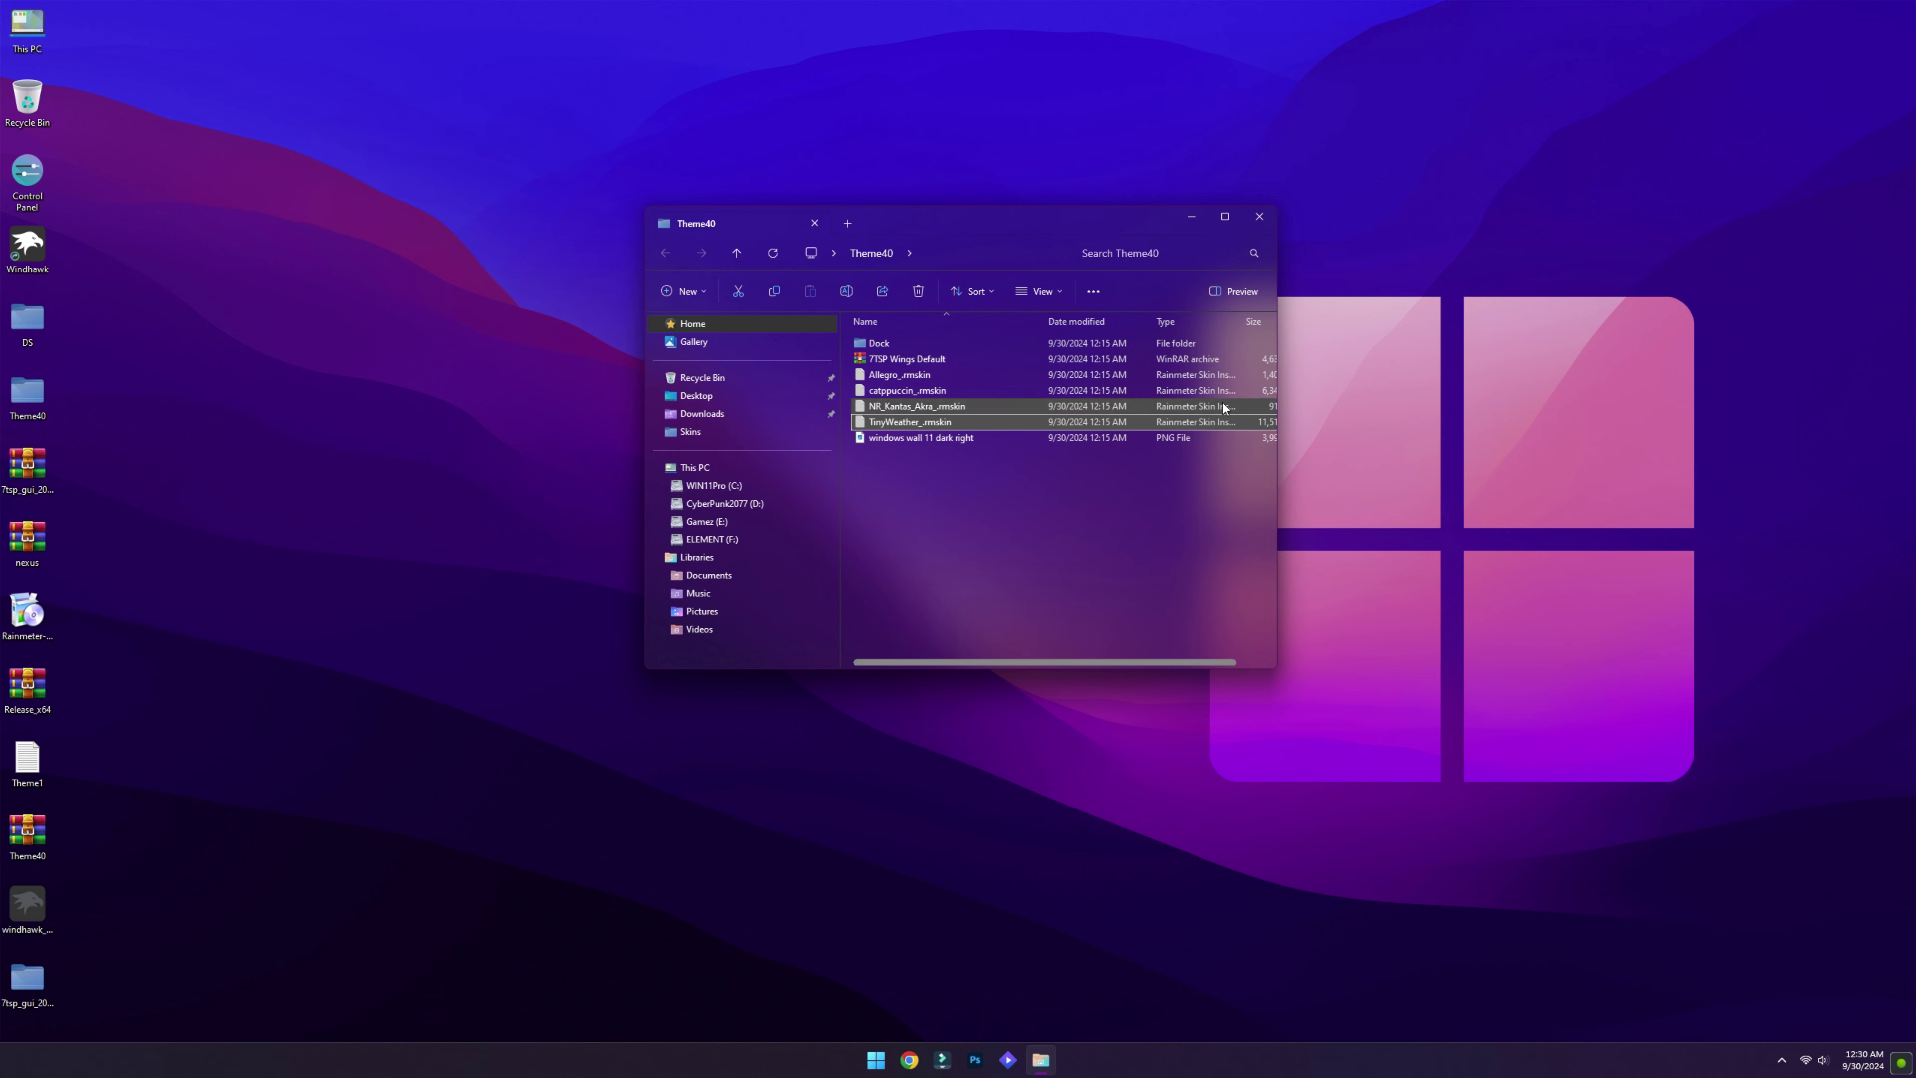
{"action": "left_click", "coordinate": [1259, 219]}
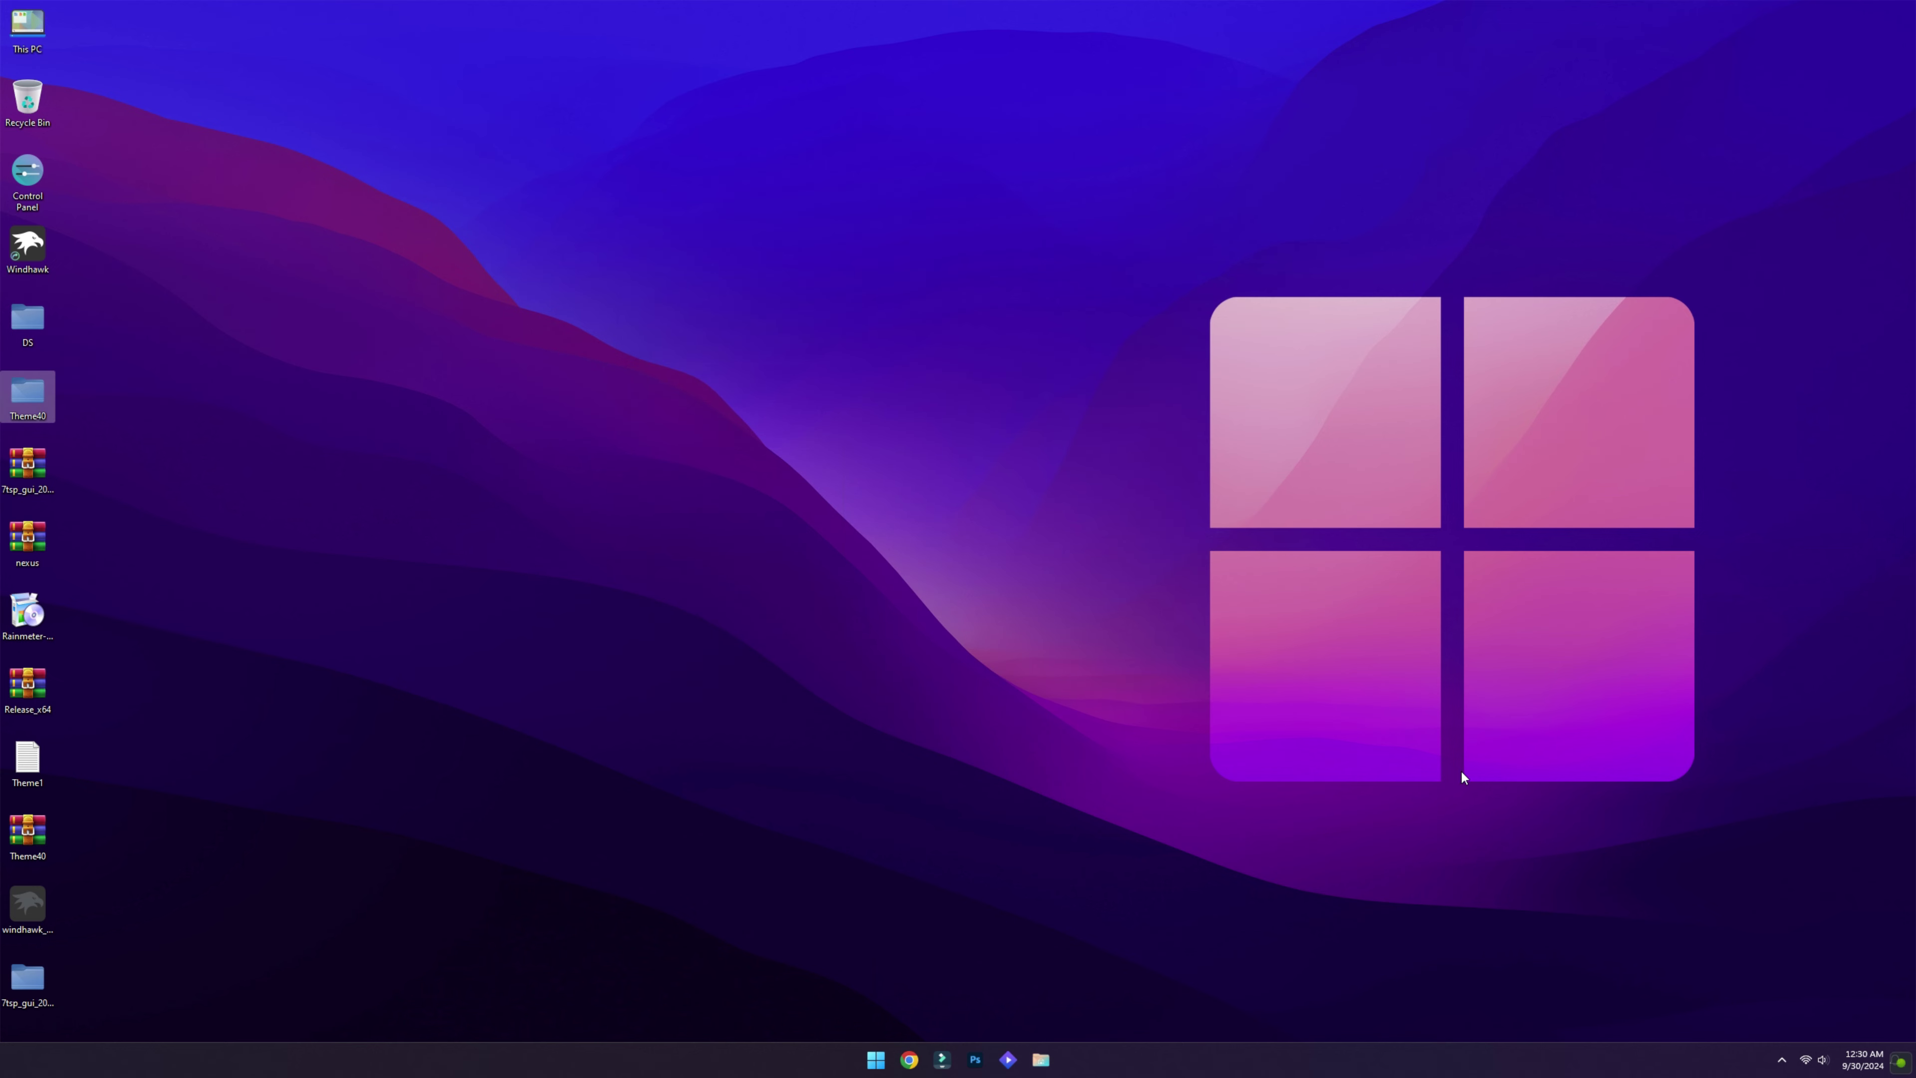
- Load the saved 1440p layout in Rainmeter's manager and close the manager
{"action": "left_click", "coordinate": [1780, 1058]}
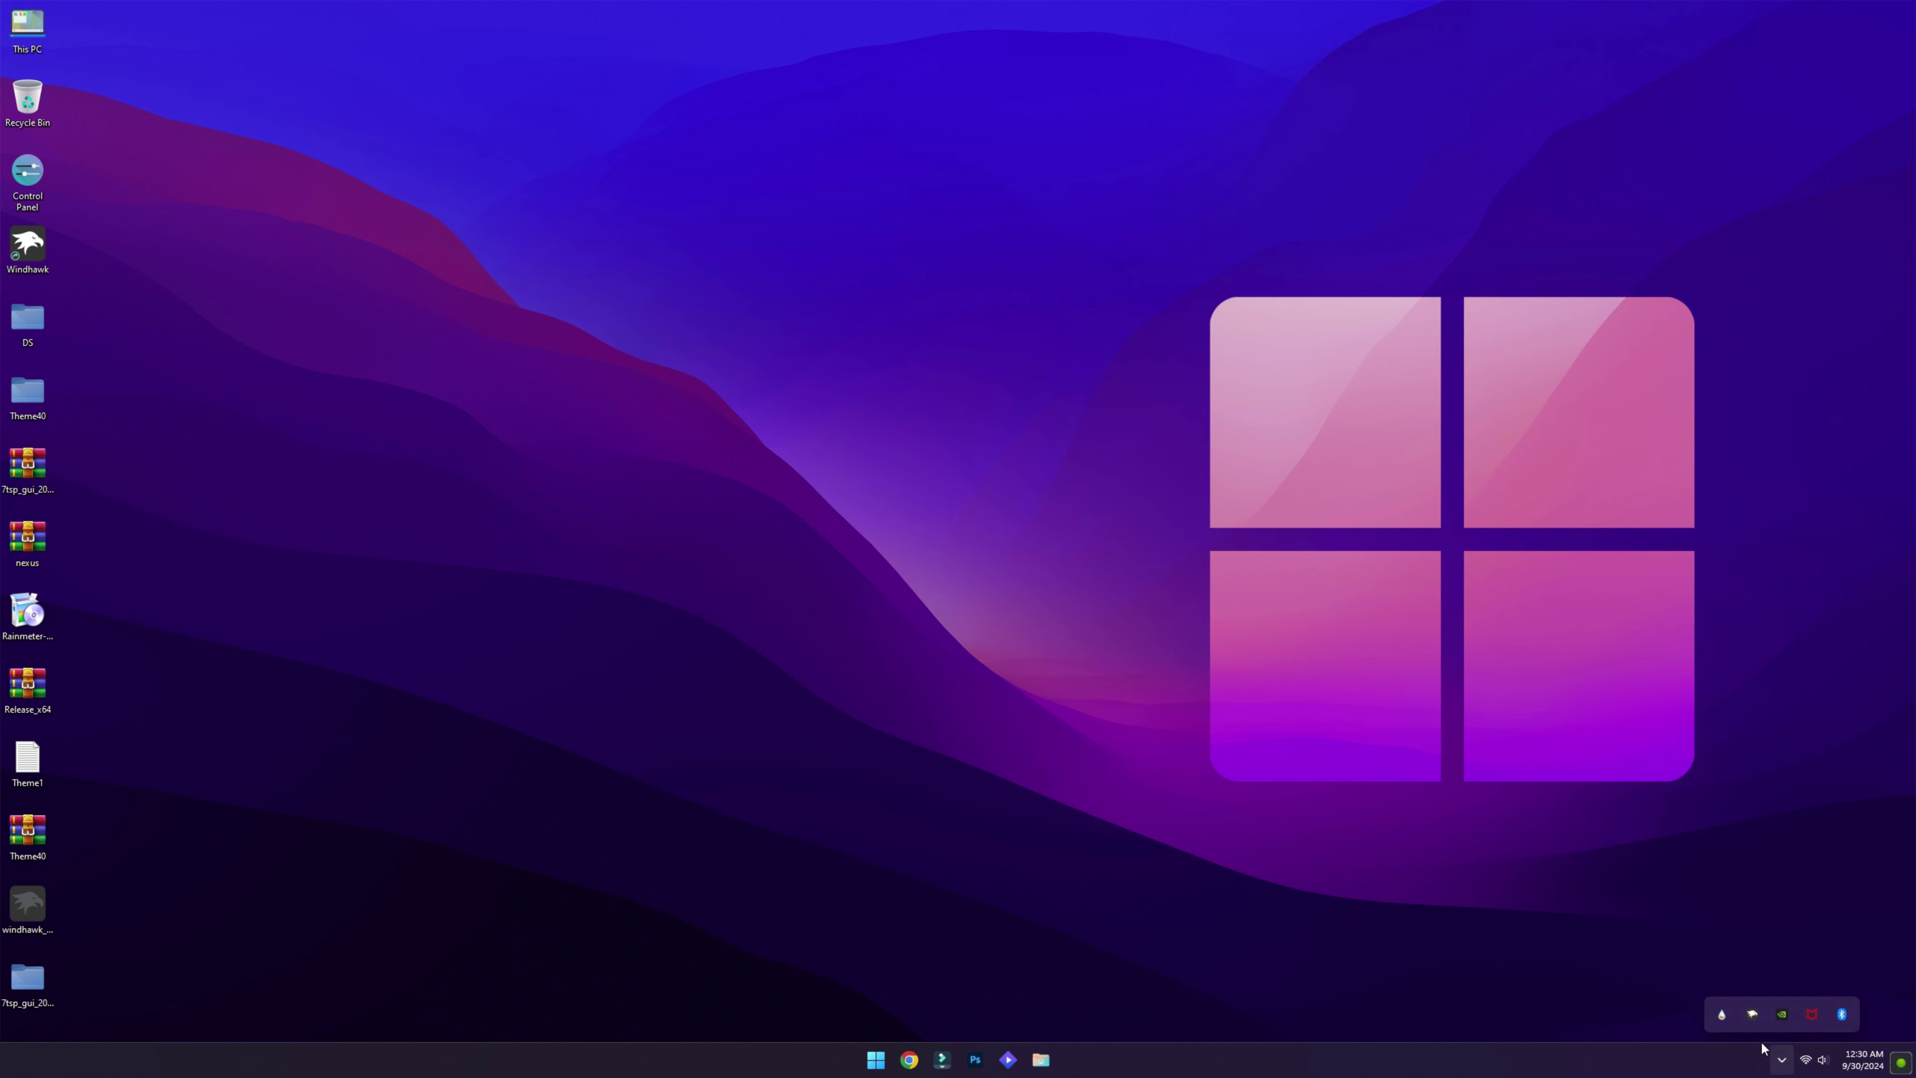
{"action": "right_click", "coordinate": [1724, 1017]}
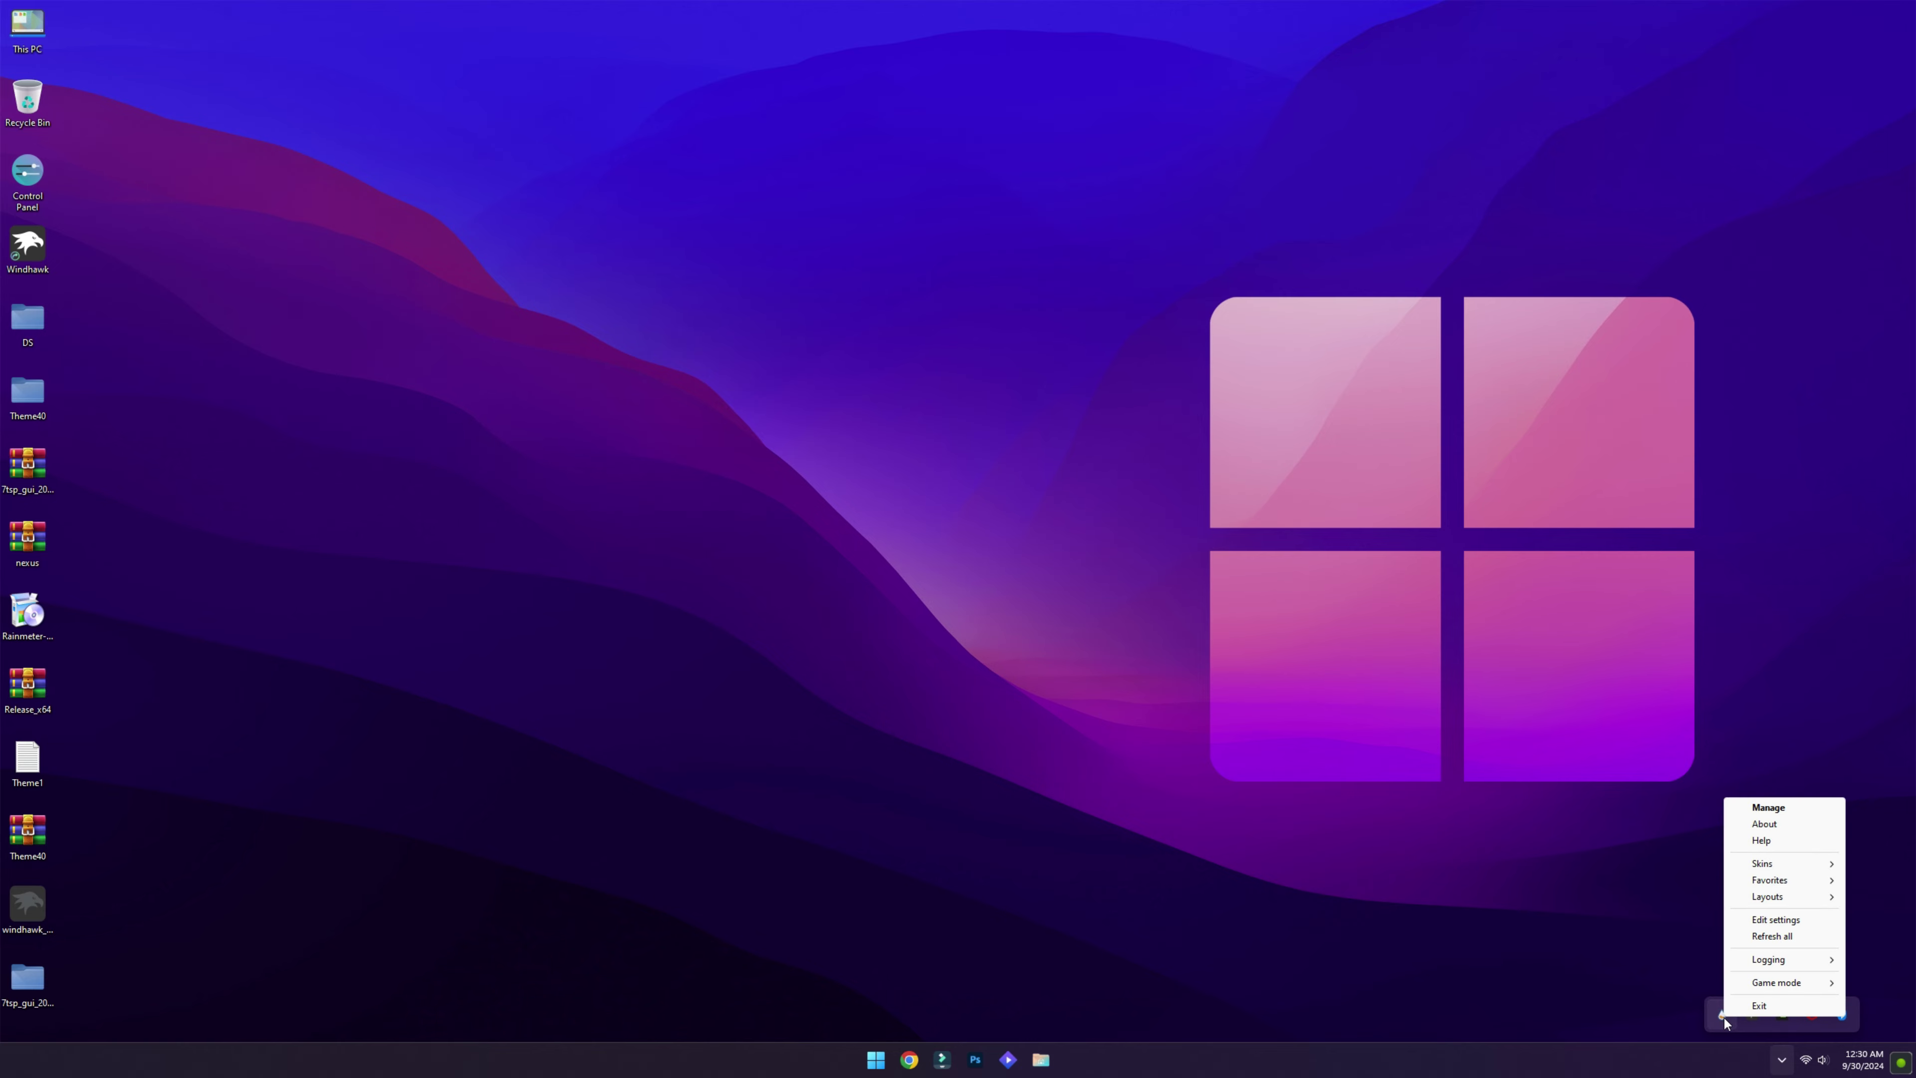
{"action": "left_click", "coordinate": [1760, 806]}
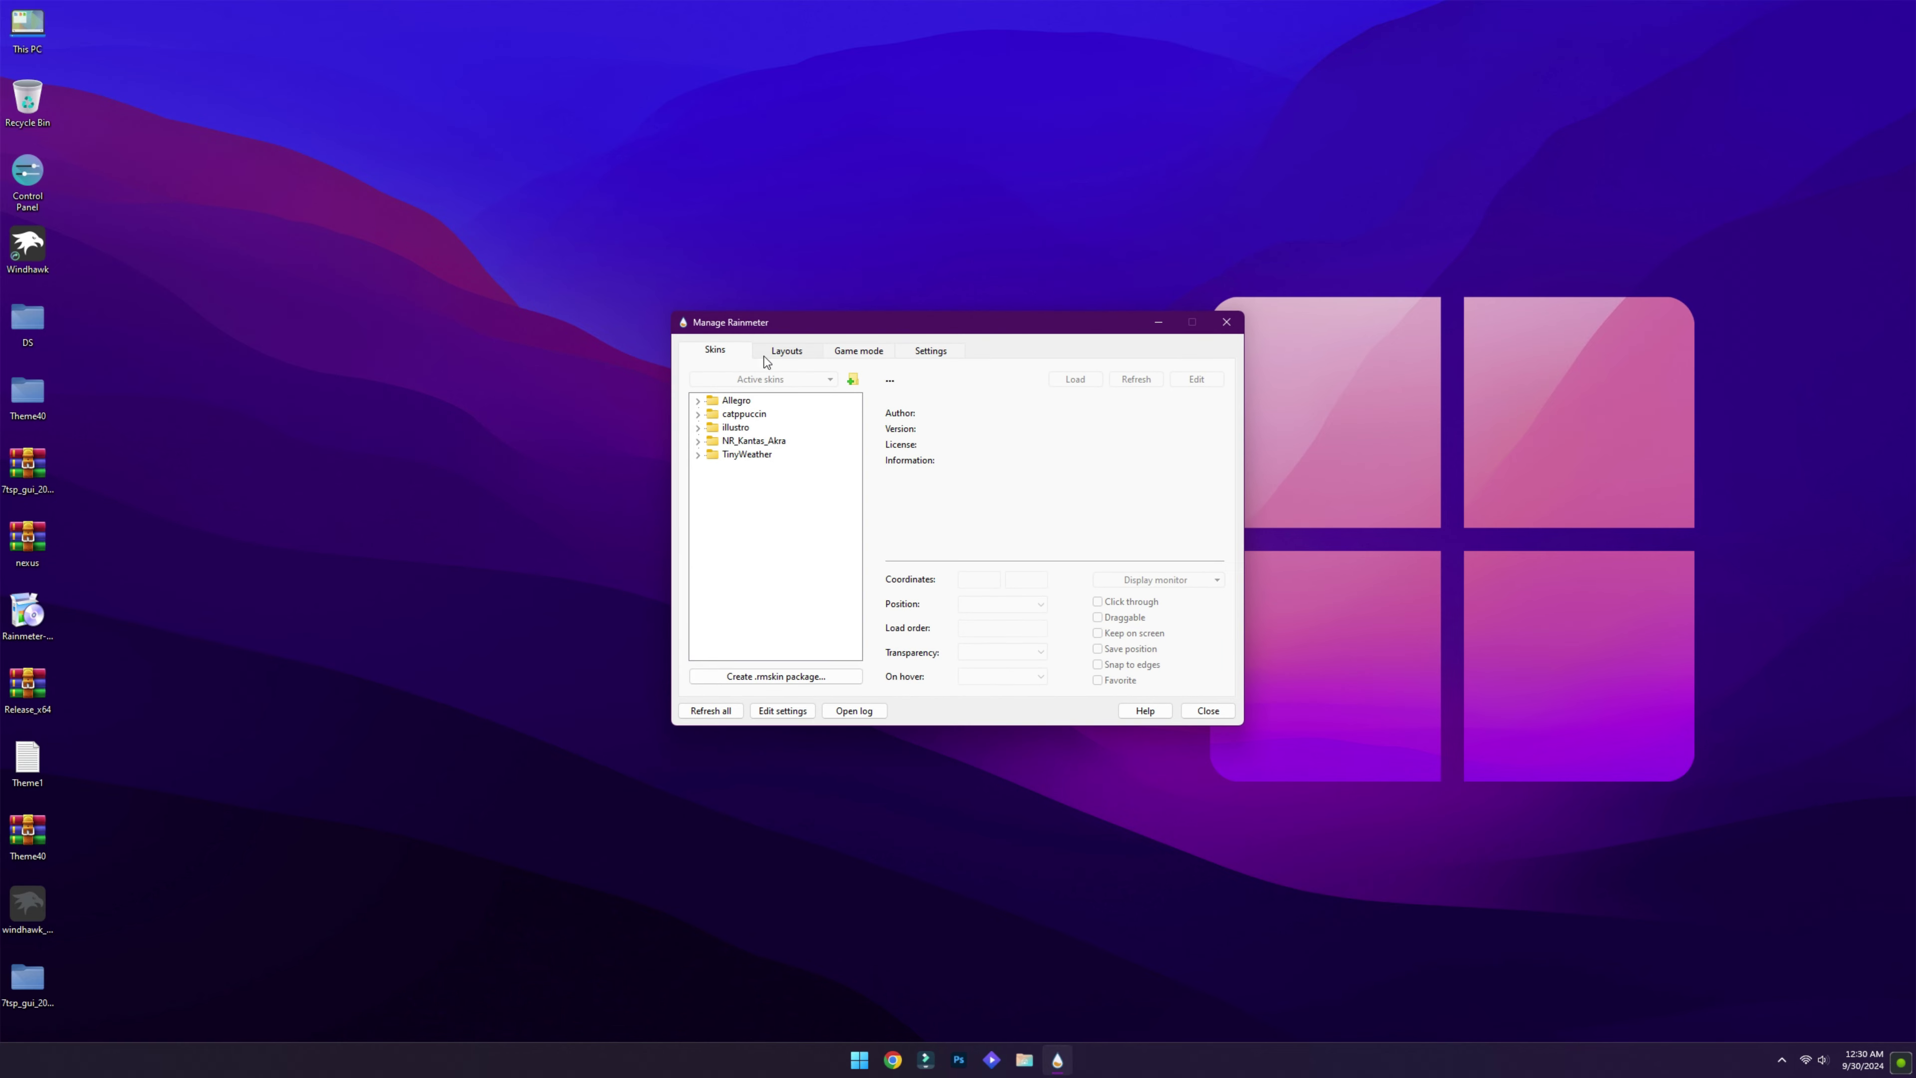
{"action": "left_click", "coordinate": [789, 351]}
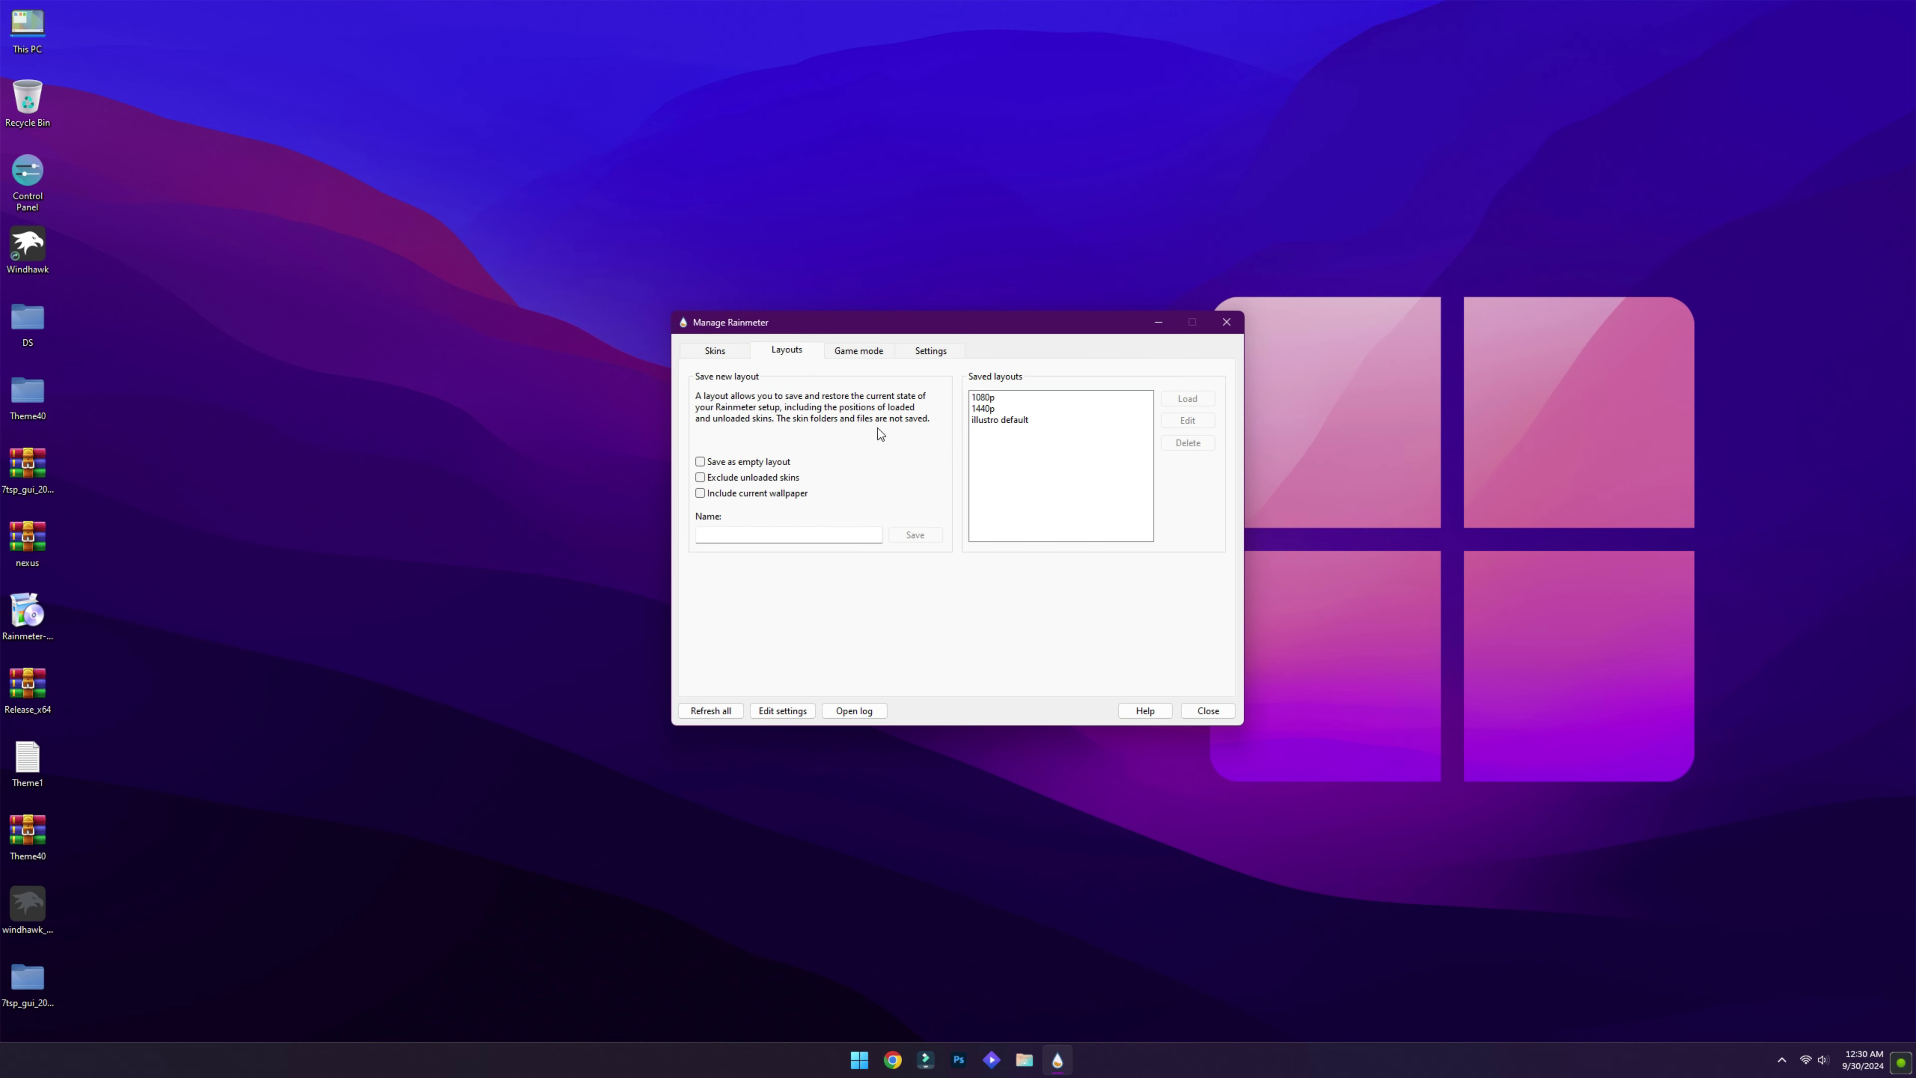
{"action": "left_click", "coordinate": [988, 409]}
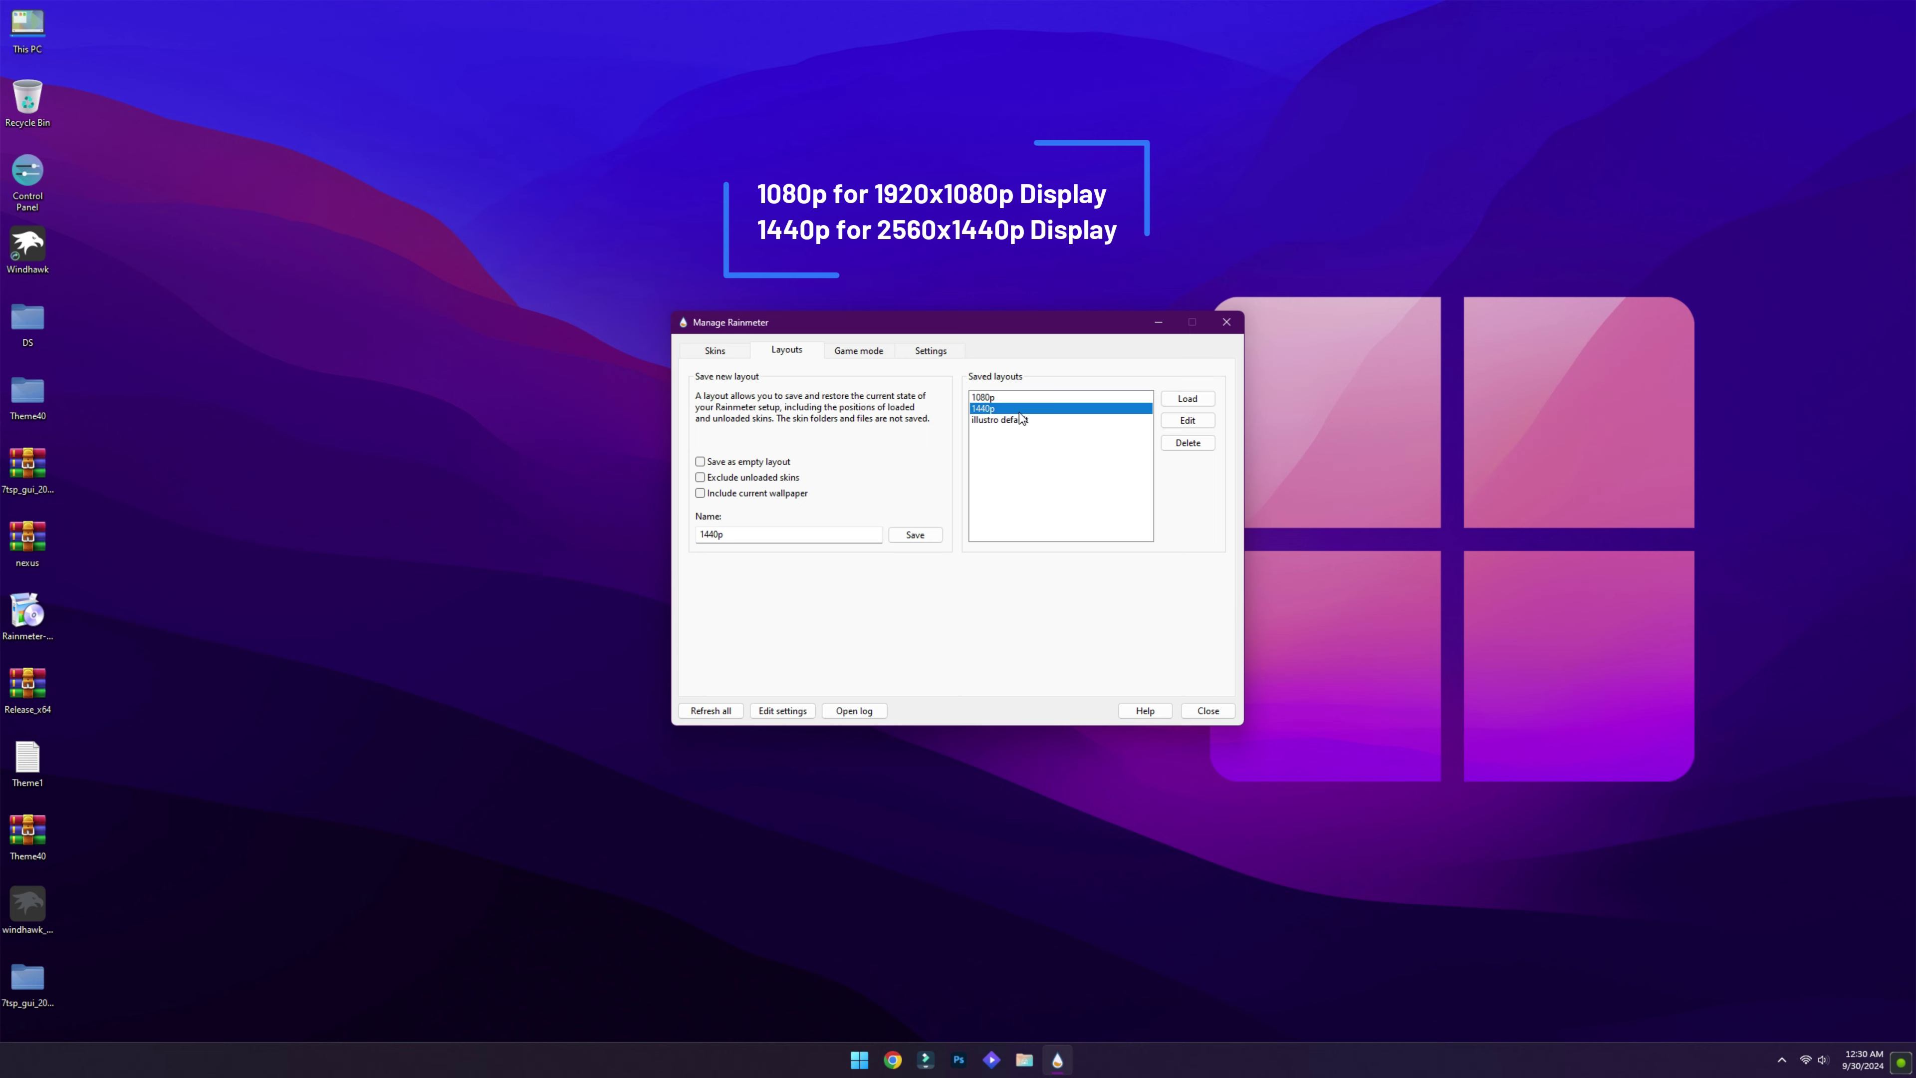
{"action": "left_click", "coordinate": [1200, 400]}
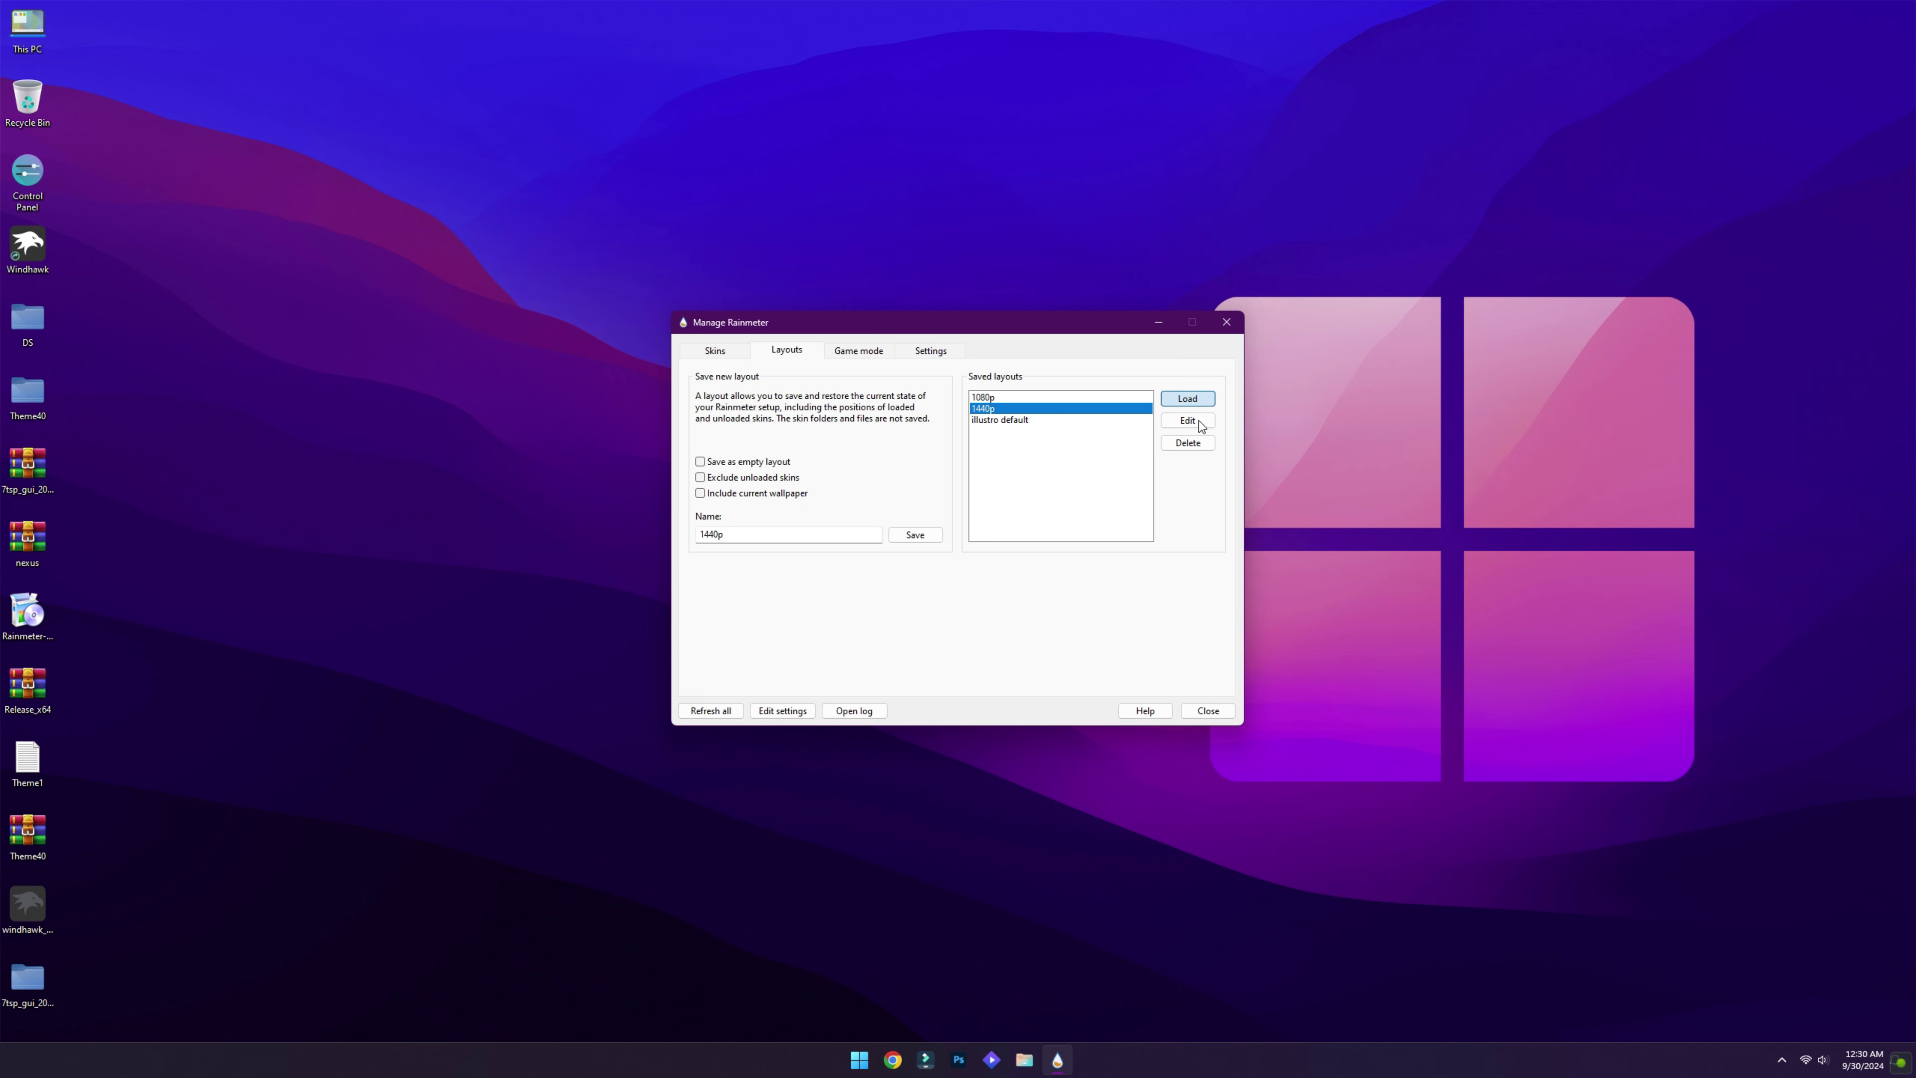
{"action": "left_click", "coordinate": [1208, 711]}
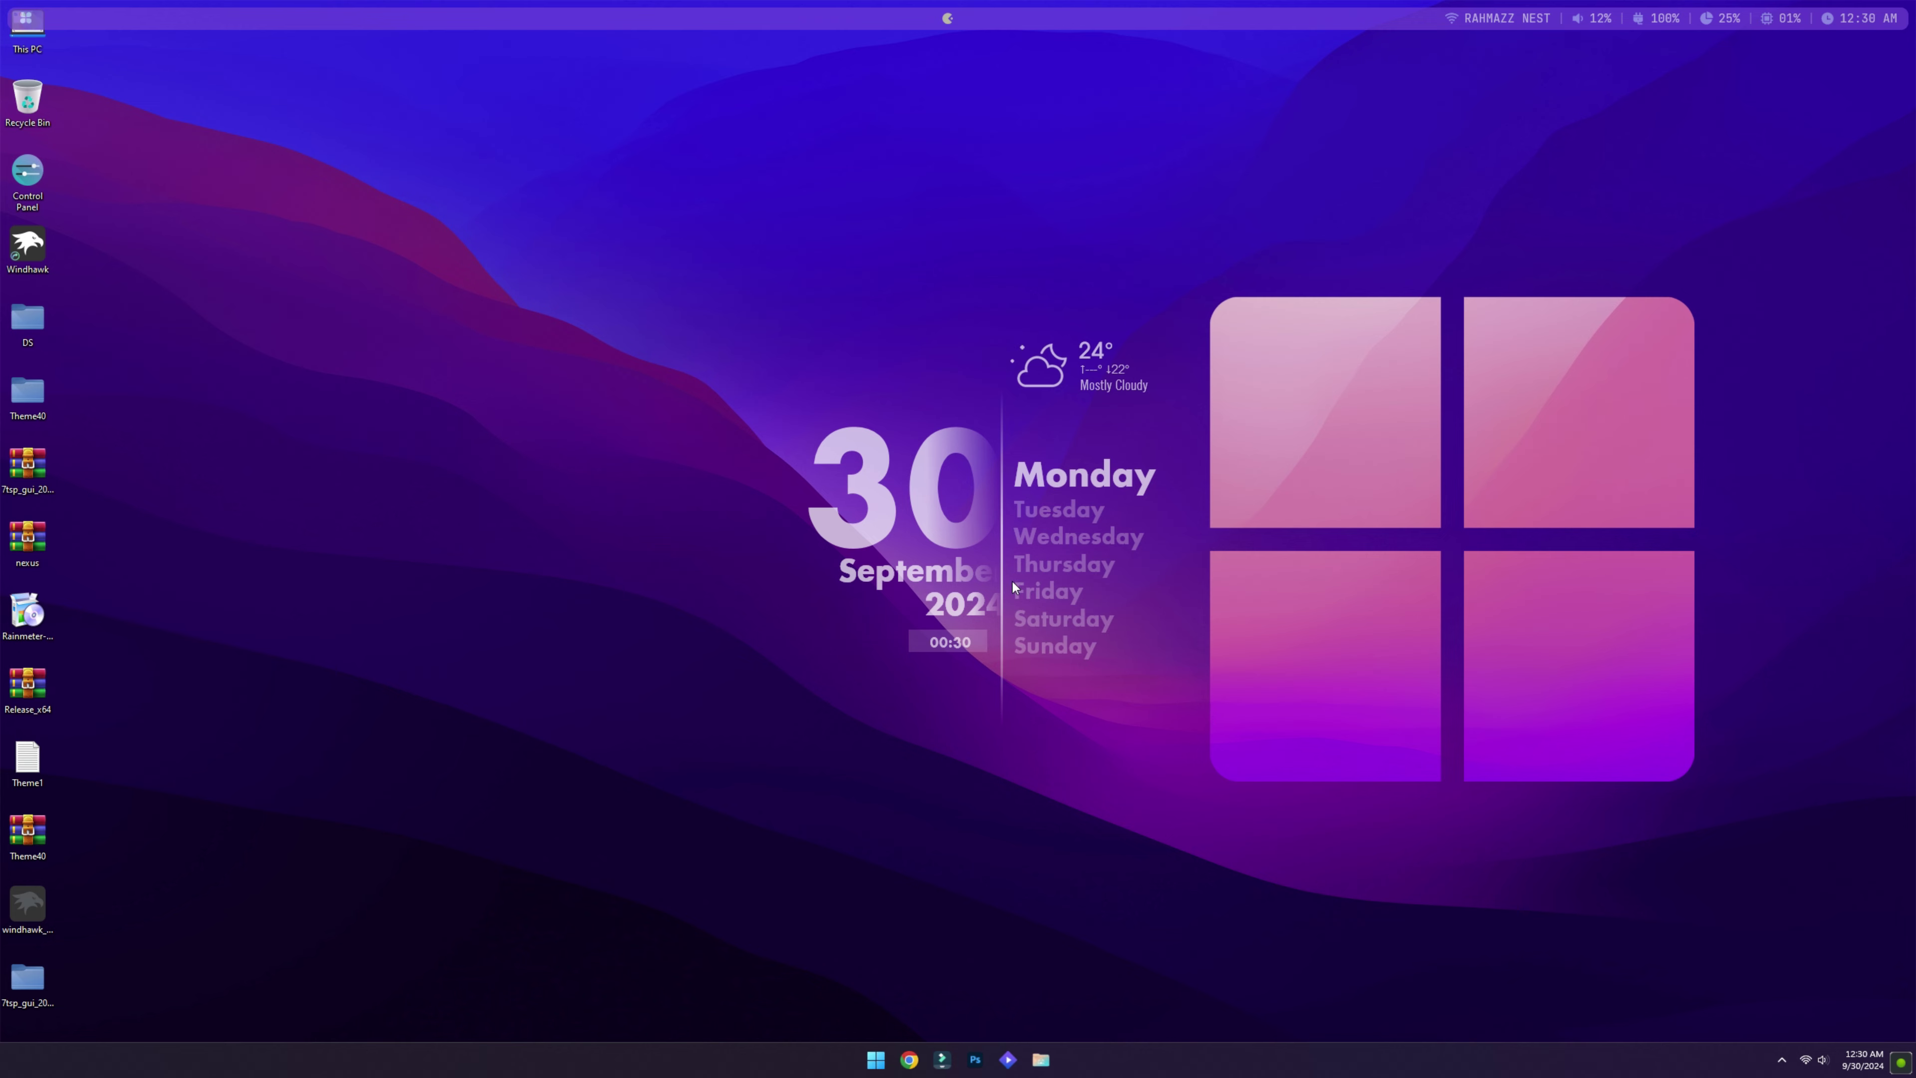
- Open the TinyWeather skin's settings, move them away from the screen corner, and open the linked mapcoordinates.net site
{"action": "right_click", "coordinate": [1090, 361]}
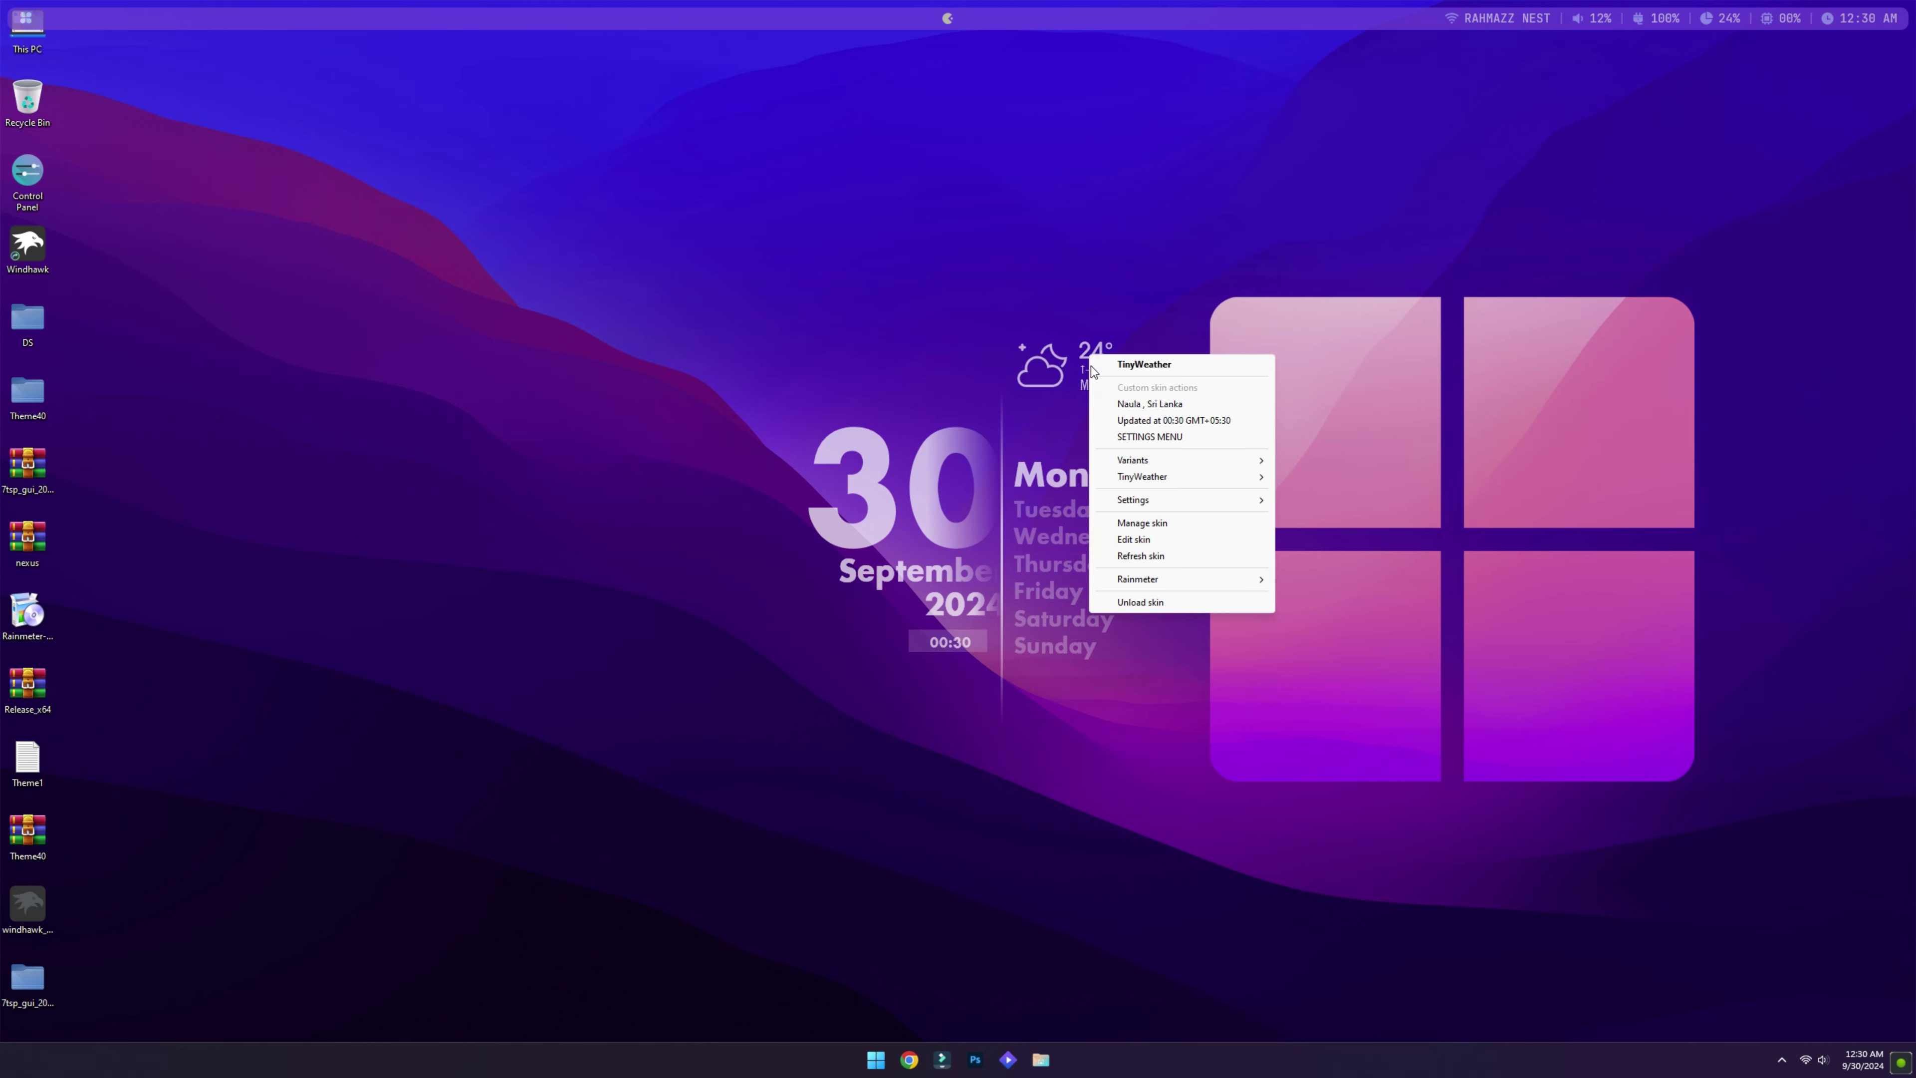
{"action": "left_click", "coordinate": [1113, 437]}
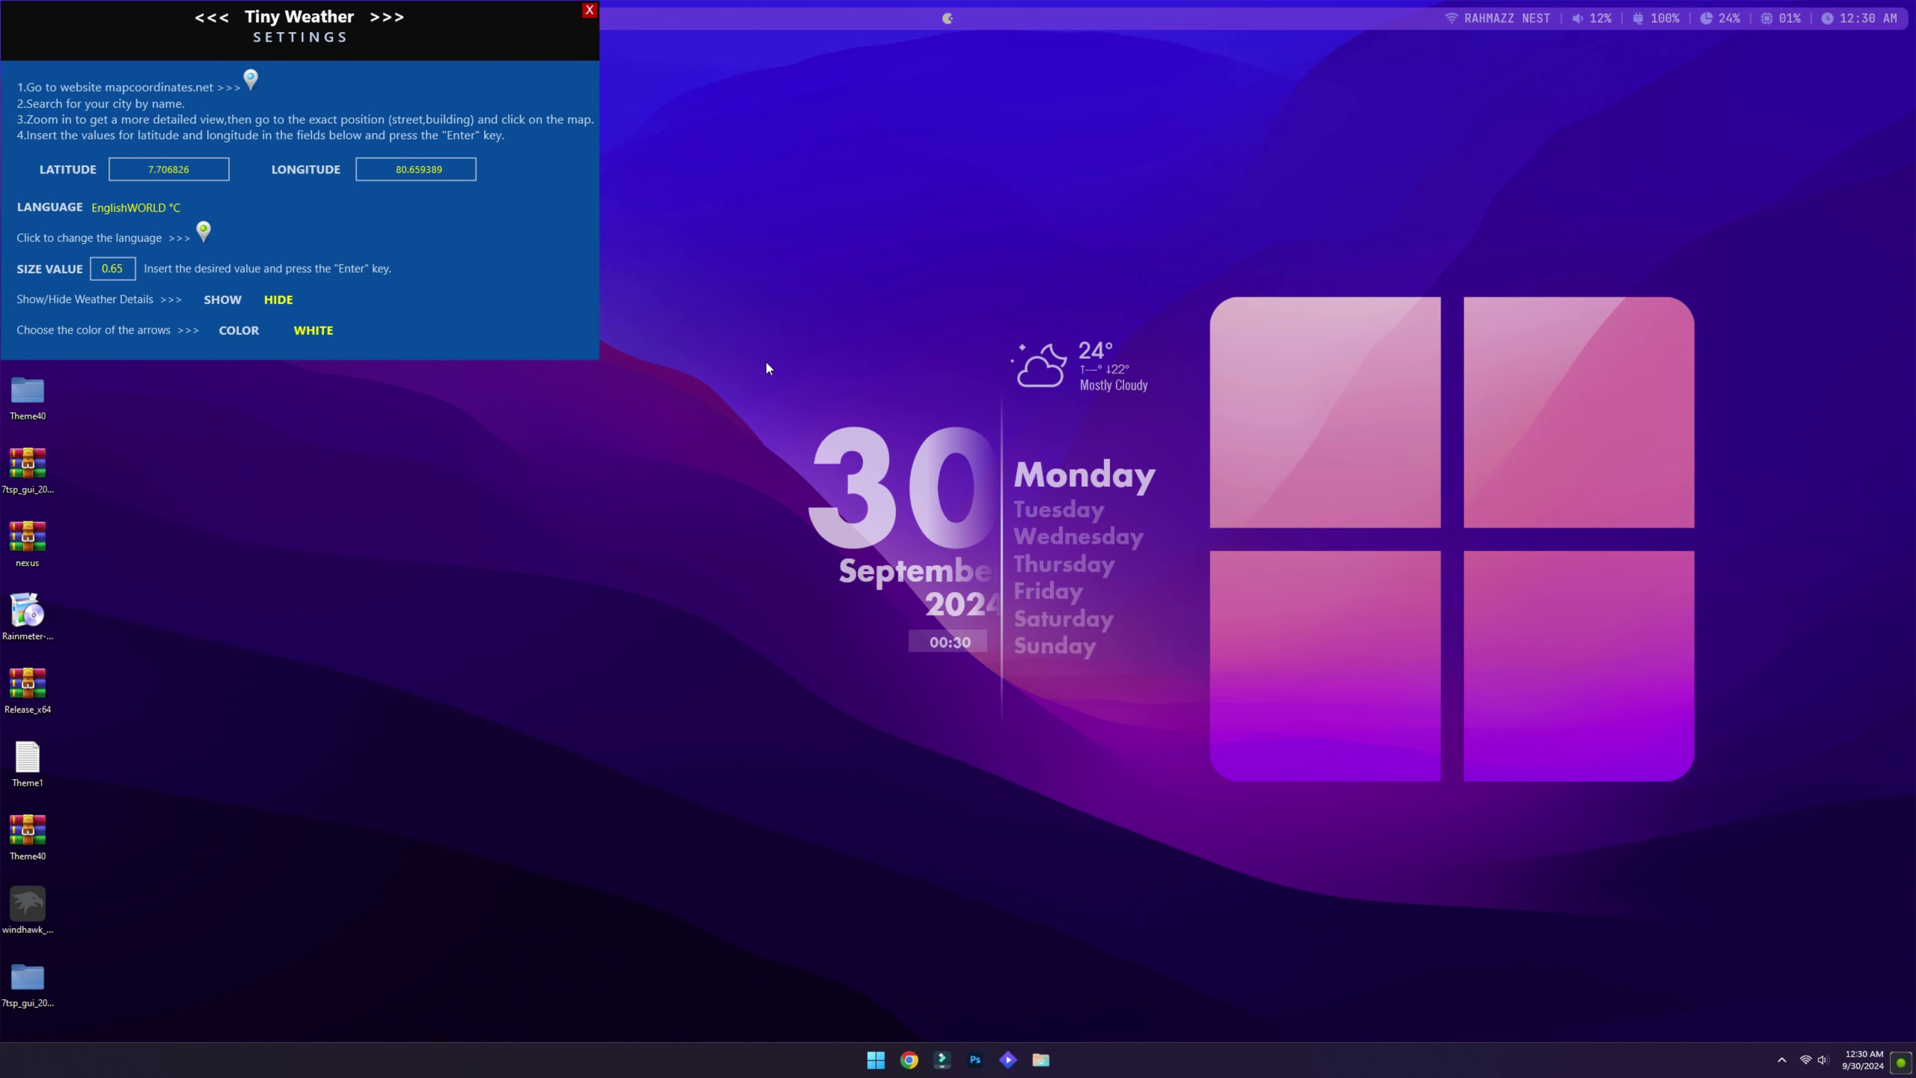
{"action": "left_click_drag", "start_coordinate": [383, 17], "coordinate": [492, 294]}
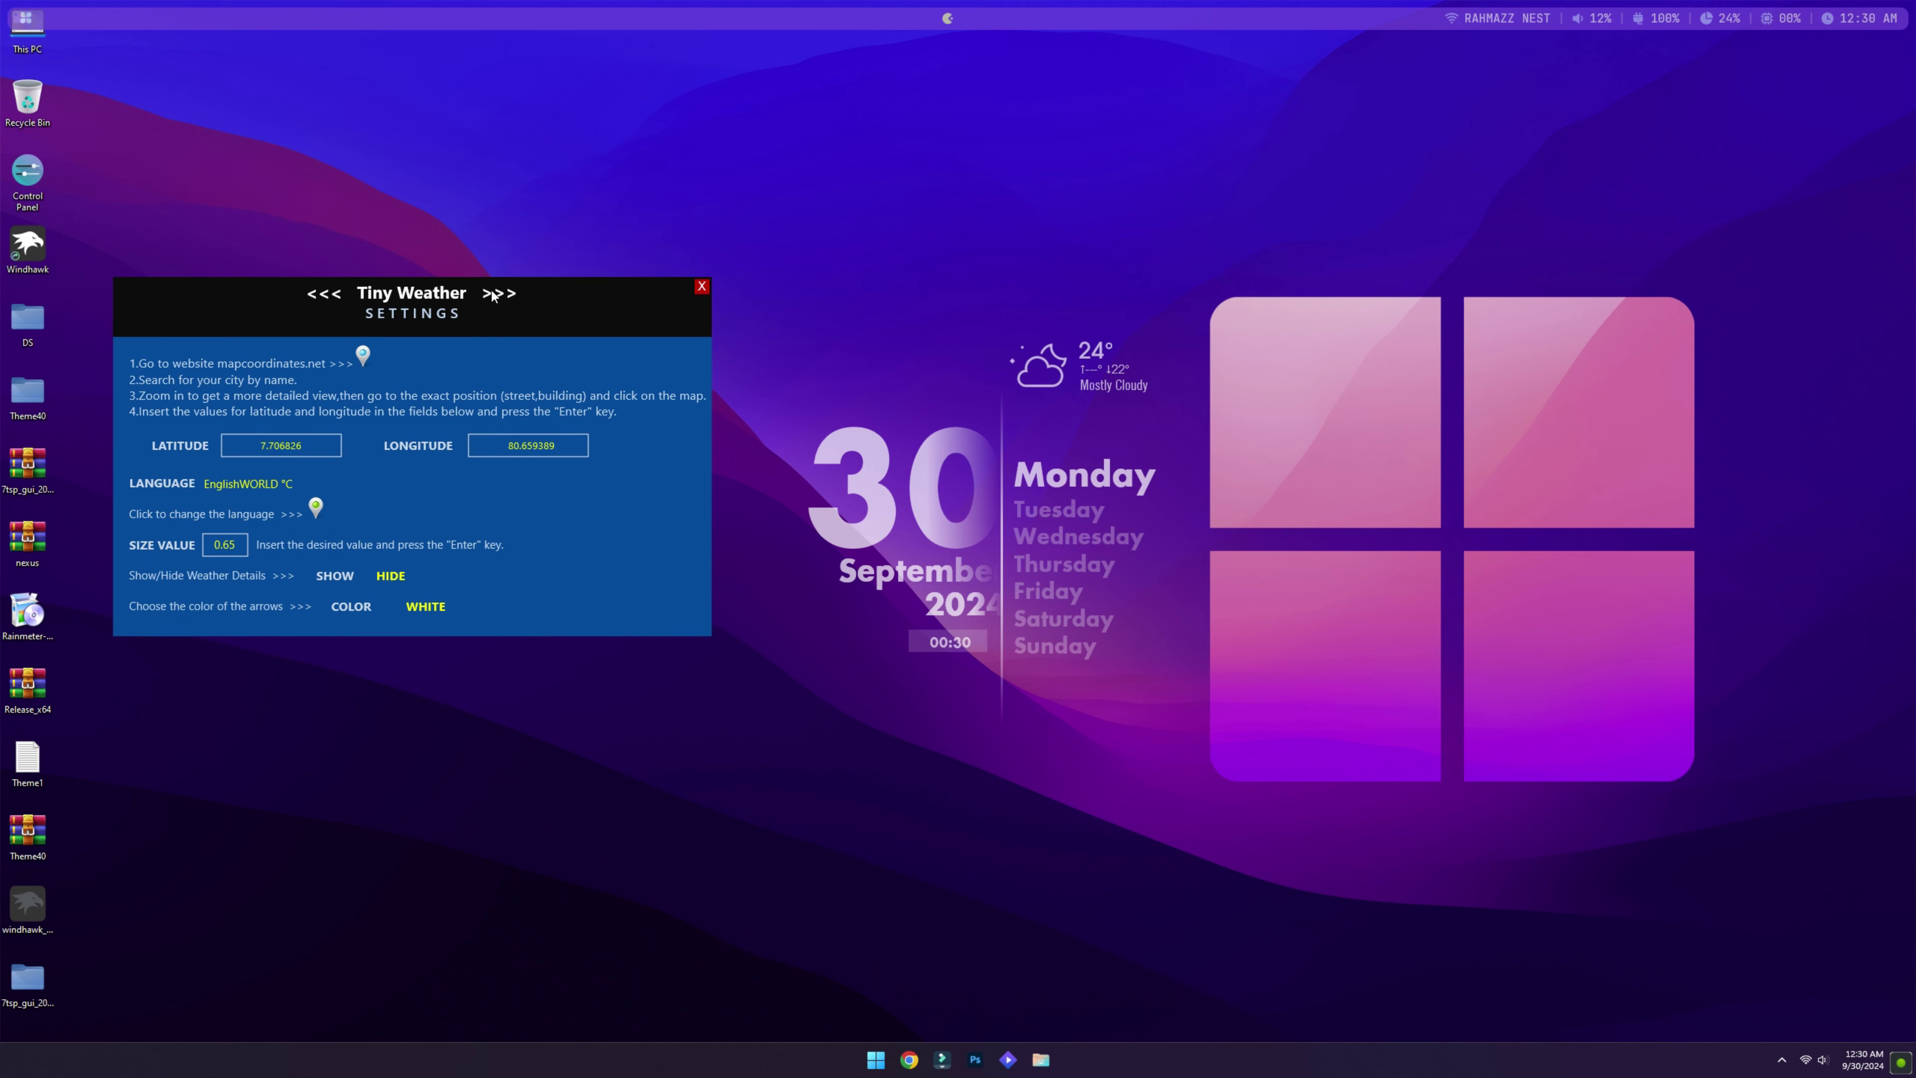
{"action": "left_click", "coordinate": [363, 354]}
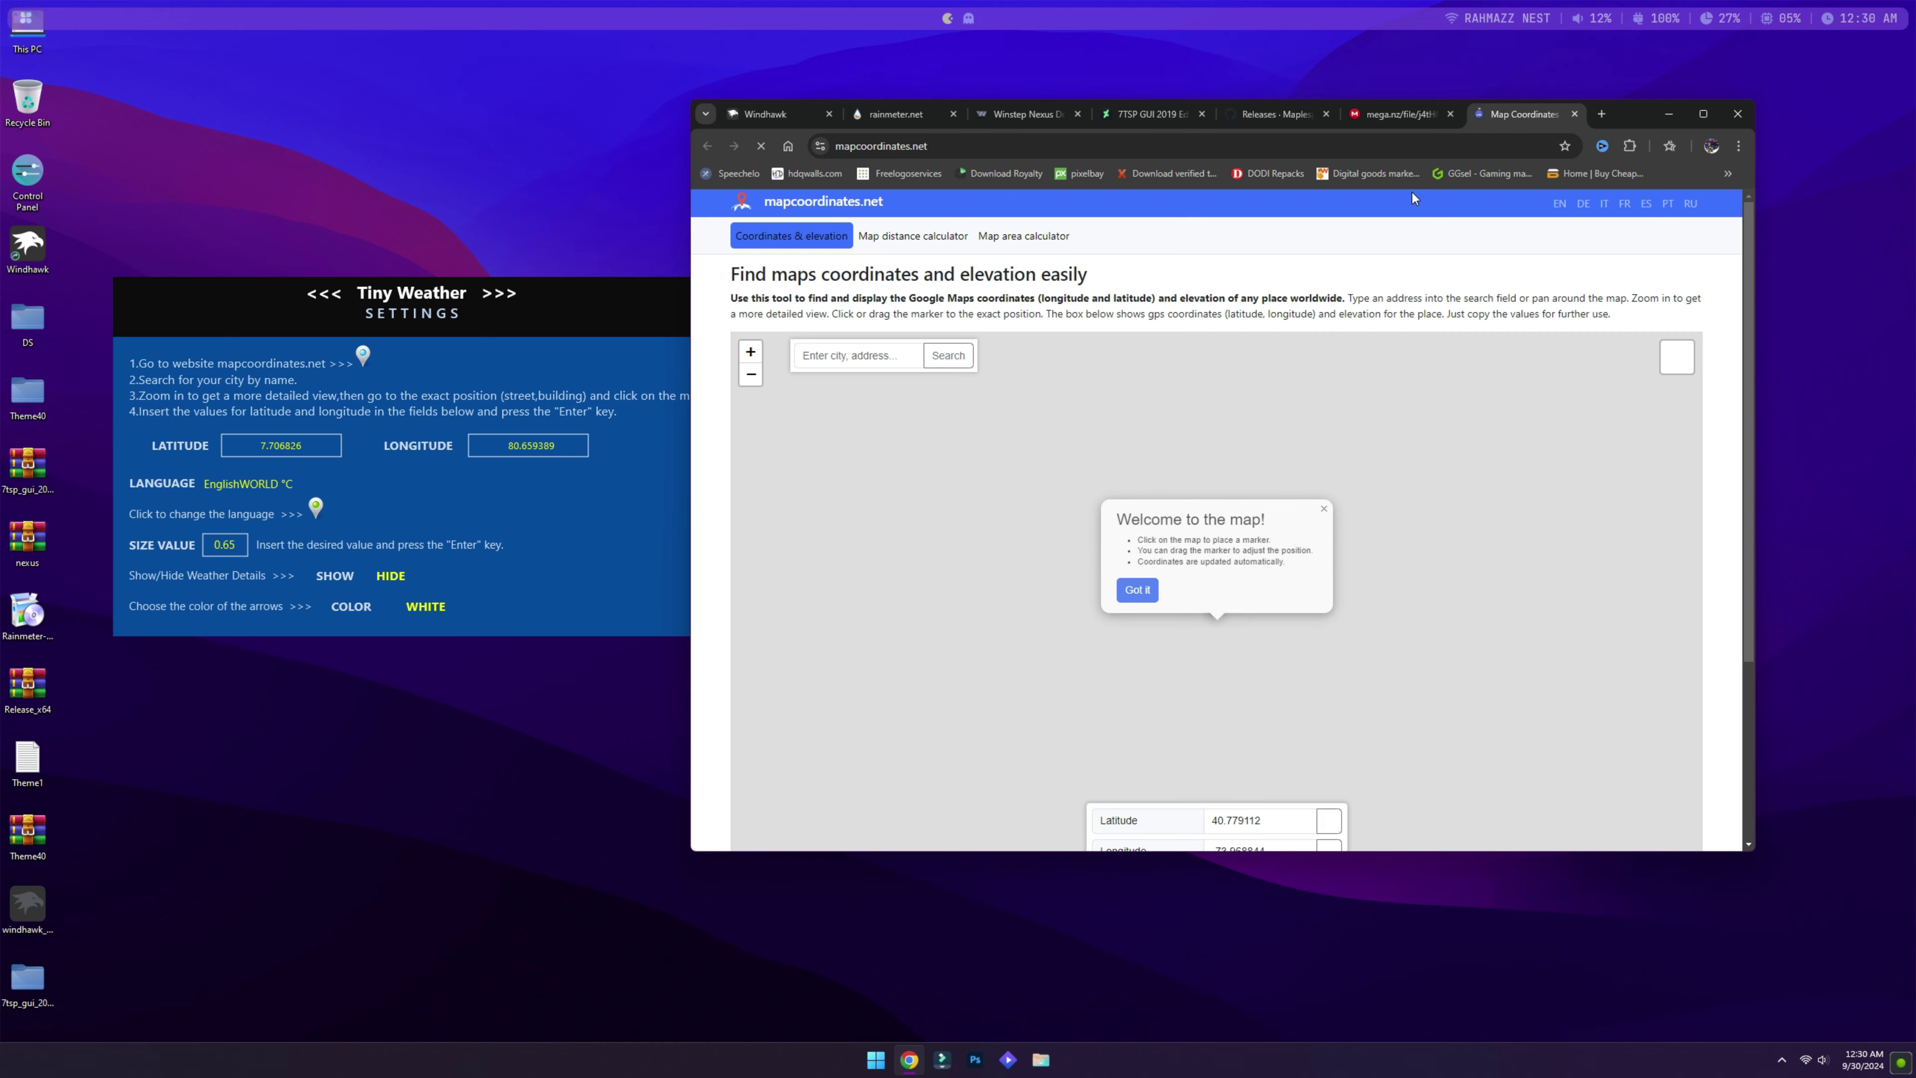
- Search mapcoordinates.net for Kandy and bring its latitude and longitude values into view
{"action": "left_click", "coordinate": [864, 364]}
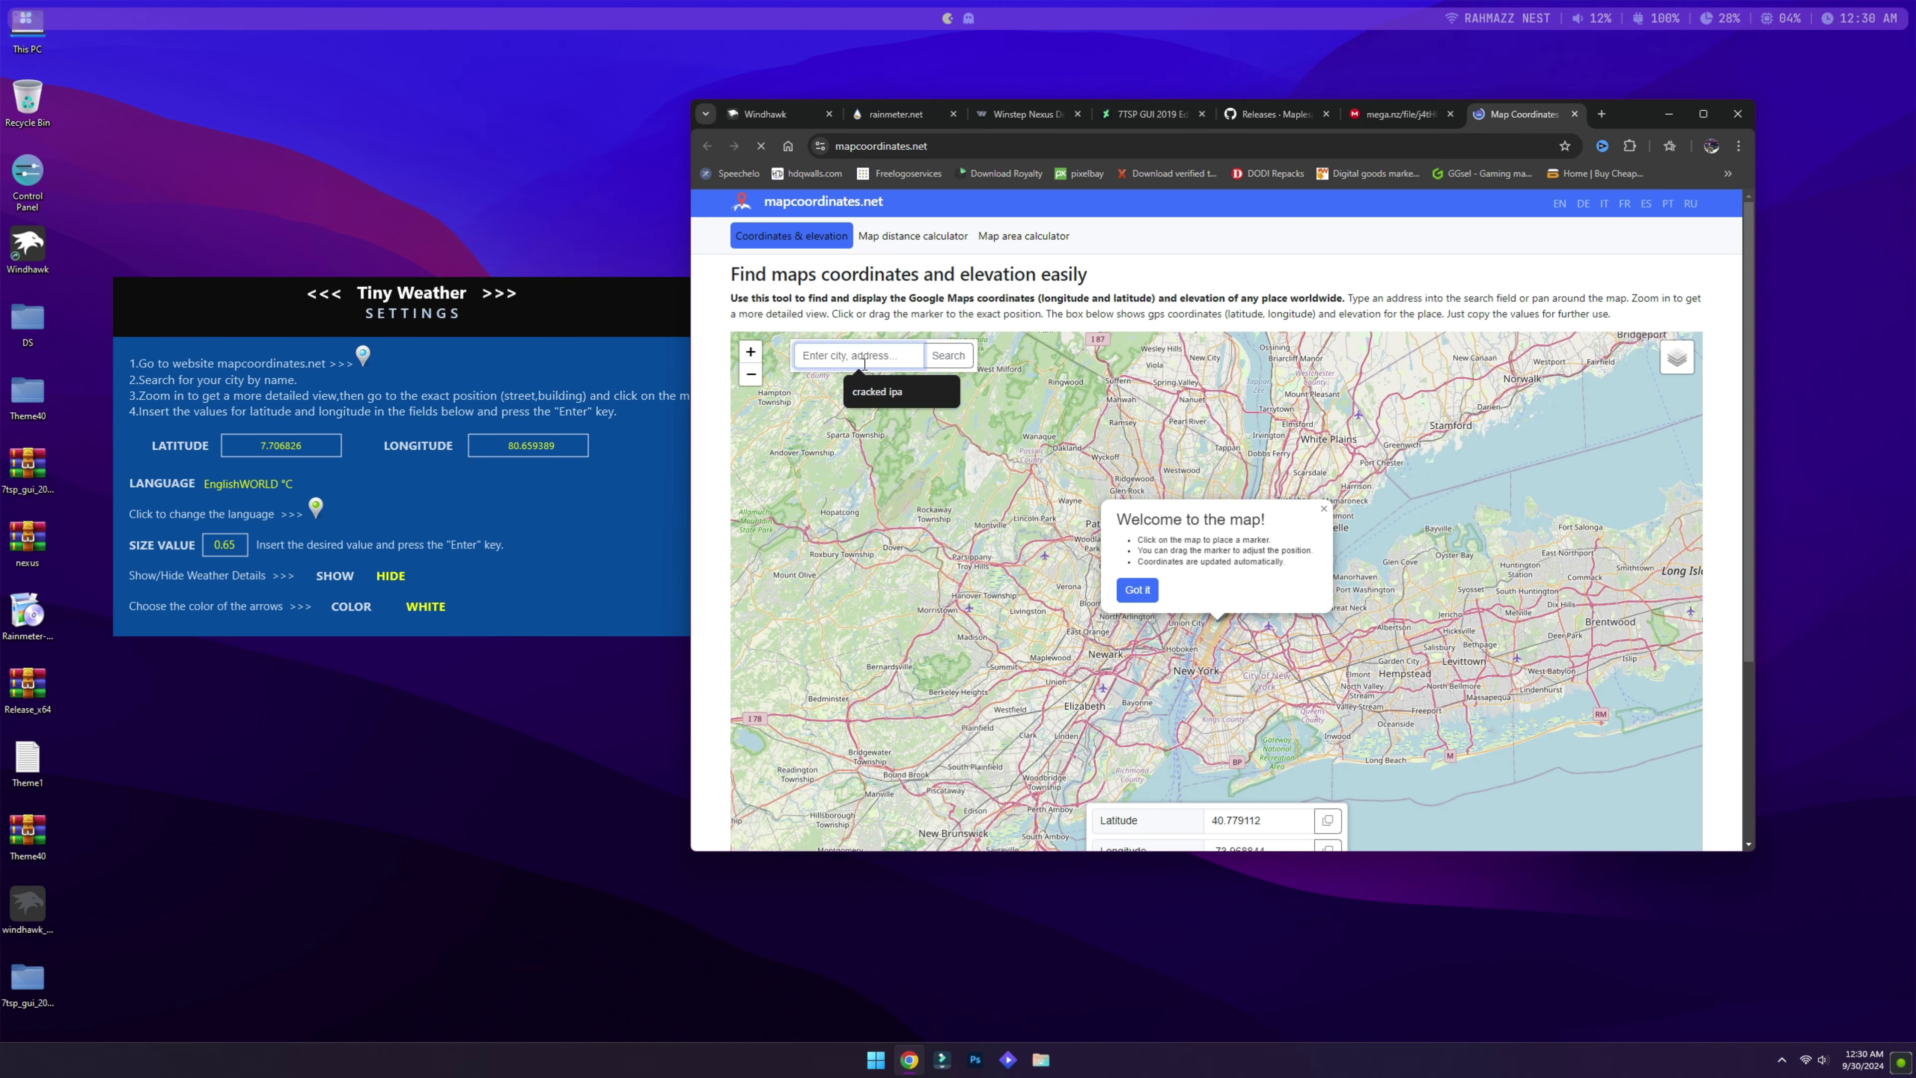
{"action": "type", "text": "Kandy"}
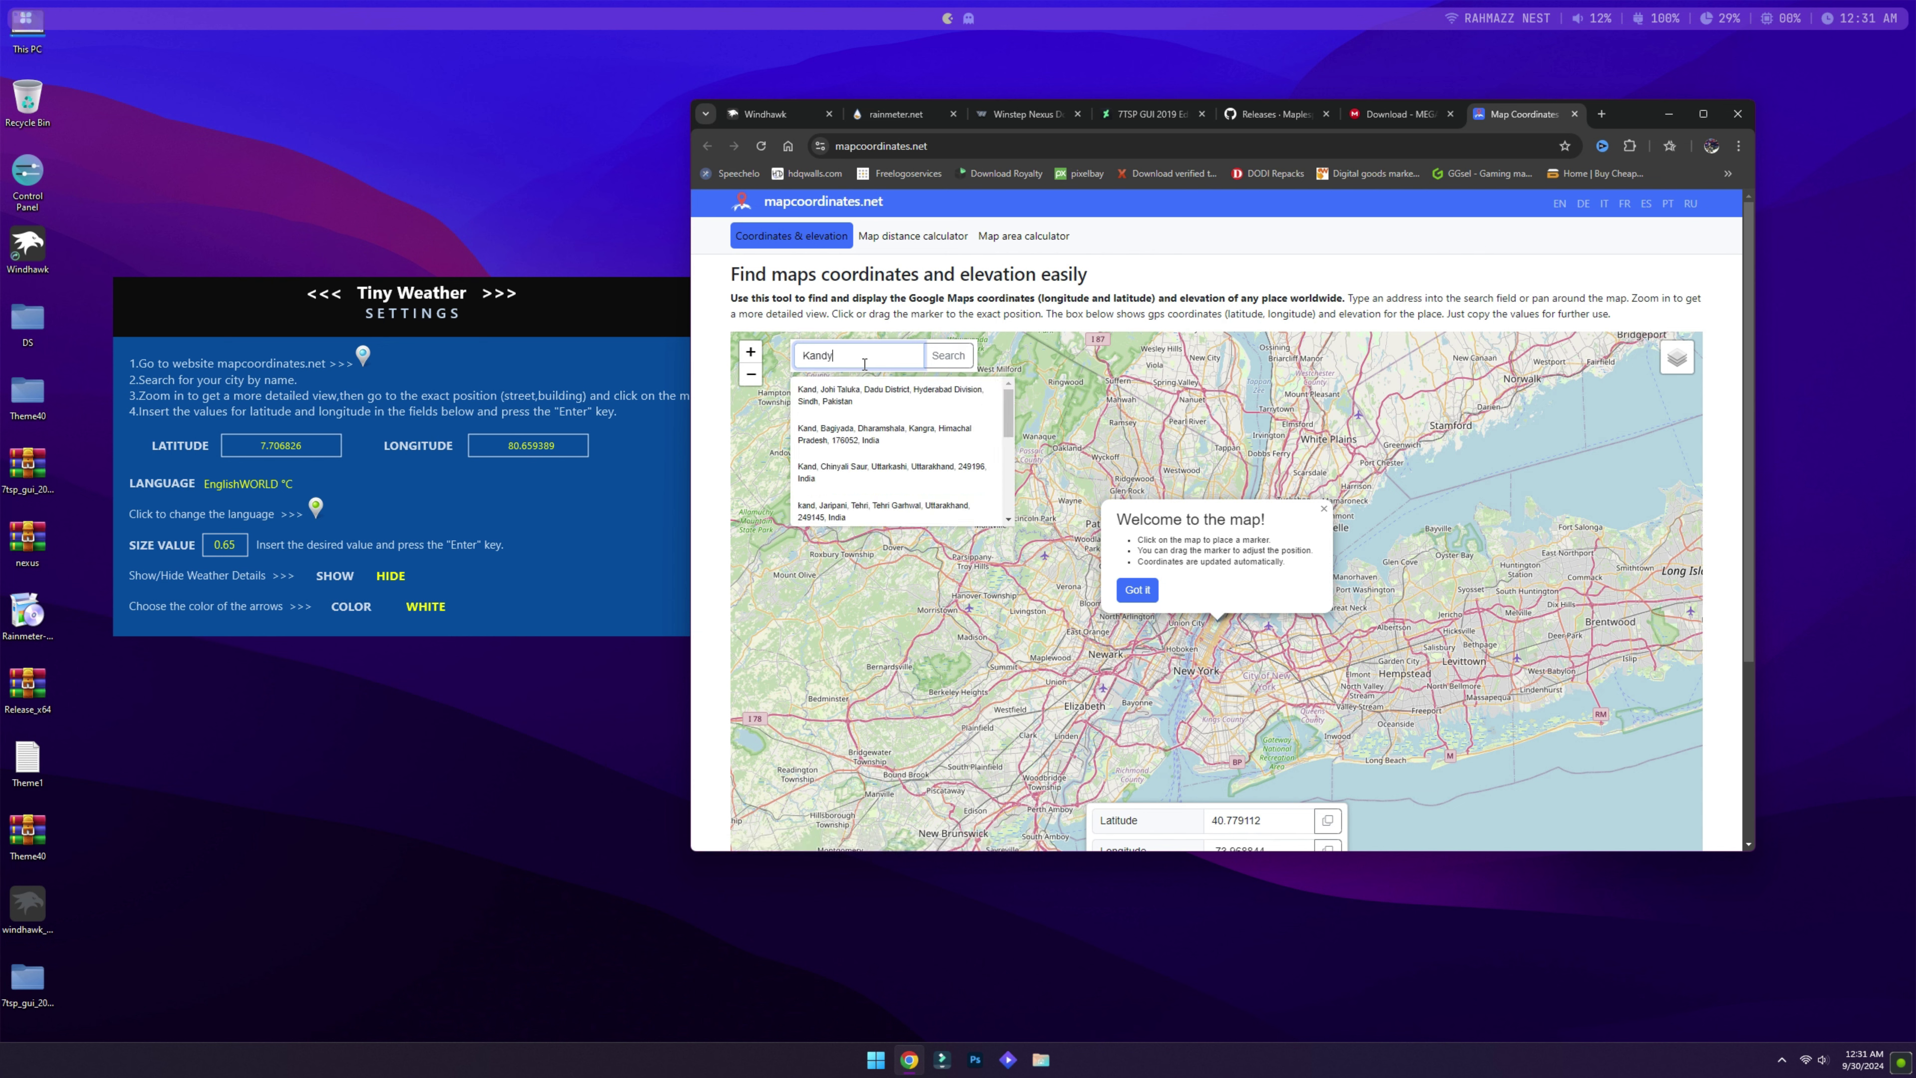
{"action": "left_click", "coordinate": [943, 361]}
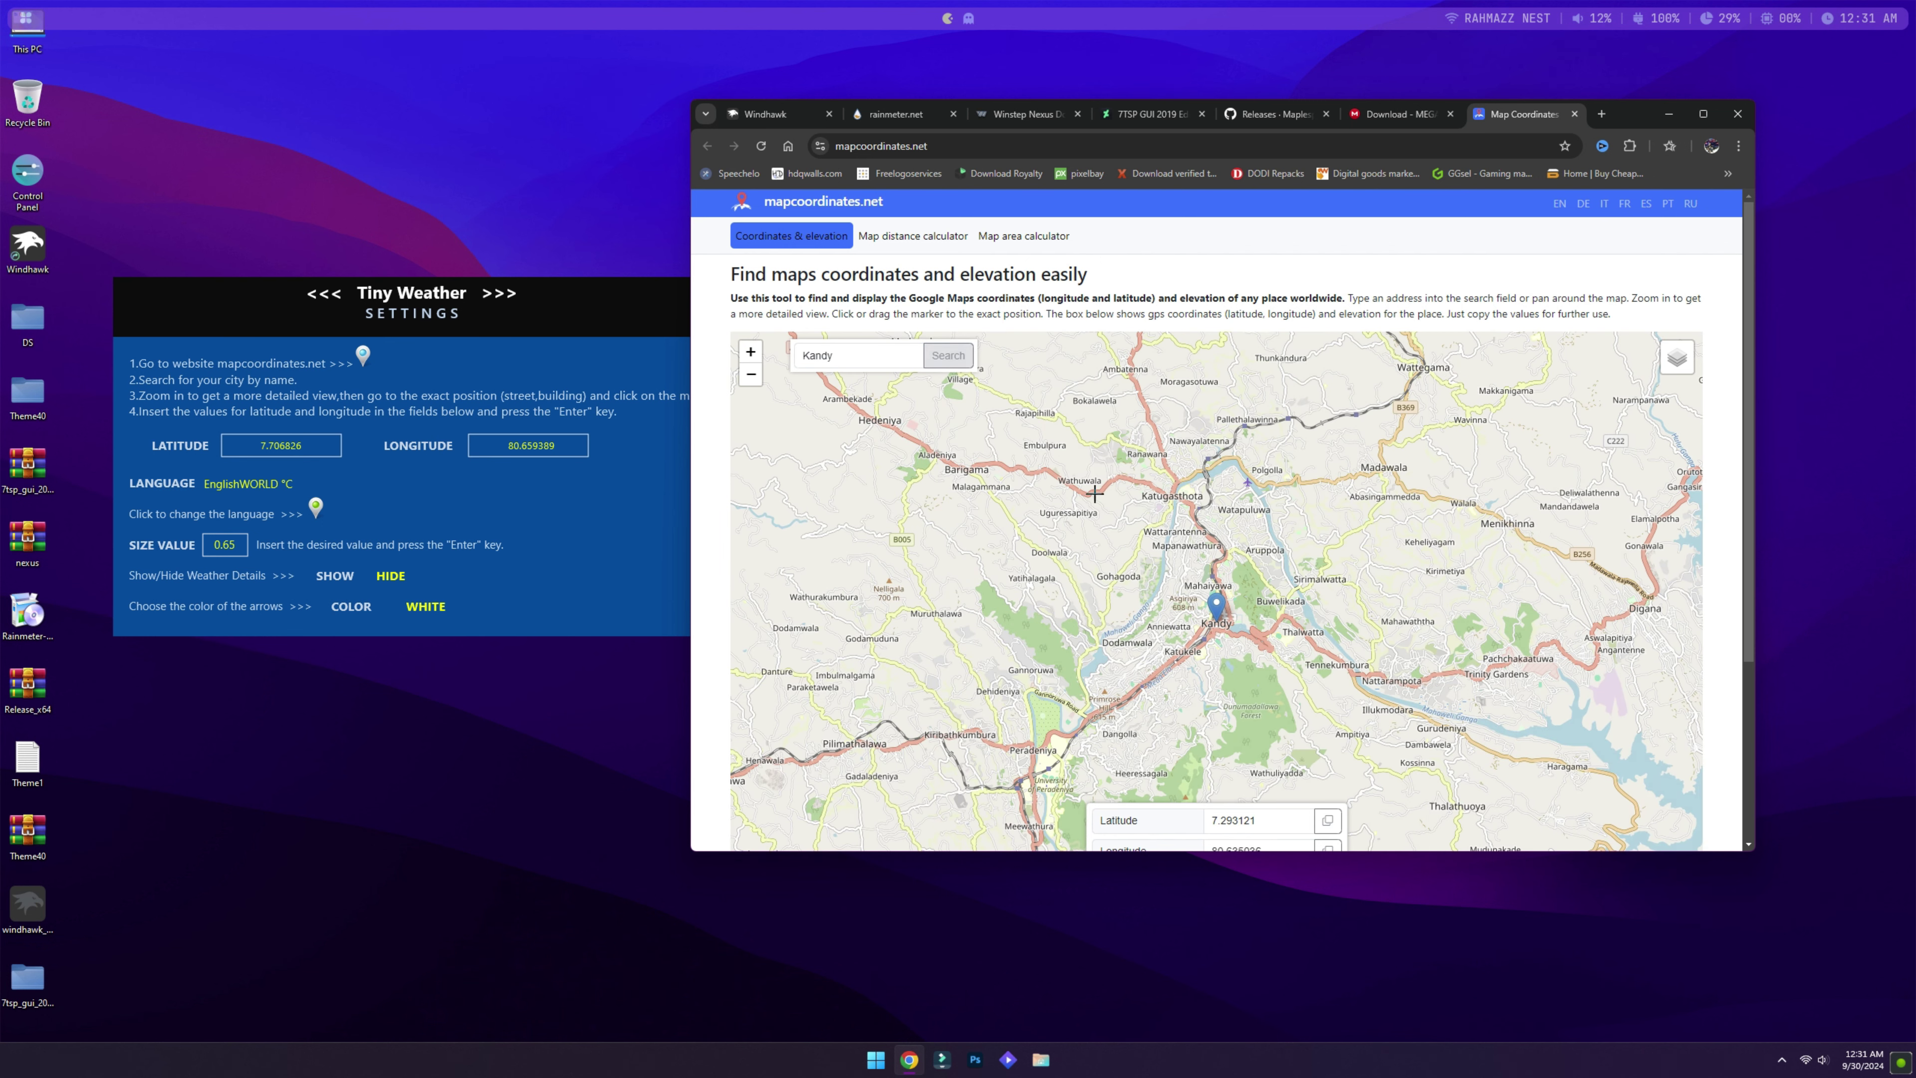
{"action": "scroll", "coordinate": [1277, 551], "scroll_direction": "down", "scroll_amount": 1}
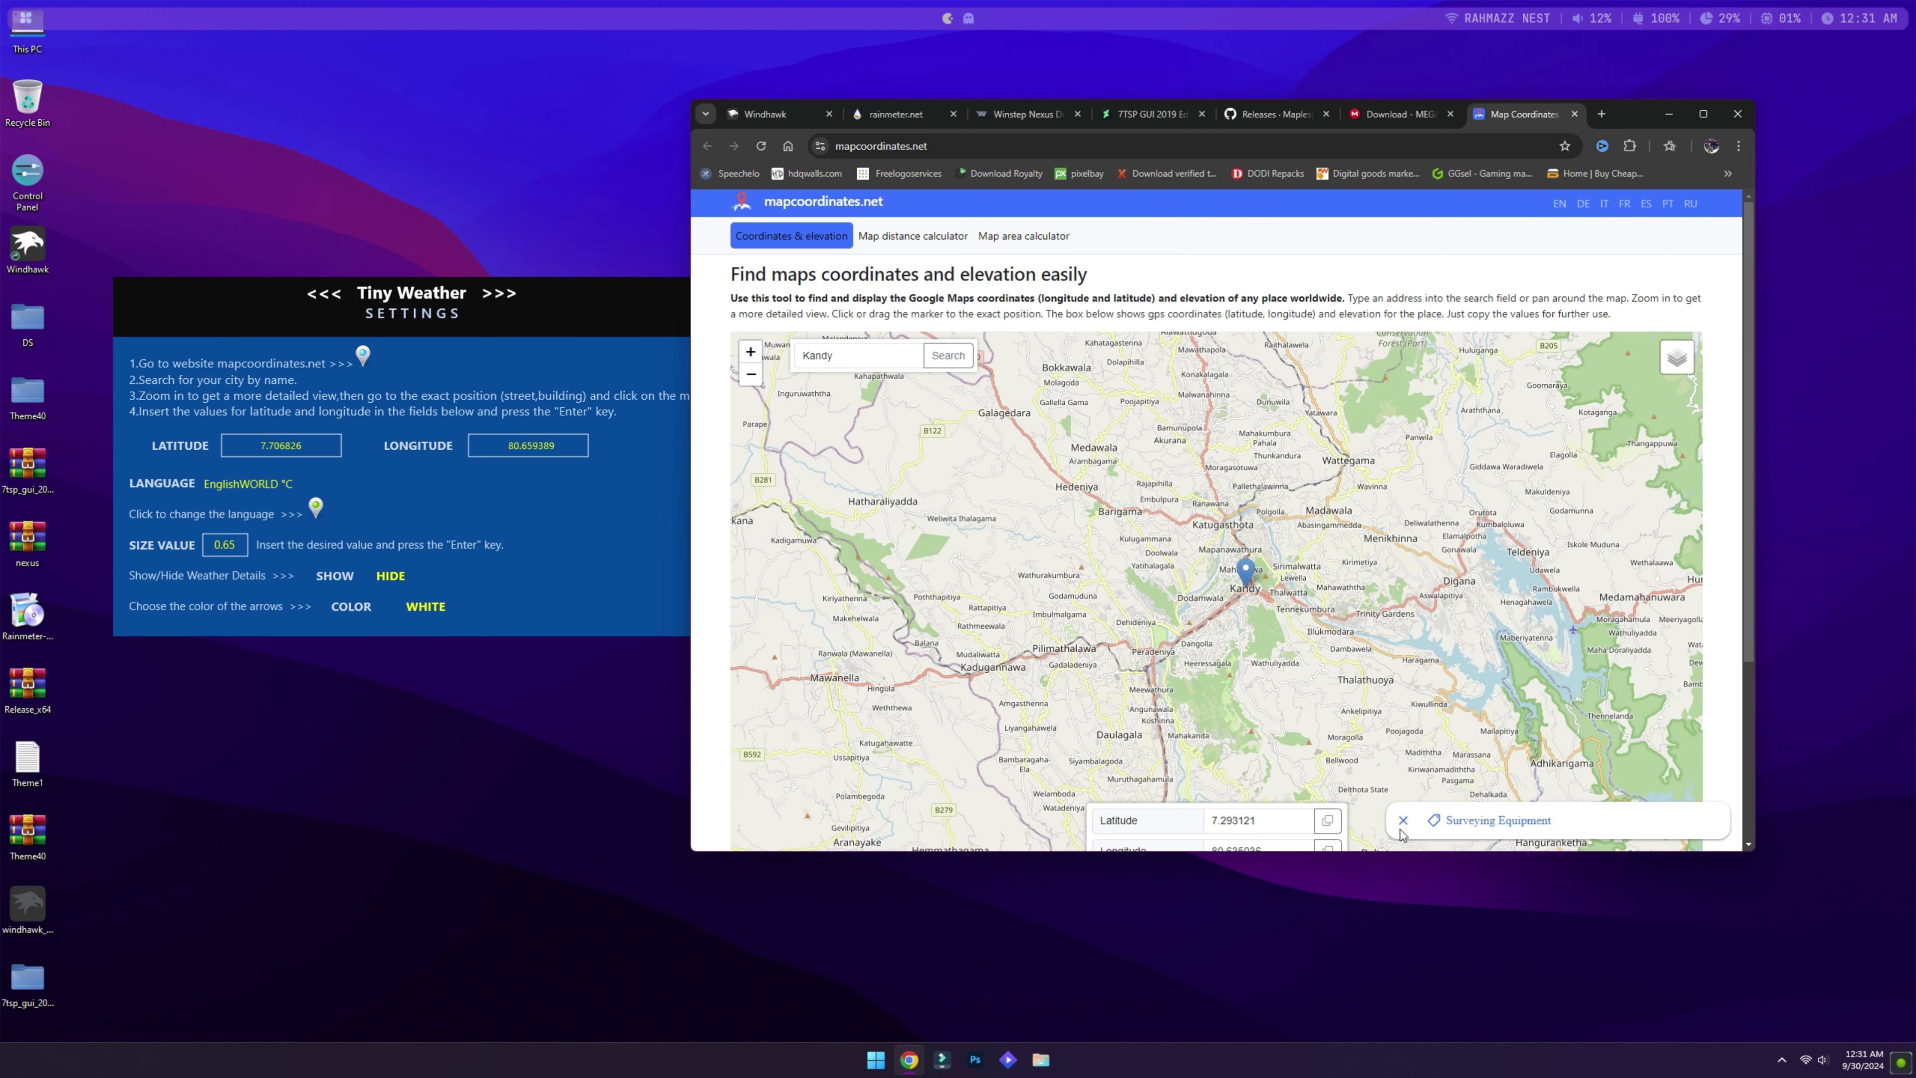
{"action": "left_click_drag", "start_coordinate": [1746, 631], "coordinate": [1752, 718]}
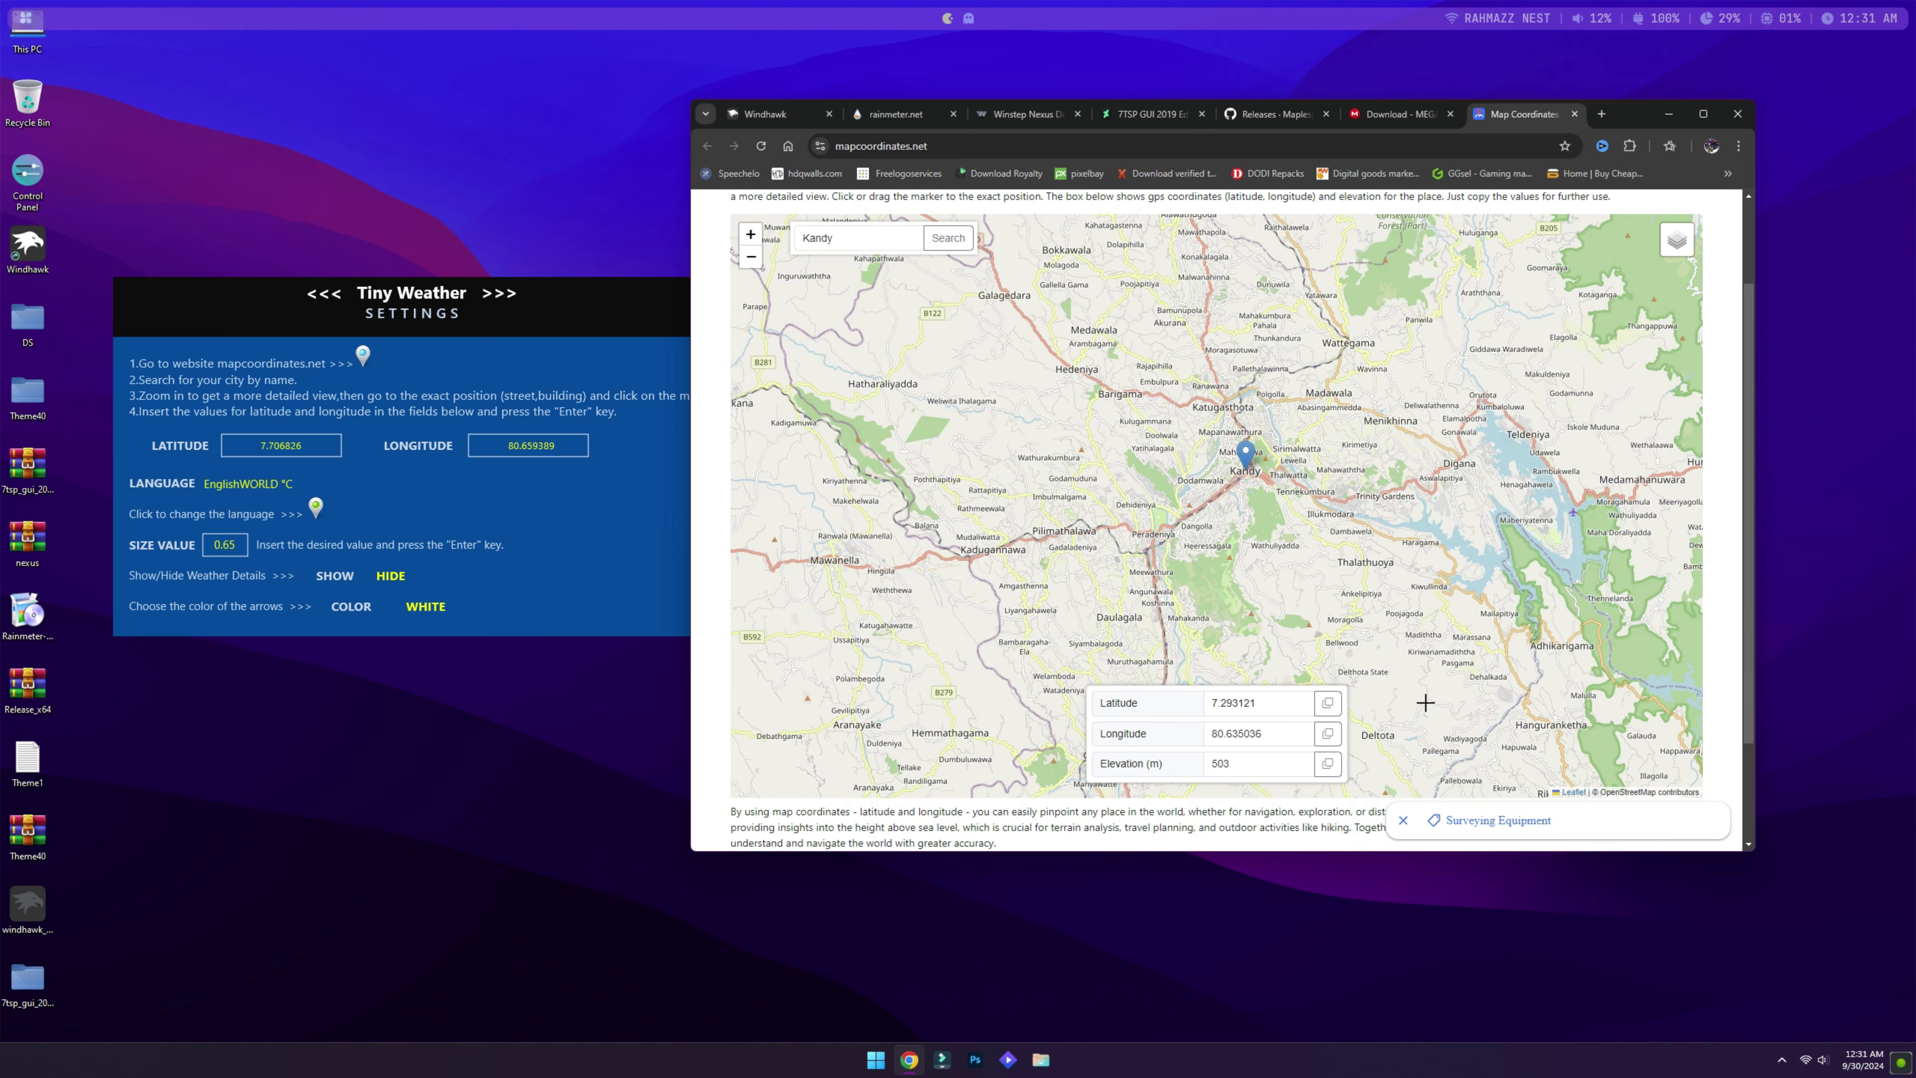
- Set the TinyWeather latitude to Kandy's value, 7.293121, and apply it
{"action": "left_click", "coordinate": [285, 446]}
{"action": "right_click", "coordinate": [285, 446]}
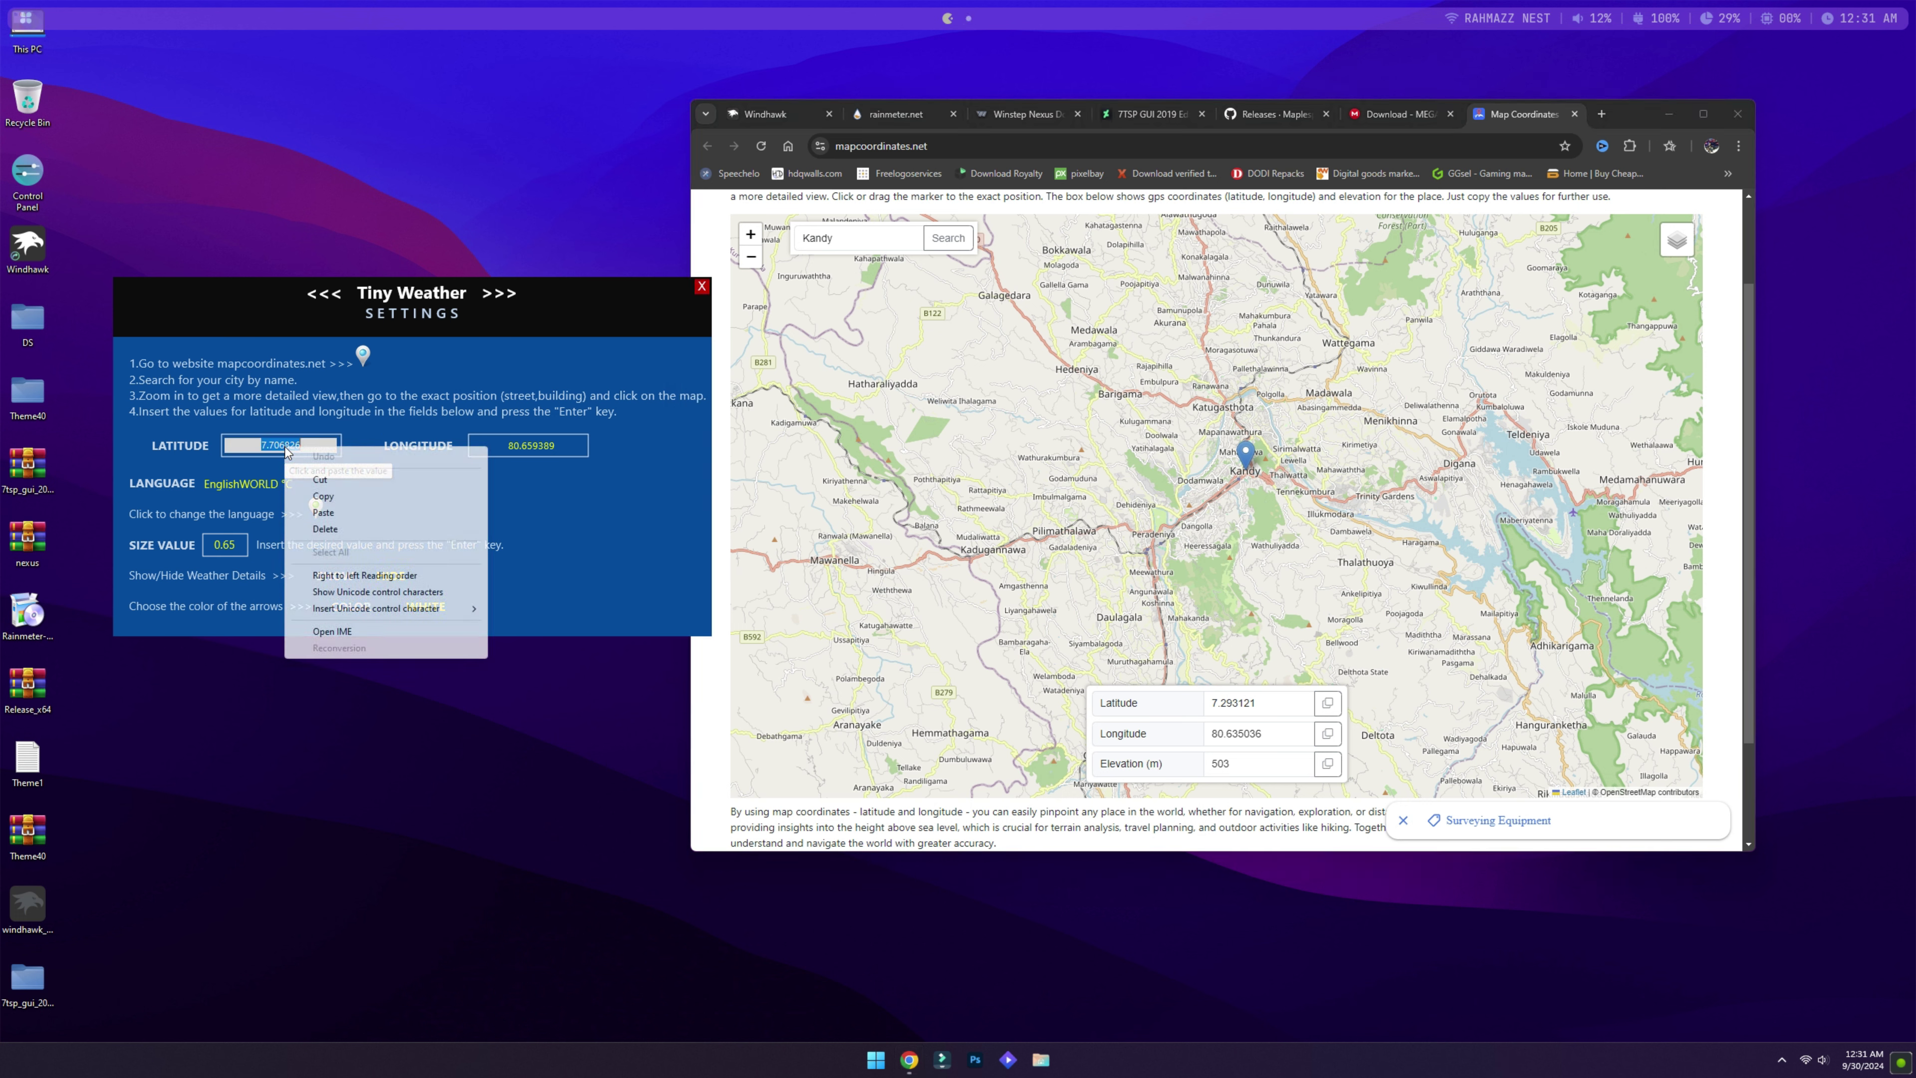
{"action": "left_click", "coordinate": [333, 516]}
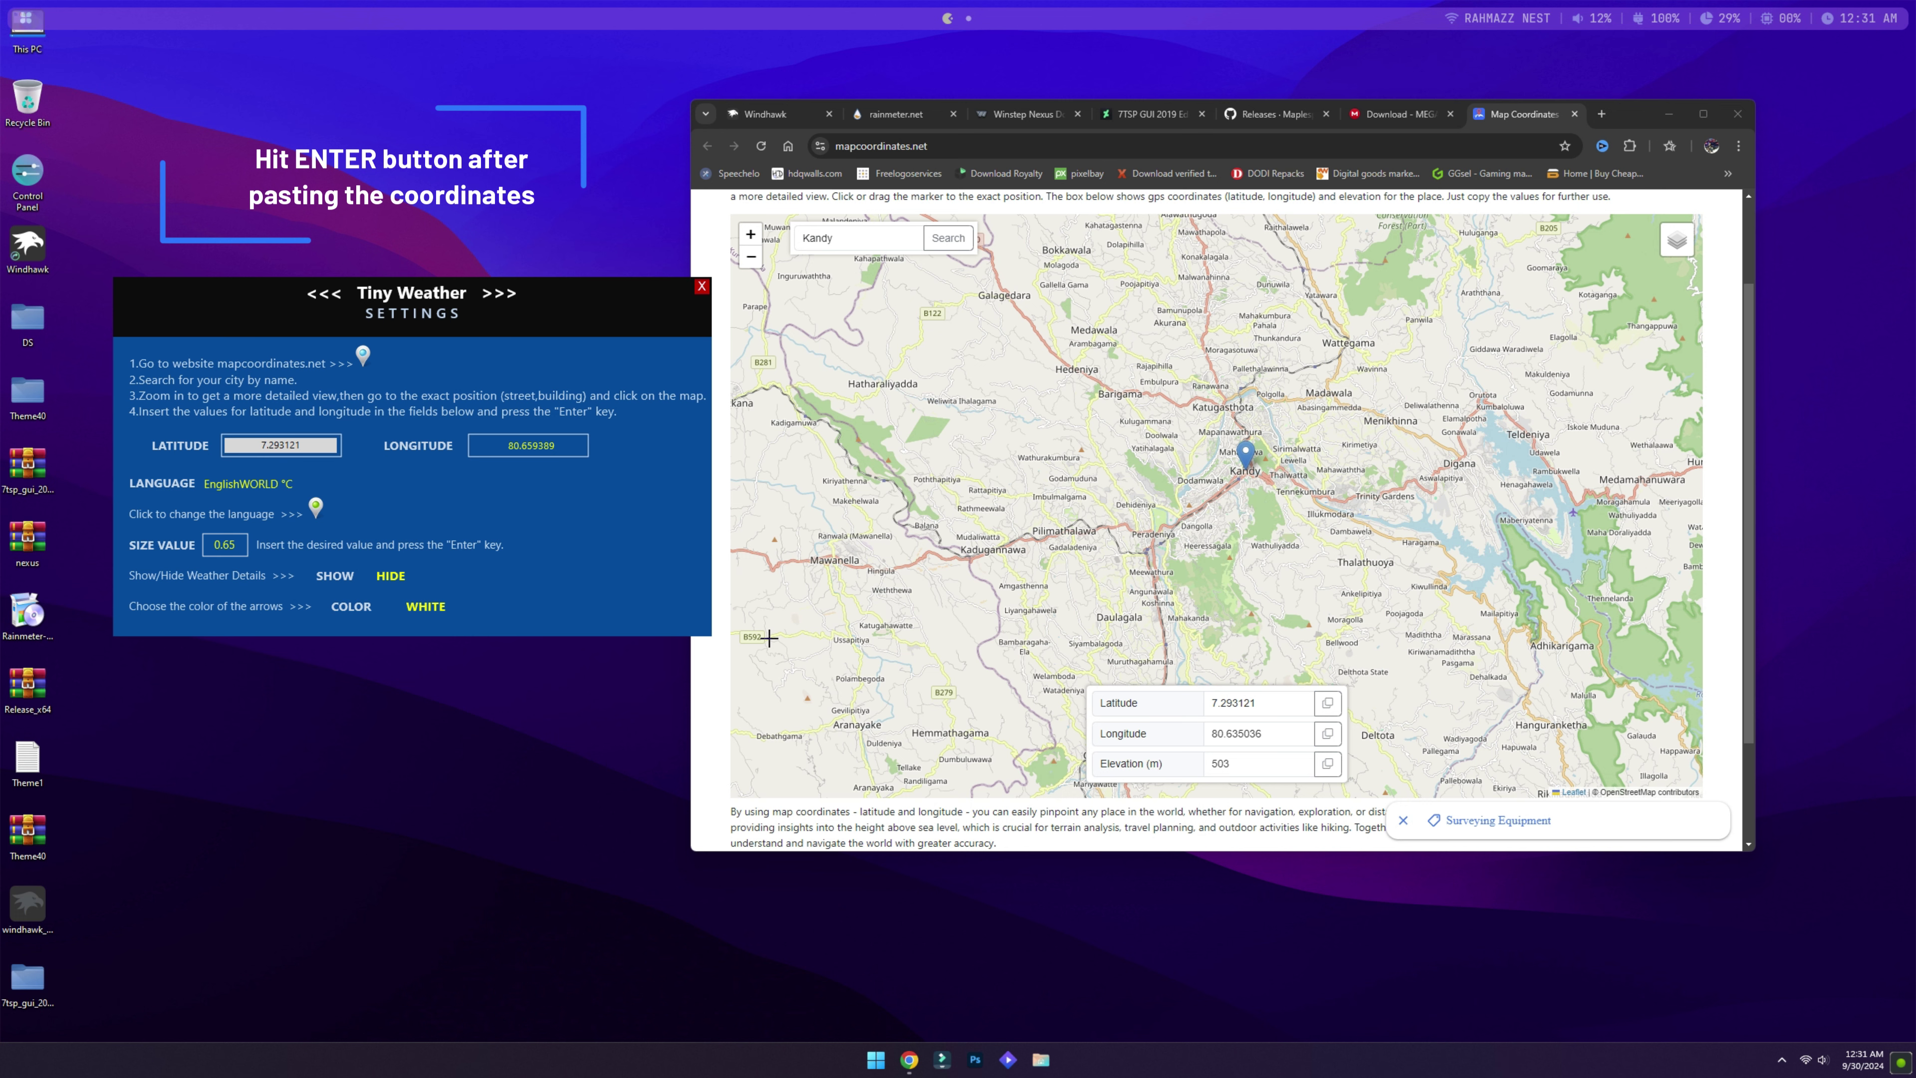
{"action": "key", "text": "Return"}
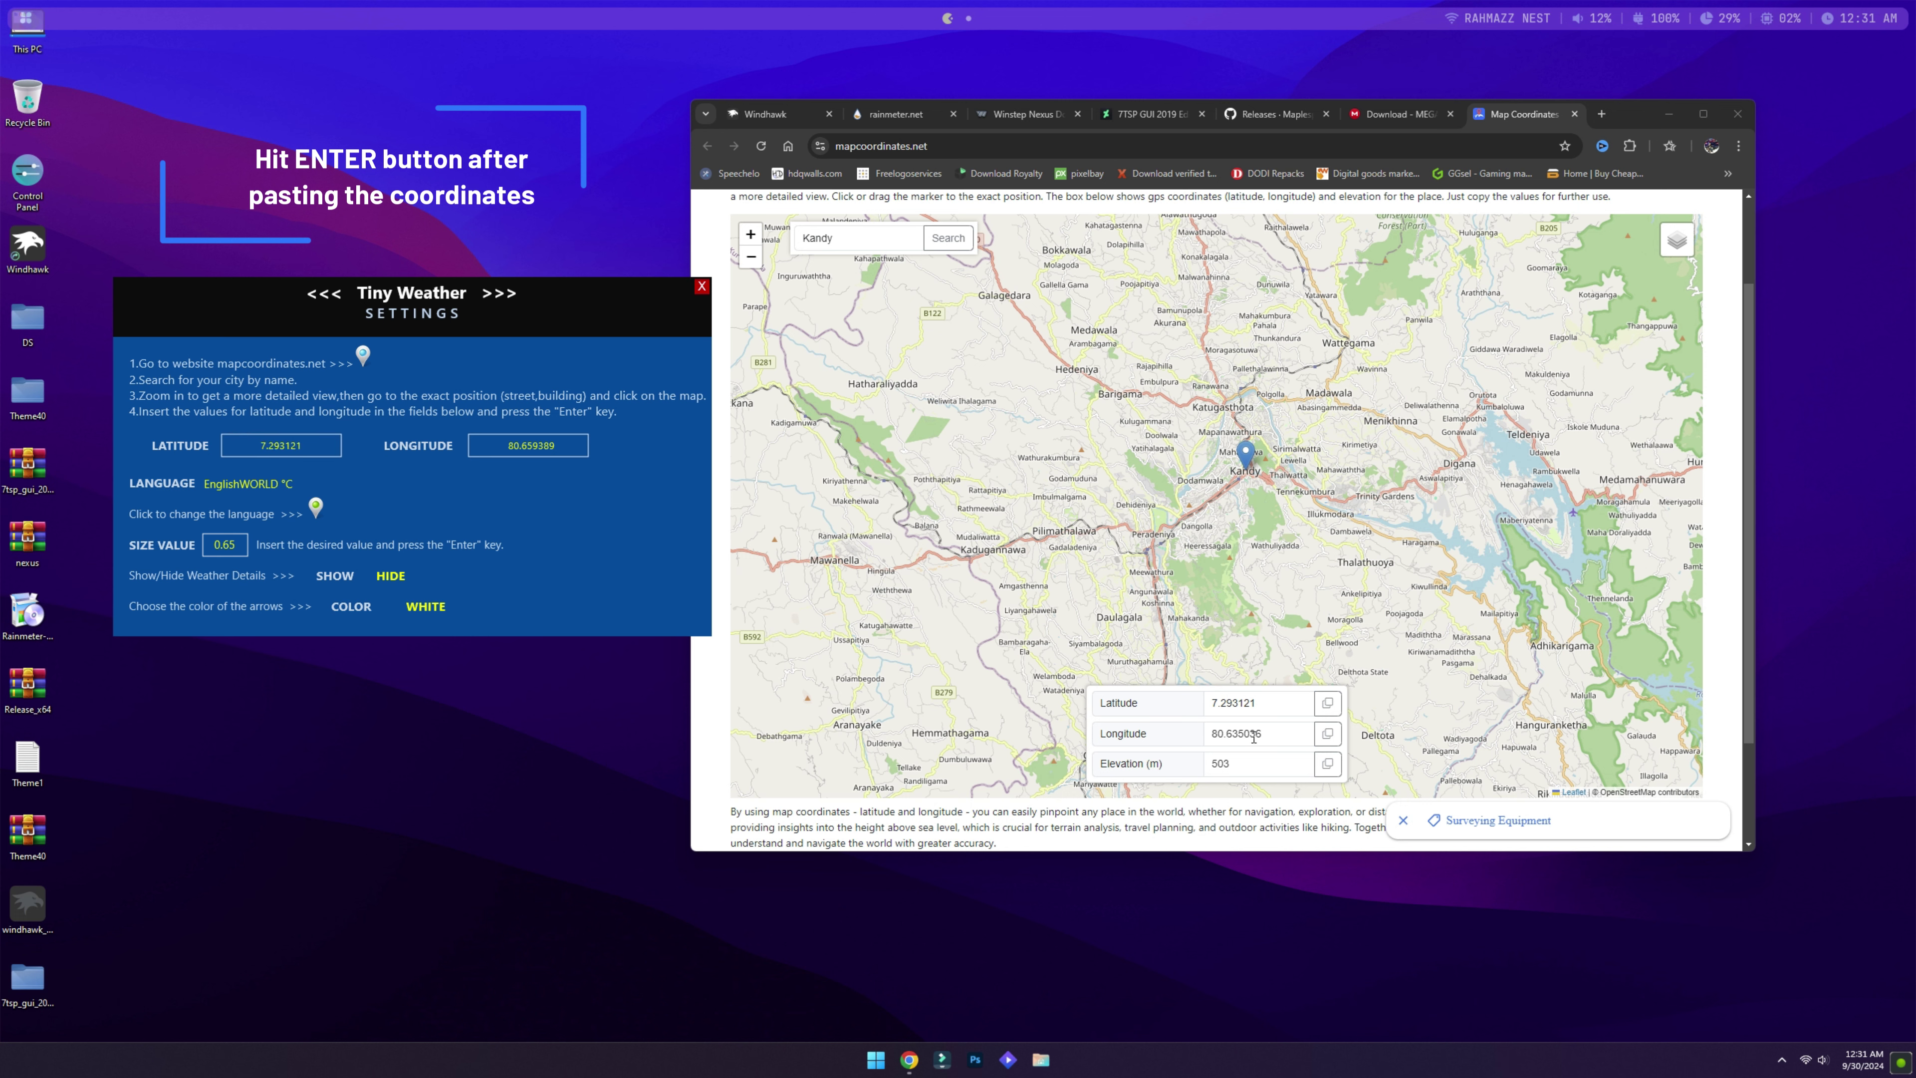
- Copy Kandy's longitude from the map site and apply 80.635036 as the TinyWeather longitude
{"action": "left_click", "coordinate": [1328, 735]}
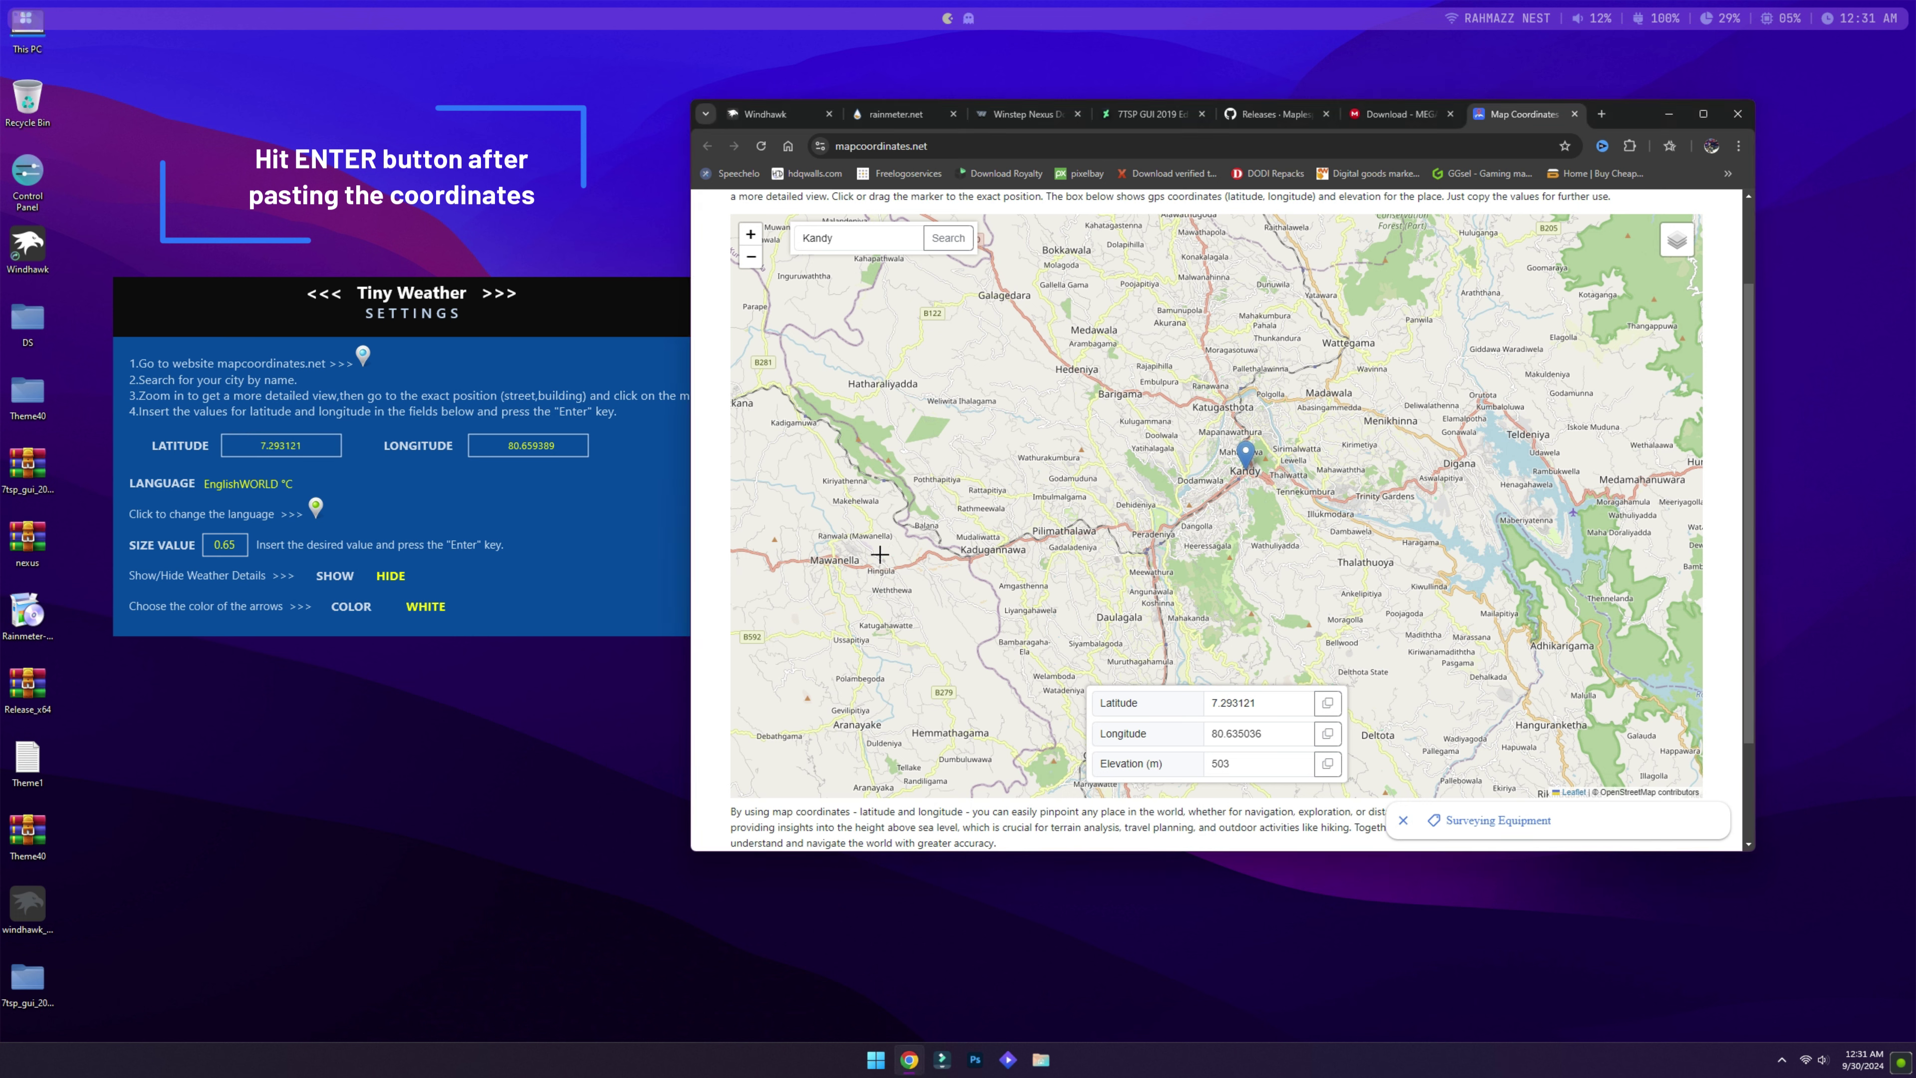
{"action": "left_click", "coordinate": [550, 448]}
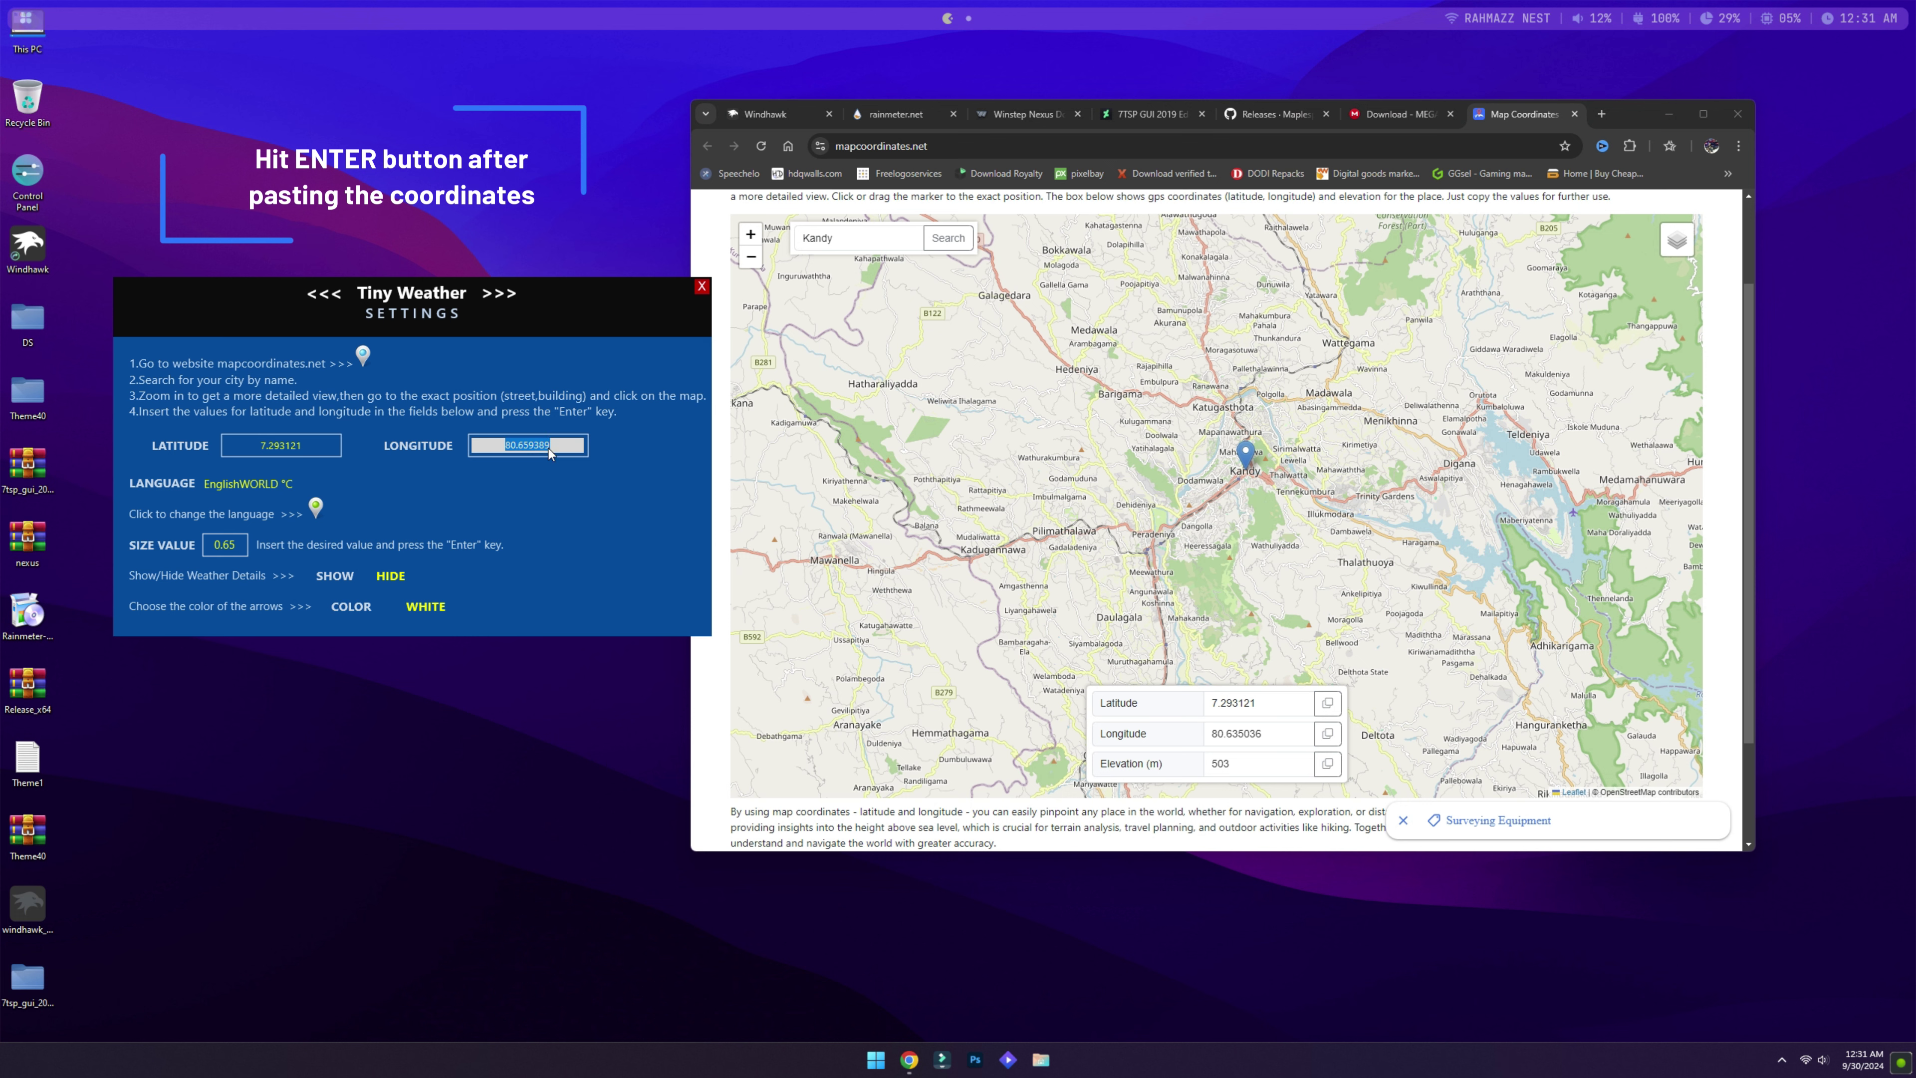
{"action": "right_click", "coordinate": [548, 448]}
{"action": "left_click", "coordinate": [602, 515]}
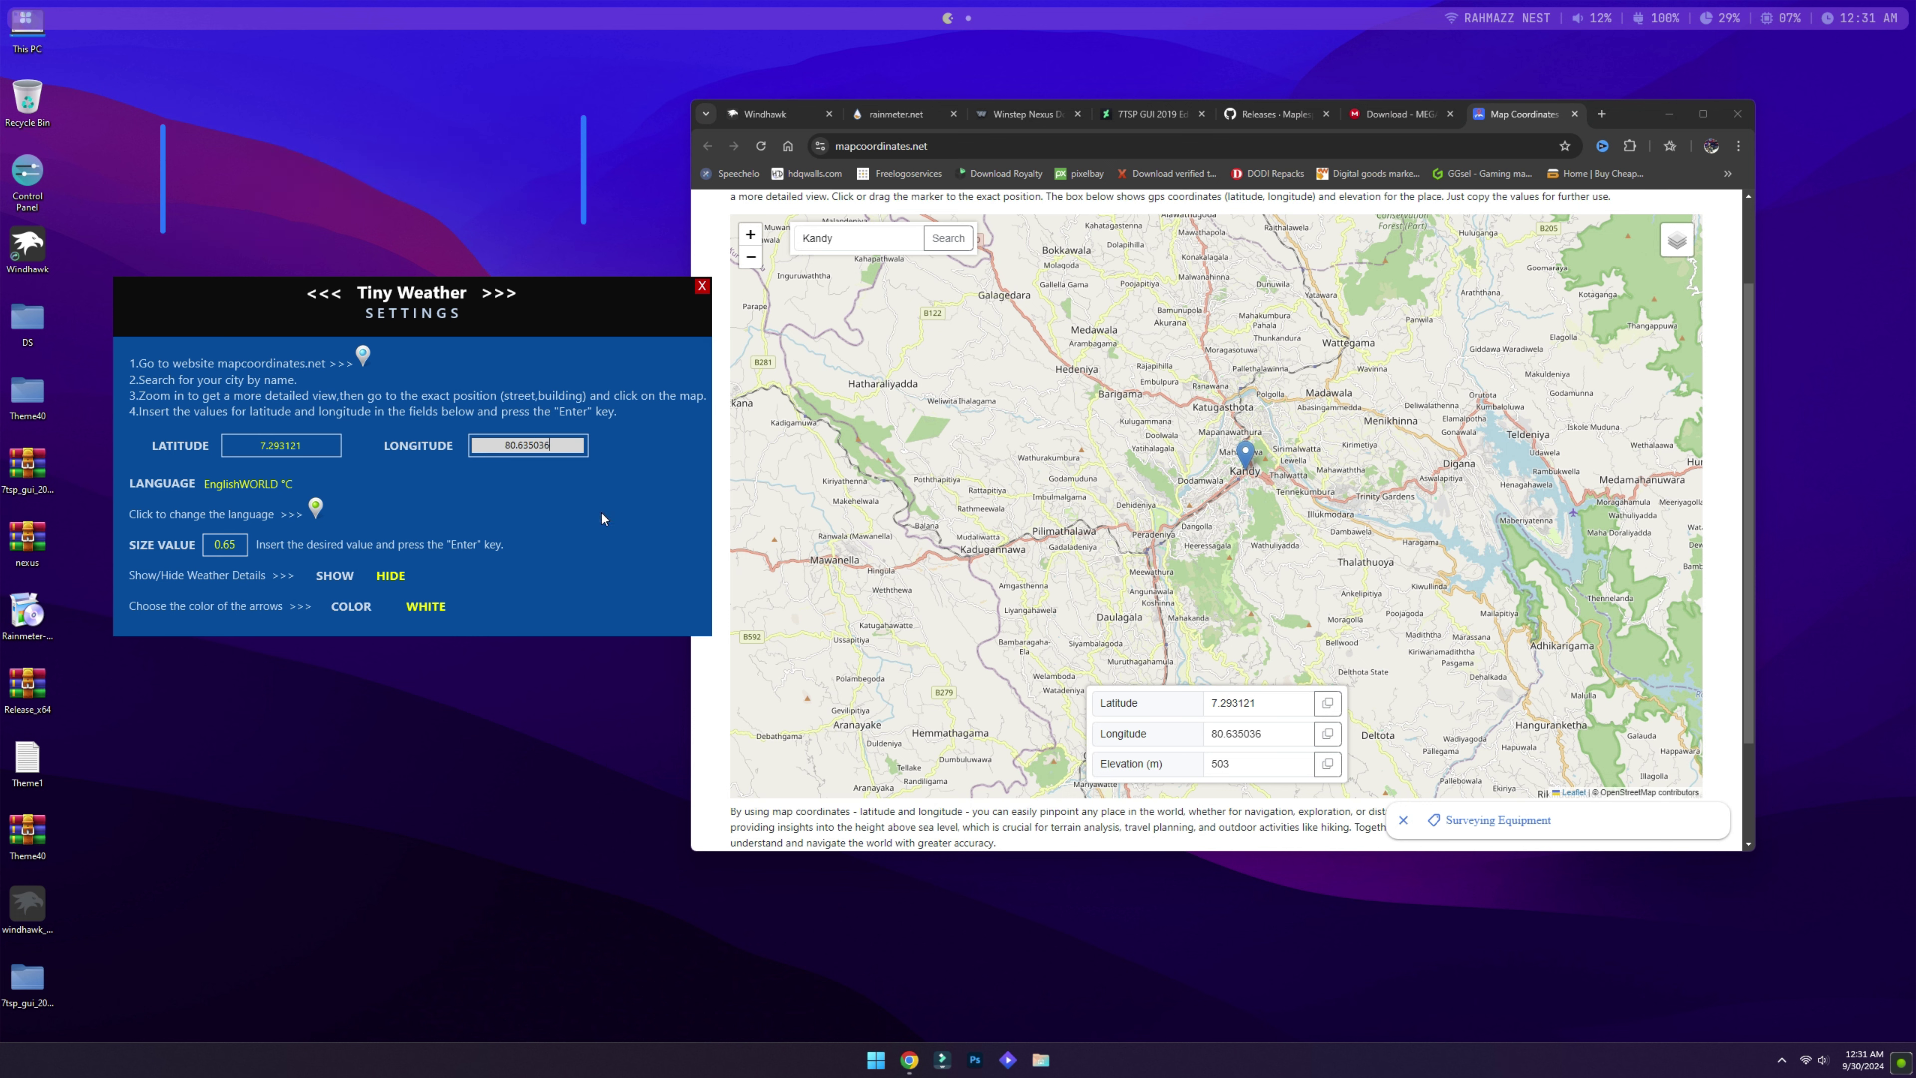
{"action": "key", "text": "Return"}
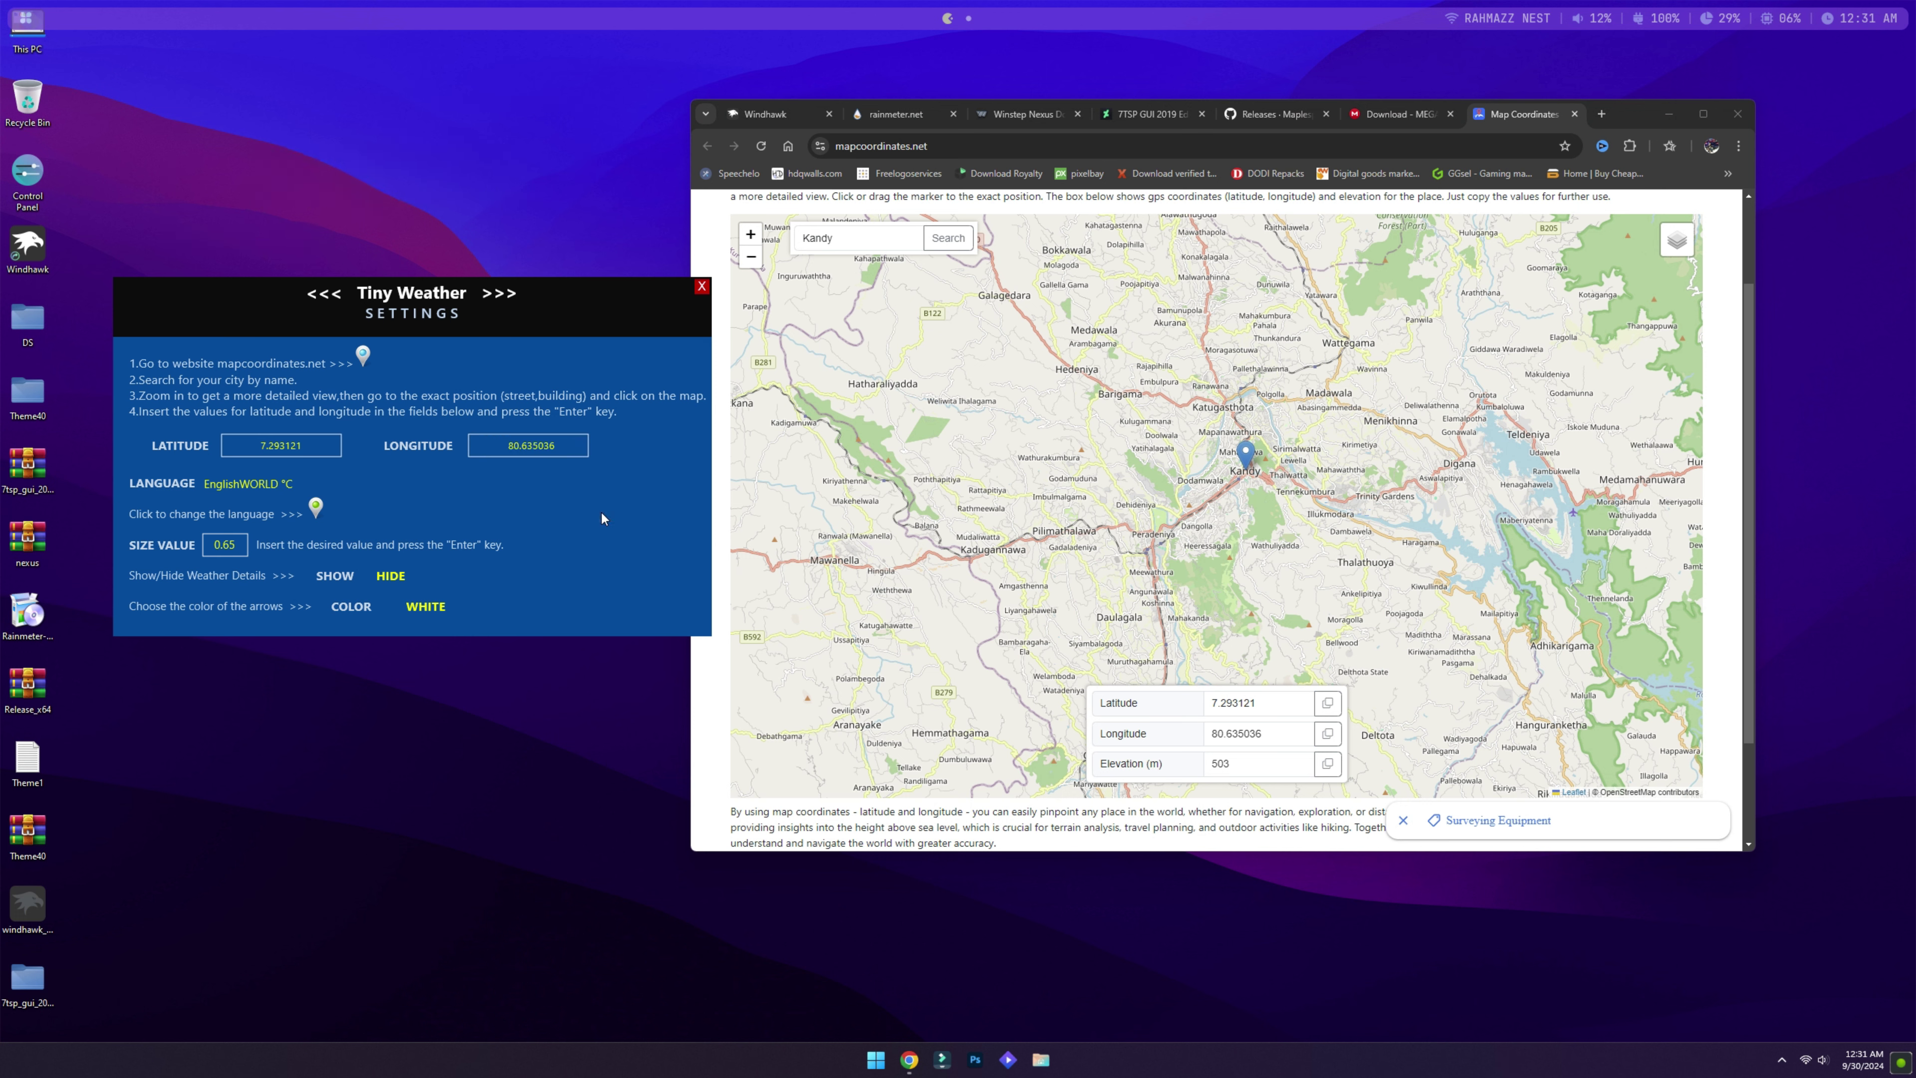
- Close the TinyWeather settings and the map coordinates page, and minimize the browser to reveal the desktop
{"action": "left_click", "coordinate": [700, 286]}
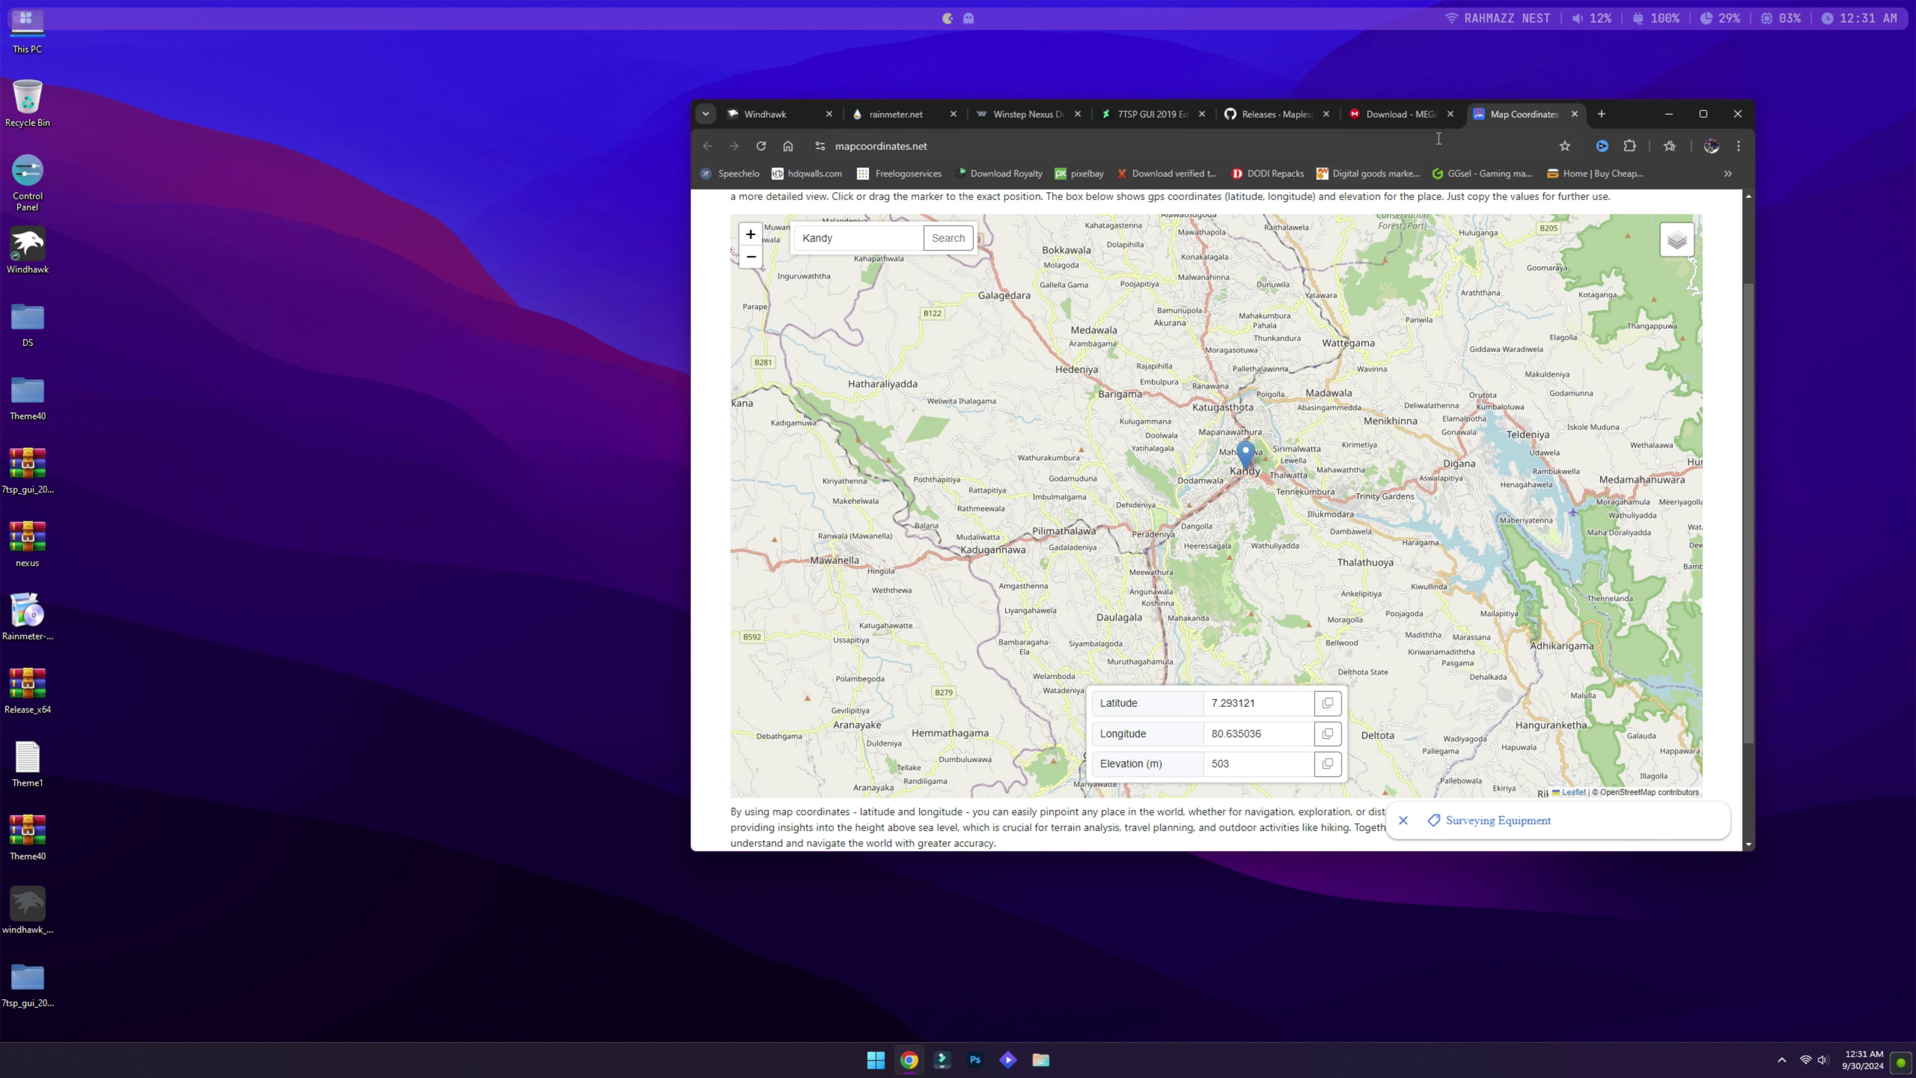
{"action": "left_click", "coordinate": [1574, 114]}
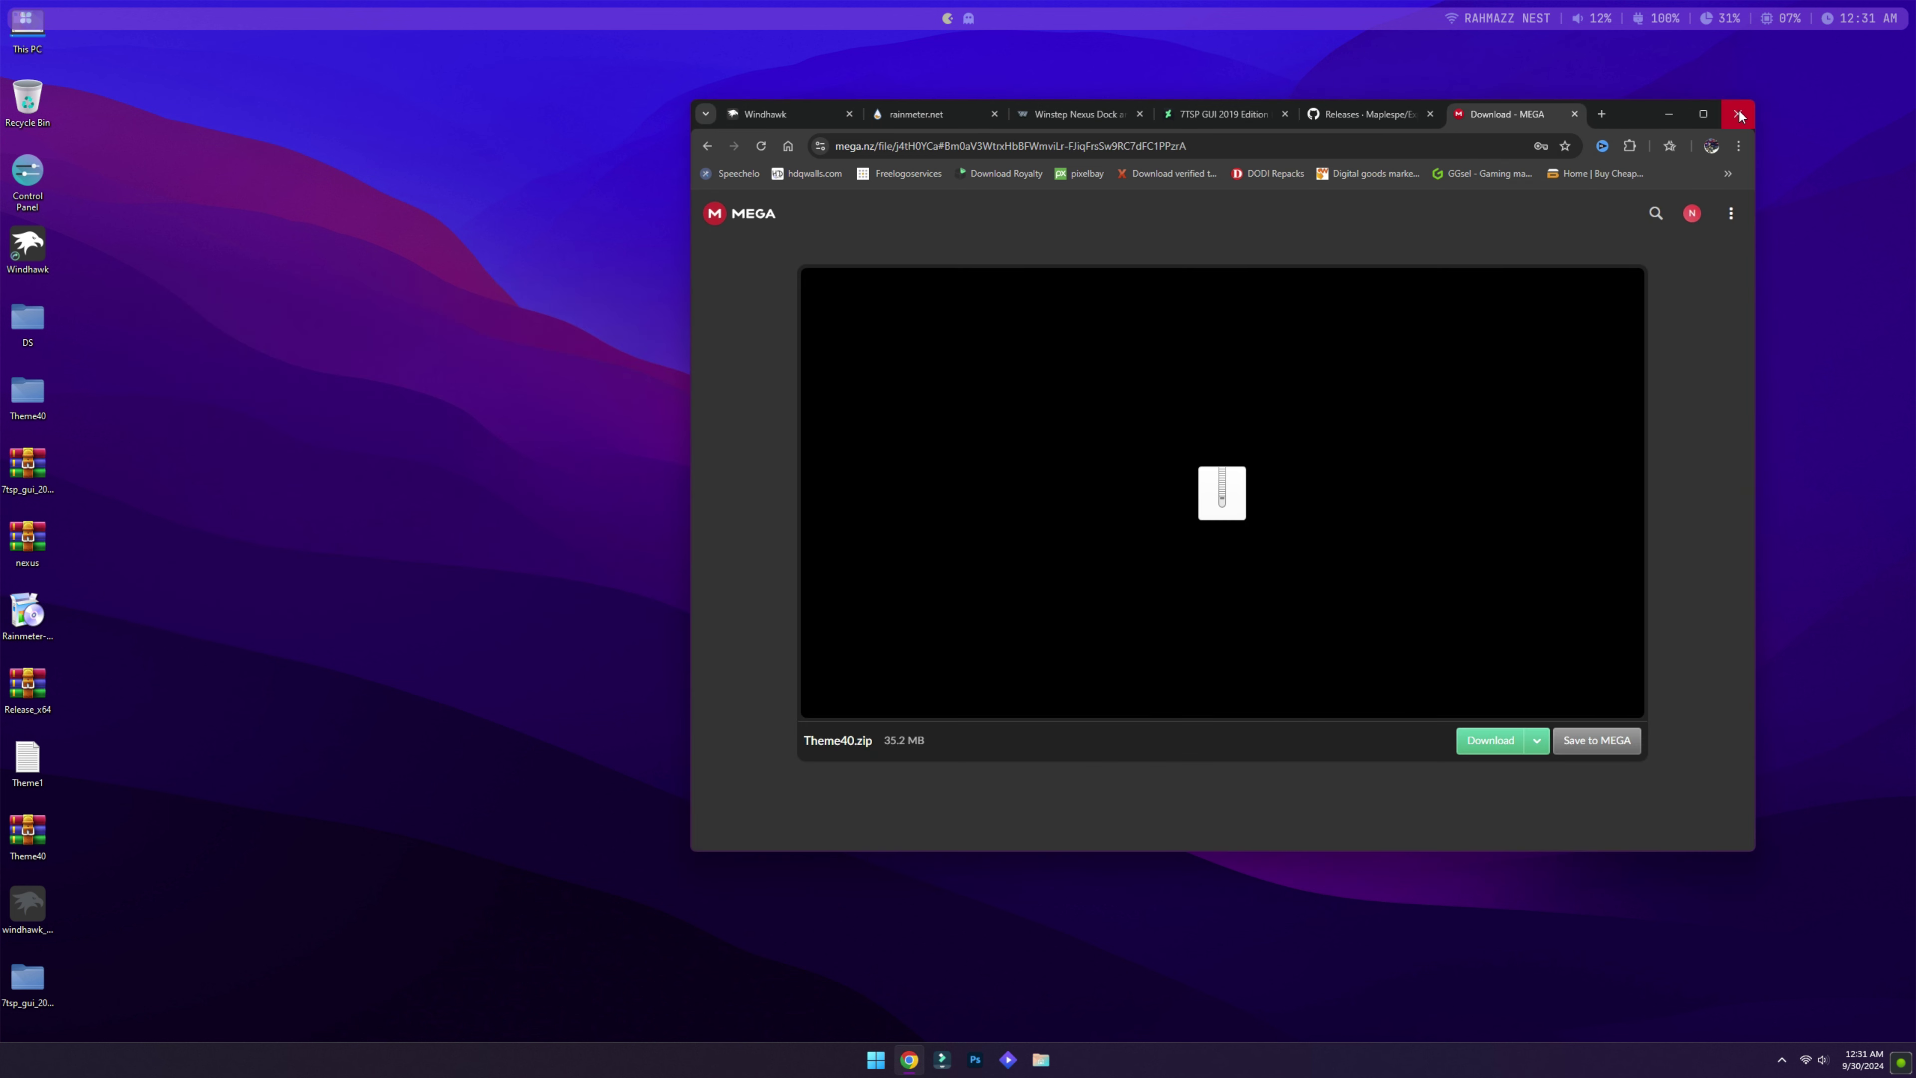
{"action": "left_click", "coordinate": [1677, 115]}
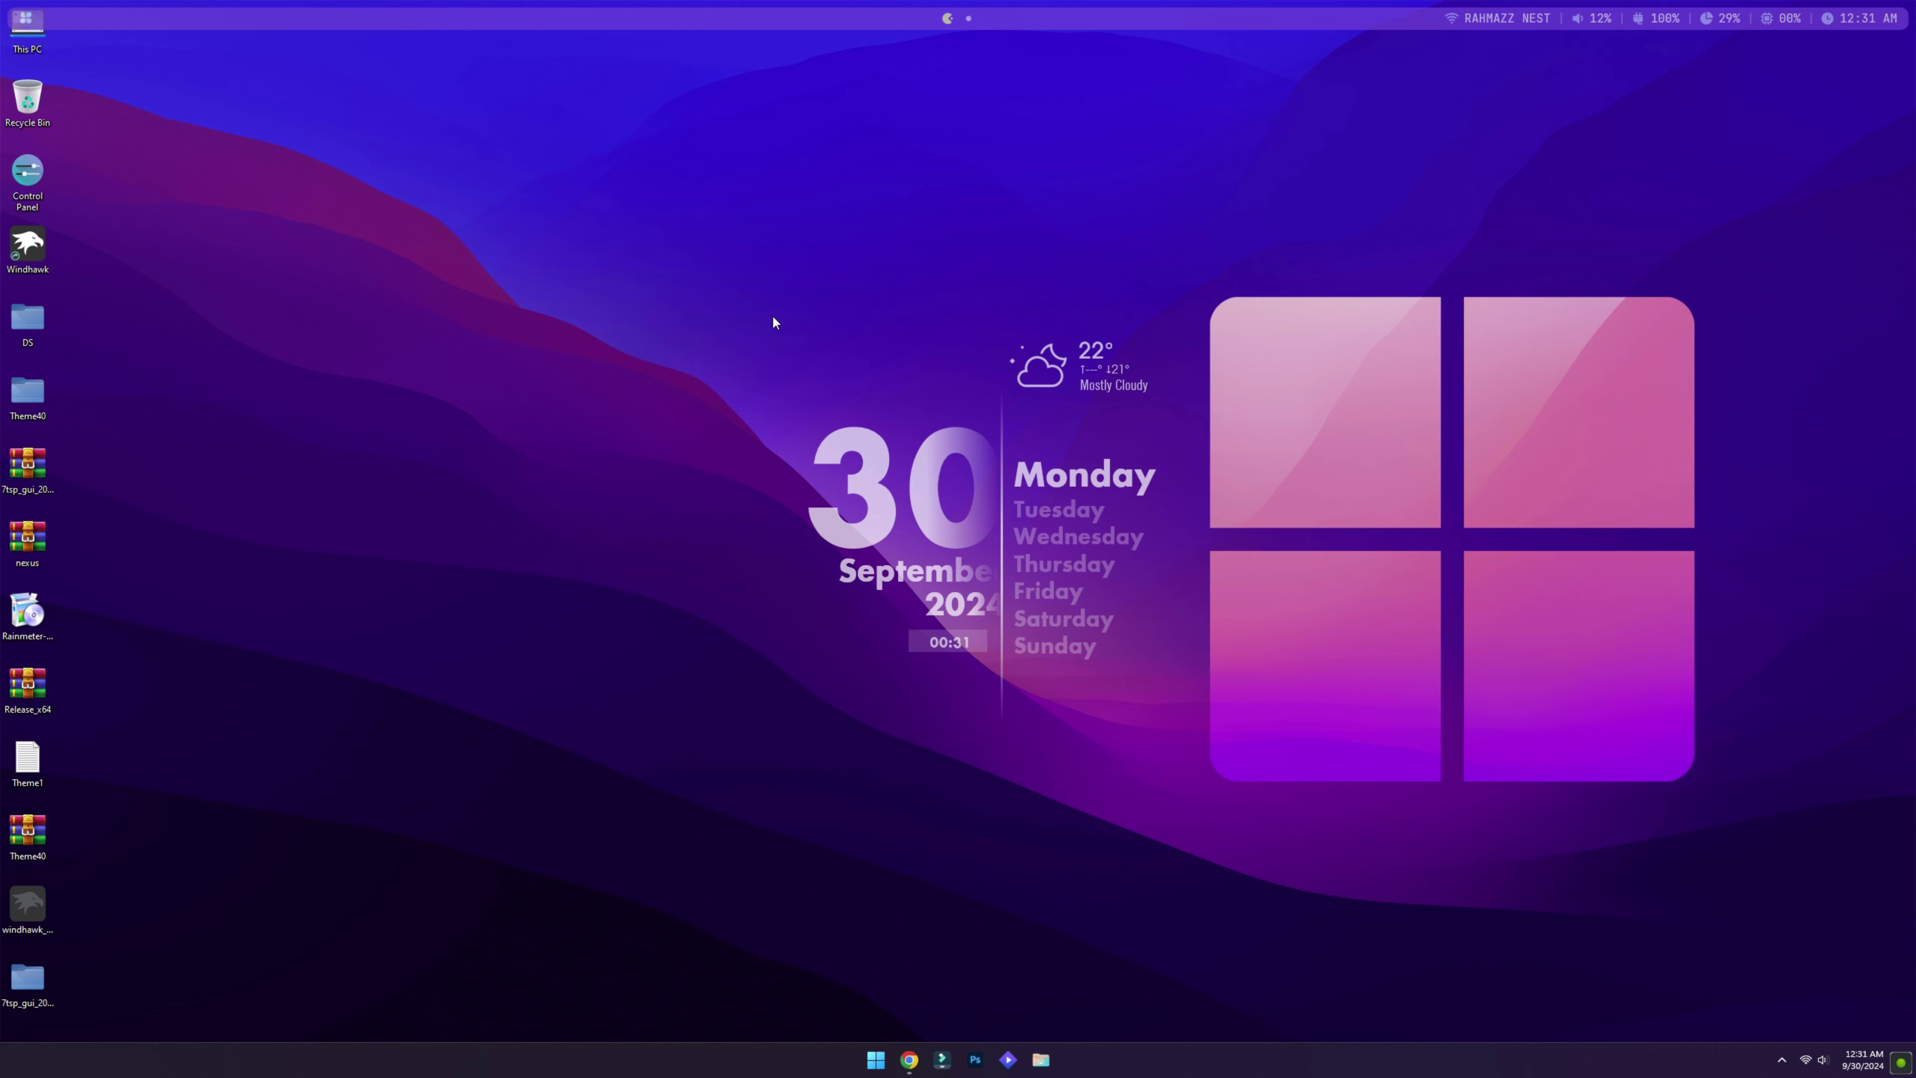
- Open the catppuccin bar's settings and go to the popups section's user name and user image options
{"action": "left_click", "coordinate": [26, 20]}
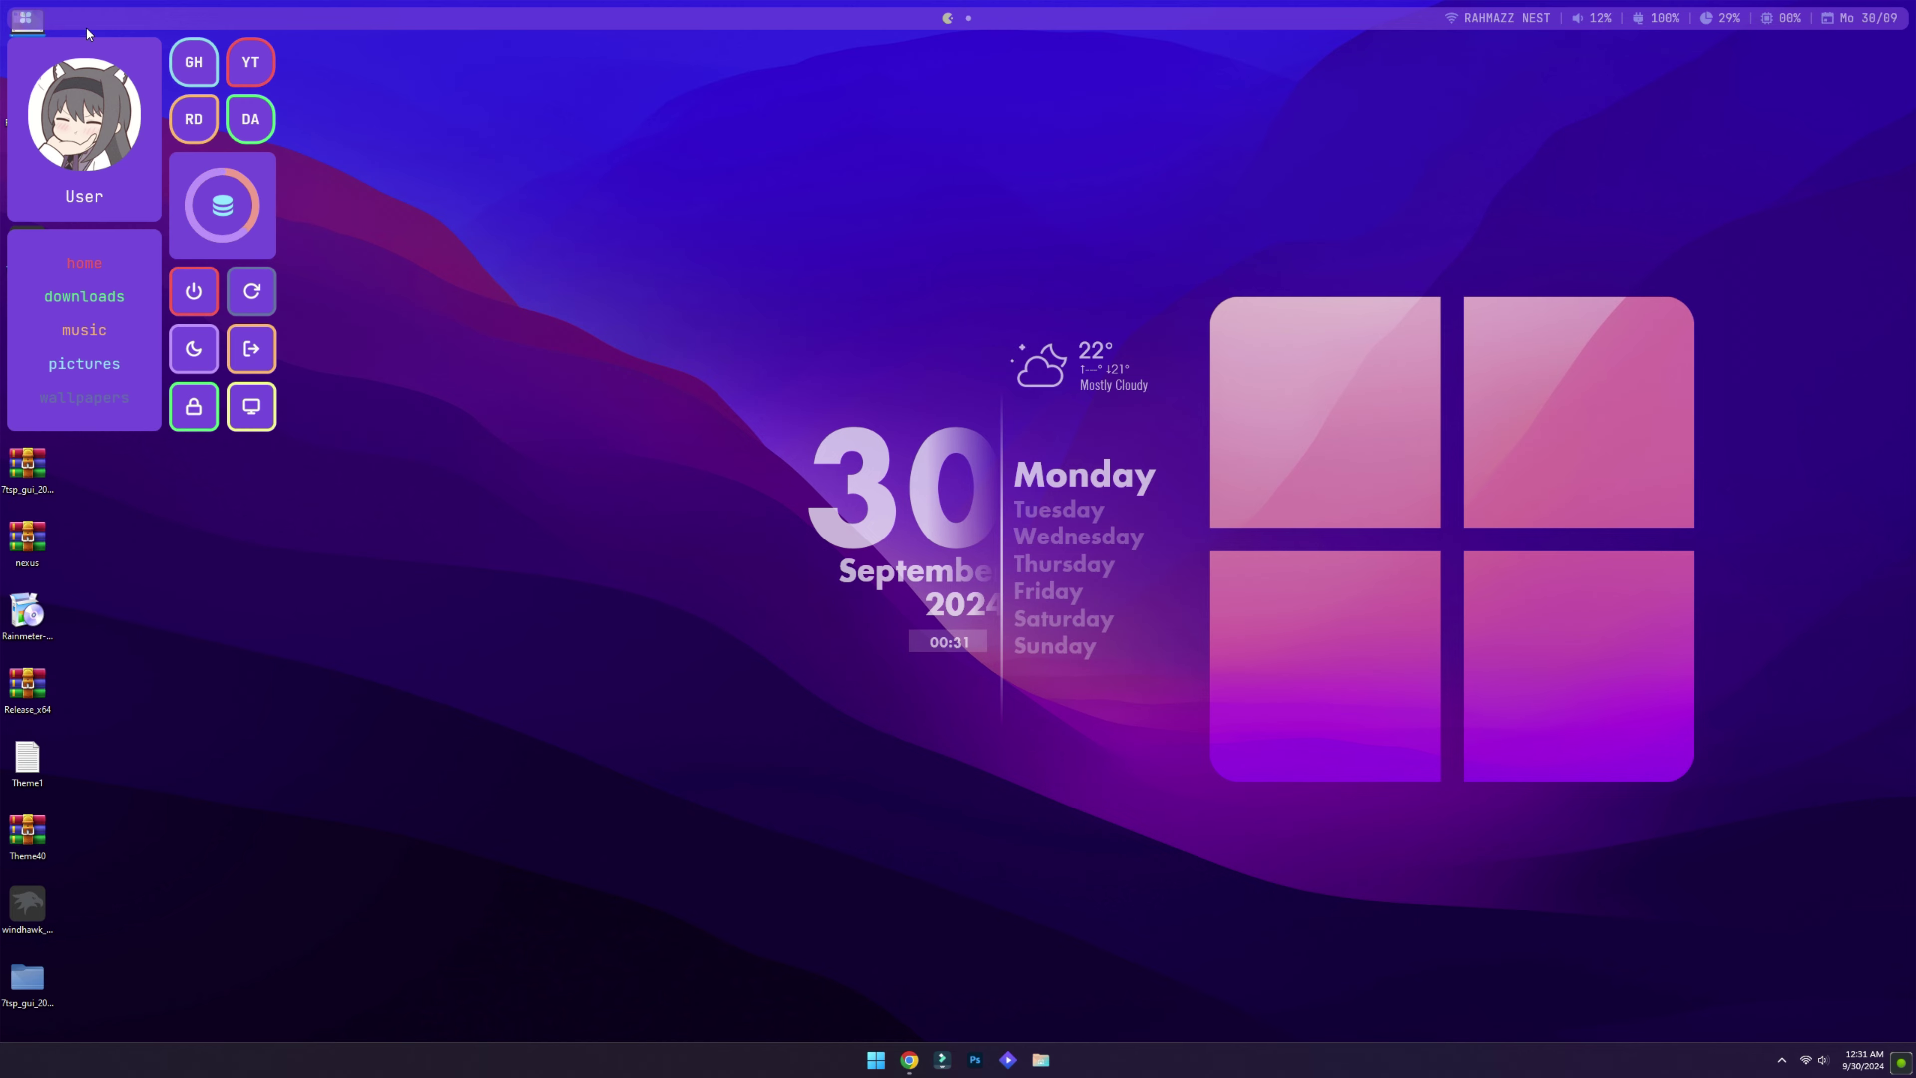
{"action": "right_click", "coordinate": [214, 18]}
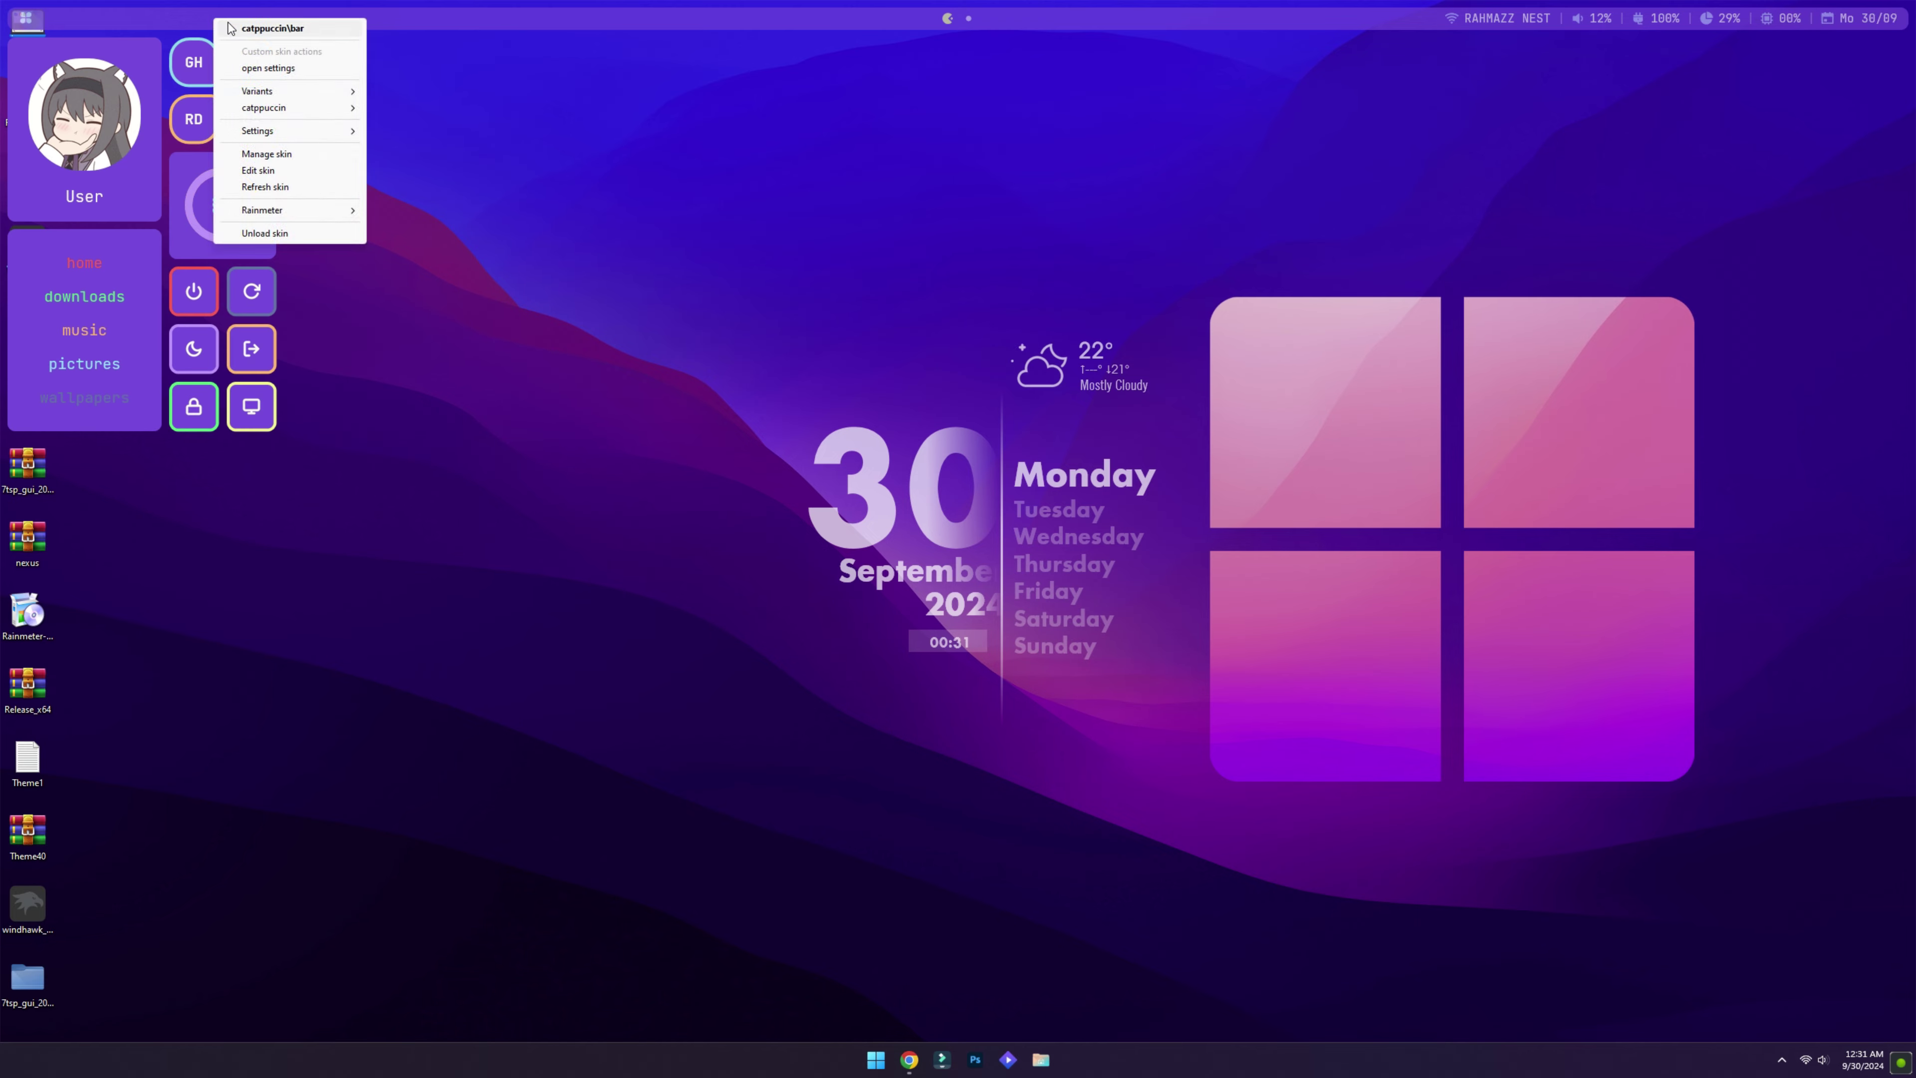
{"action": "left_click", "coordinate": [275, 67]}
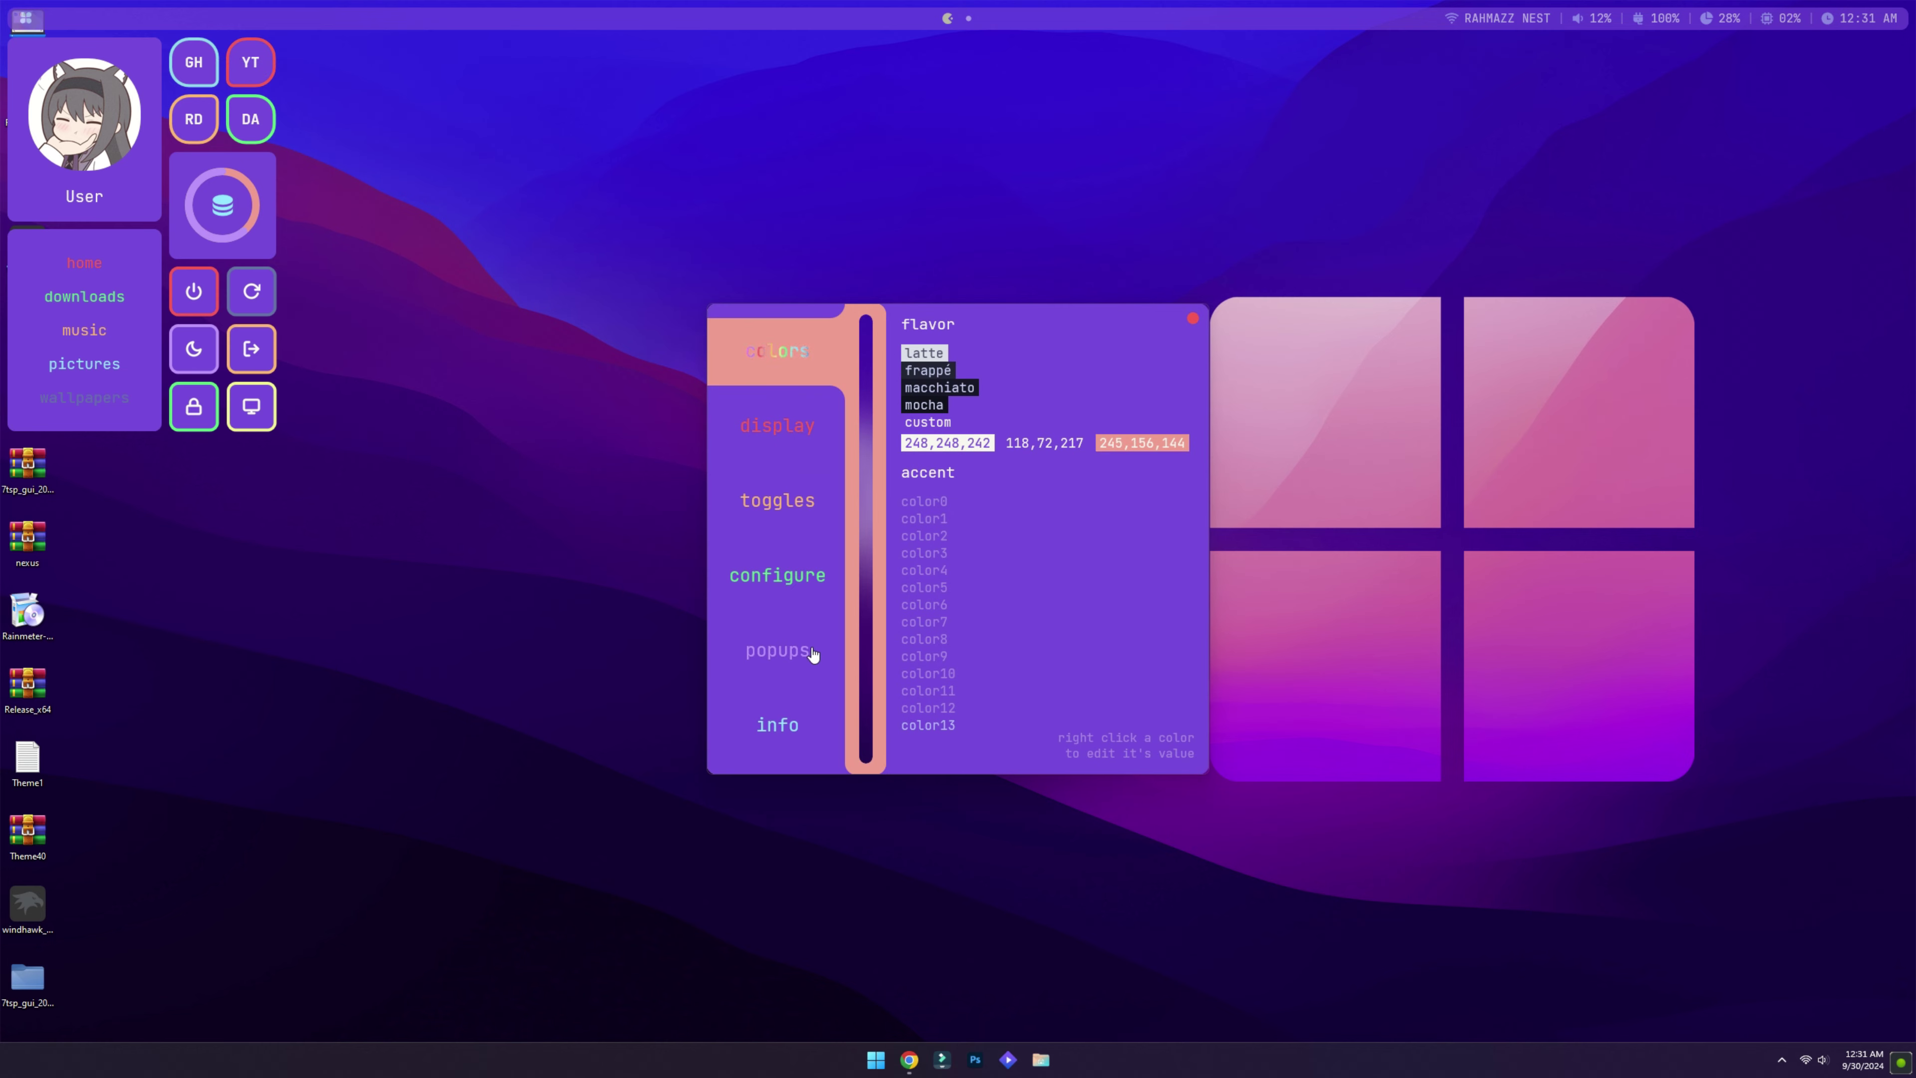
{"action": "left_click", "coordinate": [812, 653]}
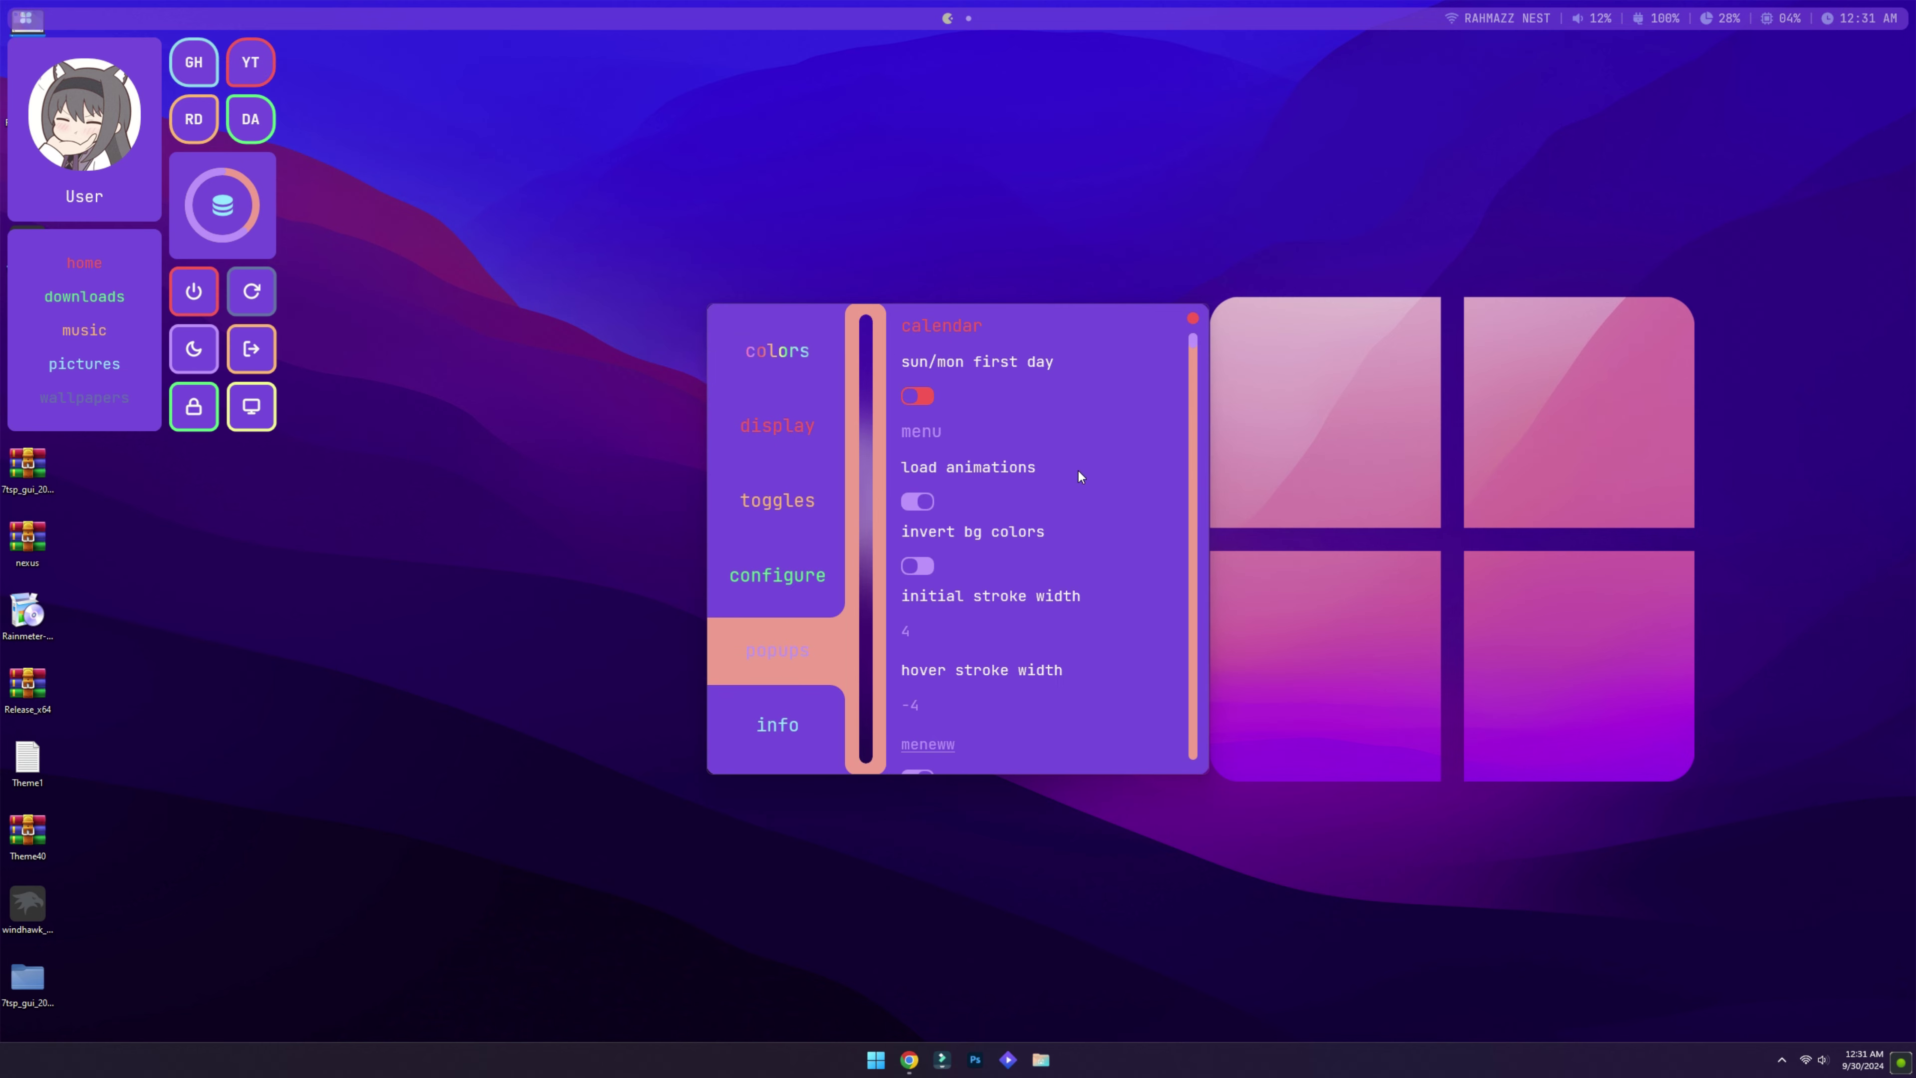
{"action": "scroll", "coordinate": [1077, 468], "scroll_direction": "down", "scroll_amount": 6}
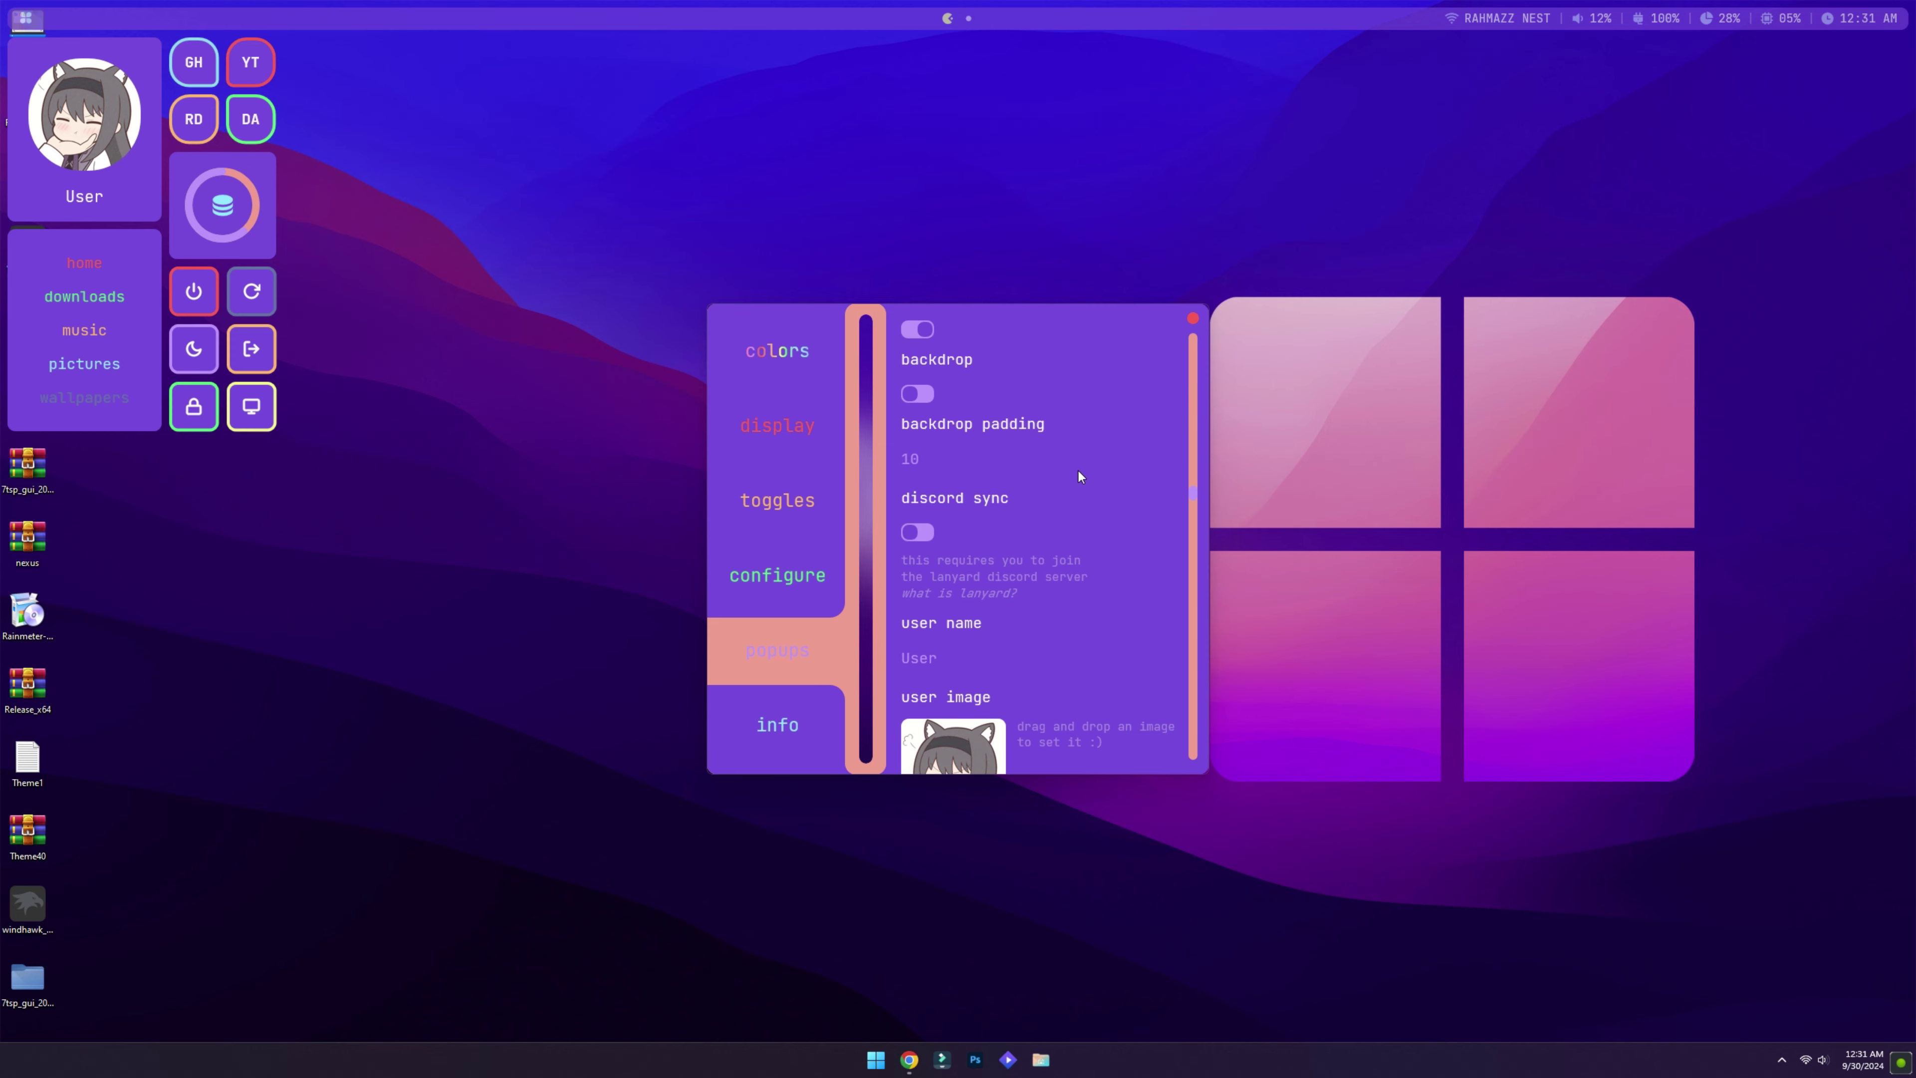
{"action": "scroll", "coordinate": [1077, 498], "scroll_direction": "down", "scroll_amount": 2}
- Replace the popup menu's user name with SL TECH and apply it
{"action": "left_click", "coordinate": [912, 505]}
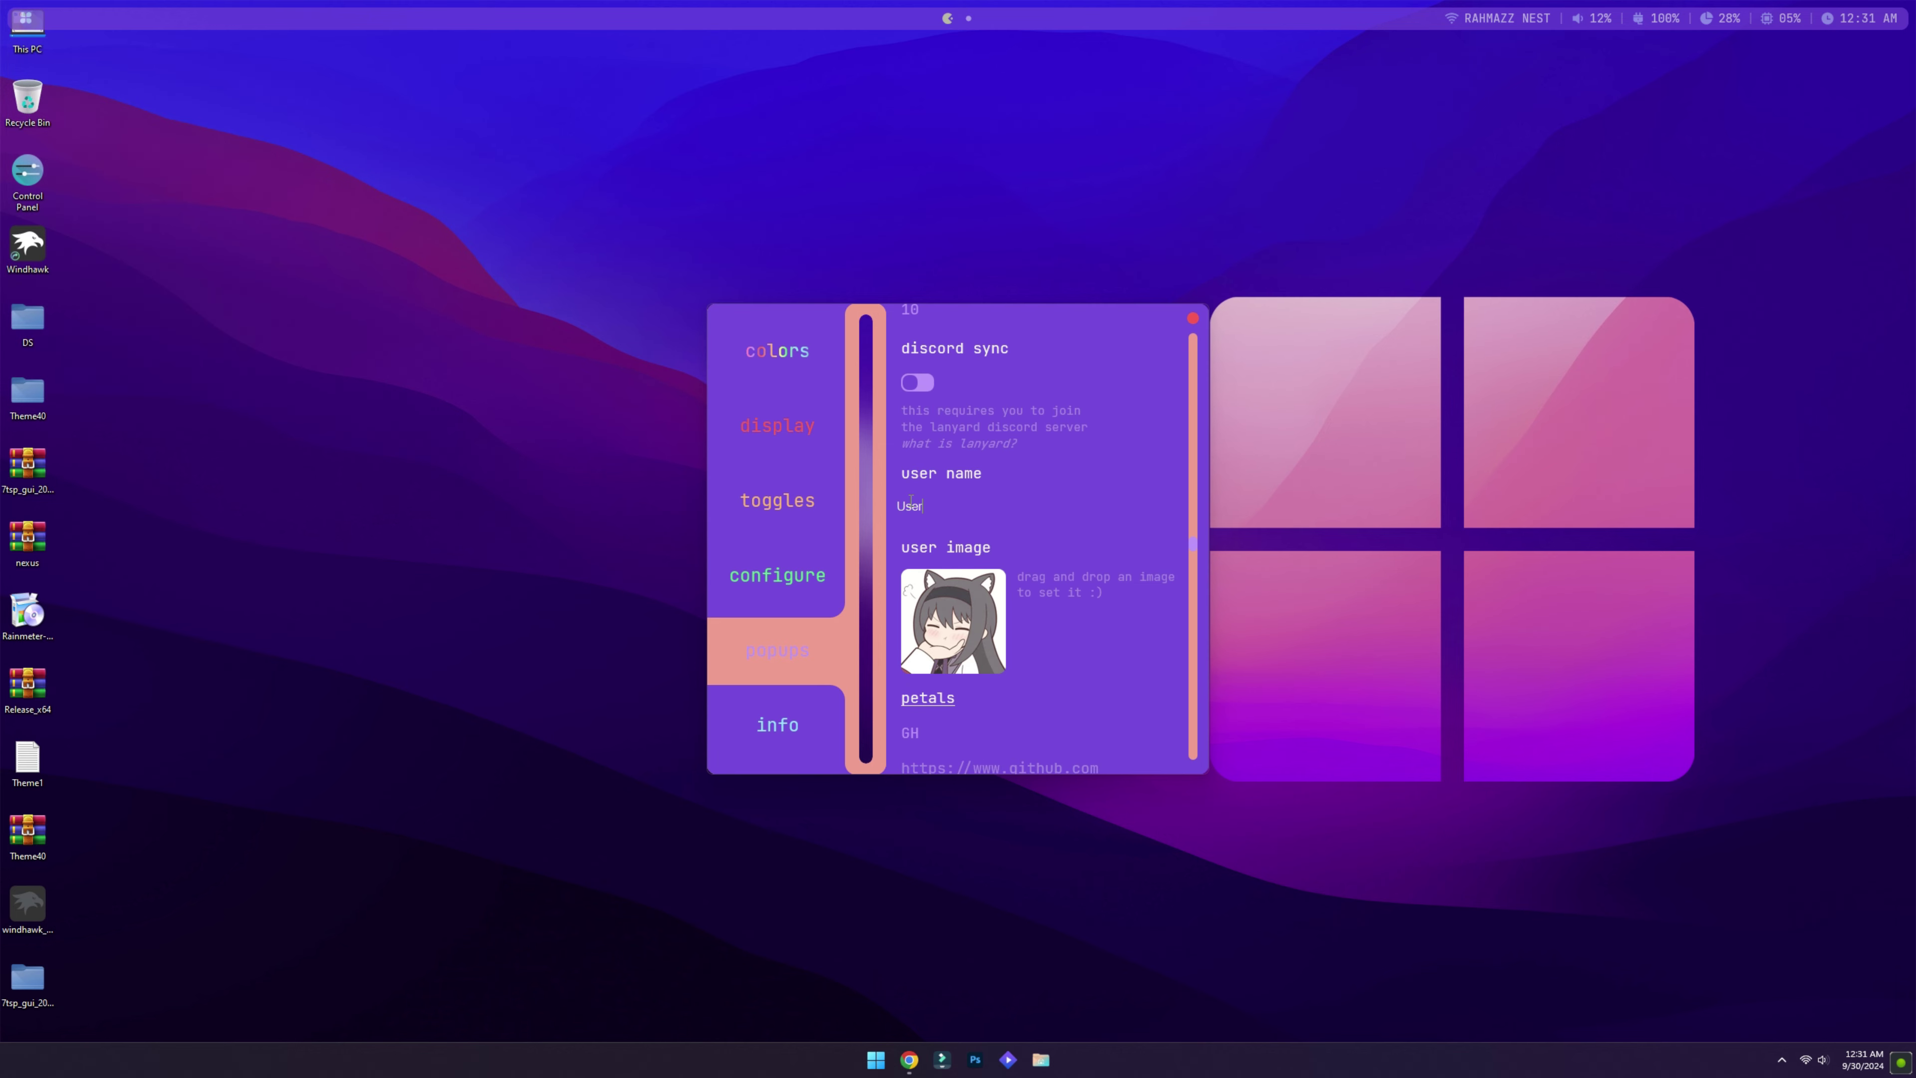
{"action": "key", "text": "BackSpace"}
{"action": "key", "text": "BackSpace"}
{"action": "key", "text": "BackSpace"}
{"action": "key", "text": "BackSpace"}
{"action": "type", "text": "u"}
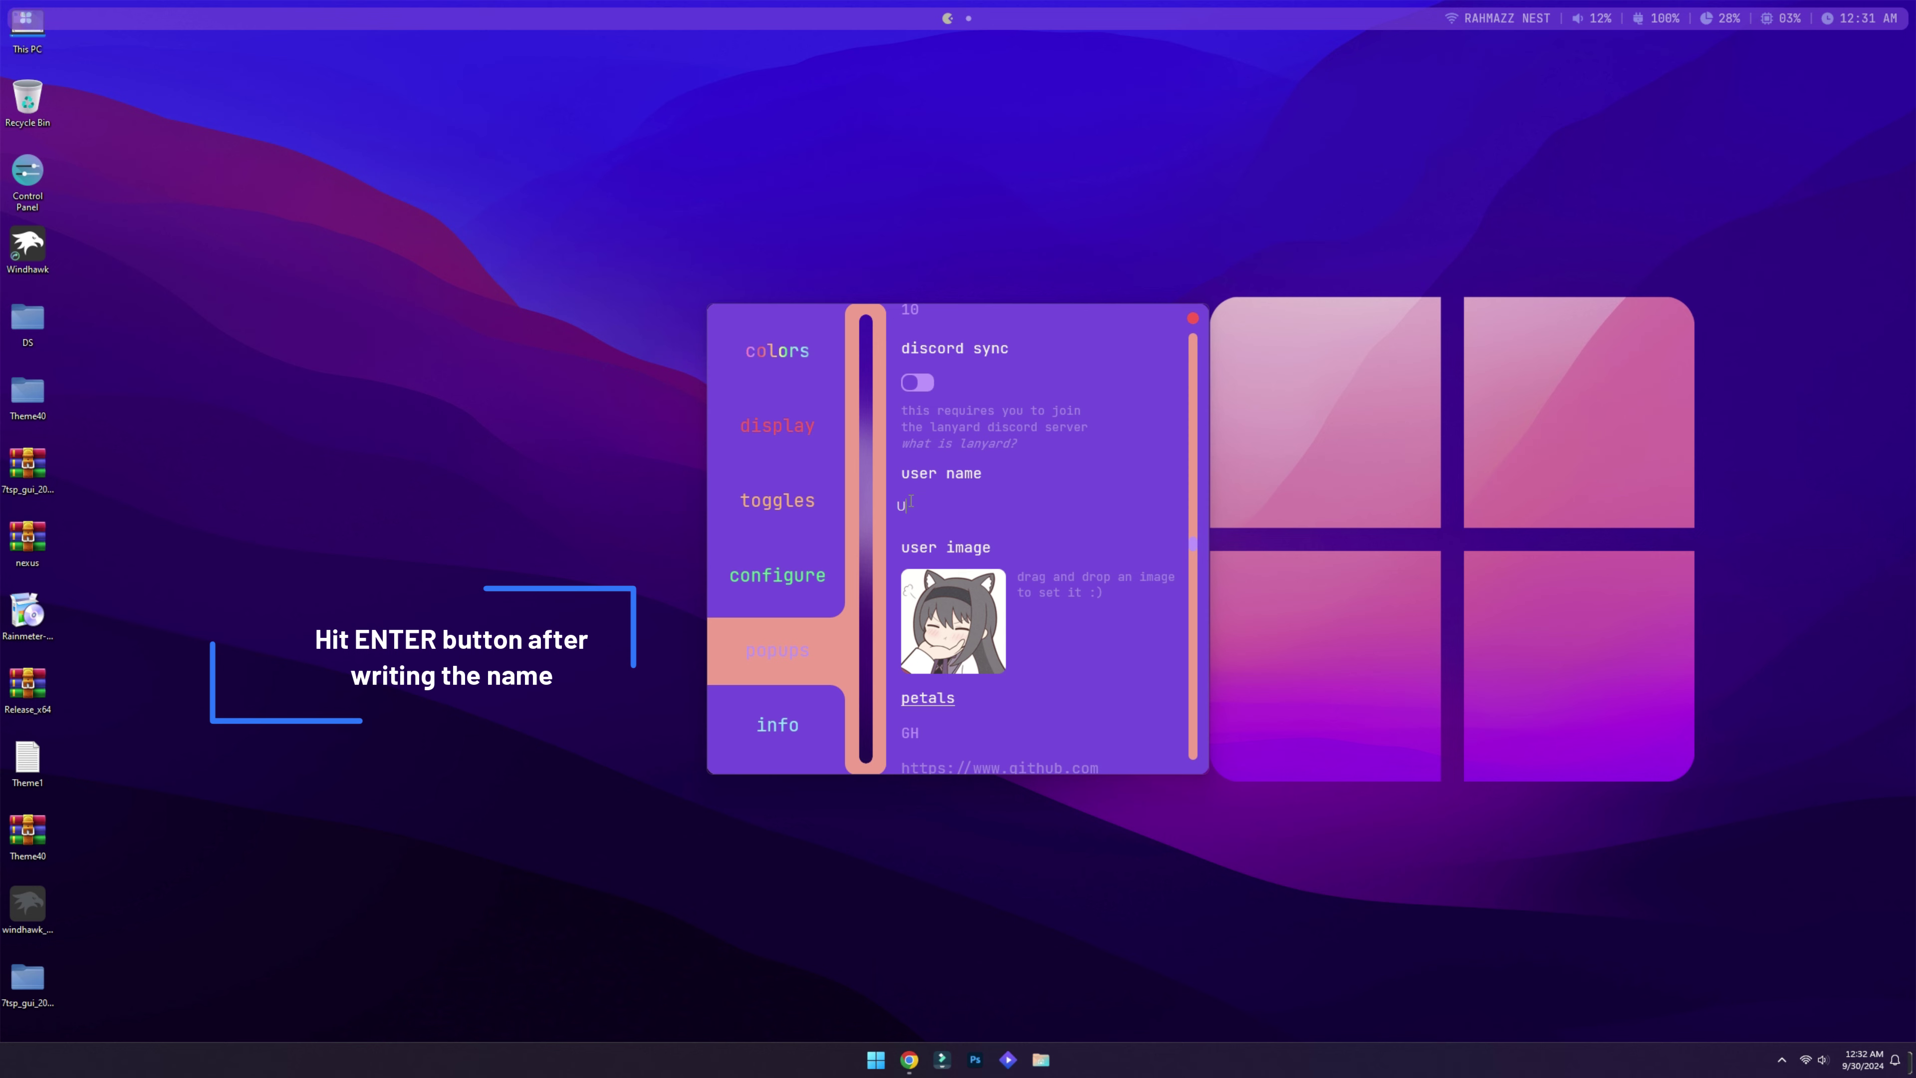
{"action": "key", "text": "BackSpace"}
{"action": "type", "text": "SL TECH"}
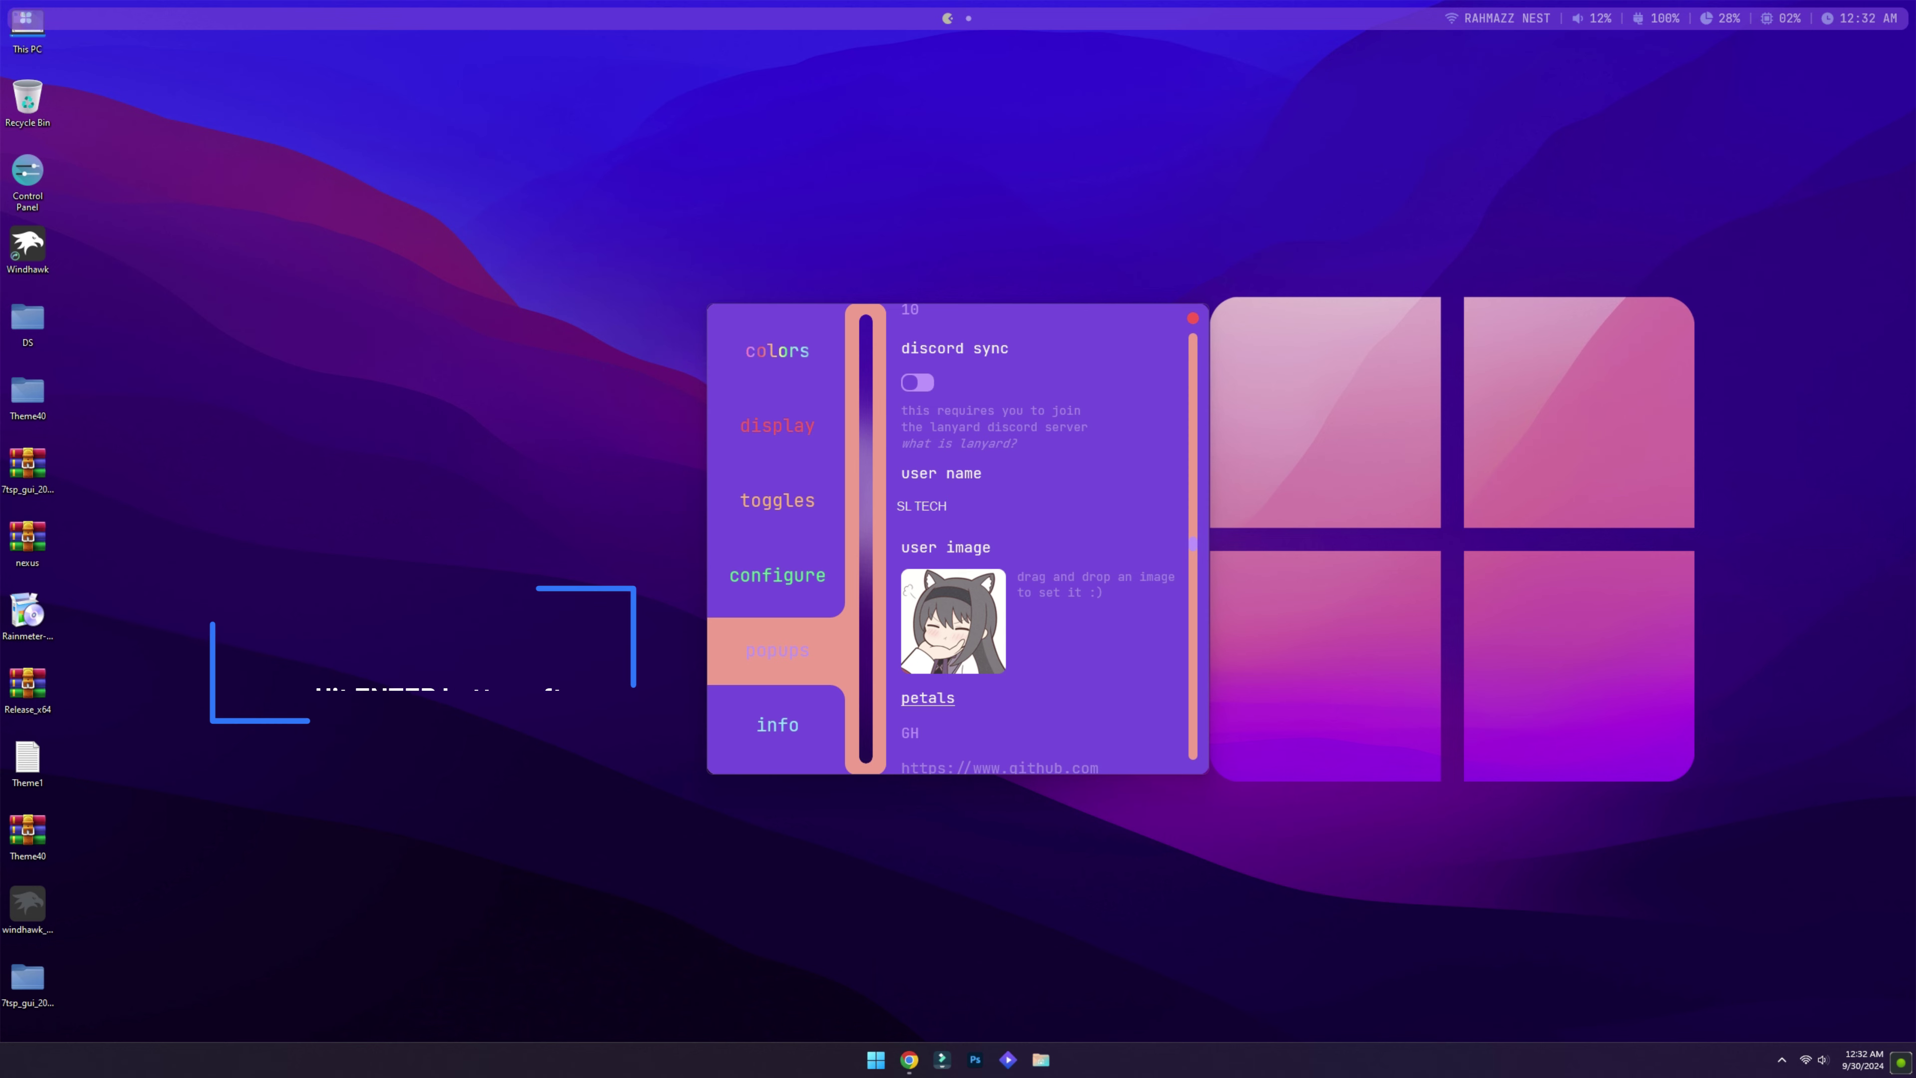
{"action": "key", "text": "Return"}
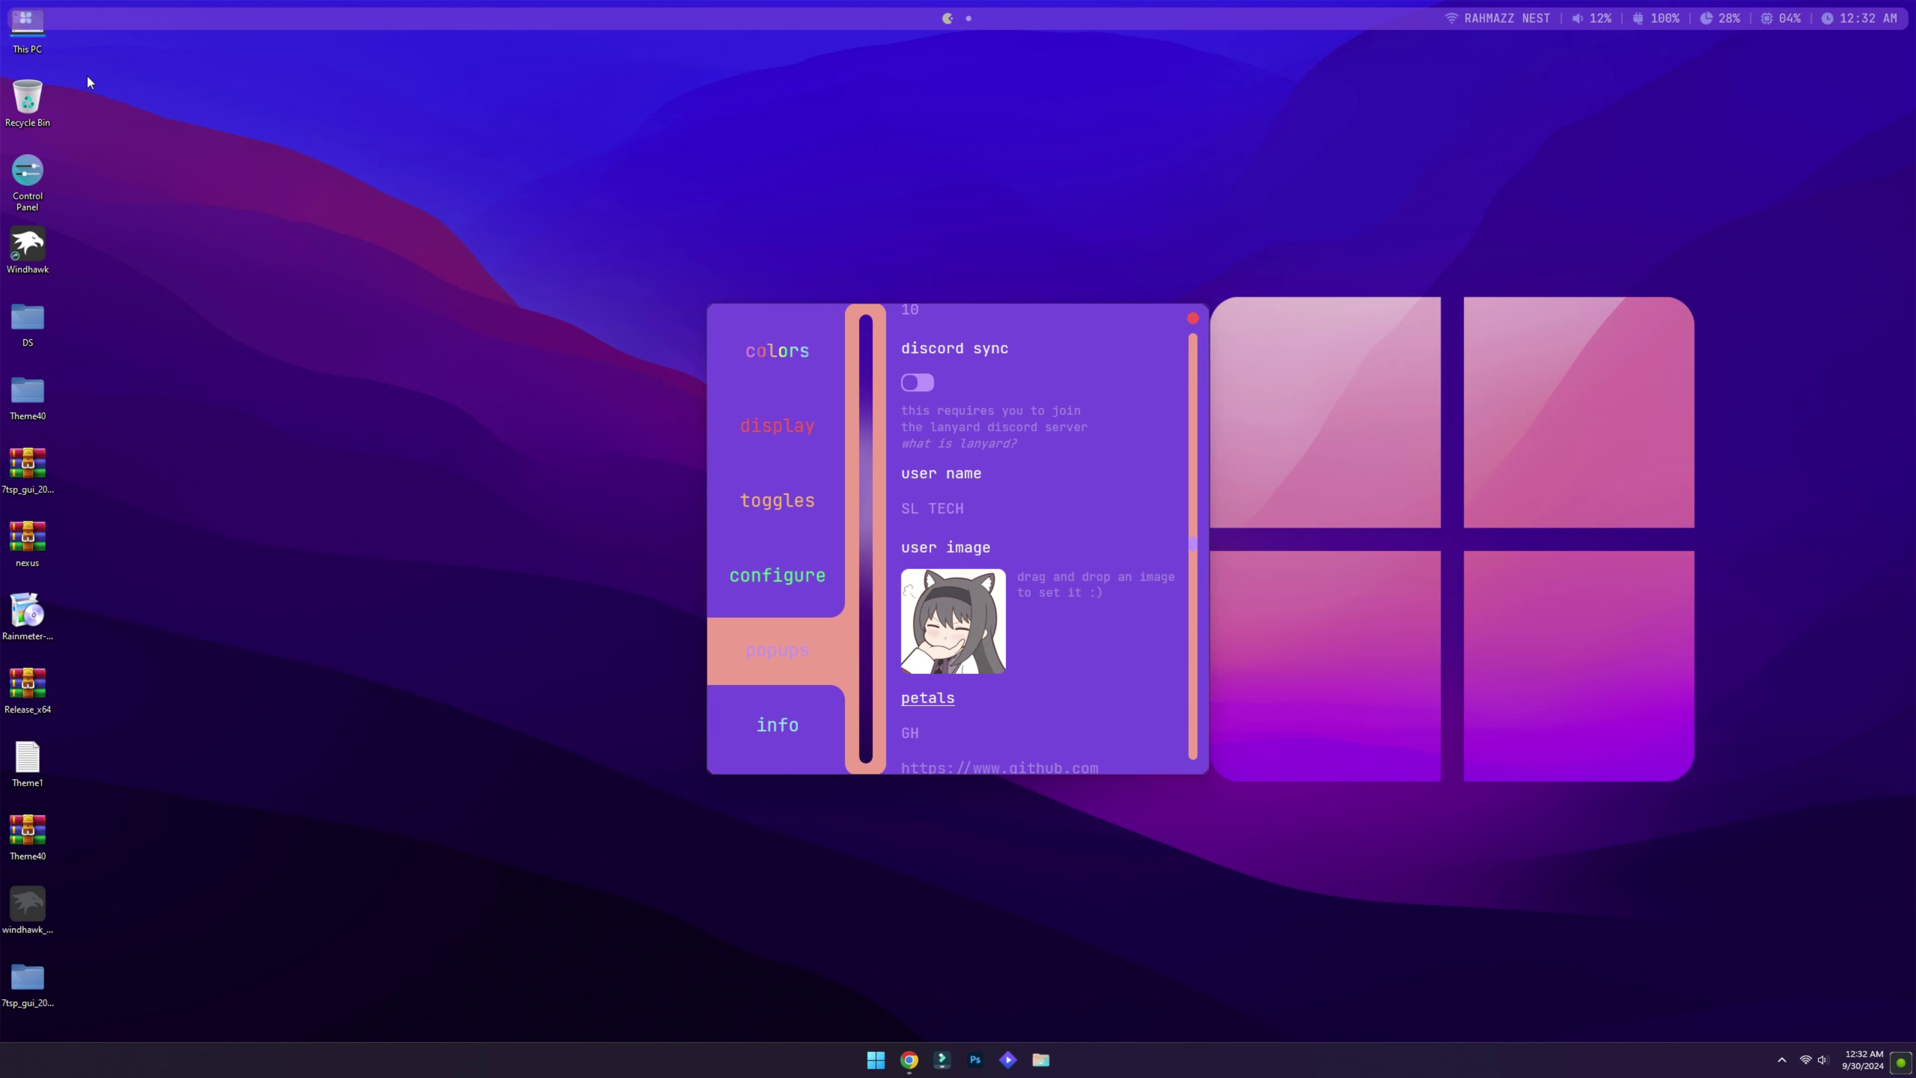
- Set the user image to the logo PNG from the works folder on ELEMENT (F:), and close the folder window
{"action": "double_click", "coordinate": [27, 27]}
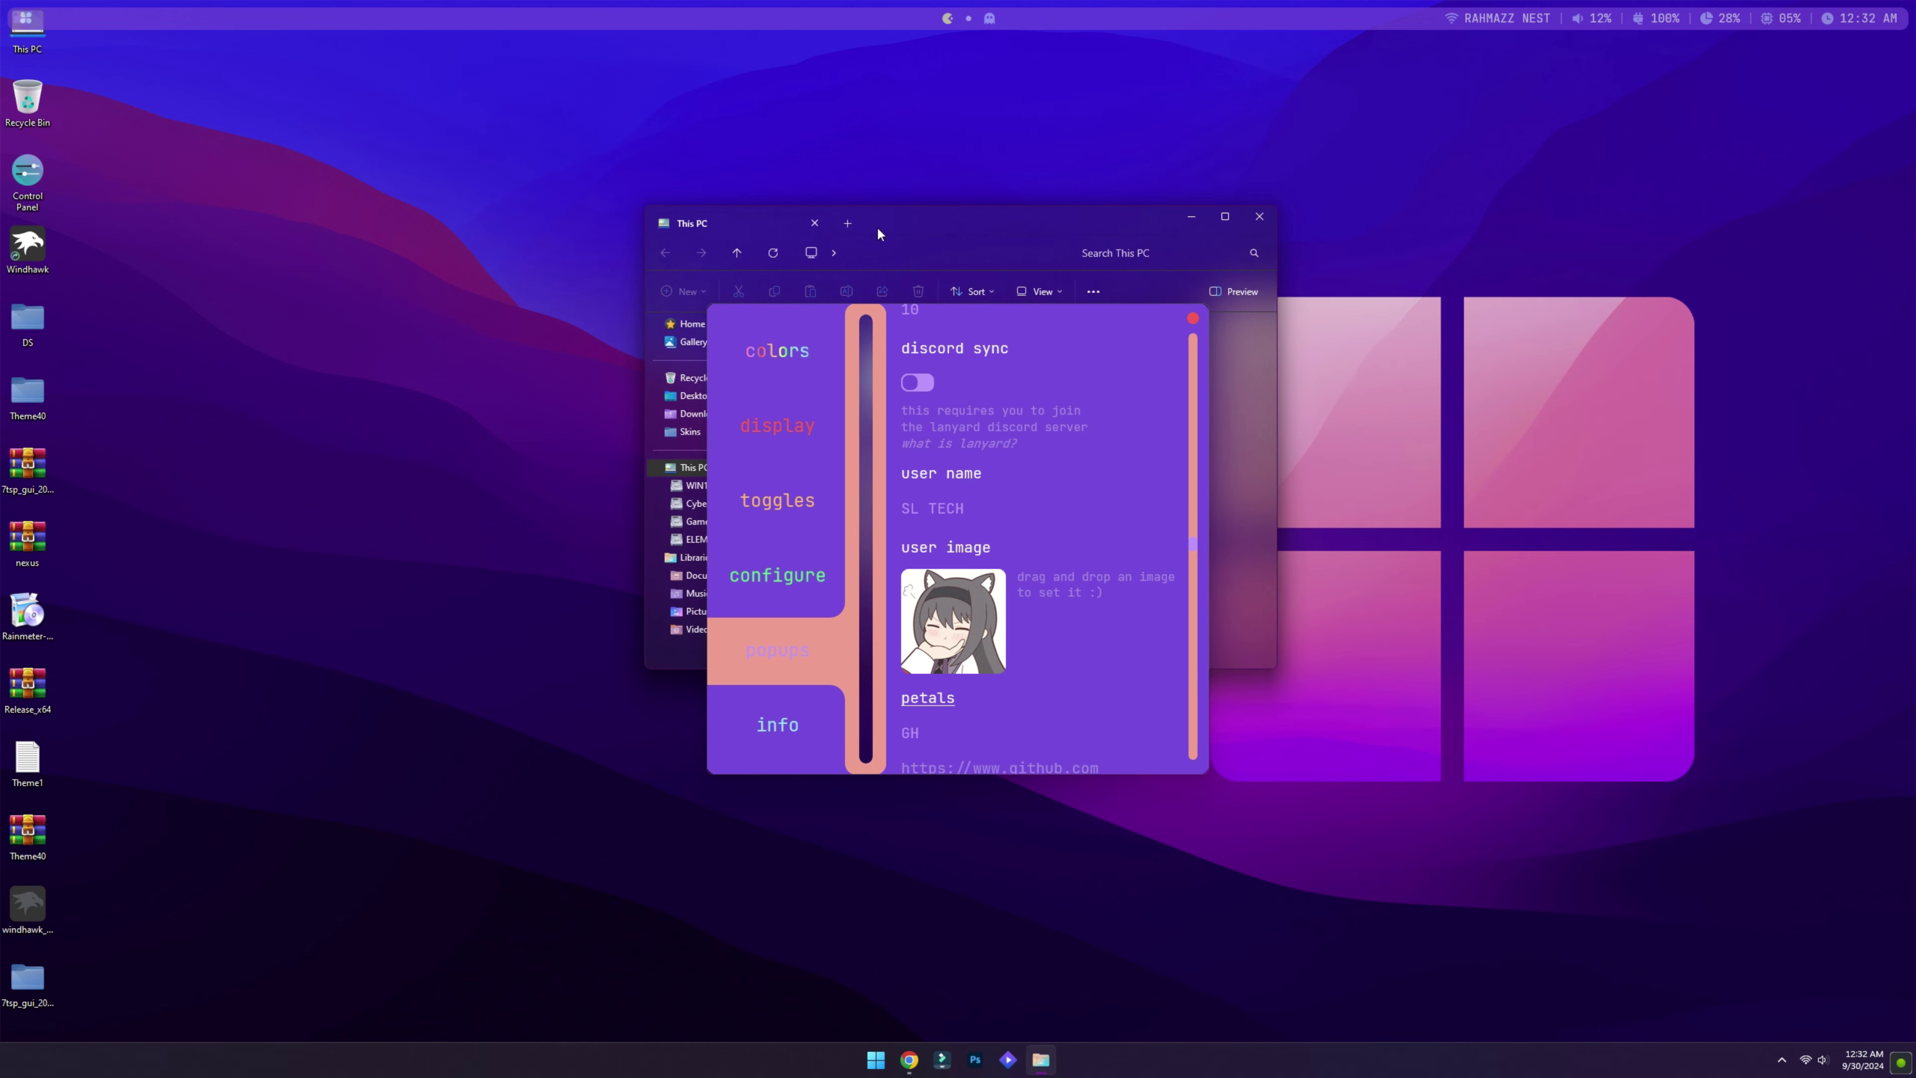
{"action": "left_click_drag", "start_coordinate": [881, 212], "coordinate": [250, 330]}
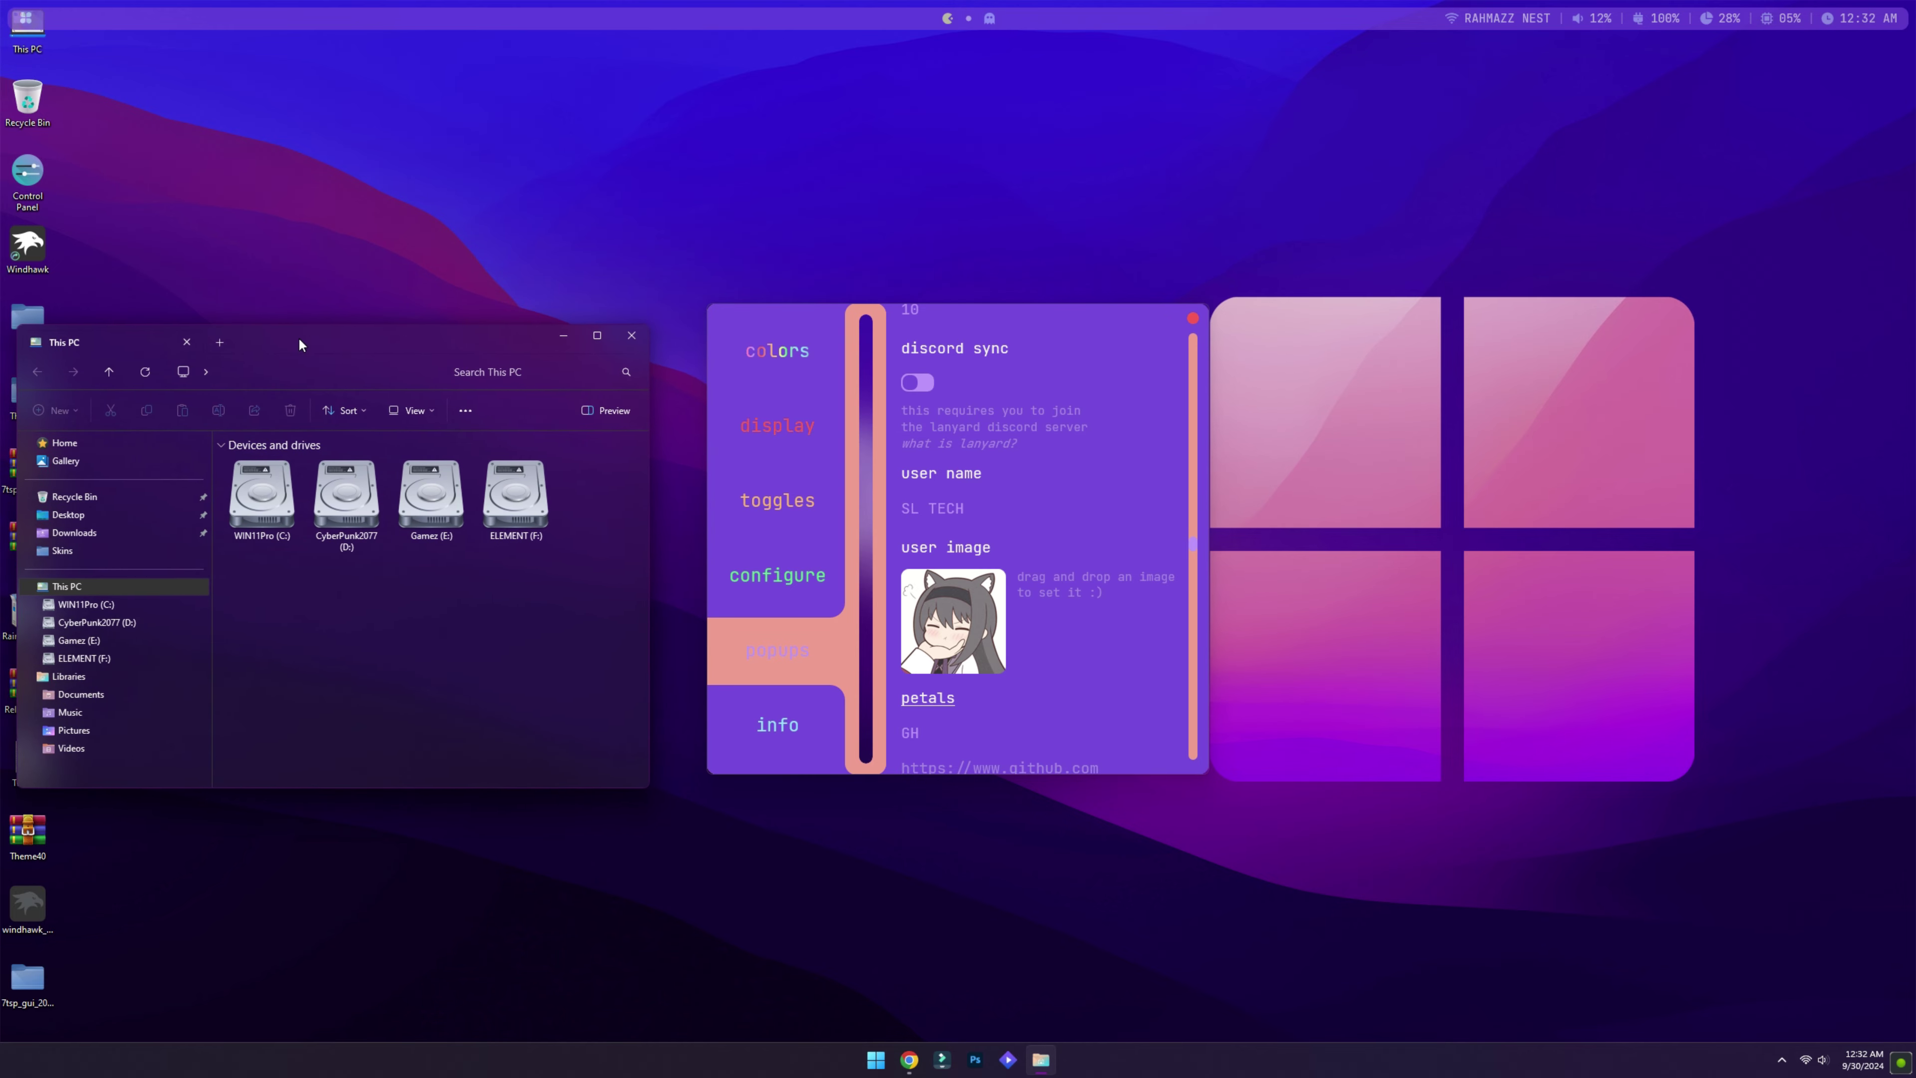
{"action": "double_click", "coordinate": [514, 534]}
{"action": "double_click", "coordinate": [251, 543]}
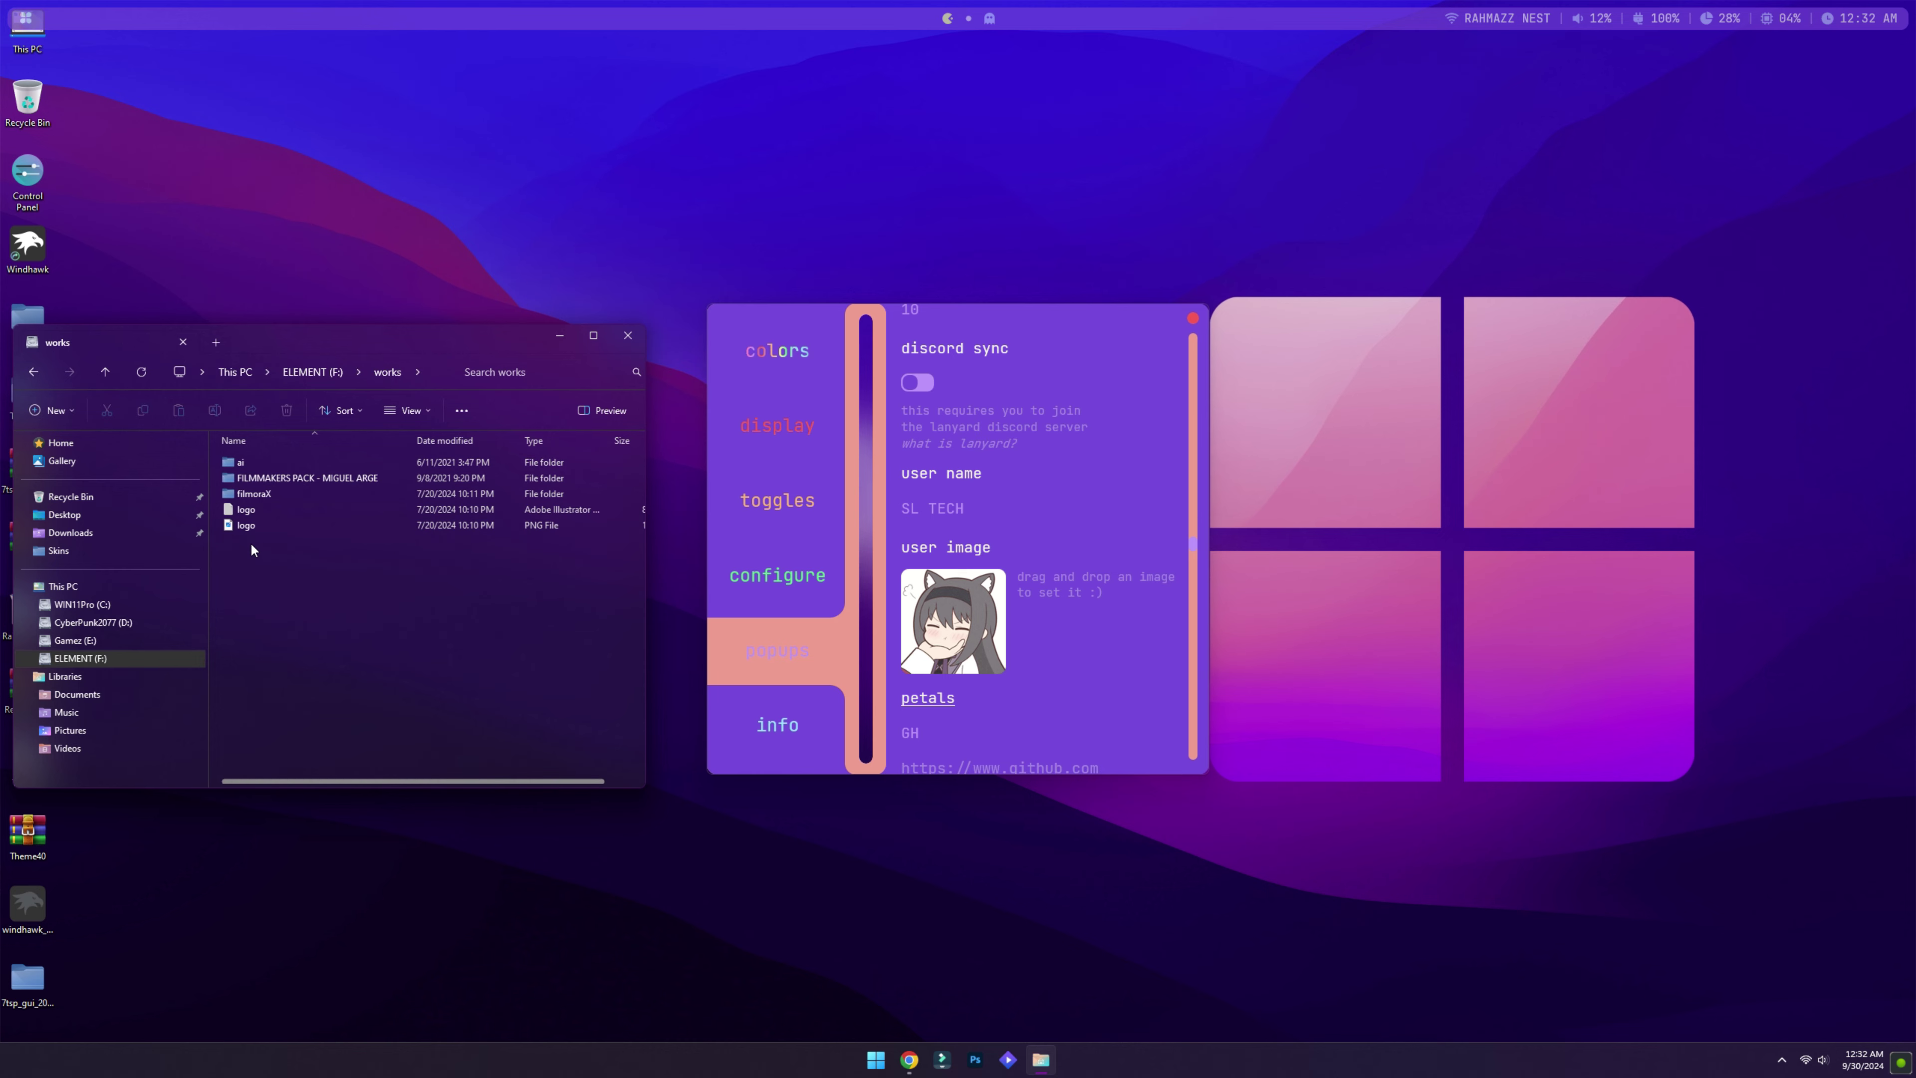
{"action": "left_click_drag", "start_coordinate": [250, 526], "coordinate": [925, 645]}
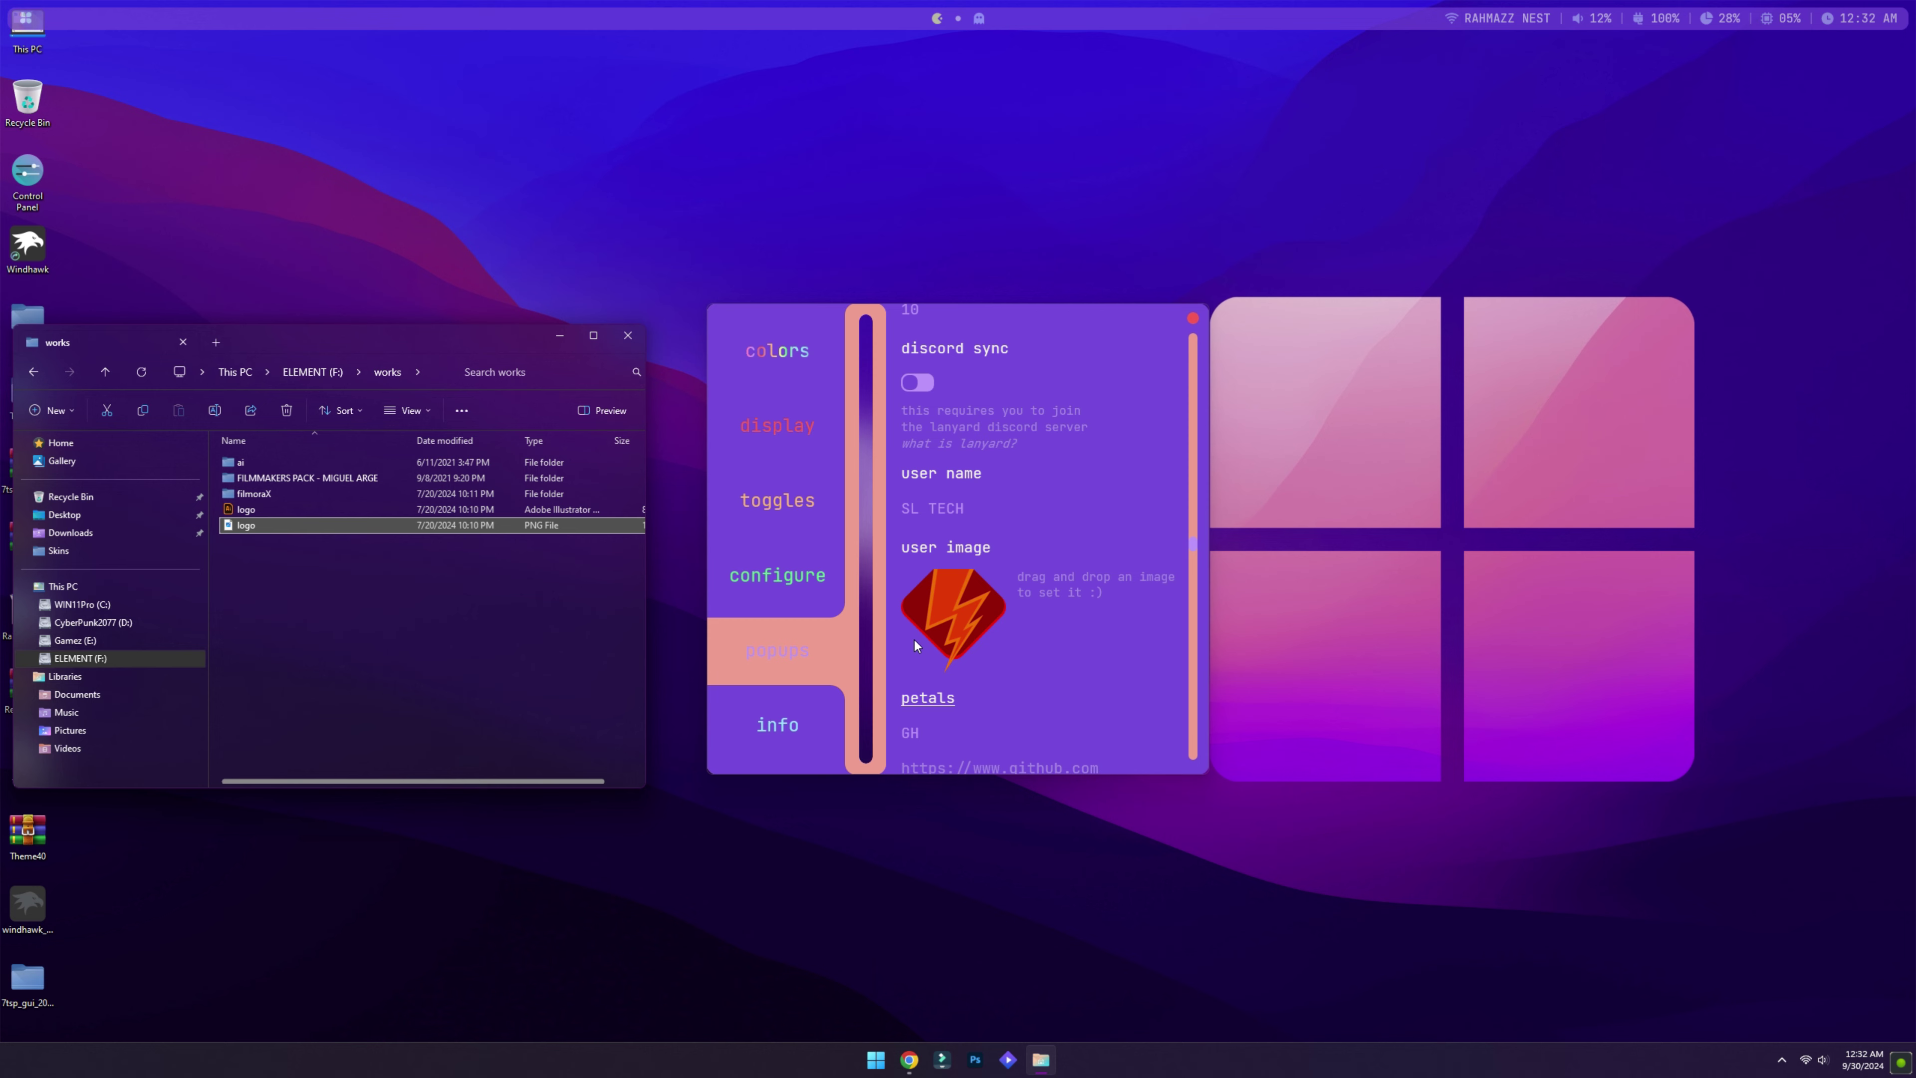
{"action": "left_click", "coordinate": [816, 840]}
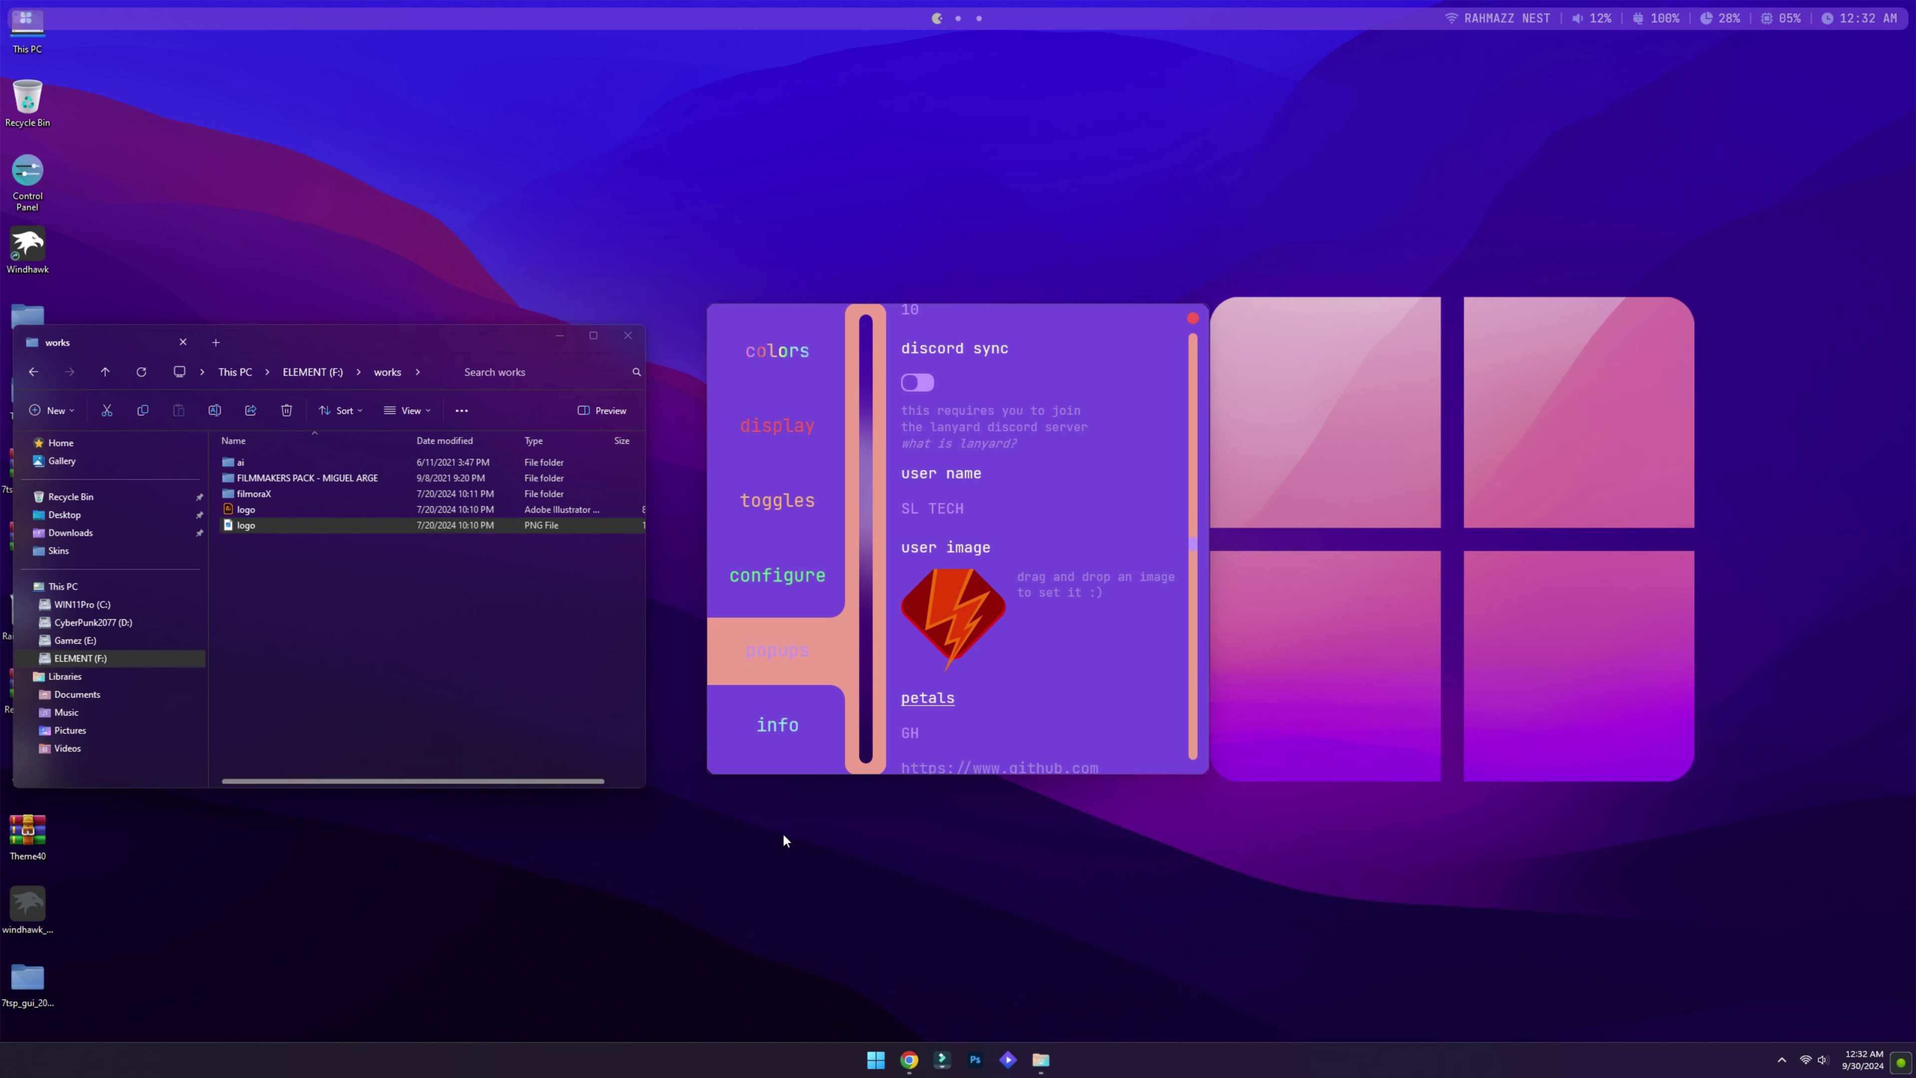
{"action": "left_click", "coordinate": [627, 337]}
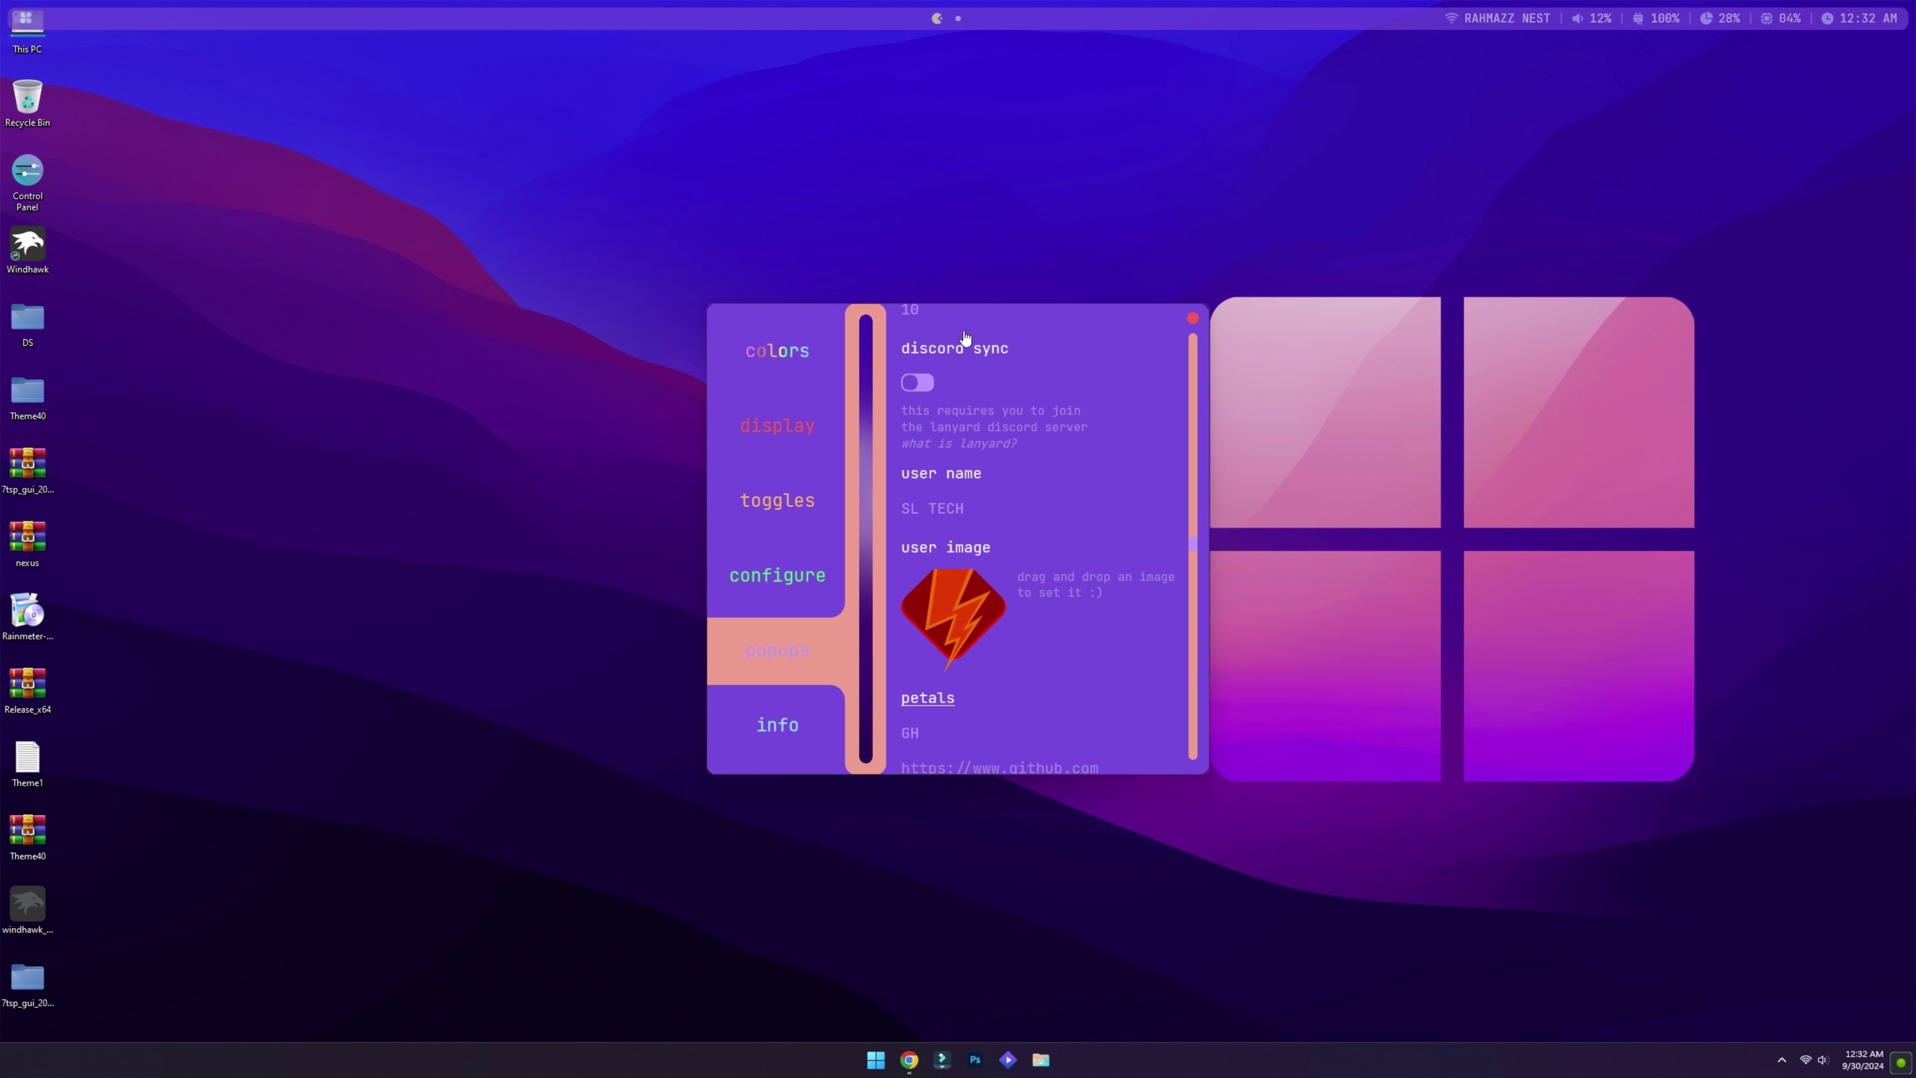
- Close the catppuccin settings and check the user name and image in the bar's popup menu
{"action": "left_click", "coordinate": [1187, 317]}
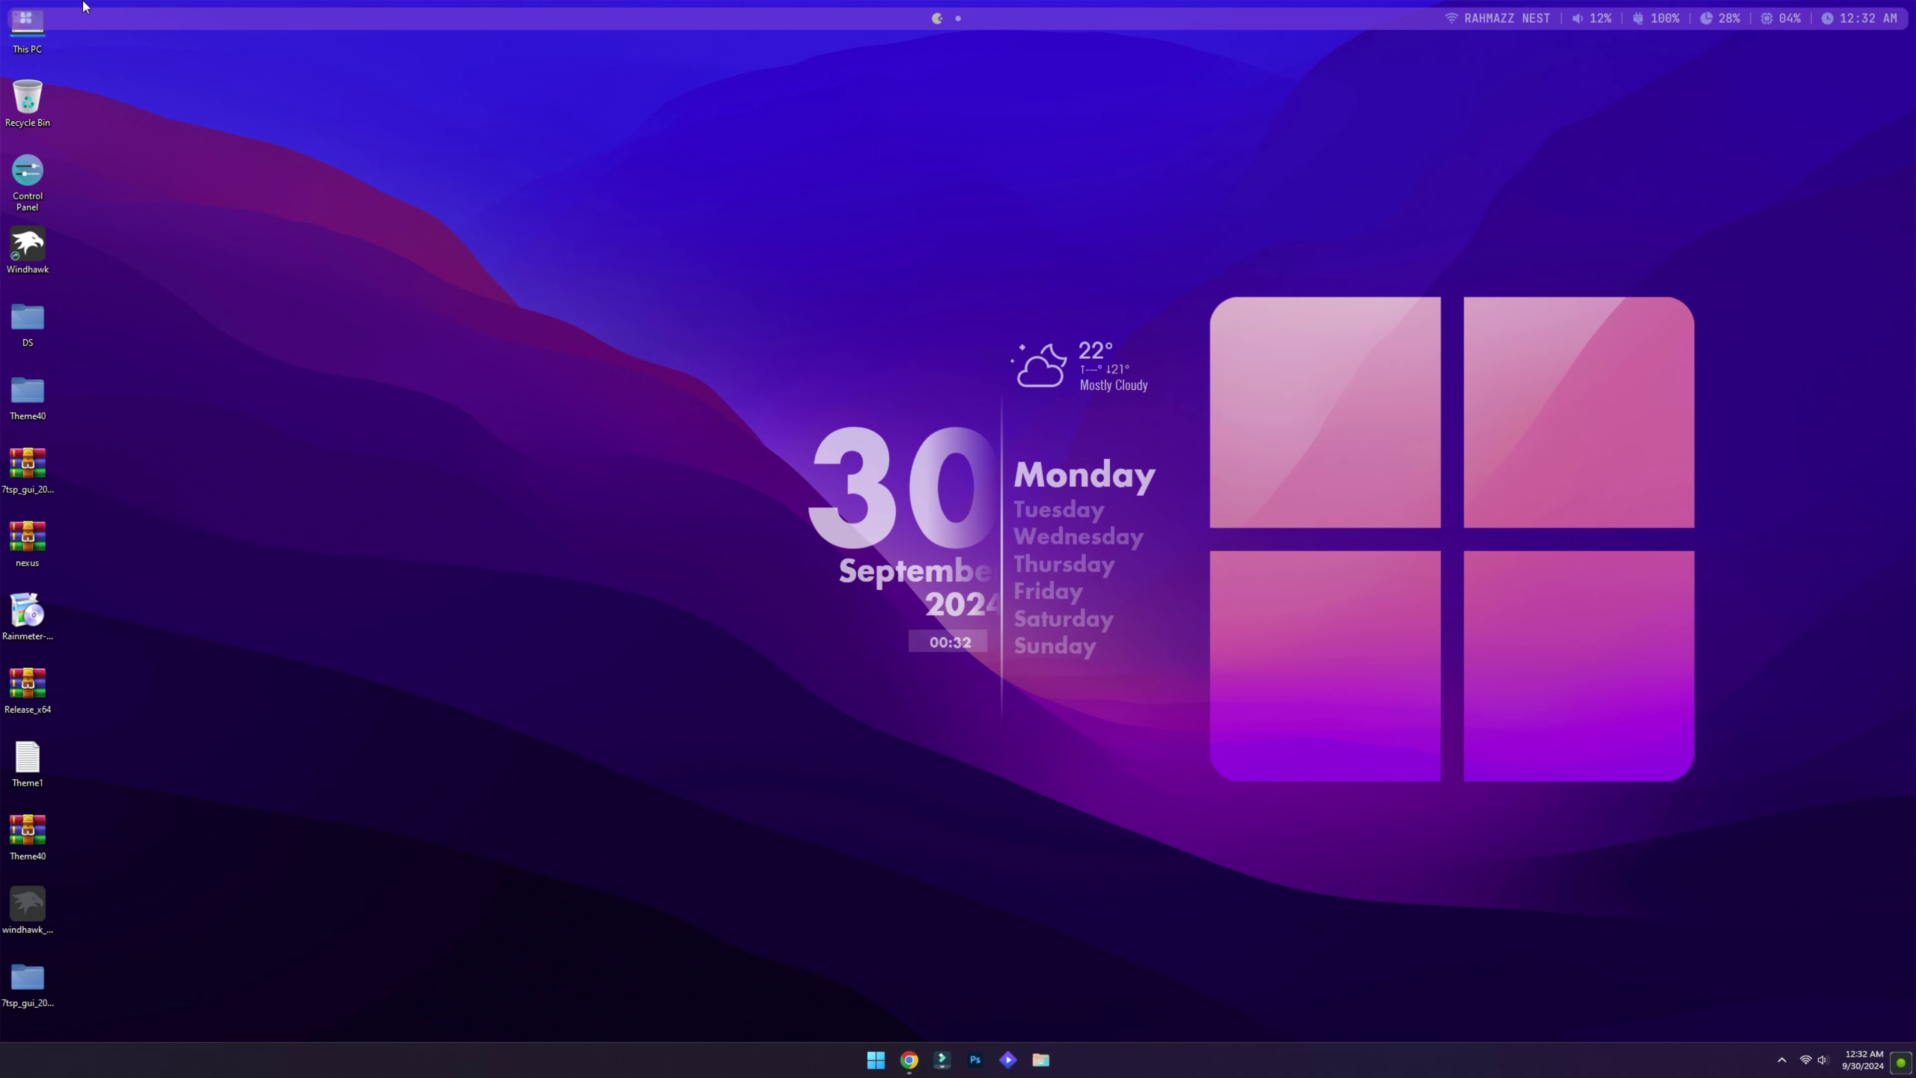
{"action": "left_click", "coordinate": [26, 18]}
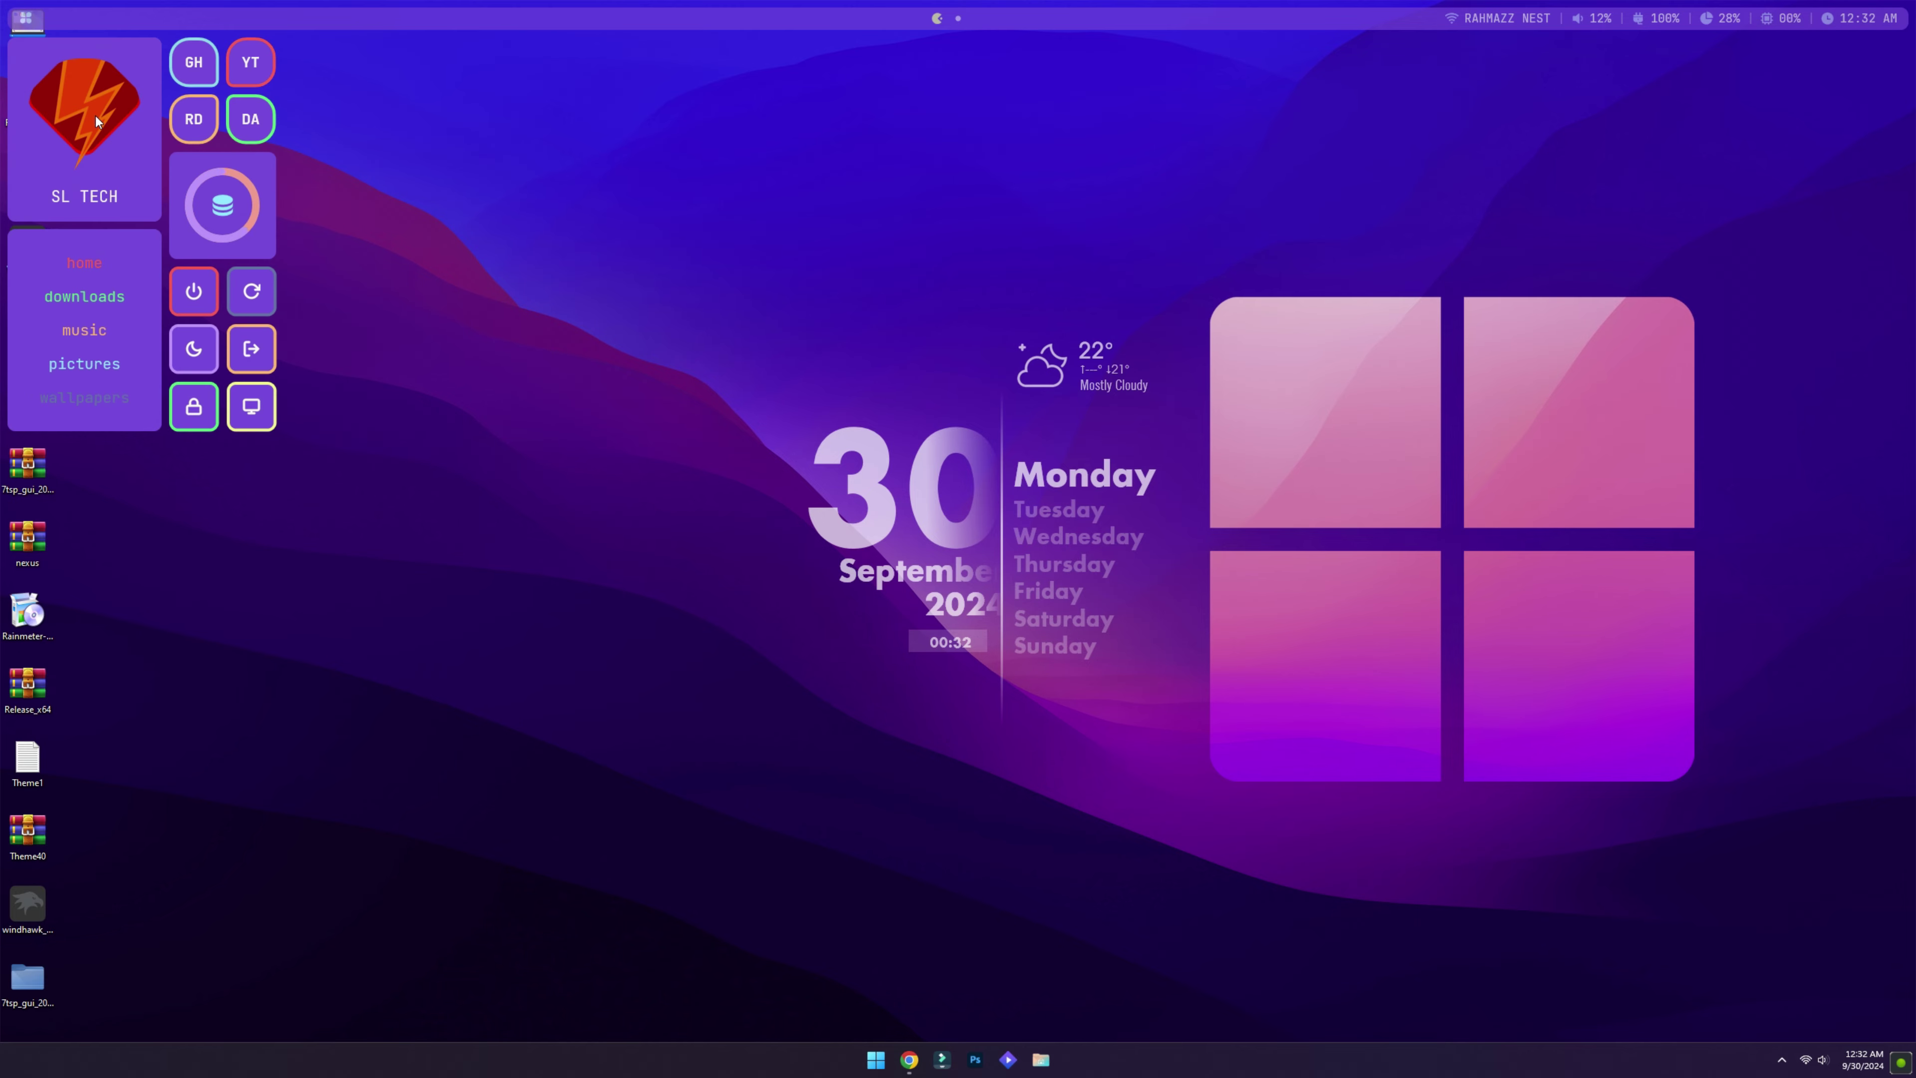
{"action": "left_click", "coordinate": [496, 198]}
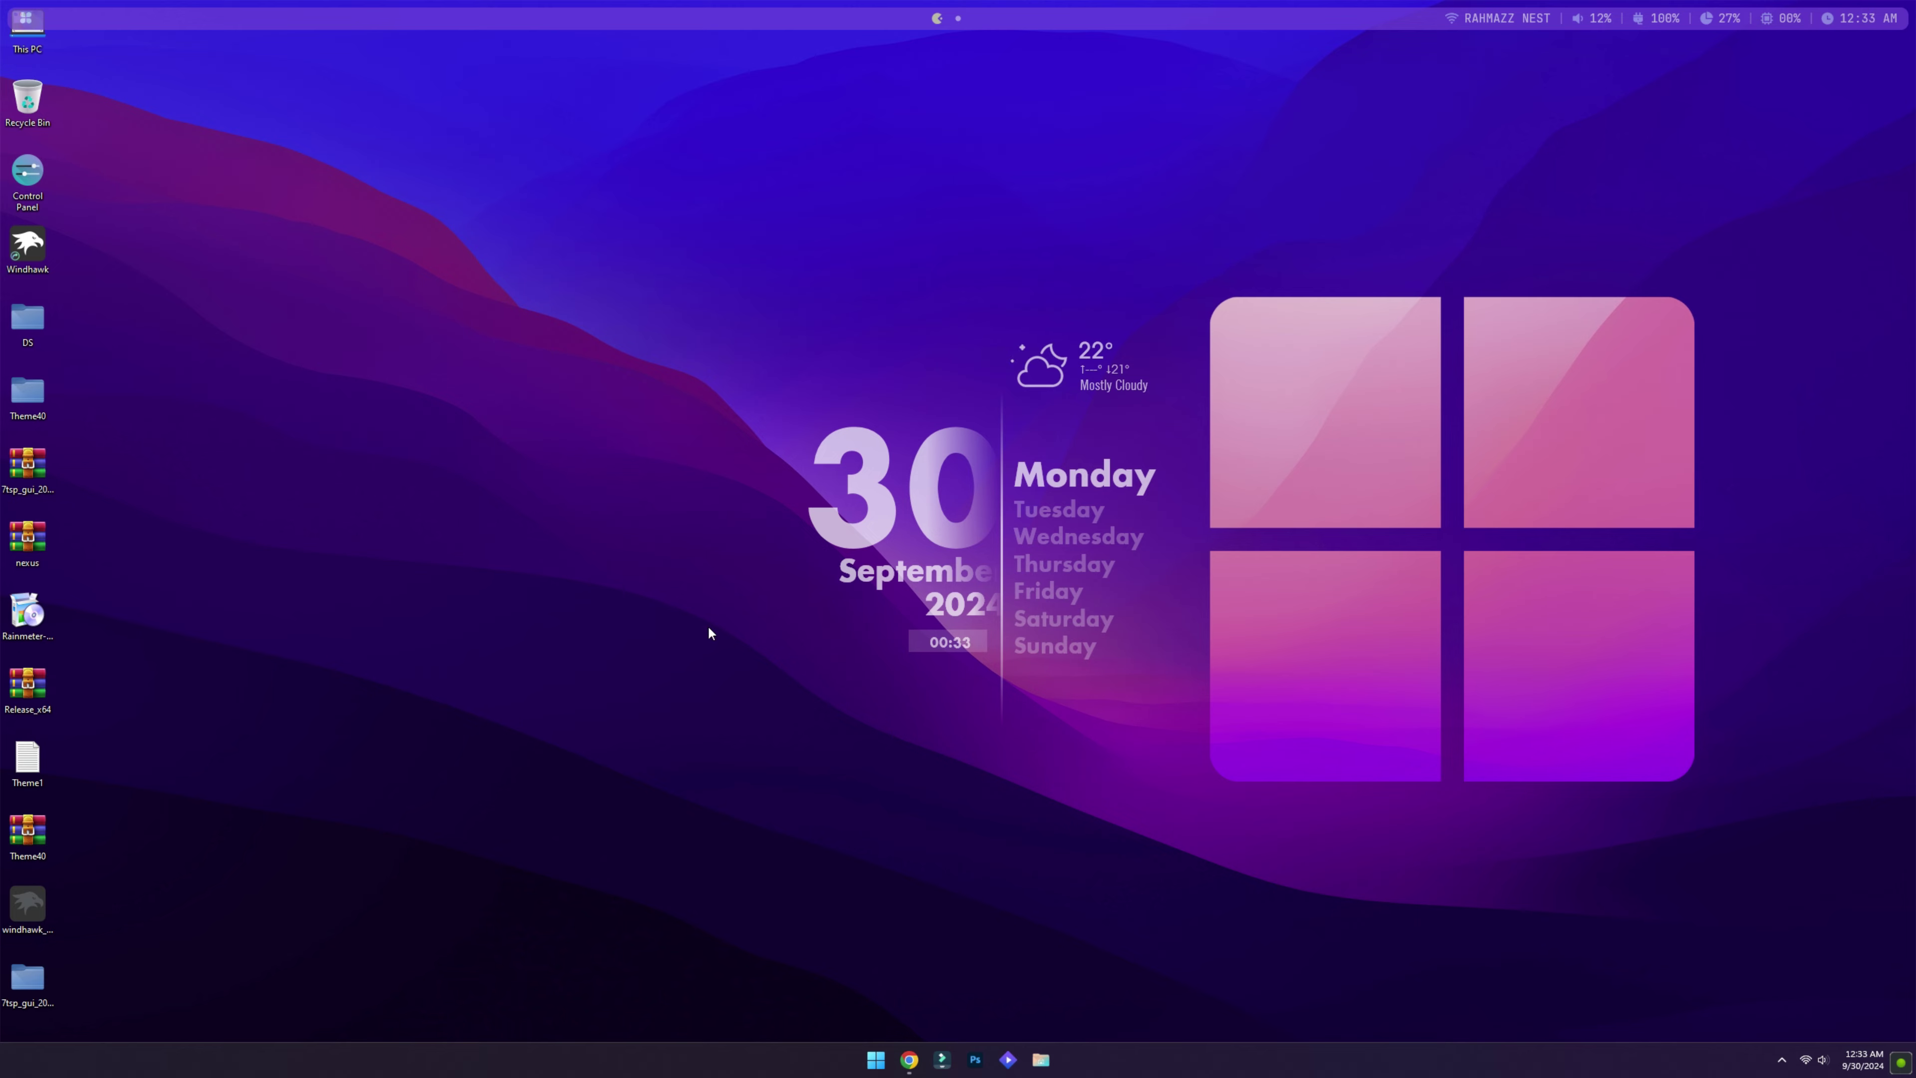
- Copy the Dock folder from Theme40 into the root of WIN11Pro (C:) and close the folder window
{"action": "double_click", "coordinate": [29, 391]}
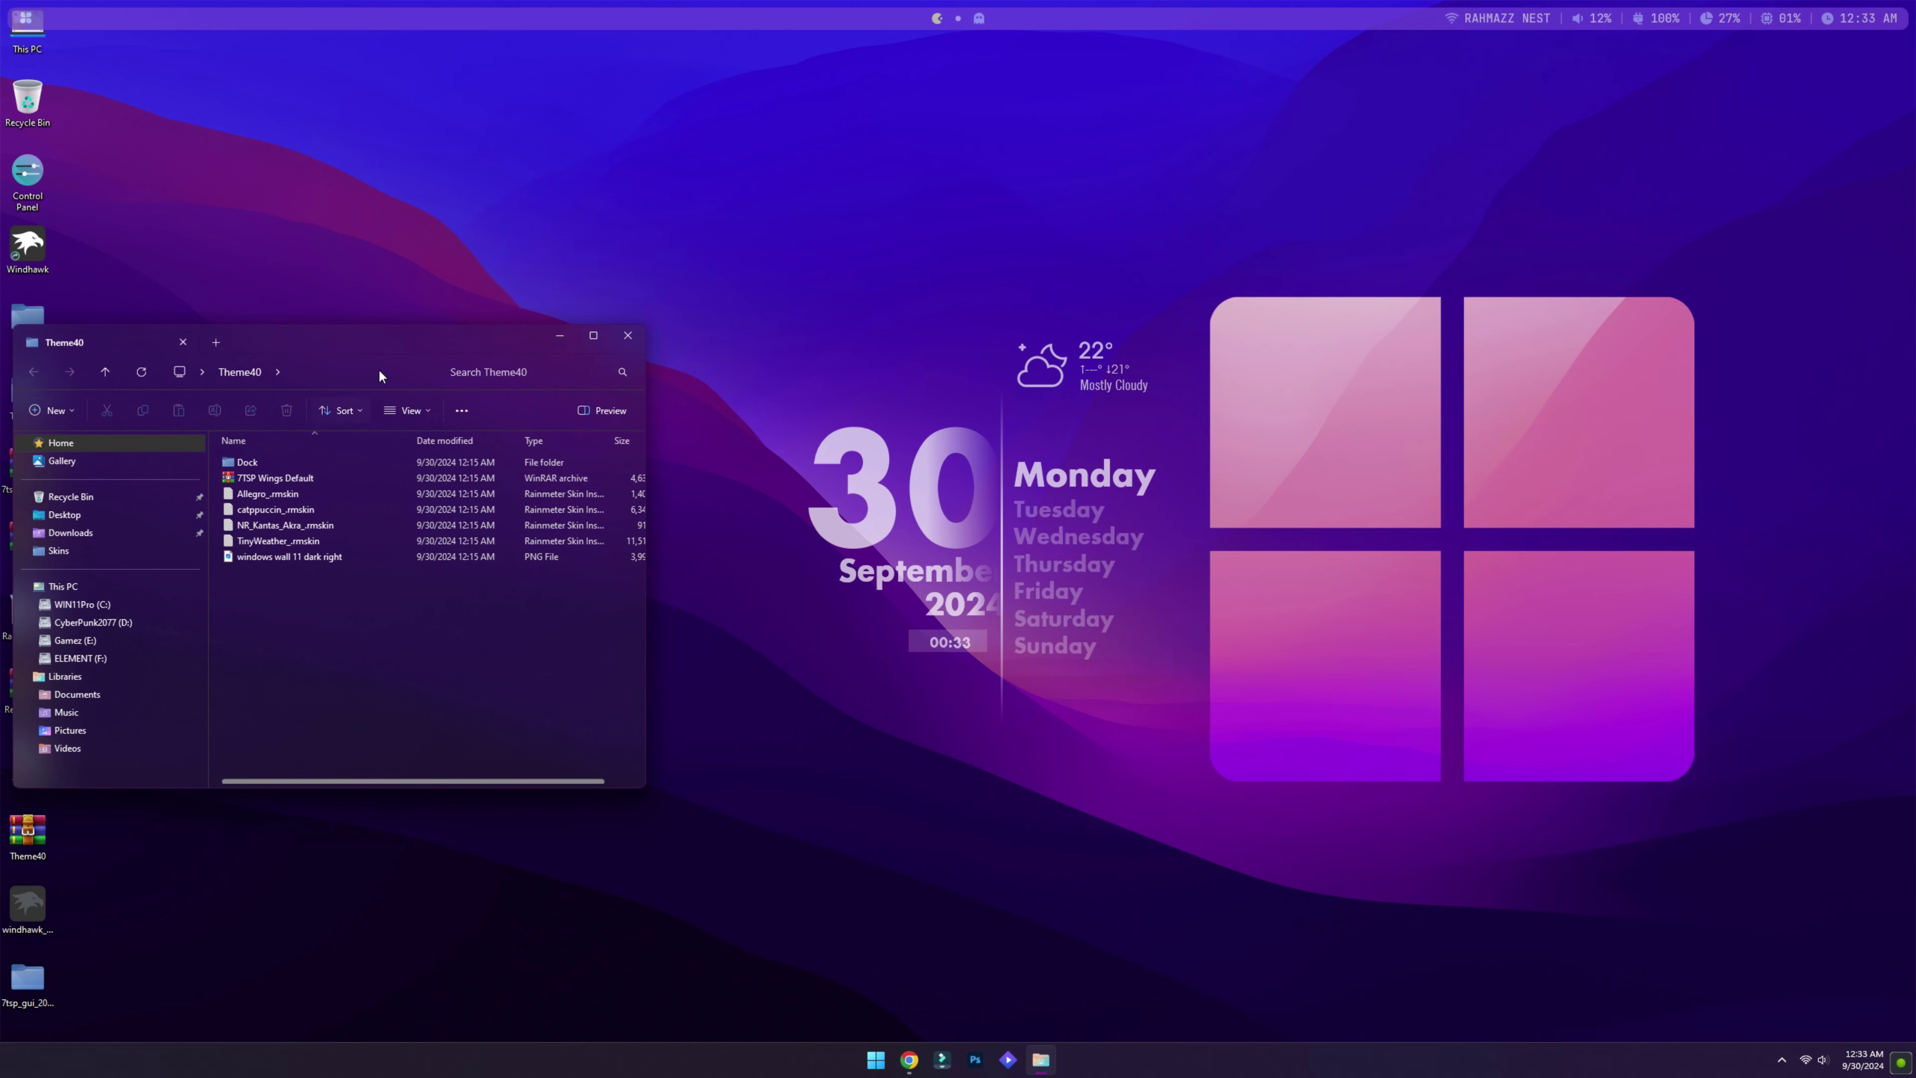
{"action": "left_click_drag", "start_coordinate": [350, 346], "coordinate": [486, 343]}
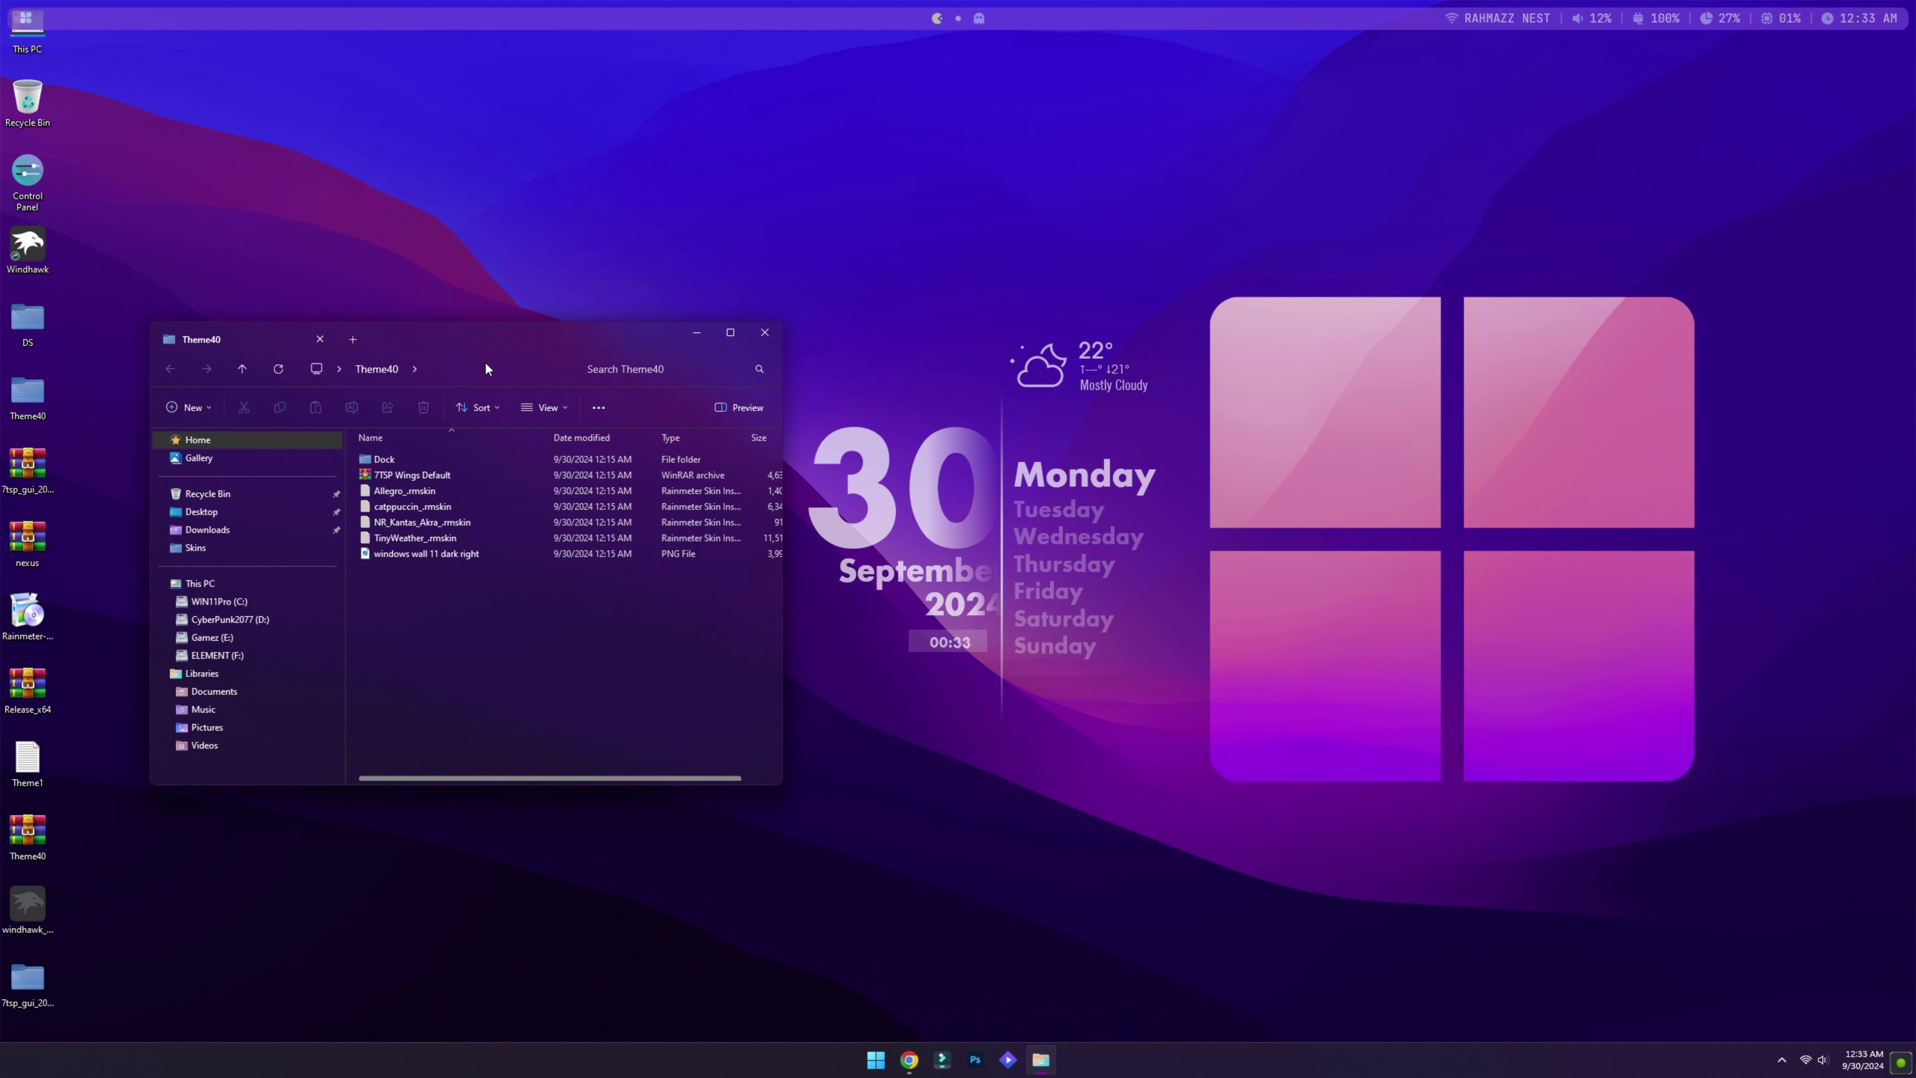
{"action": "right_click", "coordinate": [370, 461]}
{"action": "key", "text": "Escape"}
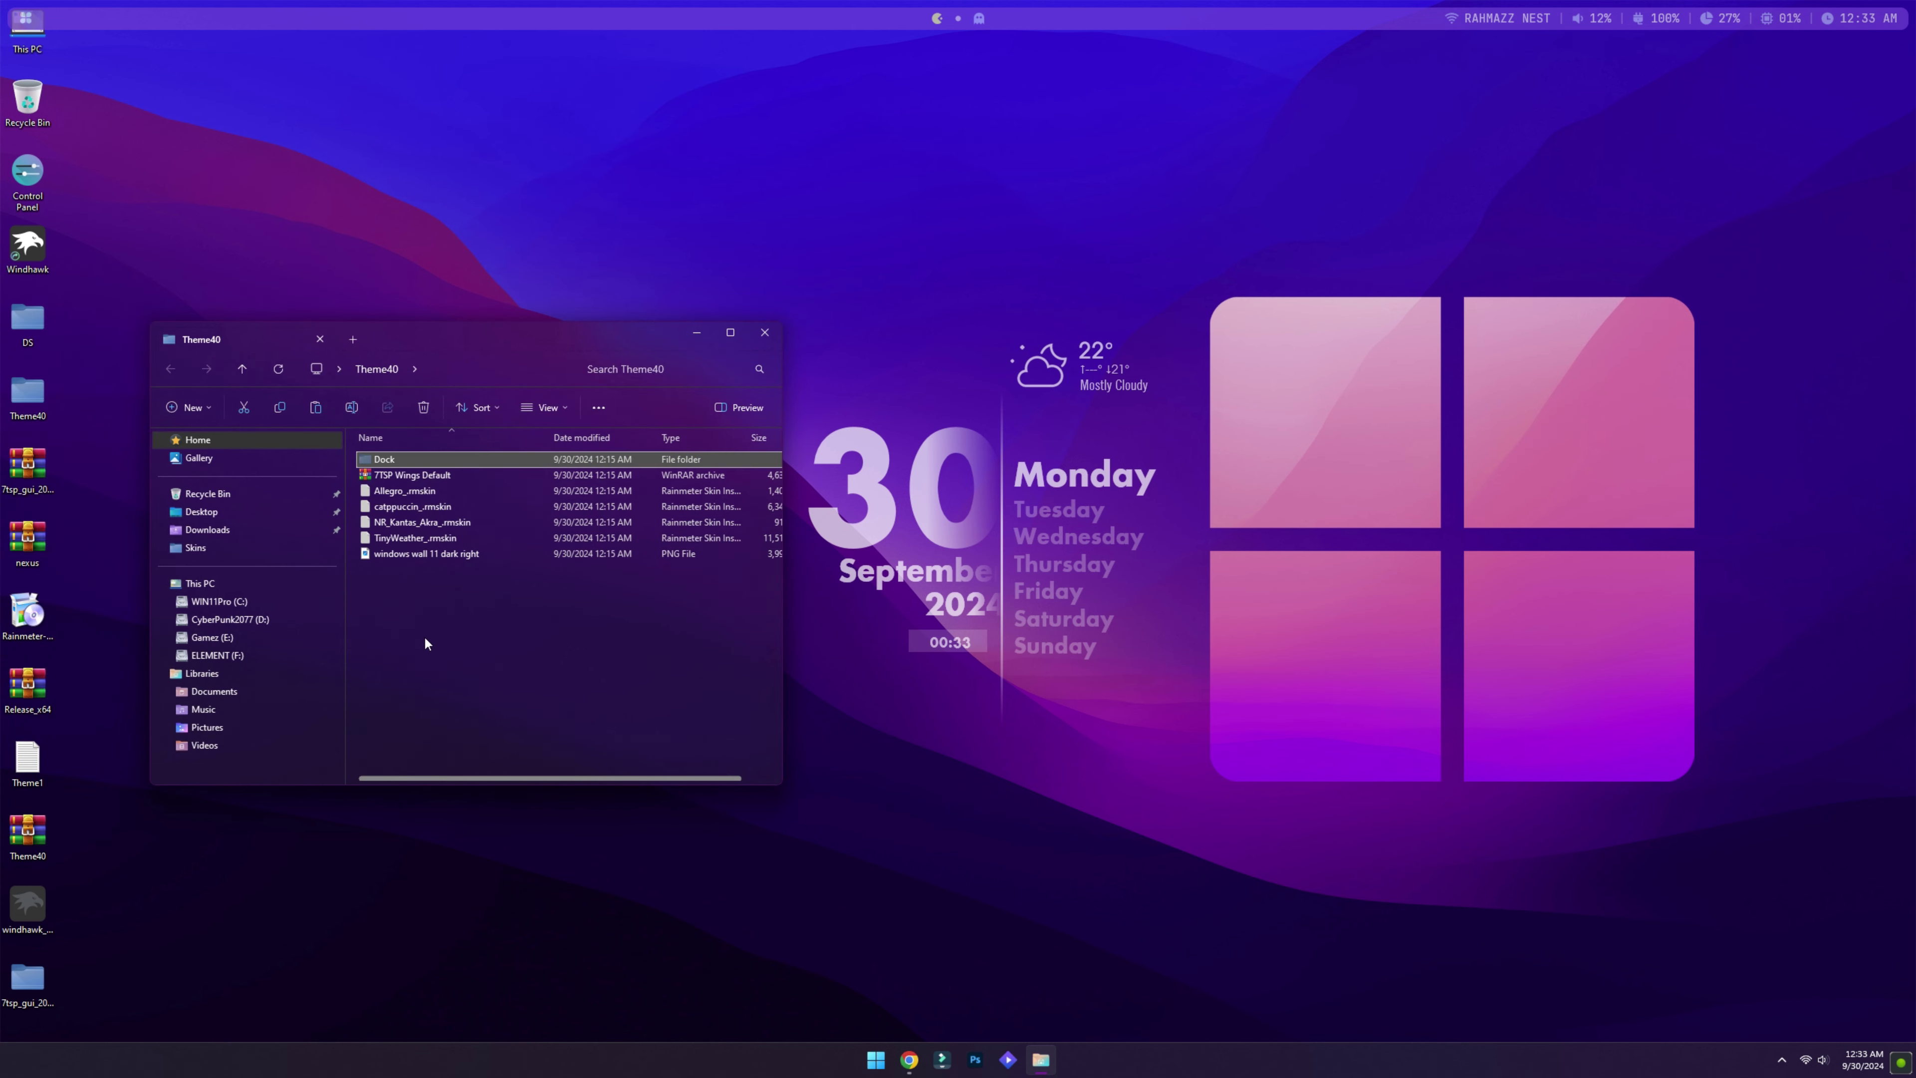
{"action": "left_click", "coordinate": [202, 586]}
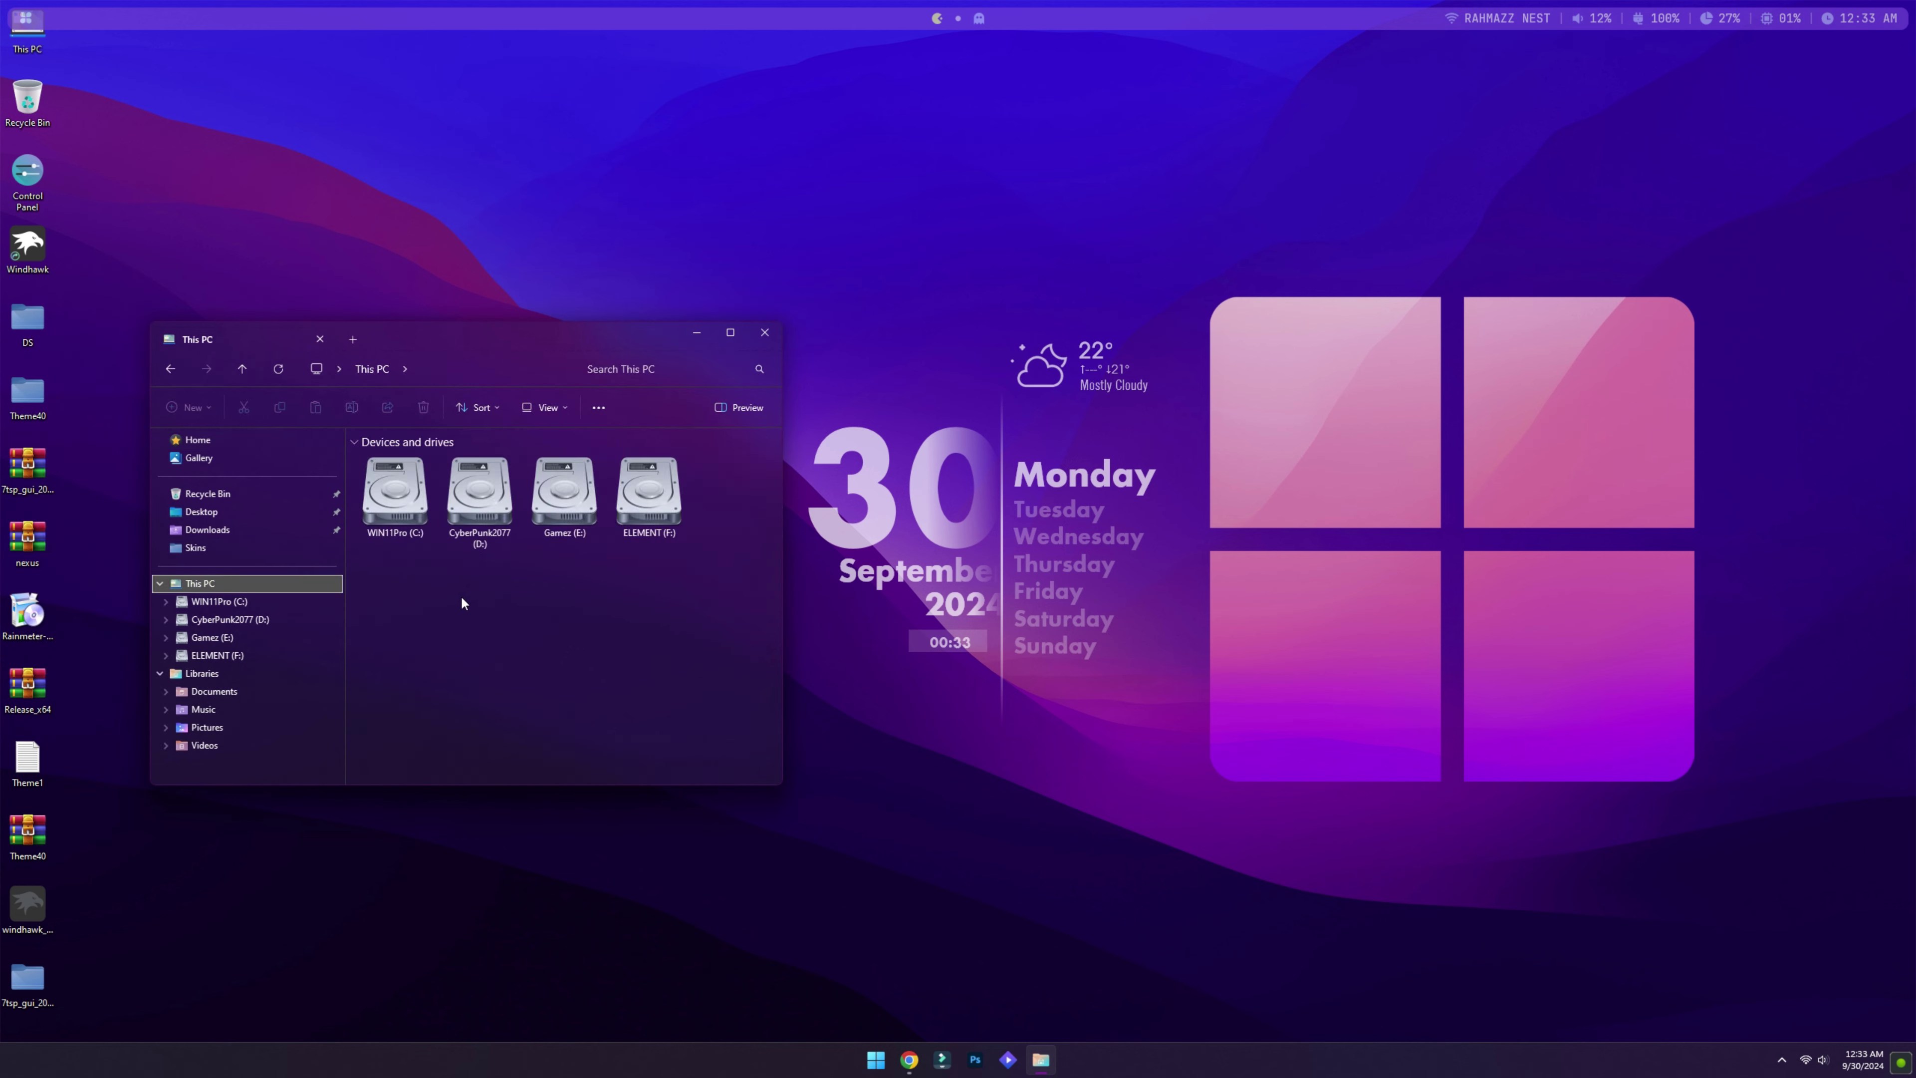
{"action": "double_click", "coordinate": [402, 510]}
{"action": "right_click", "coordinate": [470, 660]}
{"action": "left_click", "coordinate": [482, 669]}
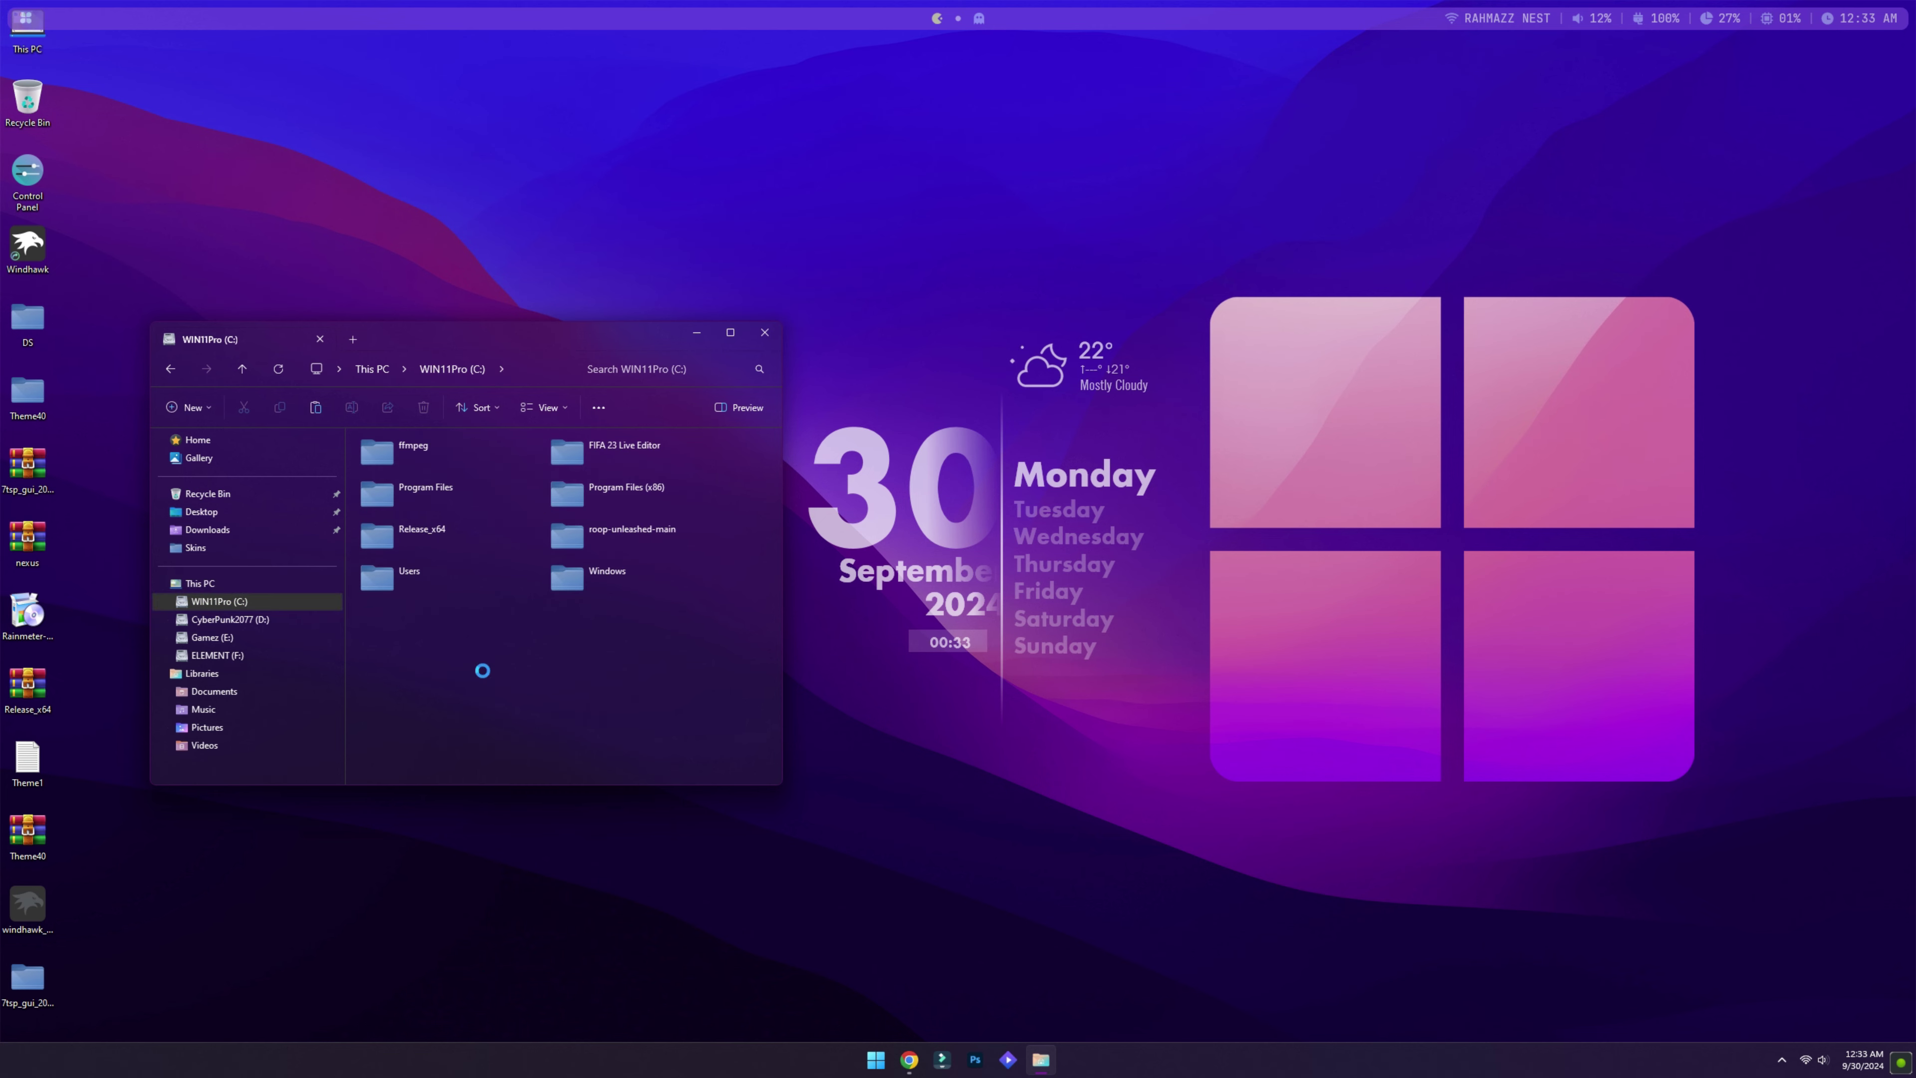
{"action": "left_click", "coordinate": [765, 332]}
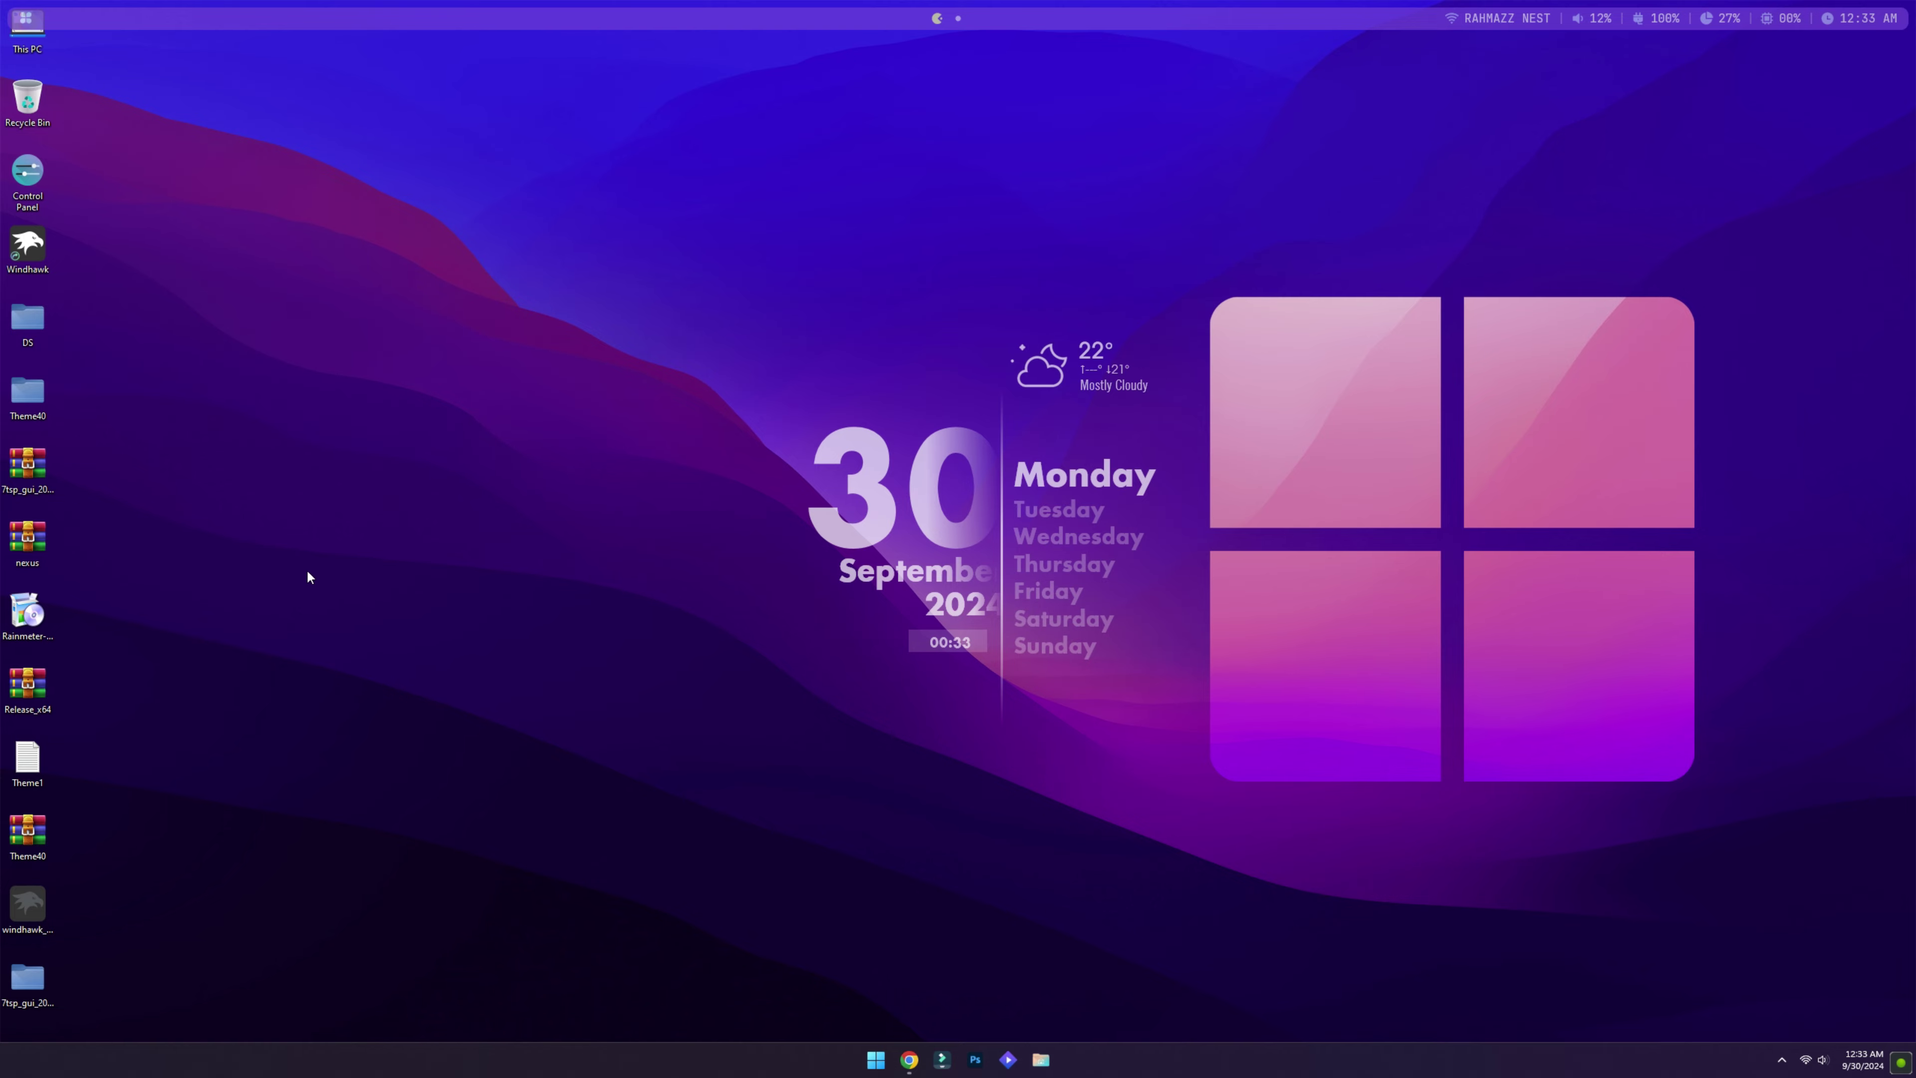
- Run NexusSetup.exe from the nexus archive, allow it to make changes, and choose English as the setup language
{"action": "double_click", "coordinate": [27, 537]}
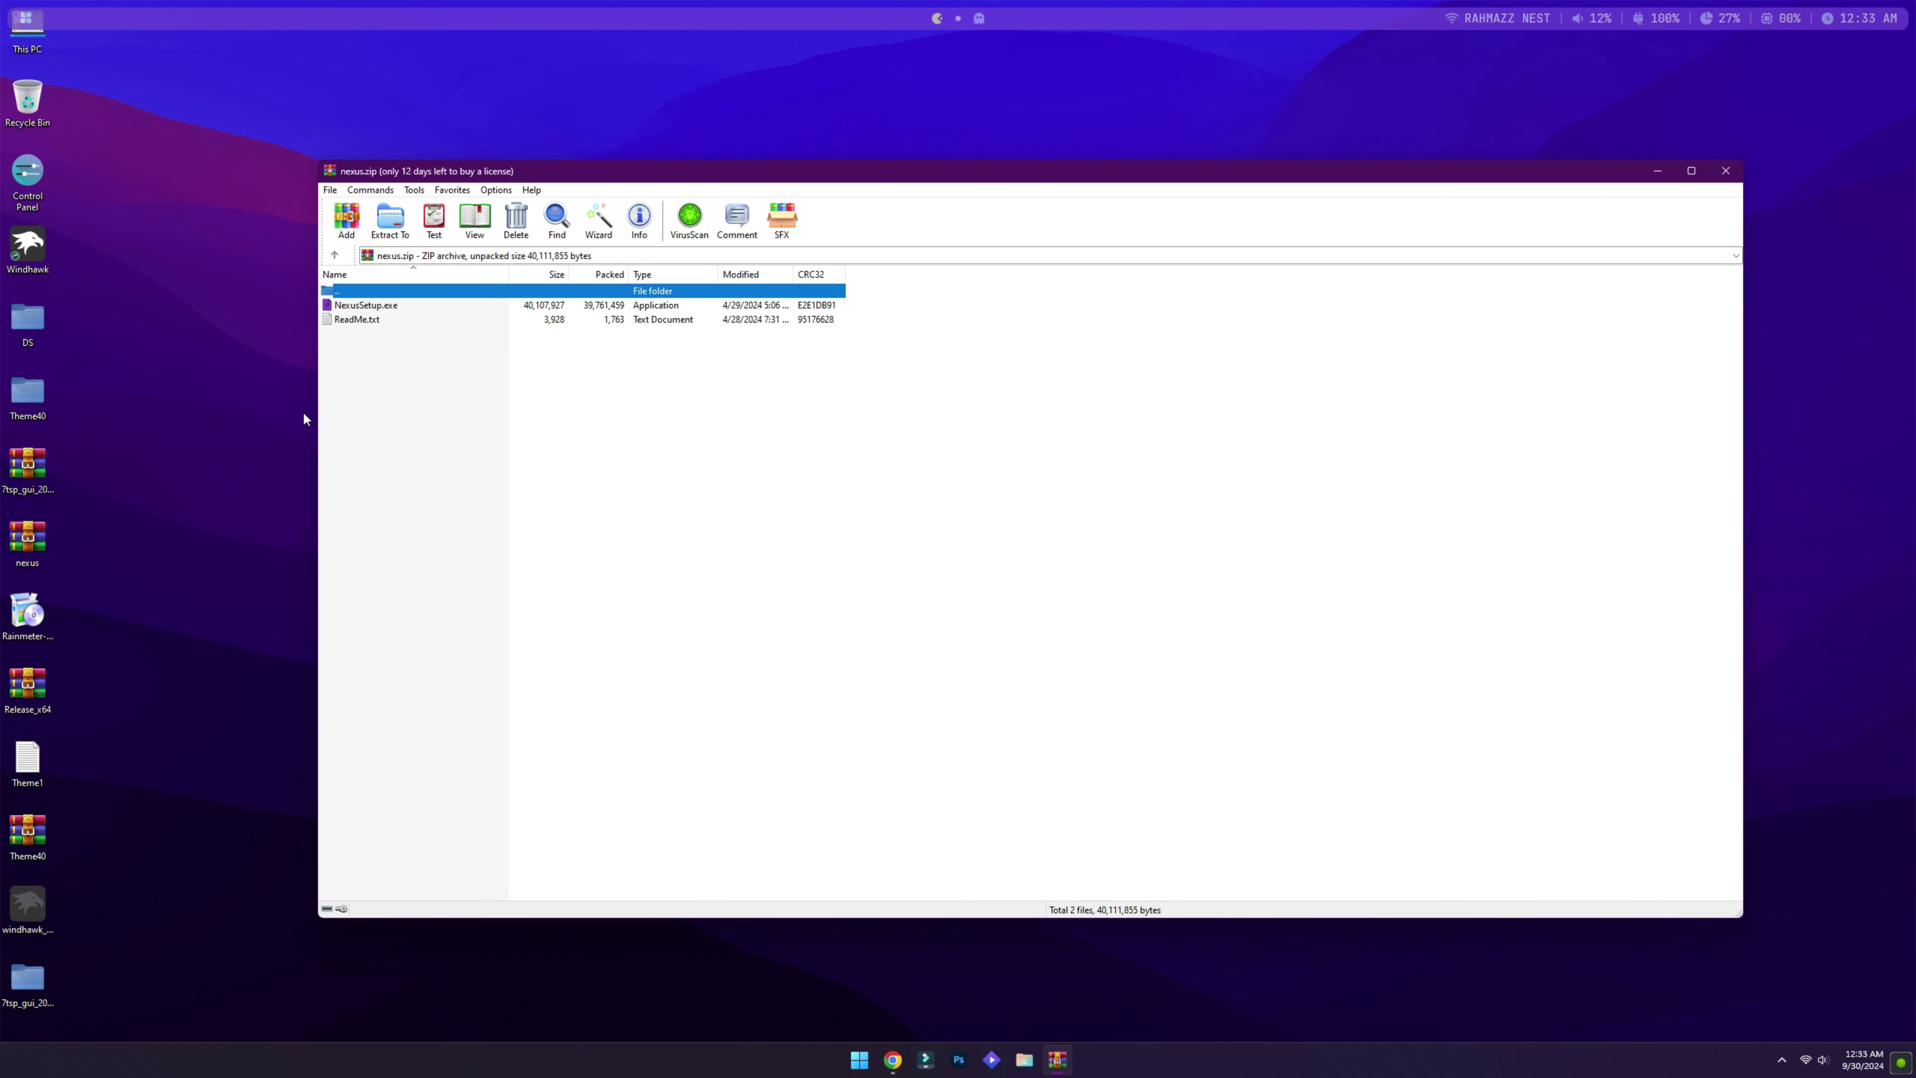
{"action": "double_click", "coordinate": [380, 308]}
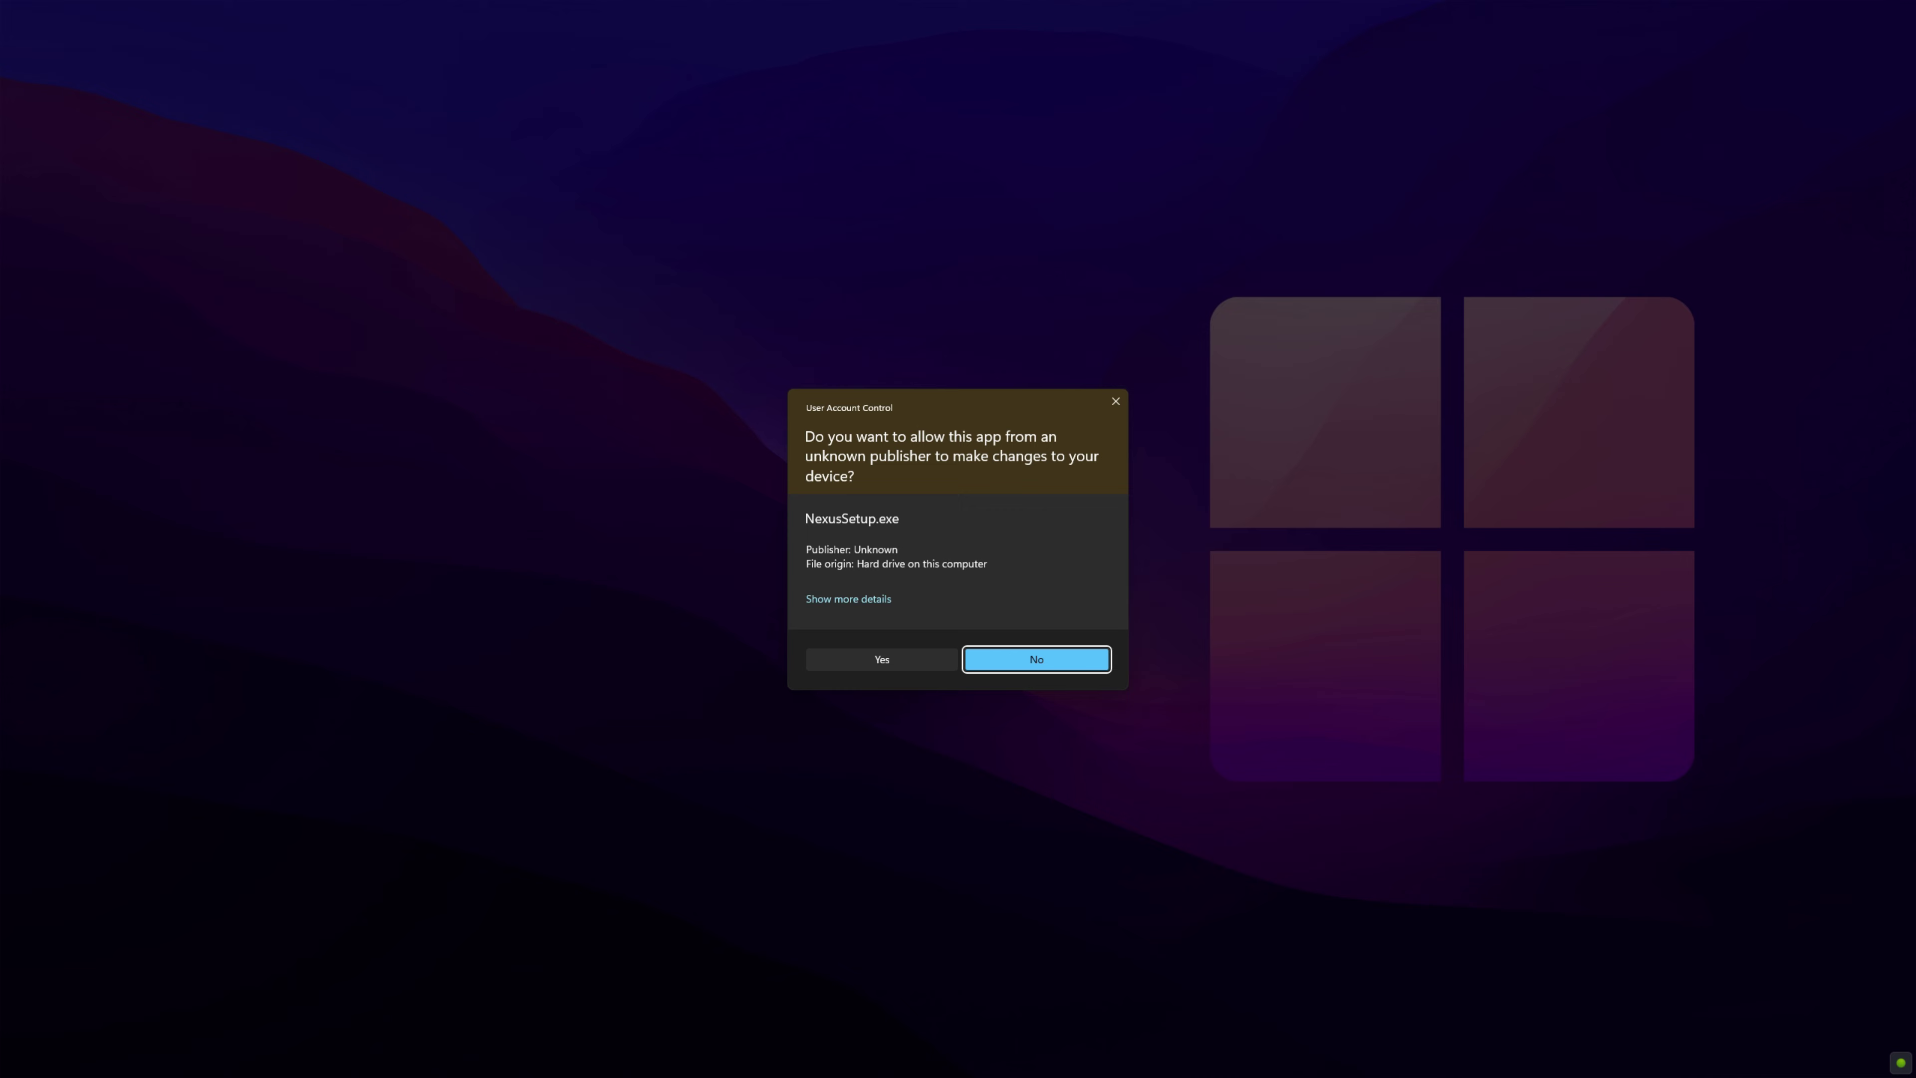
{"action": "left_click", "coordinate": [898, 657]}
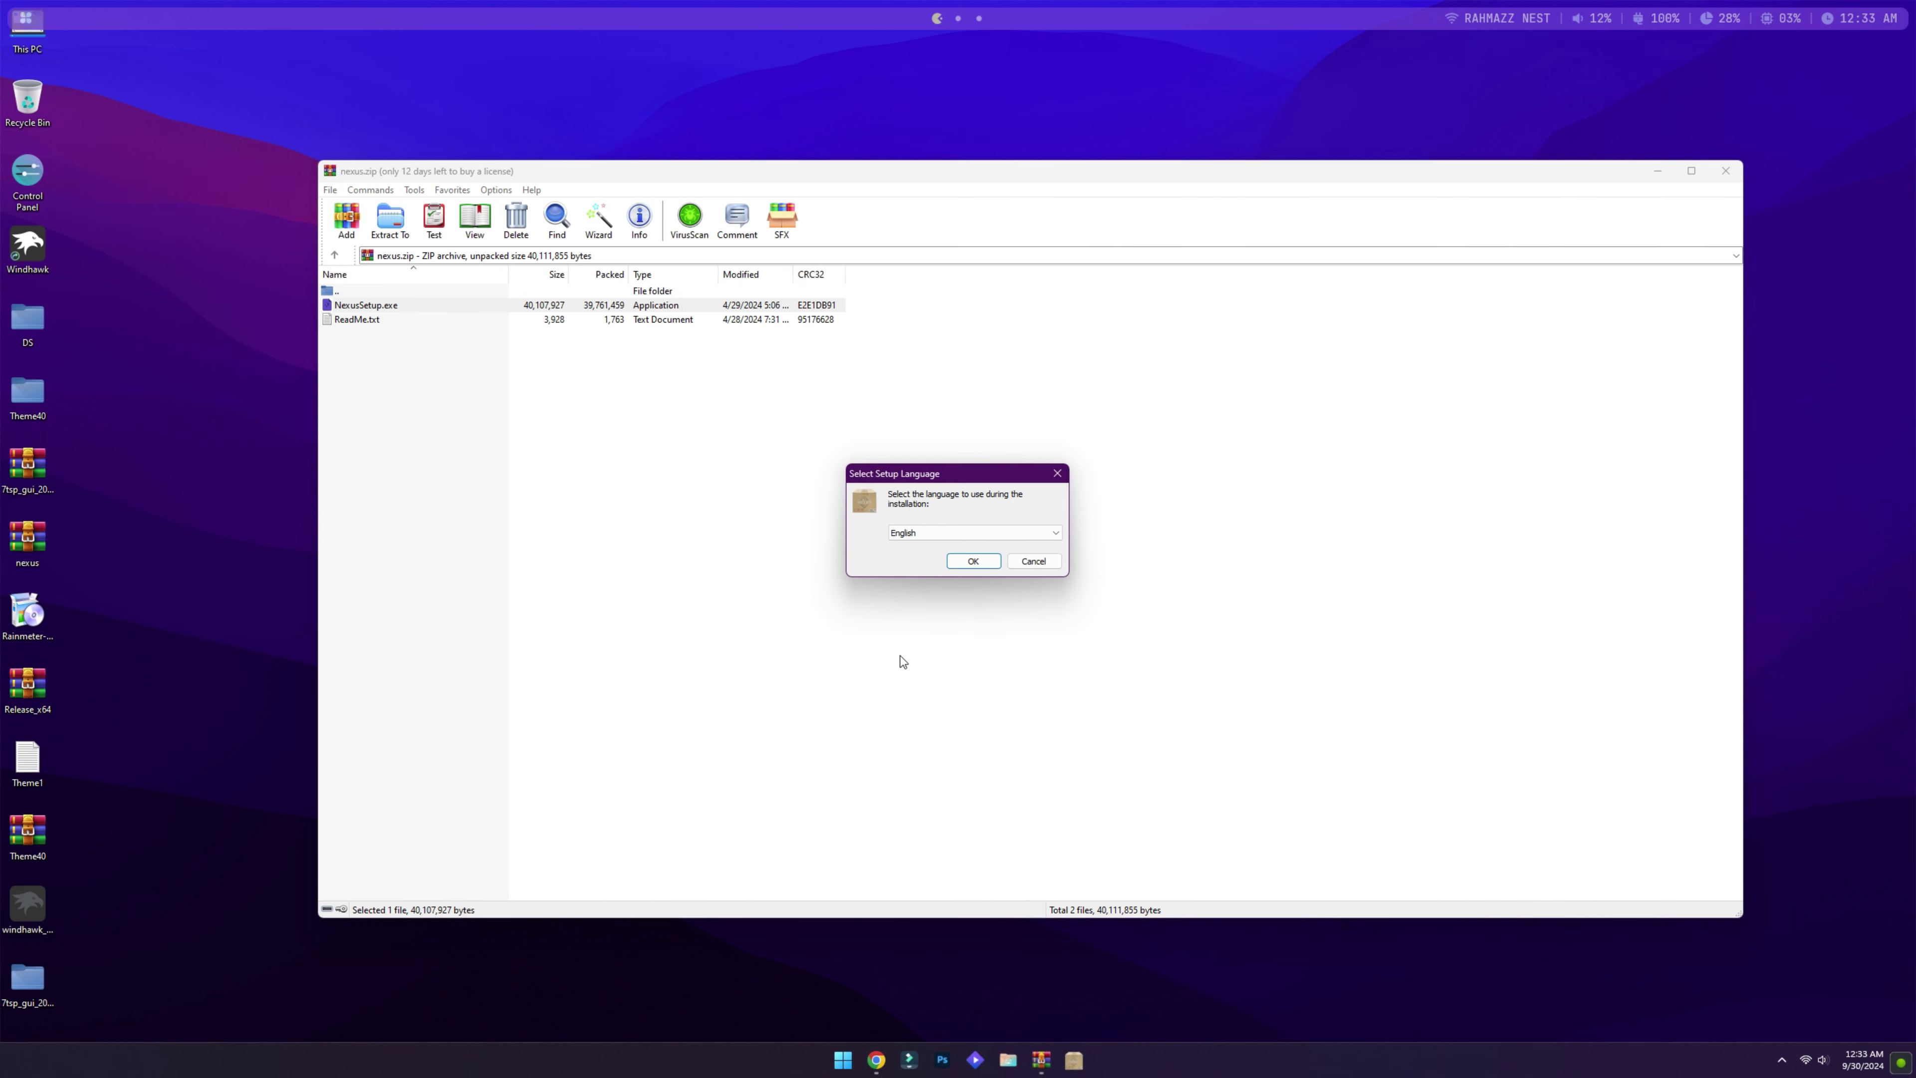
{"action": "left_click", "coordinate": [975, 558]}
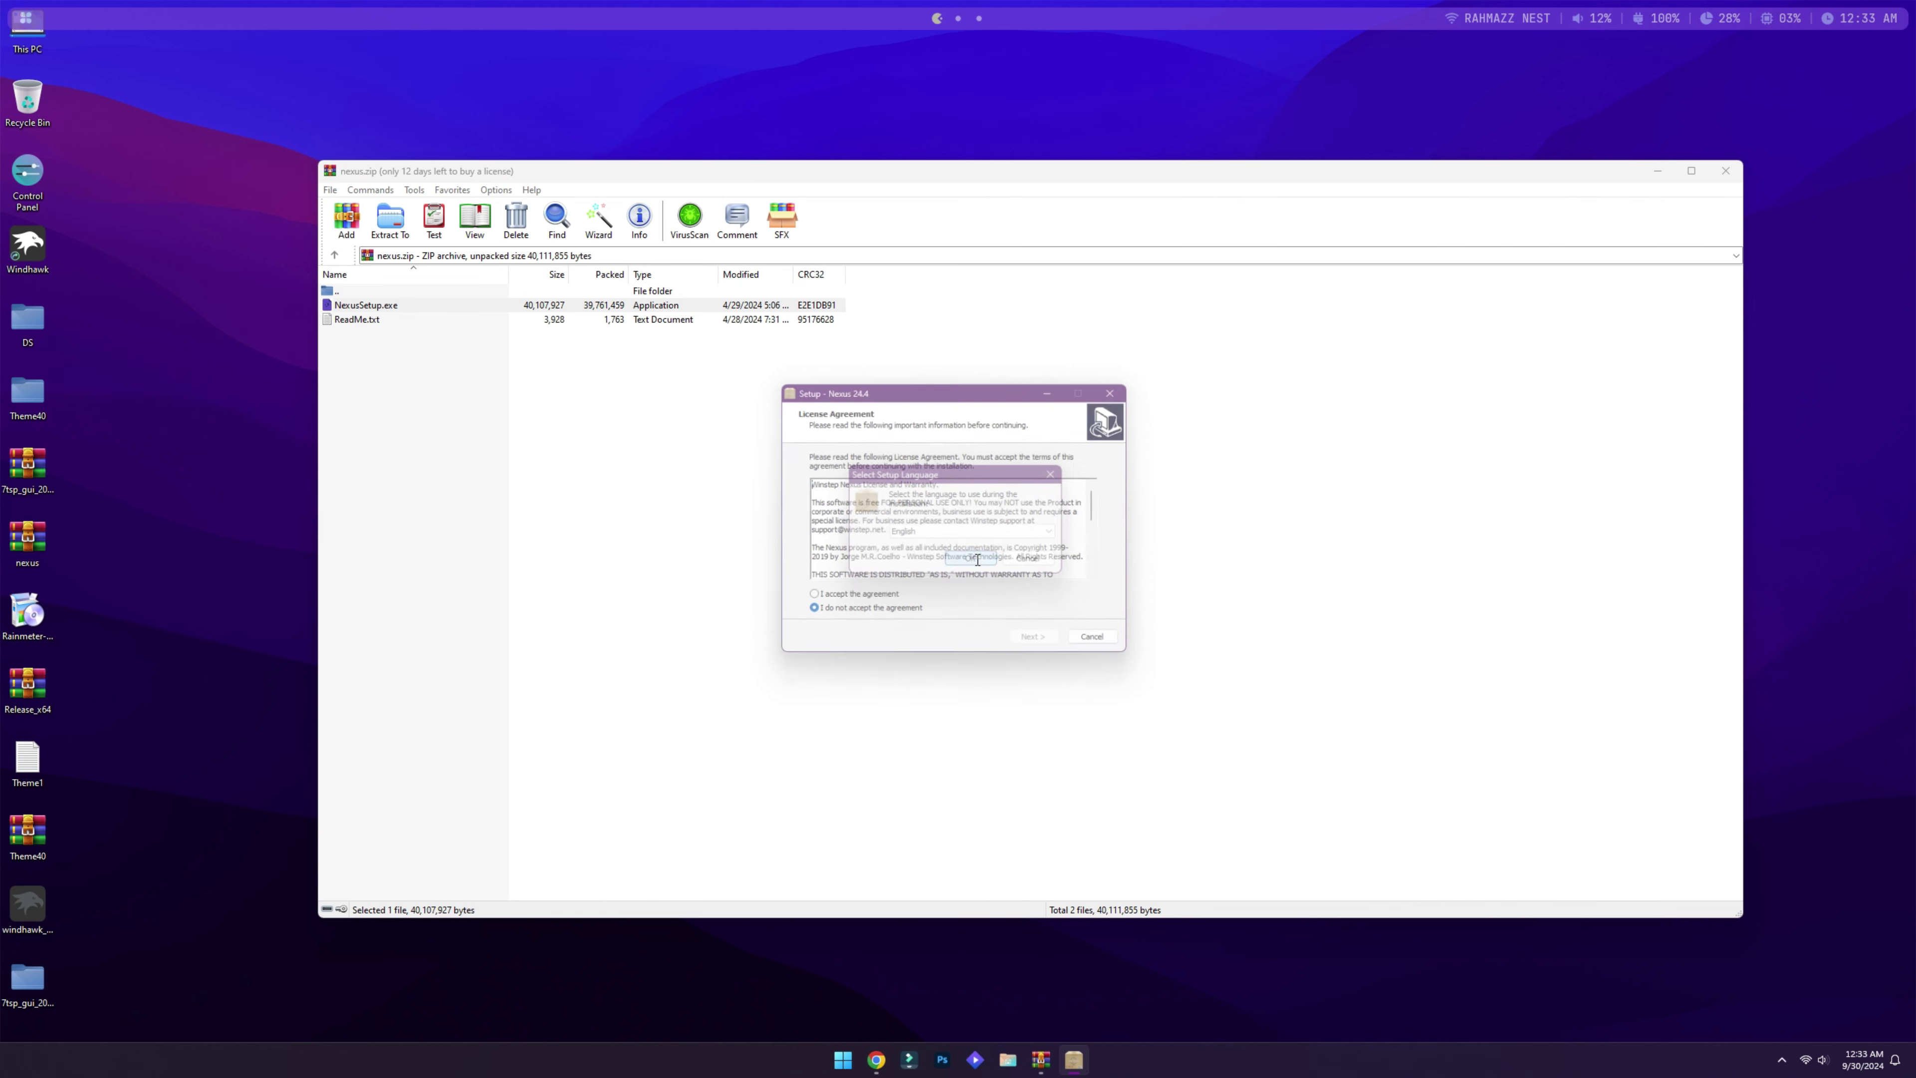
- Accept the licence agreement, install Nexus 24.4 with the default folders, launch it, and close the archive
{"action": "left_click", "coordinate": [855, 595]}
{"action": "left_click", "coordinate": [1041, 639]}
{"action": "left_click", "coordinate": [1065, 649]}
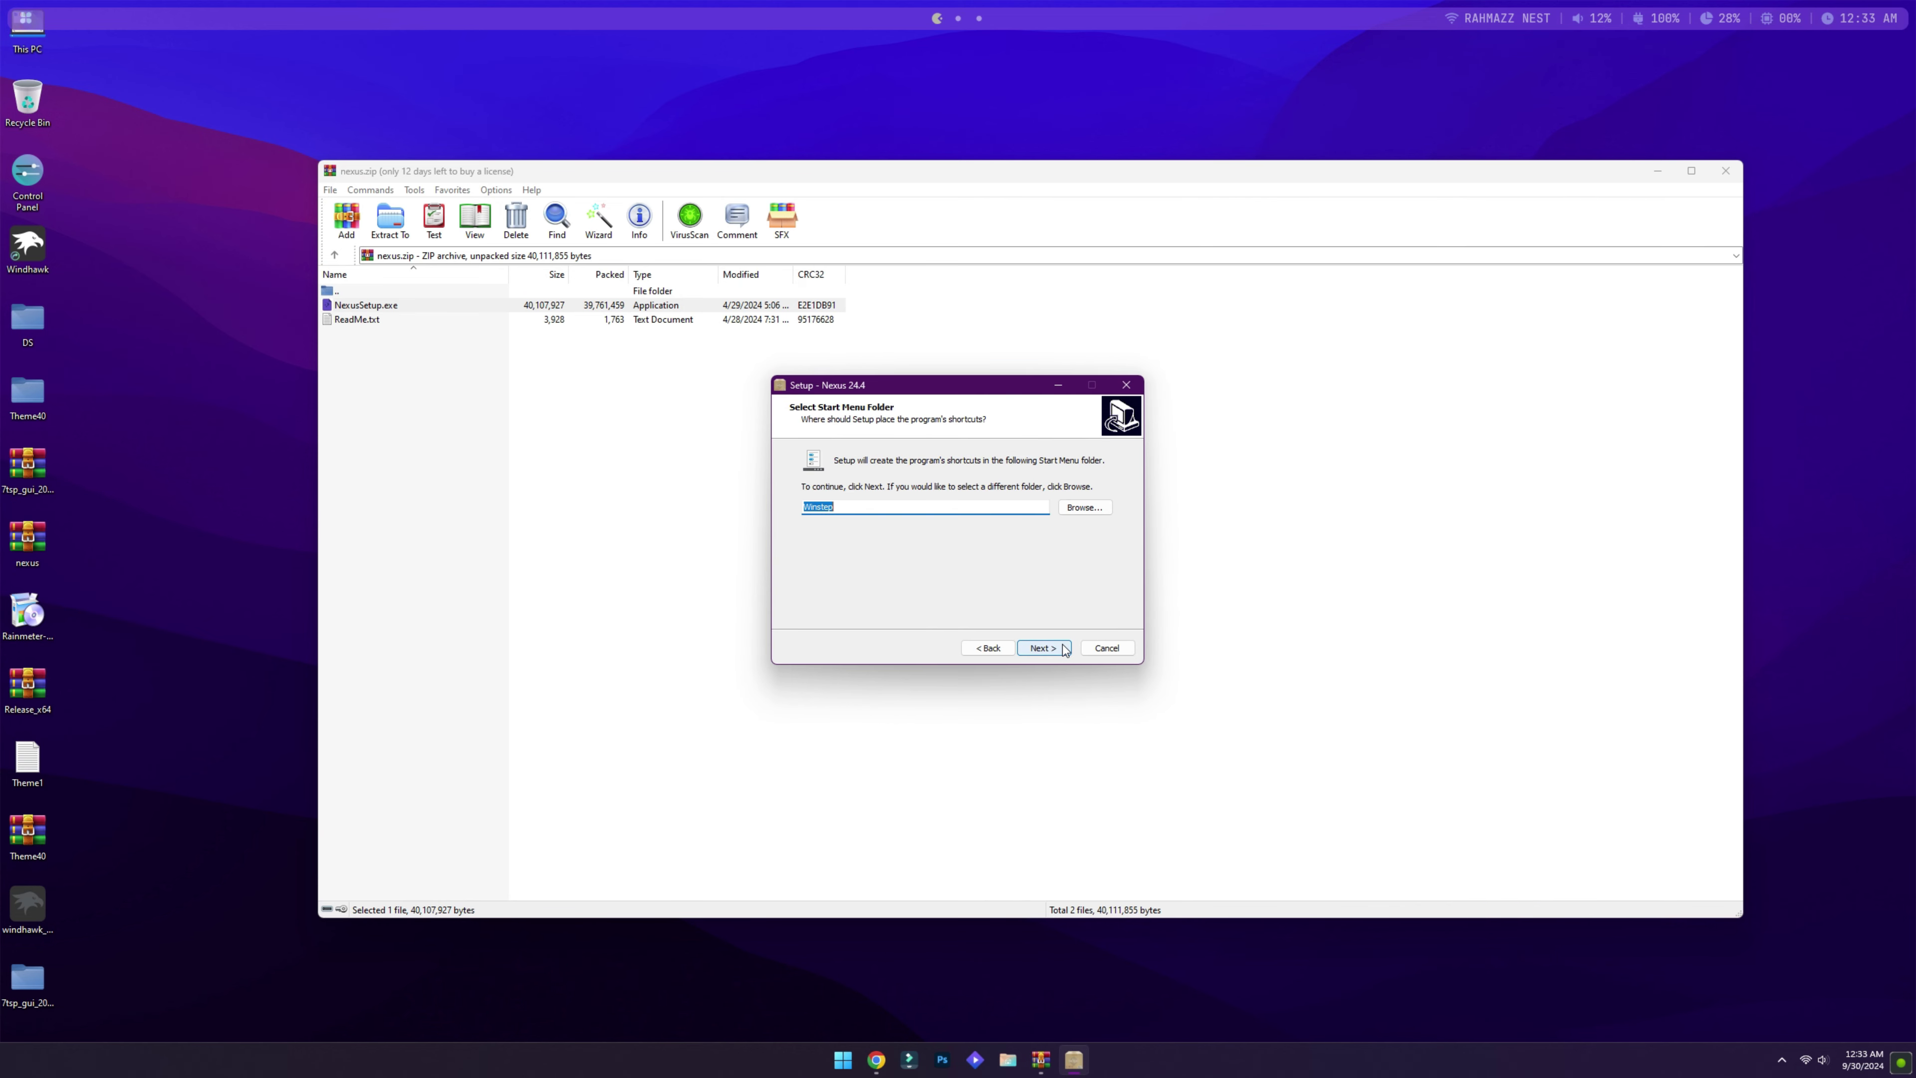
{"action": "left_click", "coordinate": [1066, 649]}
{"action": "left_click", "coordinate": [1065, 649]}
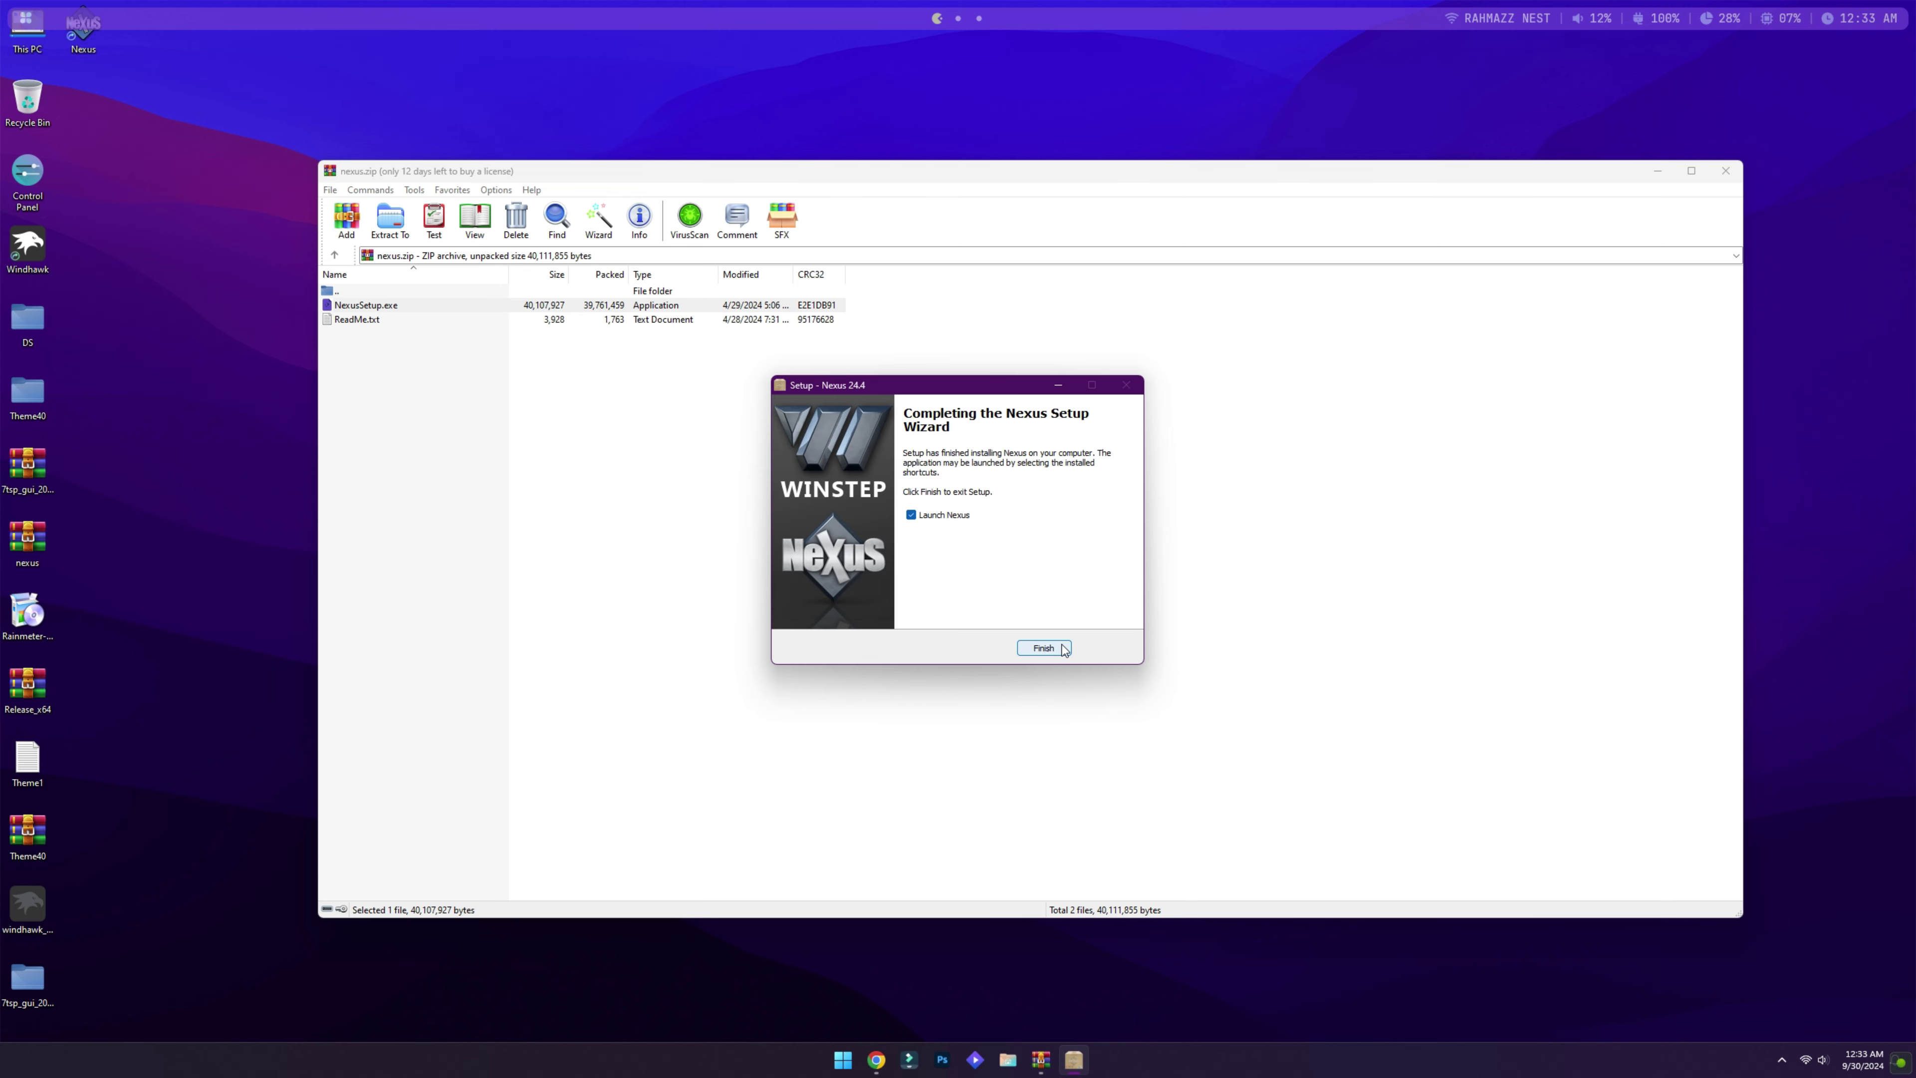
{"action": "left_click", "coordinate": [1064, 648]}
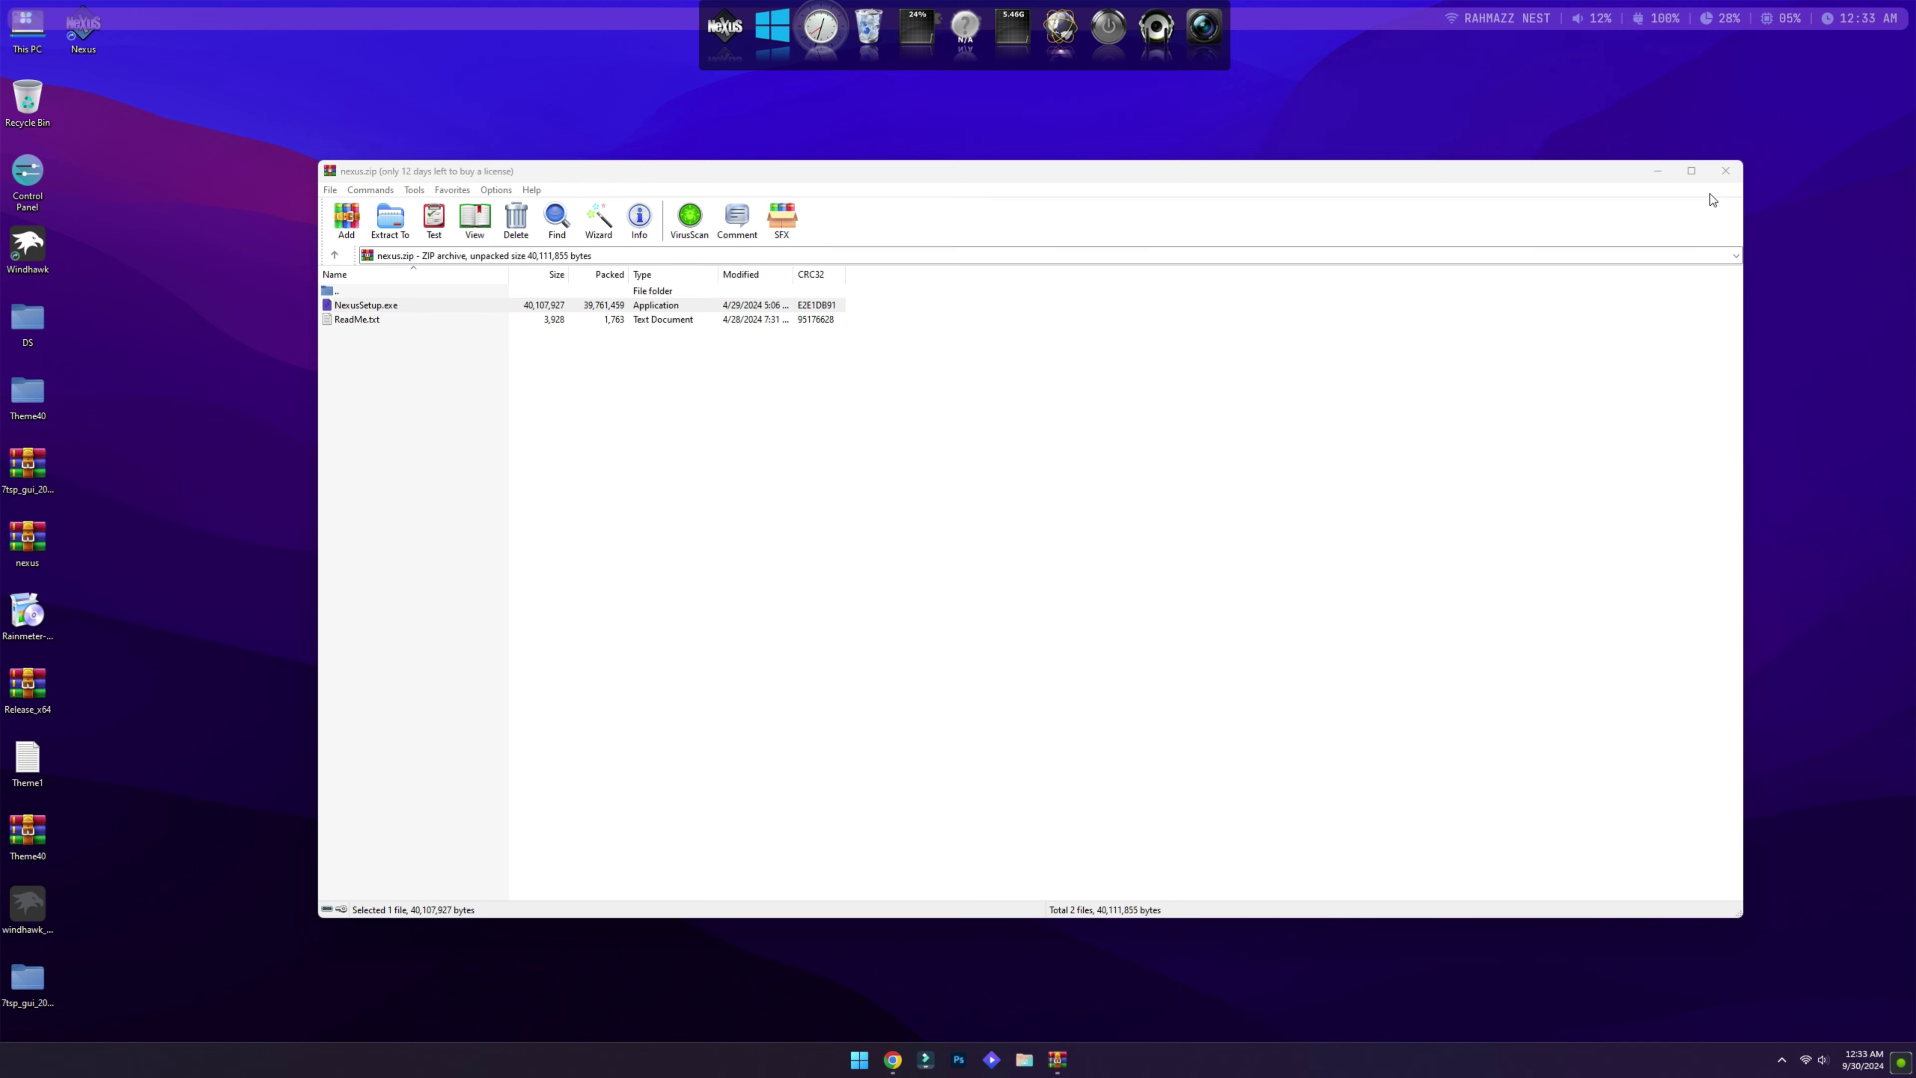
{"action": "left_click", "coordinate": [1725, 172]}
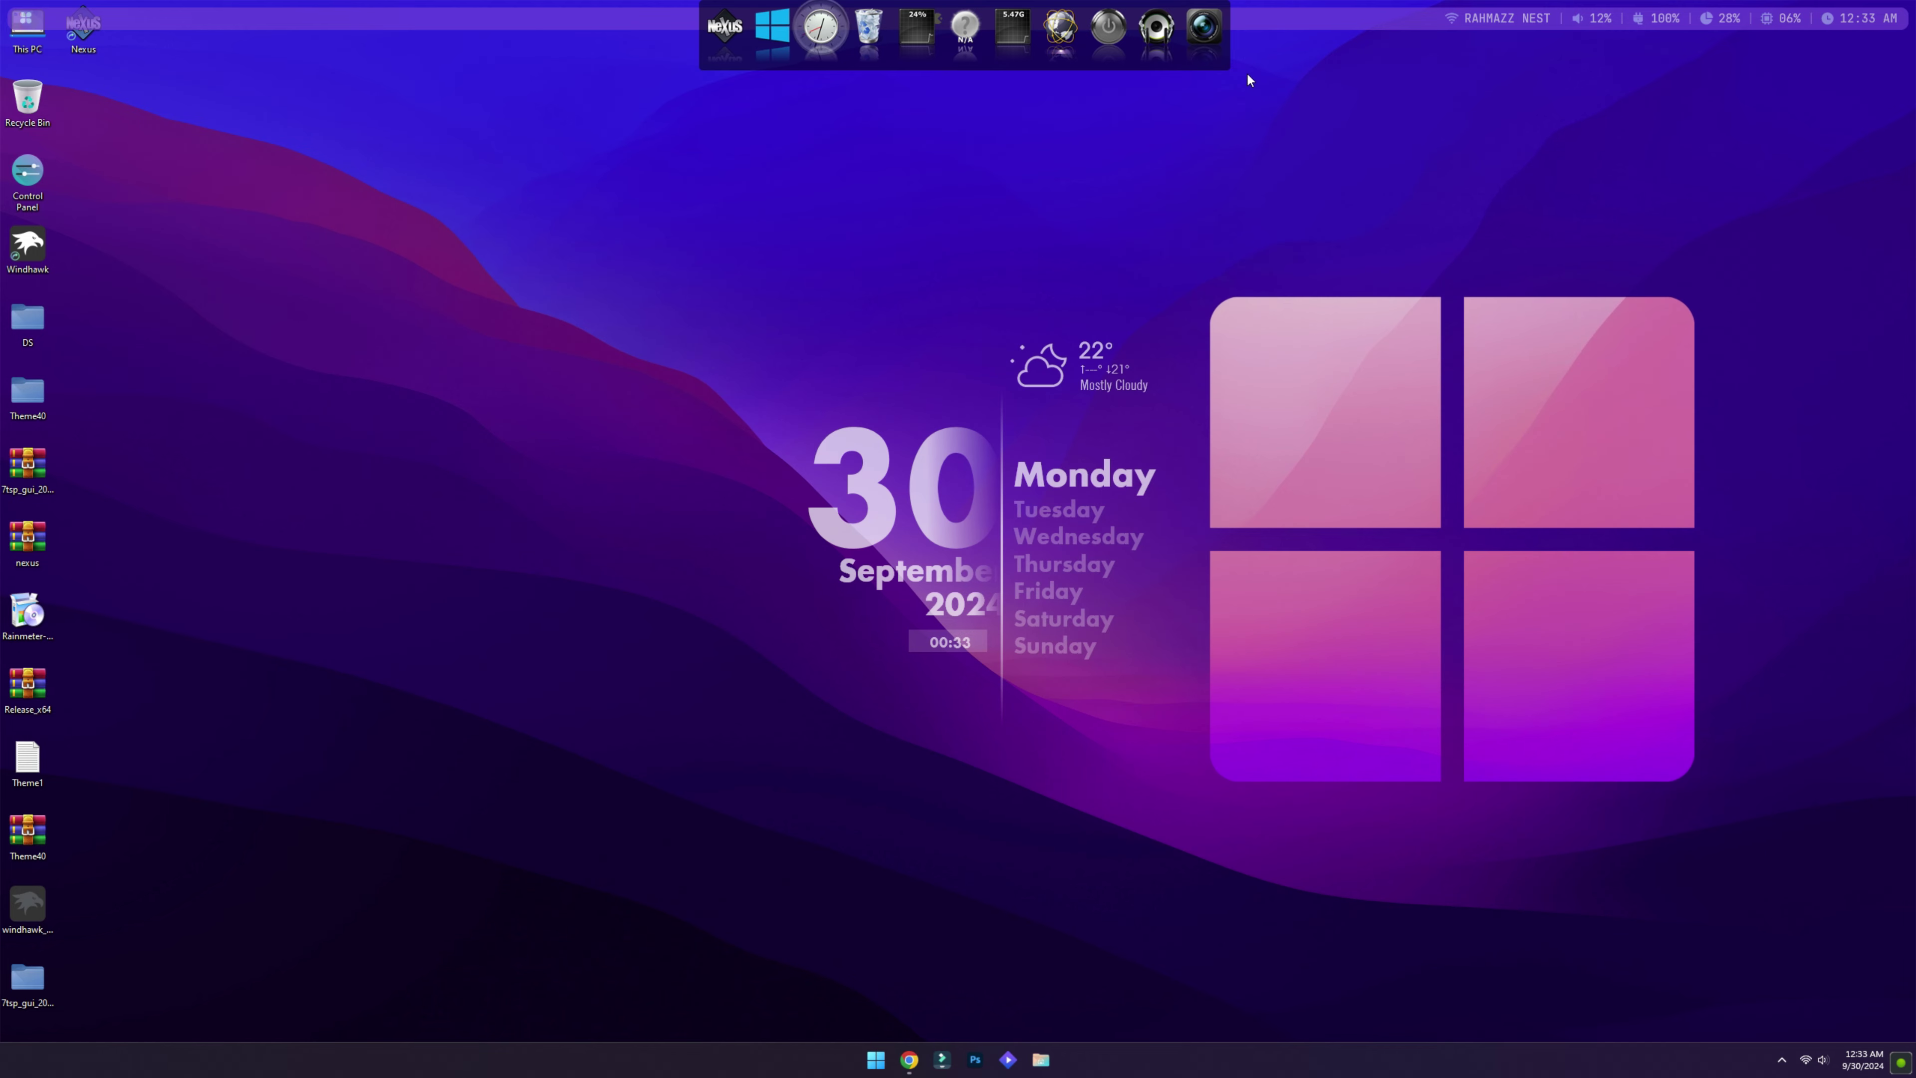
- Restore the dock configuration from the 1440p backup in the Dock folder on WIN11Pro (C:) through the advanced Nexus preferences, and confirm the preferences
{"action": "right_click", "coordinate": [1199, 52]}
{"action": "mouse_move", "coordinate": [1272, 163]}
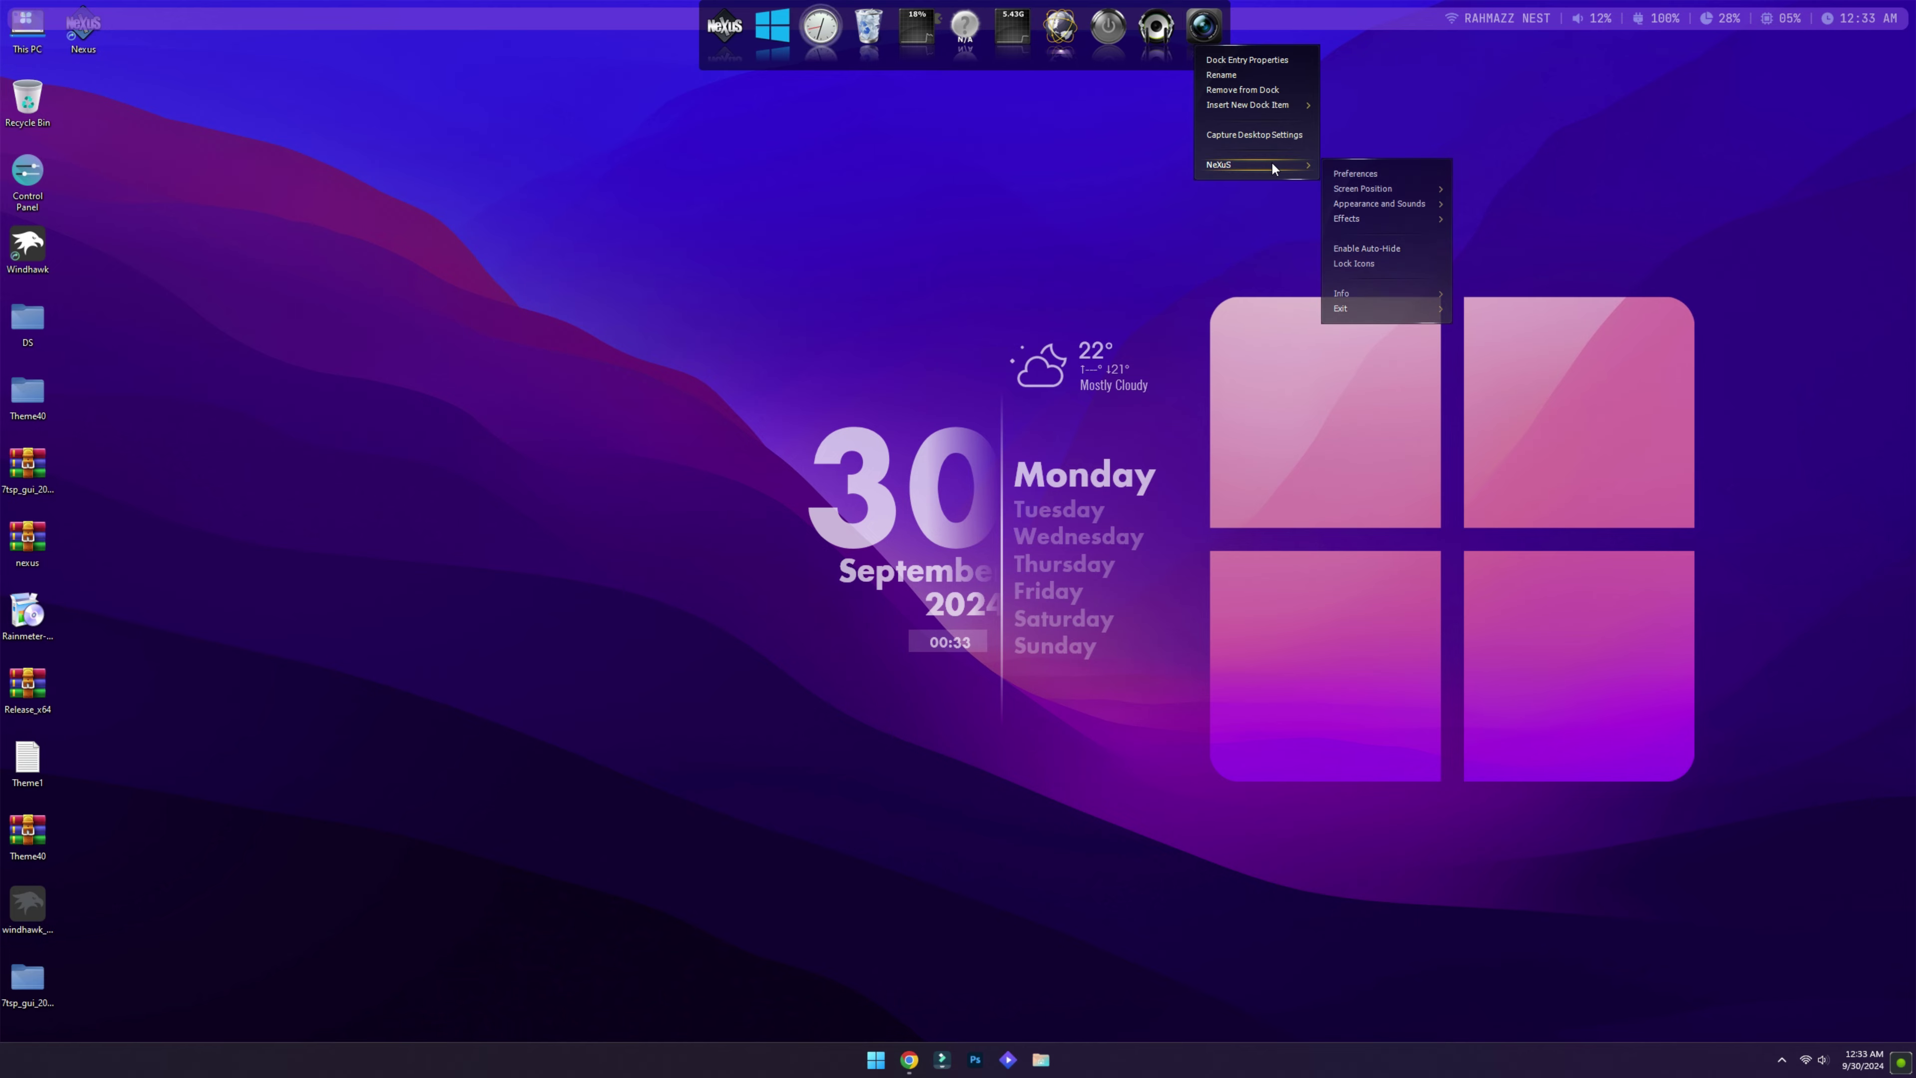
{"action": "left_click", "coordinate": [1357, 174]}
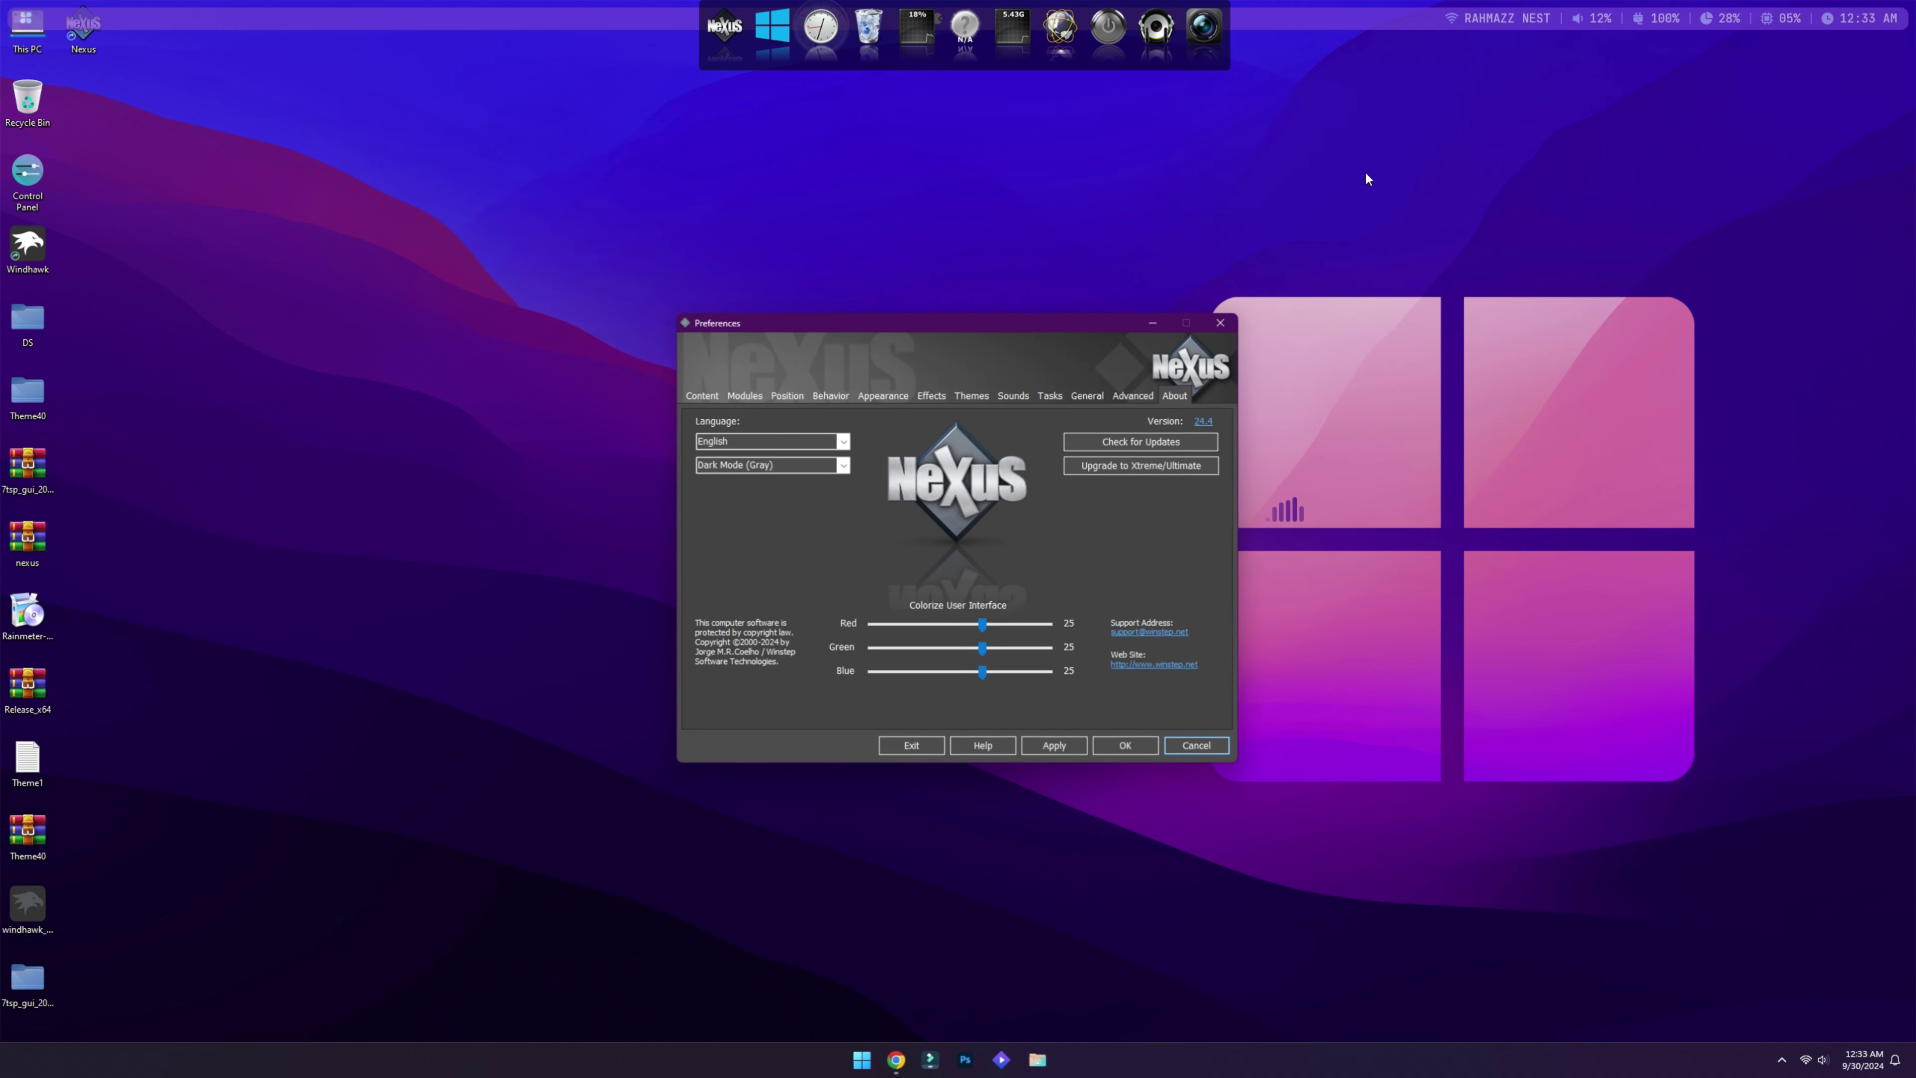
{"action": "left_click", "coordinate": [1124, 394]}
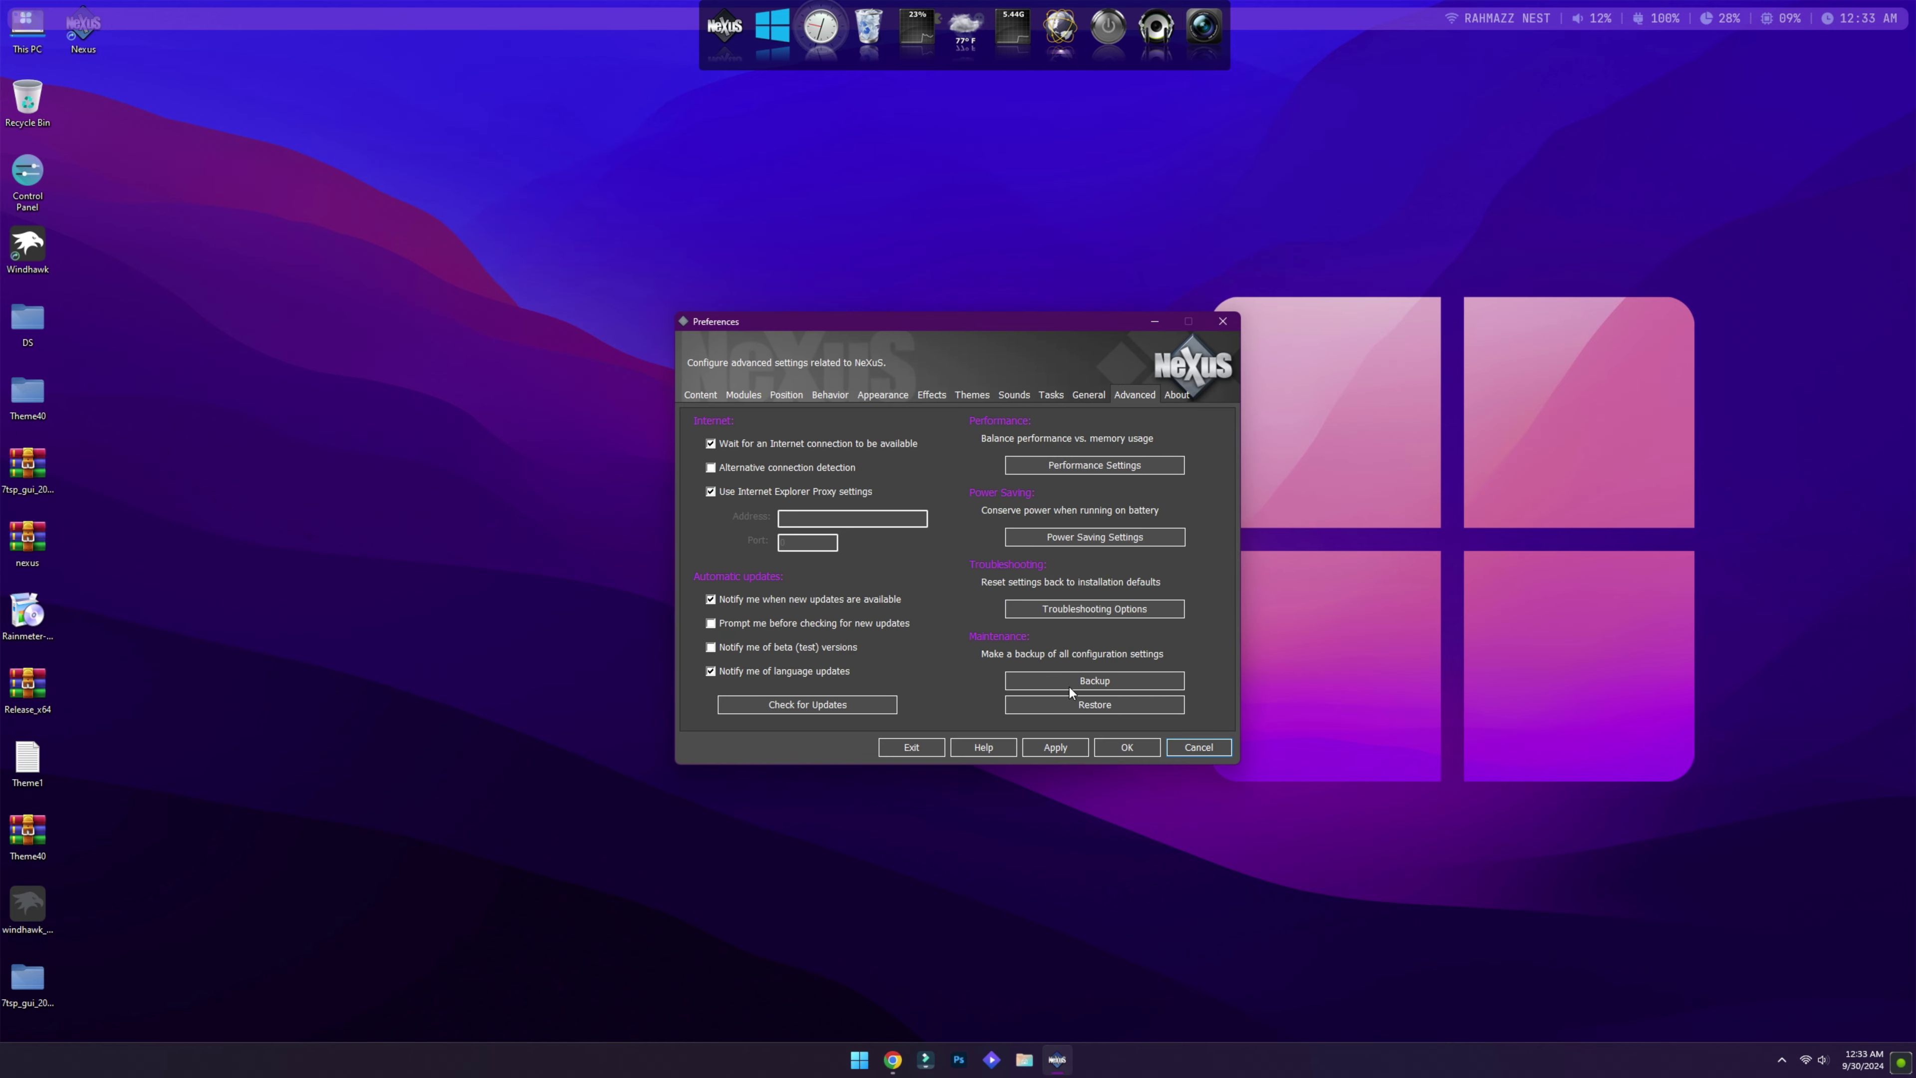
{"action": "left_click", "coordinate": [1062, 702]}
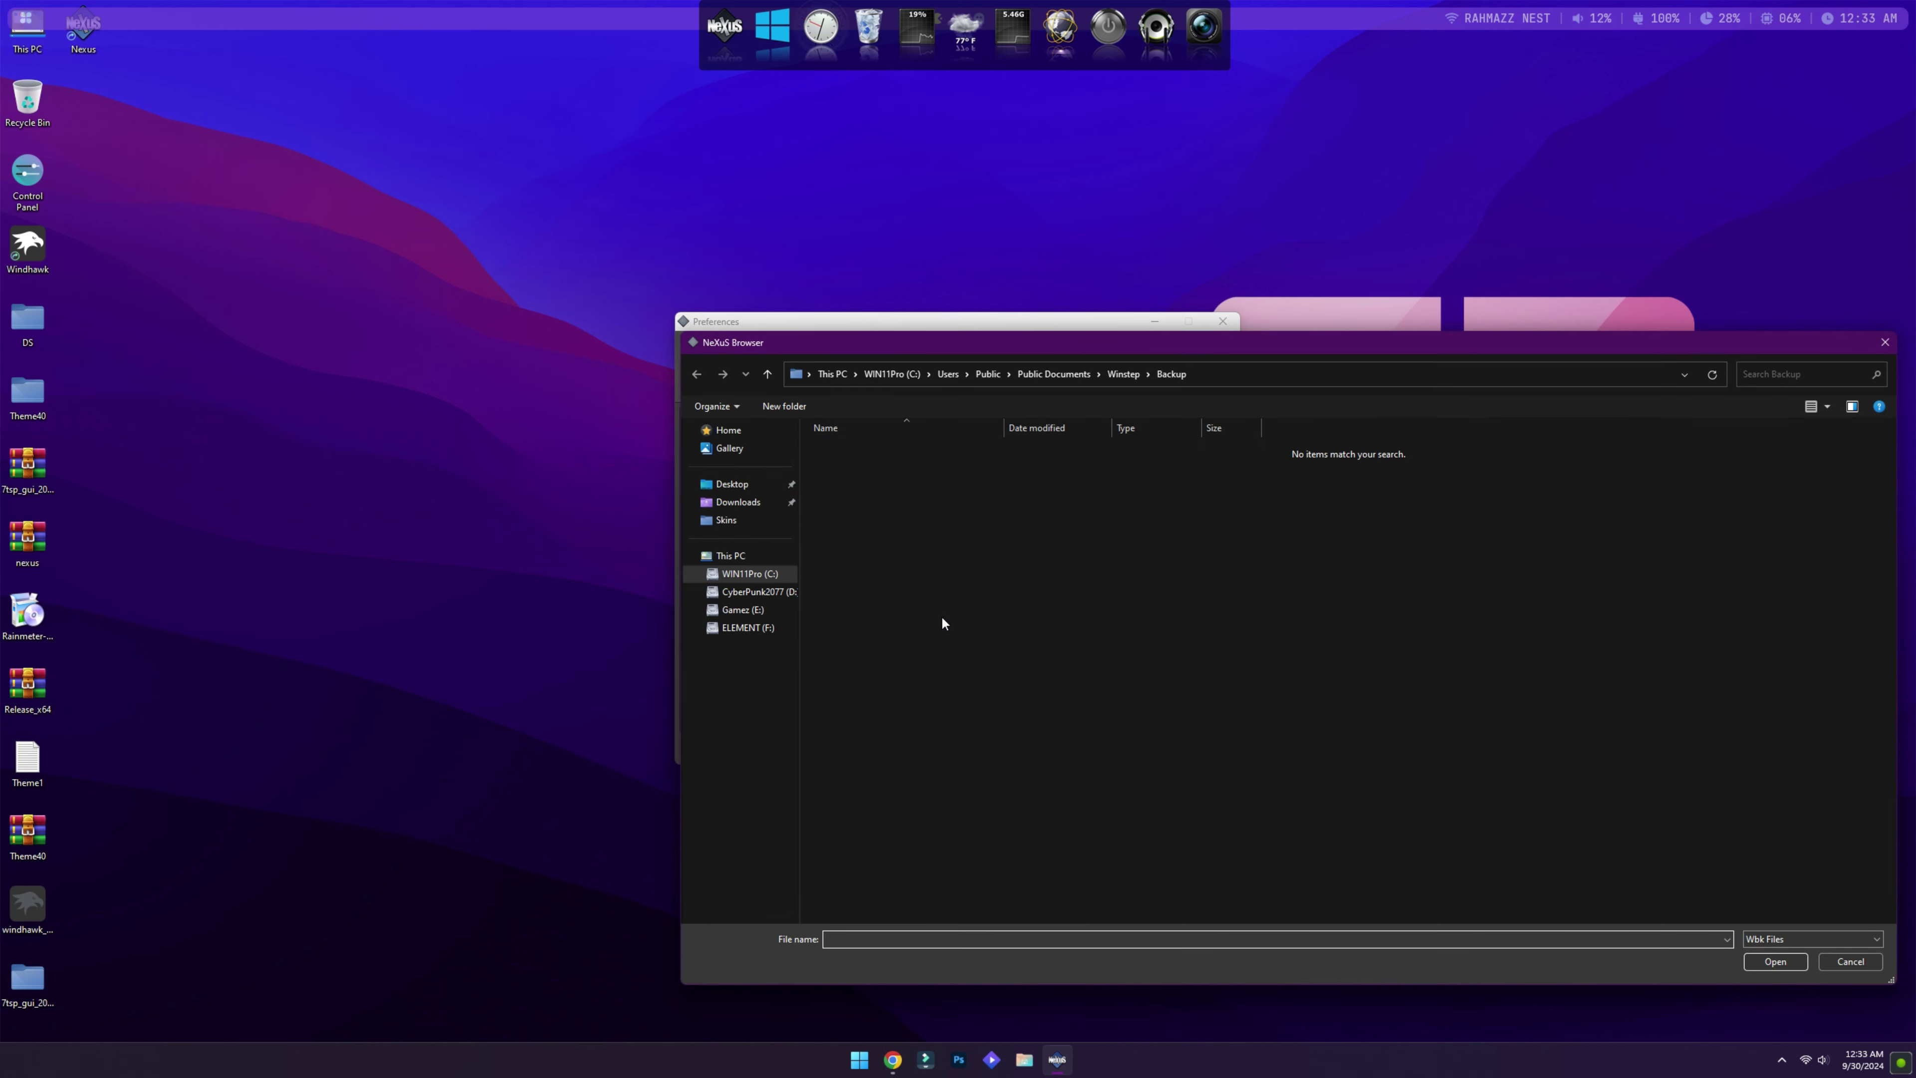
{"action": "left_click", "coordinate": [762, 582]}
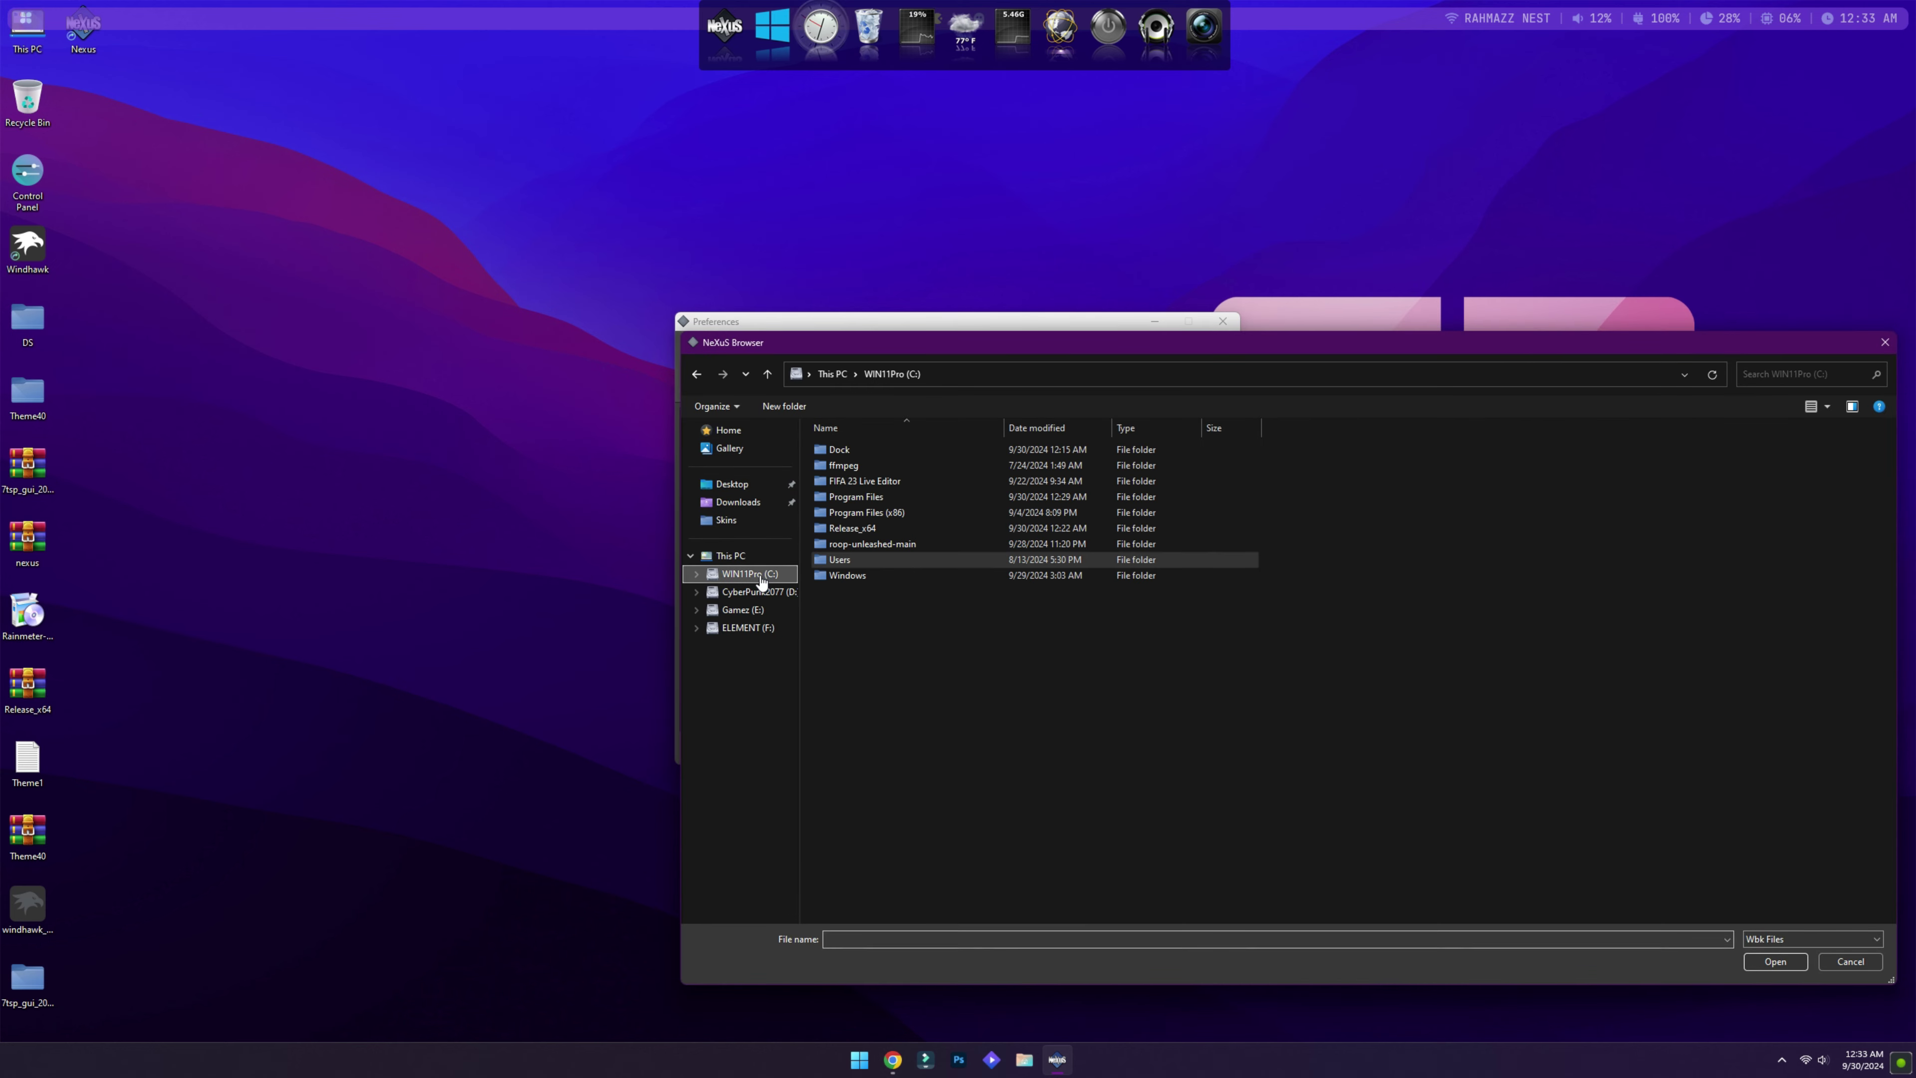
{"action": "double_click", "coordinate": [878, 449]}
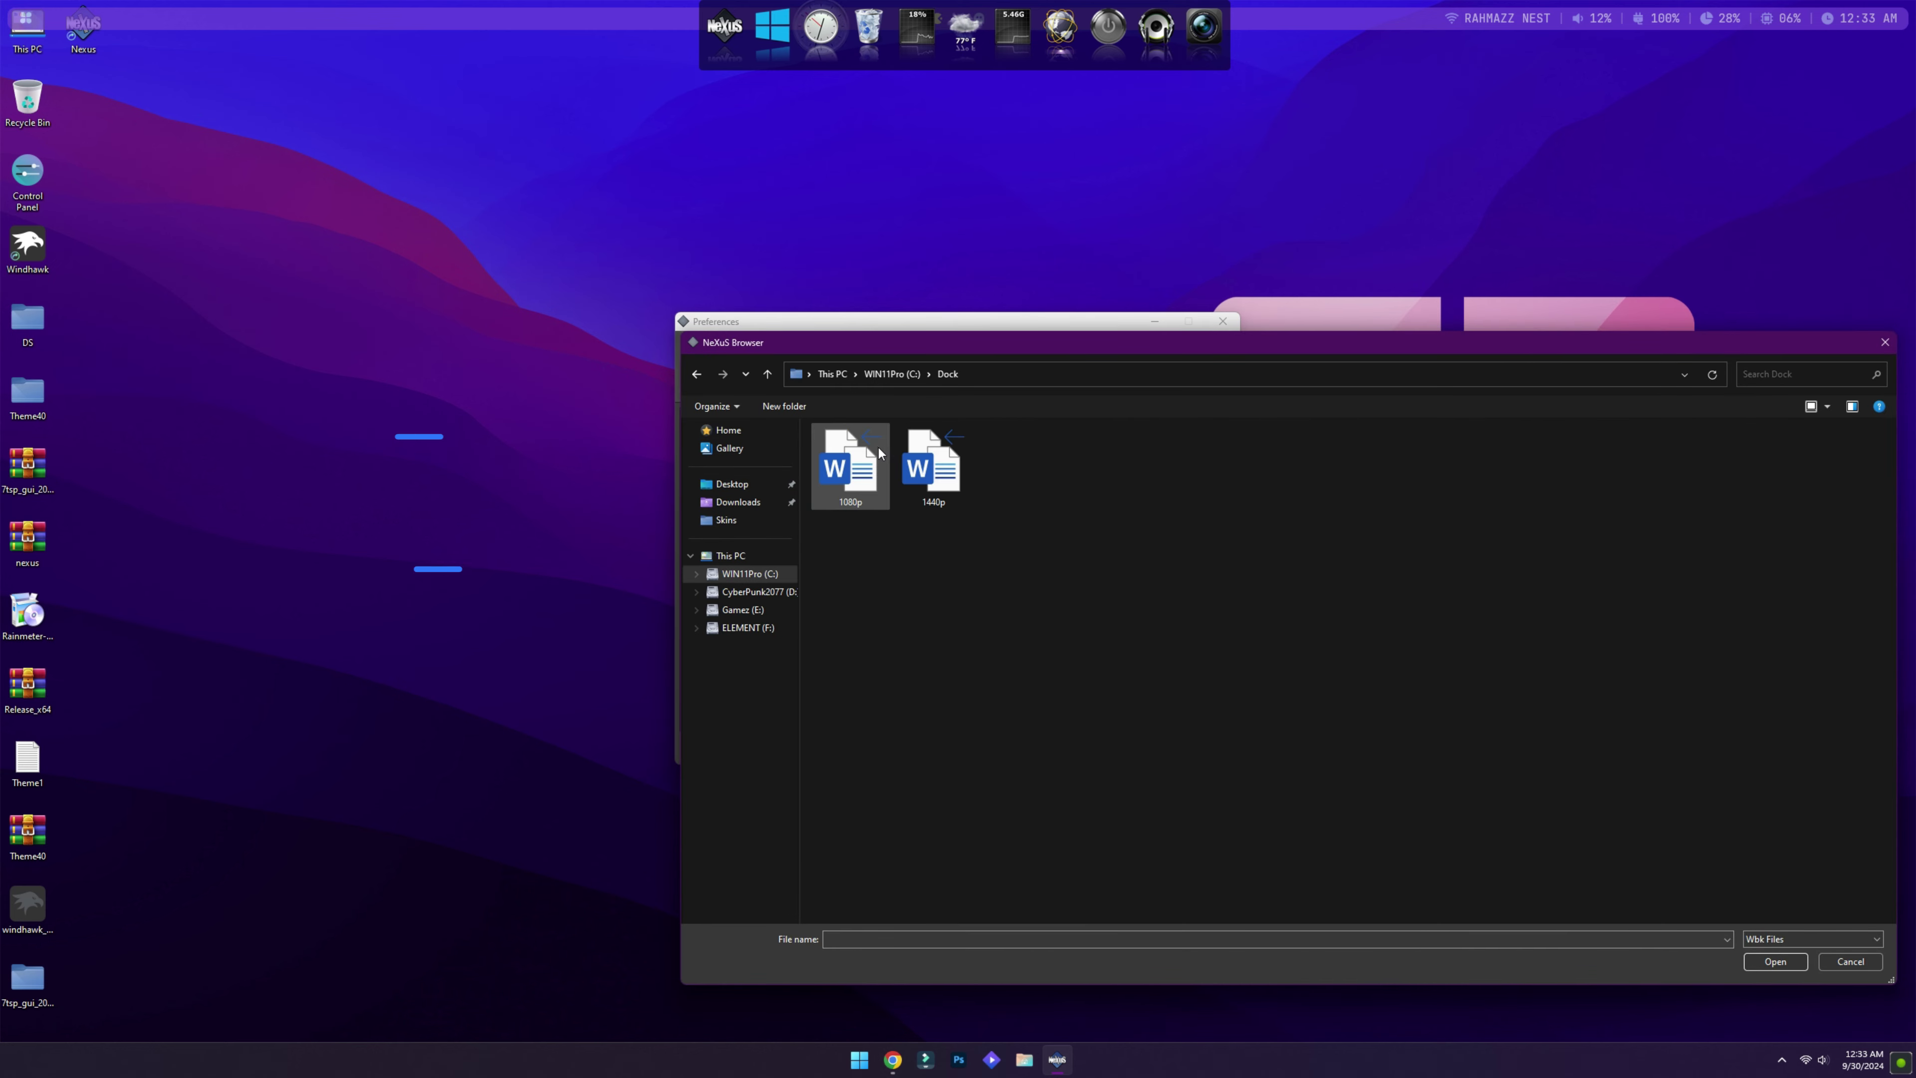
{"action": "left_click", "coordinate": [943, 489]}
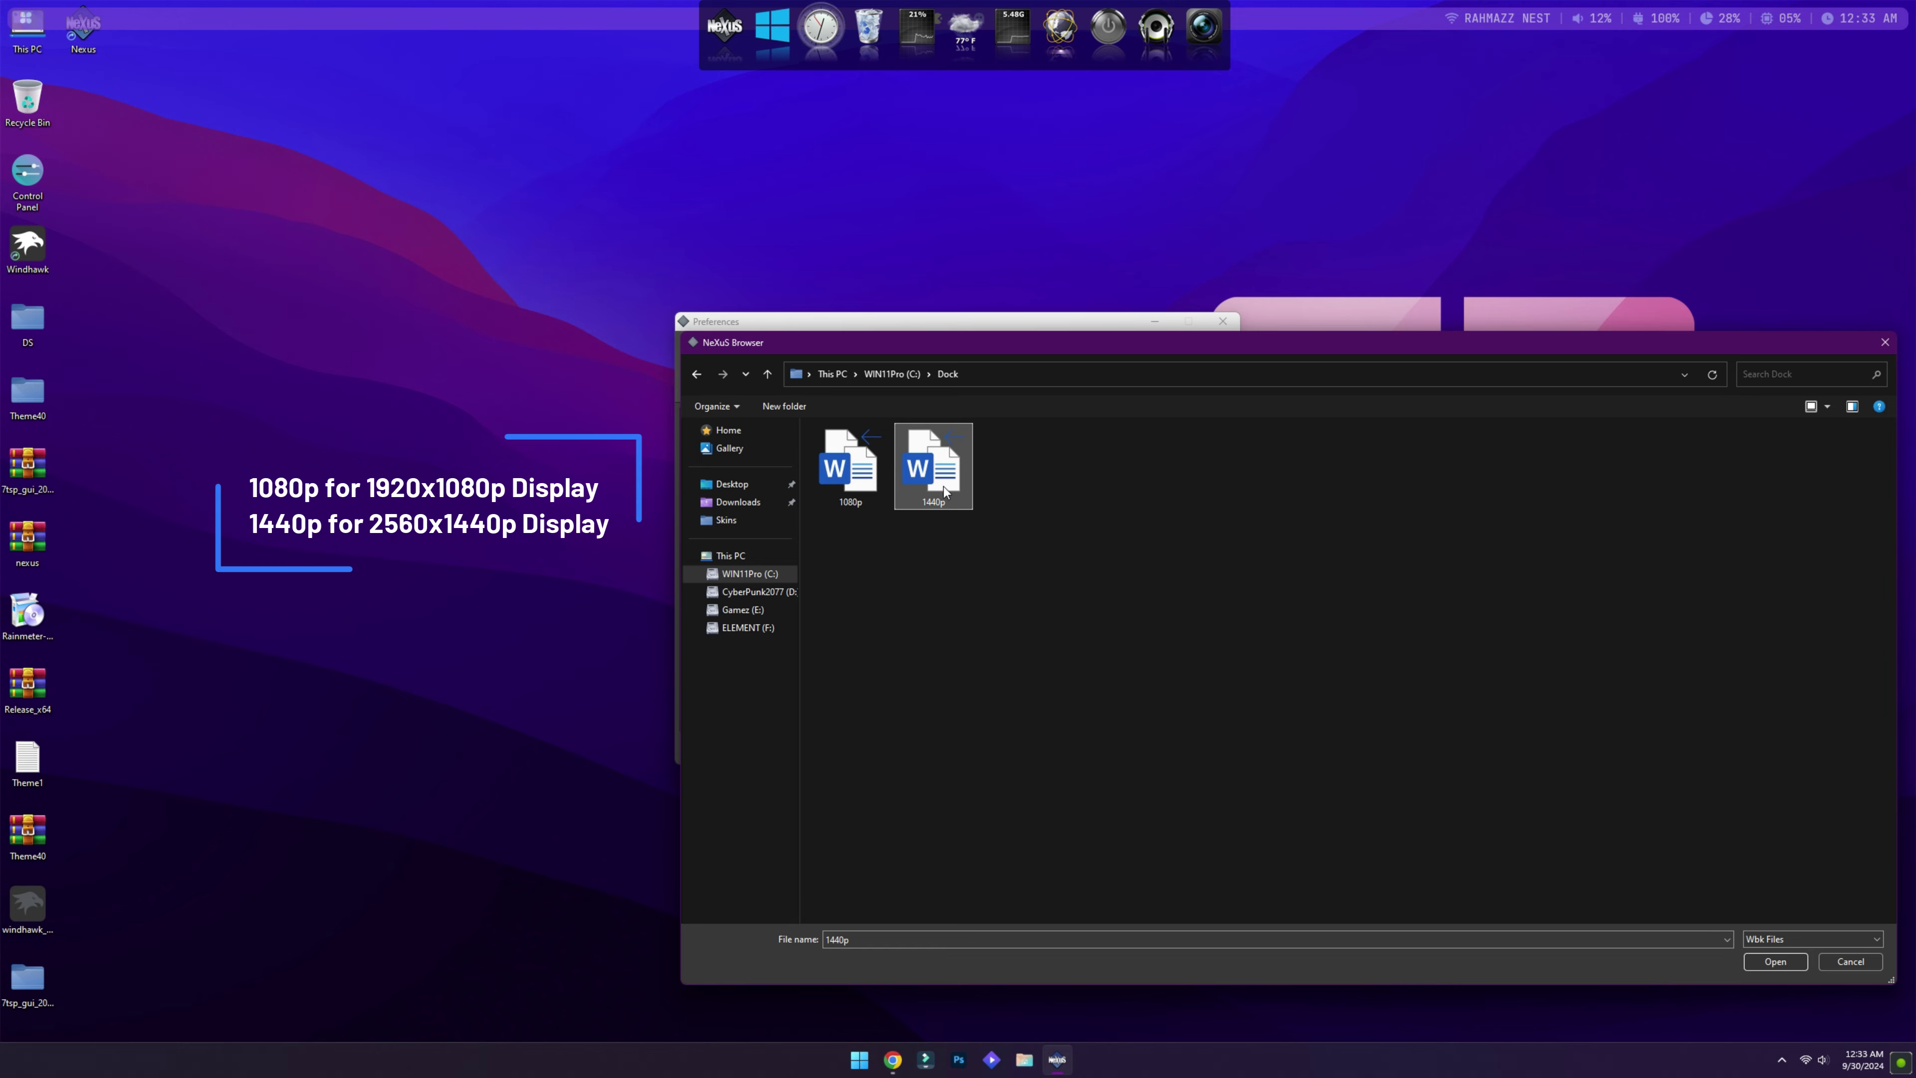
{"action": "left_click", "coordinate": [1774, 961]}
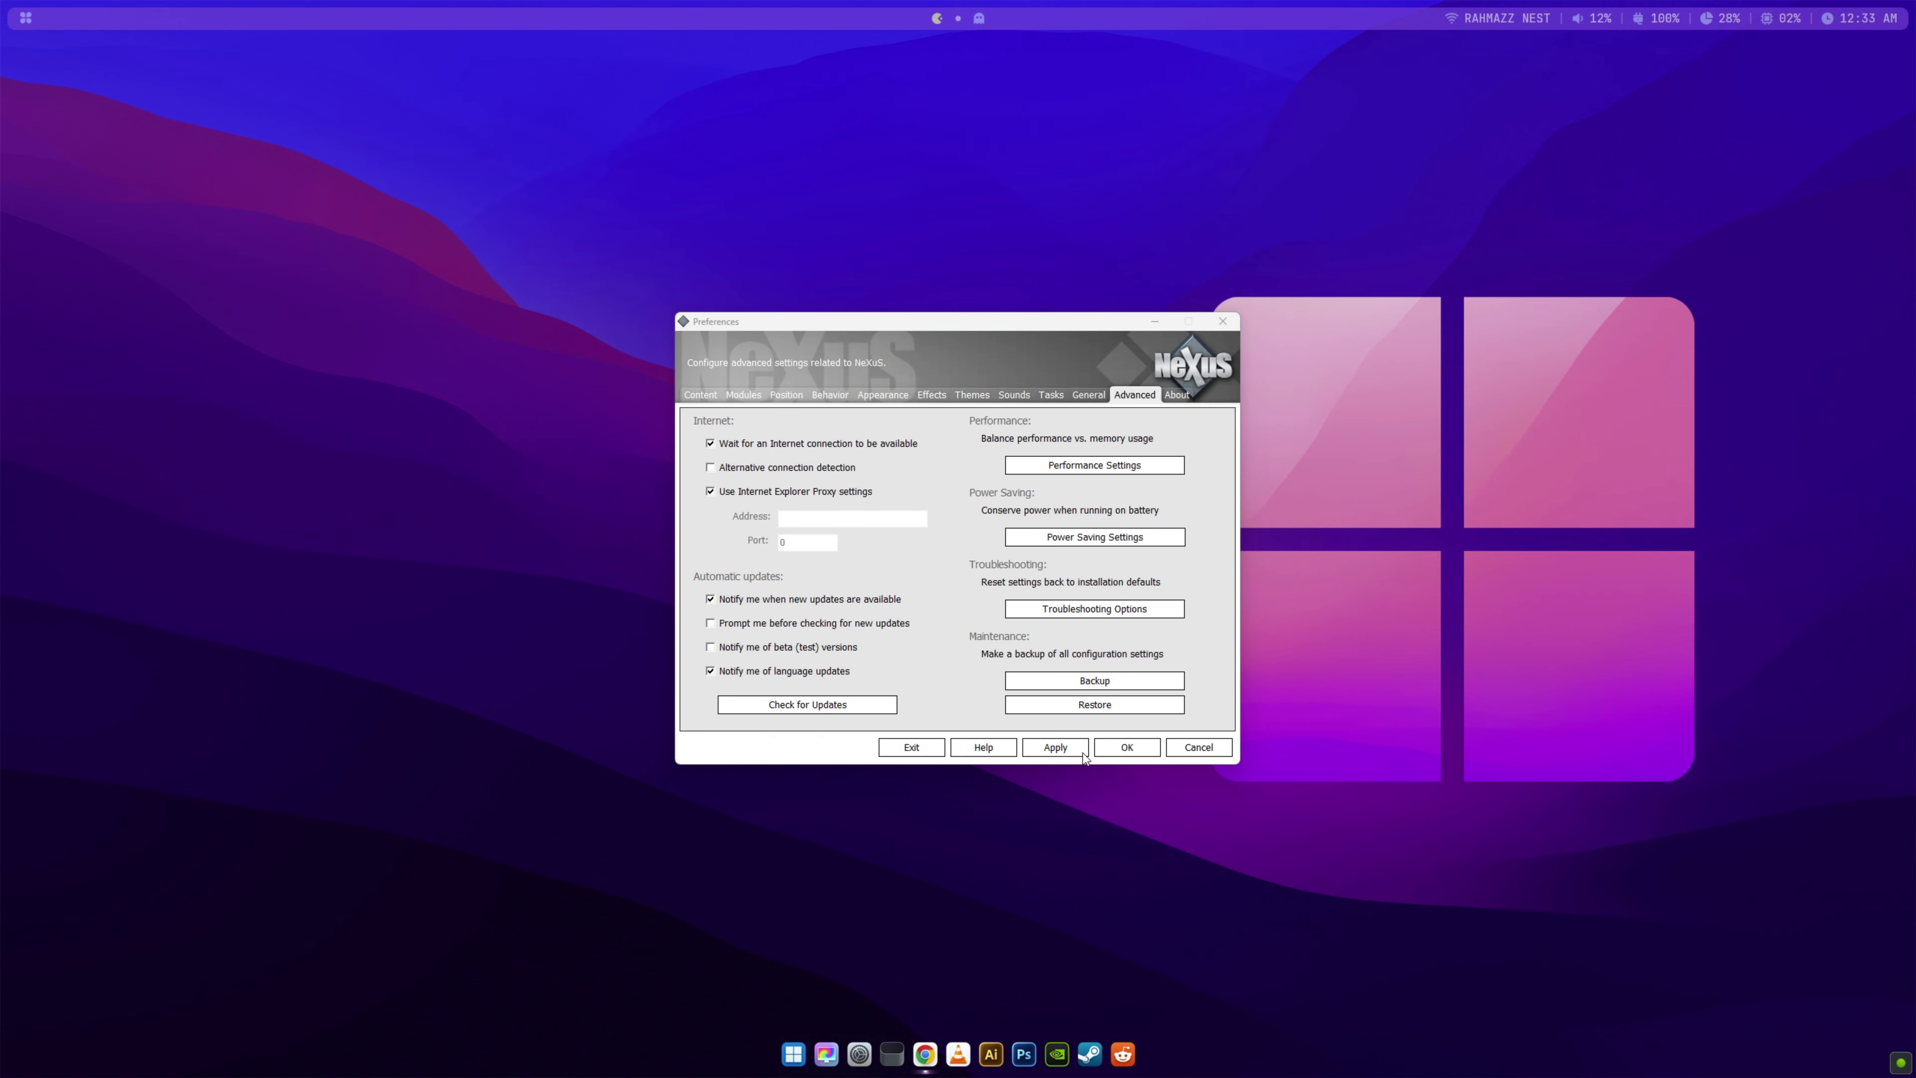
{"action": "left_click", "coordinate": [1107, 749]}
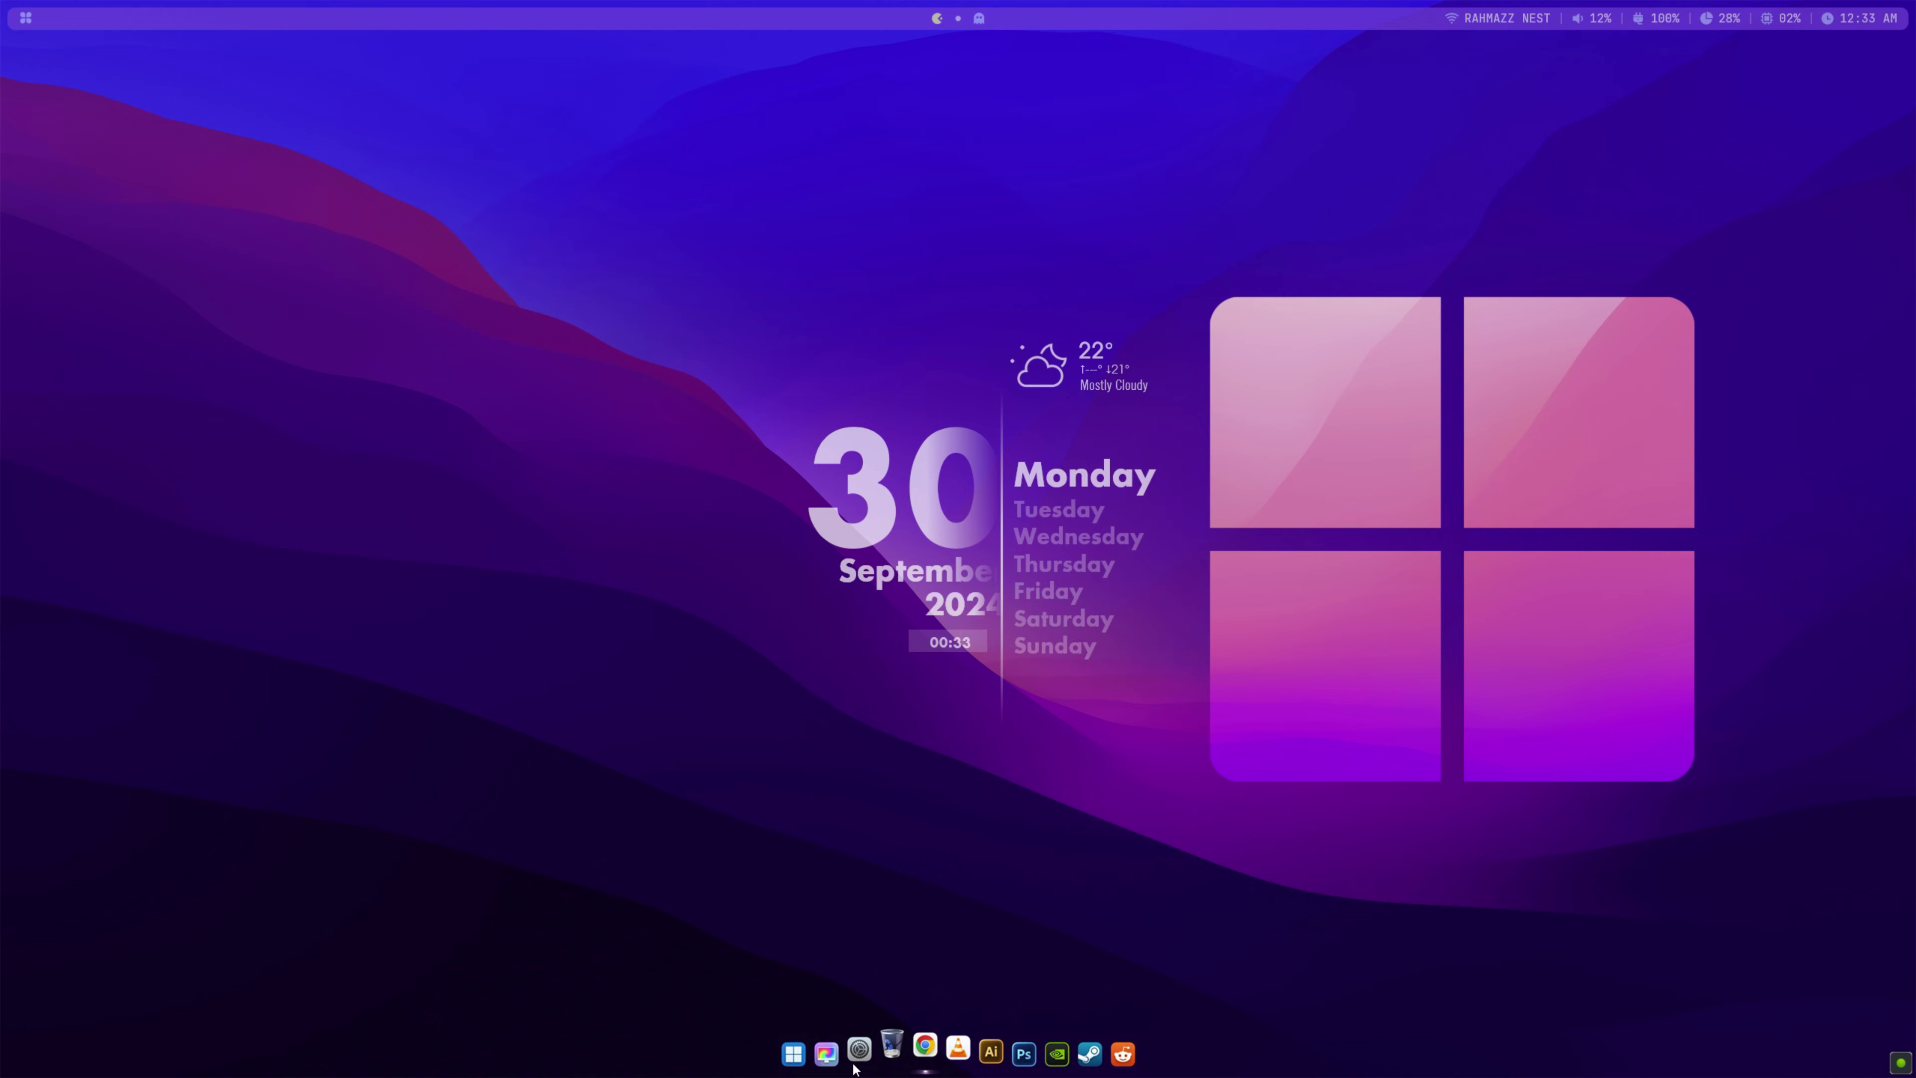
- Check that the dock's Start icon opens the Start menu, and close the menu again
{"action": "left_click", "coordinate": [794, 1054]}
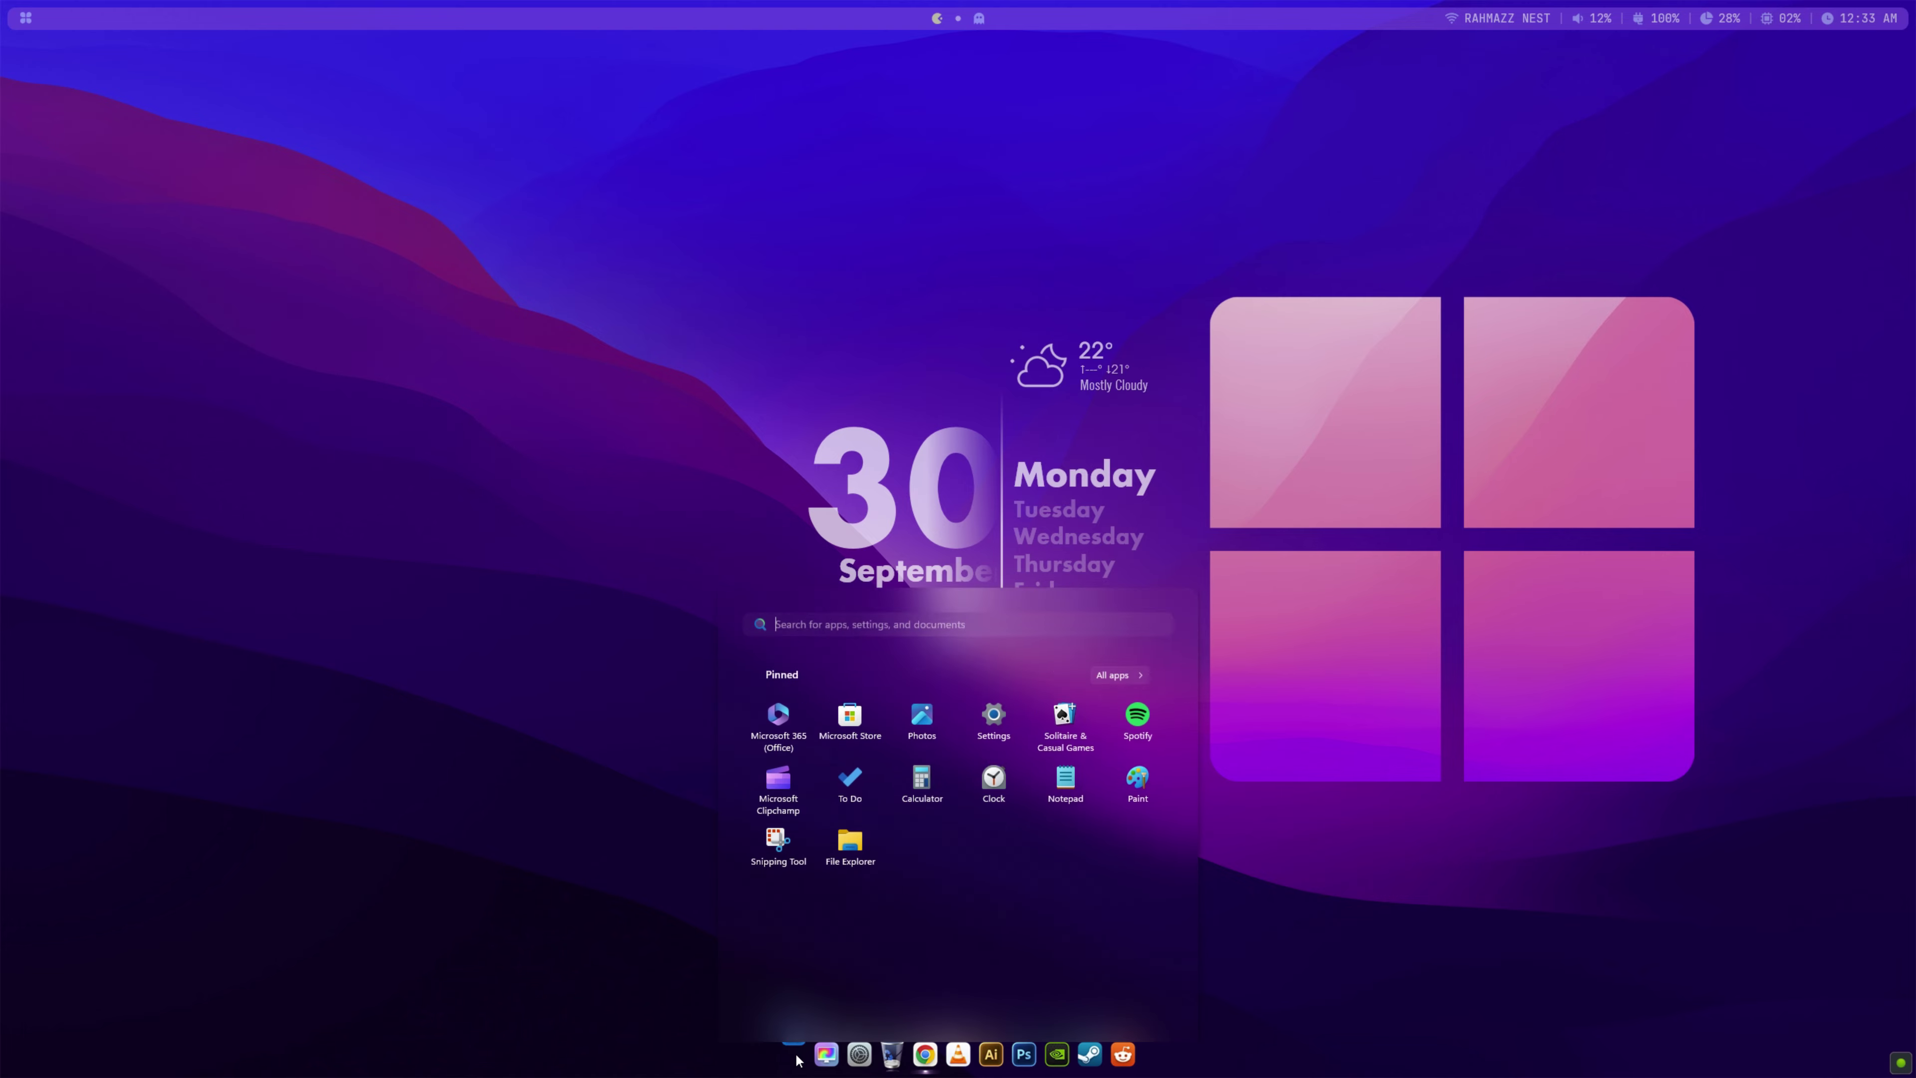
{"action": "left_click", "coordinate": [493, 1020]}
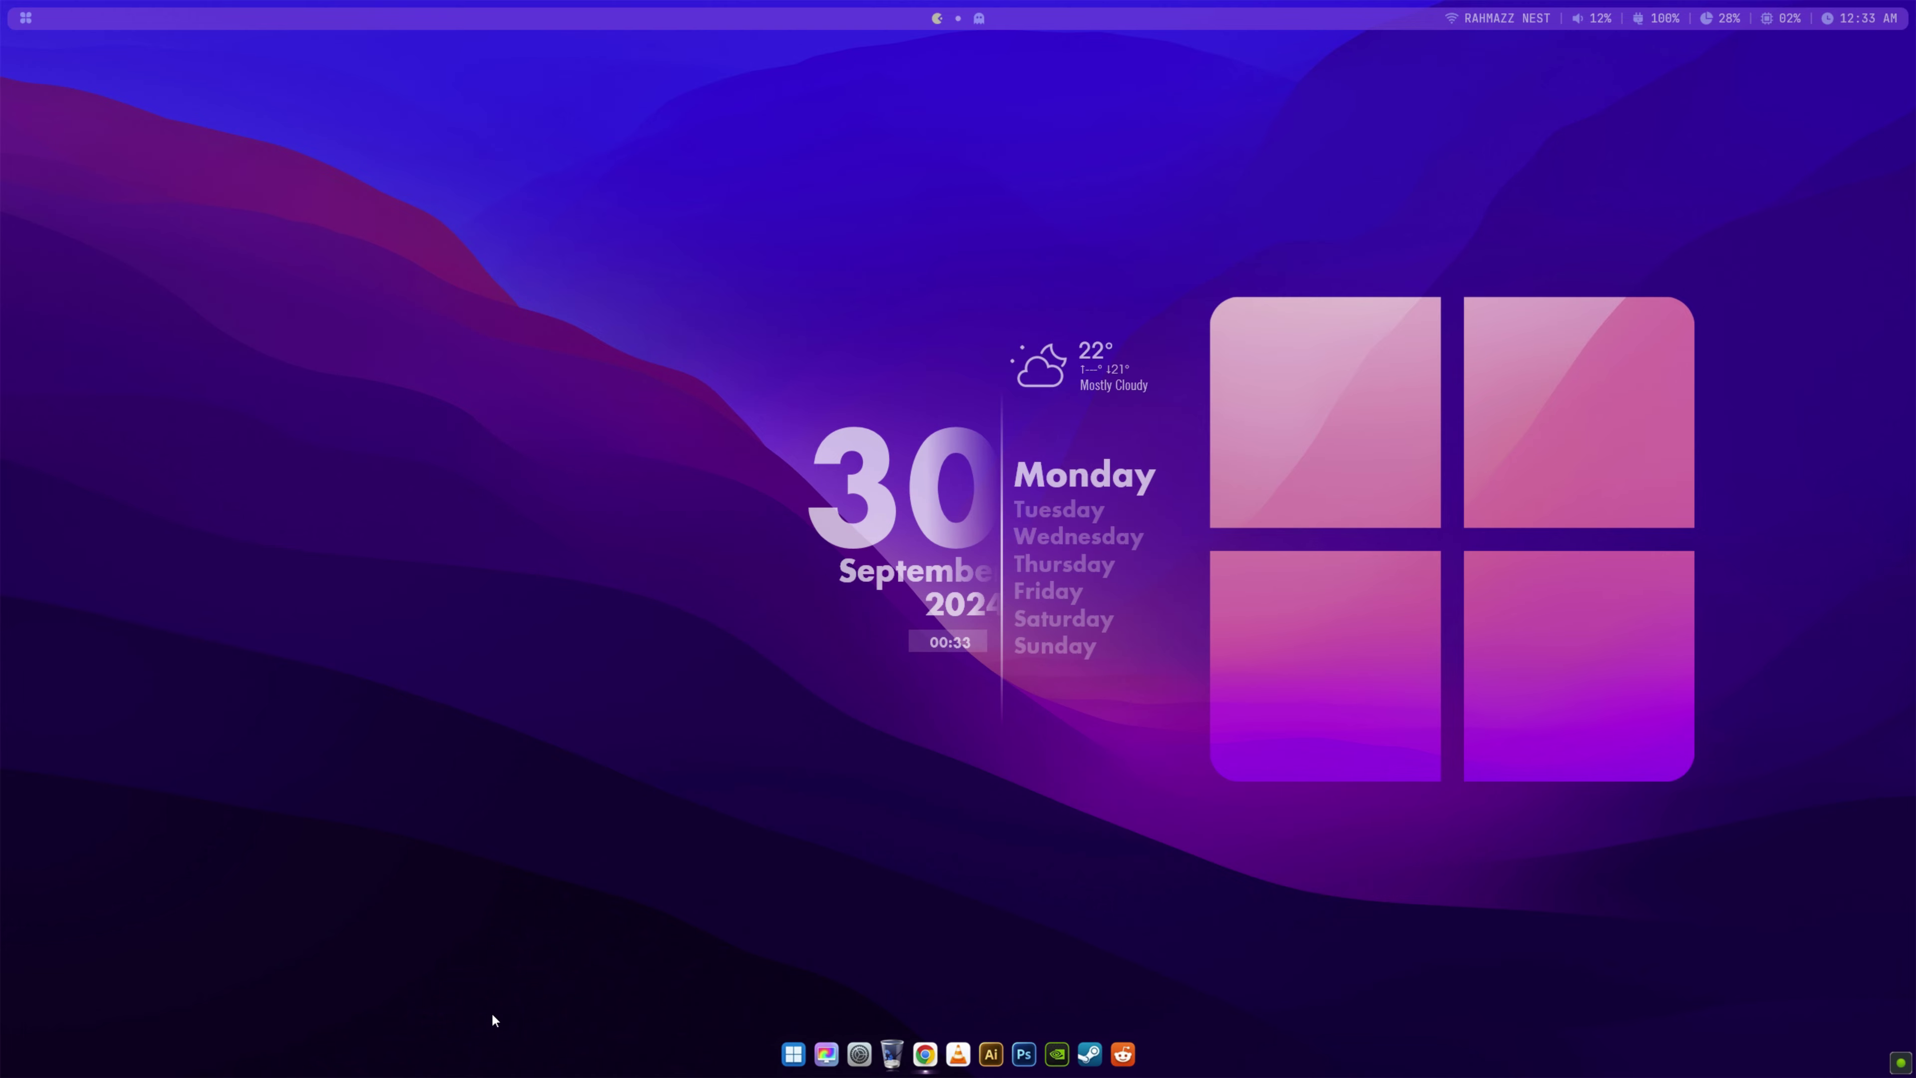